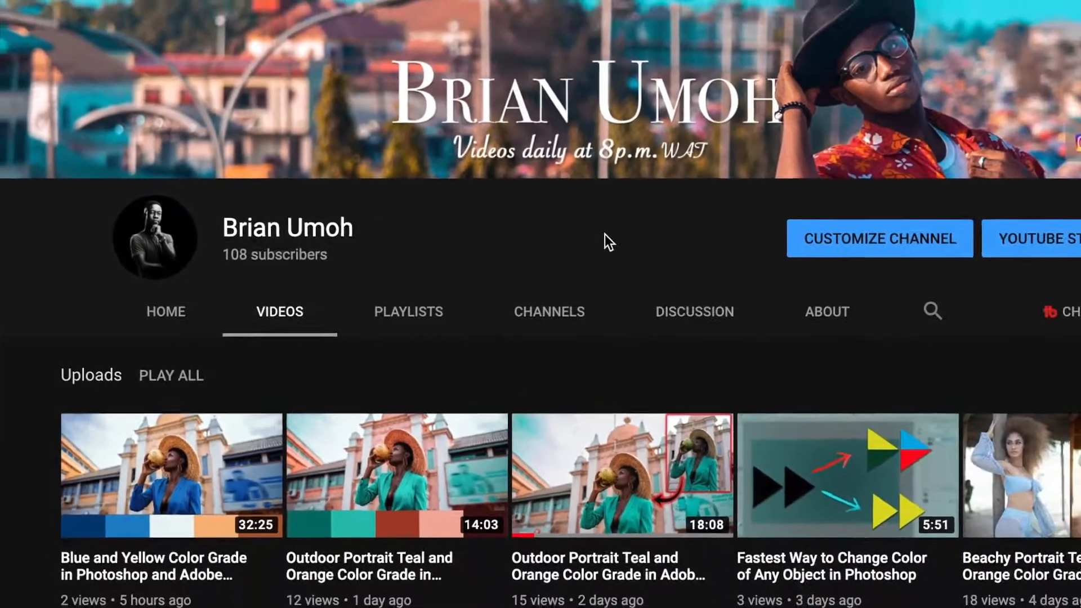
pyautogui.scroll(-9, 526, 235)
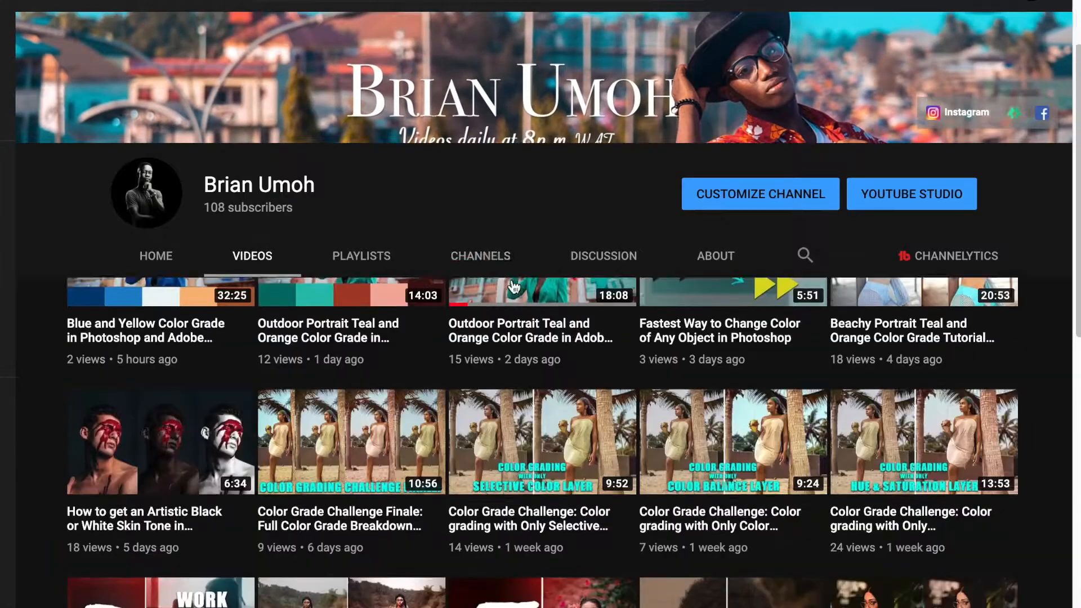
pyautogui.scroll(-6, 534, 284)
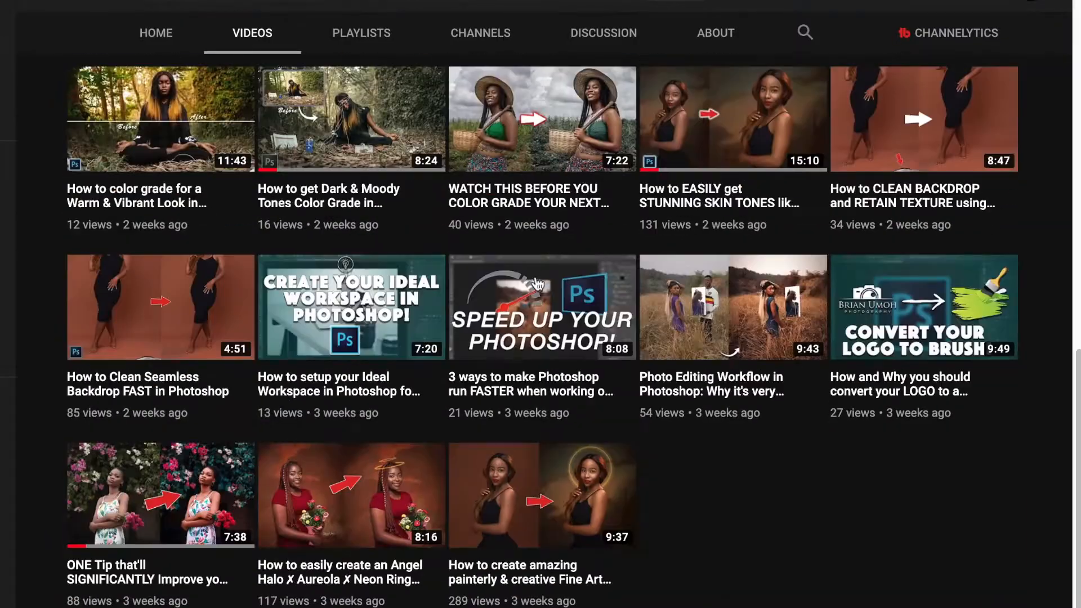
pyautogui.scroll(11, 541, 315)
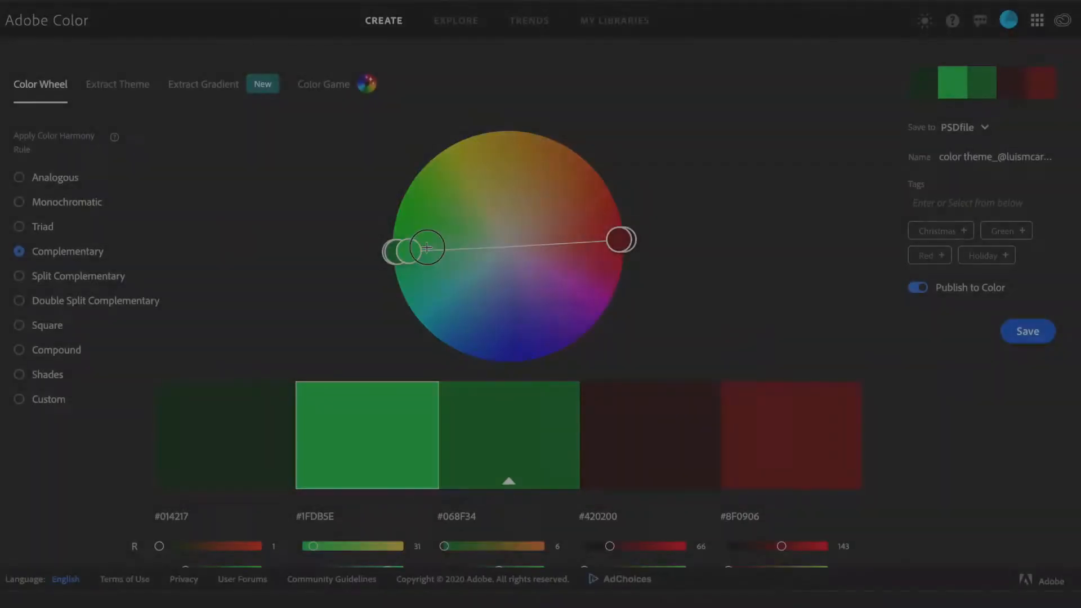
# In Adobe Color, extract a colour theme from the edited portrait image.
pyautogui.moveTo(427, 247); pyautogui.dragTo(442, 242)
pyautogui.click(124, 84)
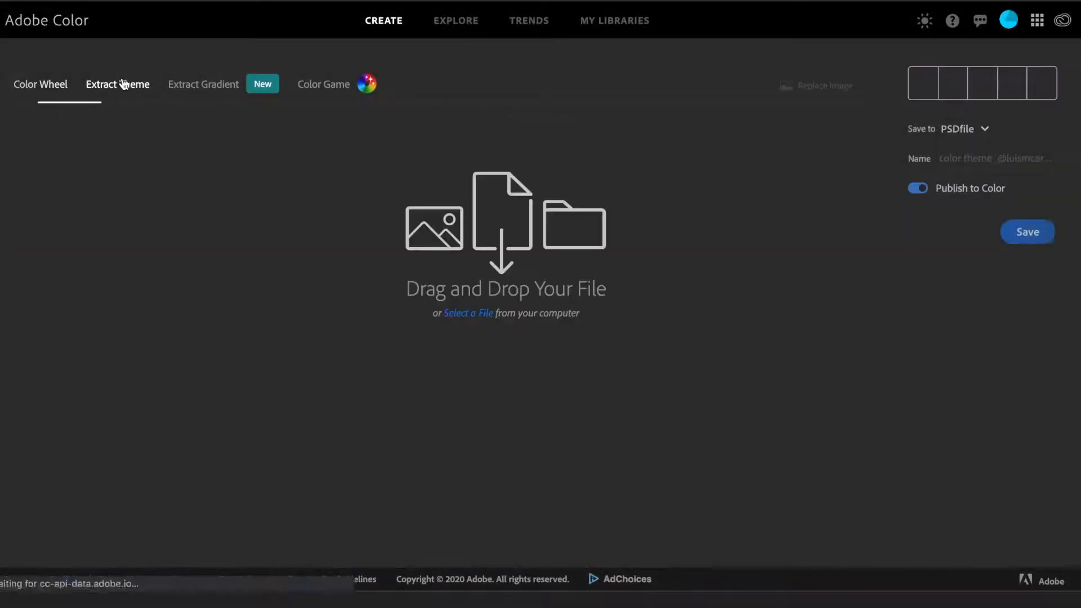
pyautogui.moveTo(517, 239); pyautogui.dragTo(462, 309)
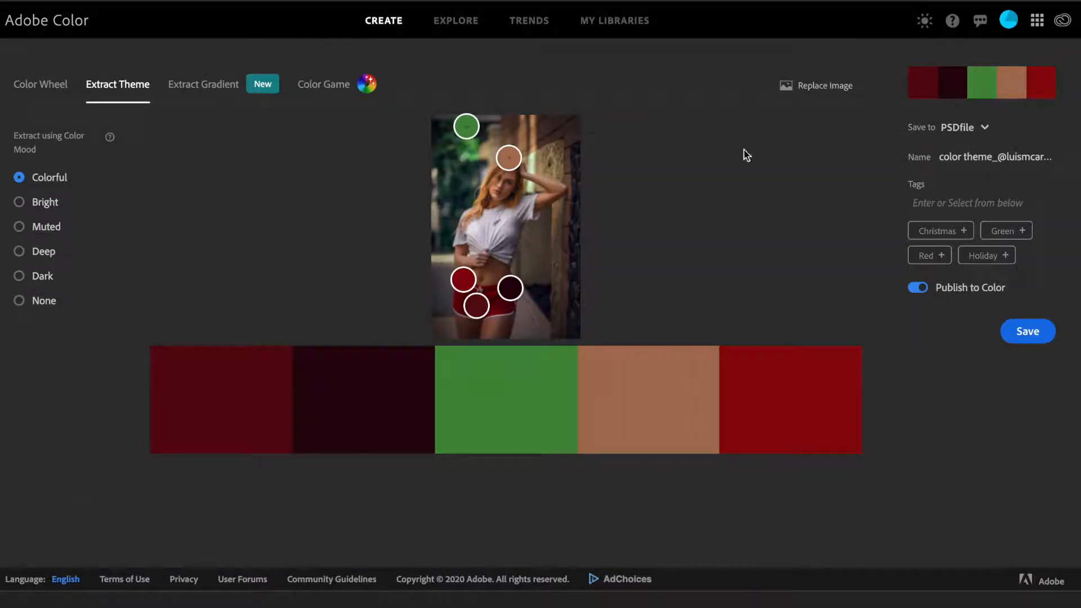
# Replace the theme's source image with the unedited version of the portrait, the file ending in _Raw.jpg.
pyautogui.click(797, 100)
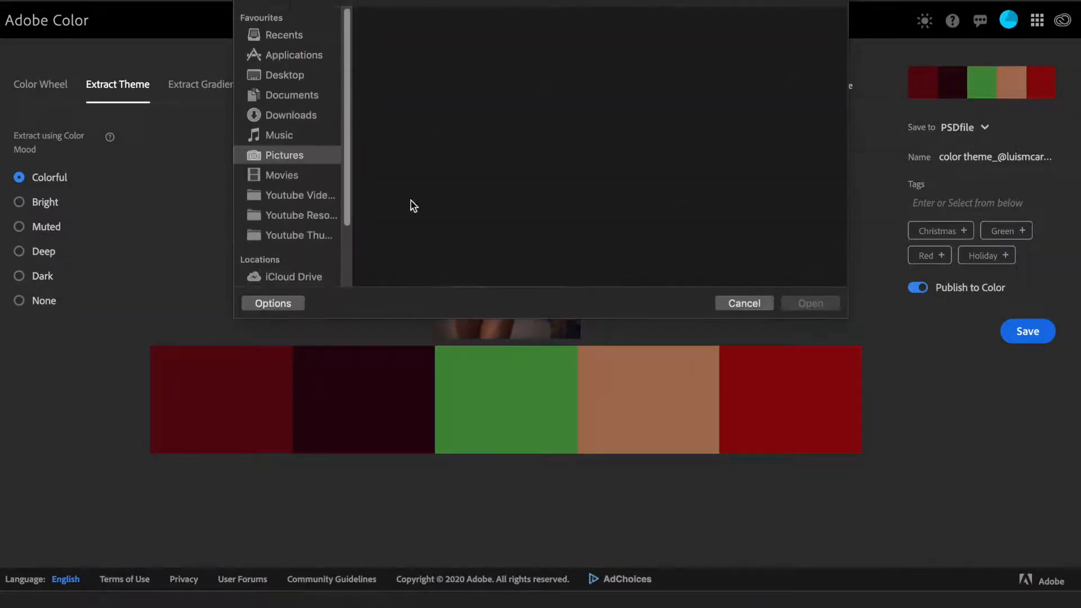
pyautogui.click(510, 141)
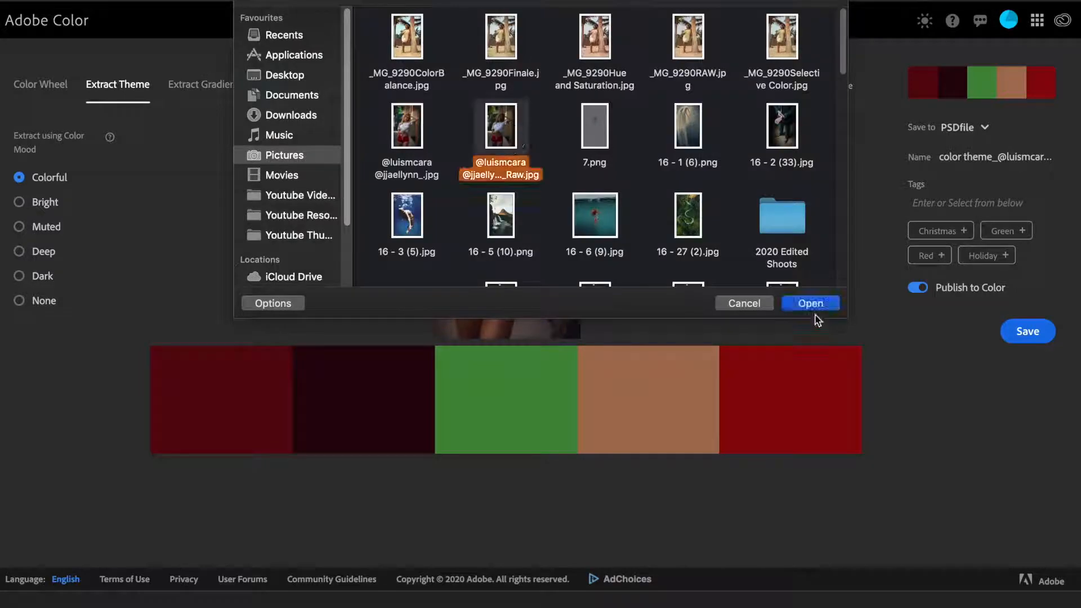
pyautogui.click(809, 304)
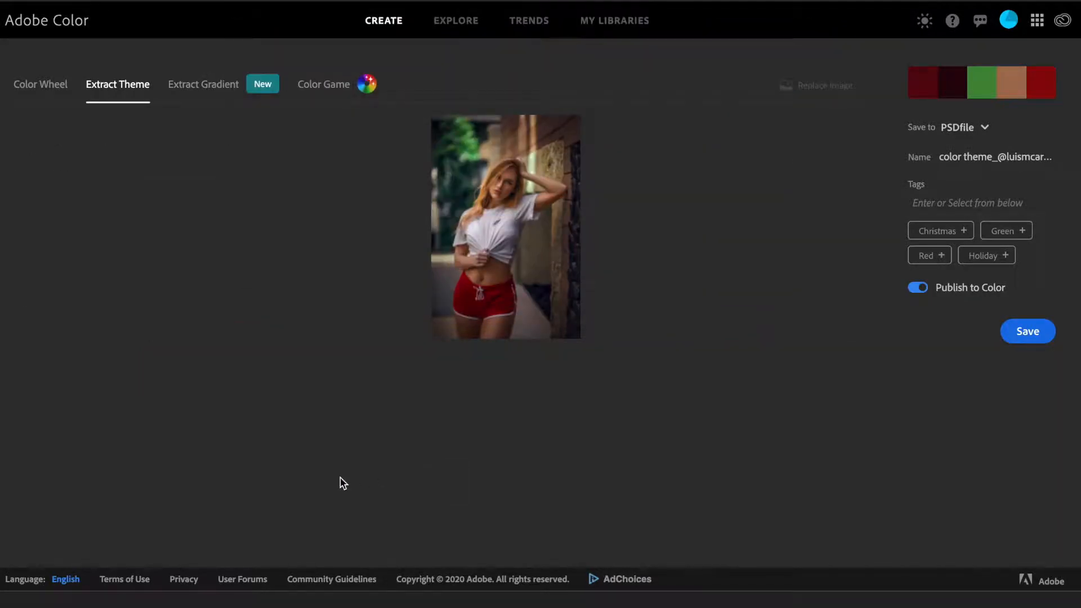
# Compare the raw portrait's palettes under the Bright, Muted, Deep and Dark colour moods, finishing on Colorful.
pyautogui.click(47, 204)
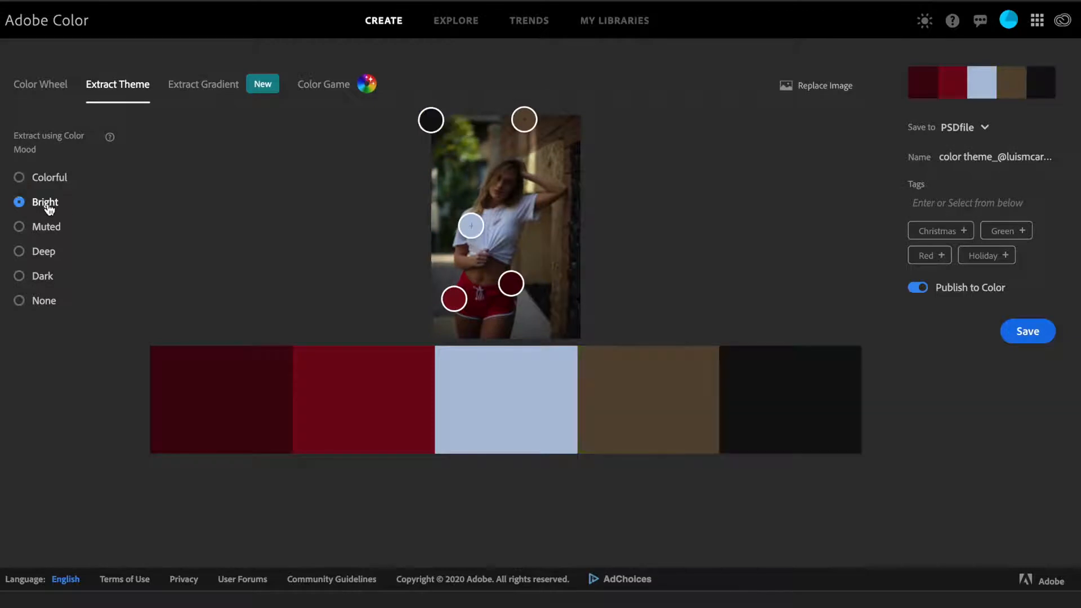
pyautogui.click(47, 227)
pyautogui.click(49, 251)
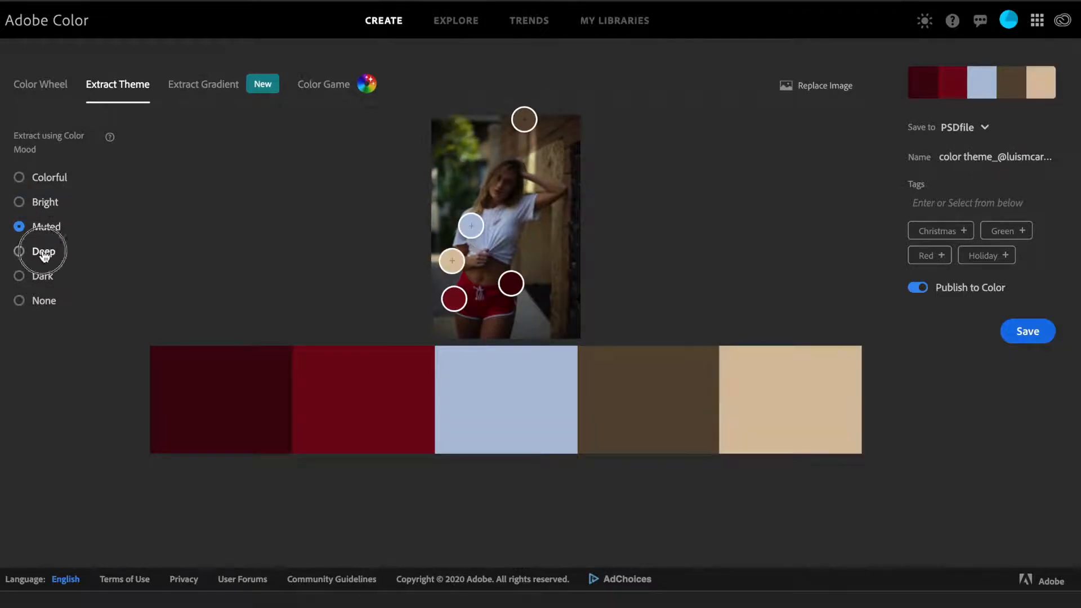
pyautogui.click(40, 277)
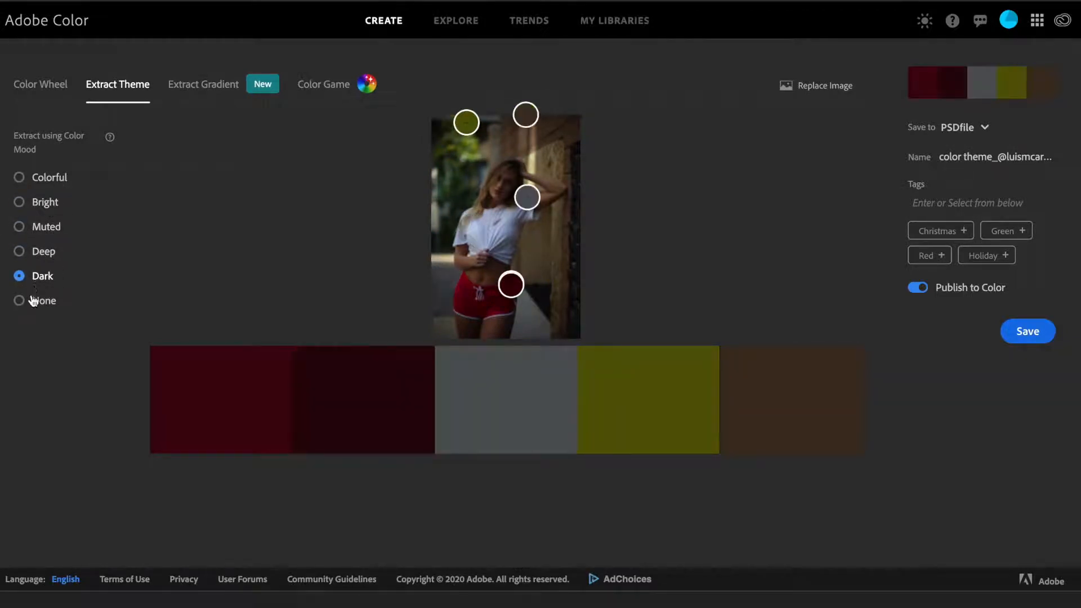
pyautogui.click(49, 177)
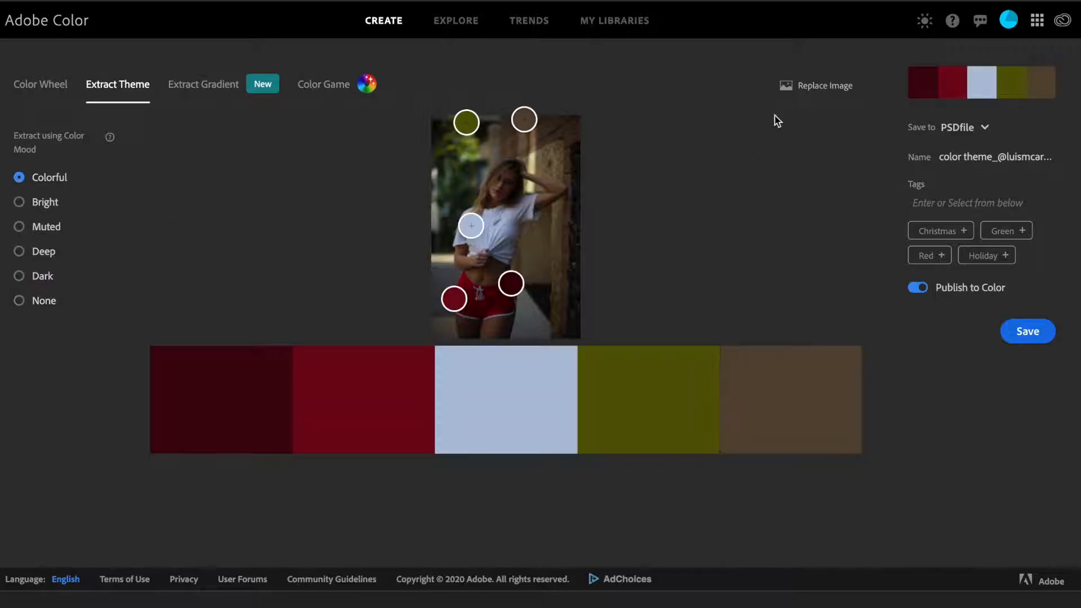
# Replace the raw source image with the edited version of the portrait again.
pyautogui.click(800, 88)
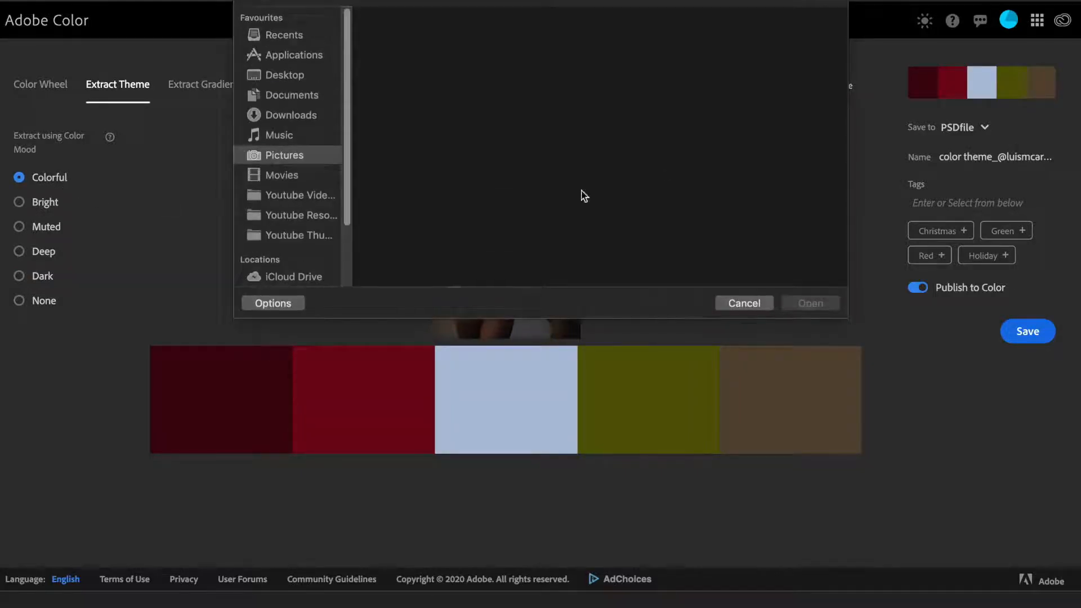
pyautogui.click(421, 145)
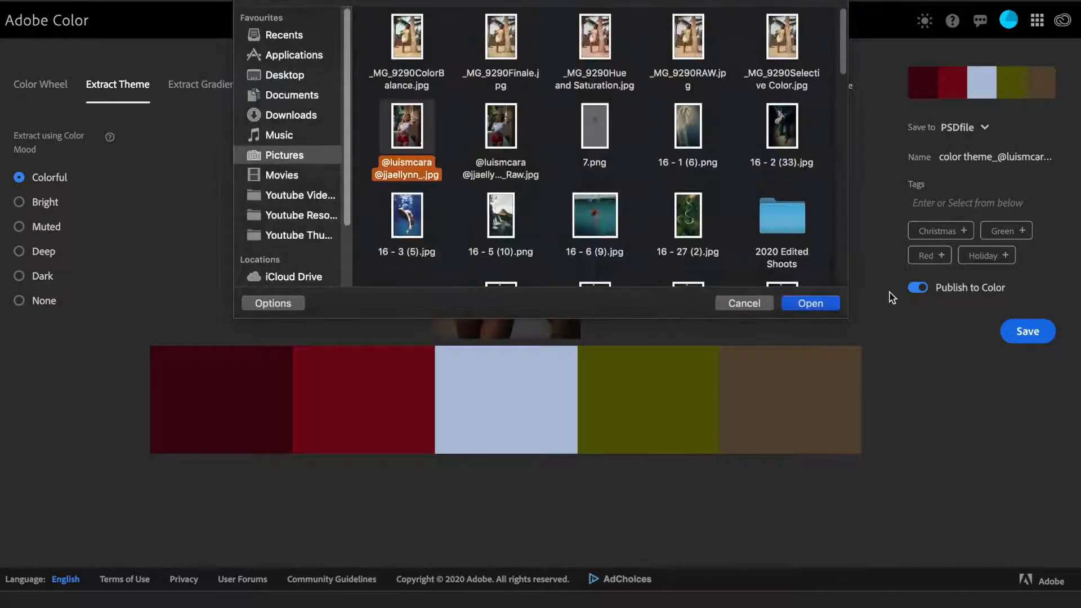
pyautogui.click(810, 304)
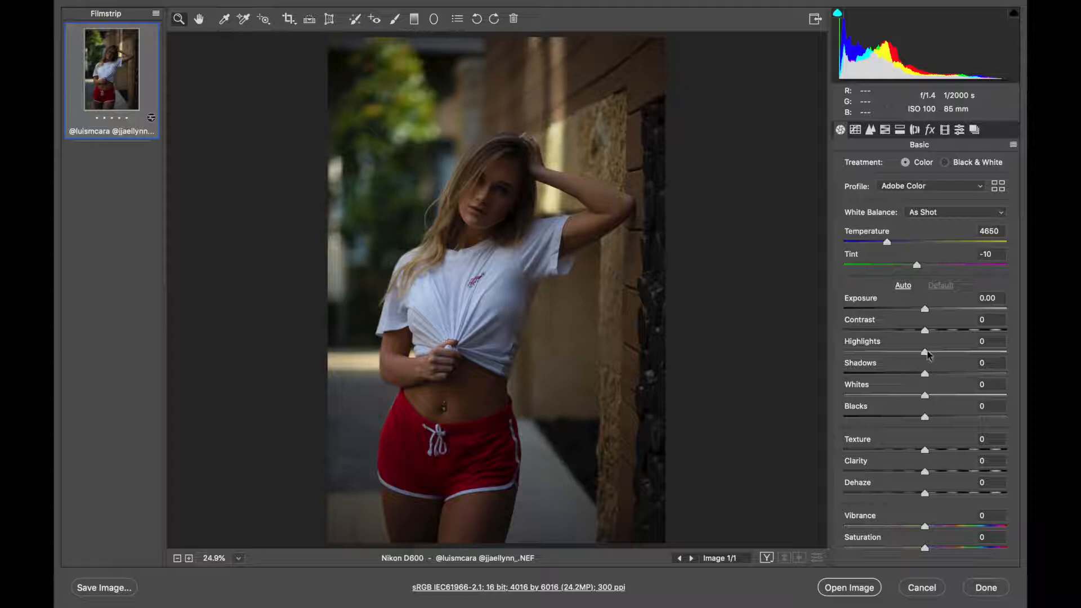
# In Adobe Camera Raw, set the portrait's temperature to 5600, tint to +13, shadows to +93 and highlights to -82.
pyautogui.moveTo(887, 243); pyautogui.dragTo(936, 264)
pyautogui.click(968, 370)
pyautogui.moveTo(967, 370); pyautogui.dragTo(1001, 361)
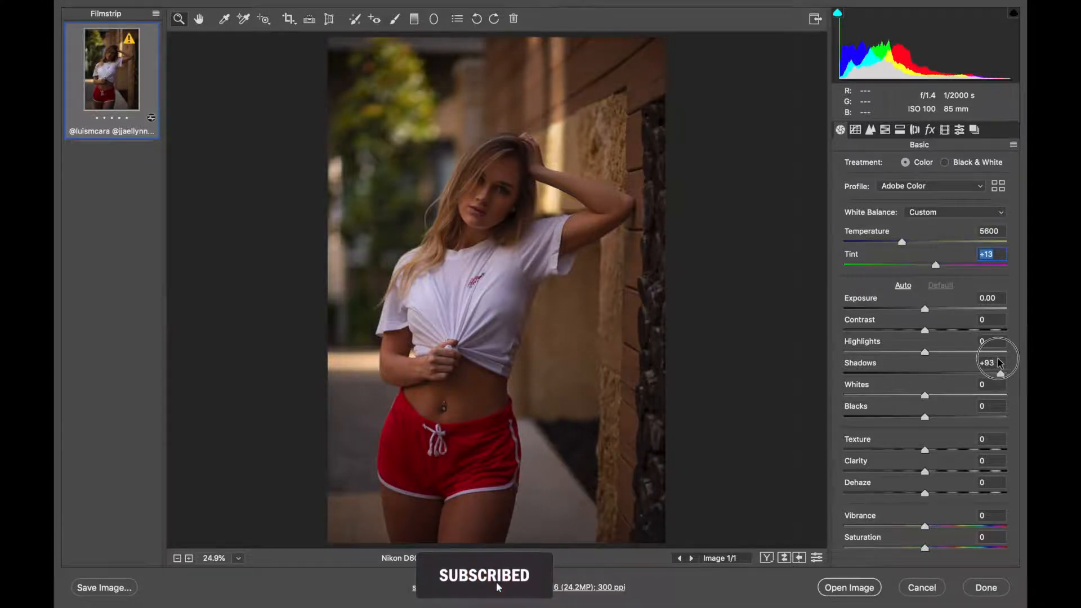
pyautogui.moveTo(924, 353); pyautogui.dragTo(864, 363)
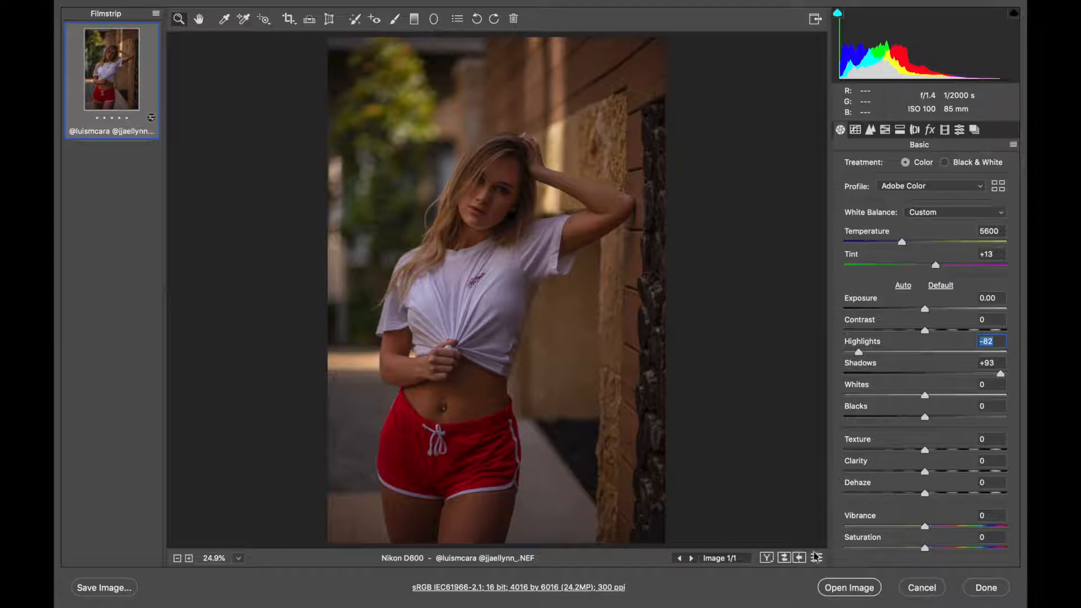
# Refine the portrait's tones with shadows +100, exposure +0.15, contrast +10, blacks -8 and whites +5.
pyautogui.moveTo(998, 374)
pyautogui.mouseDown()
pyautogui.moveTo(893, 374)
pyautogui.moveTo(1008, 369)
pyautogui.moveTo(915, 401)
pyautogui.moveTo(1014, 367)
pyautogui.moveTo(924, 404)
pyautogui.moveTo(1005, 387)
pyautogui.moveTo(1001, 374)
pyautogui.moveTo(861, 403)
pyautogui.moveTo(1007, 373)
pyautogui.mouseUp()
pyautogui.moveTo(926, 311); pyautogui.dragTo(927, 309)
pyautogui.moveTo(925, 332); pyautogui.dragTo(933, 330)
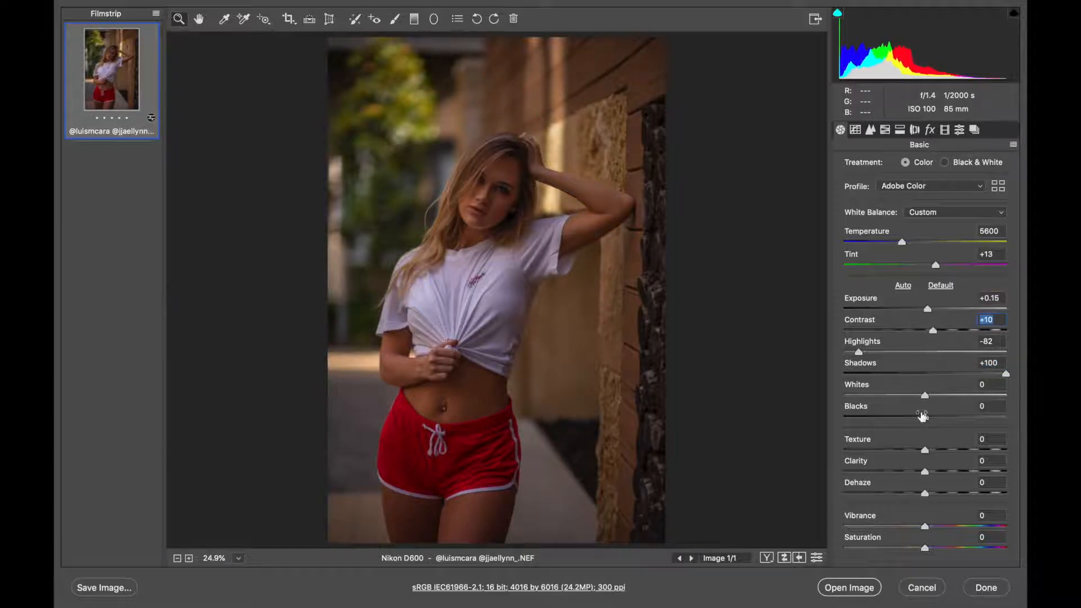
pyautogui.moveTo(925, 418); pyautogui.dragTo(920, 419)
pyautogui.moveTo(926, 394); pyautogui.dragTo(929, 388)
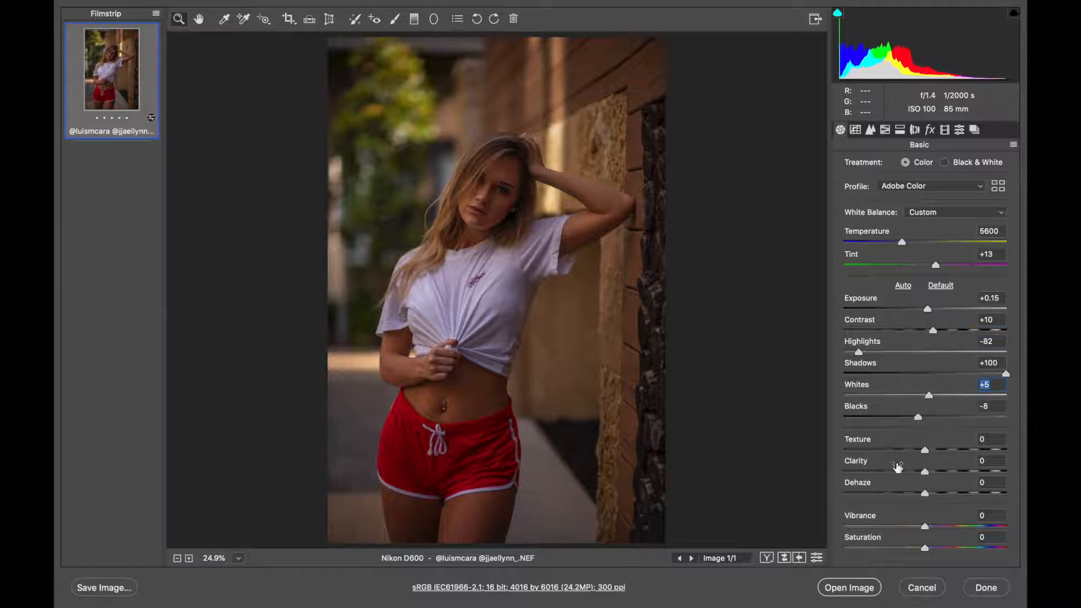
# Compare the portrait's current basic adjustments with the default settings several times, ending on the current adjustments.
pyautogui.click(817, 558)
pyautogui.click(817, 558)
pyautogui.click(816, 558)
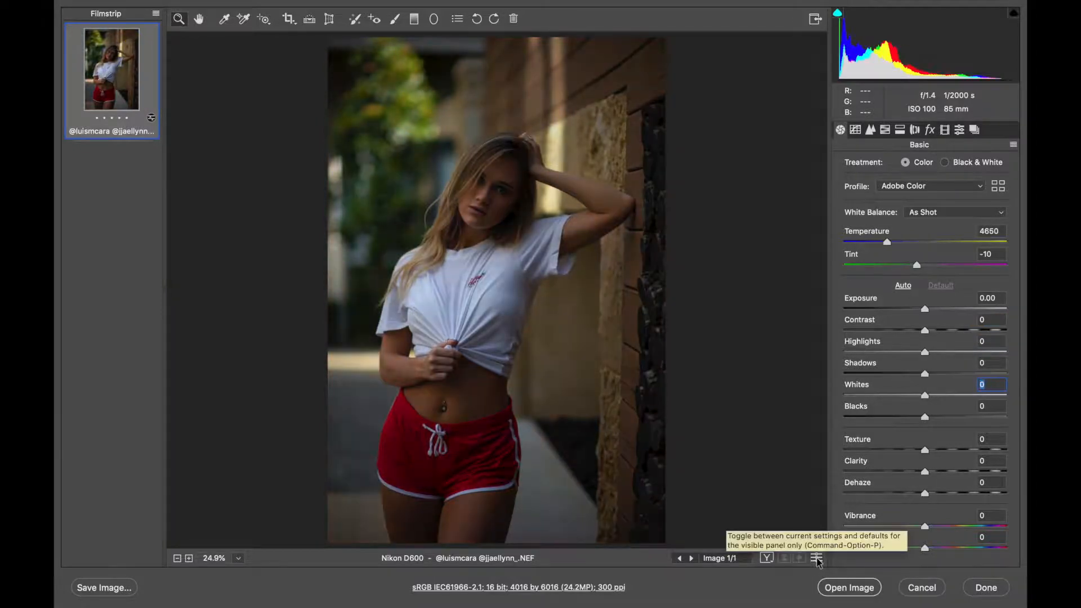
pyautogui.click(816, 558)
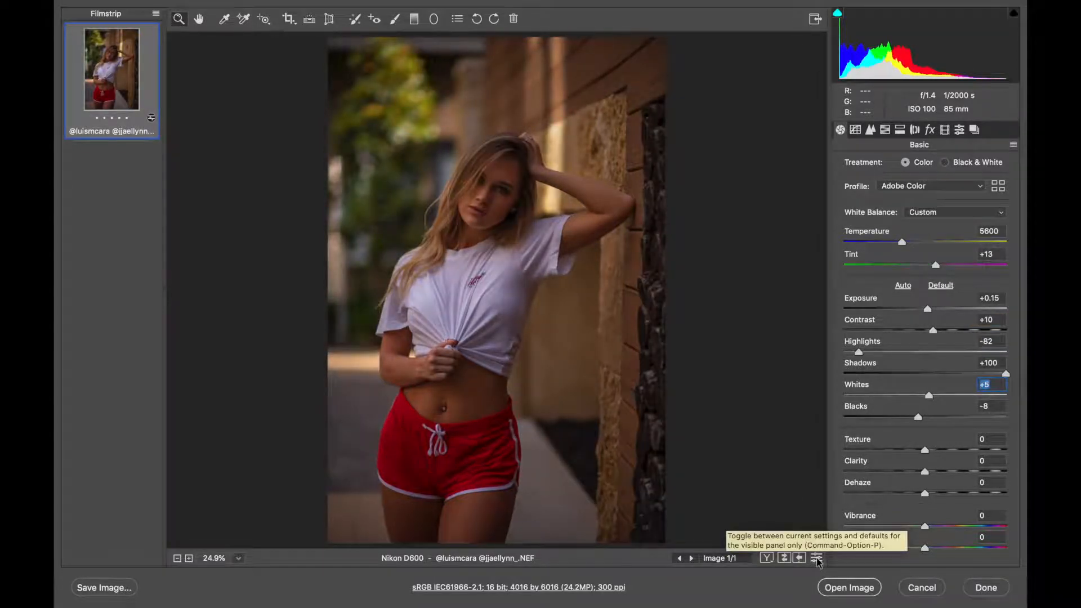
pyautogui.click(817, 558)
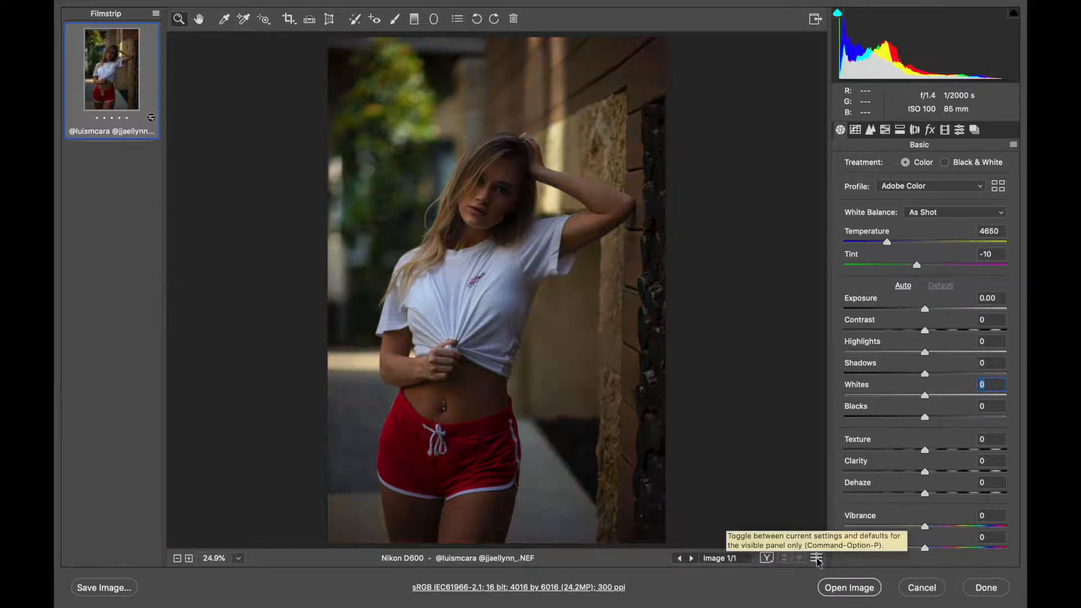
pyautogui.click(816, 558)
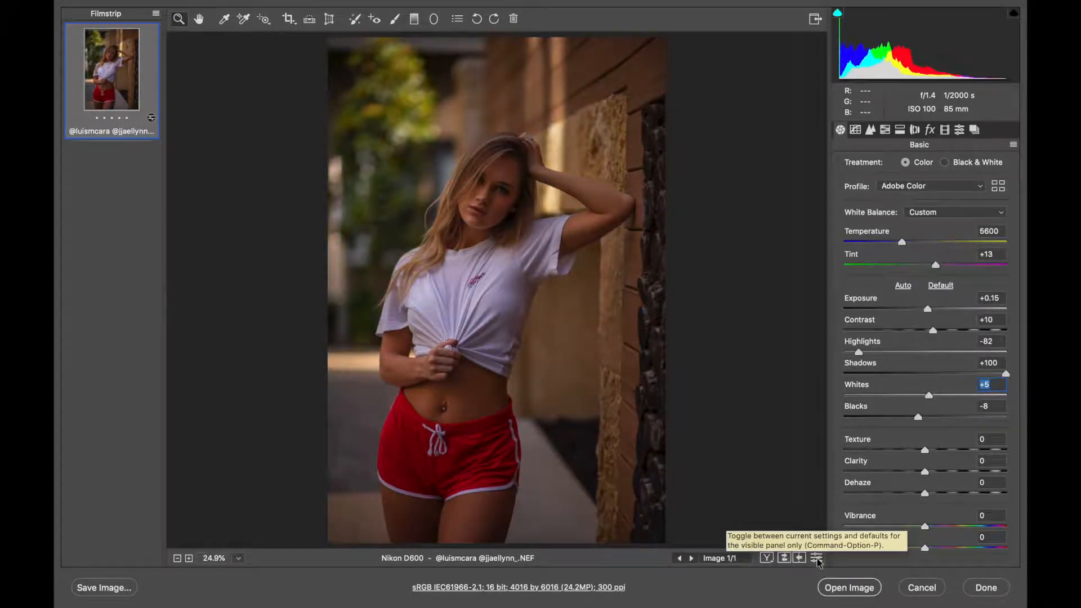
pyautogui.click(816, 558)
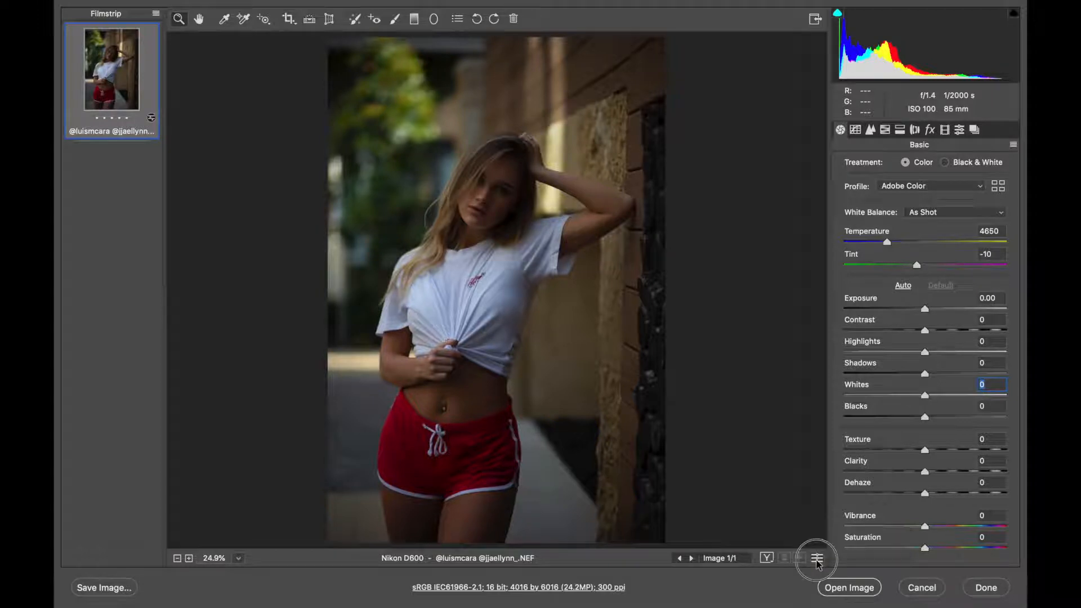
pyautogui.click(816, 558)
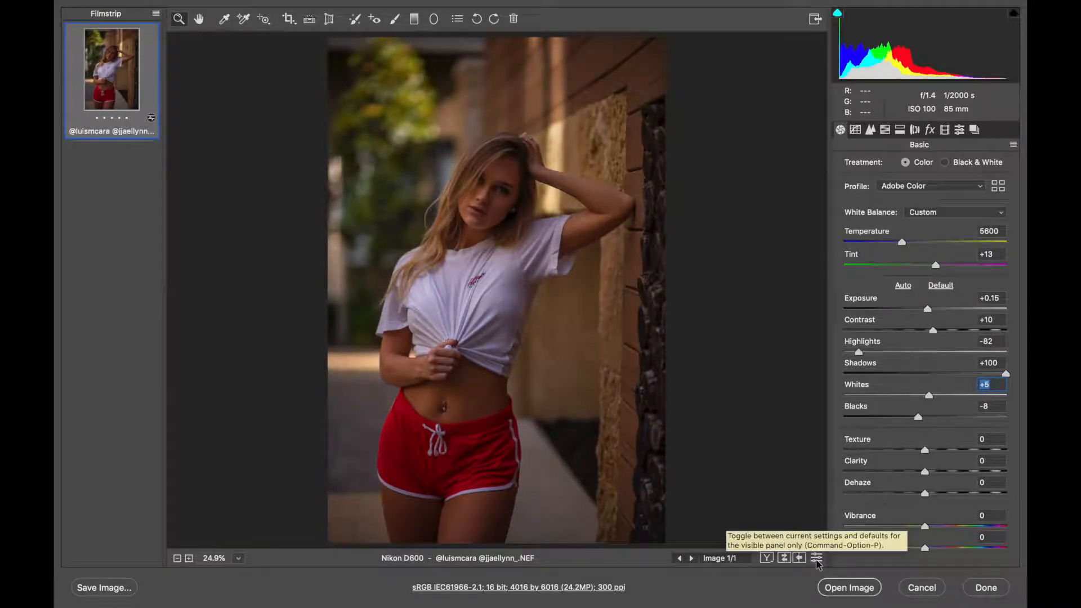
# Remove chromatic aberration and enable the lens profile corrections for the portrait.
pyautogui.click(855, 129)
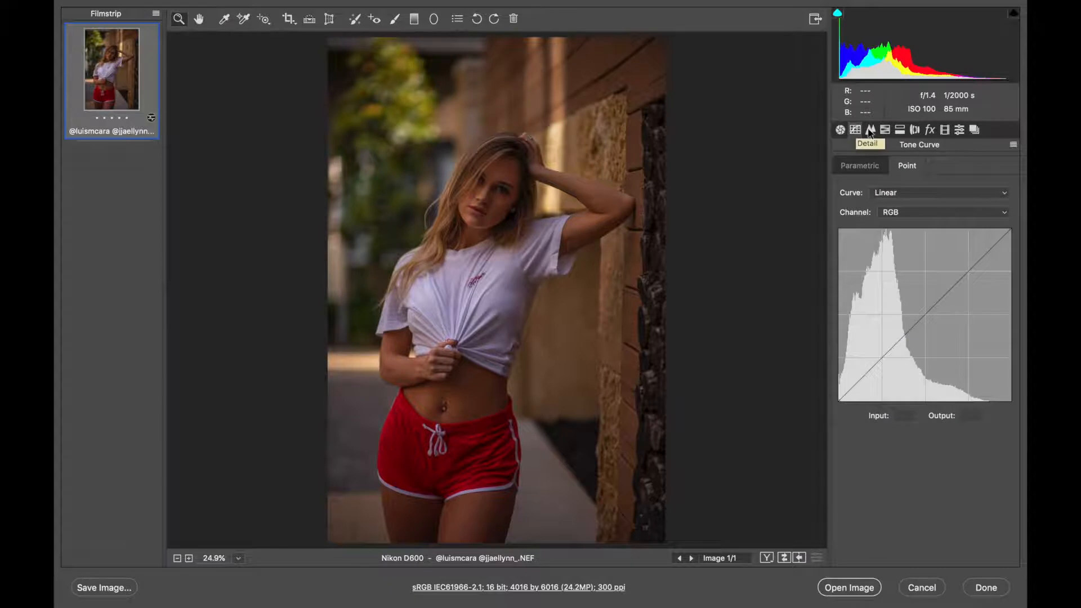
pyautogui.click(870, 129)
pyautogui.click(885, 129)
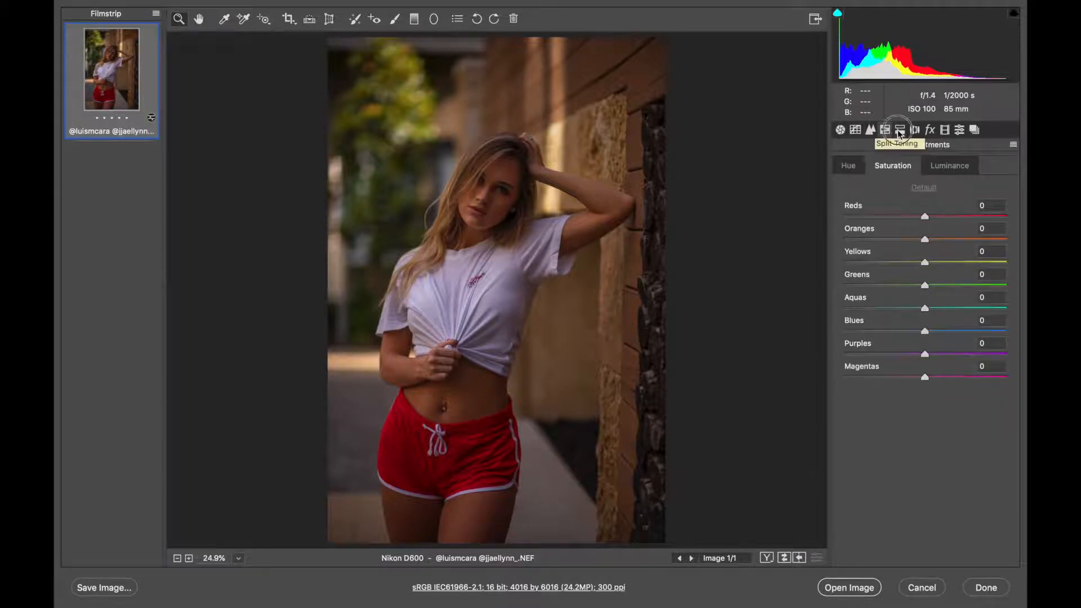
pyautogui.click(900, 130)
pyautogui.click(915, 130)
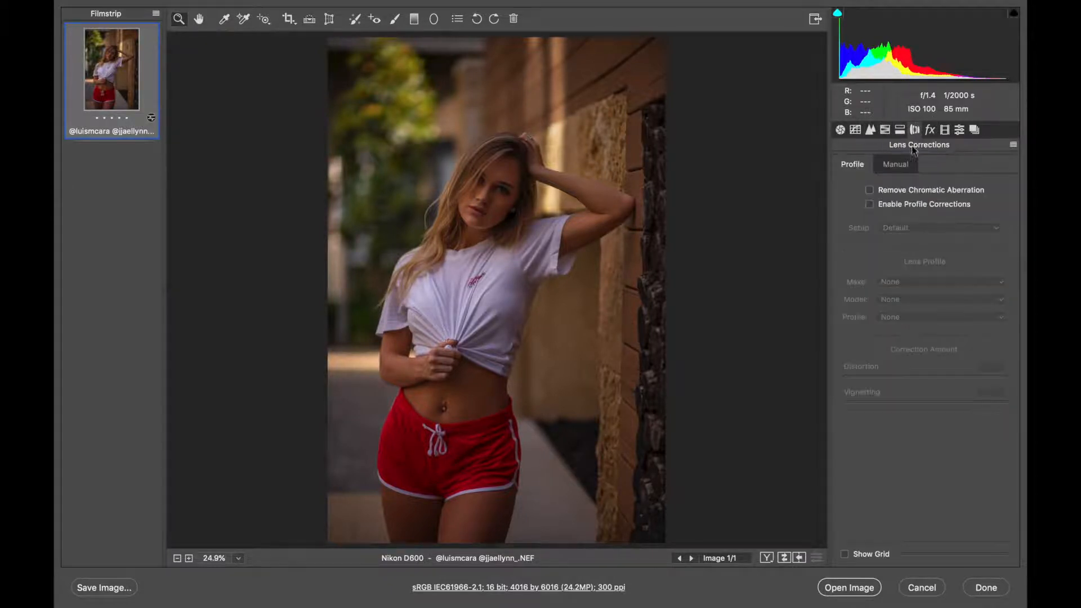
pyautogui.click(875, 209)
pyautogui.click(871, 205)
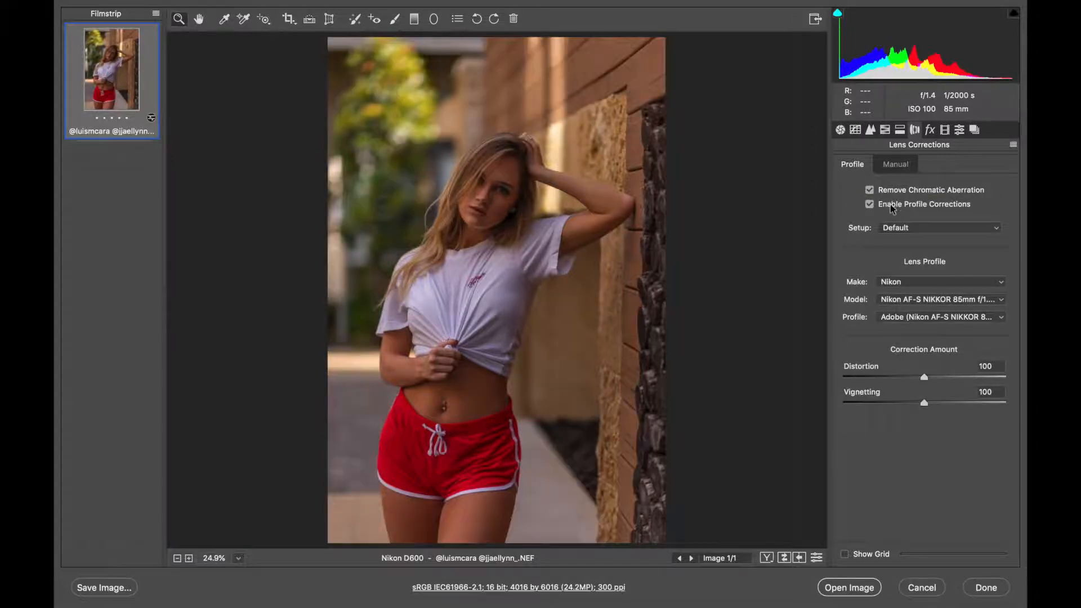
# Set exposure to +0.20, highlights to -100 and shadows to +98, and compare the result with the default settings.
pyautogui.click(840, 130)
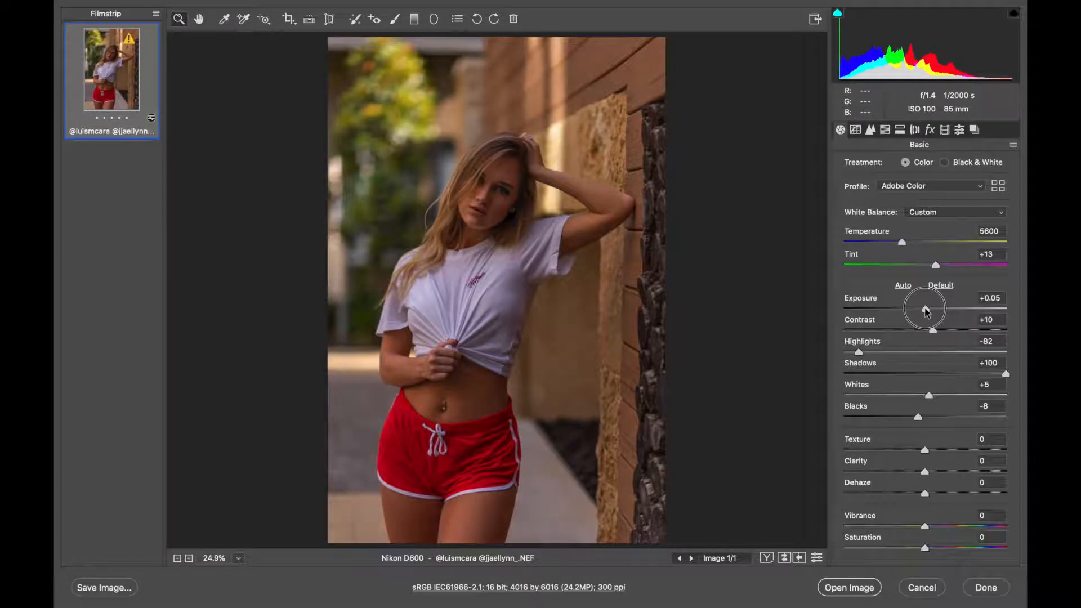
pyautogui.moveTo(926, 311); pyautogui.dragTo(928, 309)
pyautogui.moveTo(863, 354); pyautogui.dragTo(828, 357)
pyautogui.moveTo(1006, 374)
pyautogui.mouseDown()
pyautogui.moveTo(965, 374)
pyautogui.moveTo(1004, 373)
pyautogui.mouseUp()
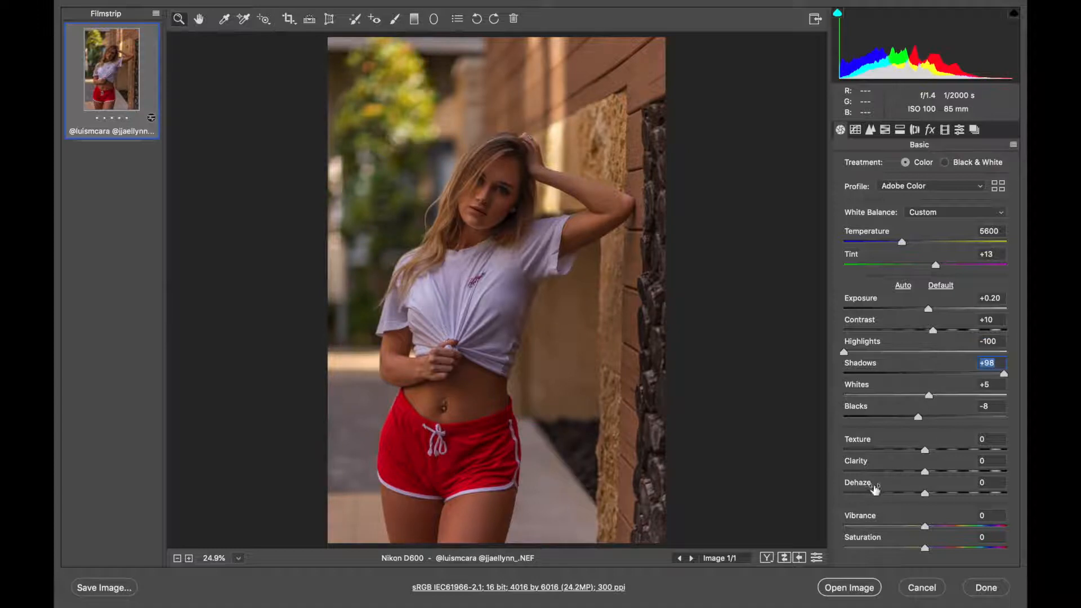
pyautogui.click(816, 558)
pyautogui.click(817, 558)
# Shift the hue of the yellows to +82 and of the greens to +50 in the HSL adjustments.
pyautogui.click(899, 131)
pyautogui.click(885, 131)
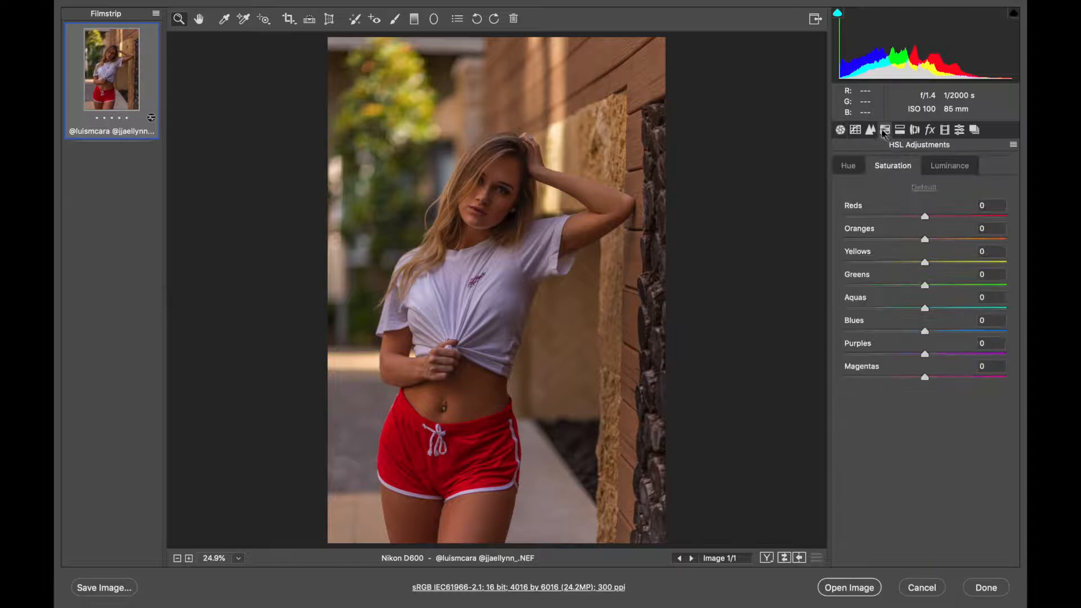
pyautogui.click(850, 167)
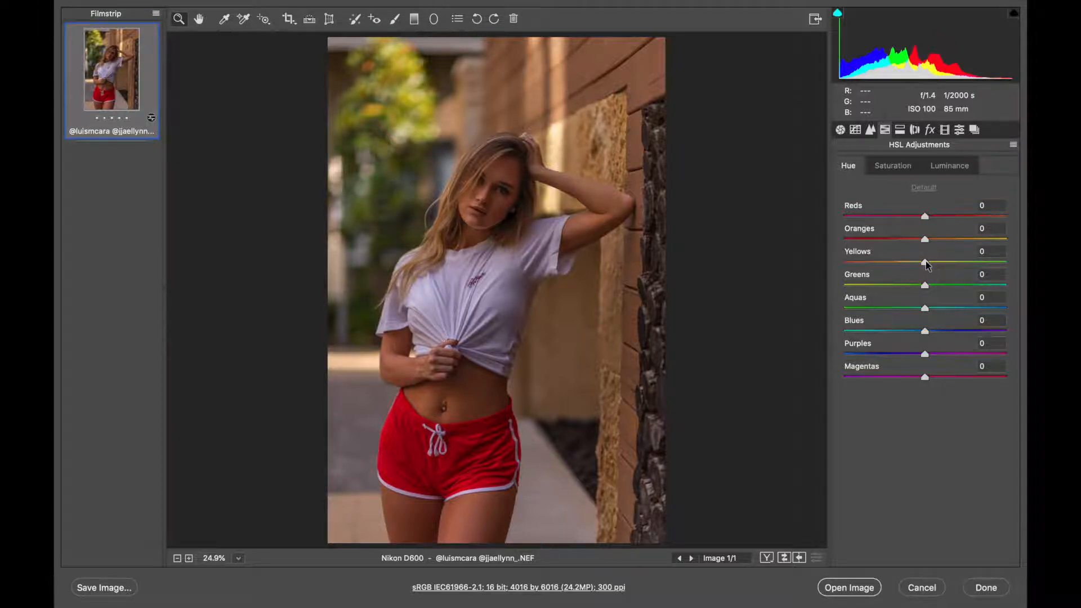
pyautogui.moveTo(926, 263); pyautogui.dragTo(991, 261)
pyautogui.moveTo(924, 285); pyautogui.dragTo(965, 286)
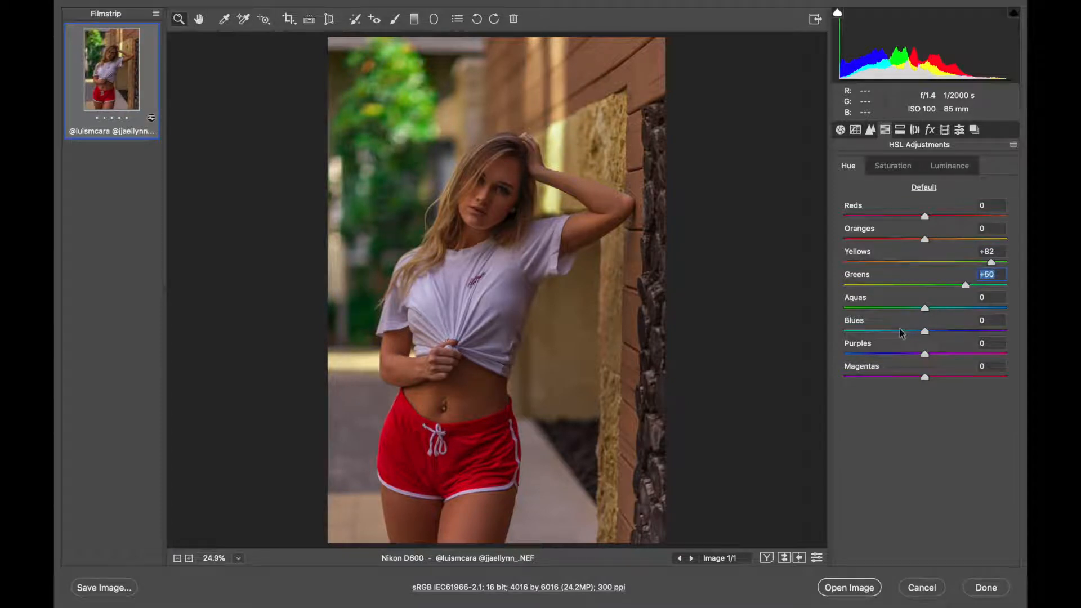
pyautogui.moveTo(925, 309)
pyautogui.mouseDown()
pyautogui.moveTo(991, 302)
pyautogui.moveTo(926, 309)
pyautogui.mouseUp()
# Reduce the saturation of the magentas, purples and blues to -100 each.
pyautogui.moveTo(925, 331); pyautogui.dragTo(843, 375)
pyautogui.click(895, 165)
pyautogui.moveTo(925, 354); pyautogui.dragTo(842, 351)
pyautogui.moveTo(925, 331); pyautogui.dragTo(822, 333)
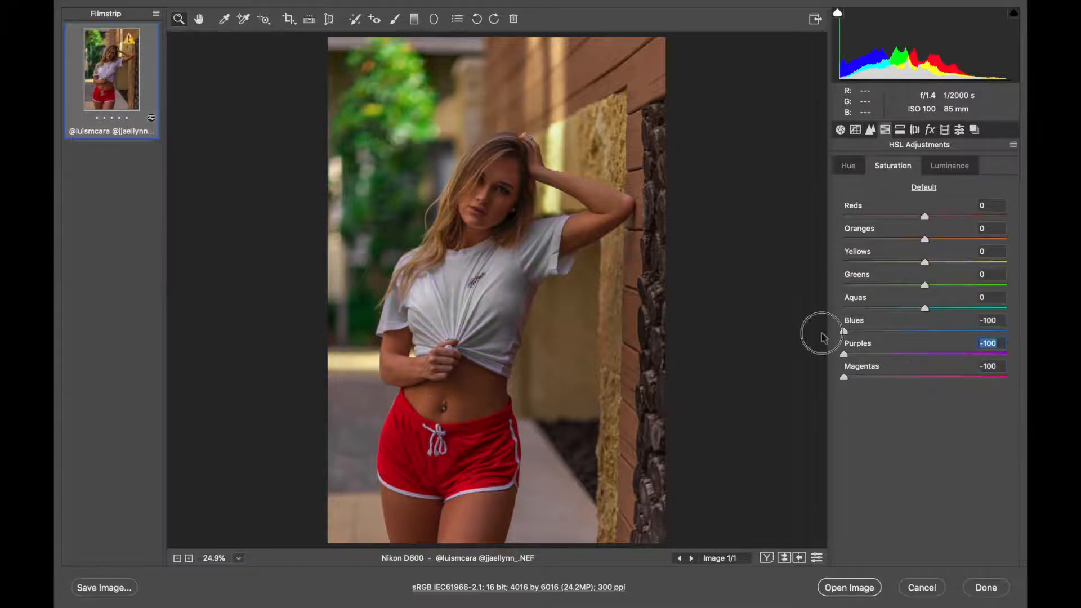
# Set the HSL saturation of the aquas to -100, greens to -67, yellows to -28 and oranges to +2.
pyautogui.moveTo(926, 308); pyautogui.dragTo(810, 310)
pyautogui.moveTo(925, 285); pyautogui.dragTo(871, 292)
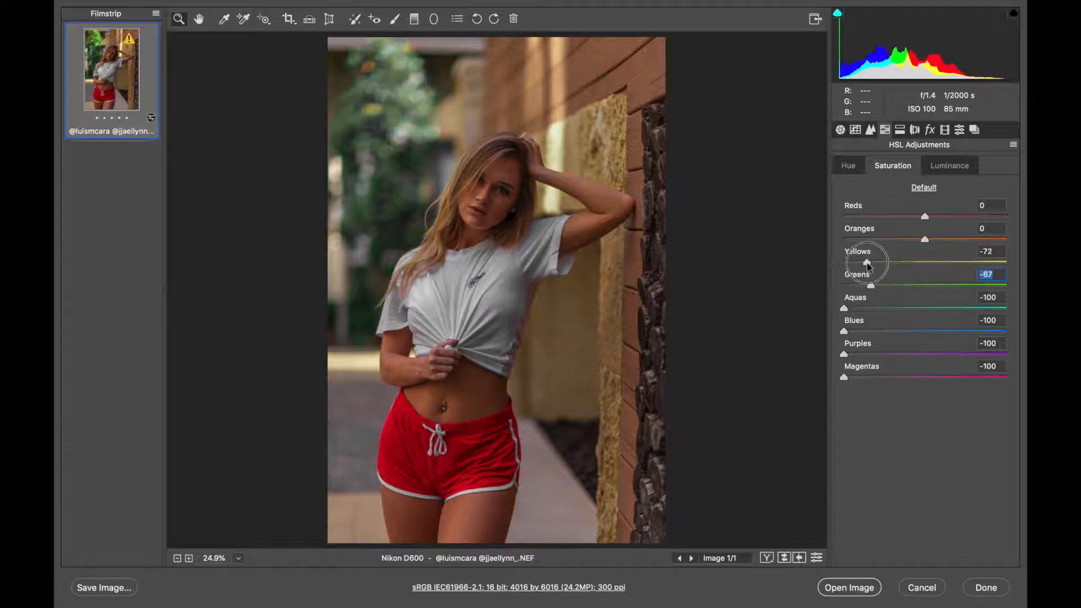
pyautogui.moveTo(925, 262)
pyautogui.mouseDown()
pyautogui.moveTo(902, 262)
pyautogui.moveTo(926, 241)
pyautogui.mouseUp()
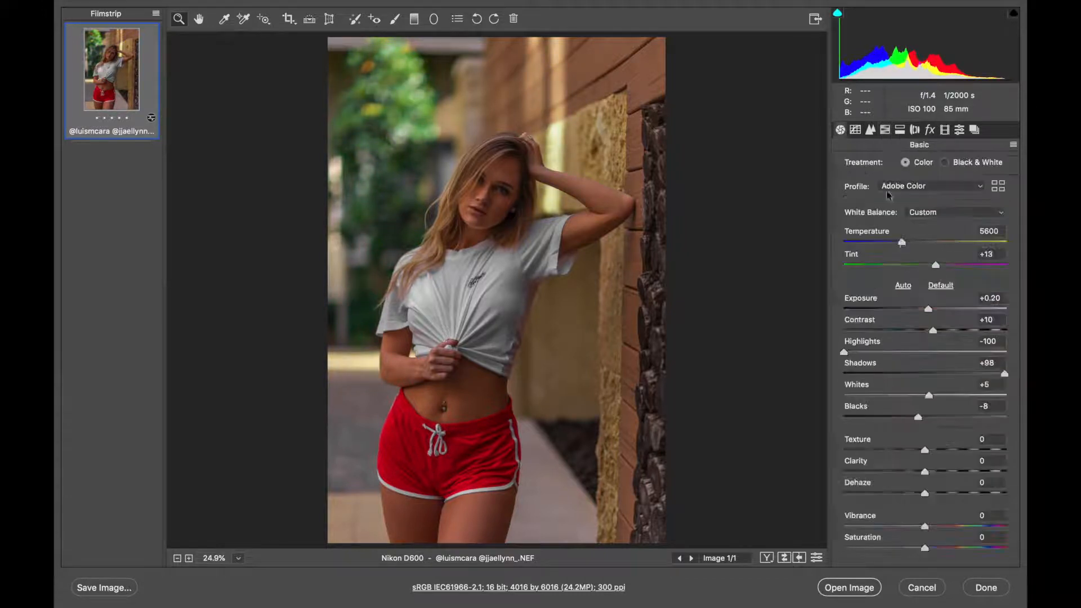
pyautogui.moveTo(915, 241); pyautogui.dragTo(926, 242)
# Fine-tune the HSL luminance, brightening the aquas and greens and slightly darkening the reds.
pyautogui.click(929, 130)
pyautogui.click(871, 130)
pyautogui.click(949, 166)
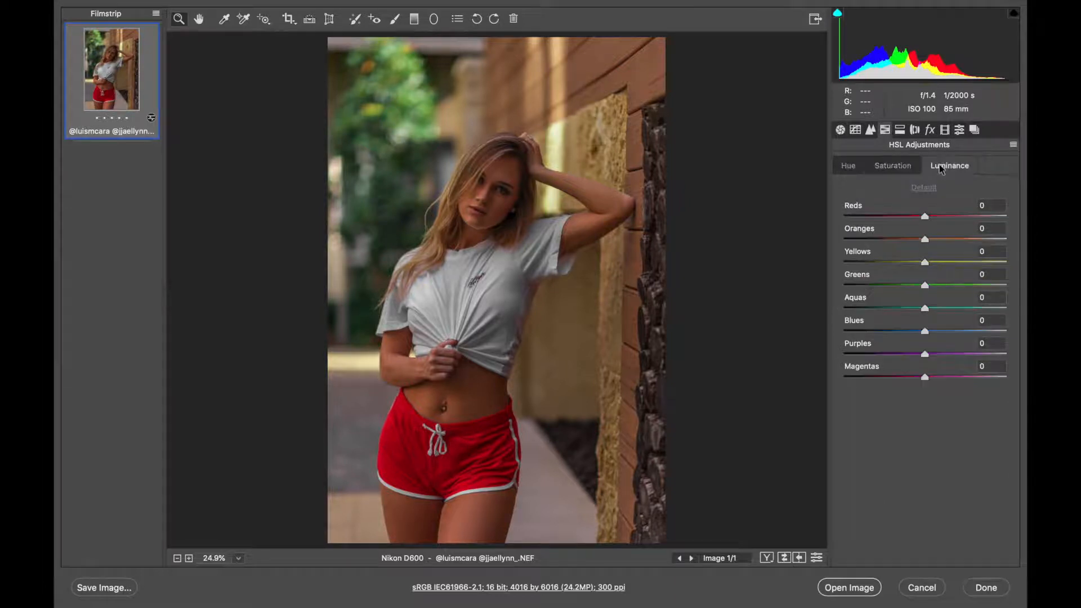
pyautogui.moveTo(924, 354); pyautogui.dragTo(954, 308)
pyautogui.moveTo(925, 285); pyautogui.dragTo(943, 285)
pyautogui.moveTo(924, 263); pyautogui.dragTo(913, 216)
pyautogui.click(849, 166)
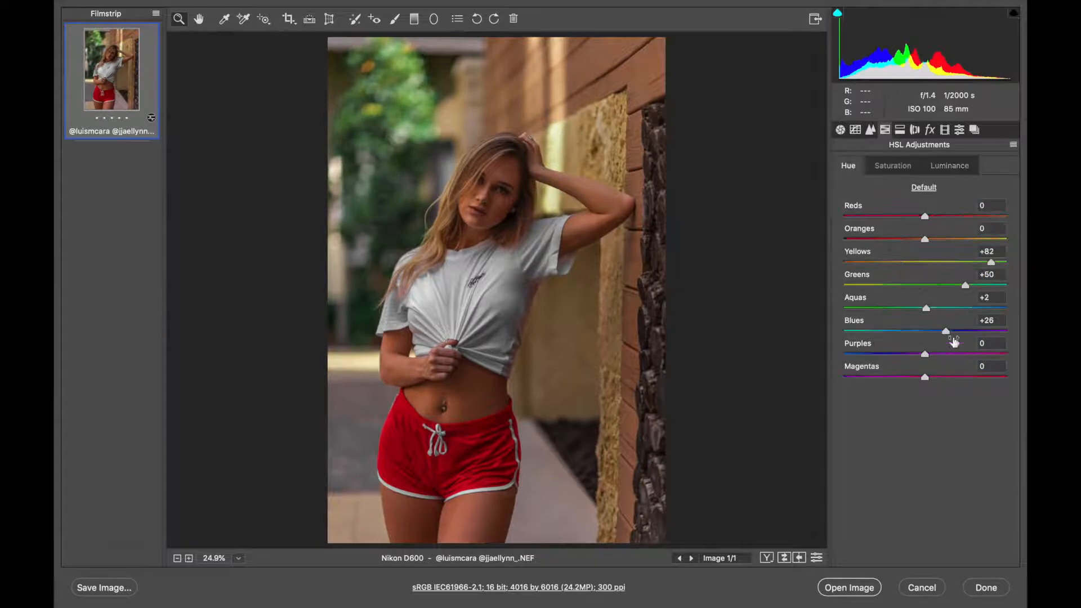
pyautogui.click(902, 168)
pyautogui.moveTo(844, 355); pyautogui.dragTo(924, 354)
pyautogui.moveTo(844, 331); pyautogui.dragTo(856, 331)
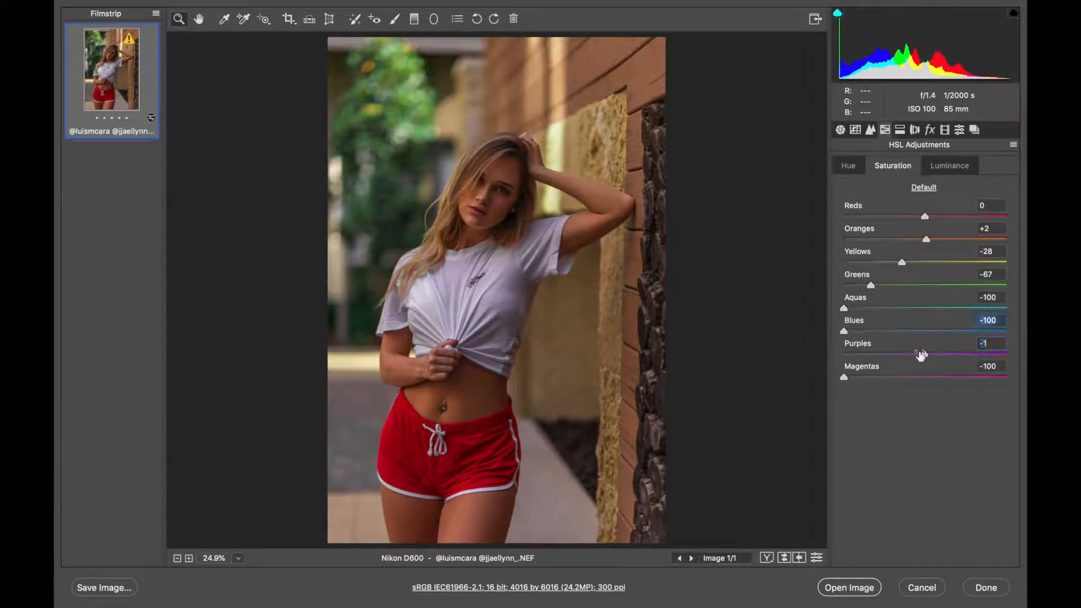
pyautogui.moveTo(924, 354); pyautogui.dragTo(844, 354)
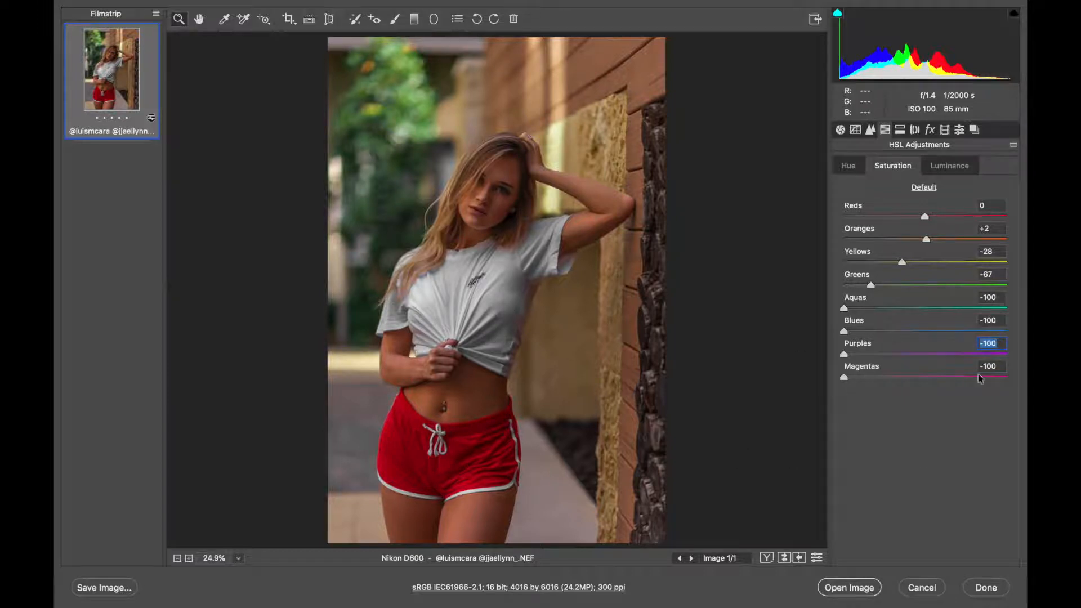
# Set the saturation of the purples to +7, blues to +5 and aquas to +3, and raise the magentas slightly above zero.
pyautogui.moveTo(846, 355); pyautogui.dragTo(931, 354)
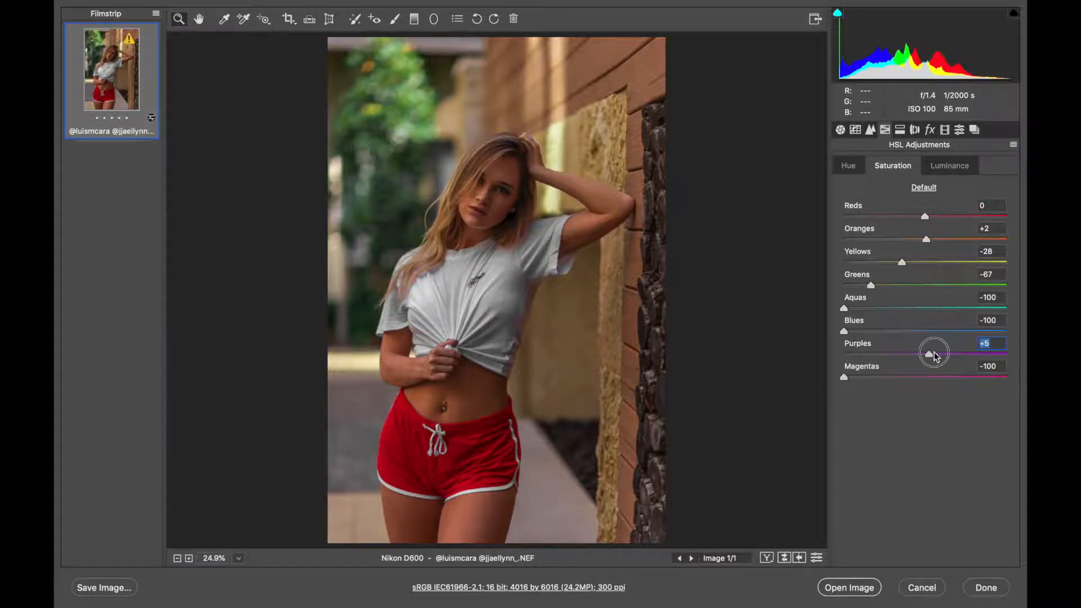
pyautogui.moveTo(847, 331); pyautogui.dragTo(931, 341)
pyautogui.moveTo(849, 308); pyautogui.dragTo(928, 310)
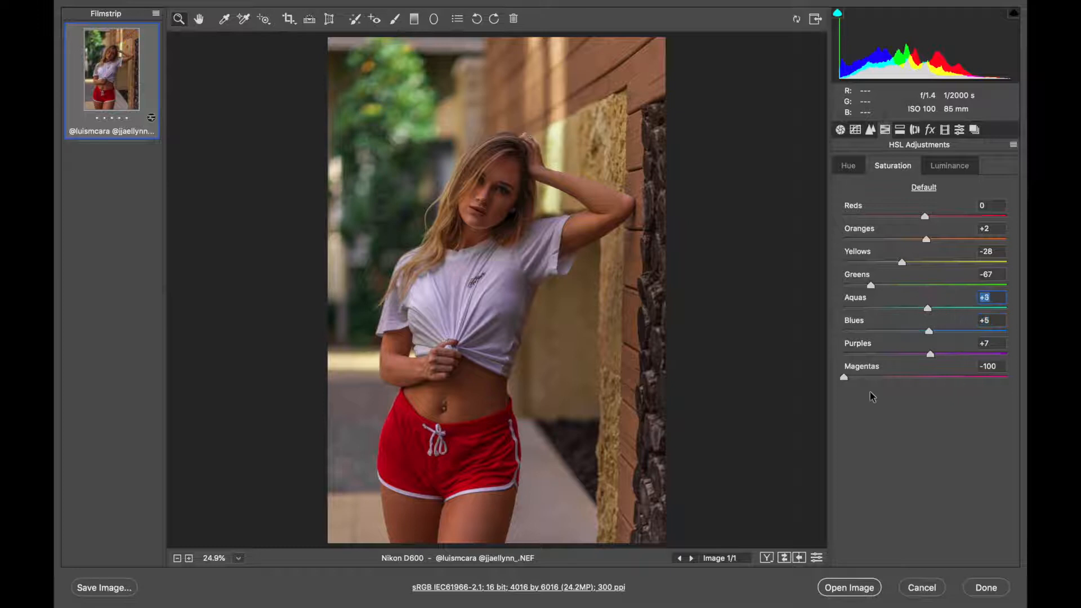
pyautogui.moveTo(844, 378); pyautogui.dragTo(935, 377)
# Set the hue of the blues to 0 and compare the HSL adjustments with their defaults.
pyautogui.click(848, 166)
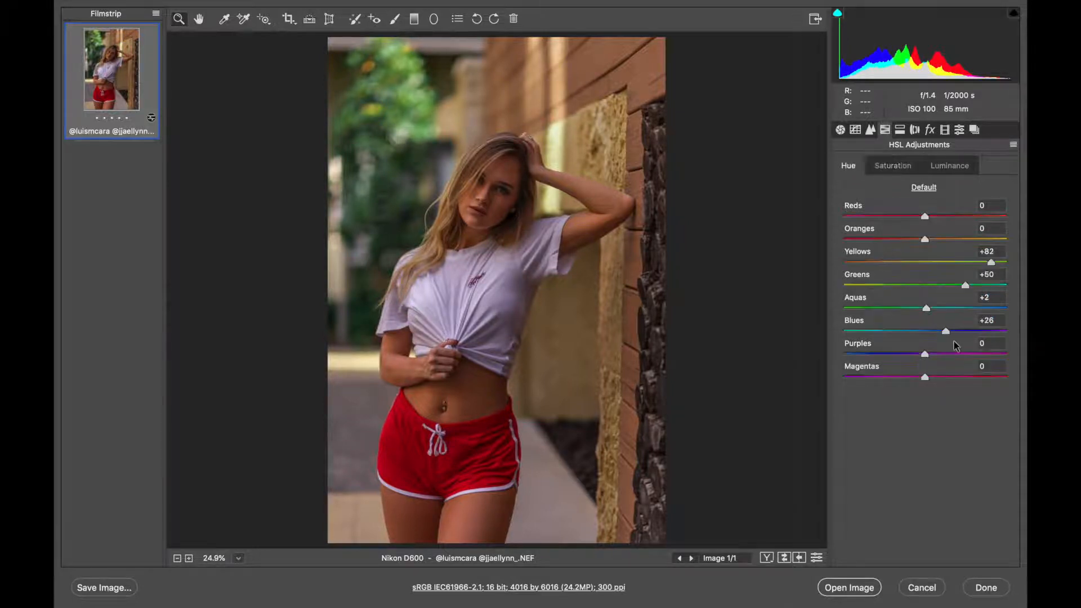
pyautogui.moveTo(925, 331)
pyautogui.mouseDown()
pyautogui.moveTo(879, 343)
pyautogui.moveTo(936, 346)
pyautogui.moveTo(923, 348)
pyautogui.mouseUp()
pyautogui.click(816, 558)
pyautogui.click(816, 558)
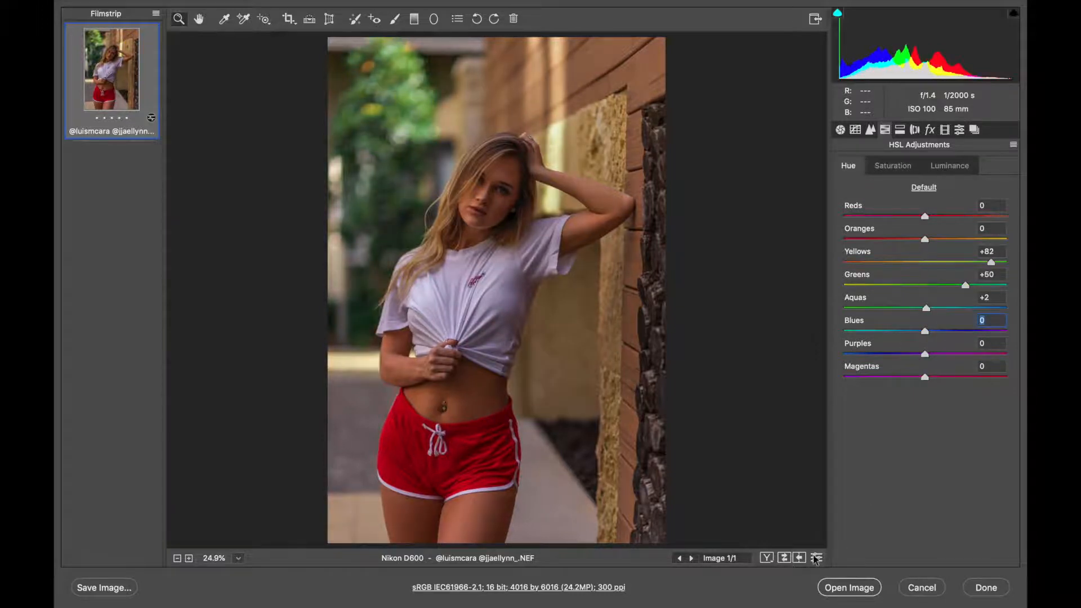
# Reduce the saturation of the blues to -54, purples to -57, magentas to -63 and aquas to -53.
pyautogui.click(891, 170)
pyautogui.moveTo(929, 333); pyautogui.dragTo(876, 357)
pyautogui.moveTo(934, 376); pyautogui.dragTo(874, 377)
pyautogui.moveTo(928, 309); pyautogui.dragTo(882, 309)
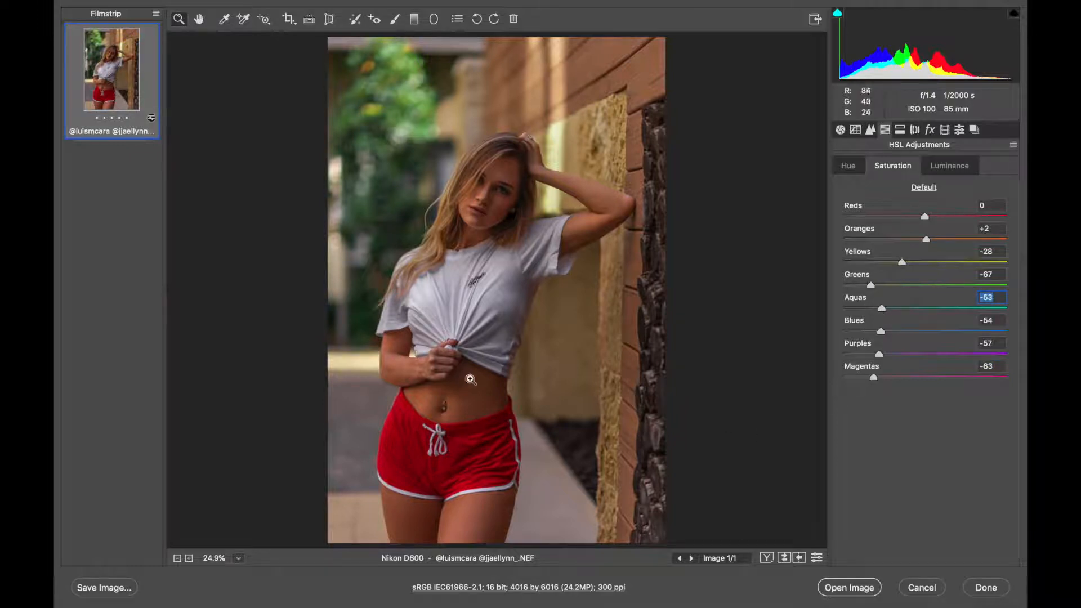
pyautogui.click(951, 165)
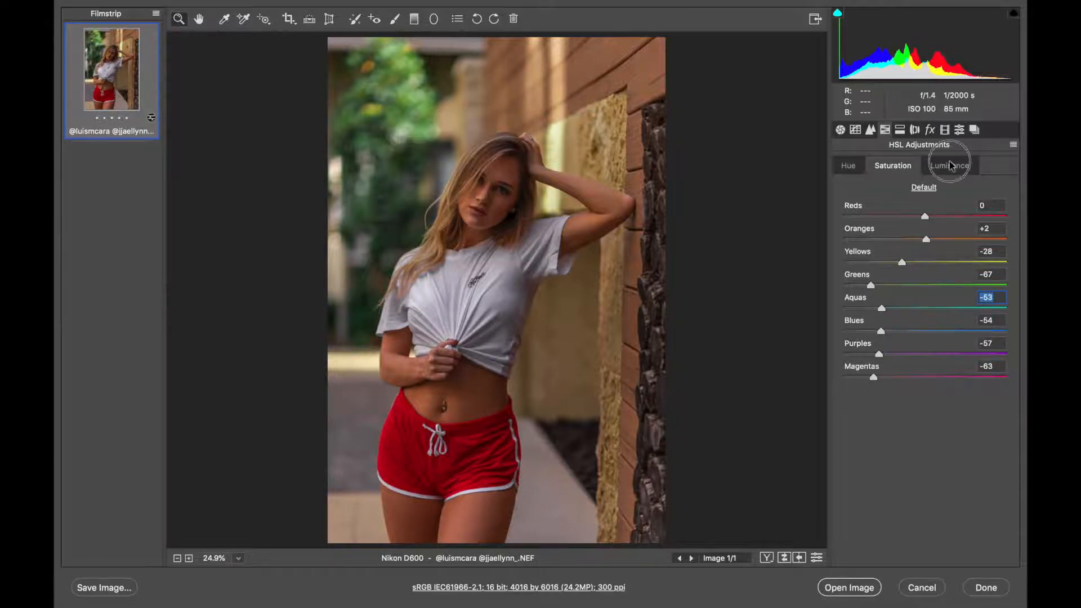
pyautogui.click(892, 165)
pyautogui.click(848, 165)
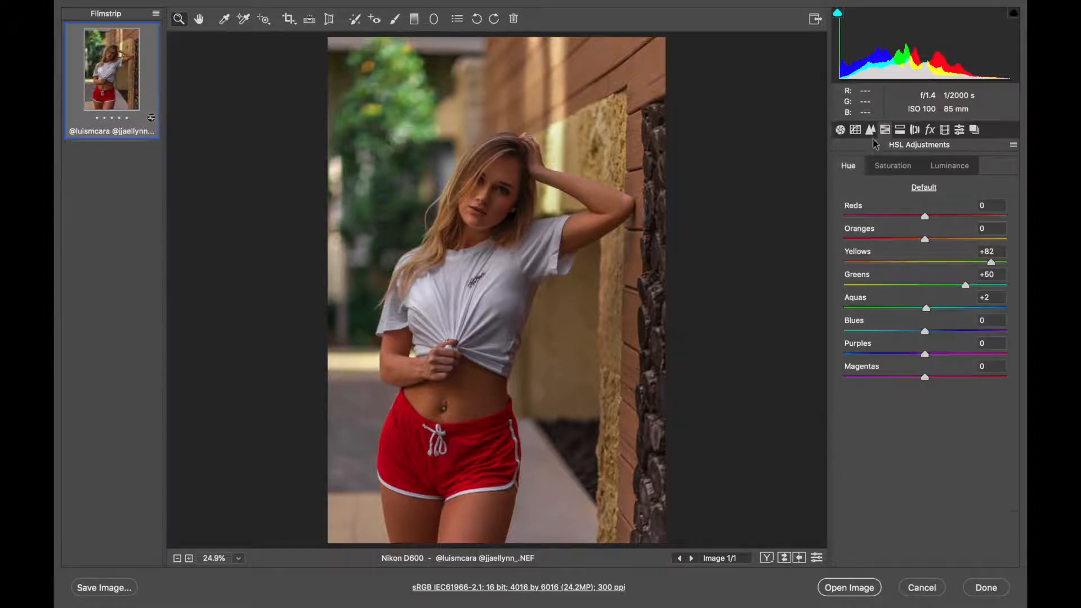
pyautogui.click(899, 130)
pyautogui.click(915, 130)
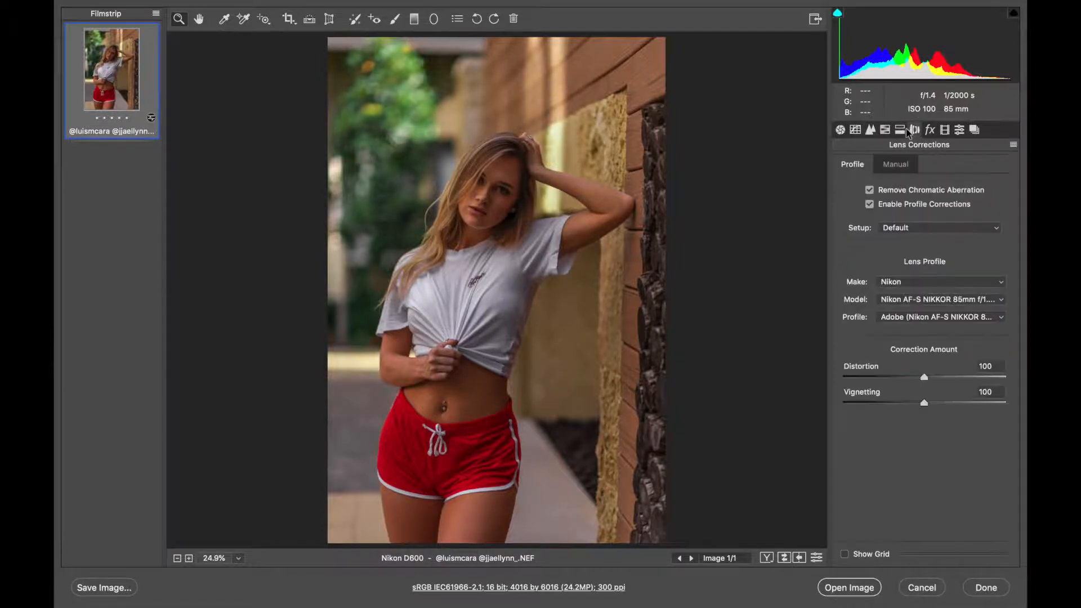
# Split-tone the highlights with hue 21 and saturation 5.
pyautogui.click(900, 129)
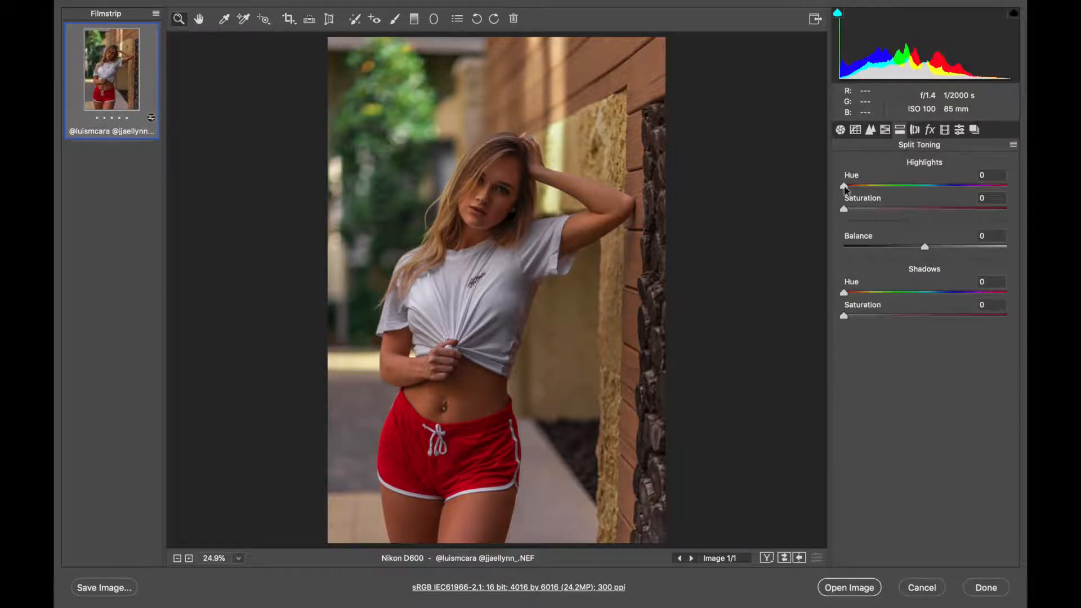
pyautogui.moveTo(845, 186); pyautogui.dragTo(932, 186)
pyautogui.moveTo(843, 209); pyautogui.dragTo(871, 209)
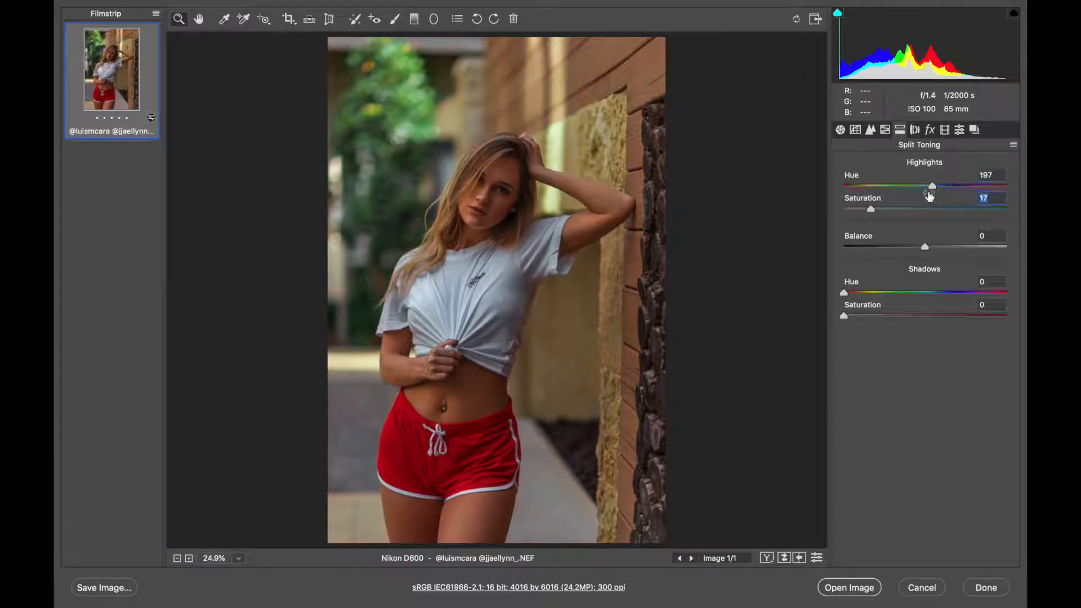
pyautogui.moveTo(932, 186); pyautogui.dragTo(851, 209)
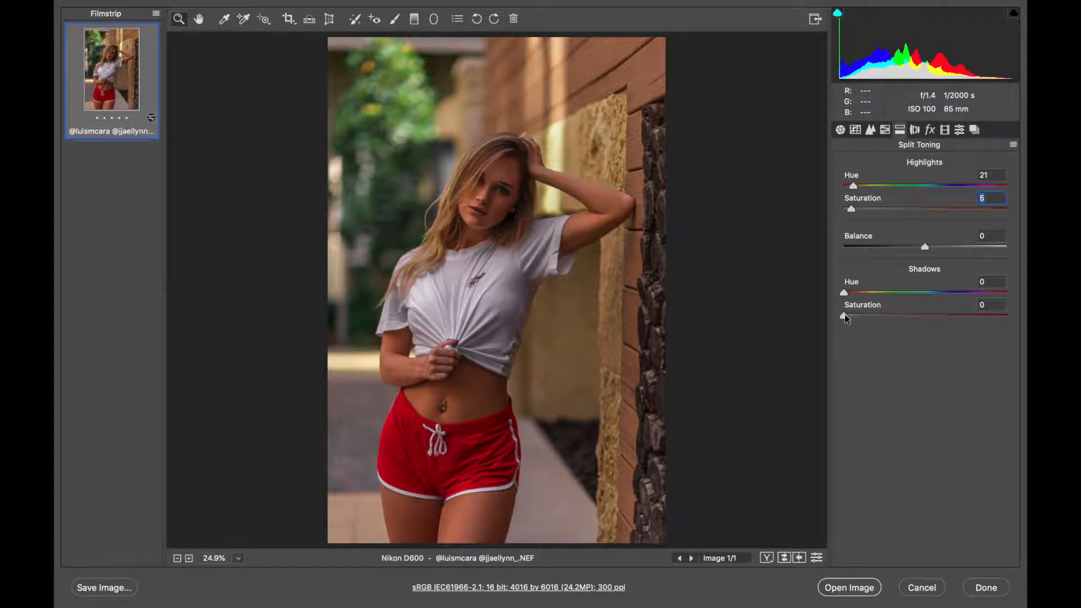
# Split-tone the shadows with hue 126 and saturation 5, and set the balance to +26.
pyautogui.moveTo(844, 316); pyautogui.dragTo(900, 292)
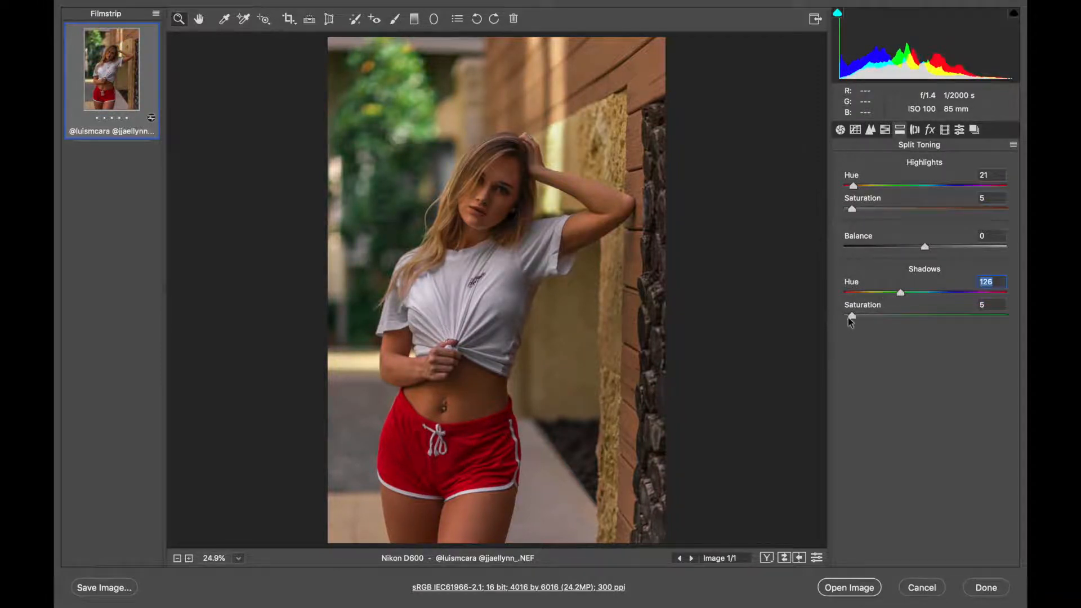
pyautogui.click(851, 316)
pyautogui.moveTo(915, 246); pyautogui.dragTo(946, 246)
# Add a post-crop vignette with amount -21, midpoint 70, roundness +30 and feather 67, and compare it with the default settings.
pyautogui.click(916, 130)
pyautogui.click(930, 130)
pyautogui.moveTo(927, 311); pyautogui.dragTo(954, 375)
pyautogui.click(817, 557)
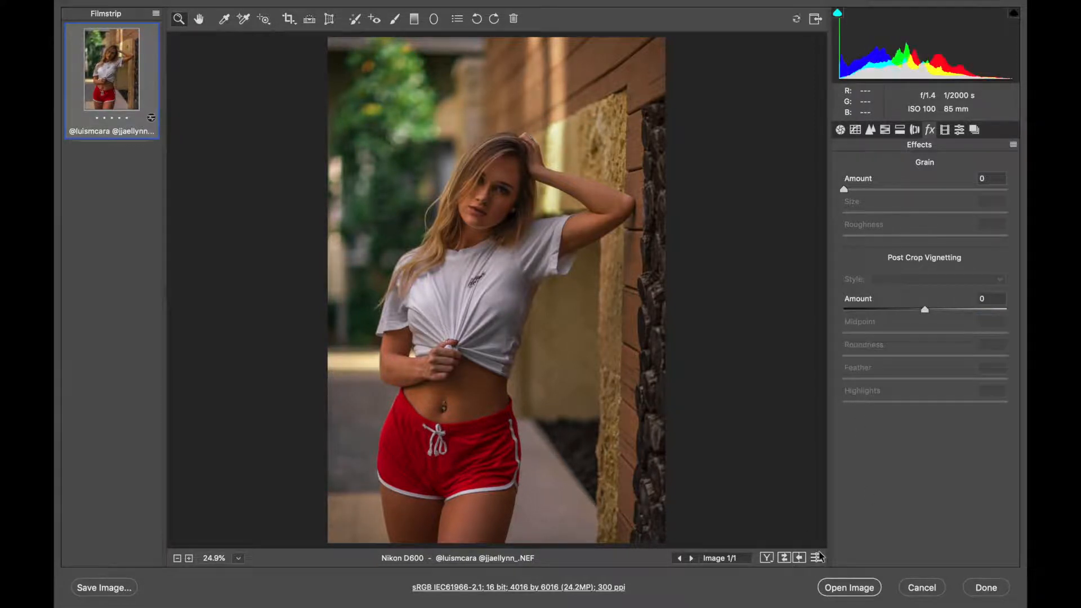
pyautogui.click(818, 558)
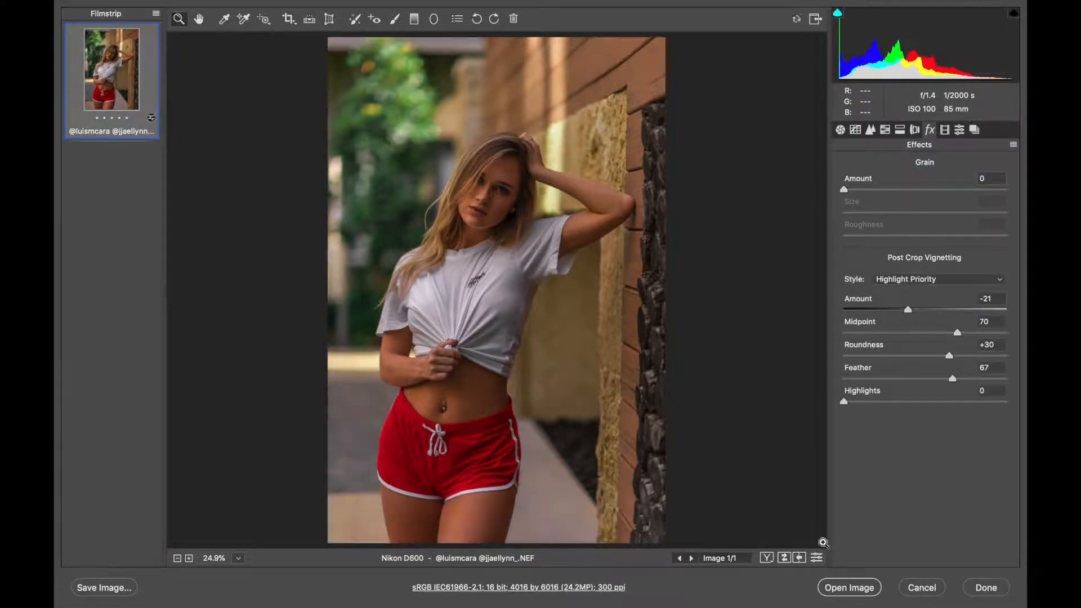
# Compare the portrait before and after the grade, and set the exposure to +0.30.
pyautogui.click(840, 130)
pyautogui.click(784, 557)
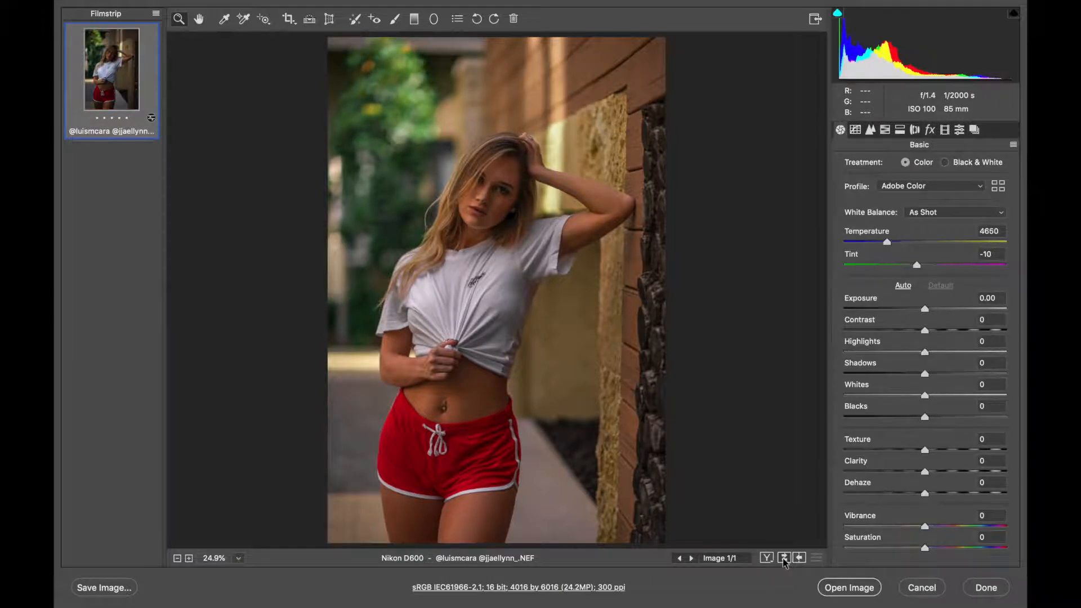
pyautogui.click(784, 559)
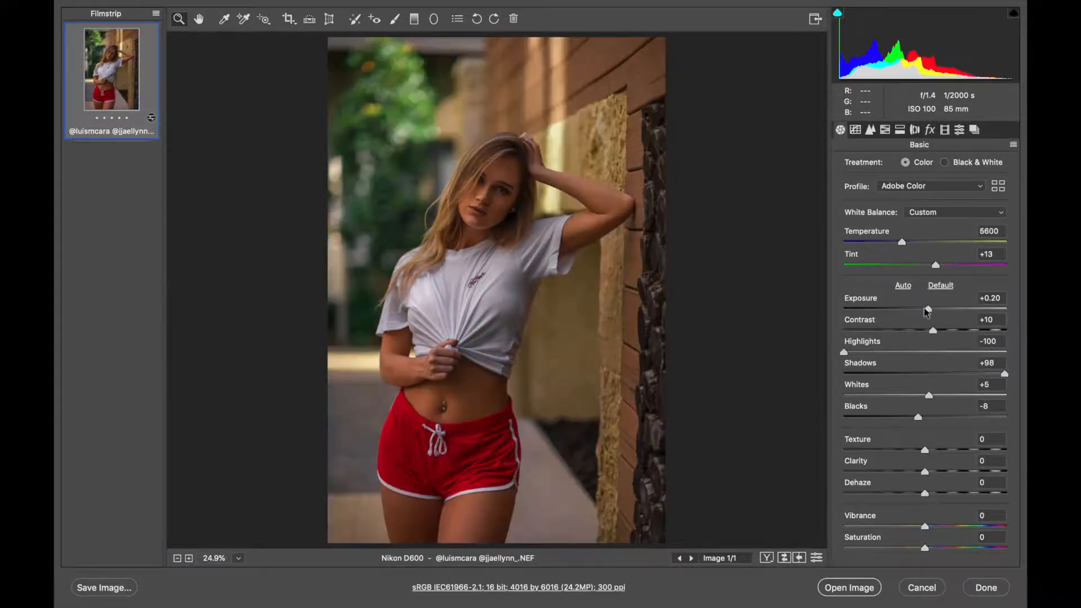
pyautogui.moveTo(928, 310); pyautogui.dragTo(932, 309)
# Calibrate the shadows tint to -9 and the blue primary to hue +8 and saturation +13.
pyautogui.click(930, 129)
pyautogui.click(945, 129)
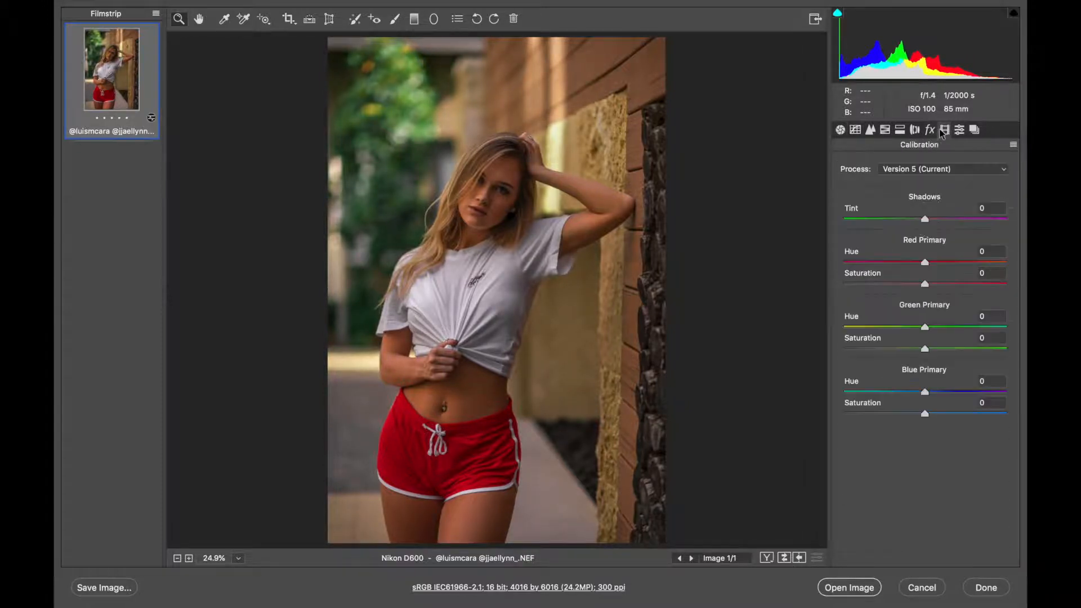
pyautogui.moveTo(920, 220)
pyautogui.mouseDown()
pyautogui.moveTo(939, 219)
pyautogui.moveTo(921, 225)
pyautogui.mouseUp()
pyautogui.moveTo(925, 413)
pyautogui.mouseDown()
pyautogui.moveTo(938, 413)
pyautogui.moveTo(932, 393)
pyautogui.mouseUp()
# Calibrate the green primary to hue +18 and saturation +9, and the red primary to hue +3 and saturation +3.
pyautogui.moveTo(925, 349)
pyautogui.mouseDown()
pyautogui.moveTo(912, 350)
pyautogui.moveTo(931, 350)
pyautogui.mouseUp()
pyautogui.moveTo(925, 327); pyautogui.dragTo(941, 330)
pyautogui.moveTo(925, 284)
pyautogui.mouseDown()
pyautogui.moveTo(914, 286)
pyautogui.moveTo(927, 285)
pyautogui.mouseUp()
pyautogui.moveTo(925, 262); pyautogui.dragTo(932, 264)
# Swap the before and after settings several times to compare the graded portrait with the original.
pyautogui.click(785, 558)
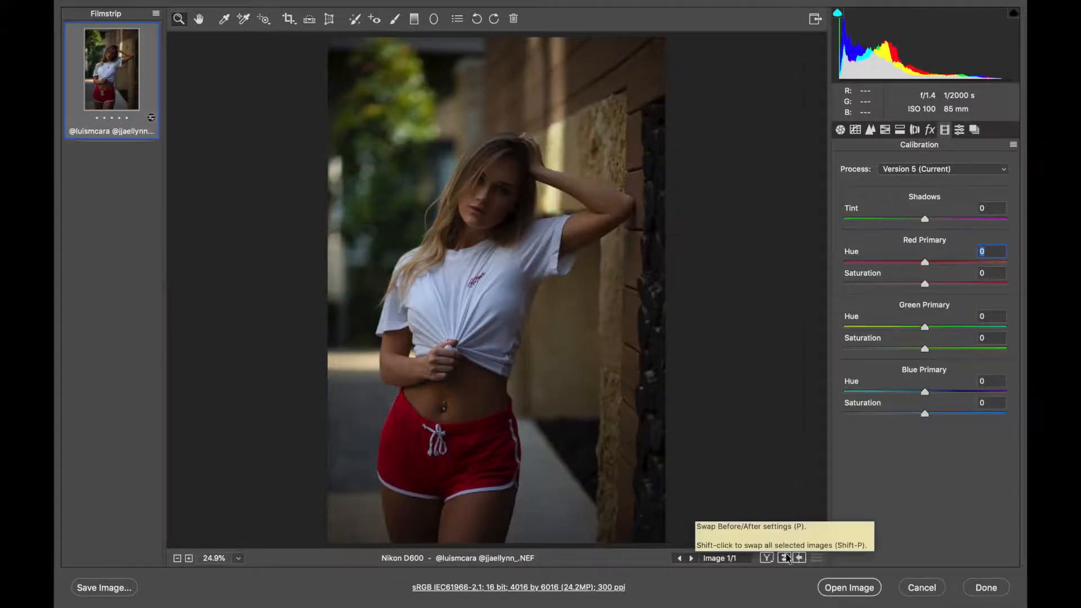
pyautogui.click(784, 558)
pyautogui.click(841, 130)
pyautogui.click(785, 558)
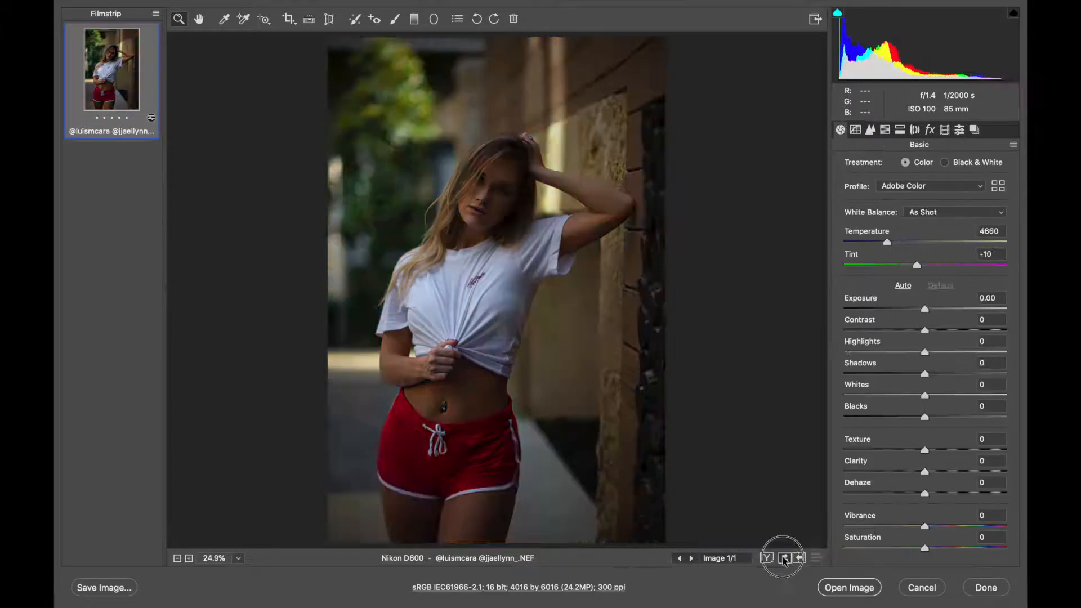
pyautogui.click(784, 558)
pyautogui.click(785, 558)
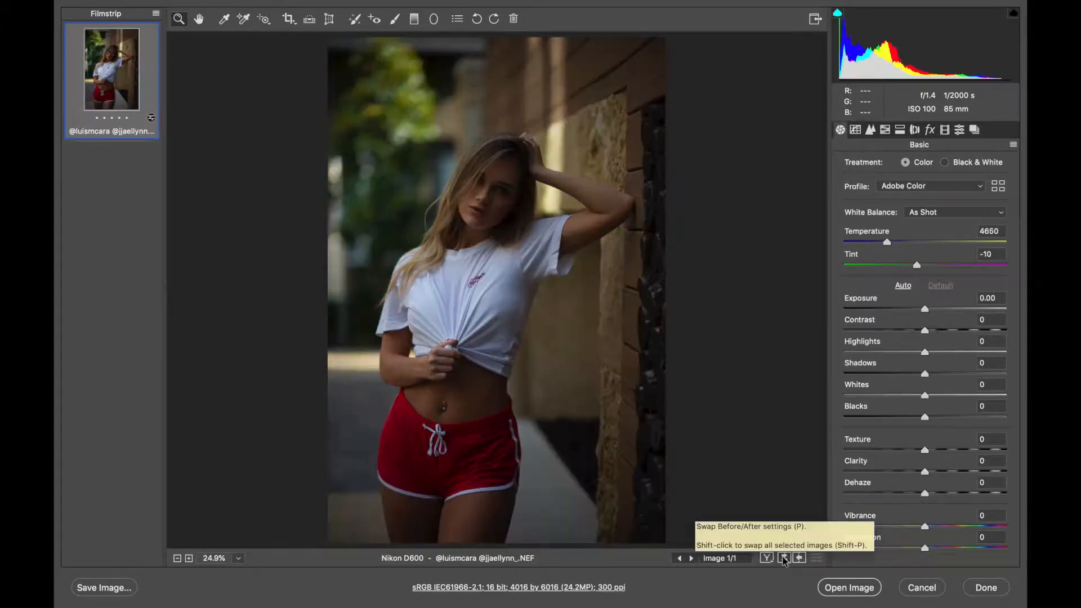
pyautogui.click(785, 557)
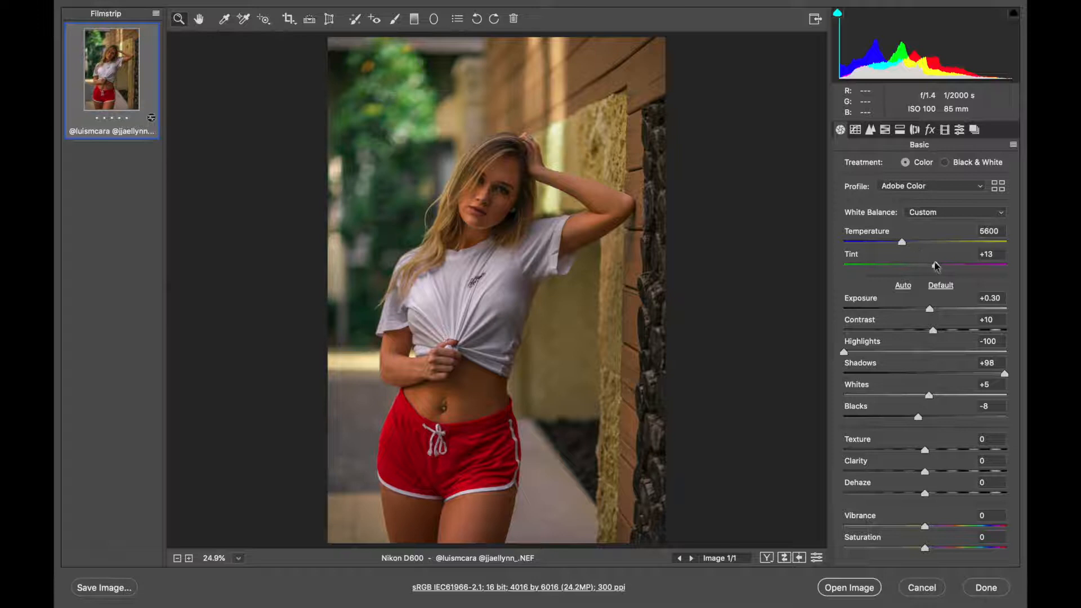
# Set the tint to +20 and open the graded portrait in Photoshop.
pyautogui.moveTo(936, 266); pyautogui.dragTo(942, 273)
pyautogui.click(847, 589)
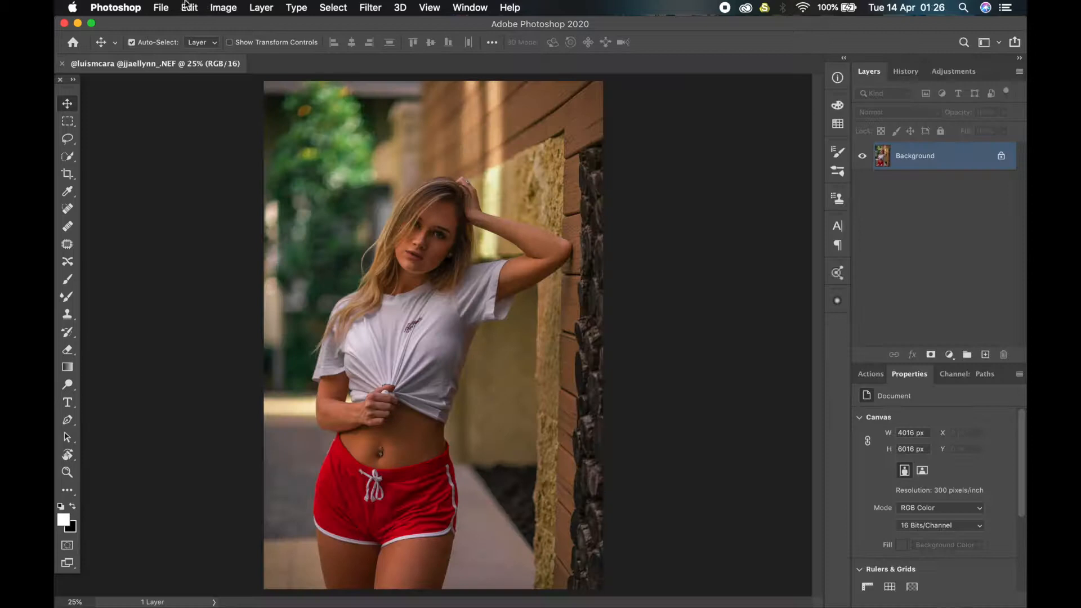
# Place the same portrait's raw NEF file from Downloads as an embedded copy in the document.
pyautogui.click(162, 8)
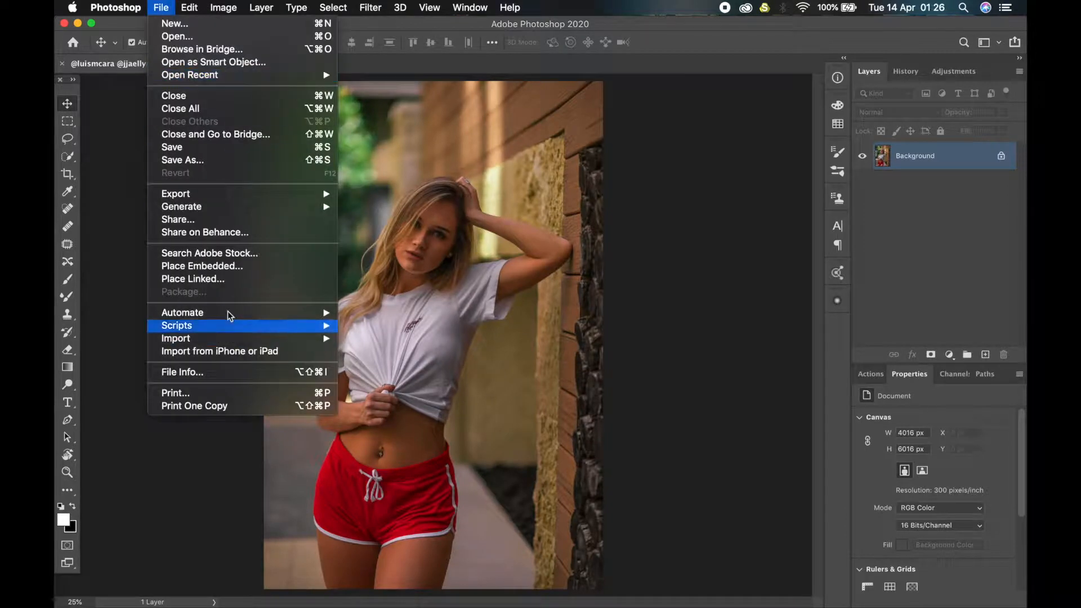
pyautogui.click(226, 266)
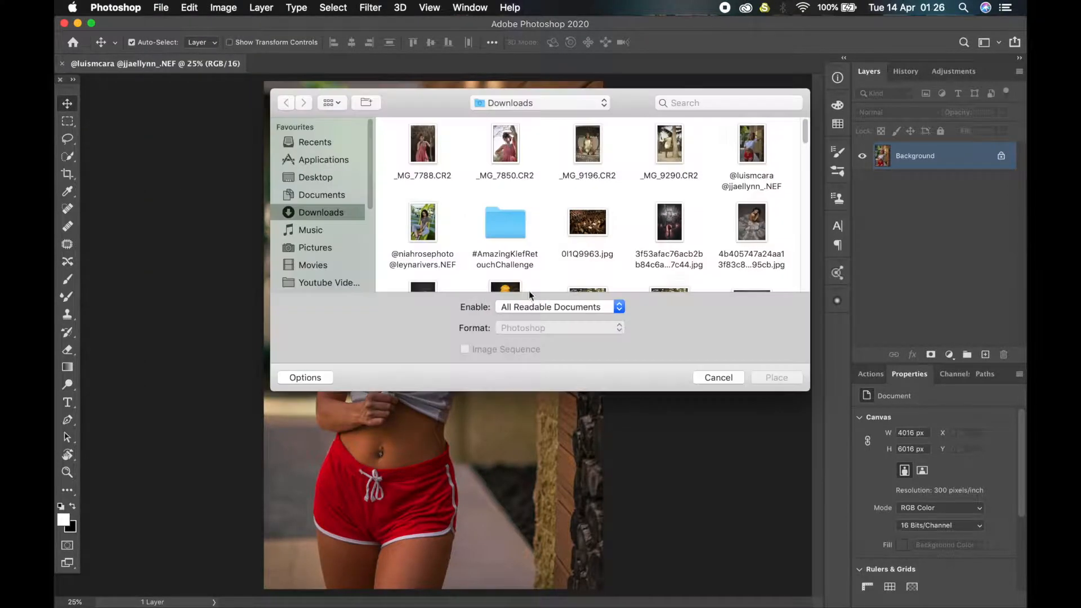
pyautogui.click(753, 151)
pyautogui.click(780, 381)
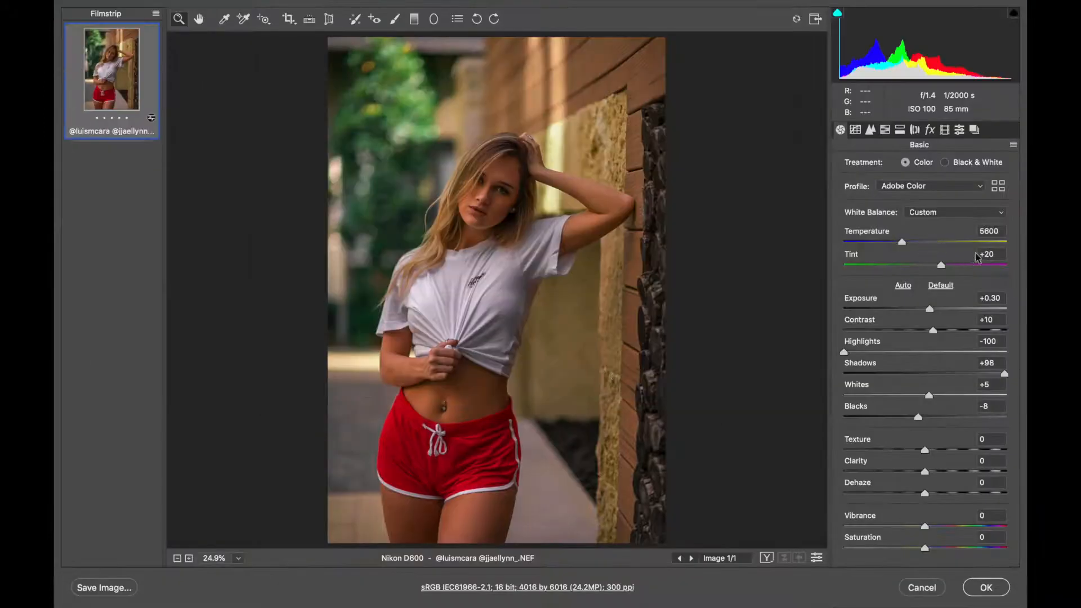
# Switch the HSL and calibration adjustments of the placed copy back to their default settings.
pyautogui.click(900, 132)
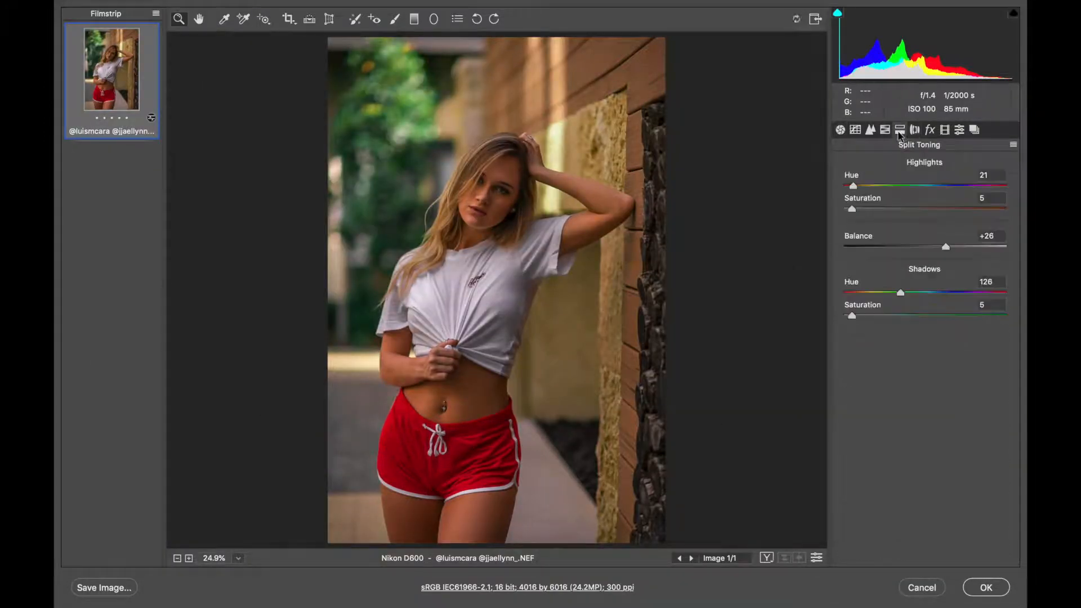
pyautogui.click(889, 131)
pyautogui.click(816, 557)
pyautogui.click(901, 131)
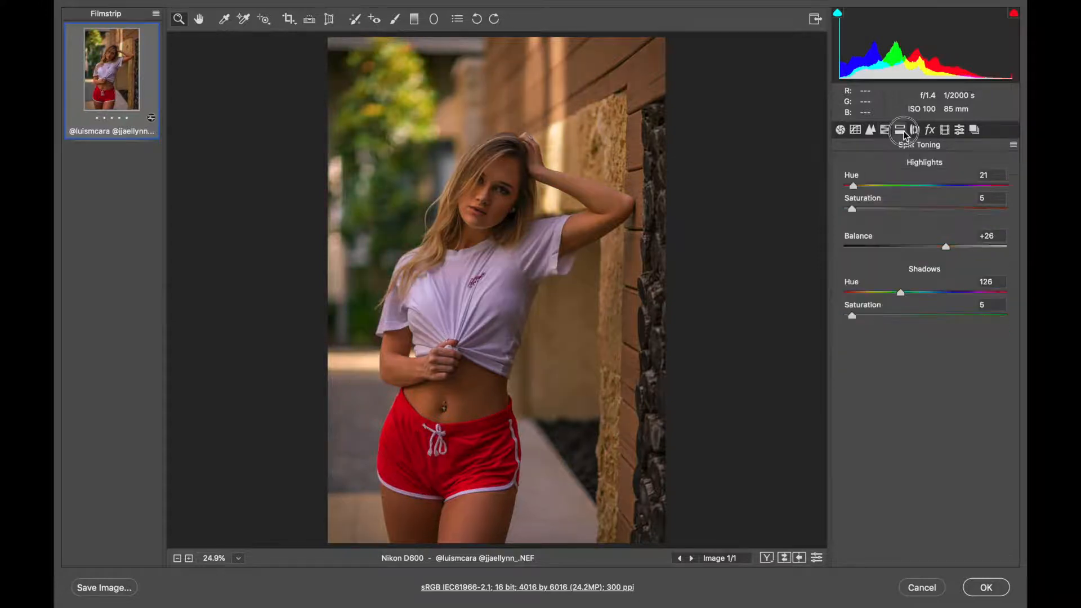
pyautogui.click(959, 130)
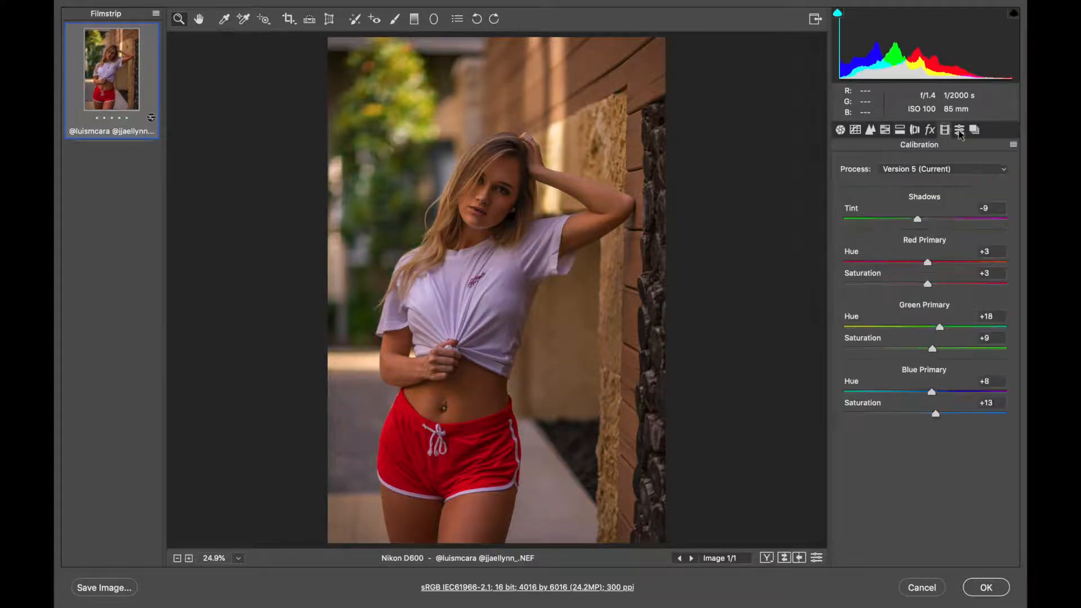
pyautogui.click(816, 558)
pyautogui.click(841, 130)
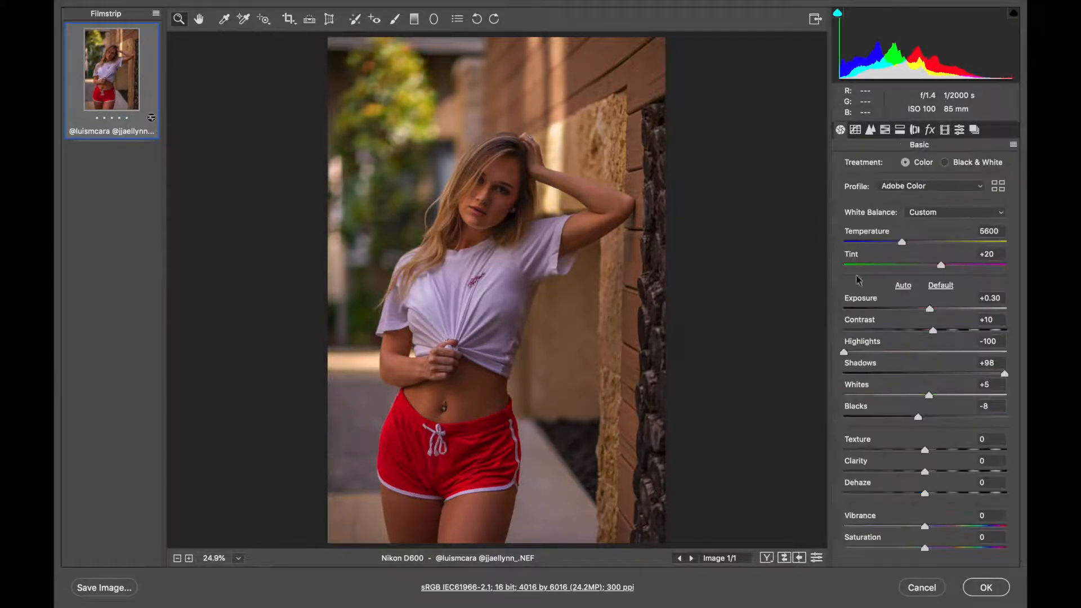
# Cool the placed copy's white balance to temperature 4800 and tint +5, and raise the vibrance to +6.
pyautogui.moveTo(942, 267)
pyautogui.mouseDown()
pyautogui.moveTo(891, 248)
pyautogui.moveTo(929, 267)
pyautogui.mouseUp()
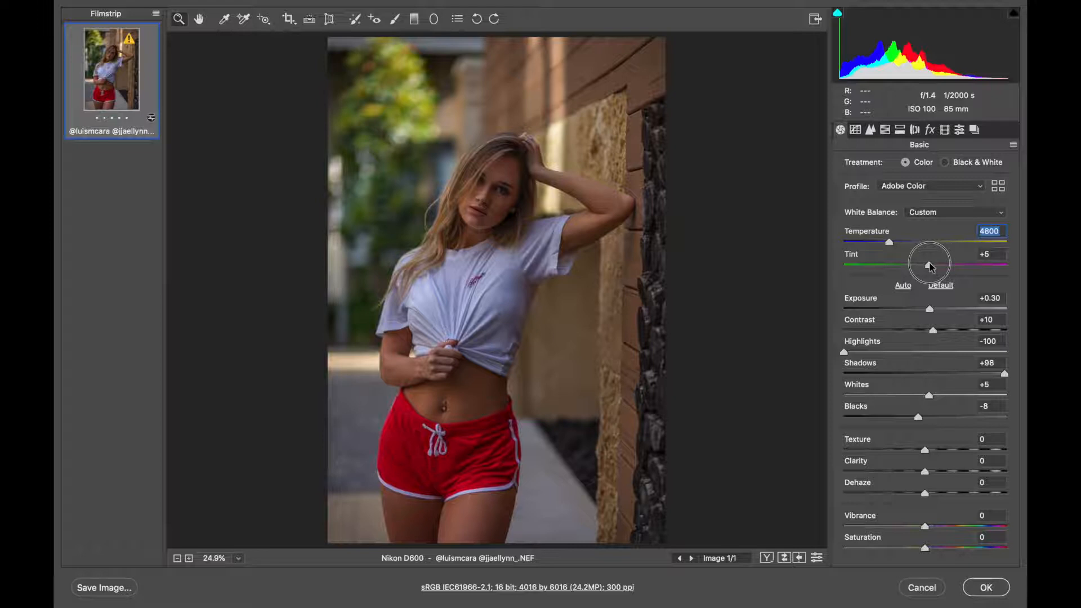
pyautogui.moveTo(930, 266); pyautogui.dragTo(930, 266)
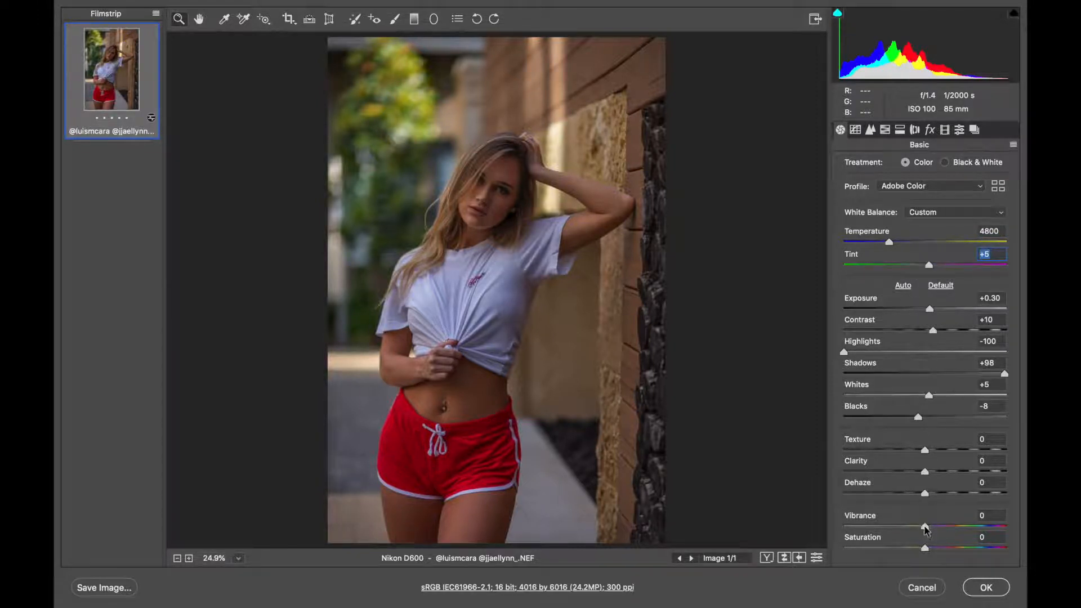
pyautogui.moveTo(925, 527); pyautogui.dragTo(930, 527)
# Compare the face close-up with the before settings and raise the vibrance to +21.
pyautogui.click(478, 200)
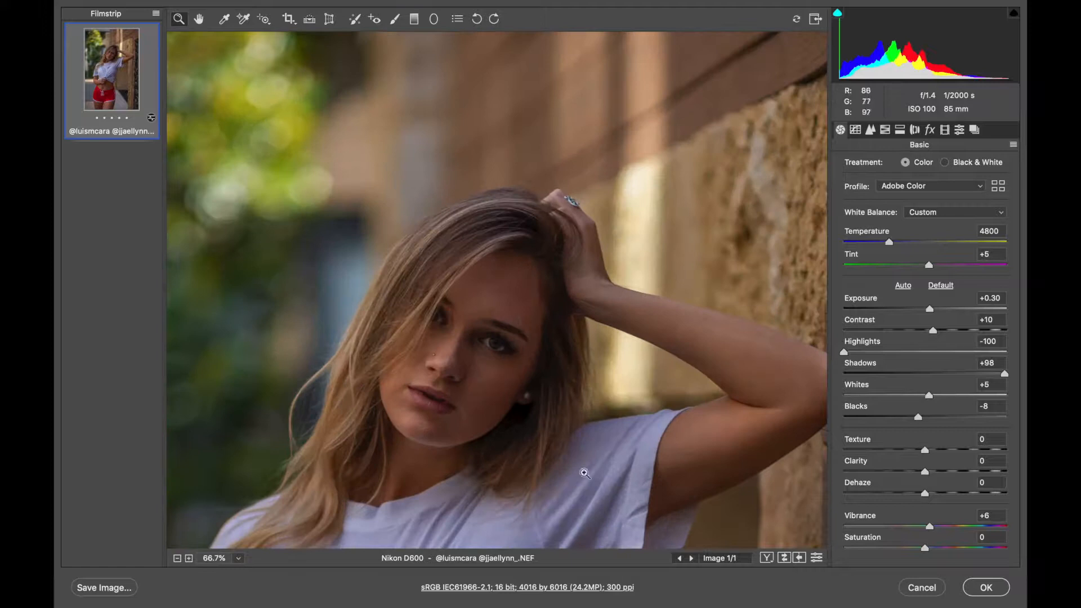
pyautogui.click(785, 557)
pyautogui.click(785, 558)
pyautogui.moveTo(930, 527); pyautogui.dragTo(941, 526)
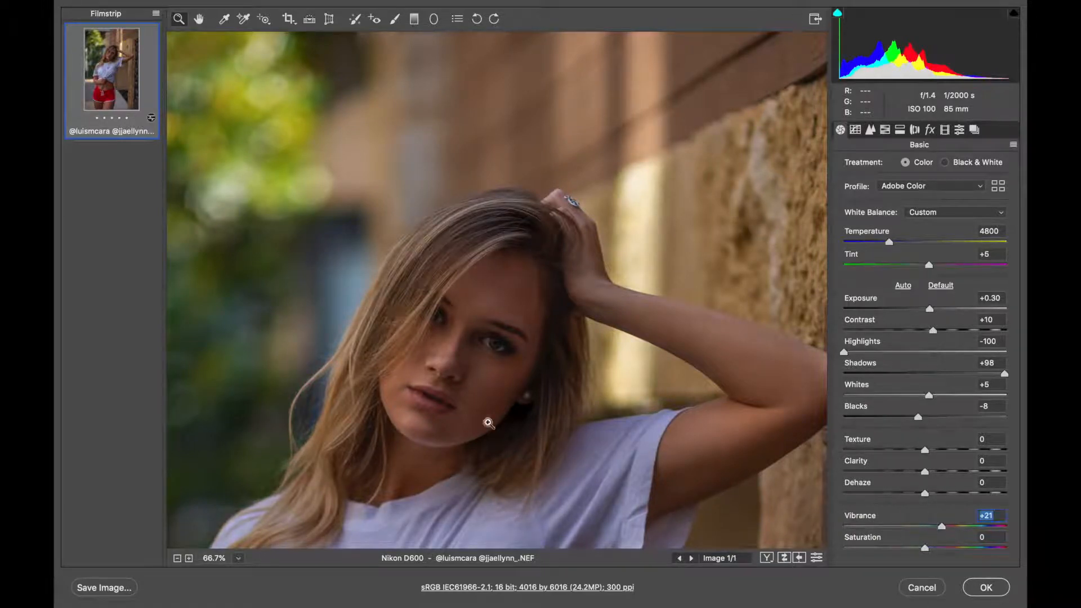
# Set the exposure to +0.45 and the temperature to 4700, and commit the embedded copy into the document.
pyautogui.moveTo(931, 309); pyautogui.dragTo(935, 307)
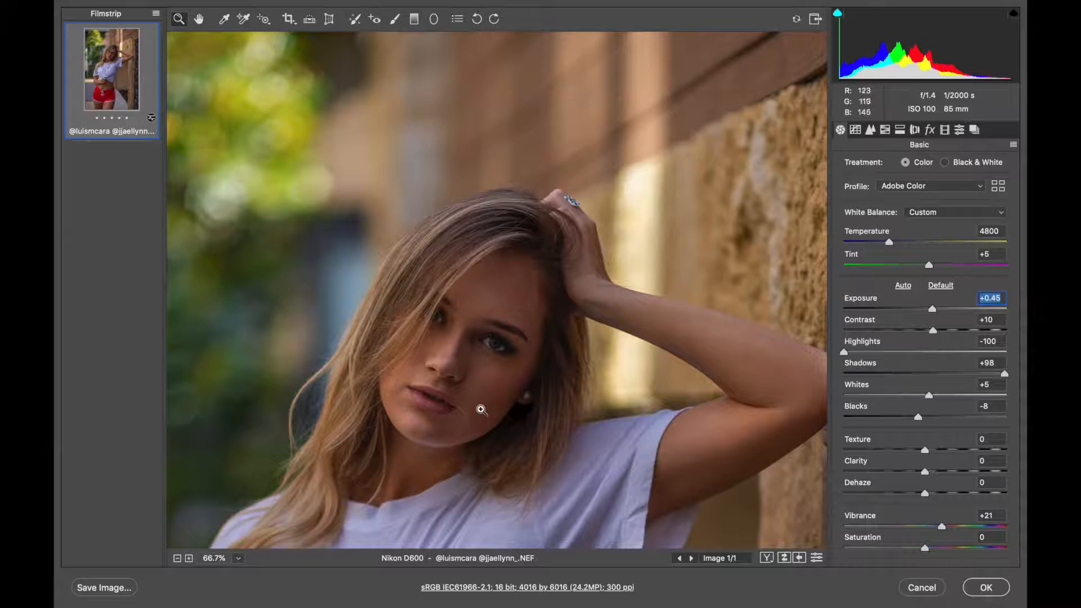
pyautogui.moveTo(890, 243); pyautogui.dragTo(889, 242)
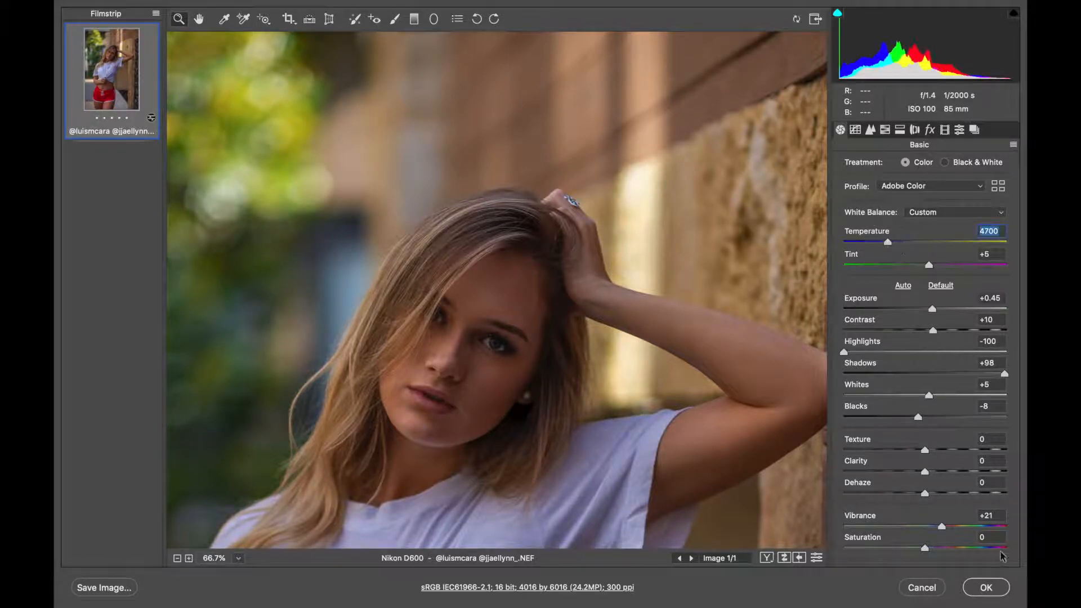
pyautogui.click(982, 586)
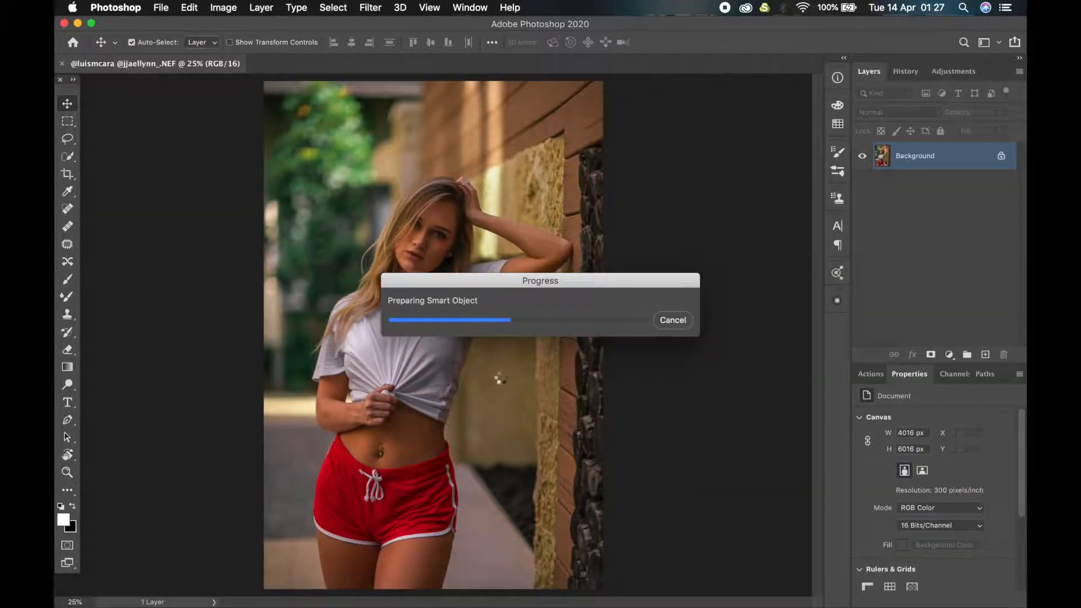
pyautogui.press('Return')
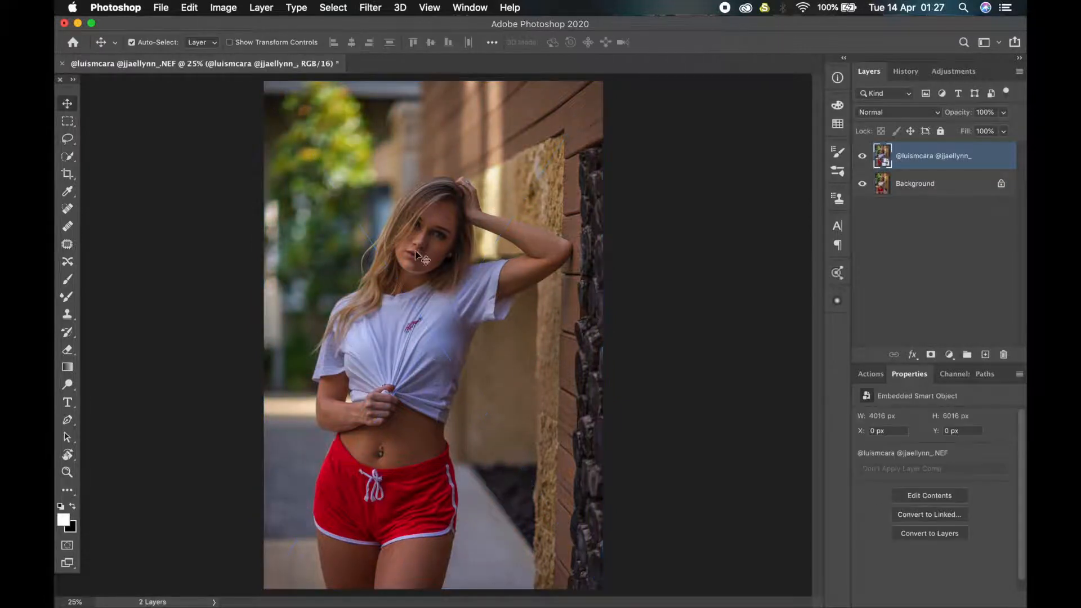
# Select the skin of the face, neck and raised arm with Quick Selection, subtracting the hair around the forehead.
pyautogui.scroll(5, 427, 235)
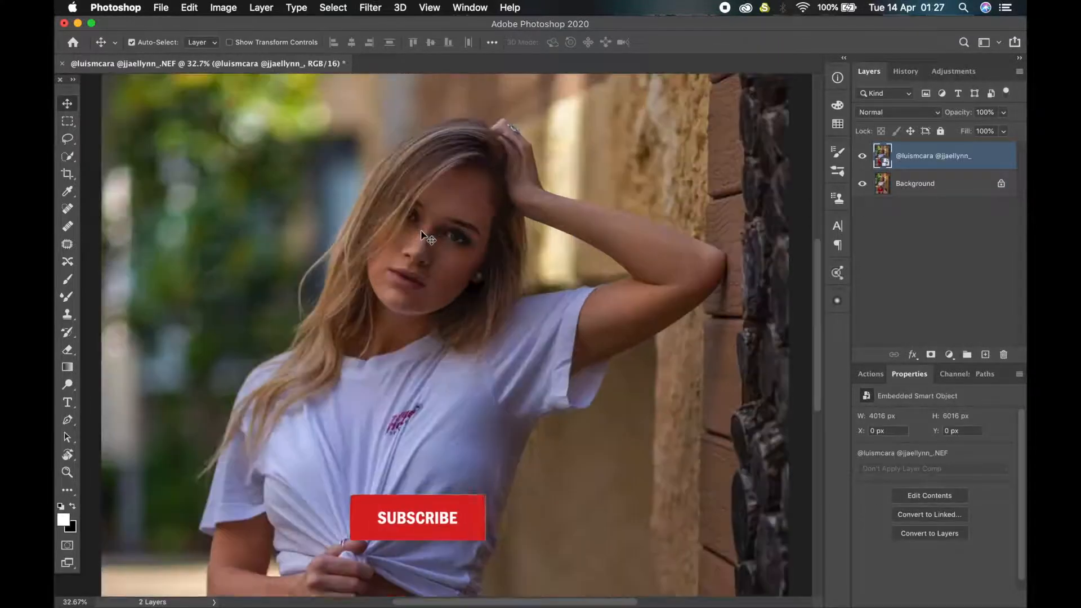
pyautogui.scroll(2, 422, 235)
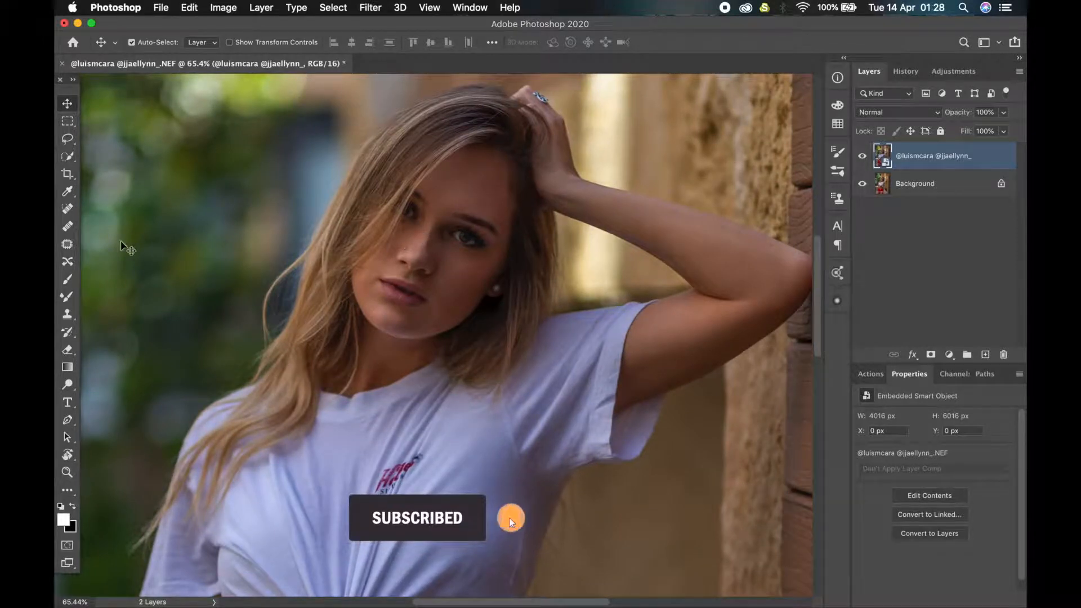
pyautogui.click(67, 156)
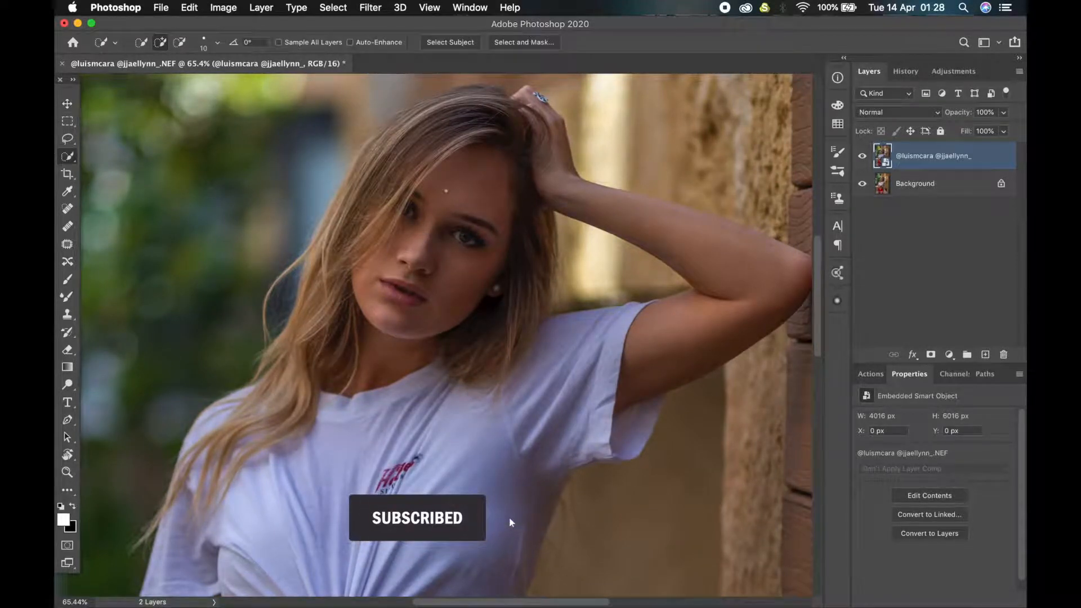
pyautogui.moveTo(446, 191)
pyautogui.mouseDown()
pyautogui.moveTo(379, 344)
pyautogui.moveTo(347, 382)
pyautogui.moveTo(335, 379)
pyautogui.mouseUp()
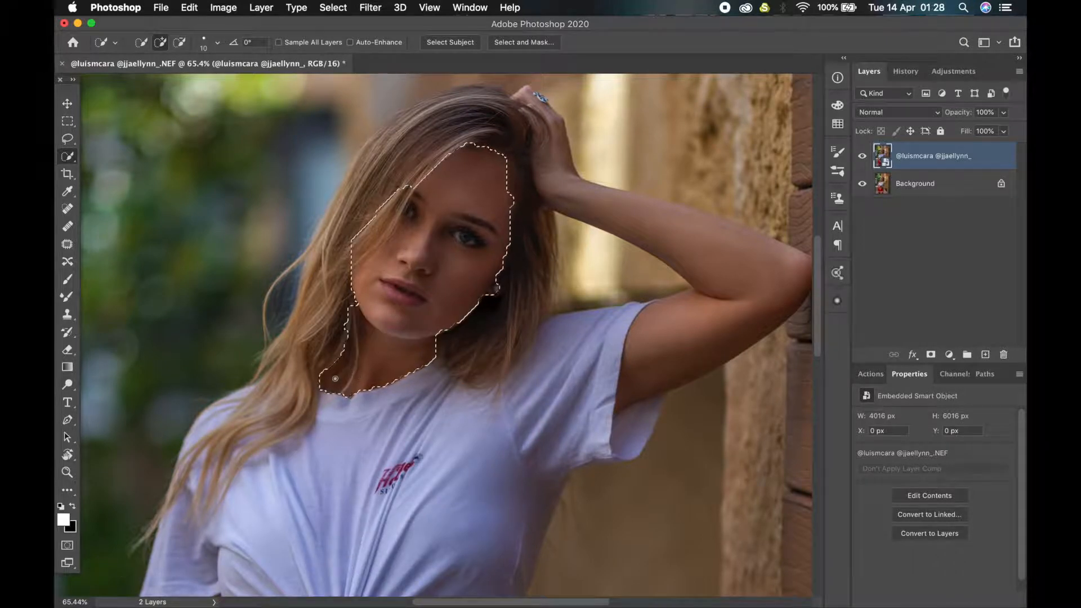
pyautogui.moveTo(632, 221)
pyautogui.mouseDown()
pyautogui.moveTo(736, 301)
pyautogui.moveTo(648, 360)
pyautogui.mouseUp()
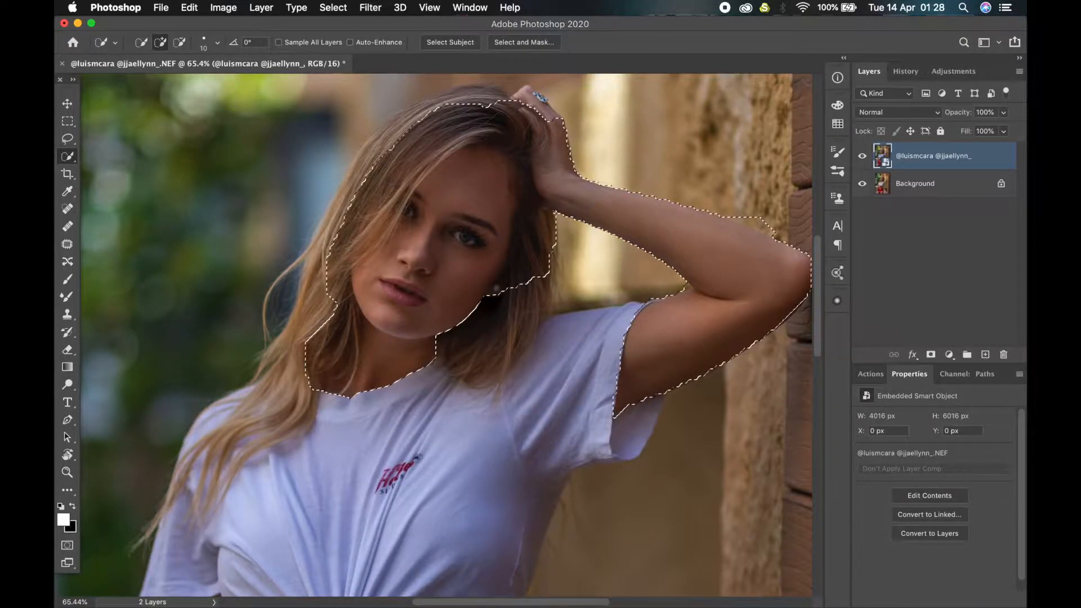
pyautogui.moveTo(507, 120)
pyautogui.mouseDown()
pyautogui.moveTo(382, 181)
pyautogui.moveTo(330, 344)
pyautogui.mouseUp()
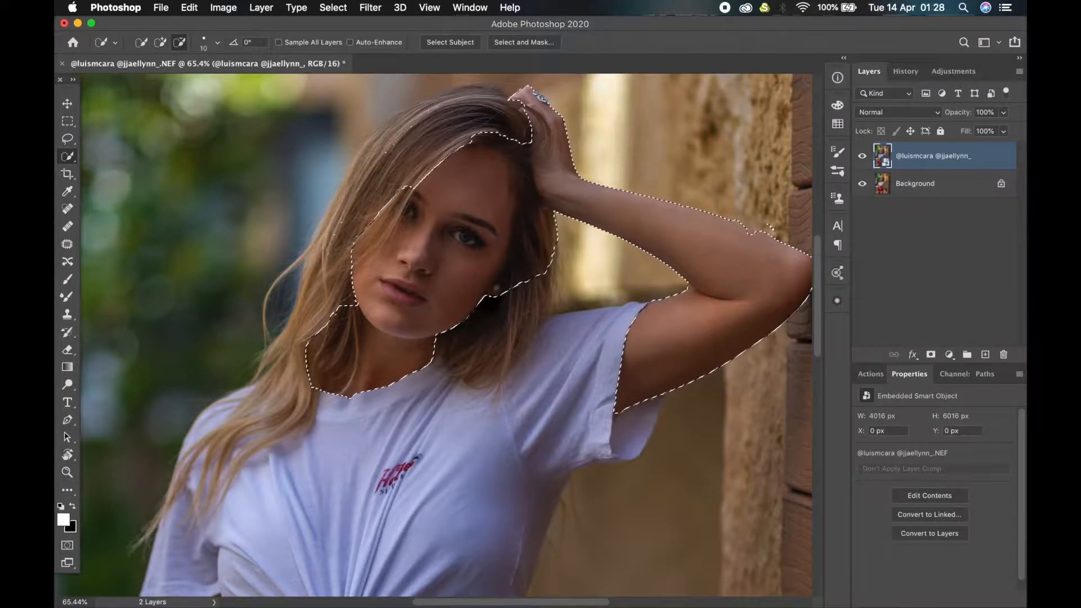
# Add the bare stomach, lowered arm, hand and thighs to the skin selection, leaving out the shirt.
pyautogui.click(67, 139)
pyautogui.click(67, 156)
pyautogui.scroll(-8, 403, 270)
pyautogui.moveTo(406, 366); pyautogui.dragTo(307, 403)
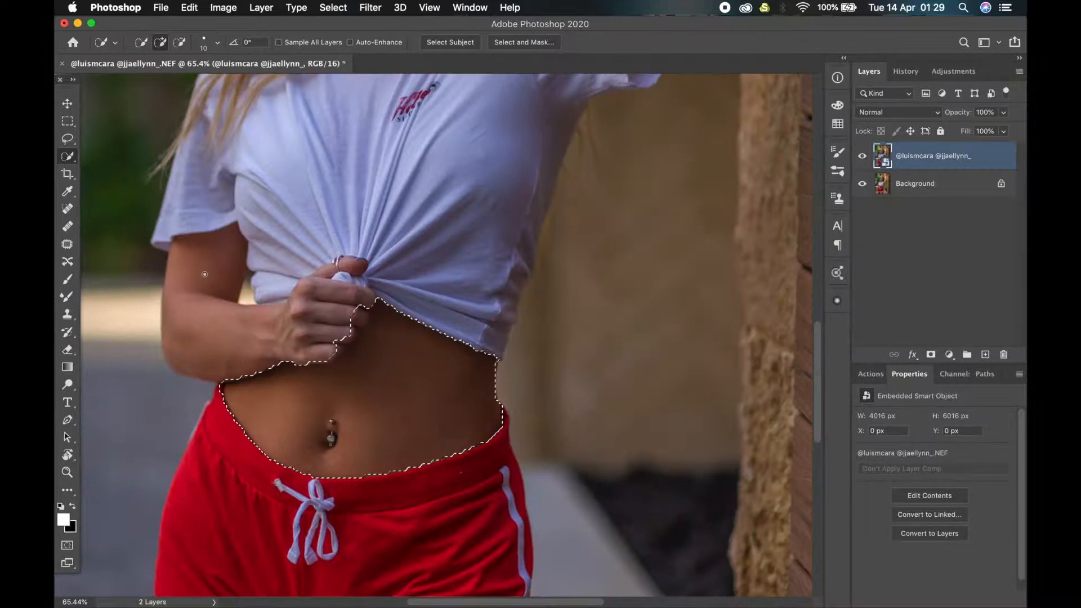
pyautogui.moveTo(204, 275)
pyautogui.mouseDown()
pyautogui.moveTo(225, 330)
pyautogui.moveTo(315, 315)
pyautogui.mouseUp()
pyautogui.moveTo(245, 288)
pyautogui.mouseDown()
pyautogui.moveTo(263, 298)
pyautogui.moveTo(247, 292)
pyautogui.mouseUp()
pyautogui.moveTo(333, 271)
pyautogui.mouseDown()
pyautogui.moveTo(360, 264)
pyautogui.moveTo(341, 276)
pyautogui.moveTo(410, 68)
pyautogui.mouseUp()
pyautogui.keyDown('alt'); pyautogui.click(364, 278); pyautogui.keyUp('alt')
pyautogui.scroll(-3, 368, 274)
# Trim the selection with the Lasso at the shorts' hem and around the hair beside the face.
pyautogui.press('l')
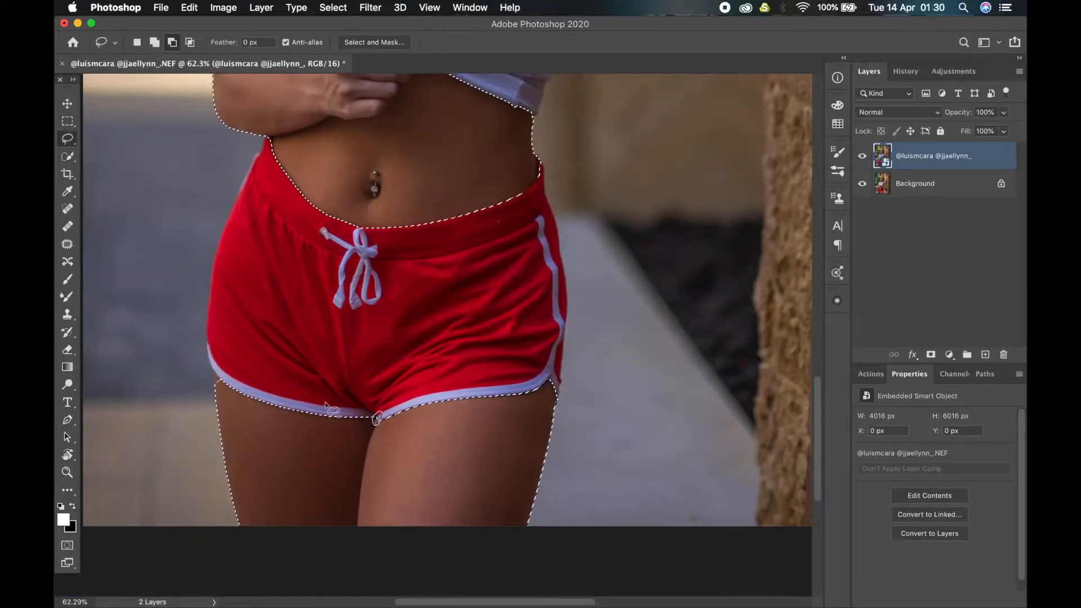
pyautogui.moveTo(220, 387)
pyautogui.mouseDown()
pyautogui.moveTo(213, 379)
pyautogui.moveTo(225, 388)
pyautogui.mouseUp()
pyautogui.scroll(-8, 427, 427)
pyautogui.scroll(5, 427, 427)
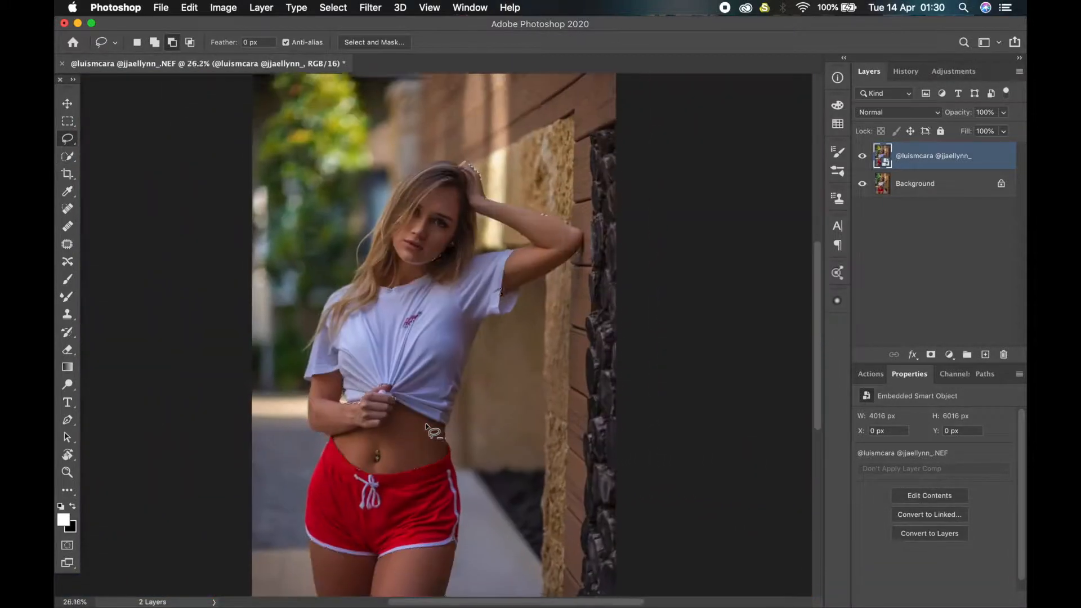
pyautogui.scroll(6, 447, 344)
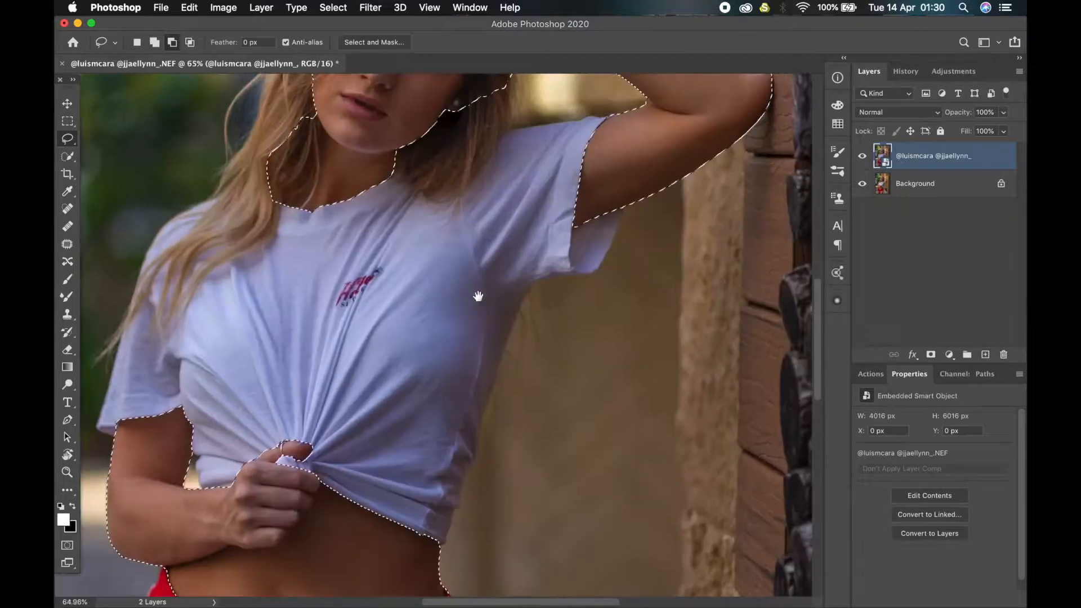
pyautogui.moveTo(478, 296); pyautogui.dragTo(442, 510)
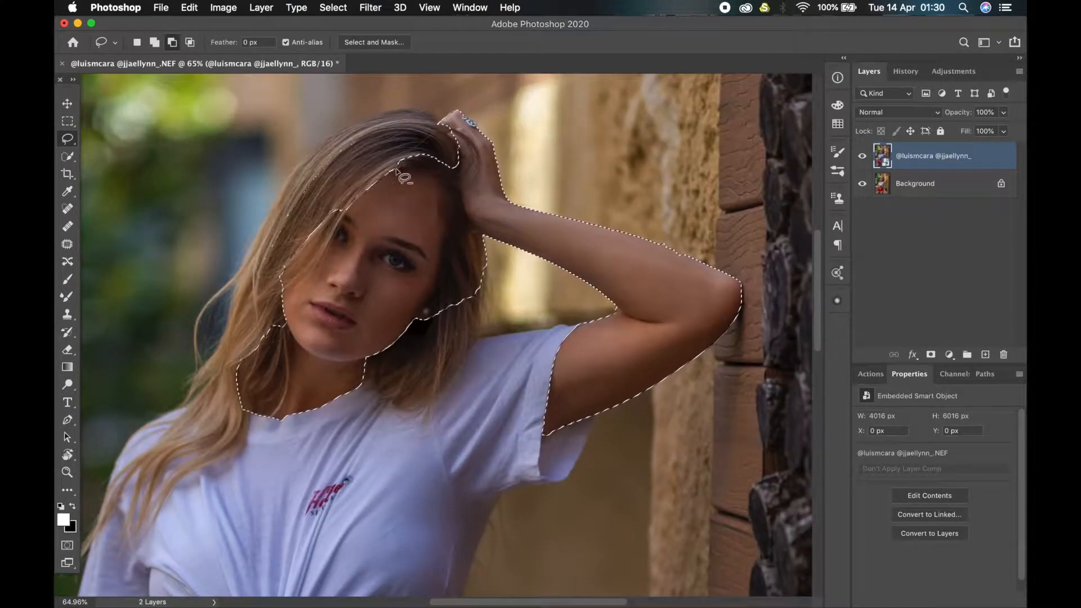
pyautogui.moveTo(398, 168)
pyautogui.mouseDown()
pyautogui.moveTo(415, 164)
pyautogui.moveTo(442, 191)
pyautogui.moveTo(434, 296)
pyautogui.moveTo(484, 239)
pyautogui.mouseUp()
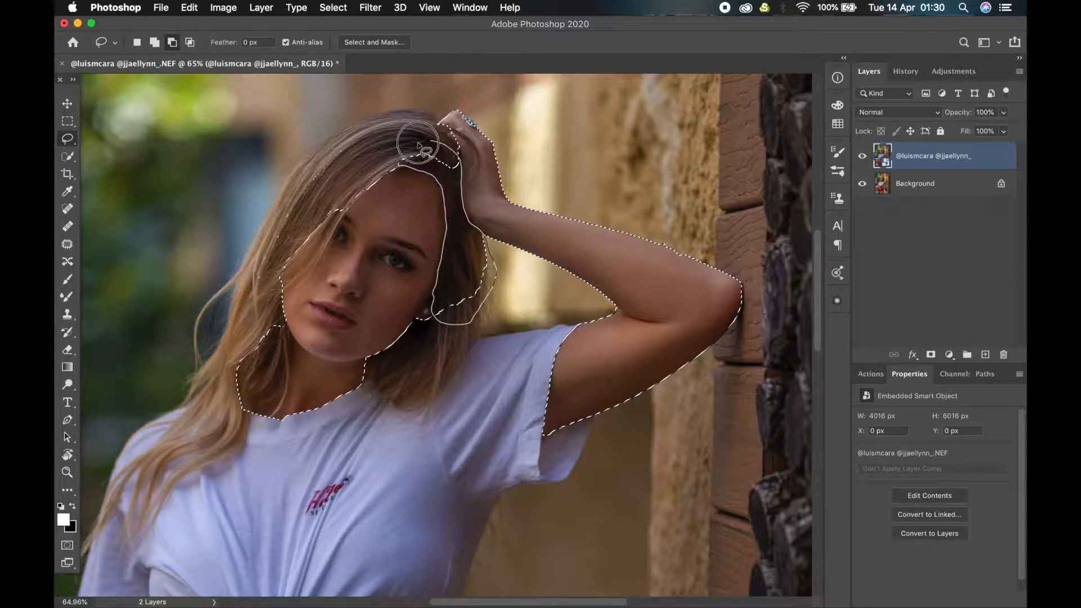
pyautogui.moveTo(418, 145); pyautogui.dragTo(417, 150)
# Feather the skin selection by 10 pixels and turn it into a layer mask on the placed copy.
pyautogui.scroll(-2, 401, 200)
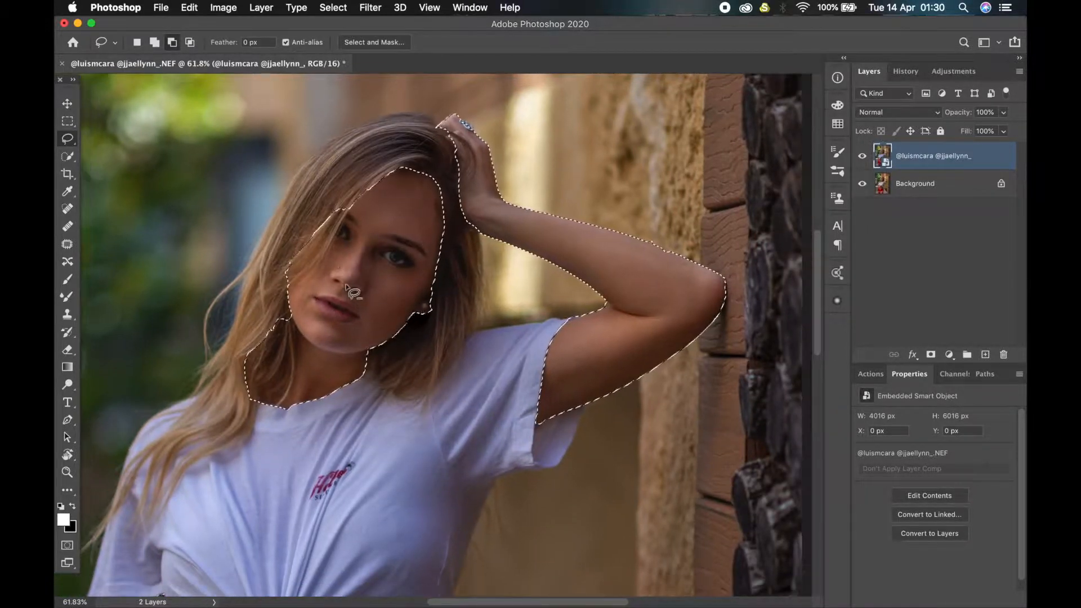
pyautogui.rightClick(356, 241)
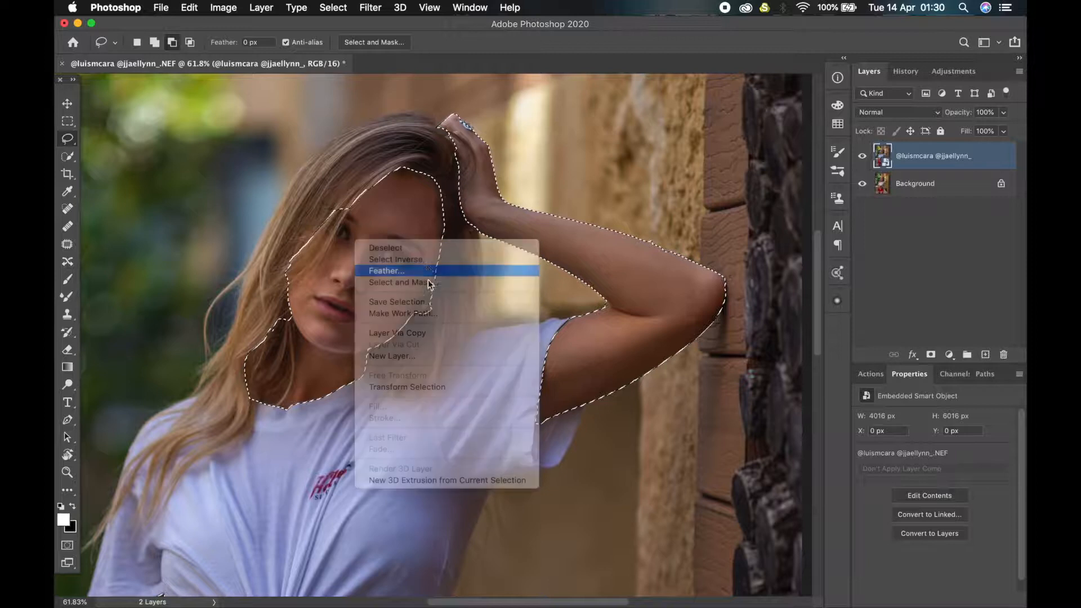
pyautogui.click(427, 273)
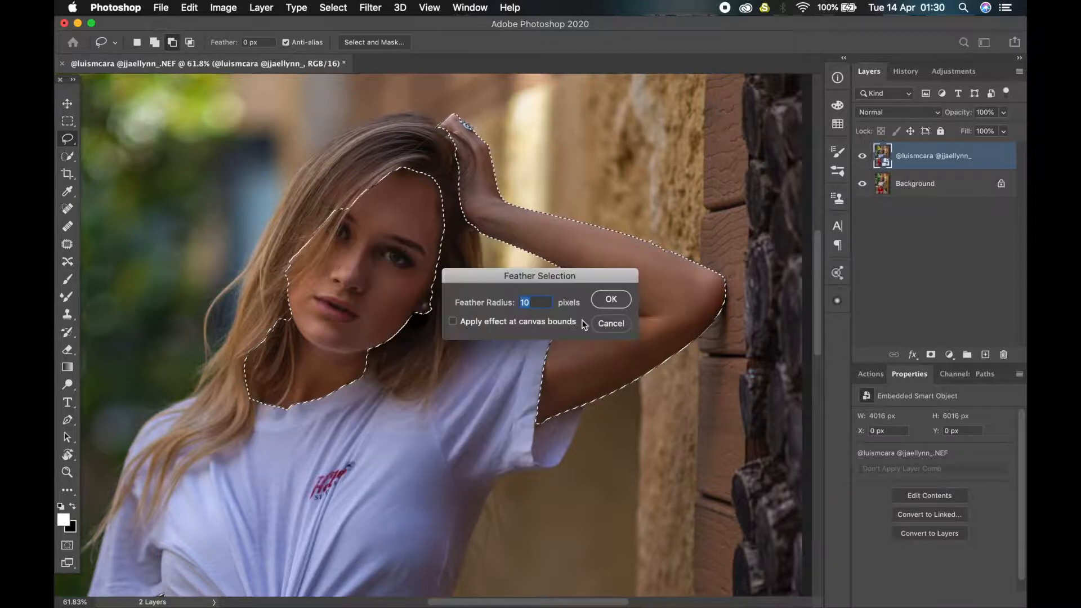
pyautogui.click(612, 300)
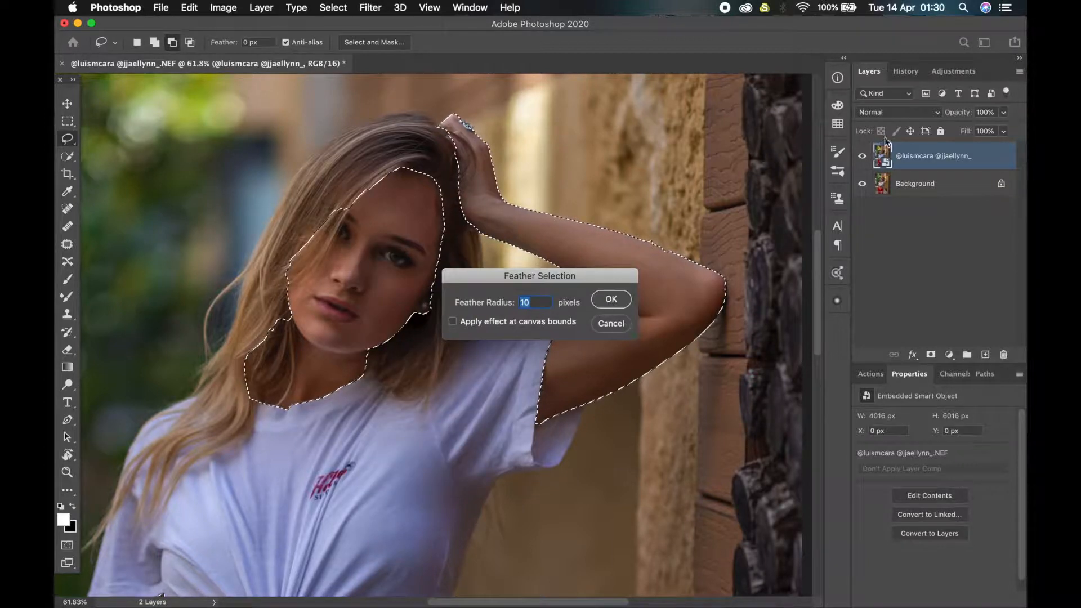
pyautogui.click(931, 354)
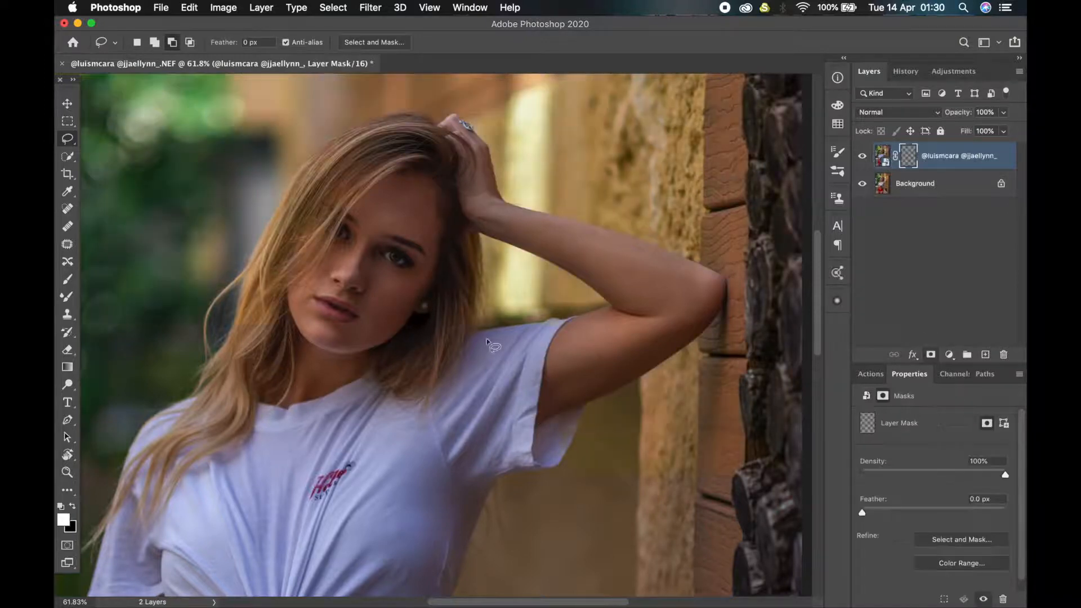
# Toggle the masked layer's visibility to compare the skin tones with and without it.
pyautogui.scroll(-4, 487, 341)
pyautogui.scroll(-3, 480, 332)
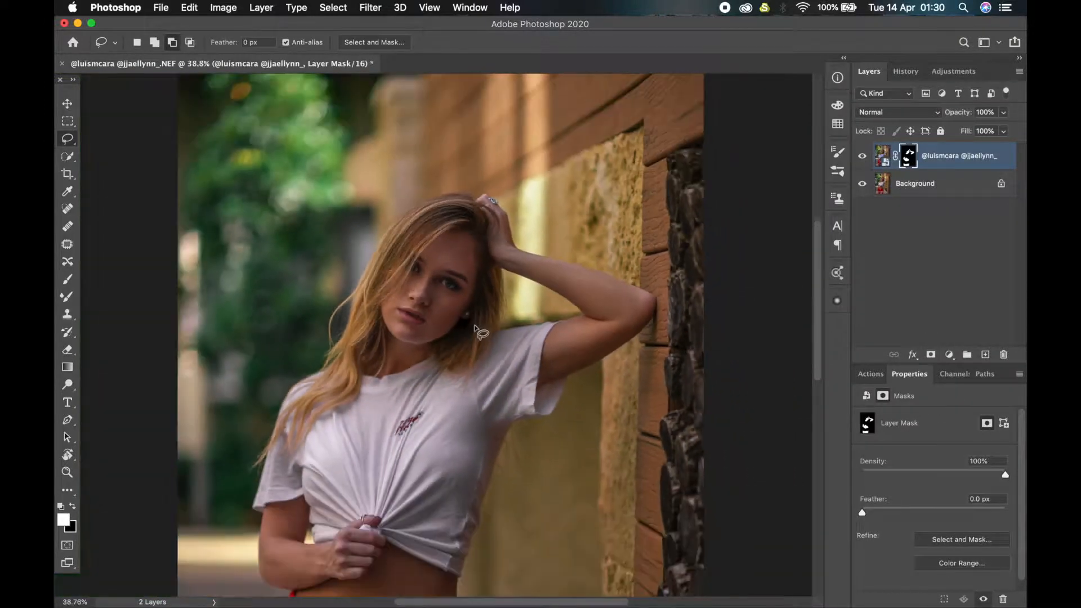
pyautogui.scroll(3, 465, 342)
pyautogui.scroll(1, 457, 341)
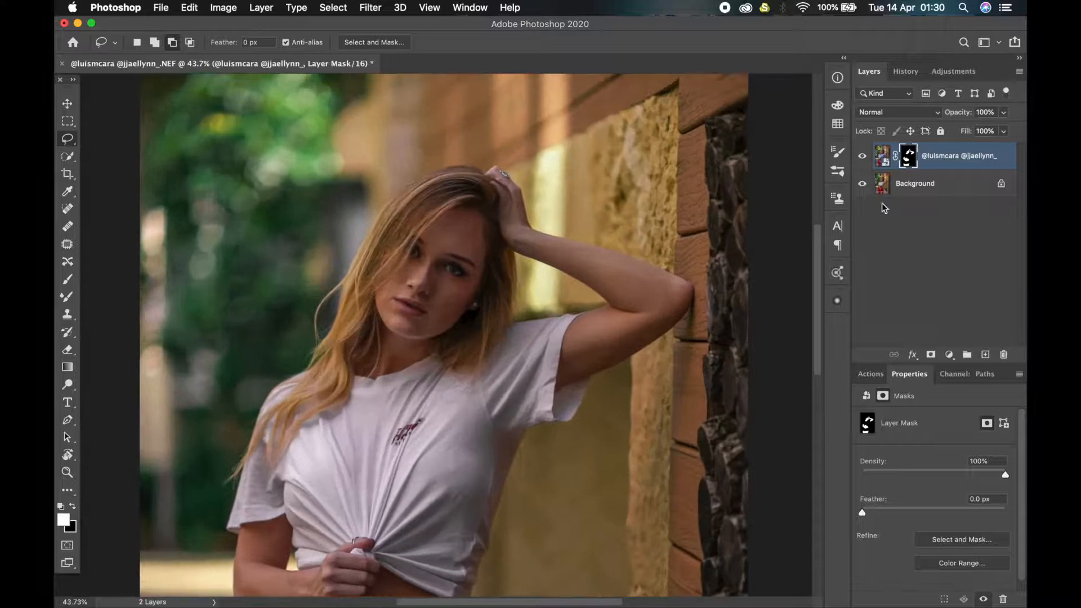
pyautogui.click(861, 157)
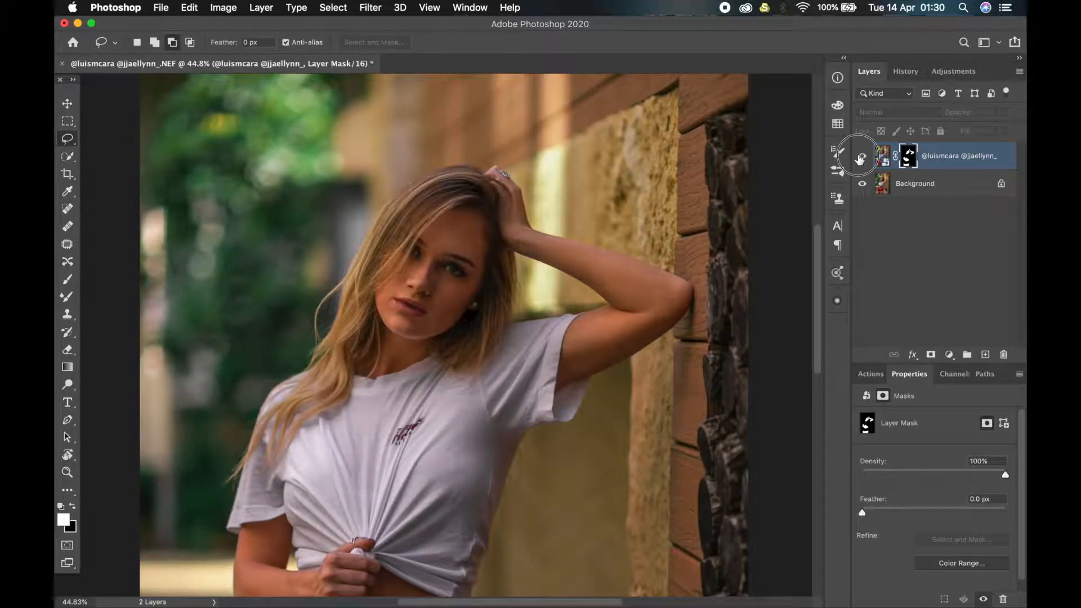
pyautogui.click(861, 157)
# Display the layer mask on its own to inspect the masked skin areas, and return to the image.
pyautogui.scroll(-10, 646, 304)
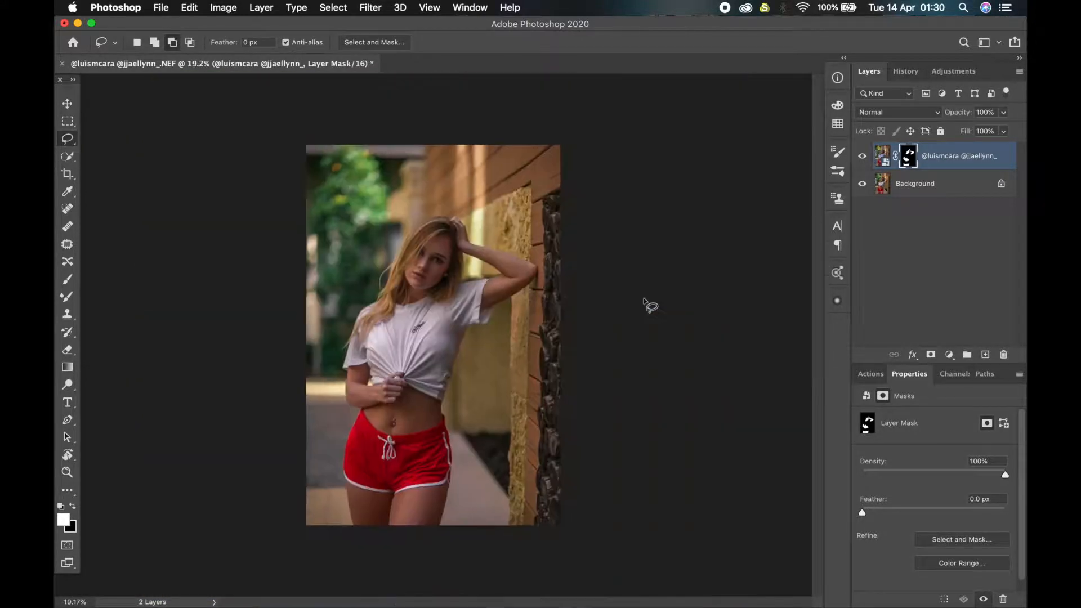
pyautogui.scroll(2, 483, 343)
pyautogui.scroll(2, 482, 343)
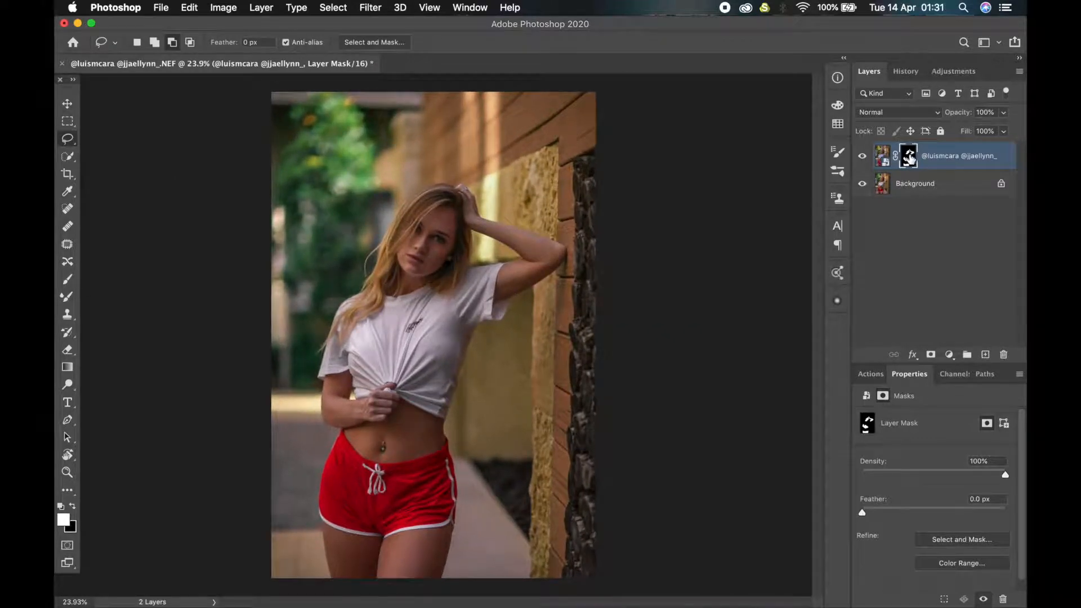
pyautogui.keyDown('alt'); pyautogui.click(908, 159); pyautogui.keyUp('alt')
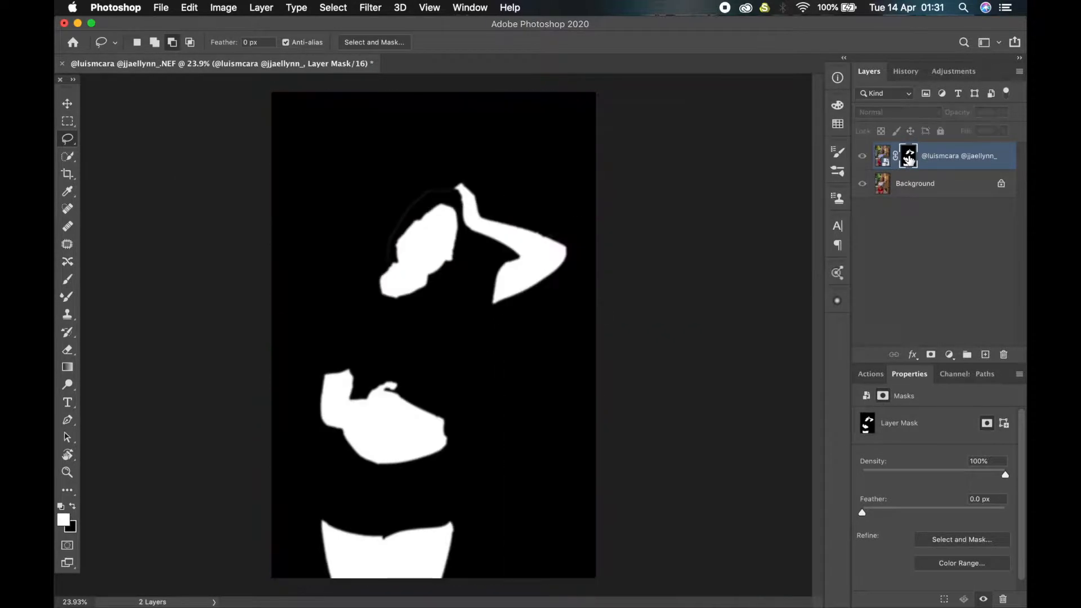
pyautogui.keyDown('alt'); pyautogui.click(909, 161); pyautogui.keyUp('alt')
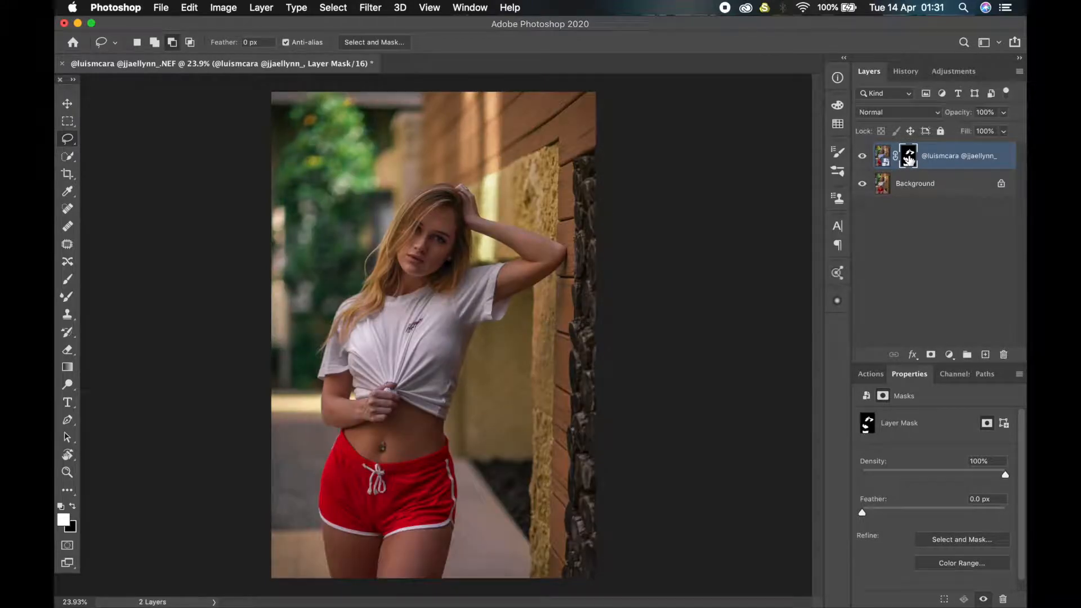
# Invert the layer mask to preview the copy outside the skin areas, and invert it back.
pyautogui.press('super+i')
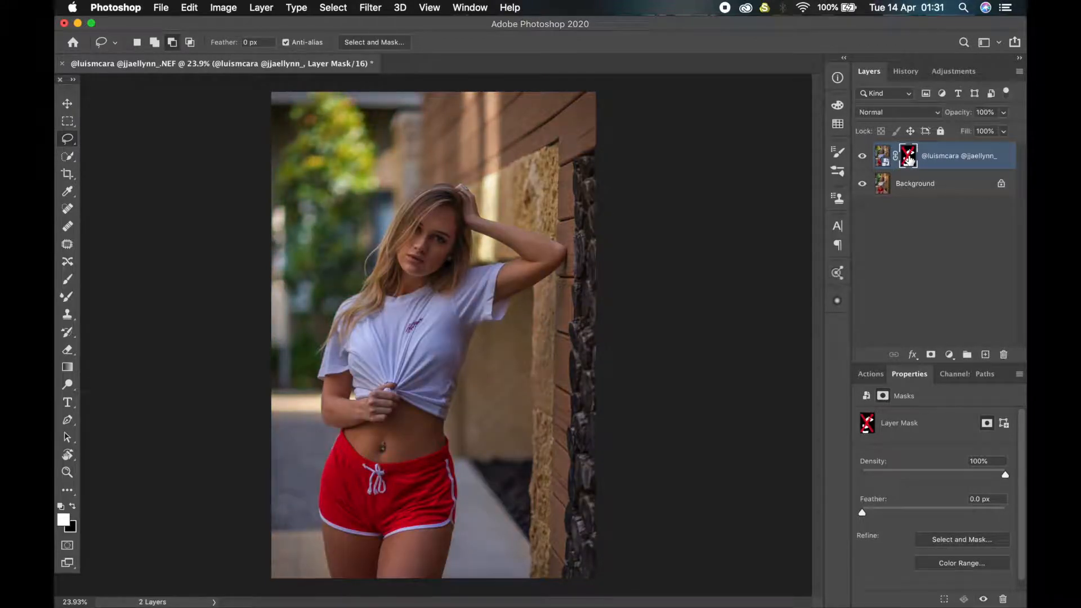
pyautogui.press('super+i')
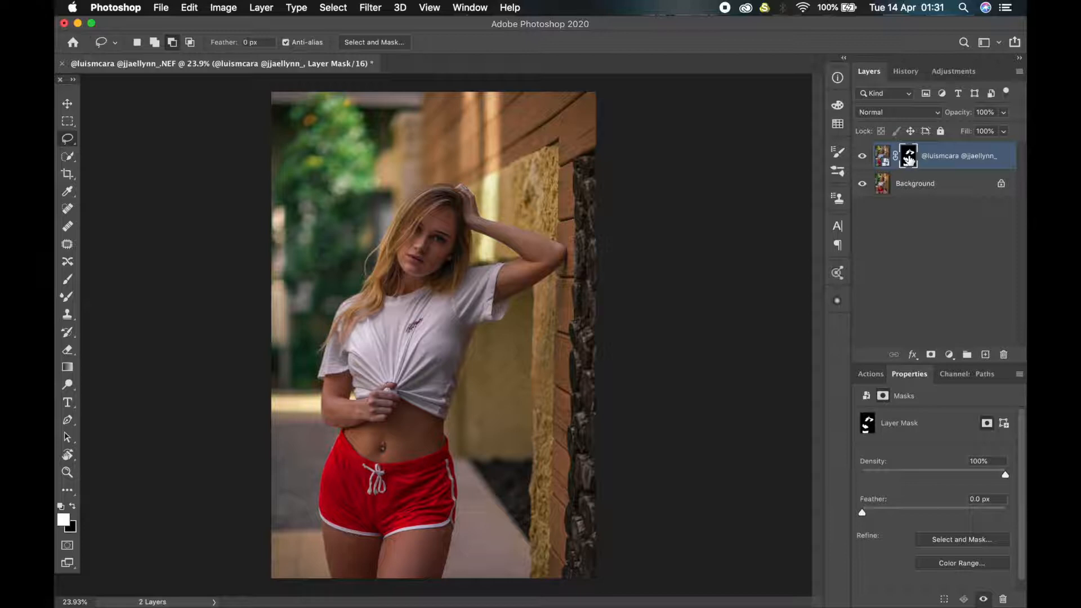
pyautogui.scroll(2, 383, 329)
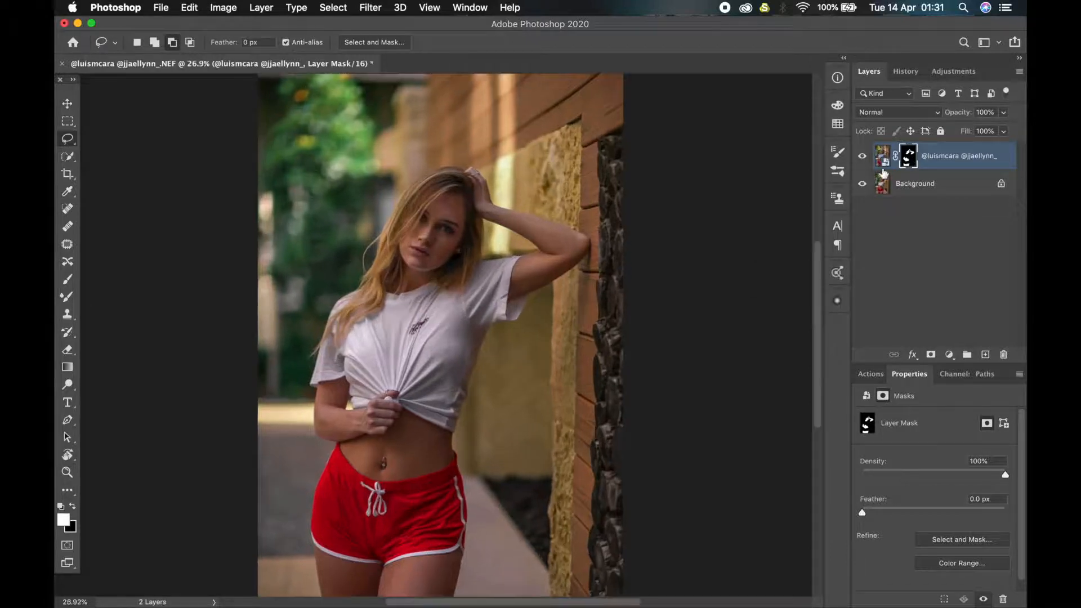
# Stamp the visible image into a new layer on top and delete the masked embedded copy beneath it.
pyautogui.click(883, 156)
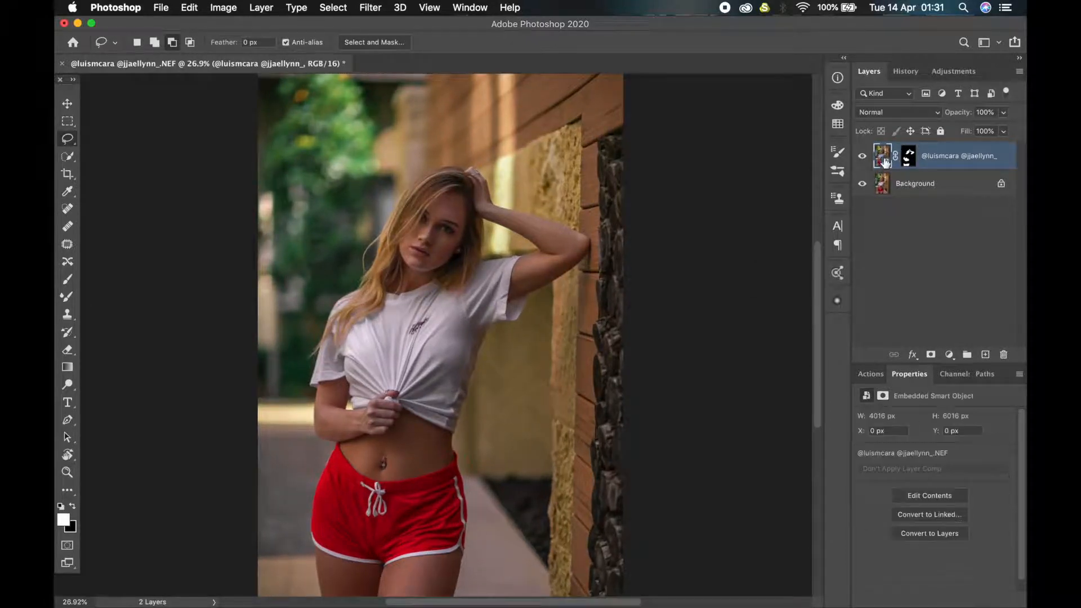
pyautogui.press('super+alt+shift+e')
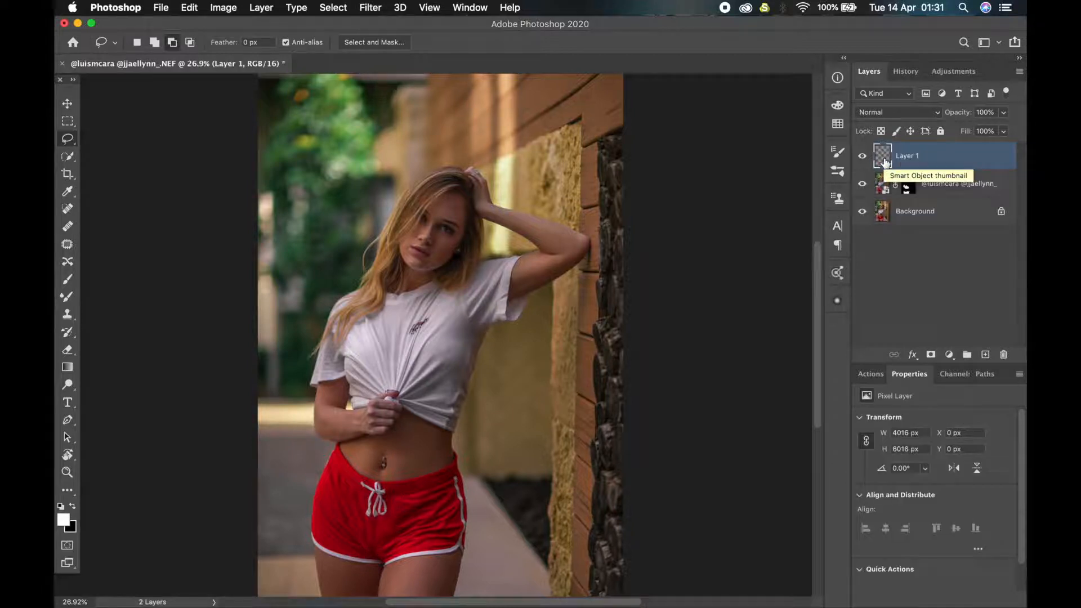
pyautogui.click(968, 194)
pyautogui.press('Delete')
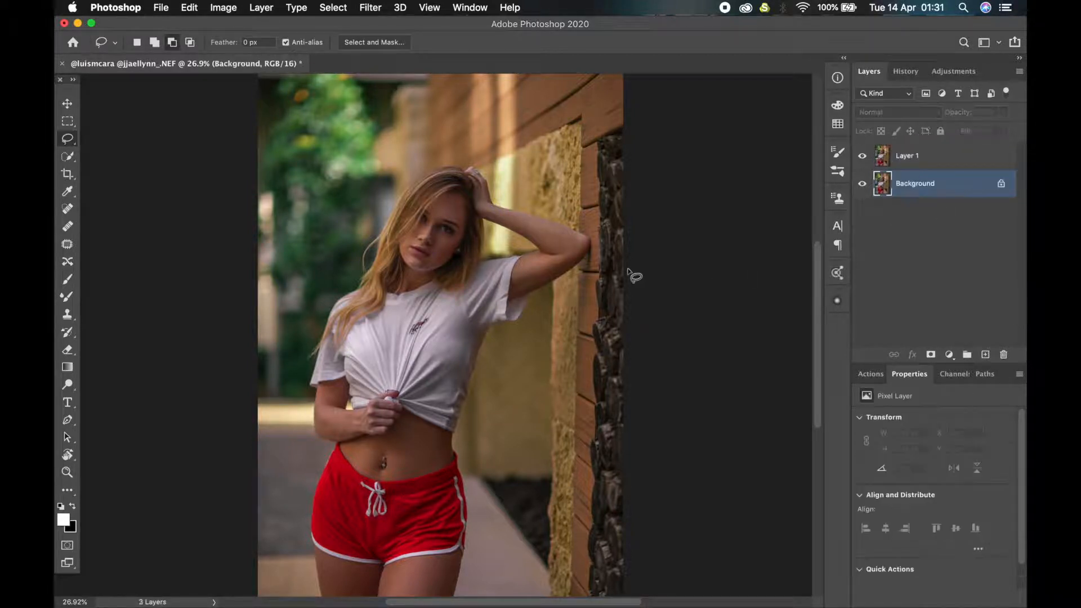
# Examine the merged image as a whole and the face's skin up close.
pyautogui.scroll(-3, 526, 281)
pyautogui.scroll(1, 526, 281)
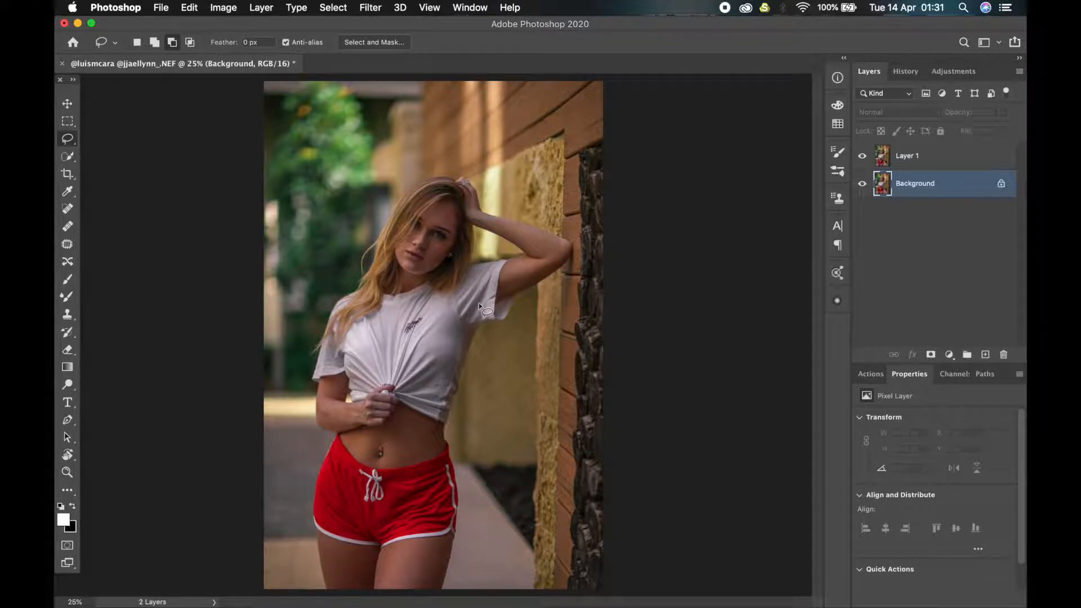
pyautogui.scroll(-3, 479, 303)
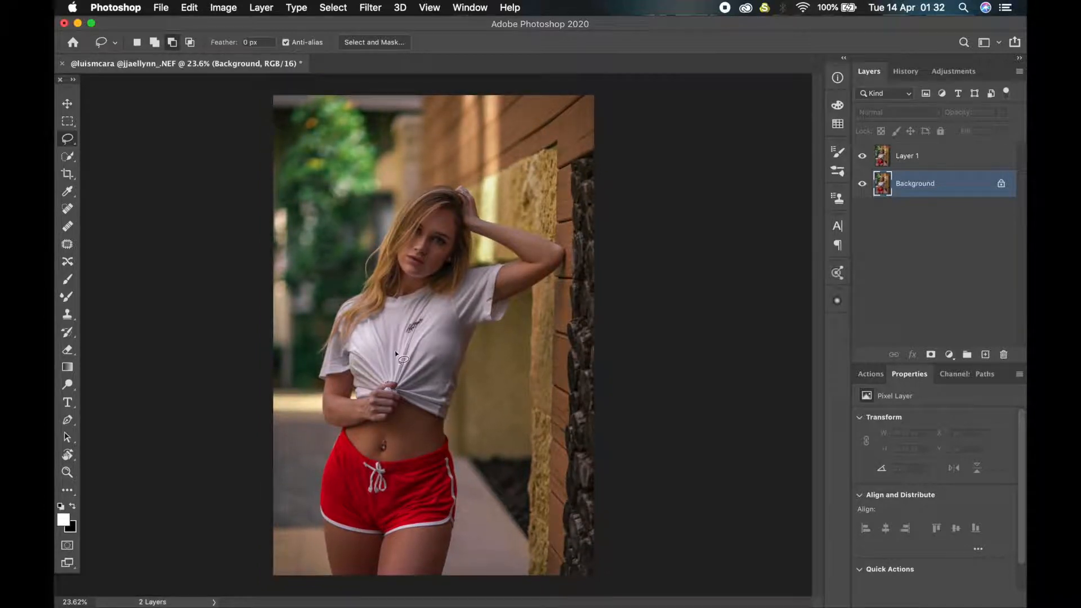
pyautogui.scroll(5, 451, 225)
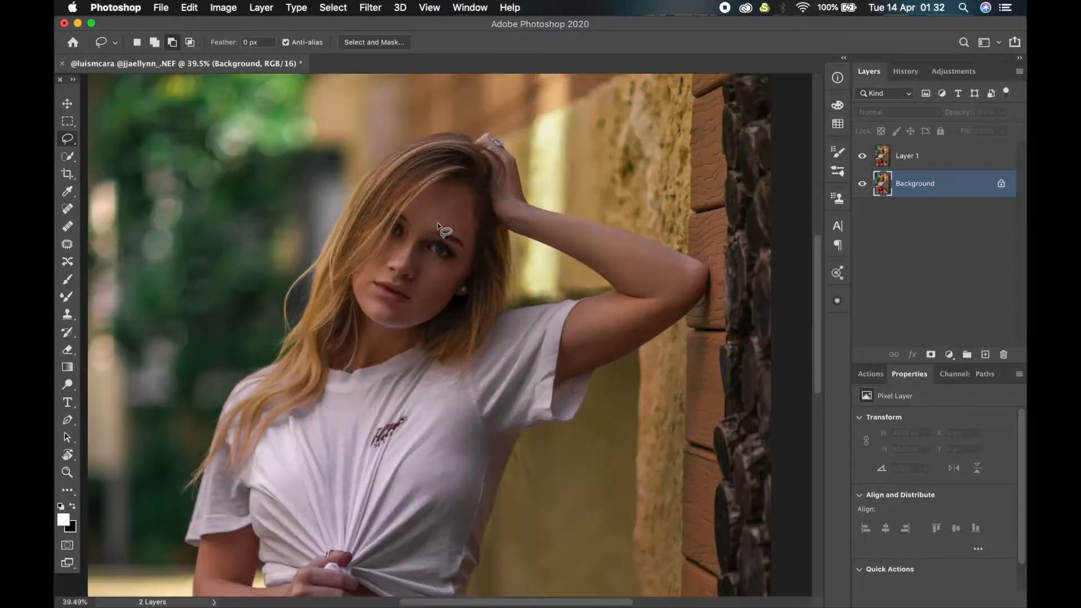
pyautogui.scroll(4, 438, 226)
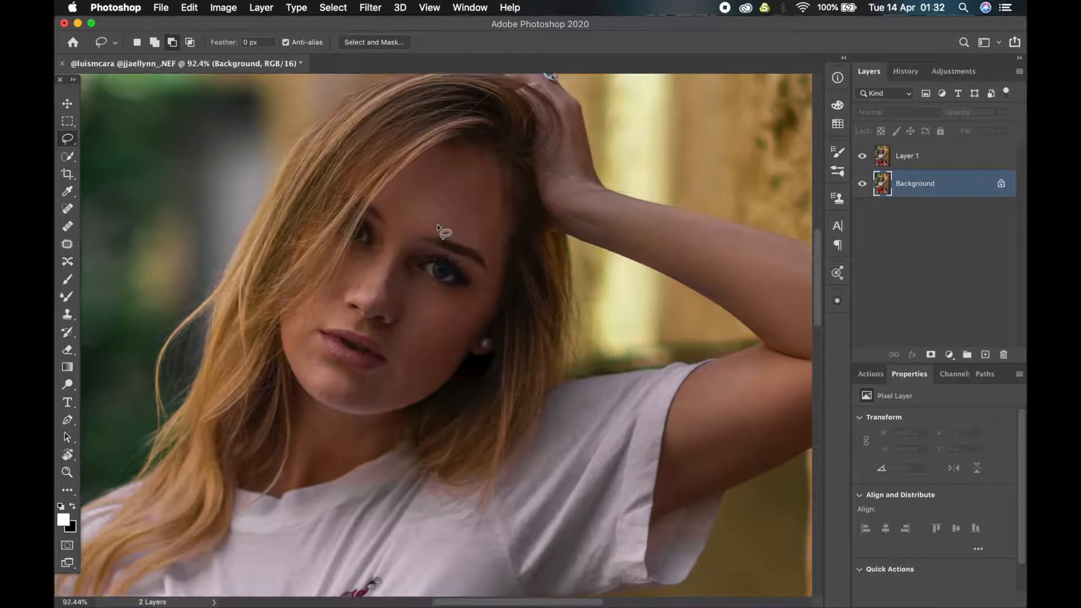
pyautogui.scroll(1, 437, 225)
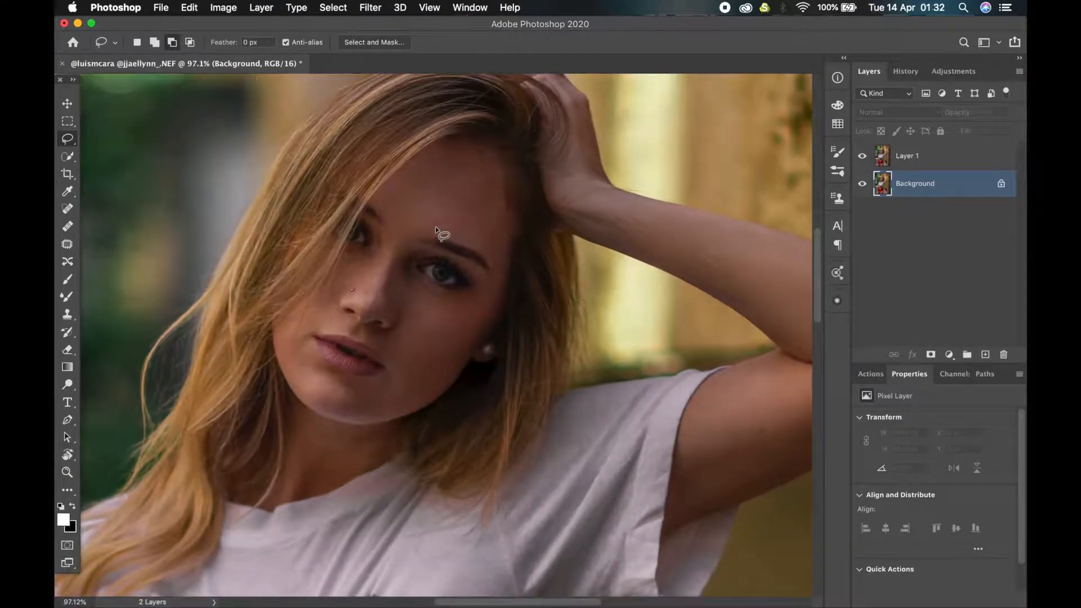
pyautogui.scroll(2, 404, 251)
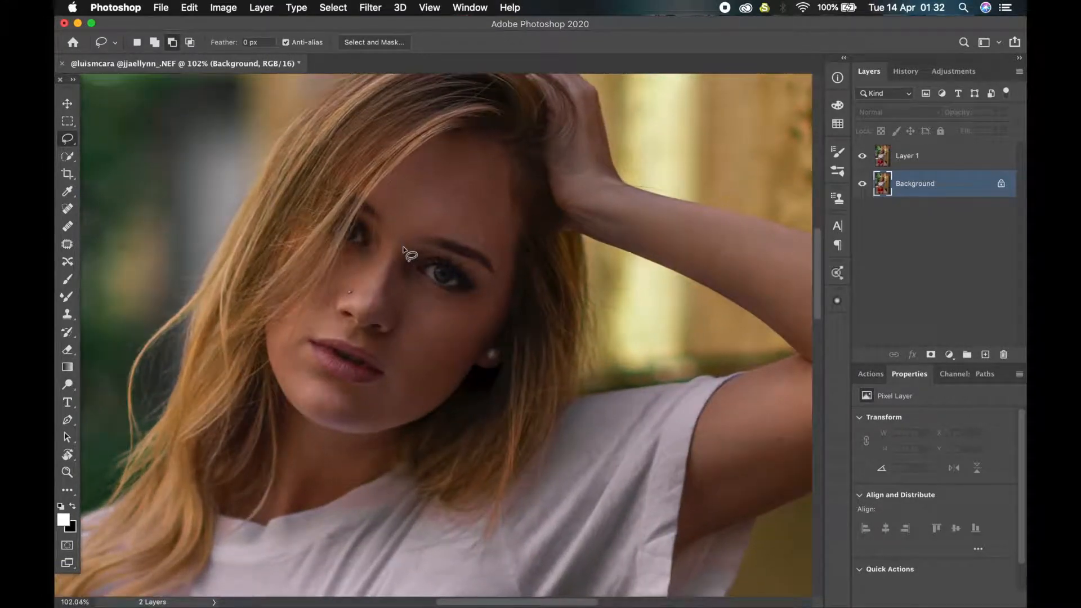
# Run the Advanced Frequency Separationx action on the merged layer with a Gaussian Blur radius of 7 pixels.
pyautogui.click(920, 161)
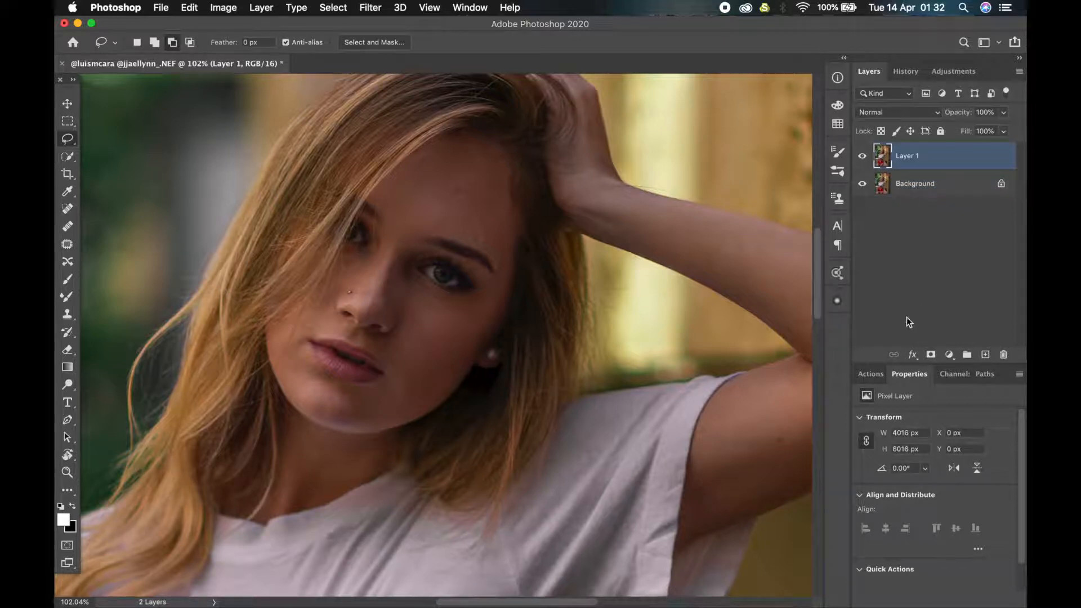
pyautogui.click(872, 374)
pyautogui.scroll(-2, 911, 529)
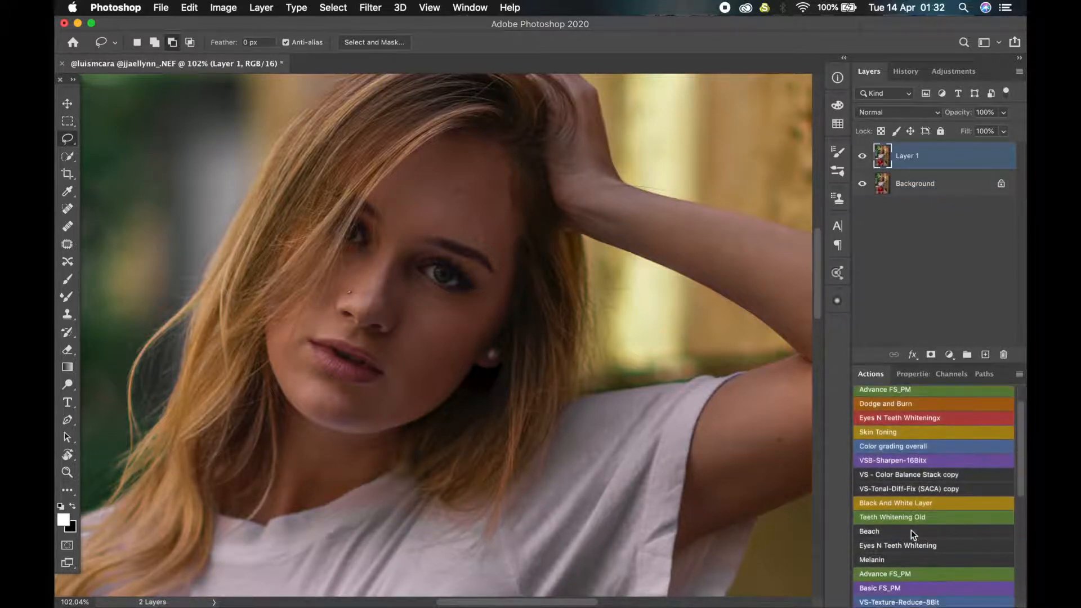
pyautogui.scroll(2, 911, 530)
pyautogui.scroll(1, 305, 380)
pyautogui.scroll(5, 379, 296)
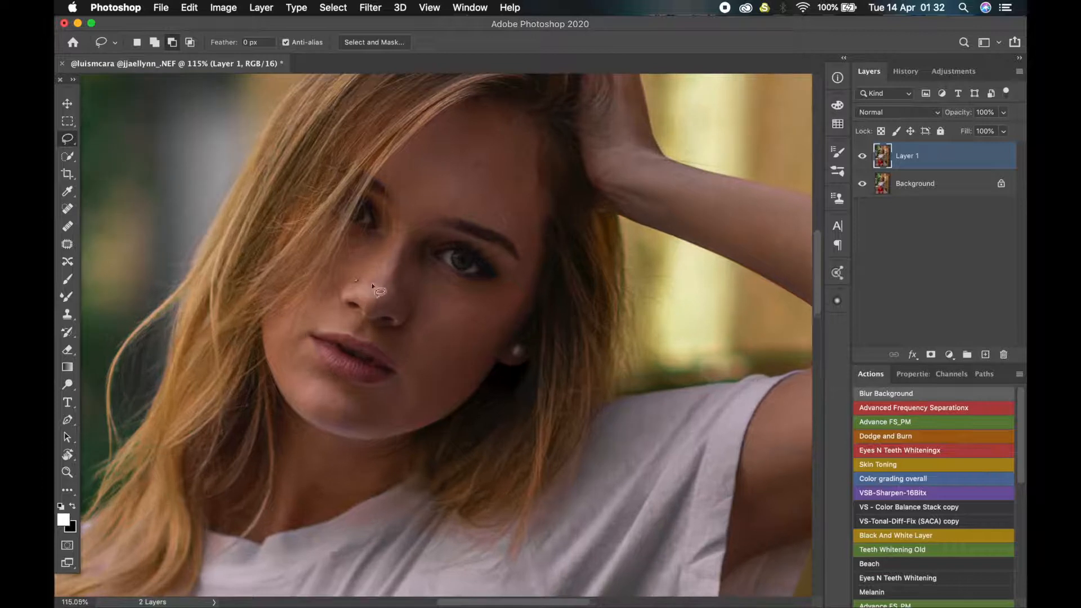
pyautogui.moveTo(425, 328); pyautogui.dragTo(437, 458)
pyautogui.click(865, 408)
pyautogui.write('5')
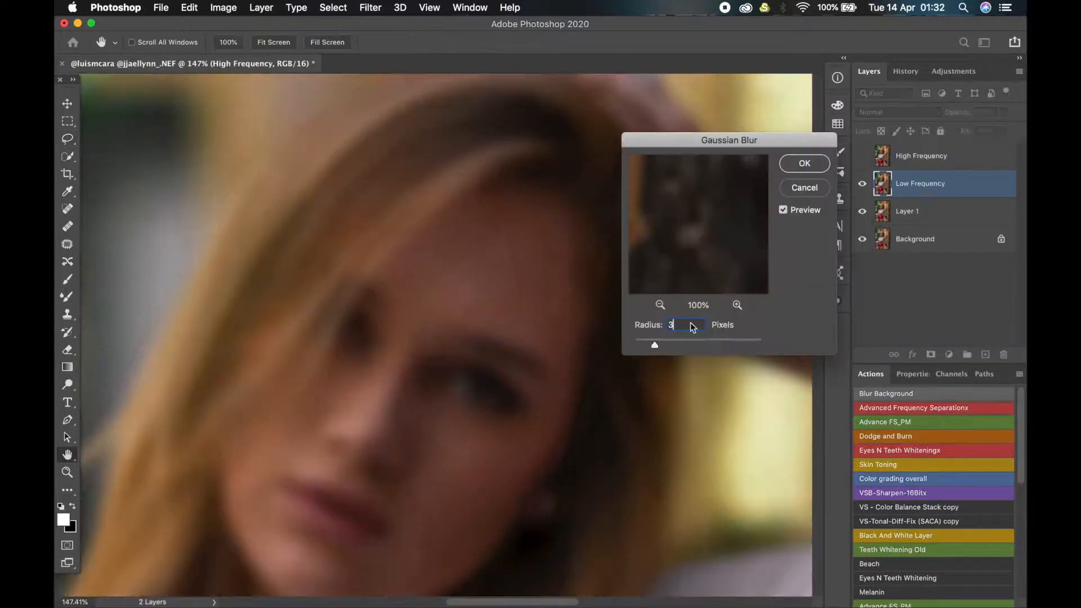
pyautogui.write('7')
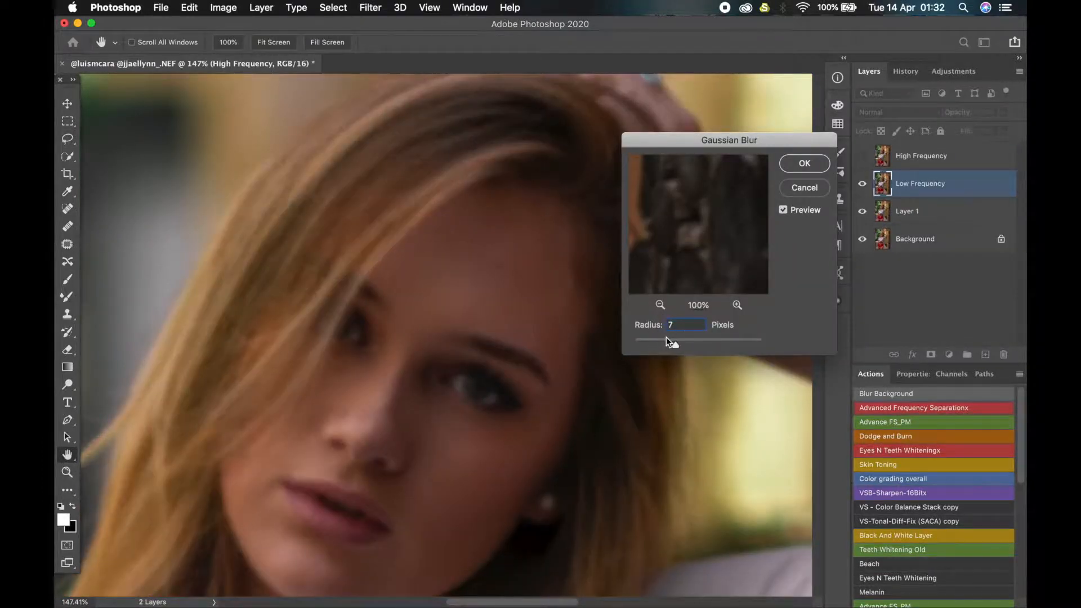
pyautogui.press('Return')
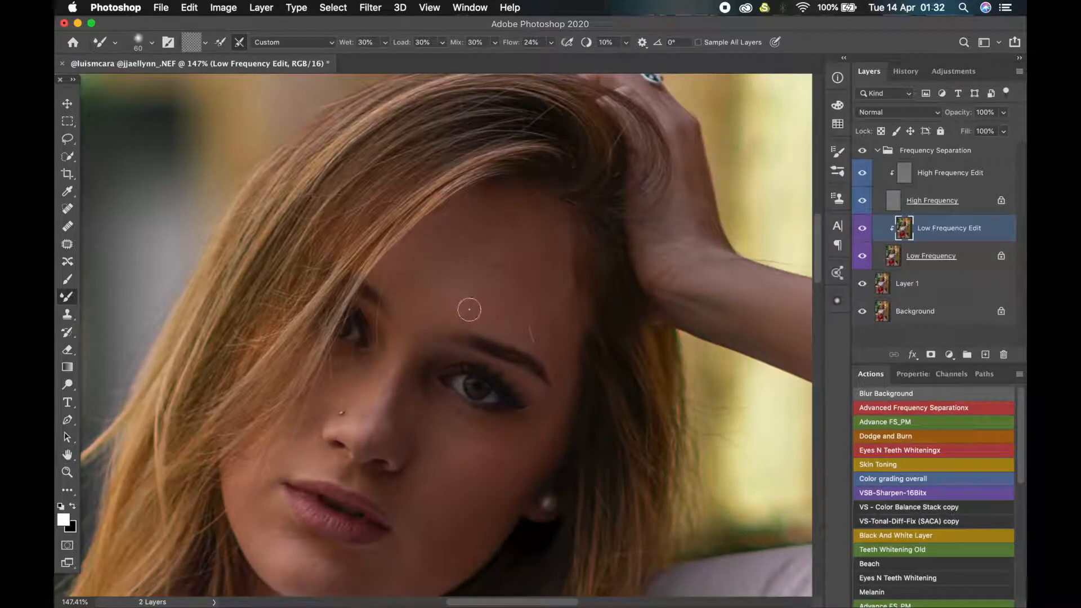
# Smooth the forehead tones on the Low Frequency Edit layer with the Mixer Brush at sizes from 100 to 150.
pyautogui.press(']')
pyautogui.press(']')
pyautogui.press(']')
pyautogui.press(']')
pyautogui.press(']')
pyautogui.scroll(1, 461, 291)
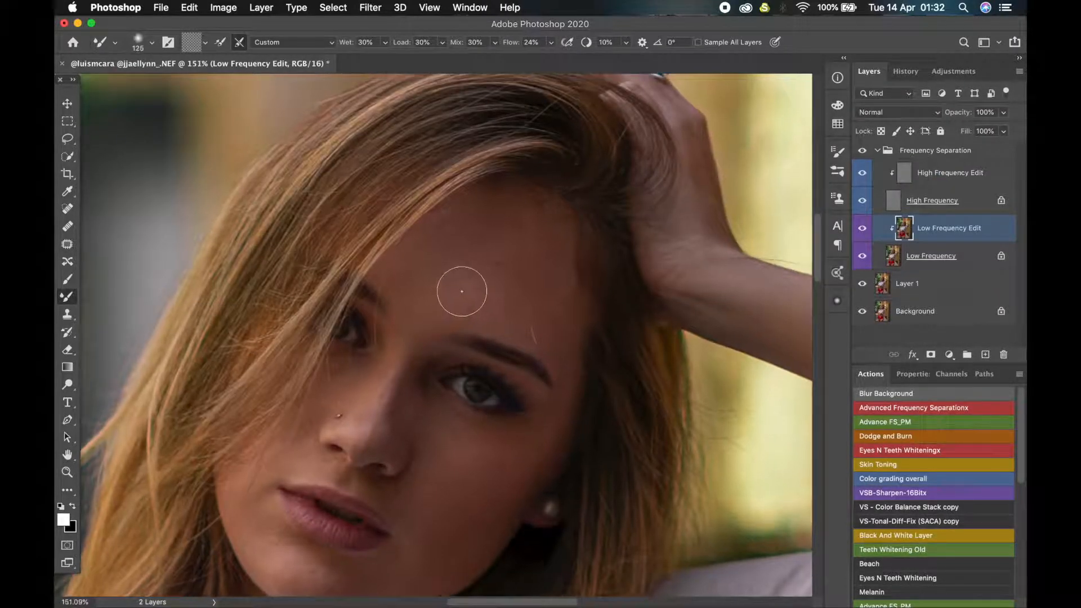
pyautogui.press('[')
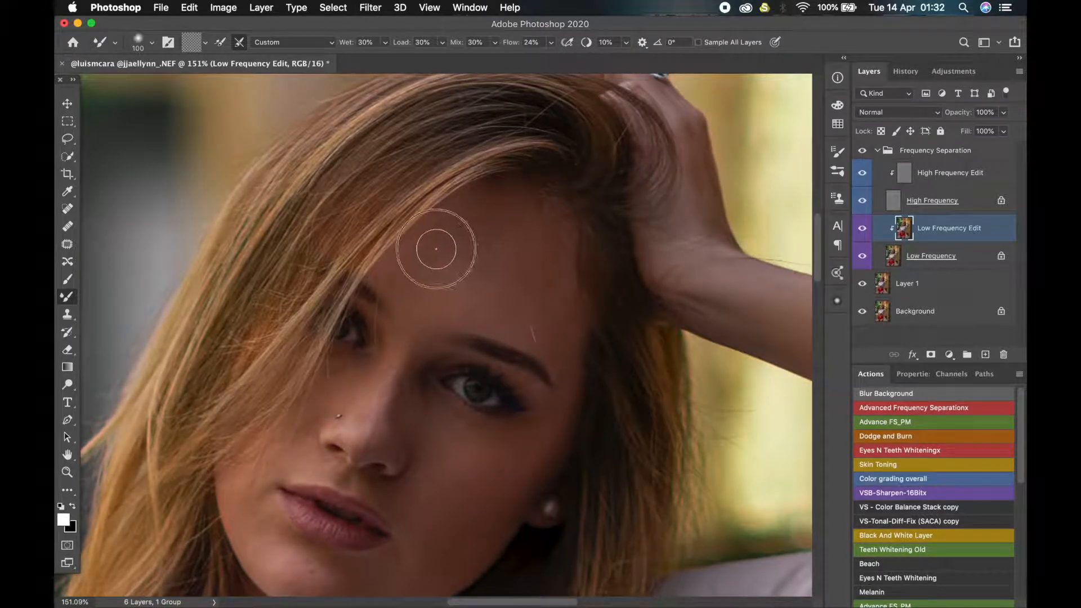
pyautogui.press(']')
pyautogui.press(']')
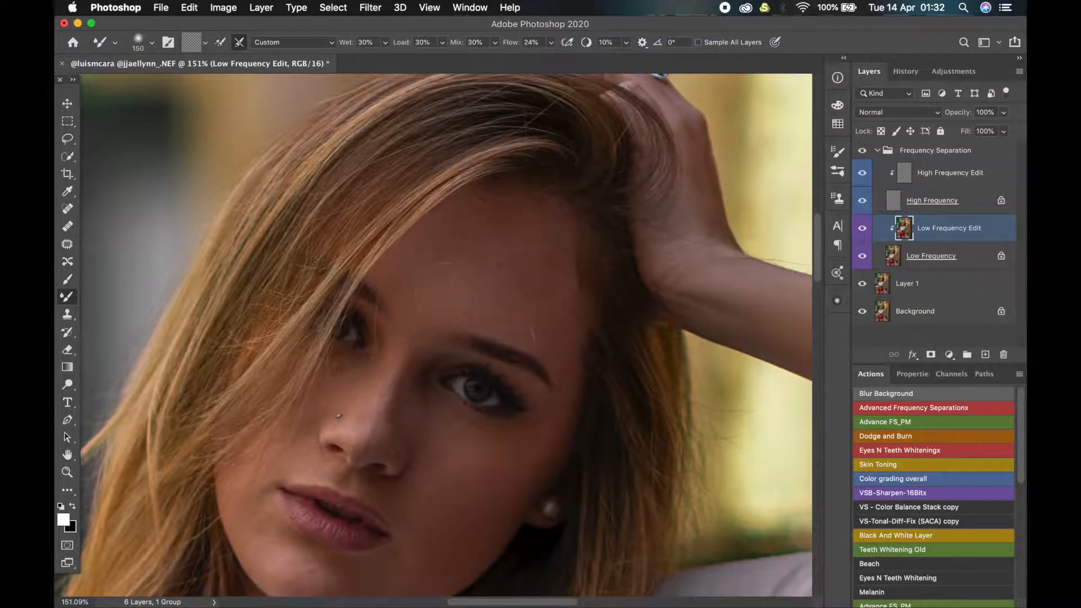
# Blend the skin between the eyes and along the nose bridge with the Mixer Brush at size 50.
pyautogui.press('[')
pyautogui.press('[')
pyautogui.press('[')
pyautogui.press('[')
pyautogui.press('[')
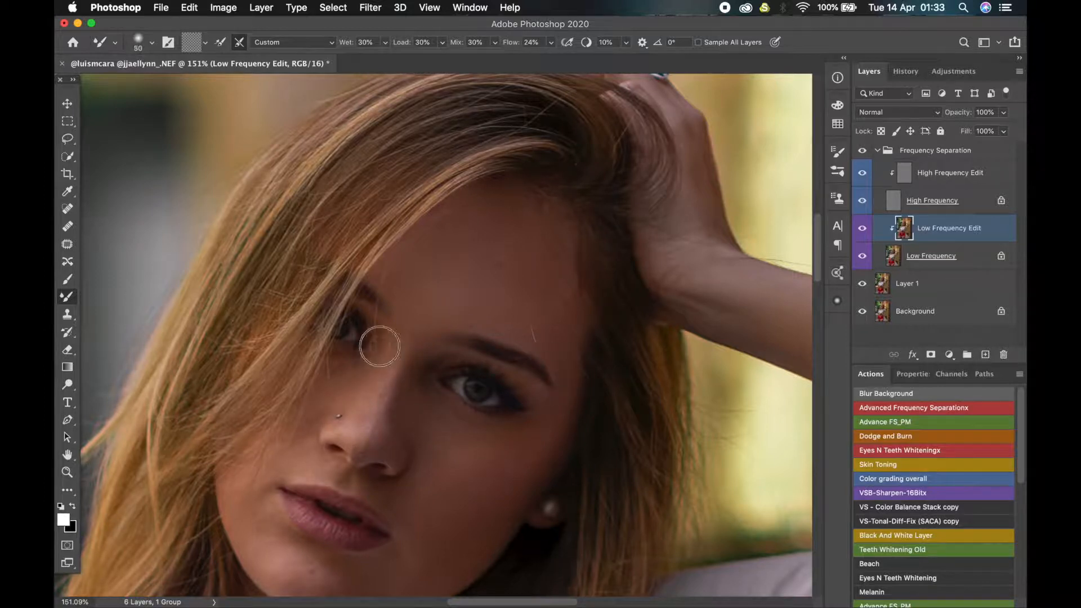
# Even out the skin tones on the chin and around the mouth with the Mixer Brush at size 80.
pyautogui.scroll(-5, 379, 346)
pyautogui.press(']')
pyautogui.press(']')
pyautogui.press(']')
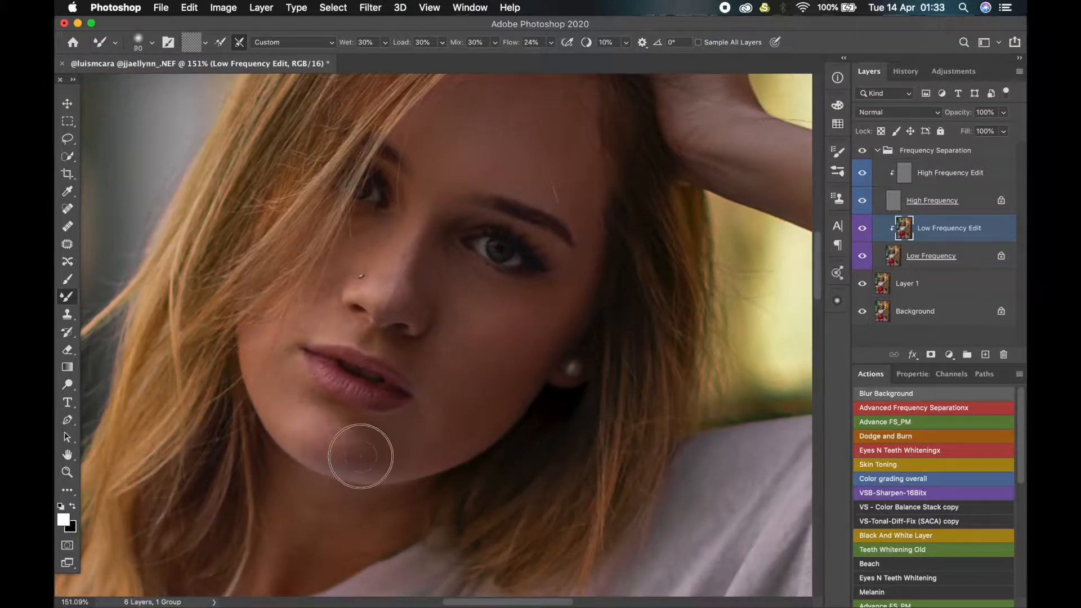
pyautogui.press('[')
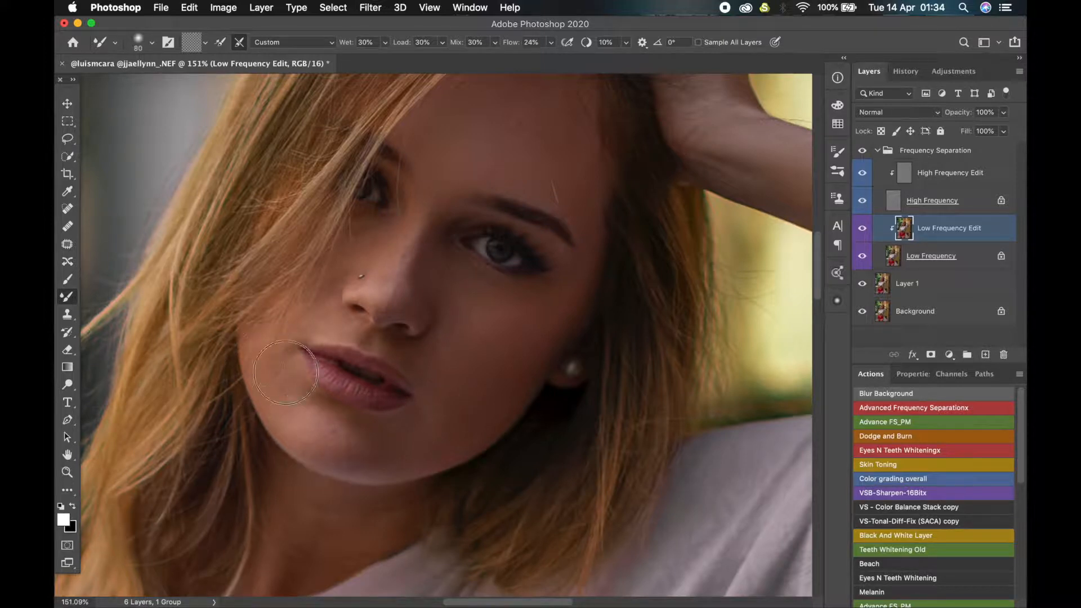
pyautogui.press('[')
pyautogui.press('[')
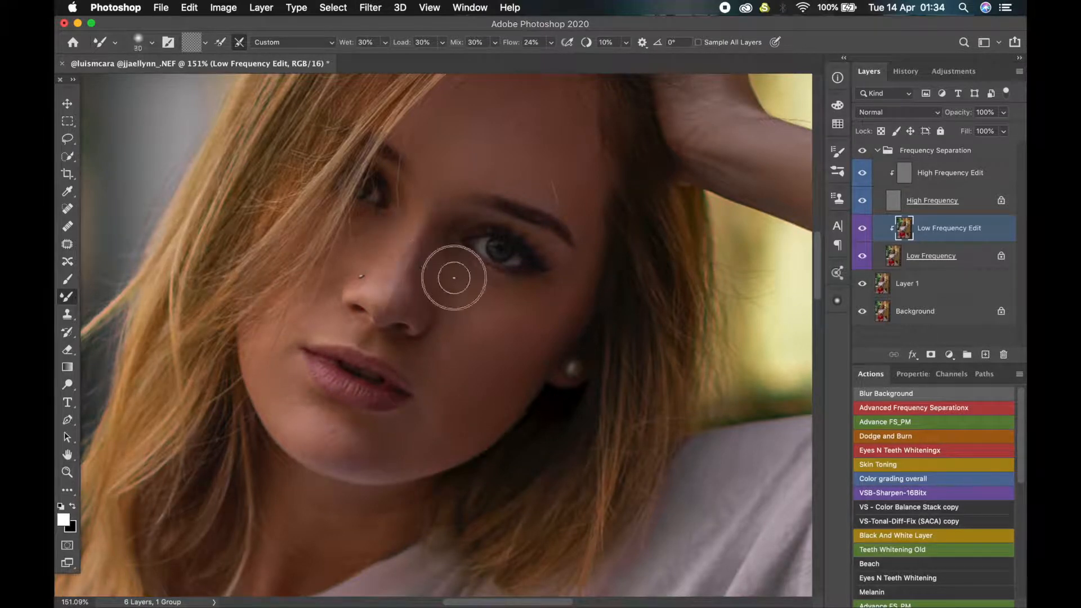
# Smooth the cheek and jawline tones with the Mixer Brush enlarged to size 125.
pyautogui.press(']')
pyautogui.press(']')
pyautogui.press(']')
pyautogui.press(']')
pyautogui.press(']')
pyautogui.press(']')
pyautogui.press(']')
pyautogui.press(']')
pyautogui.press(']')
pyautogui.press(']')
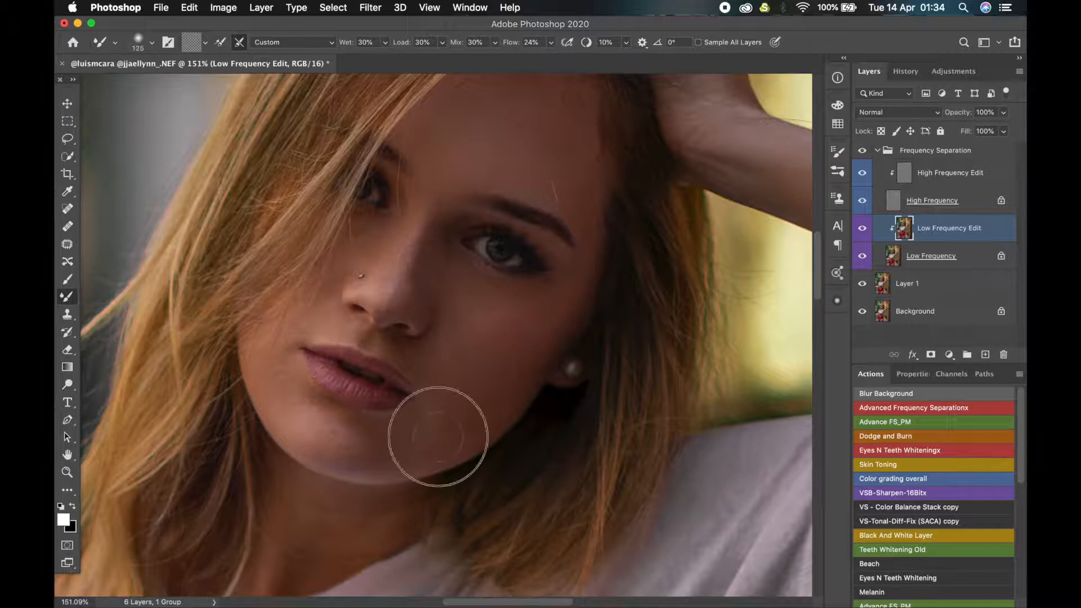
# Compare the face with and without the Low Frequency Edit layer, and blend the cheek beside the mouth with the brush at size 100.
pyautogui.click(862, 230)
pyautogui.click(862, 230)
pyautogui.press('[')
pyautogui.press('[')
pyautogui.press('[')
pyautogui.press('[')
pyautogui.press('[')
pyautogui.press('[')
pyautogui.press('[')
pyautogui.press(']')
pyautogui.press(']')
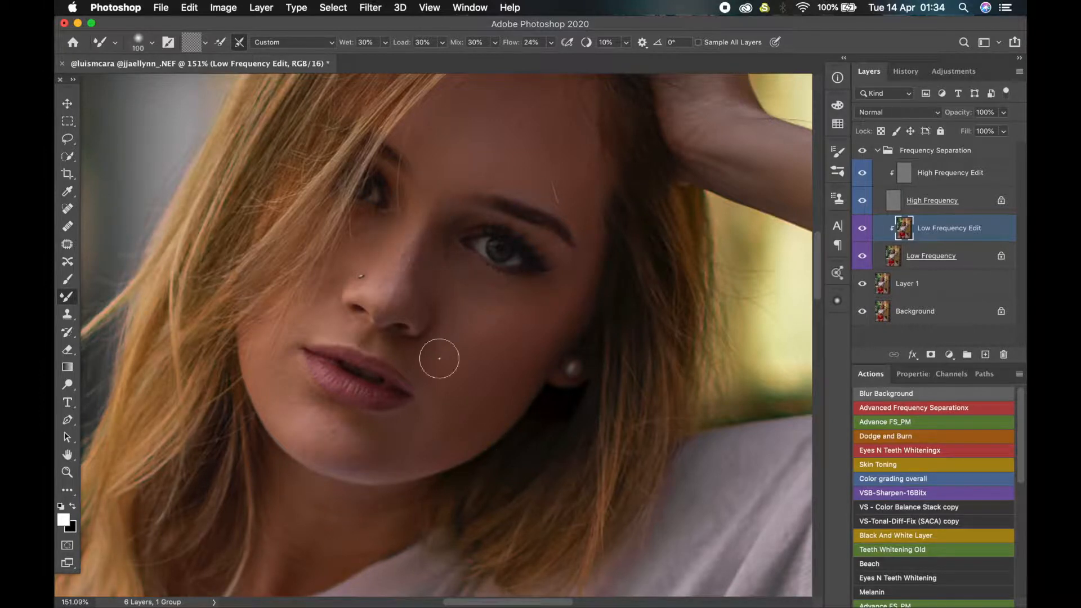
# Blend the neck skin with the Mixer Brush at size 30 and the lower cheek at size 125.
pyautogui.scroll(-5, 463, 345)
pyautogui.hscroll(-3, 464, 345)
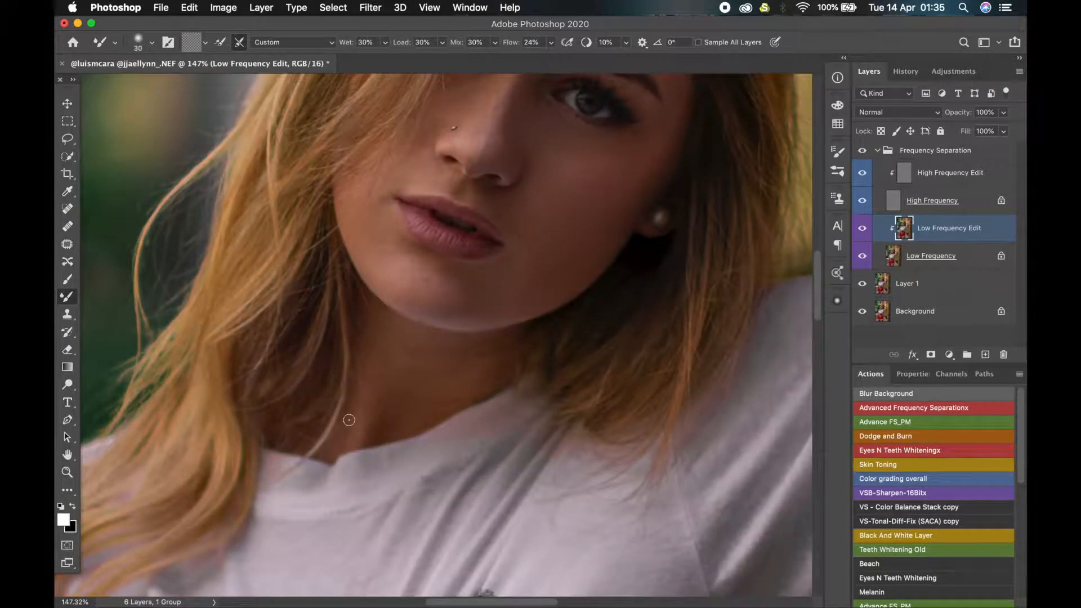
pyautogui.scroll(-5, 490, 353)
pyautogui.press(']')
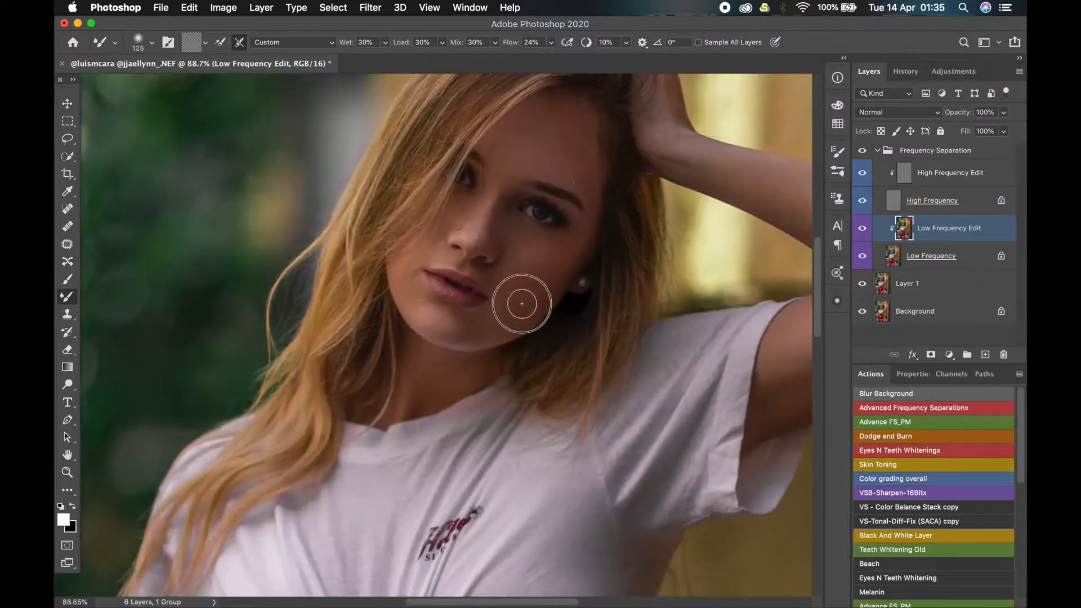
# Smooth the skin tones along the raised arm with the Mixer Brush at sizes from 125 to 200.
pyautogui.scroll(-3, 522, 302)
pyautogui.scroll(5, 527, 407)
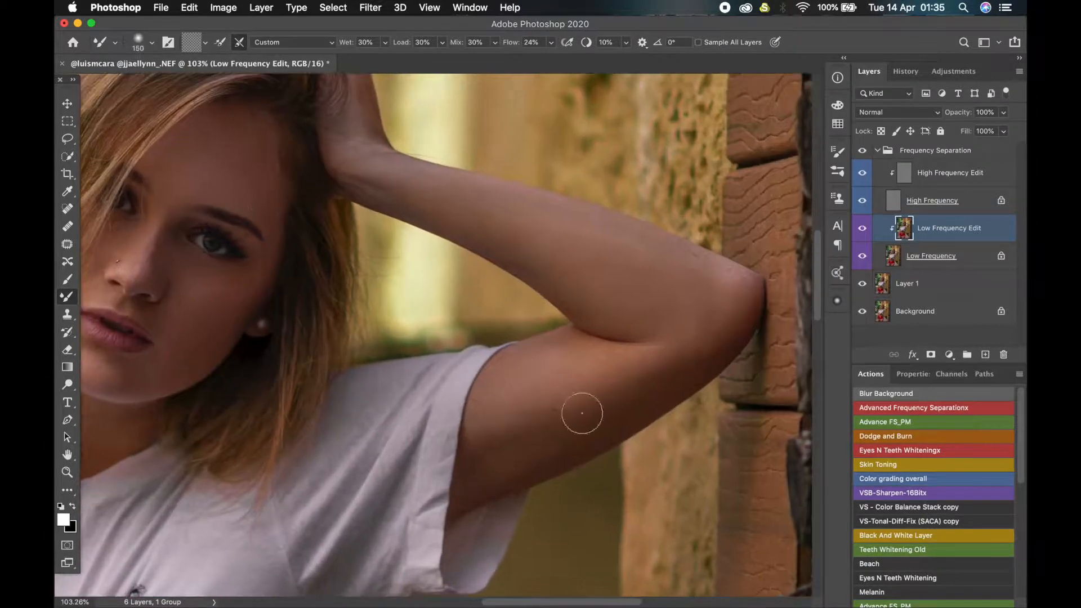
pyautogui.press(']')
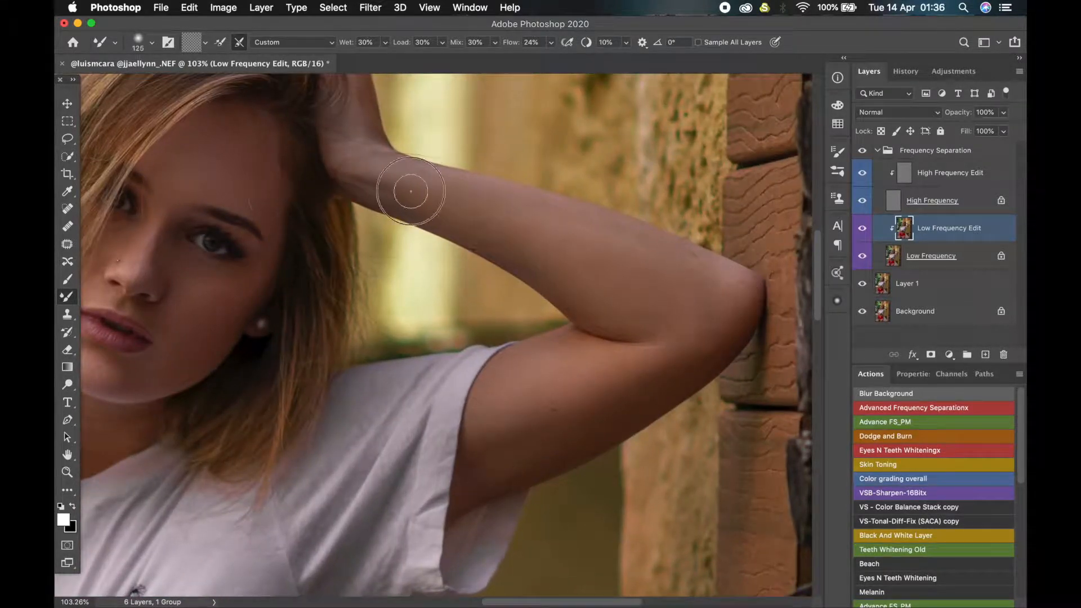
pyautogui.press('[')
pyautogui.scroll(1, 365, 197)
pyautogui.press(']')
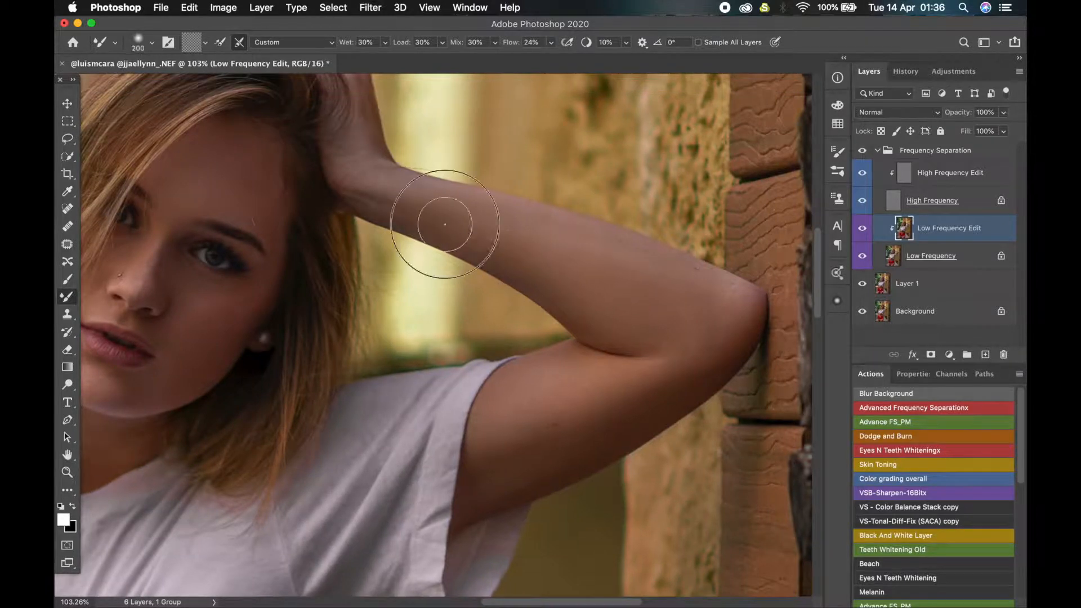
pyautogui.press('[')
pyautogui.press('[')
pyautogui.press('[')
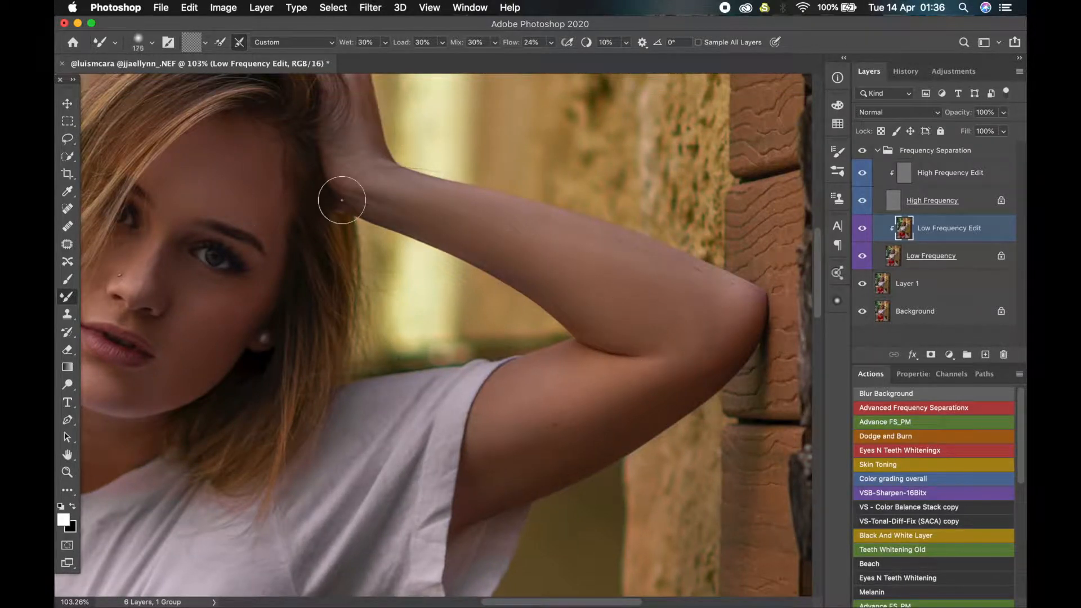
# Smooth the lowered forearm and midriff skin with the Mixer Brush, varying its size up to 200.
pyautogui.scroll(5, 338, 193)
pyautogui.scroll(-10, 350, 388)
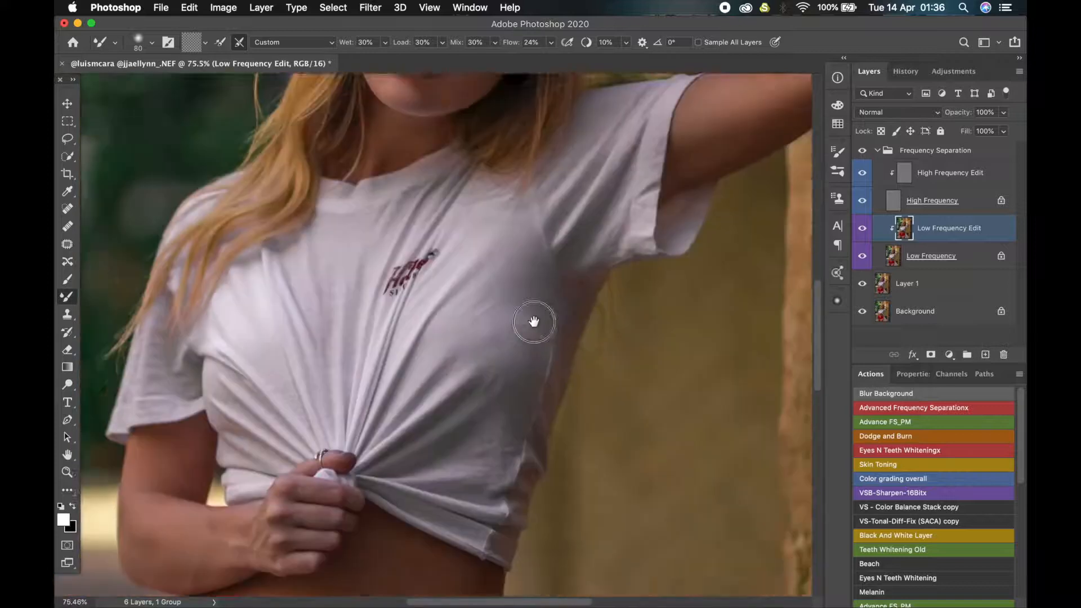
pyautogui.press(']')
pyautogui.press(']')
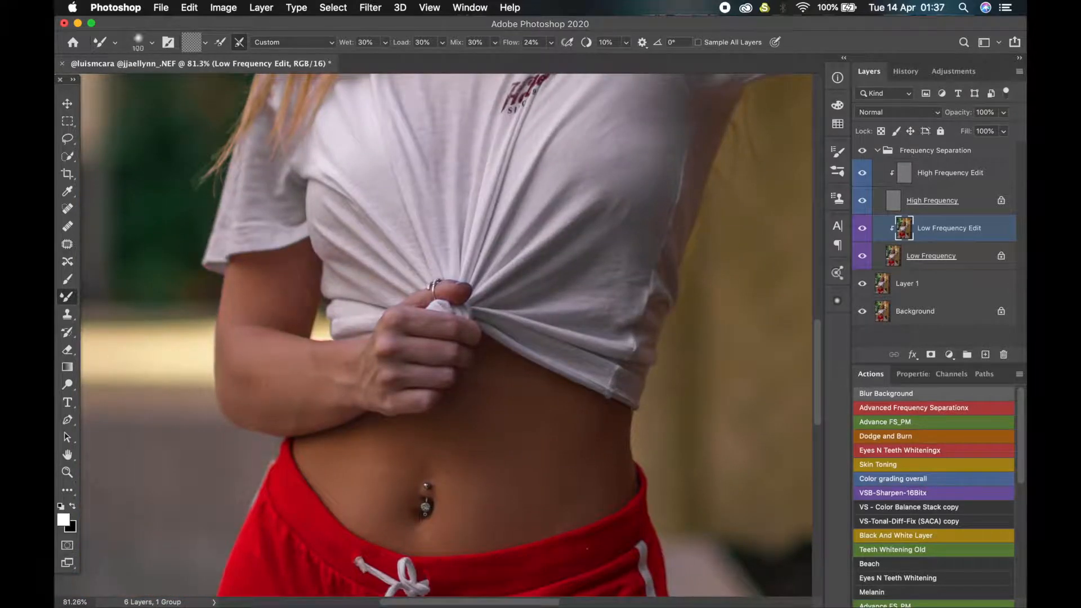
pyautogui.press('[')
pyautogui.press('[')
pyautogui.press('[')
pyautogui.press(']')
pyautogui.press(']')
pyautogui.press(']')
pyautogui.press(']')
pyautogui.press(']')
pyautogui.press(']')
pyautogui.press(']')
pyautogui.press('[')
pyautogui.press('[')
pyautogui.press('[')
pyautogui.press('[')
pyautogui.press('[')
pyautogui.press('[')
pyautogui.press(']')
pyautogui.press(']')
pyautogui.press(']')
pyautogui.press(']')
pyautogui.press(']')
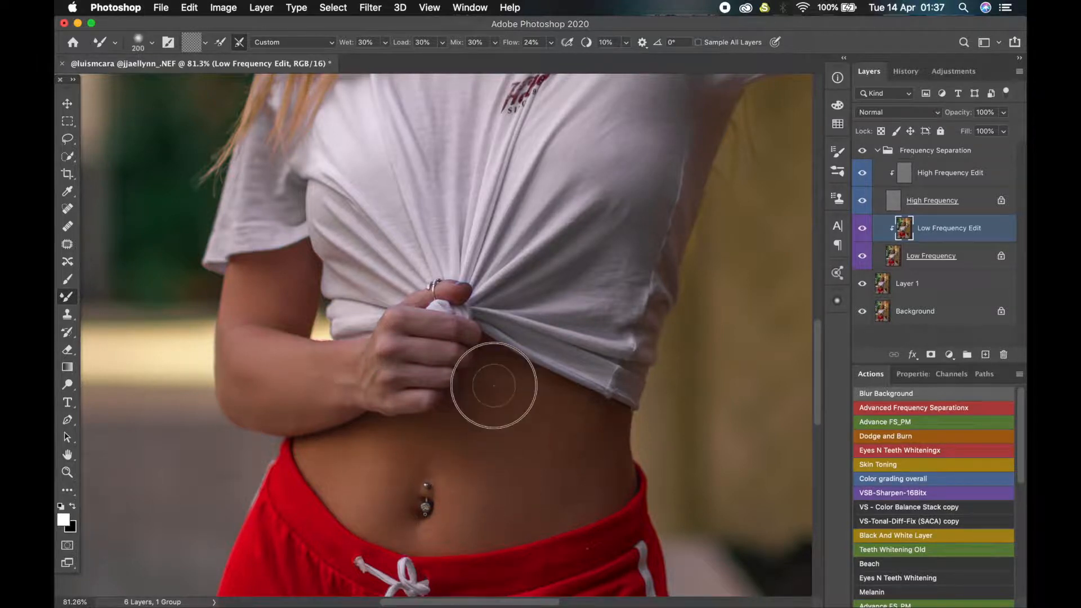
# Blend the remaining uneven tones around the navel and waist with the Mixer Brush at about size 125.
pyautogui.press('[')
pyautogui.press('[')
pyautogui.press('[')
pyautogui.press('[')
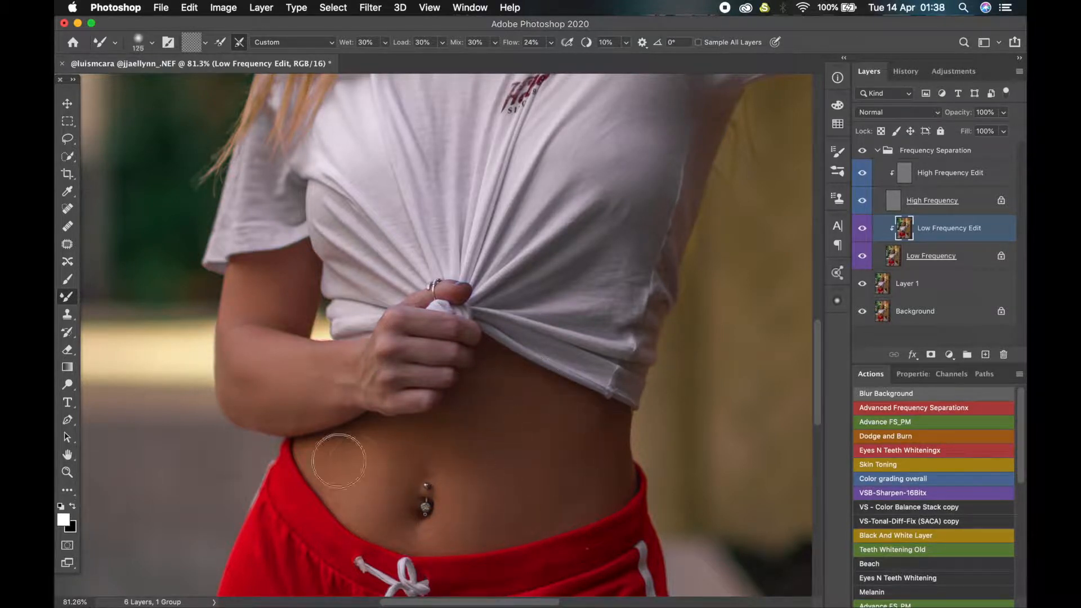
pyautogui.press(']')
pyautogui.press(']')
pyautogui.press(']')
pyautogui.press('[')
pyautogui.press('[')
pyautogui.press('[')
pyautogui.press('[')
# Smooth the skin tones on both thighs with the Mixer Brush at sizes between 125 and 300.
pyautogui.scroll(-2, 461, 428)
pyautogui.moveTo(490, 521); pyautogui.dragTo(470, 310)
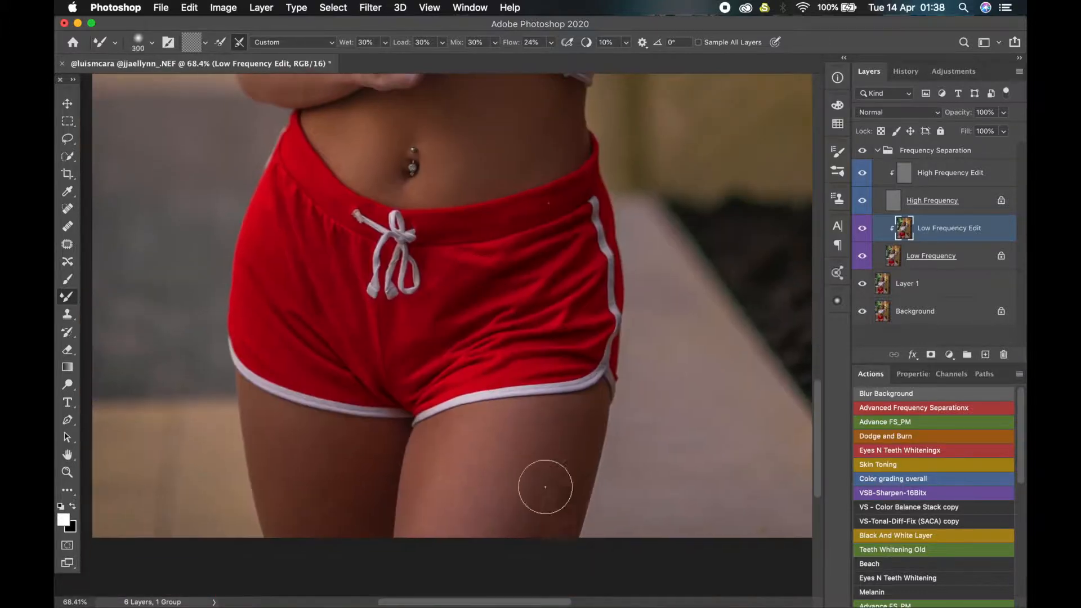
pyautogui.press(']')
pyautogui.press(']')
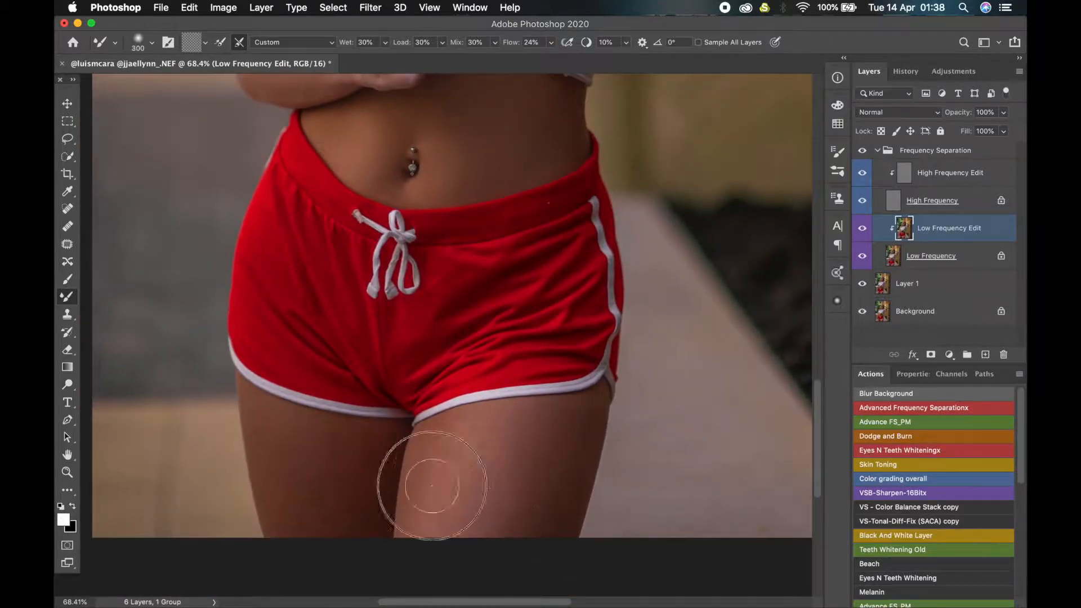
pyautogui.press('[')
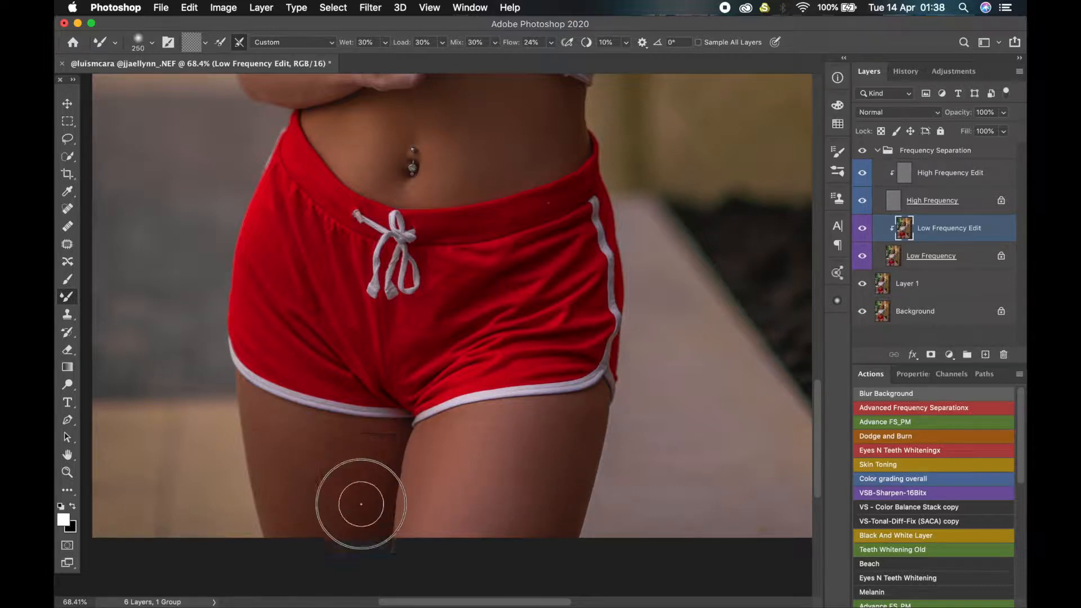
pyautogui.moveTo(284, 513); pyautogui.dragTo(286, 524)
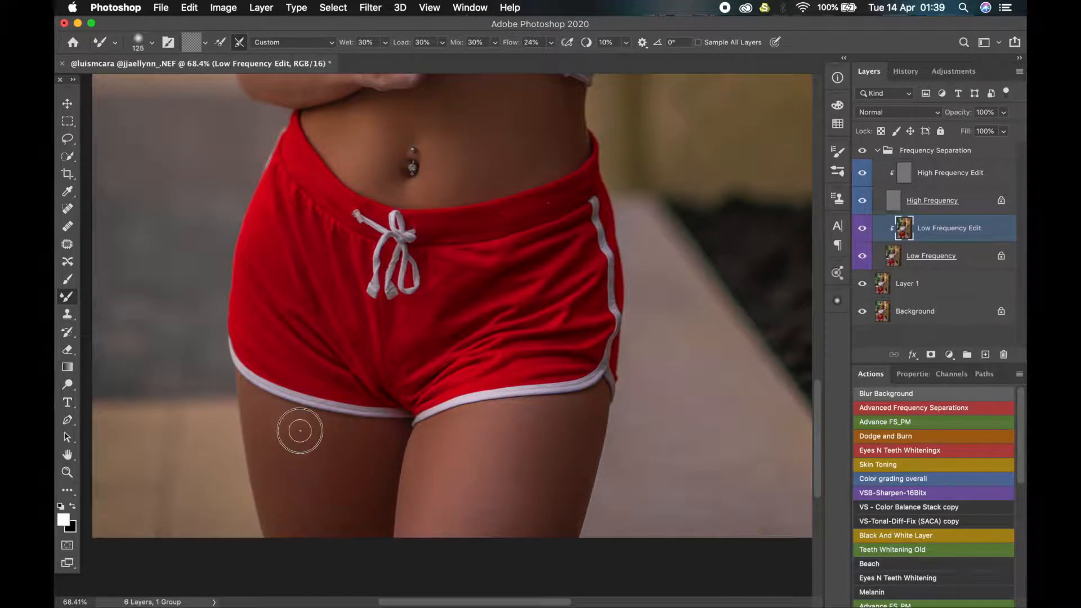
pyautogui.moveTo(299, 430)
pyautogui.mouseDown()
pyautogui.moveTo(319, 508)
pyautogui.moveTo(347, 452)
pyautogui.moveTo(332, 485)
pyautogui.mouseUp()
# Compare the skin with and without the Low Frequency Edit layer, on the face and on the full figure.
pyautogui.scroll(-10, 450, 487)
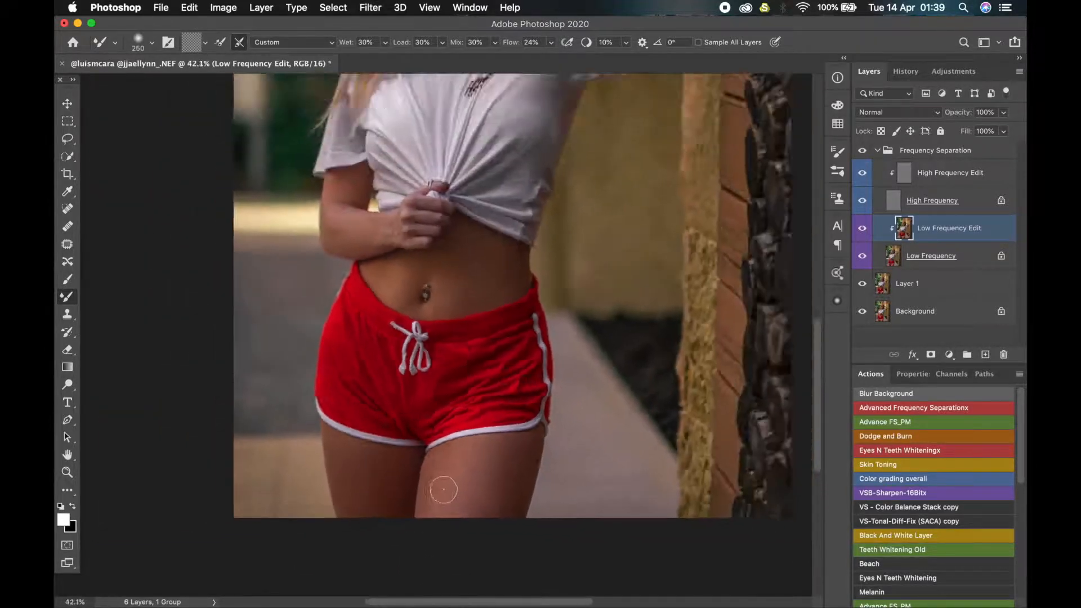
pyautogui.click(864, 230)
pyautogui.click(863, 229)
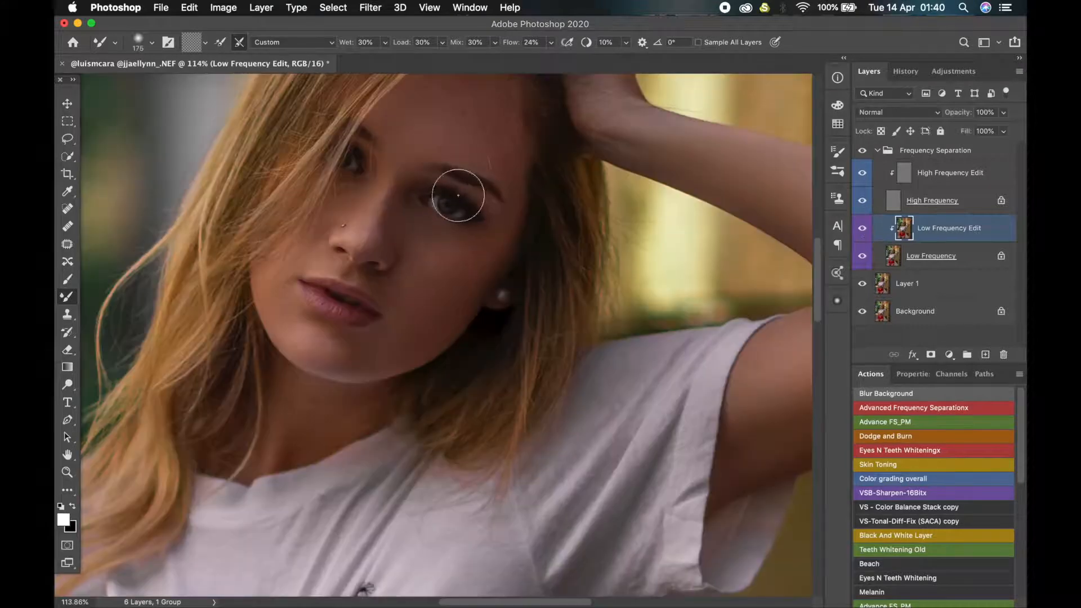
pyautogui.moveTo(422, 188); pyautogui.dragTo(418, 274)
pyautogui.click(860, 248)
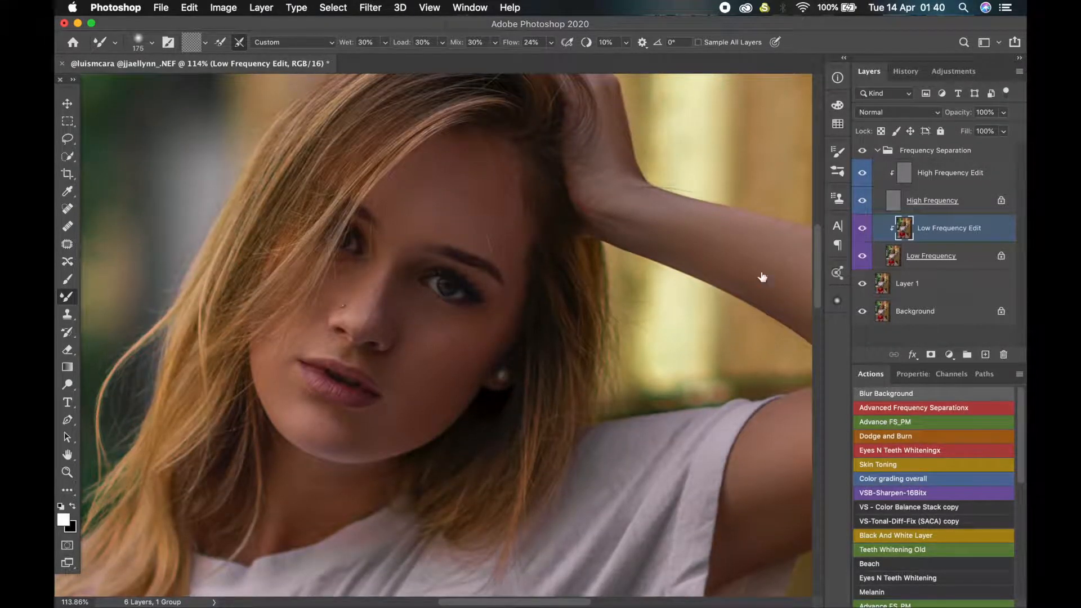
pyautogui.scroll(-10, 705, 265)
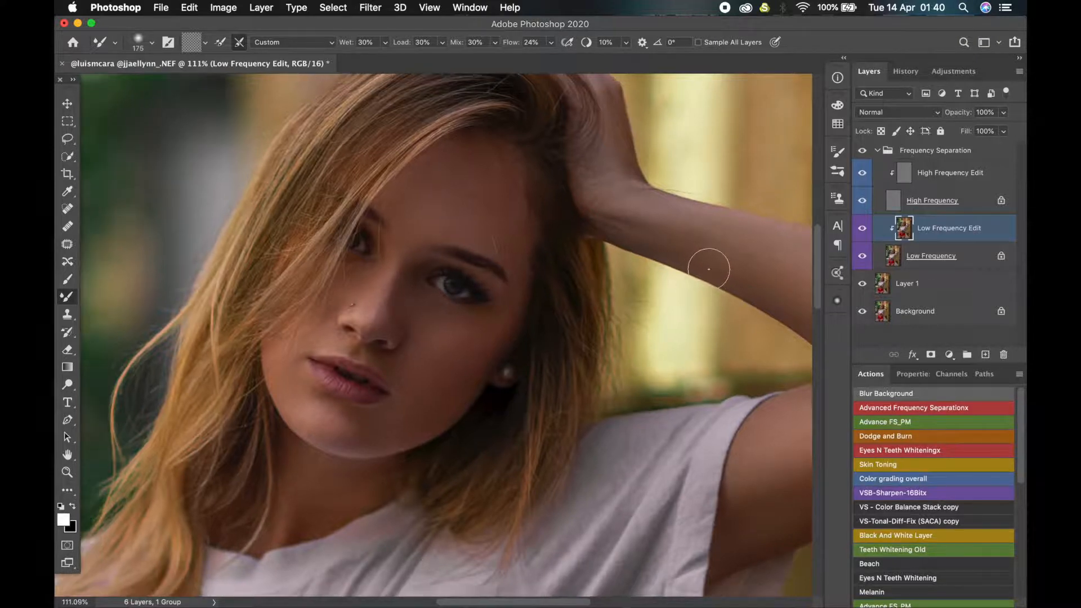
pyautogui.scroll(-5, 673, 282)
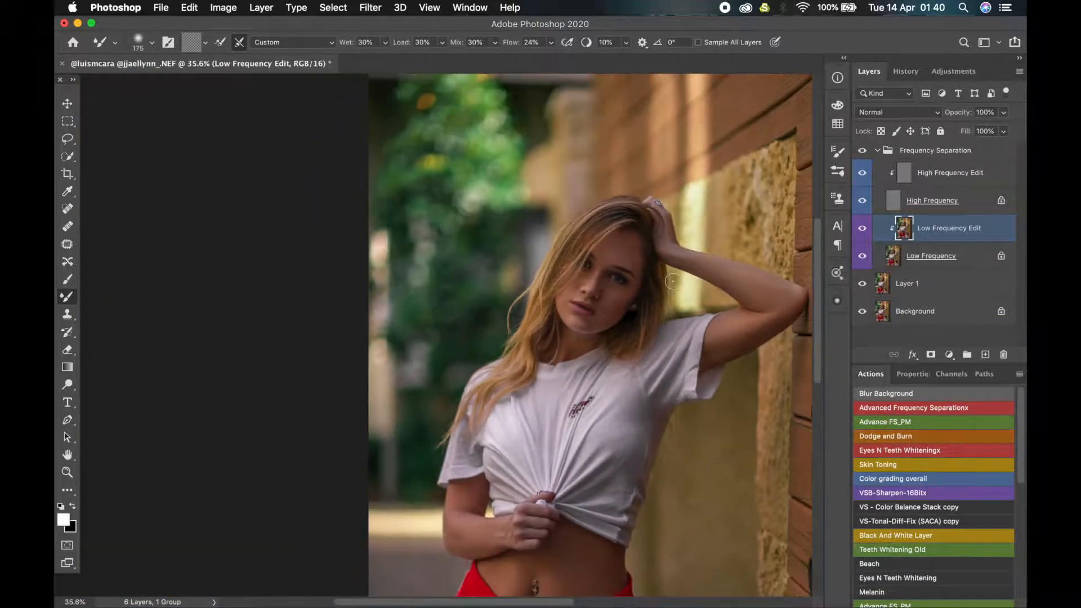
pyautogui.scroll(-1, 647, 289)
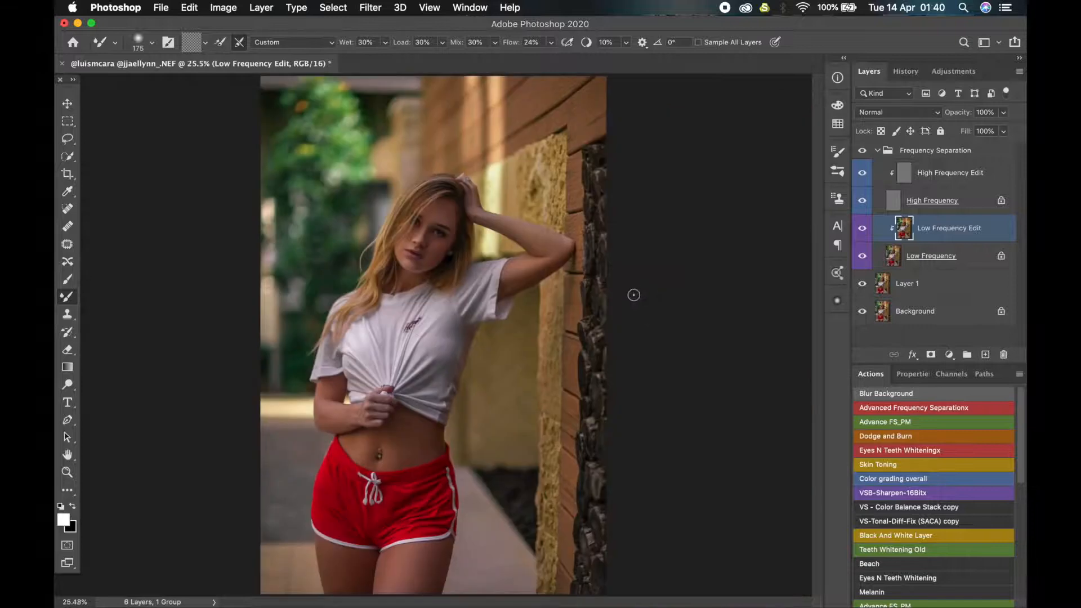
pyautogui.scroll(-1, 799, 289)
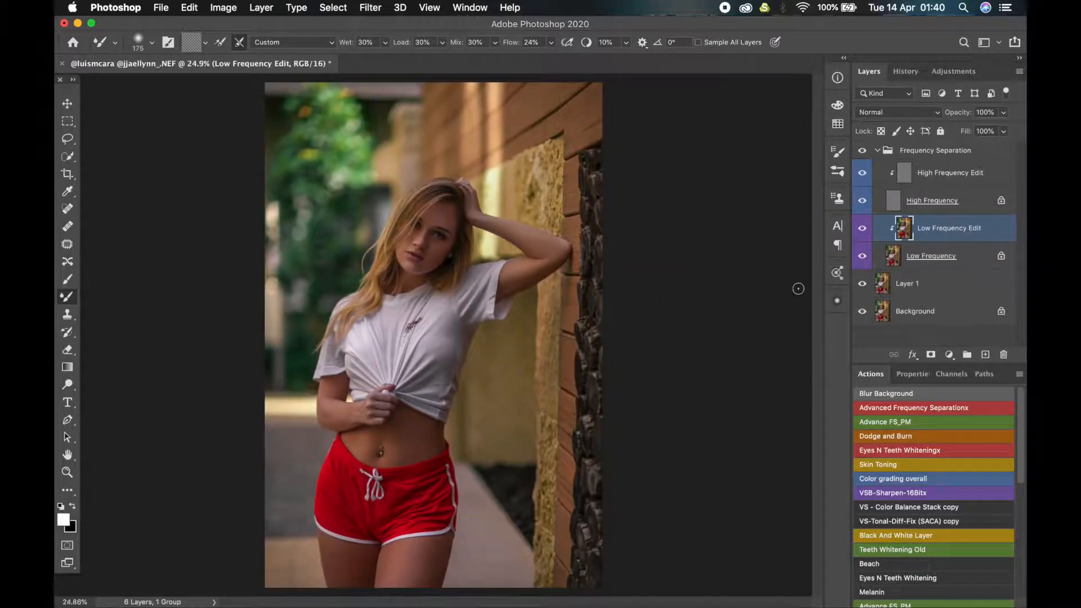
pyautogui.click(865, 234)
pyautogui.click(865, 235)
# On the High Frequency Edit layer, clone clean skin over the upper forehead blemishes with the Clone Stamp at size 15.
pyautogui.scroll(10, 479, 265)
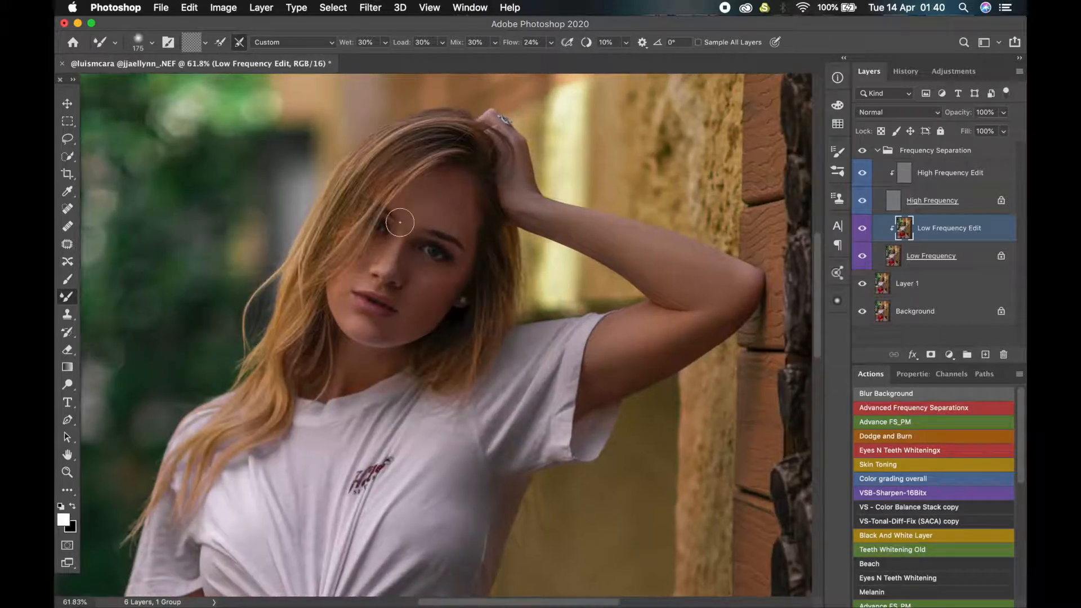
pyautogui.scroll(1, 397, 224)
pyautogui.scroll(4, 390, 228)
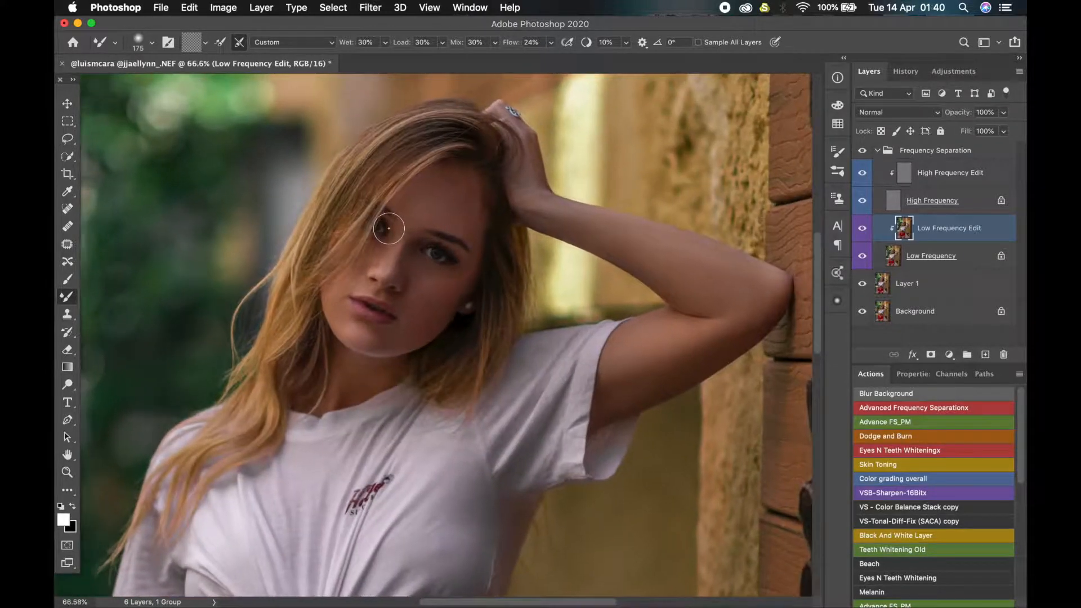
pyautogui.scroll(2, 392, 228)
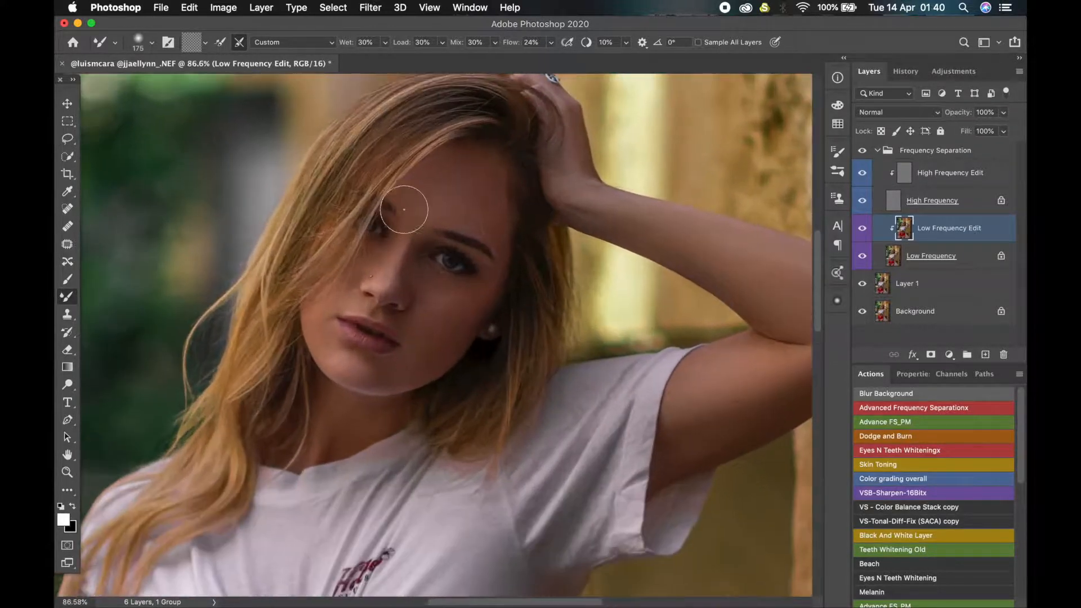
pyautogui.scroll(3, 407, 205)
pyautogui.scroll(1, 408, 205)
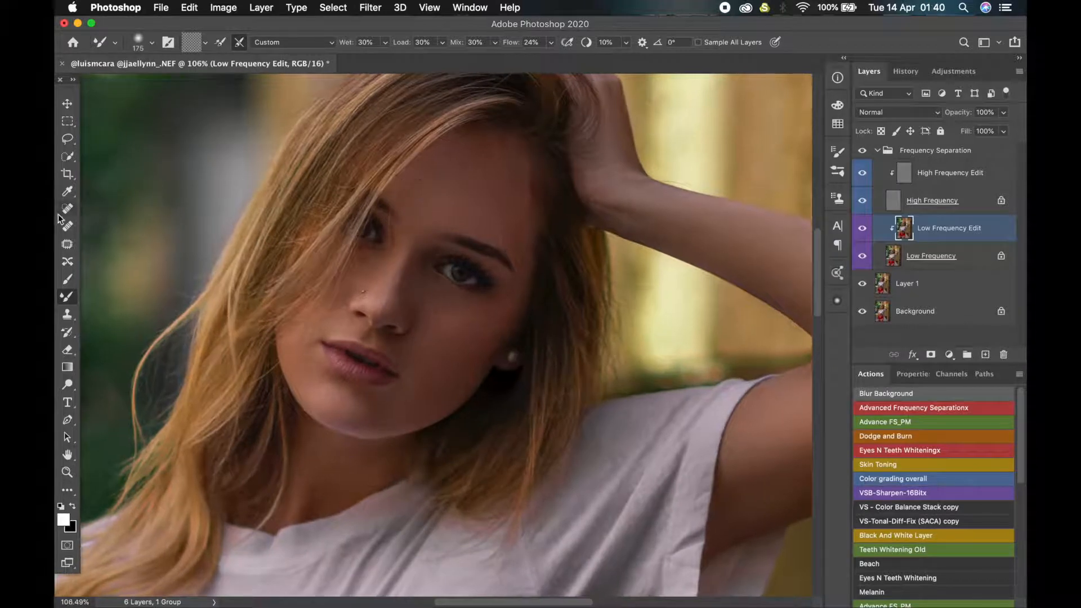
pyautogui.click(68, 320)
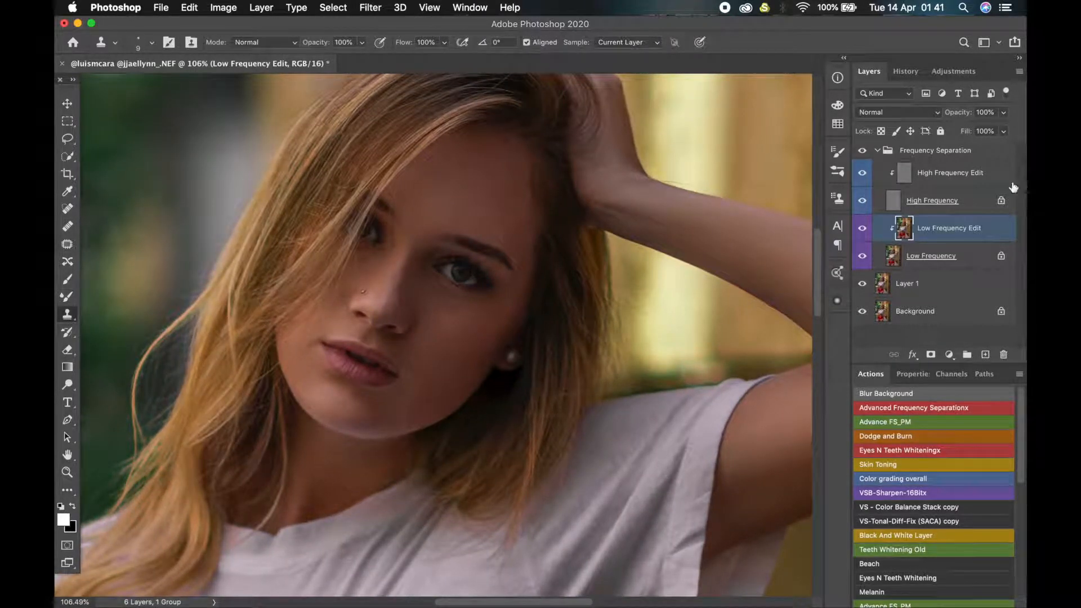
pyautogui.click(950, 176)
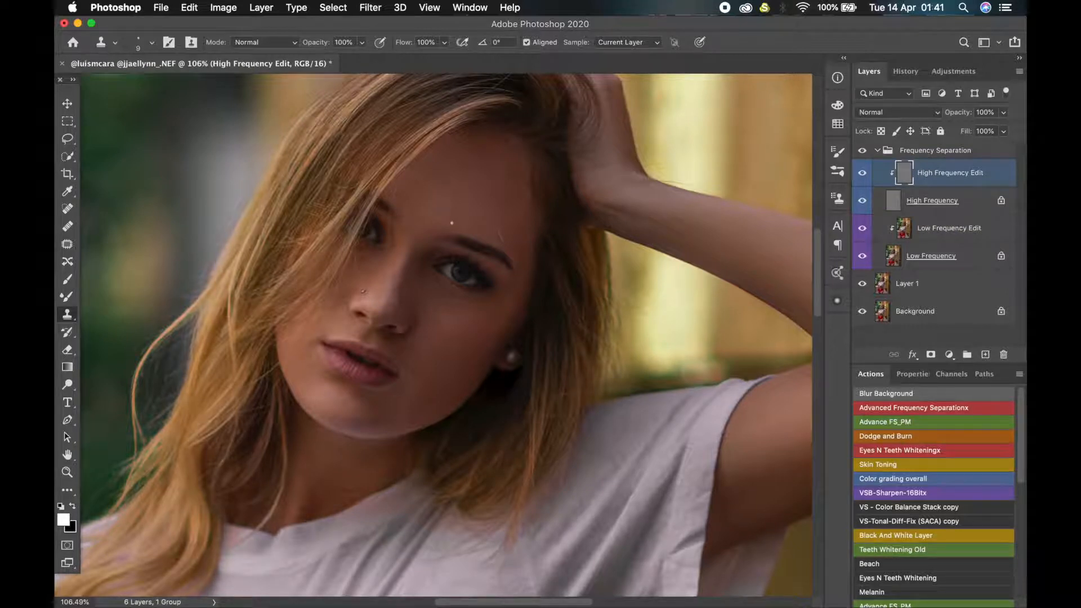
pyautogui.scroll(1, 479, 209)
pyautogui.scroll(5, 463, 185)
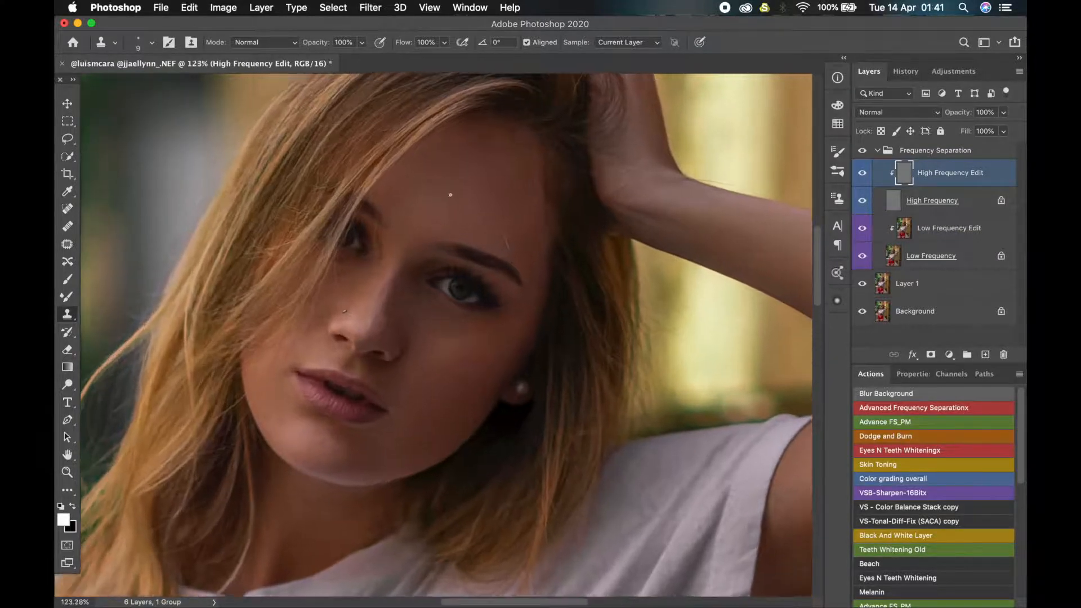
pyautogui.scroll(5, 326, 225)
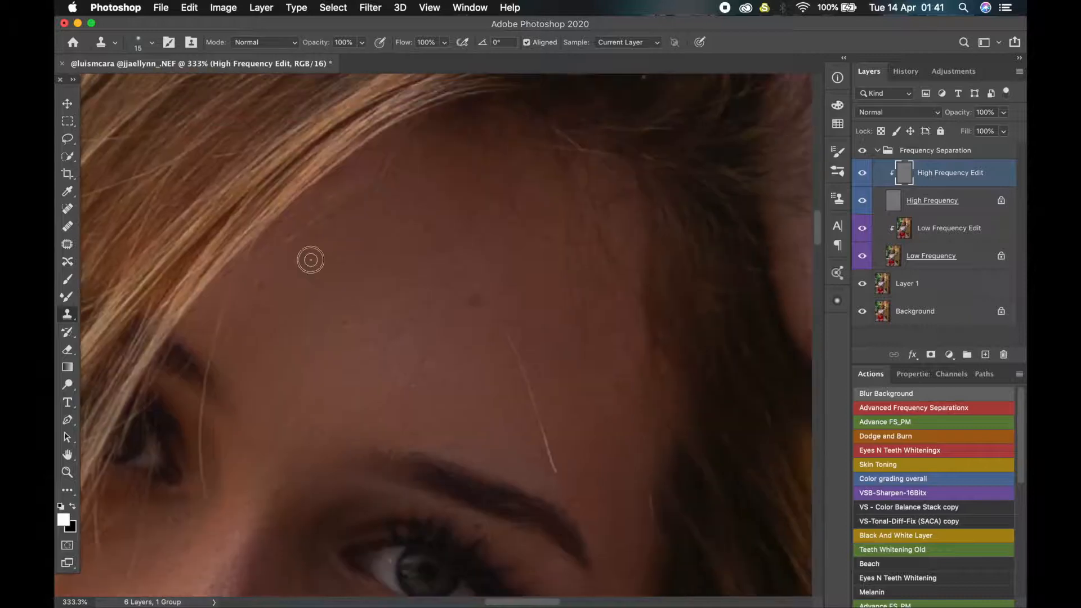
pyautogui.keyDown('alt'); pyautogui.click(459, 159); pyautogui.keyUp('alt')
pyautogui.click(425, 225)
pyautogui.keyDown('alt'); pyautogui.click(497, 285); pyautogui.keyUp('alt')
pyautogui.click(479, 301)
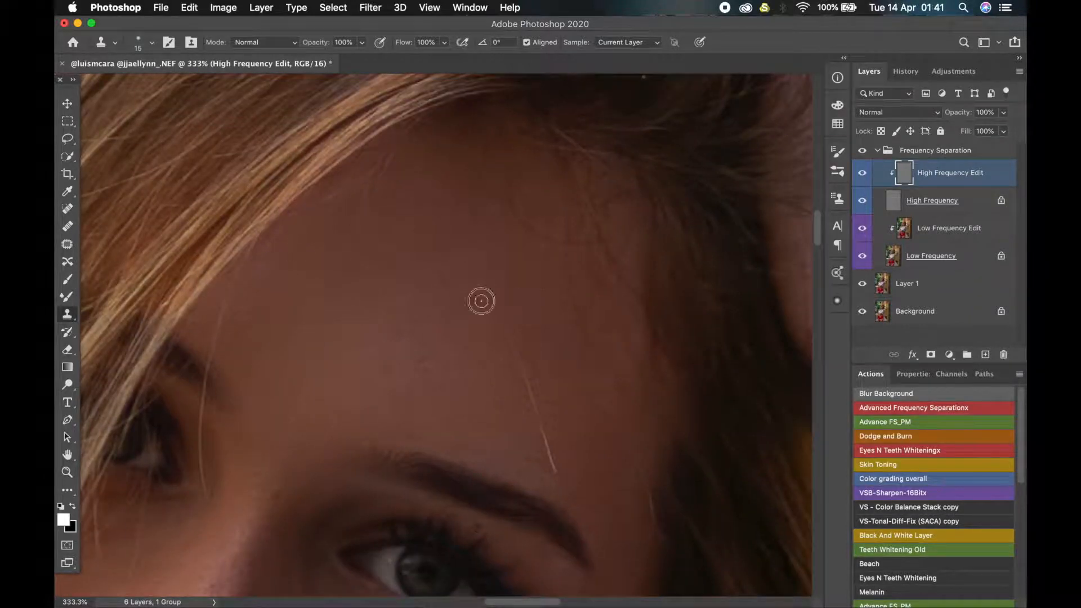
# Clone out the stray hair above the eyebrow and the small marks across the forehead and temple.
pyautogui.click(510, 334)
pyautogui.keyDown('alt'); pyautogui.click(483, 286); pyautogui.keyUp('alt')
pyautogui.moveTo(511, 336); pyautogui.dragTo(555, 460)
pyautogui.click(434, 364)
pyautogui.keyDown('alt'); pyautogui.click(544, 384); pyautogui.keyUp('alt')
pyautogui.click(587, 415)
pyautogui.keyDown('alt'); pyautogui.click(620, 454); pyautogui.keyUp('alt')
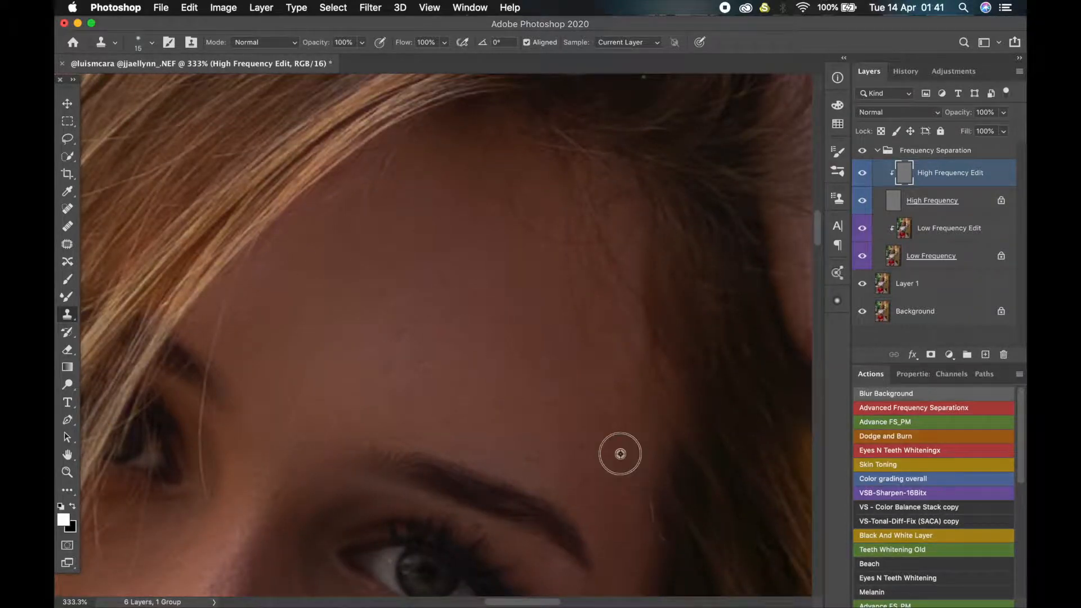
pyautogui.moveTo(648, 495); pyautogui.dragTo(653, 525)
pyautogui.keyDown('alt'); pyautogui.click(667, 520); pyautogui.keyUp('alt')
pyautogui.click(663, 539)
# Clone out the thin stray hair between the eyes with the Clone Stamp at size 9.
pyautogui.scroll(-7, 449, 321)
pyautogui.press('[')
pyautogui.press('[')
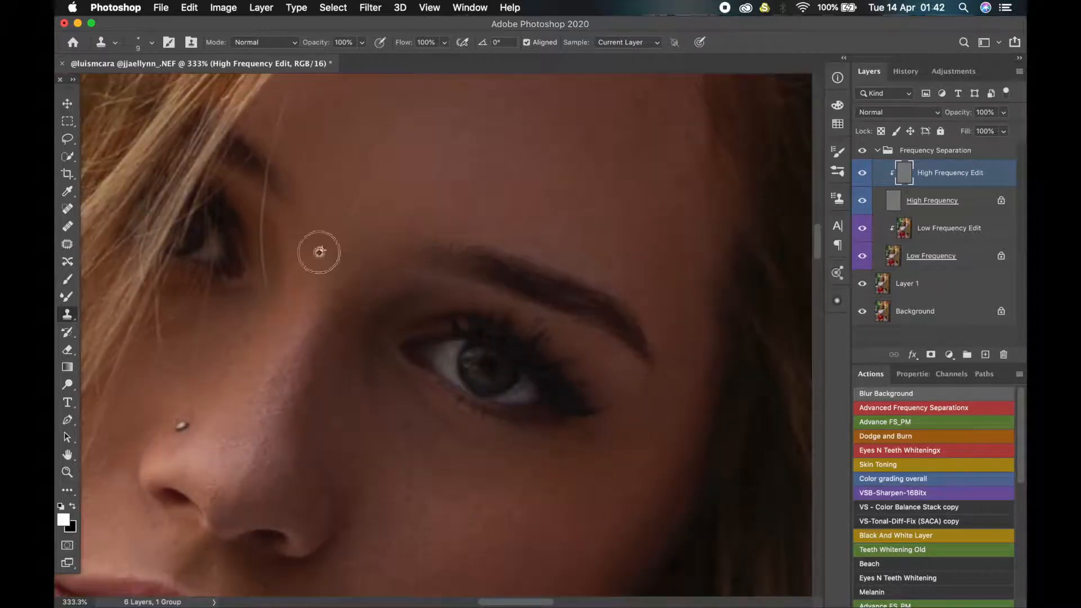
pyautogui.keyDown('alt'); pyautogui.click(323, 289); pyautogui.keyUp('alt')
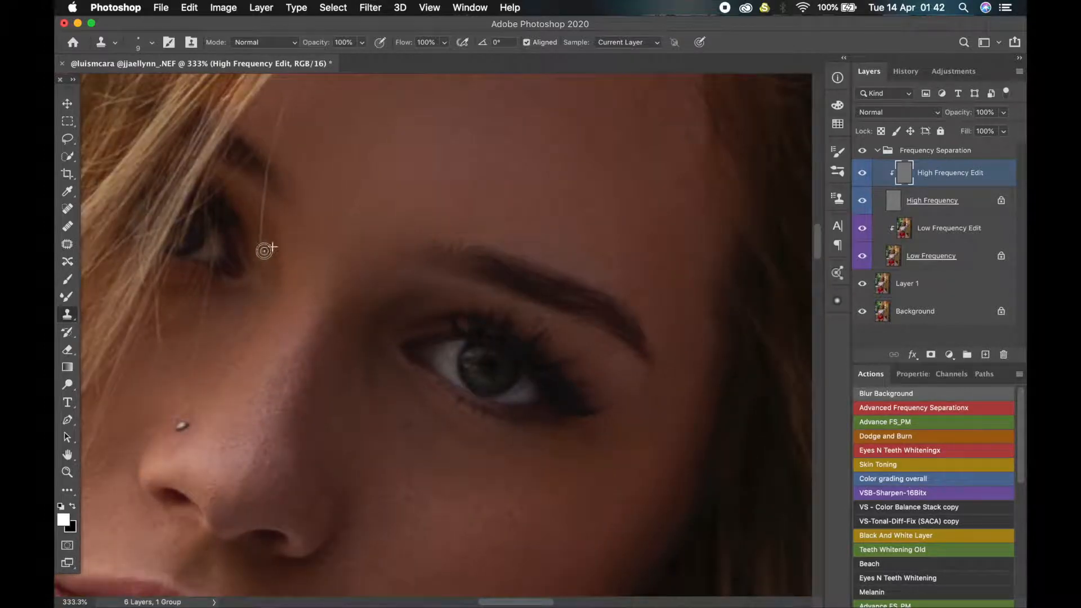
pyautogui.moveTo(264, 251); pyautogui.dragTo(263, 224)
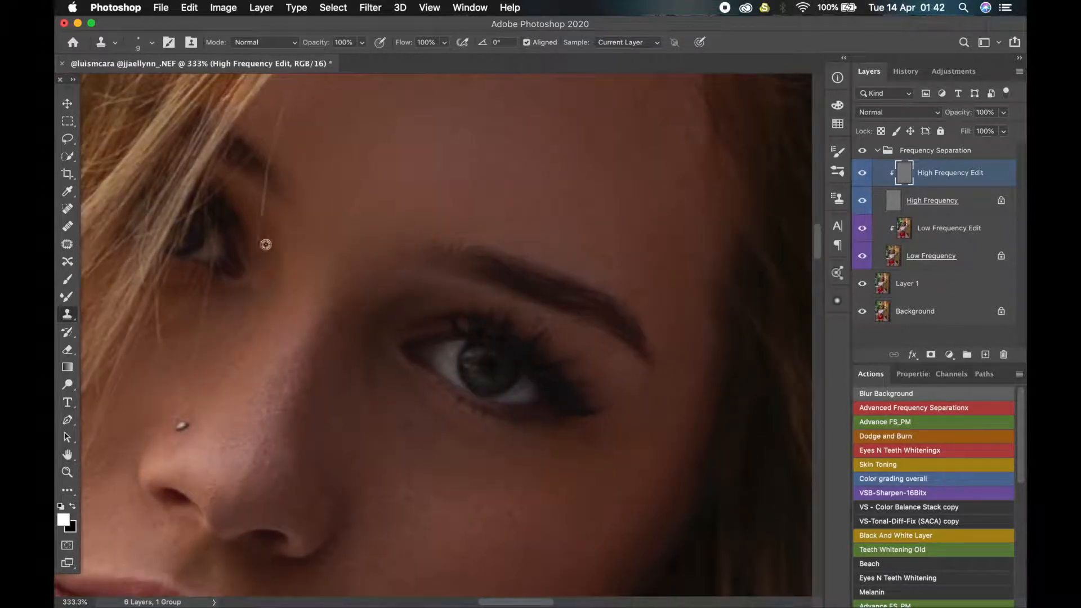
pyautogui.keyDown('alt'); pyautogui.click(266, 179); pyautogui.keyUp('alt')
pyautogui.moveTo(267, 163); pyautogui.dragTo(262, 170)
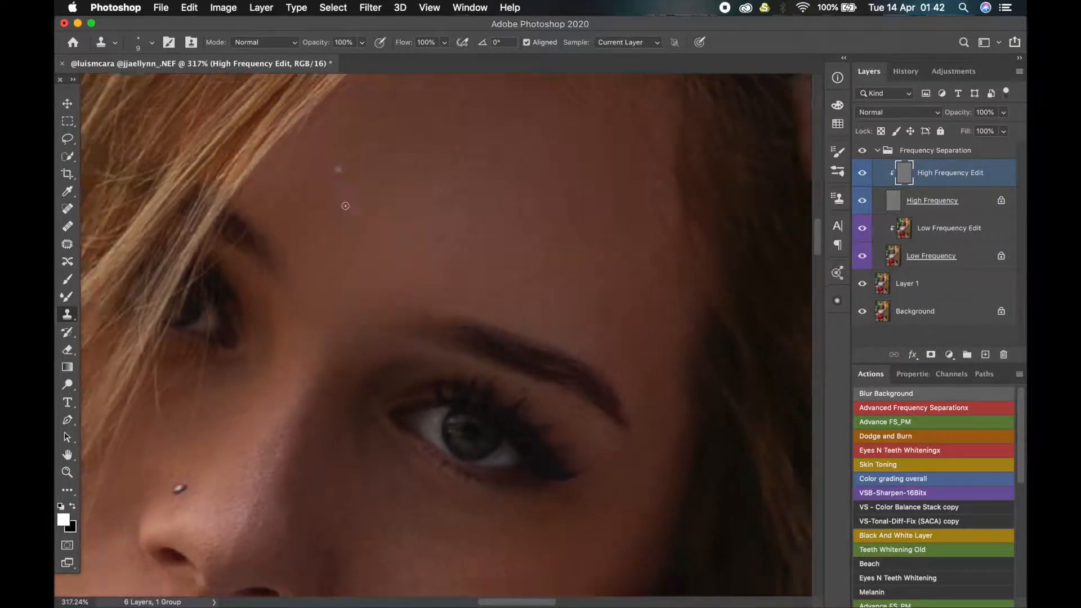
# Clone clean skin over the remaining marks on the nose bridge and lower forehead.
pyautogui.scroll(-5, 259, 345)
pyautogui.keyDown('alt'); pyautogui.click(286, 339); pyautogui.keyUp('alt')
pyautogui.moveTo(271, 345); pyautogui.dragTo(305, 344)
pyautogui.keyDown('alt'); pyautogui.click(345, 219); pyautogui.keyUp('alt')
pyautogui.click(352, 194)
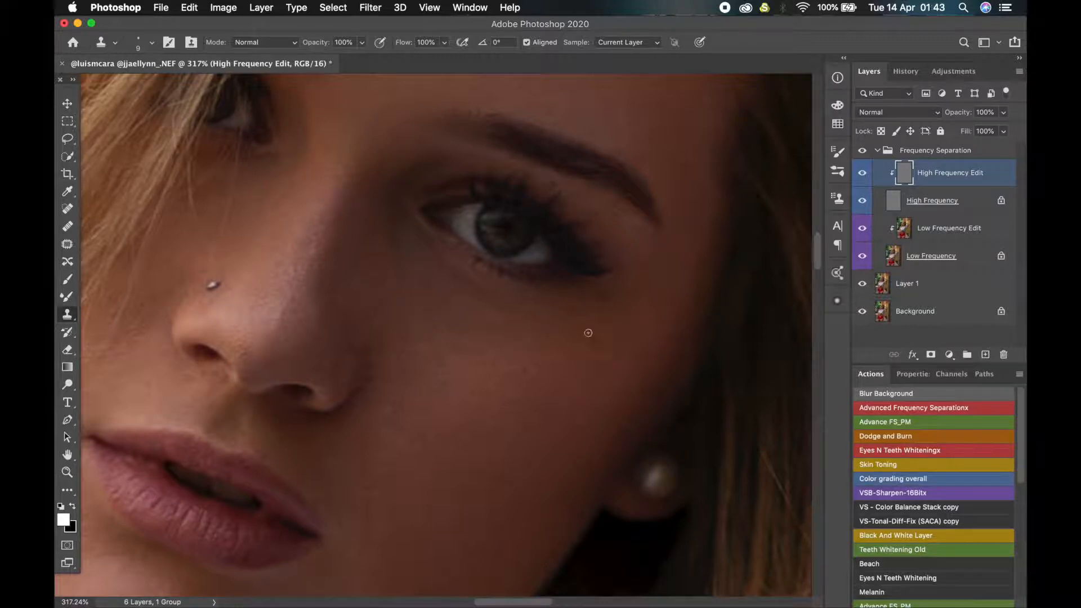
# Clone clean skin texture over the blemishes on the chin below the lips.
pyautogui.scroll(-3, 621, 430)
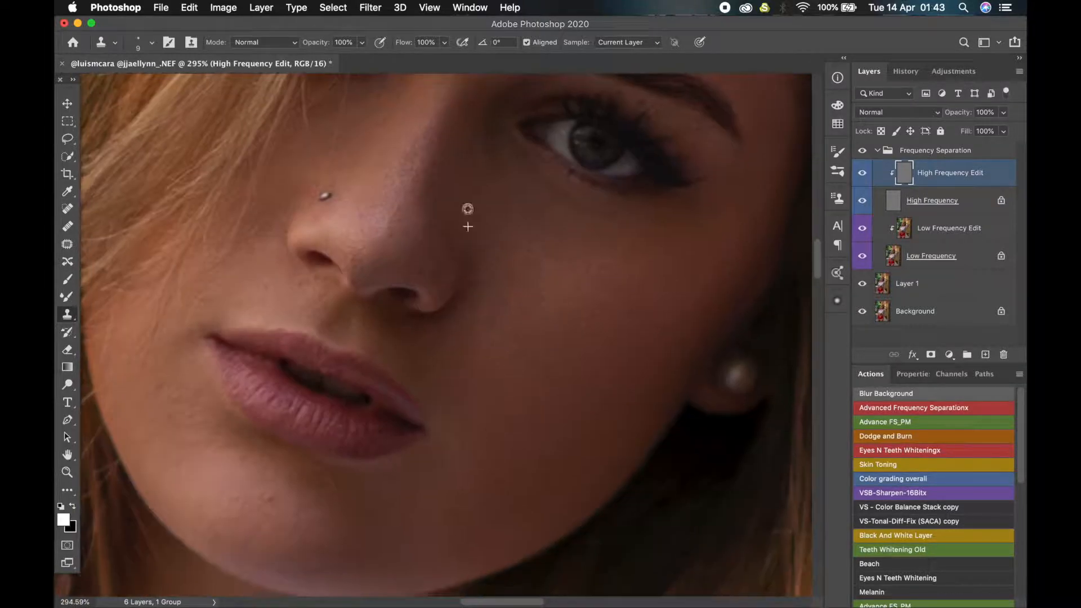
pyautogui.scroll(-3, 468, 226)
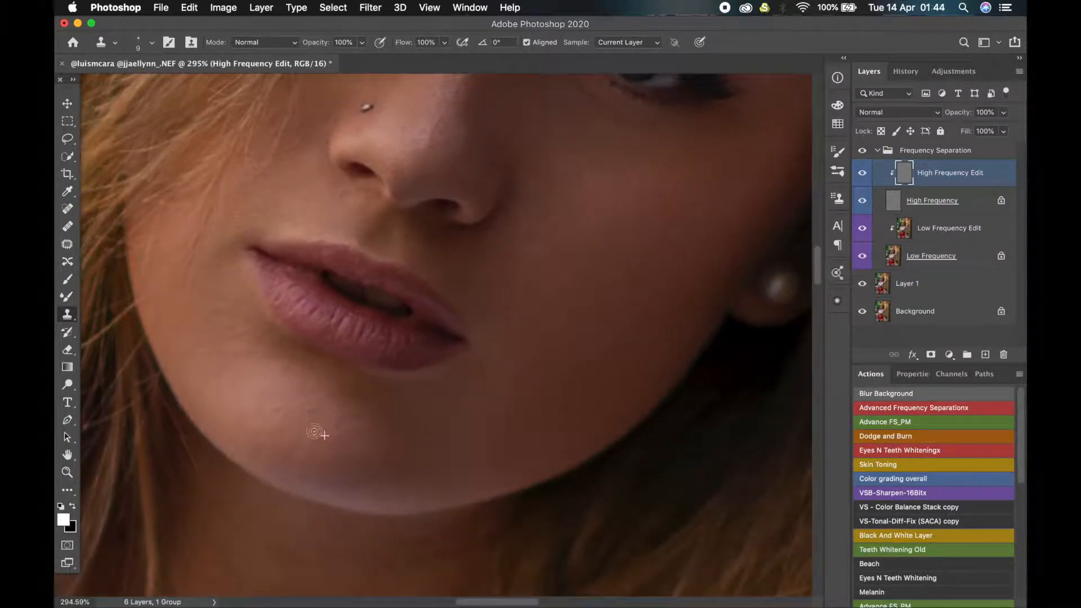
pyautogui.keyDown('alt'); pyautogui.click(359, 415); pyautogui.keyUp('alt')
pyautogui.click(346, 466)
pyautogui.moveTo(305, 198); pyautogui.dragTo(262, 367)
pyautogui.scroll(-5, 282, 372)
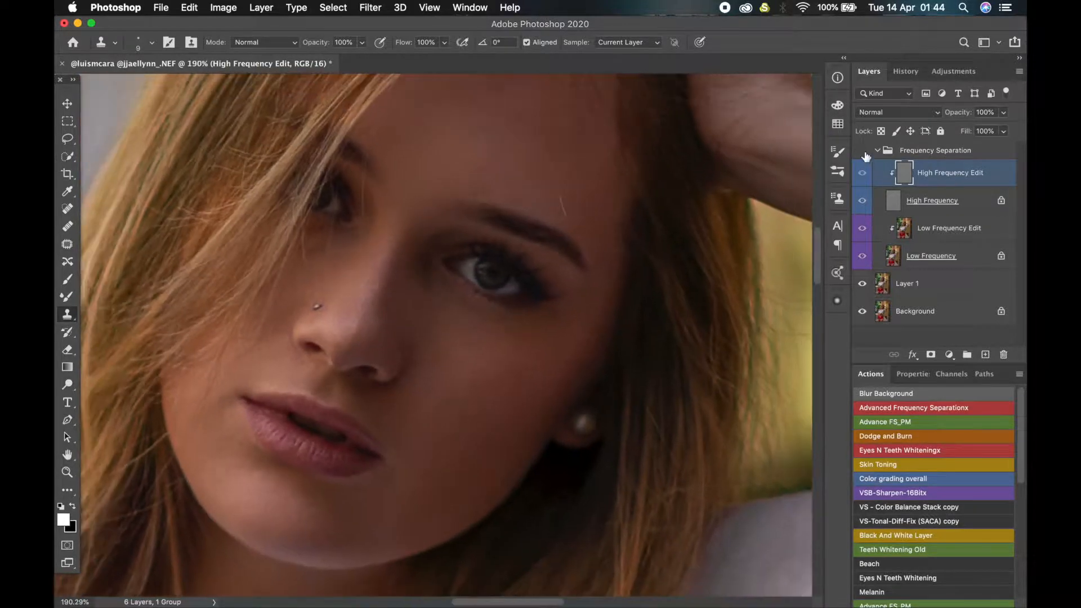
# Clean up the skin texture on the lowered arm with the Clone Stamp at size 30.
pyautogui.moveTo(702, 163); pyautogui.dragTo(174, 430)
pyautogui.moveTo(421, 416)
pyautogui.mouseDown()
pyautogui.moveTo(221, 200)
pyautogui.moveTo(115, 48)
pyautogui.mouseUp()
pyautogui.scroll(-5, 316, 379)
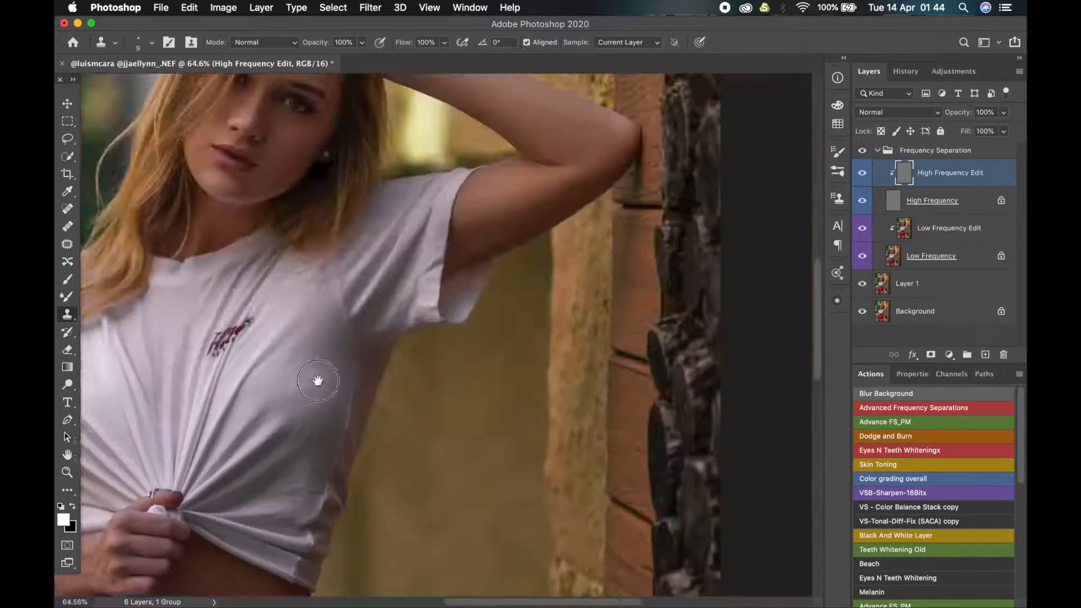
pyautogui.moveTo(315, 379); pyautogui.dragTo(551, 237)
pyautogui.scroll(5, 507, 271)
pyautogui.scroll(-1, 394, 338)
pyautogui.press(']')
pyautogui.press(']')
pyautogui.press(']')
pyautogui.press(']')
pyautogui.press(']')
pyautogui.scroll(3, 319, 169)
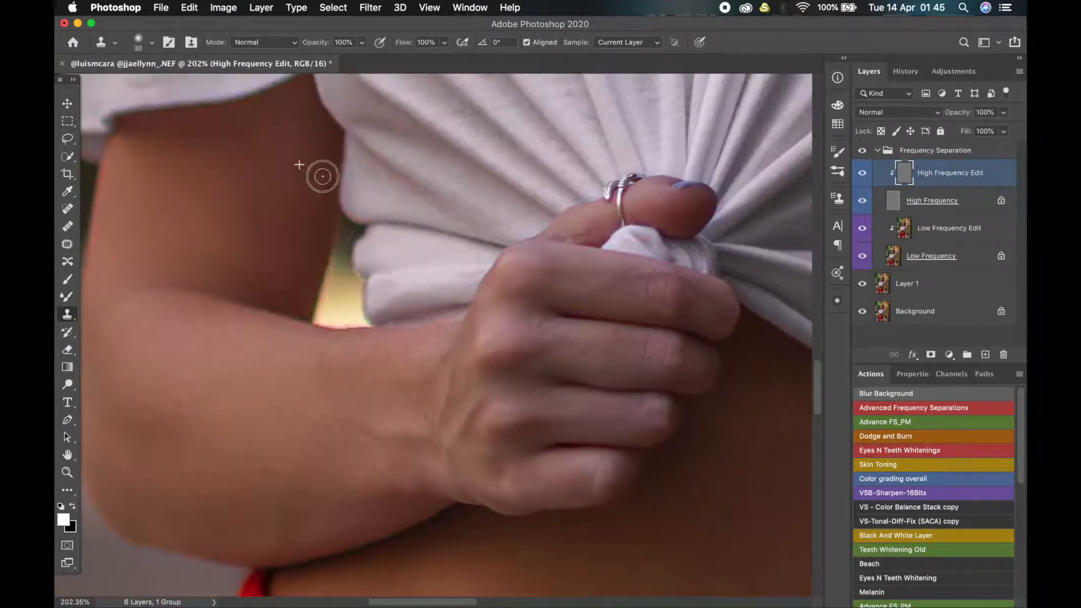
pyautogui.scroll(-3, 288, 183)
# Clone clean skin texture over the marks on the midriff and thighs with the size 30 Clone Stamp.
pyautogui.moveTo(420, 453); pyautogui.dragTo(338, 246)
pyautogui.keyDown('alt'); pyautogui.click(796, 427); pyautogui.keyUp('alt')
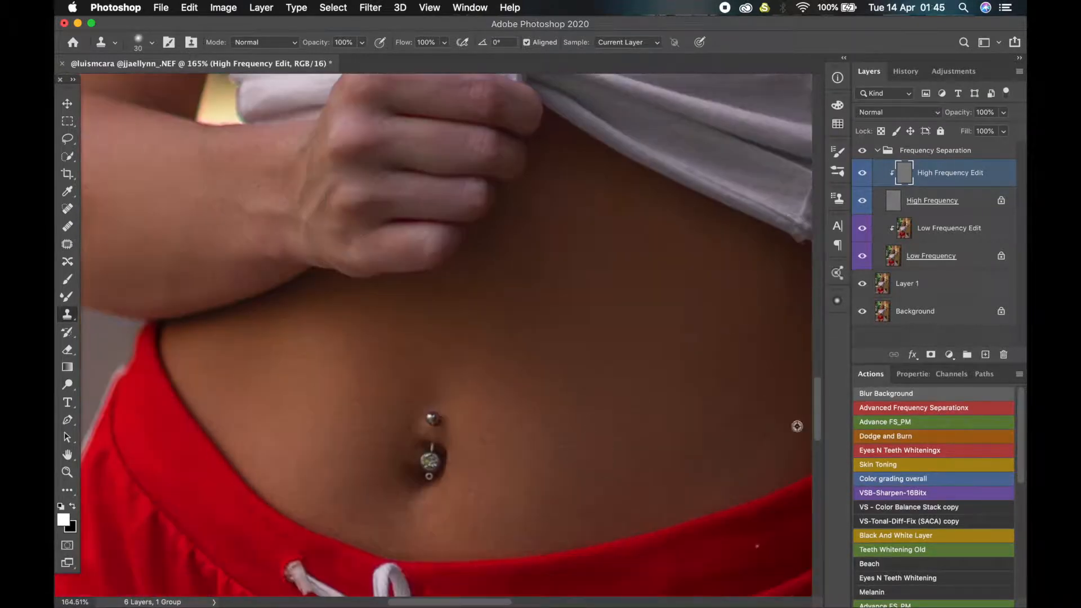
pyautogui.moveTo(796, 427); pyautogui.dragTo(707, 338)
pyautogui.click(670, 461)
pyautogui.moveTo(619, 551); pyautogui.dragTo(556, 210)
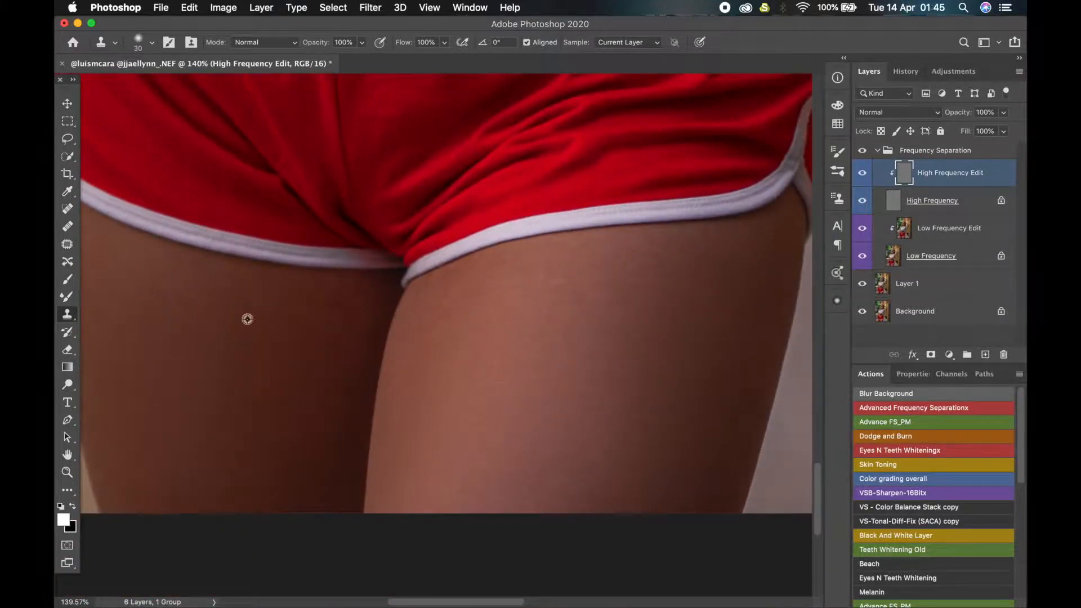
# Check the full image by toggling the Frequency Separation group's visibility, and collapse the group.
pyautogui.scroll(-5, 248, 316)
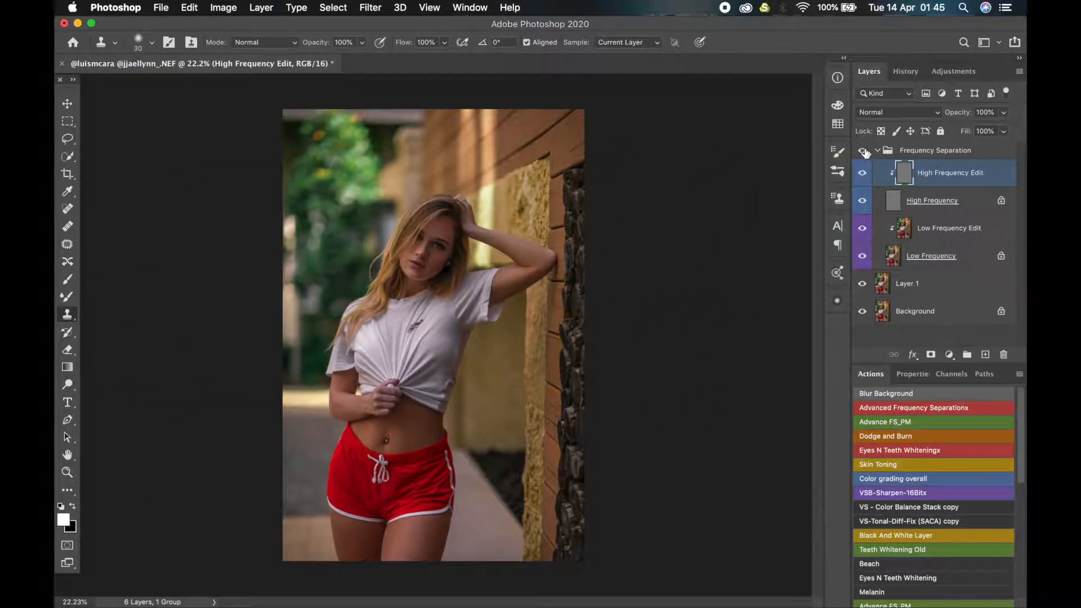
pyautogui.click(863, 151)
pyautogui.click(877, 152)
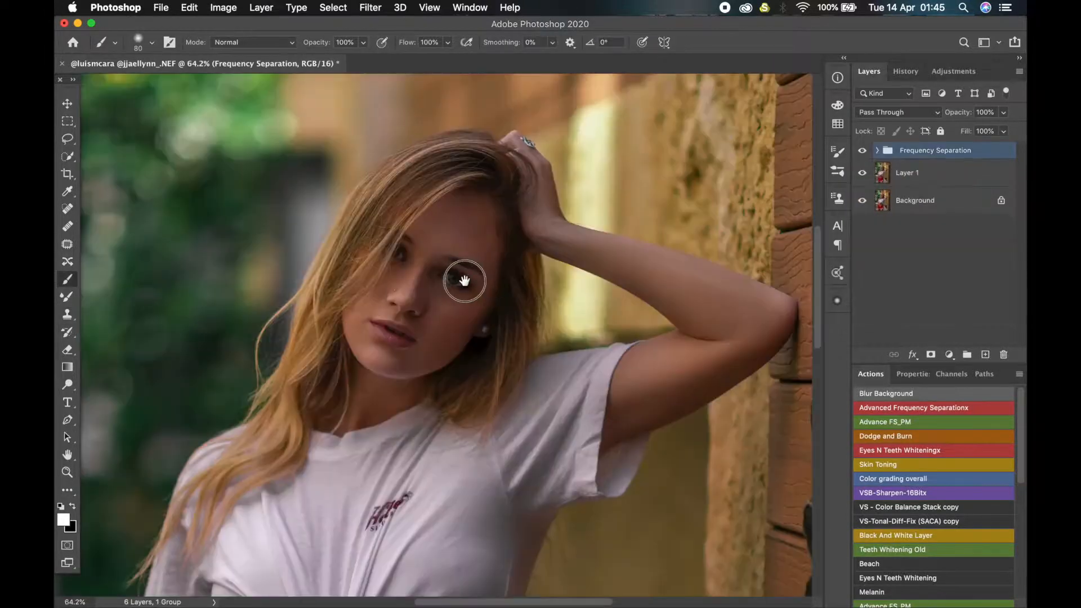
# Compare the face and raised arm before and after retouching by toggling the Frequency Separation group's visibility.
pyautogui.hscroll(2, 461, 281)
pyautogui.press('[')
pyautogui.press('[')
pyautogui.press('[')
pyautogui.press('[')
pyautogui.press('[')
pyautogui.press('[')
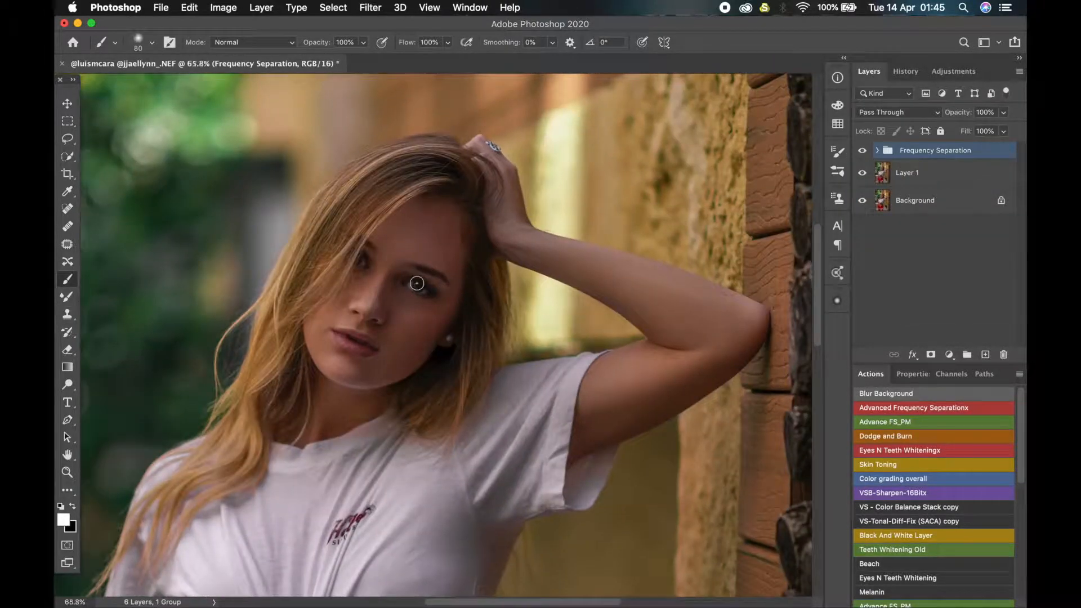
pyautogui.scroll(1, 417, 283)
pyautogui.click(863, 152)
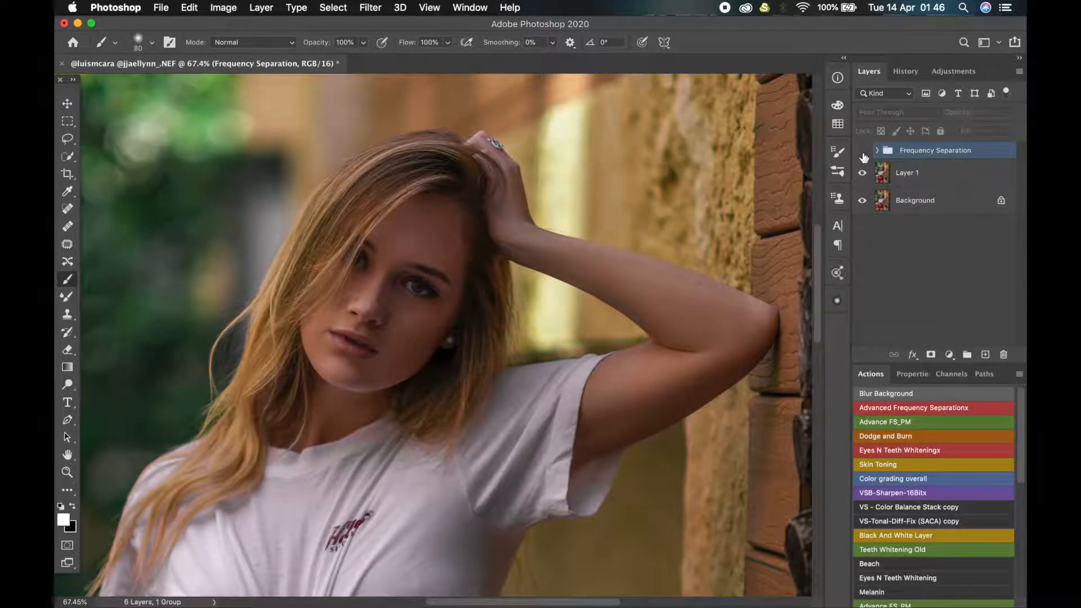
pyautogui.click(864, 153)
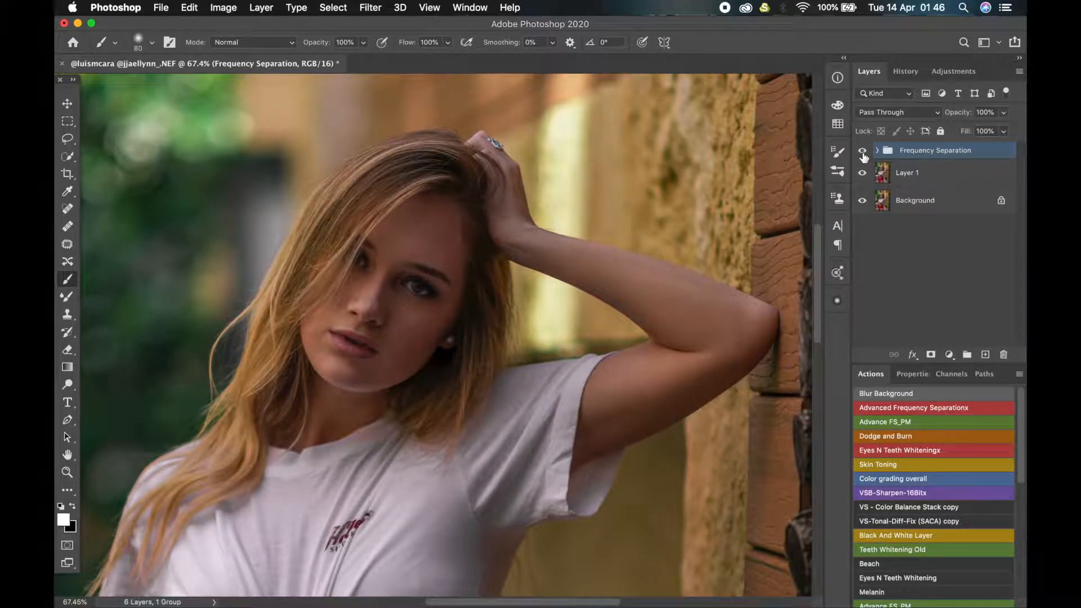
pyautogui.scroll(-1, 396, 370)
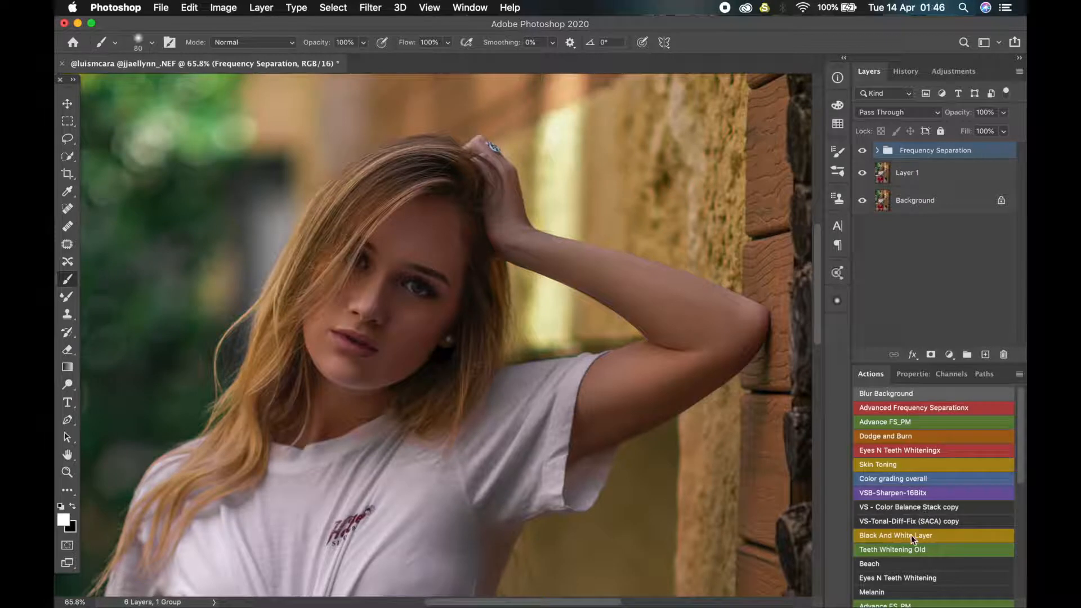
# Run the Dodge and Burn action and review the Black & White settings of the D&B Helper layer.
pyautogui.scroll(-3, 916, 501)
pyautogui.scroll(3, 918, 494)
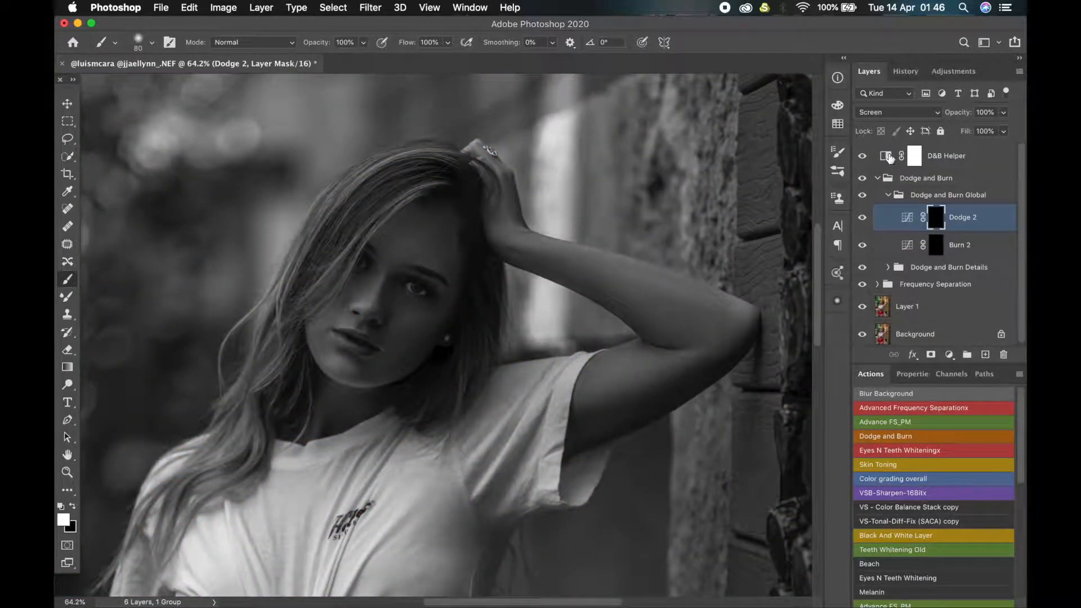
pyautogui.click(909, 375)
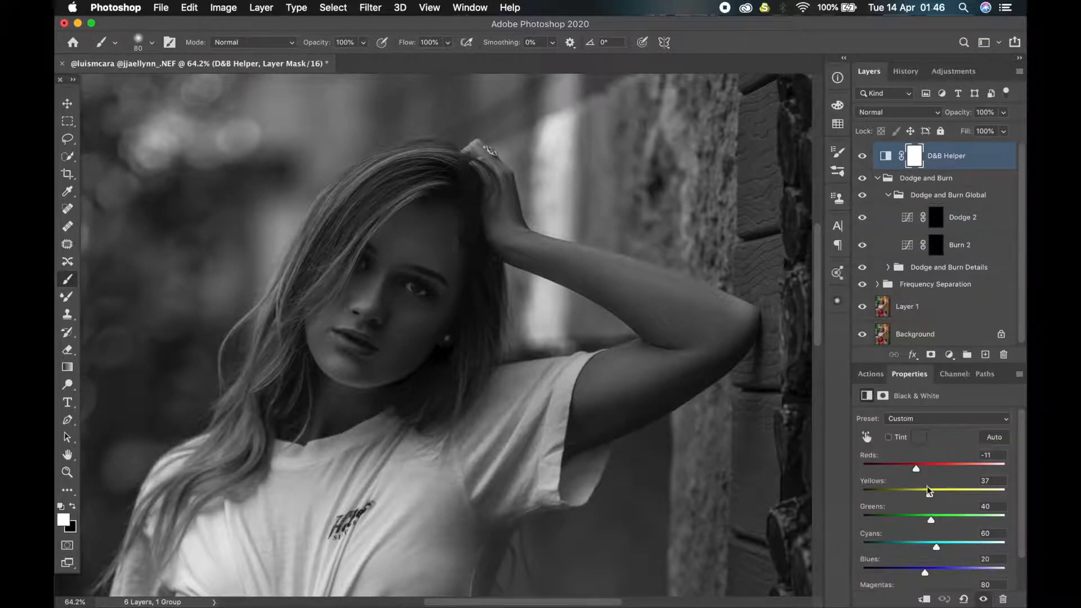
pyautogui.scroll(-3, 928, 490)
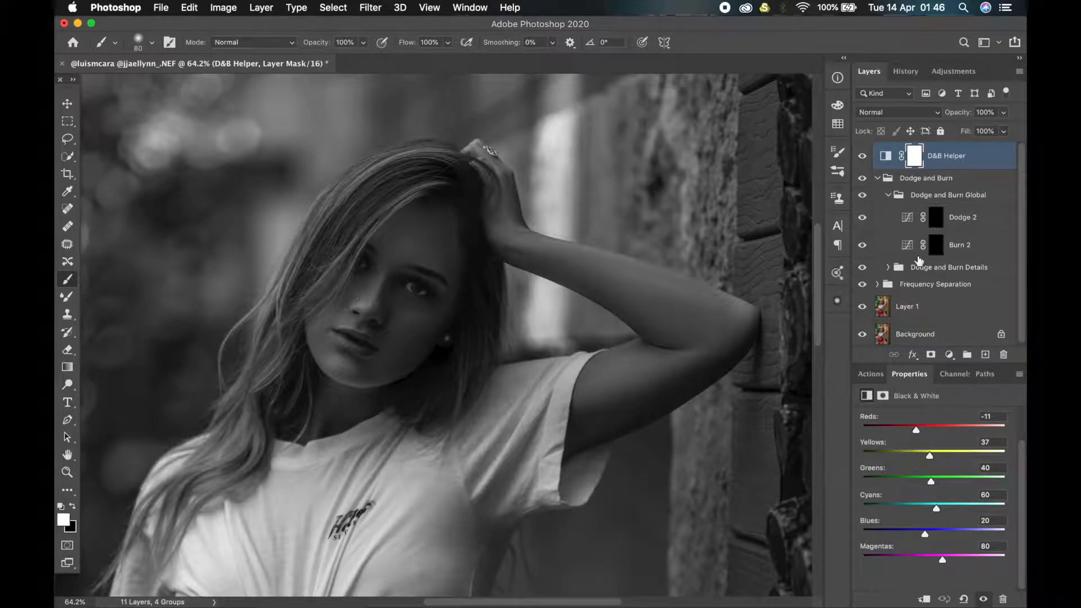
pyautogui.scroll(1, 419, 330)
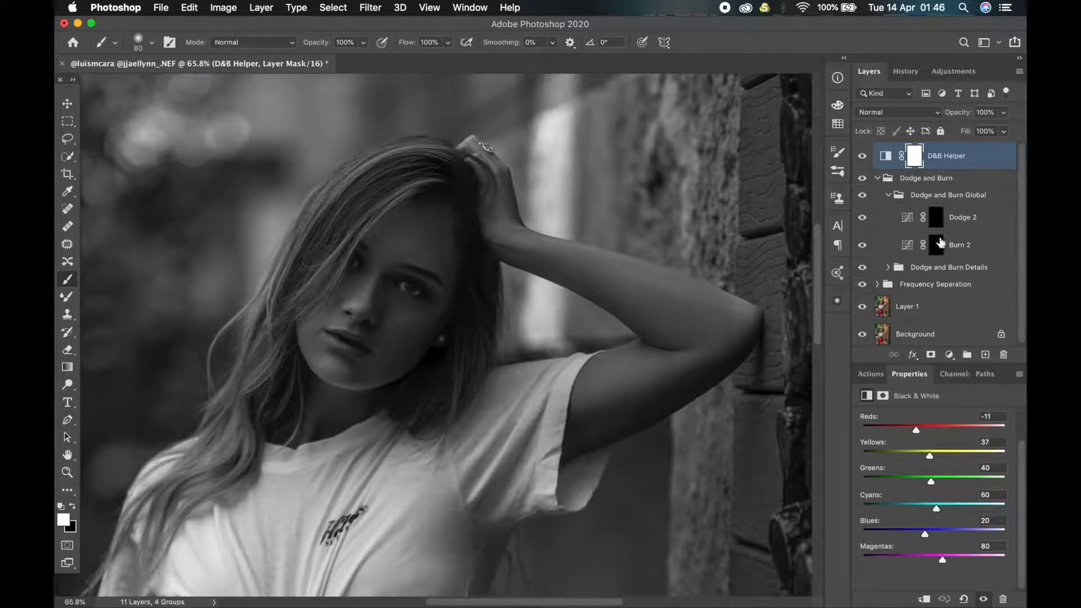
# Set the brush flow to 1% and brighten the highlights on the face by painting white on the Dodge 2 mask.
pyautogui.click(937, 220)
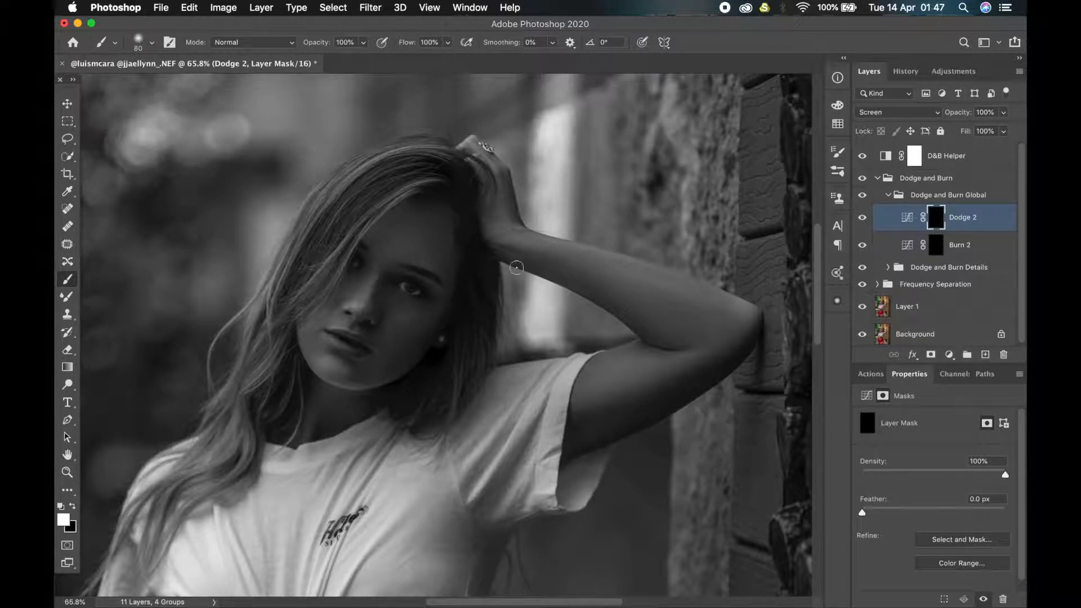
pyautogui.moveTo(410, 47); pyautogui.dragTo(310, 69)
pyautogui.scroll(3, 338, 257)
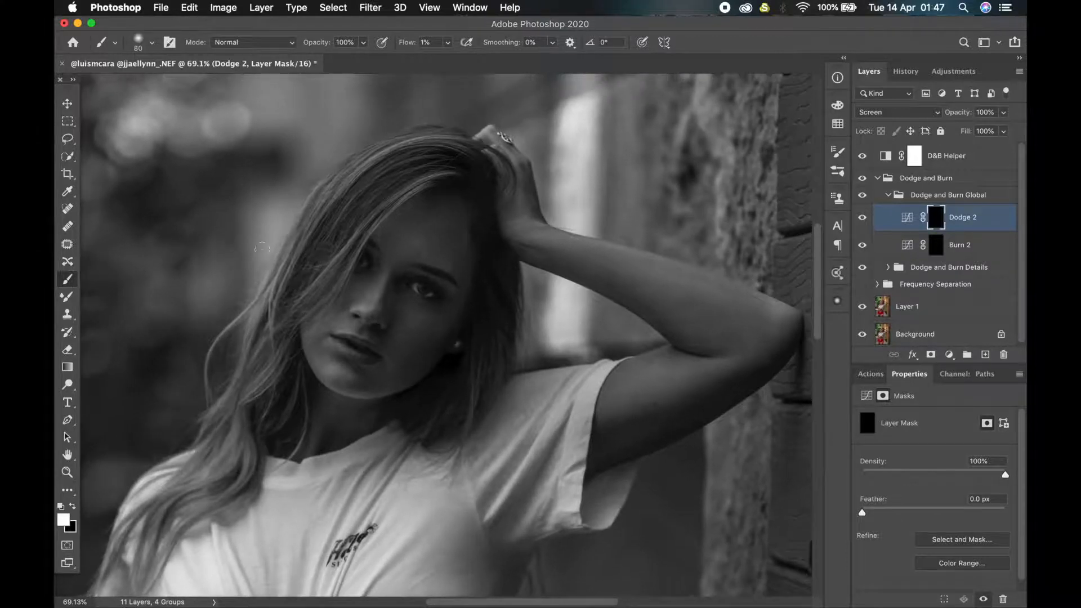
pyautogui.press(']')
pyautogui.press(']')
pyautogui.press(']')
pyautogui.press(']')
pyautogui.moveTo(402, 252); pyautogui.dragTo(373, 312)
pyautogui.press('[')
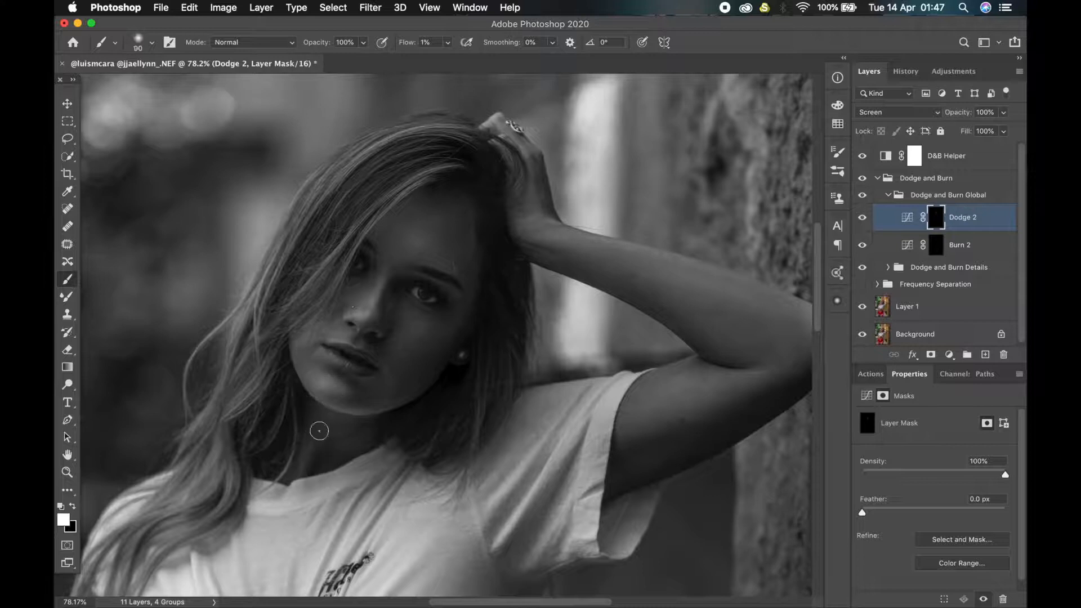
pyautogui.press('[')
pyautogui.press('[')
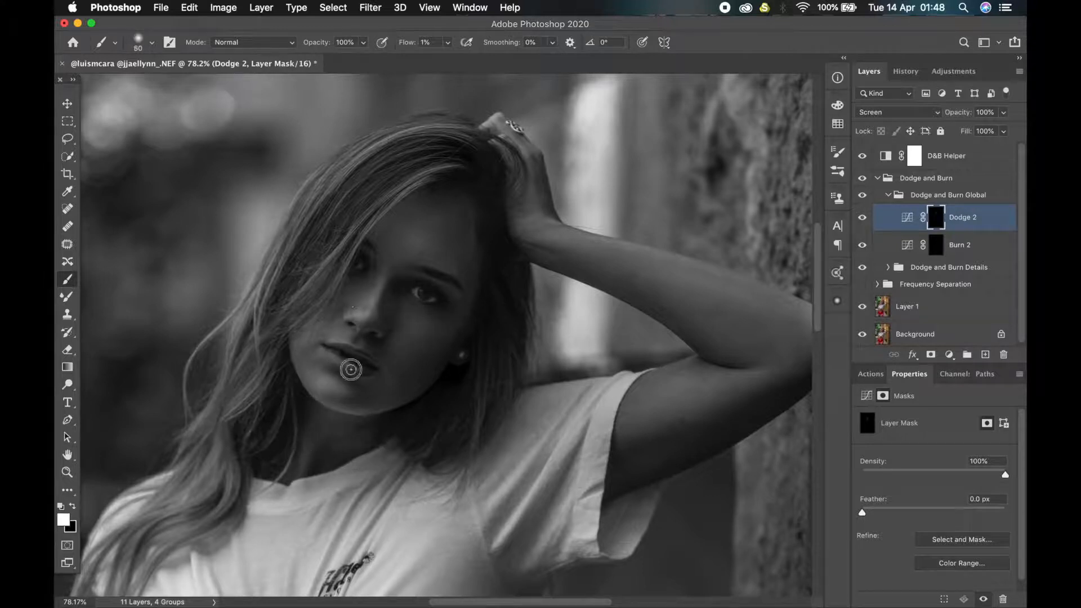
# Darken the shadows along the forehead and chin on the Burn 2 mask with a brush of about 125.
pyautogui.hotkey('alt', '[')
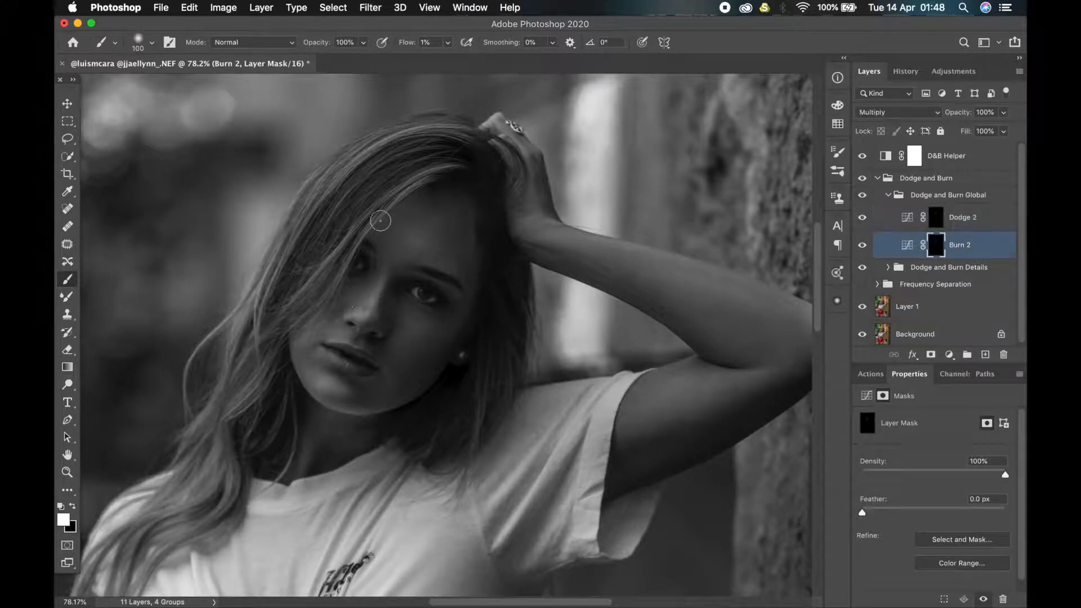
pyautogui.press(']')
pyautogui.press(']')
pyautogui.press(']')
pyautogui.press(']')
pyautogui.press(']')
pyautogui.press(']')
pyautogui.press(']')
pyautogui.press(']')
pyautogui.press(']')
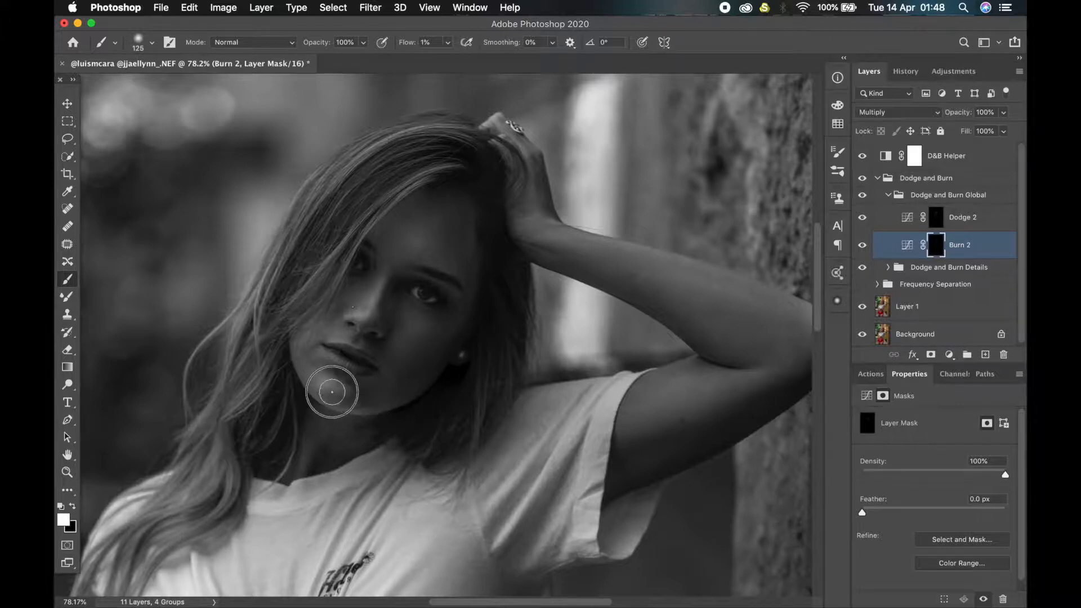
# Burn the finer shadows along and below the nose on the Burn 2 mask with a smaller brush of about 50.
pyautogui.press('[')
pyautogui.press('[')
pyautogui.press('[')
pyautogui.press('[')
pyautogui.press('[')
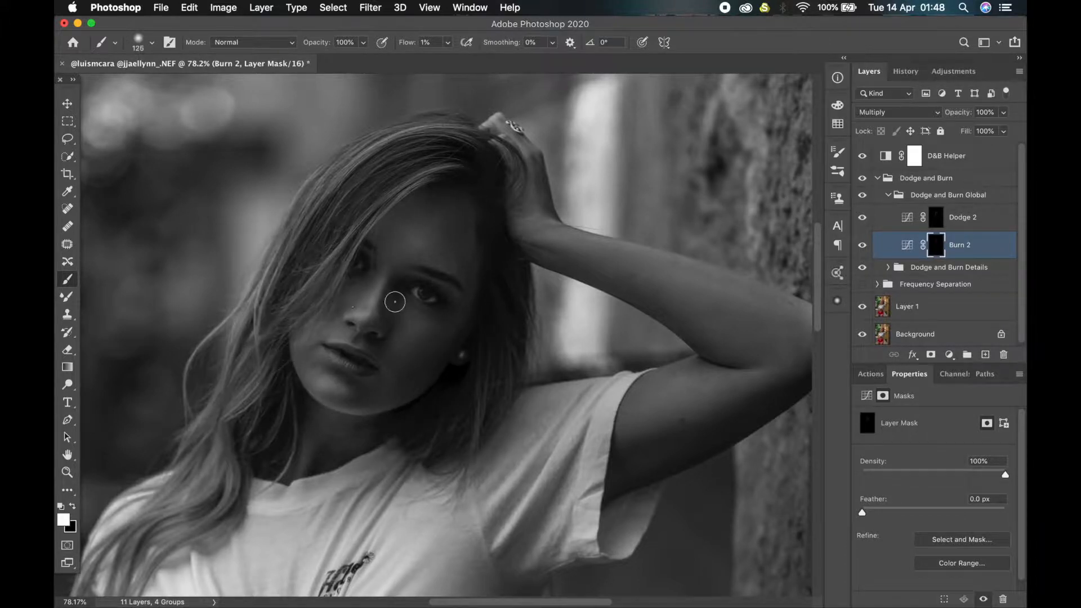
pyautogui.scroll(2, 386, 293)
pyautogui.press('[')
pyautogui.press('[')
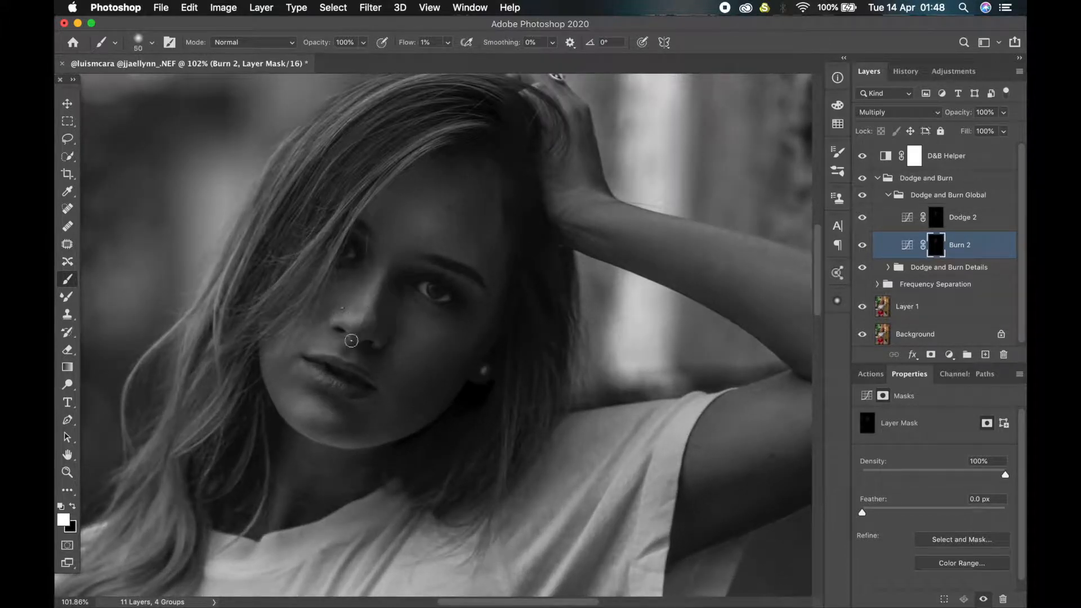
pyautogui.scroll(1, 437, 225)
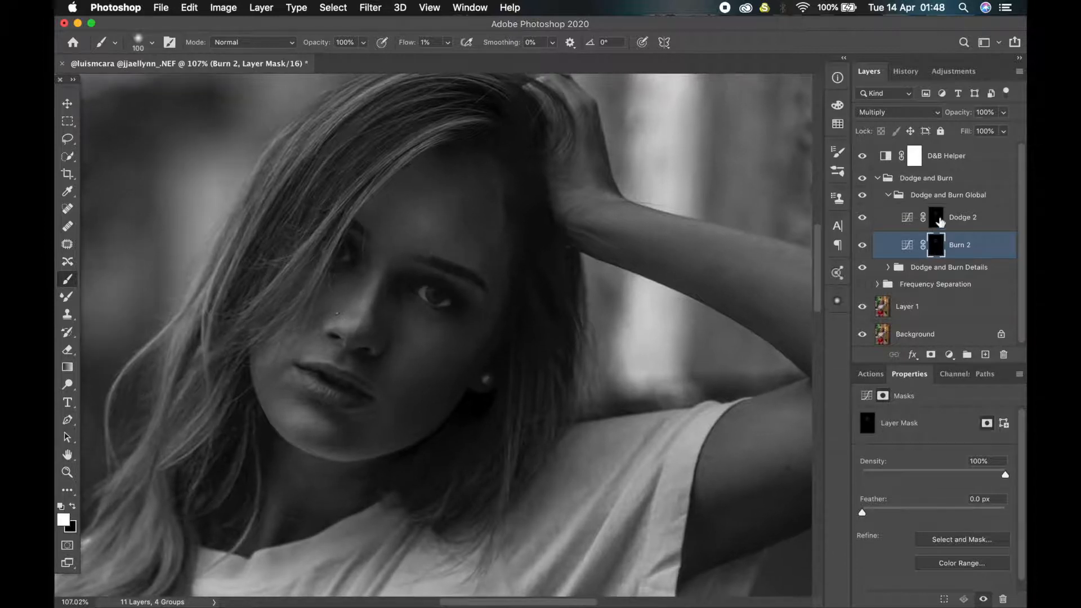
# Brighten broader areas on the Dodge 2 mask with a size 300 brush and compare by toggling that layer's visibility.
pyautogui.click(937, 220)
pyautogui.press(']')
pyautogui.press(']')
pyautogui.press(']')
pyautogui.press(']')
pyautogui.press(']')
pyautogui.press(']')
pyautogui.press(']')
pyautogui.press(']')
pyautogui.click(863, 218)
pyautogui.click(863, 218)
pyautogui.scroll(-2, 615, 270)
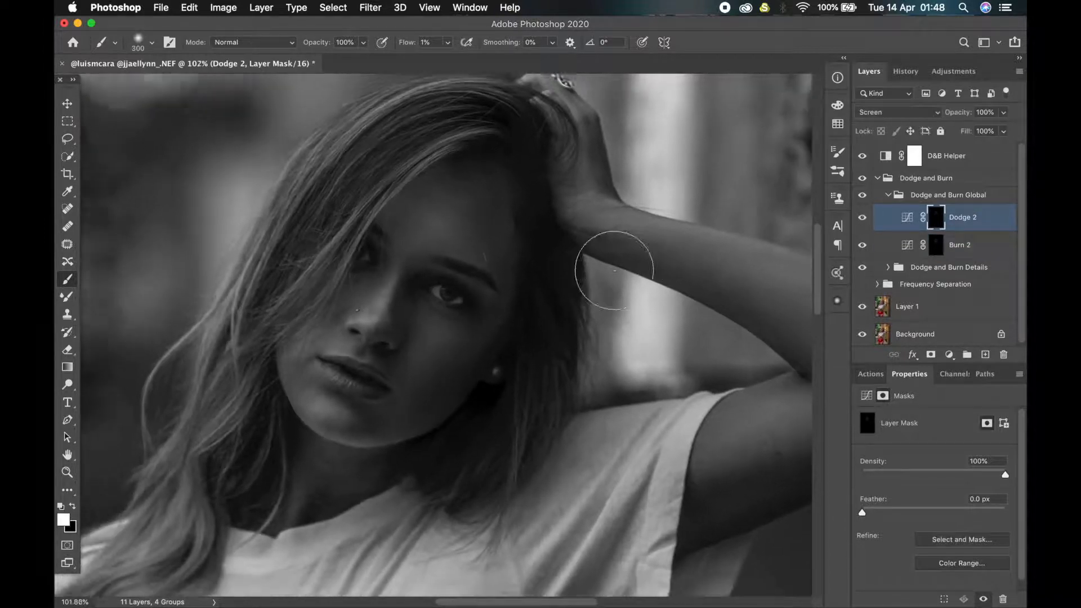
# Deepen the shading around the mouth on the Burn 2 mask, ending with a size 50 brush on the lips.
pyautogui.scroll(1, 706, 348)
pyautogui.click(936, 245)
pyautogui.press(']')
pyautogui.press(']')
pyautogui.press(']')
pyautogui.press(']')
pyautogui.press(']')
pyautogui.press(']')
pyautogui.press(']')
pyautogui.press(']')
pyautogui.press(']')
pyautogui.press(']')
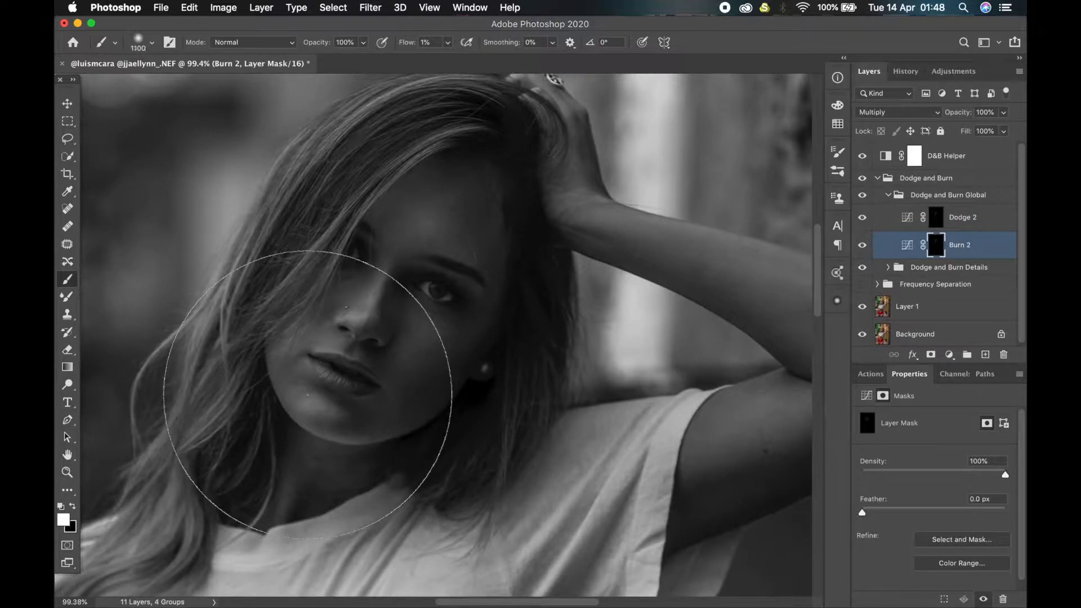
pyautogui.press('[')
pyautogui.press('[')
pyautogui.press('[')
pyautogui.press('[')
pyautogui.press('[')
pyautogui.press('[')
pyautogui.press('[')
pyautogui.press('[')
pyautogui.press('[')
pyautogui.press('[')
pyautogui.press('[')
pyautogui.press('[')
pyautogui.press('[')
pyautogui.press('[')
pyautogui.press('[')
pyautogui.press('[')
pyautogui.press('[')
pyautogui.press('[')
pyautogui.press('[')
pyautogui.press('[')
pyautogui.press('[')
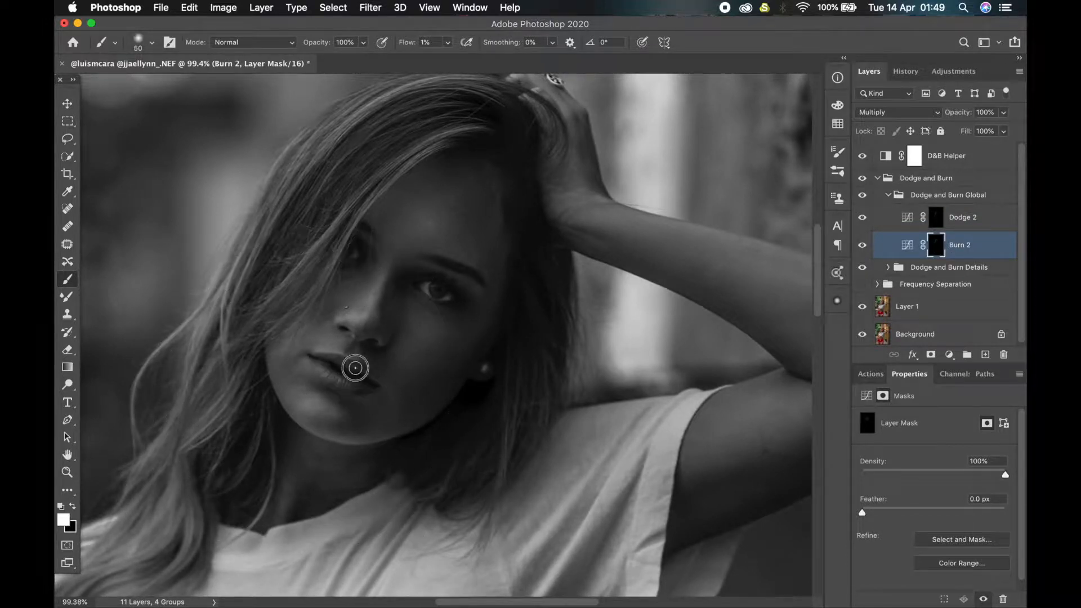
# Brighten the raised hand and arm on the Dodge 2 mask with brush sizes between about 150 and 300.
pyautogui.scroll(-2, 355, 367)
pyautogui.hotkey('alt', ']')
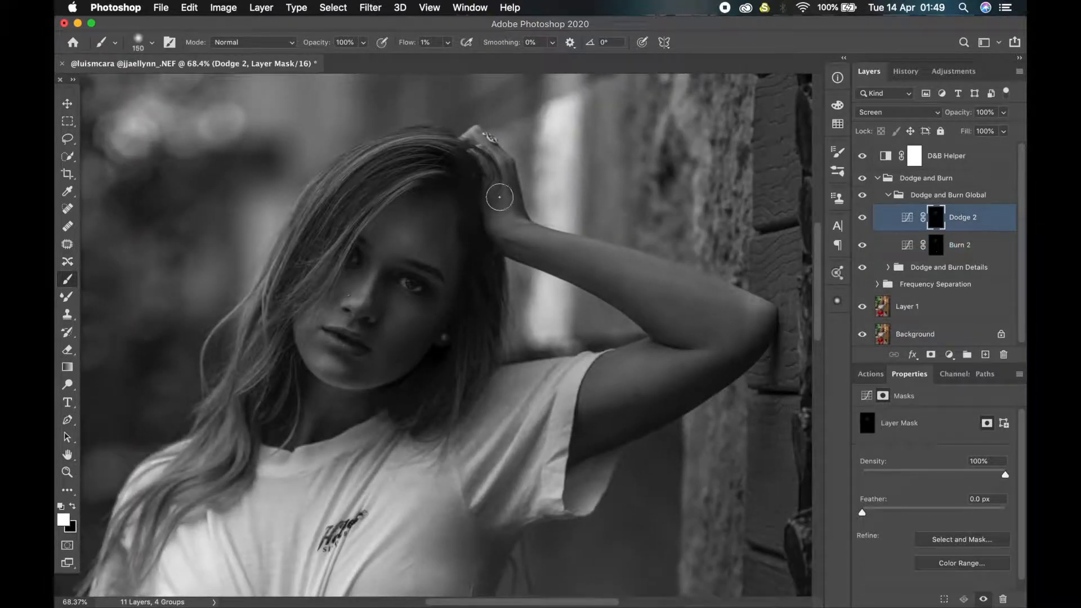
pyautogui.press(']')
pyautogui.press(']')
pyautogui.press(']')
pyautogui.press(']')
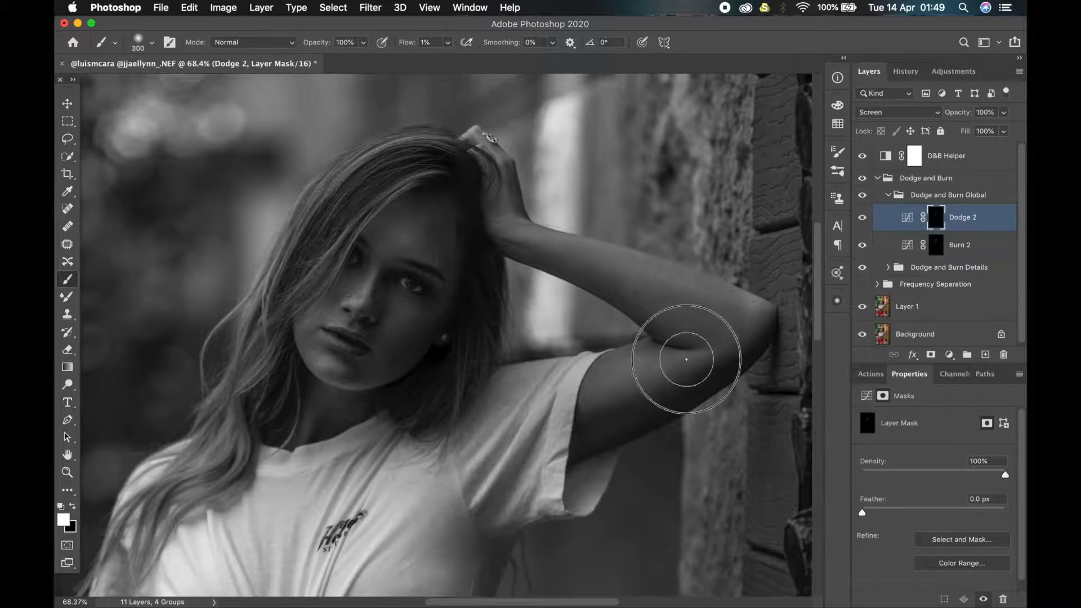
pyautogui.press('[')
pyautogui.press('[')
pyautogui.press('[')
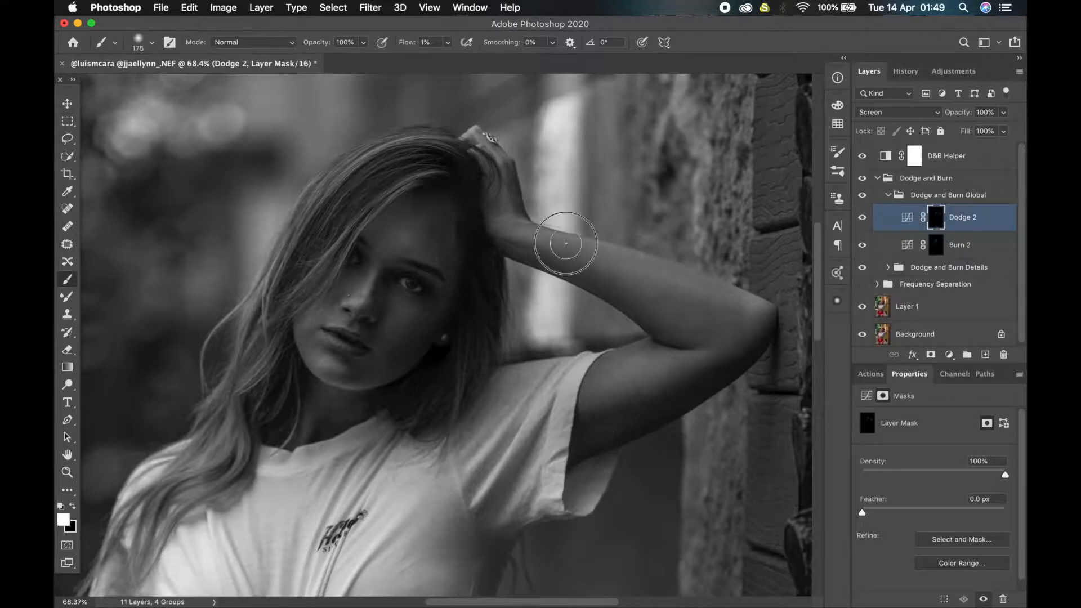
pyautogui.press('[')
pyautogui.press('[')
pyautogui.press('[')
pyautogui.press('[')
pyautogui.press('[')
# Darken the shadows on the raised wrist and arm on the Burn 2 mask, starting with a size 150 brush.
pyautogui.click(938, 250)
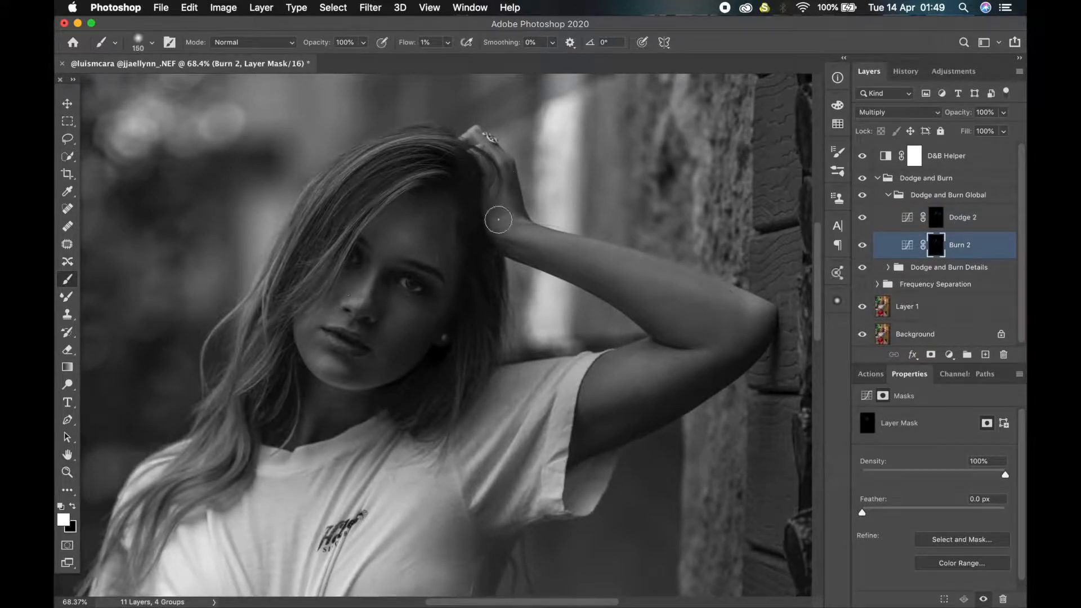
pyautogui.press(']')
pyautogui.press(']')
pyautogui.press(']')
pyautogui.press(']')
pyautogui.press(']')
pyautogui.press(']')
pyautogui.press(']')
# Burn the shadows on the lowered forearm with a size 250 brush and on the hand with size 100.
pyautogui.scroll(-10, 467, 327)
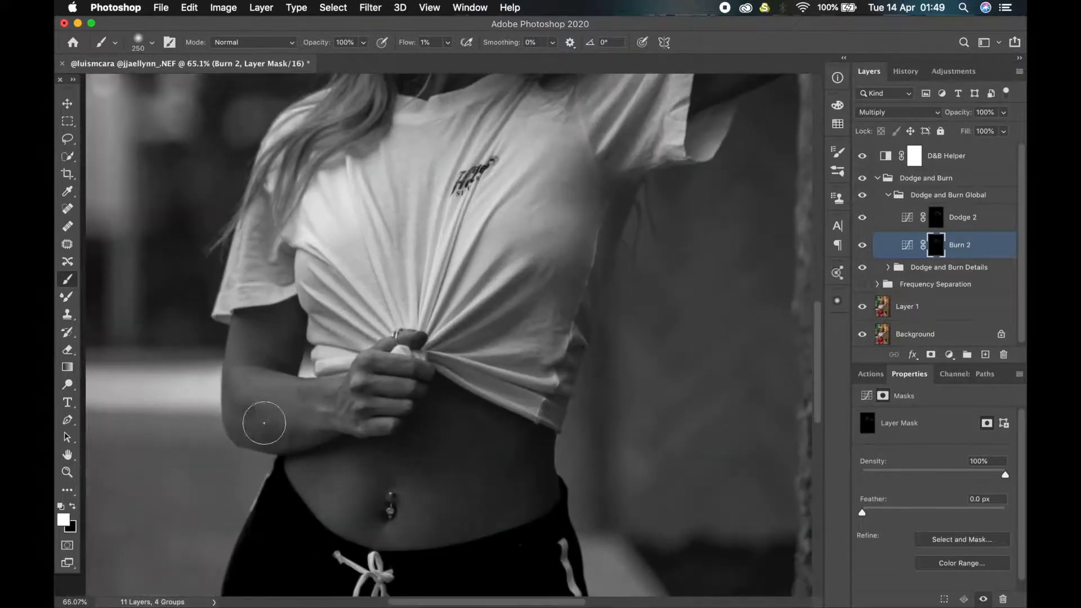
pyautogui.press('[')
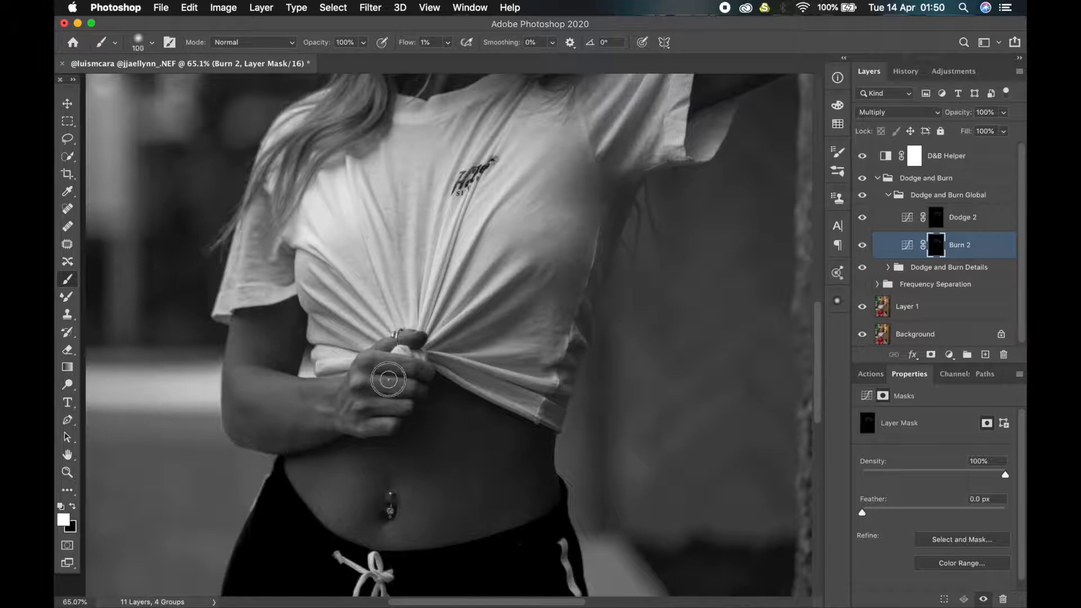
pyautogui.press('[')
pyautogui.press('[')
pyautogui.press('[')
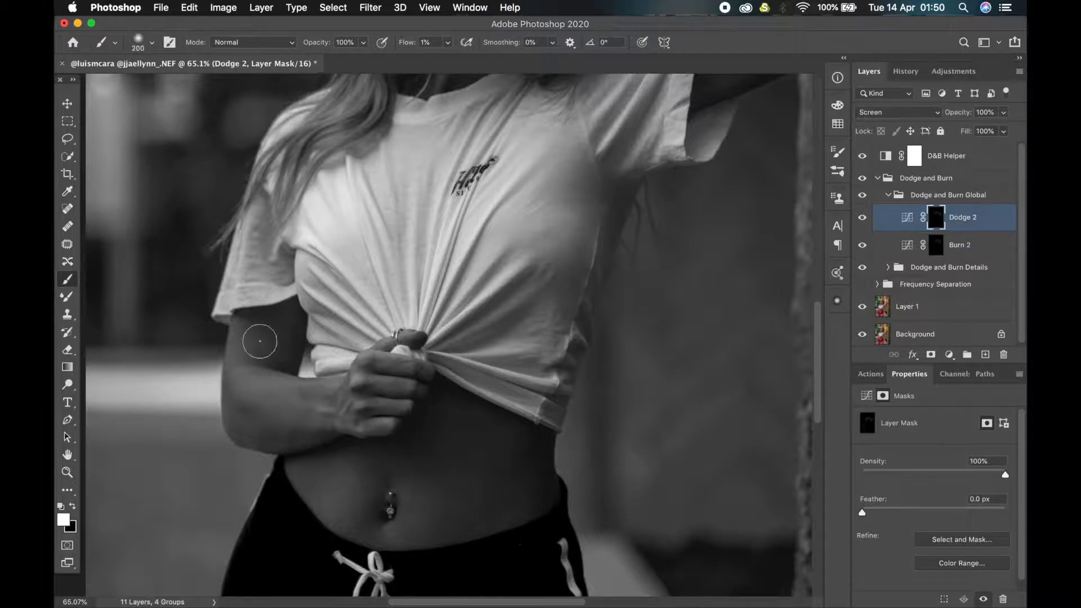
# Brighten the lowered arm and the midriff around the navel on the Dodge 2 mask with a size 200 brush.
pyautogui.hotkey('alt', ']')
pyautogui.press(']')
pyautogui.press(']')
pyautogui.press(']')
pyautogui.press(']')
pyautogui.press(']')
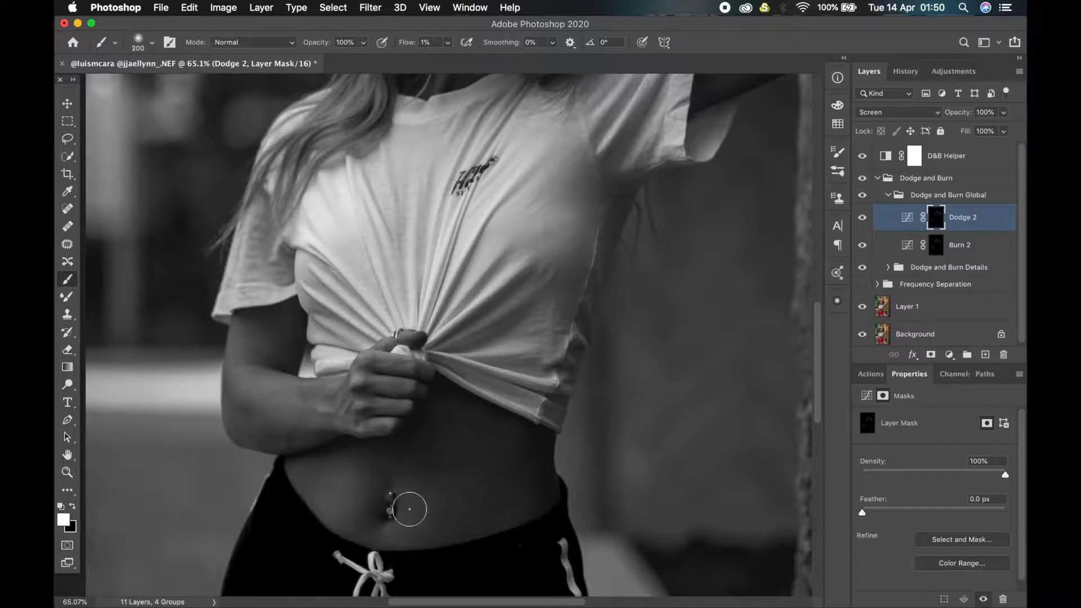
# Darken the contours of the midriff and waist on the Burn 2 mask with a size 300 brush.
pyautogui.hotkey('alt', '[')
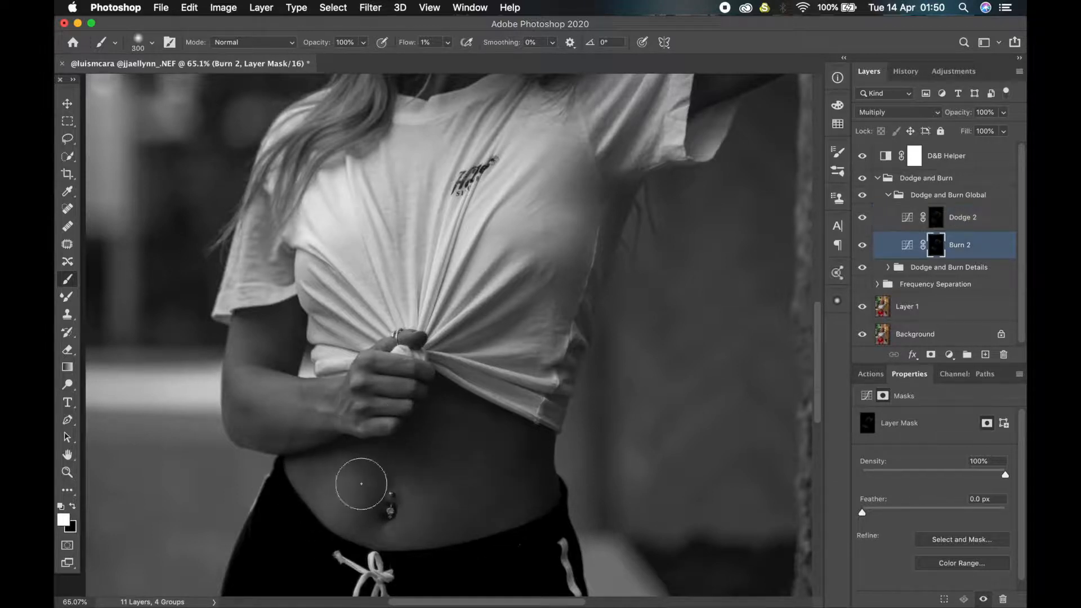
pyautogui.press(']')
pyautogui.press(']')
pyautogui.press(']')
pyautogui.press('[')
pyautogui.press('[')
pyautogui.press('[')
pyautogui.scroll(-5, 529, 456)
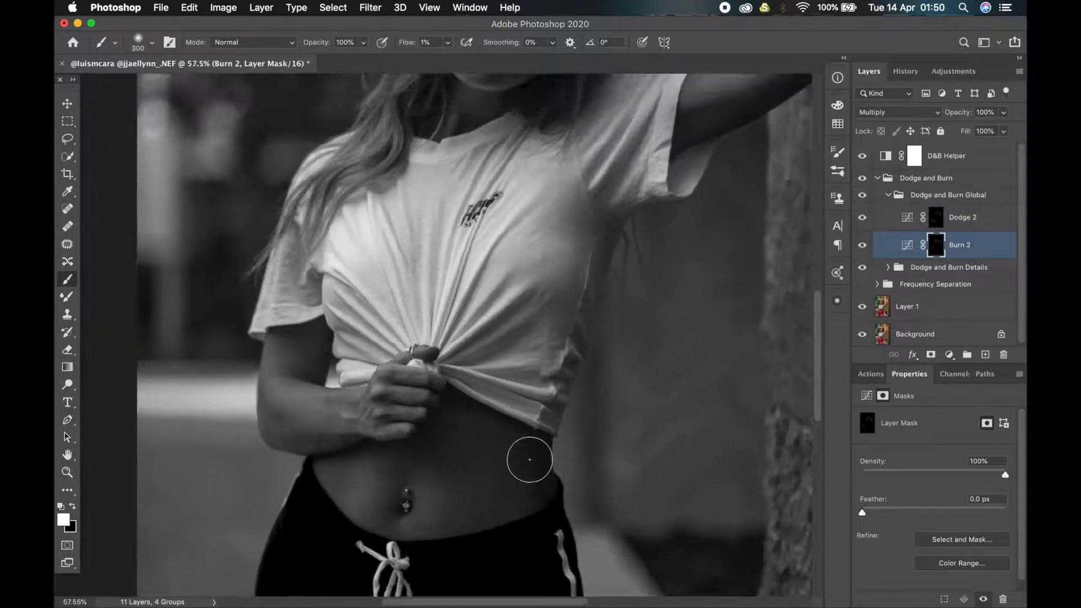
# Switch between the Dodge 2 and Burn 2 masks to shade the torso, using a size 500 brush for burning.
pyautogui.hotkey('alt', ']')
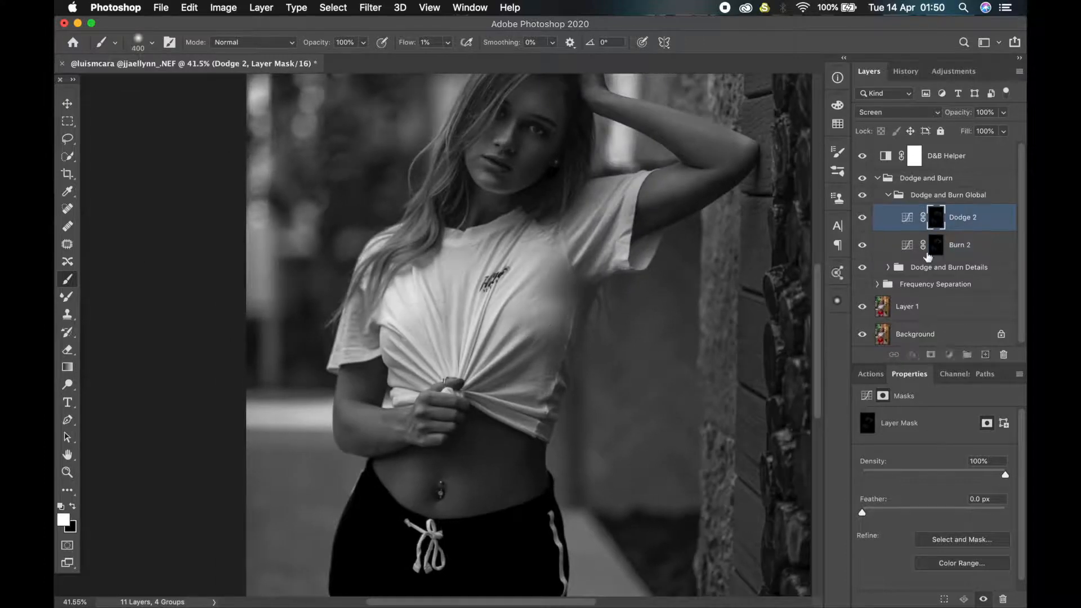
pyautogui.hotkey('alt', '[')
pyautogui.press(']')
pyautogui.press(']')
pyautogui.press(']')
pyautogui.press(']')
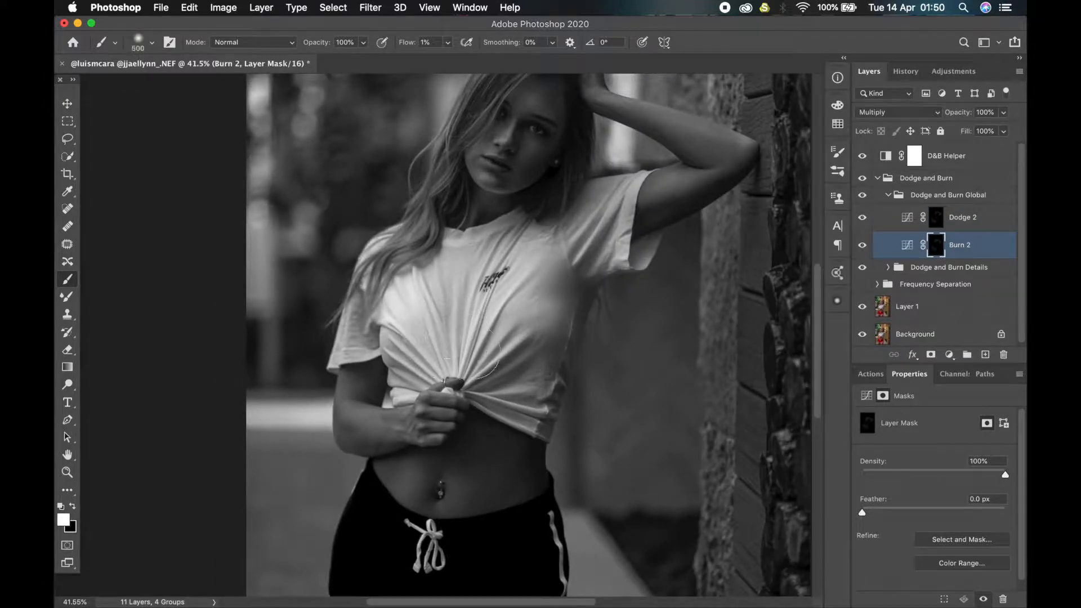
# Dodge and burn the lower body, shading the thighs on the Burn 2 mask with the size 500 brush.
pyautogui.scroll(-5, 495, 481)
pyautogui.scroll(-1, 420, 451)
pyautogui.press('[')
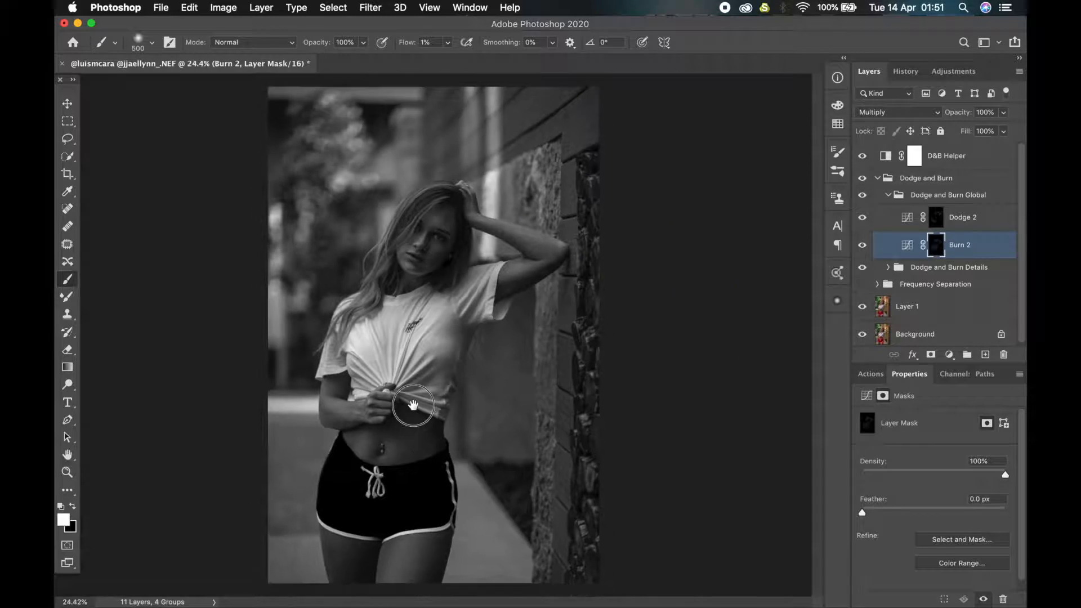
pyautogui.hotkey('alt', ']')
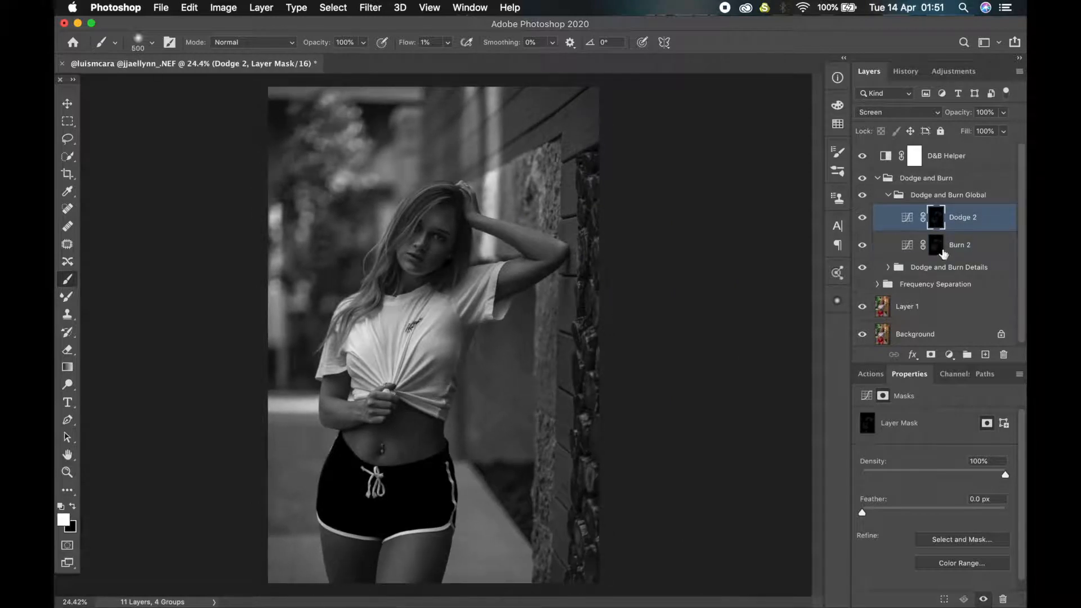
pyautogui.hotkey('alt', '[')
pyautogui.press(']')
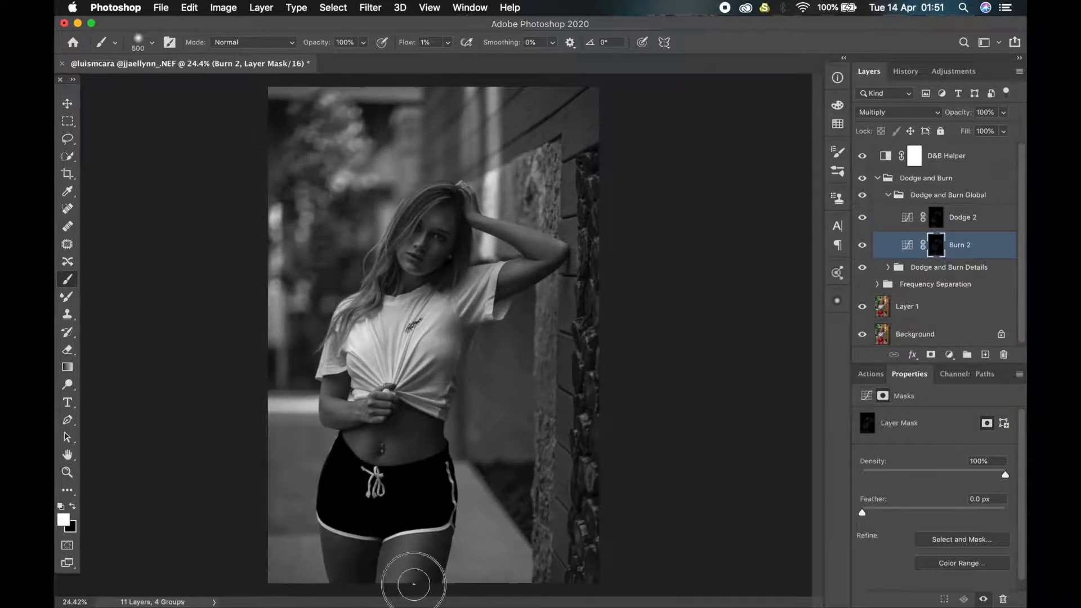
# Hide the D&B Helper layer to check the global dodge and burn in color.
pyautogui.scroll(5, 429, 248)
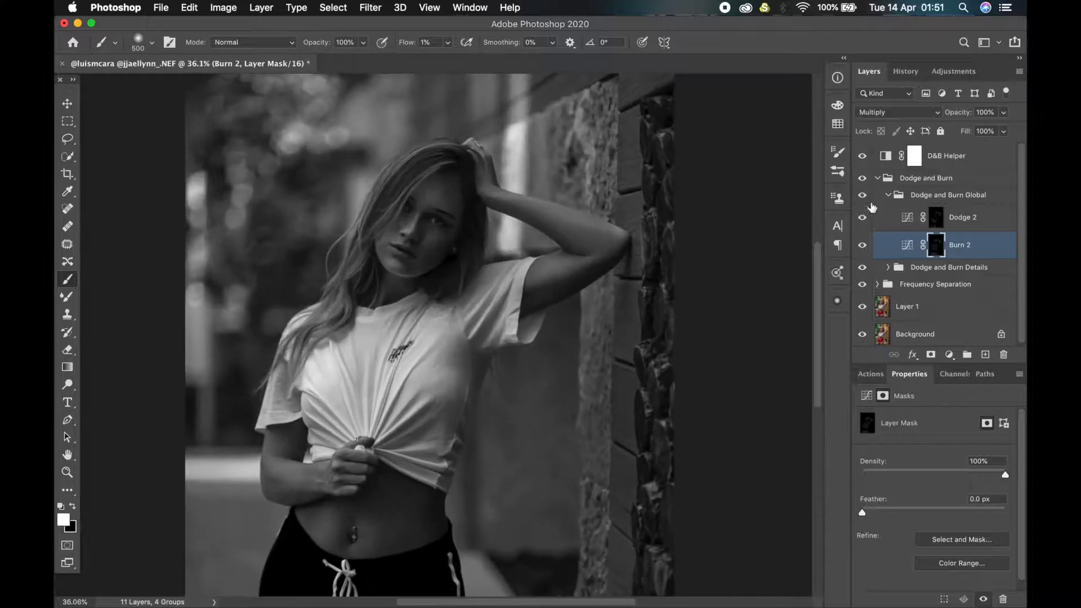
pyautogui.click(863, 196)
pyautogui.click(952, 152)
pyautogui.click(863, 157)
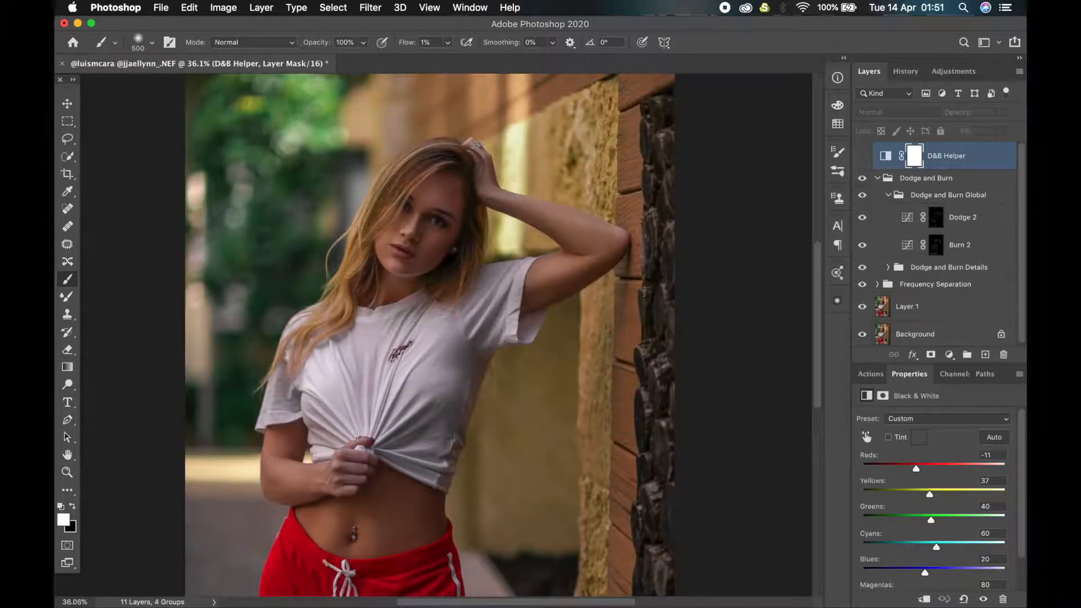
pyautogui.scroll(-1, 411, 324)
pyautogui.scroll(3, 414, 322)
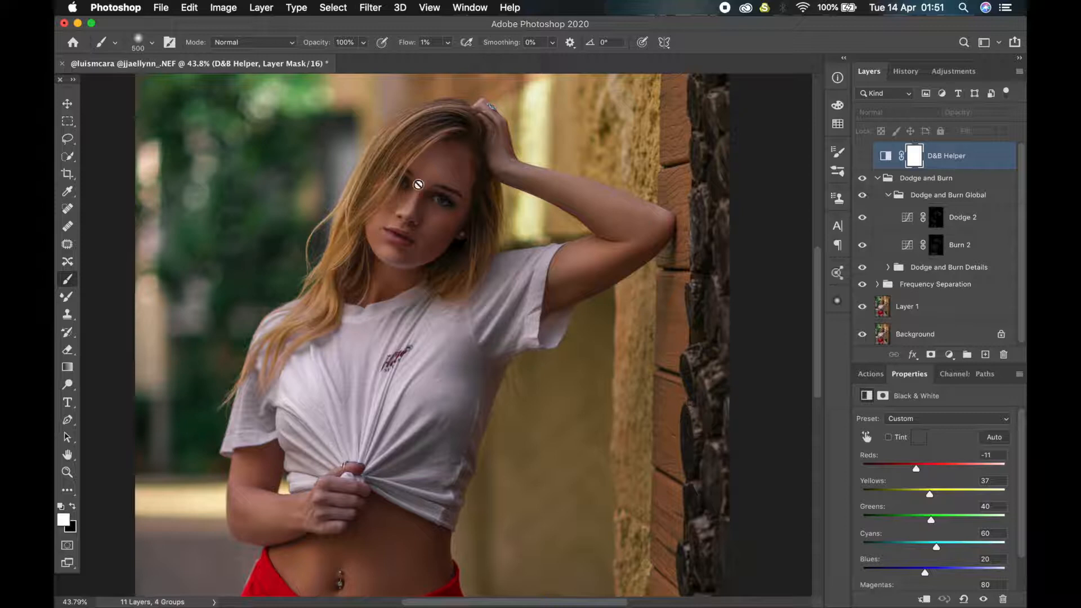
# Tone down the forehead highlight by painting black on the Dodge 2 mask with a size 250 brush.
pyautogui.click(937, 221)
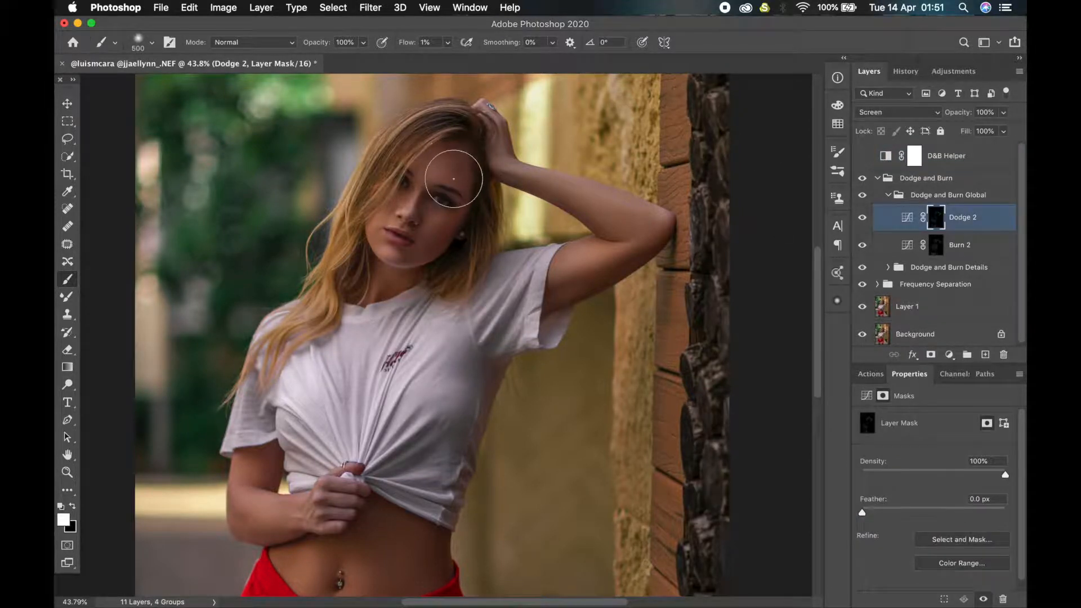
pyautogui.press('x')
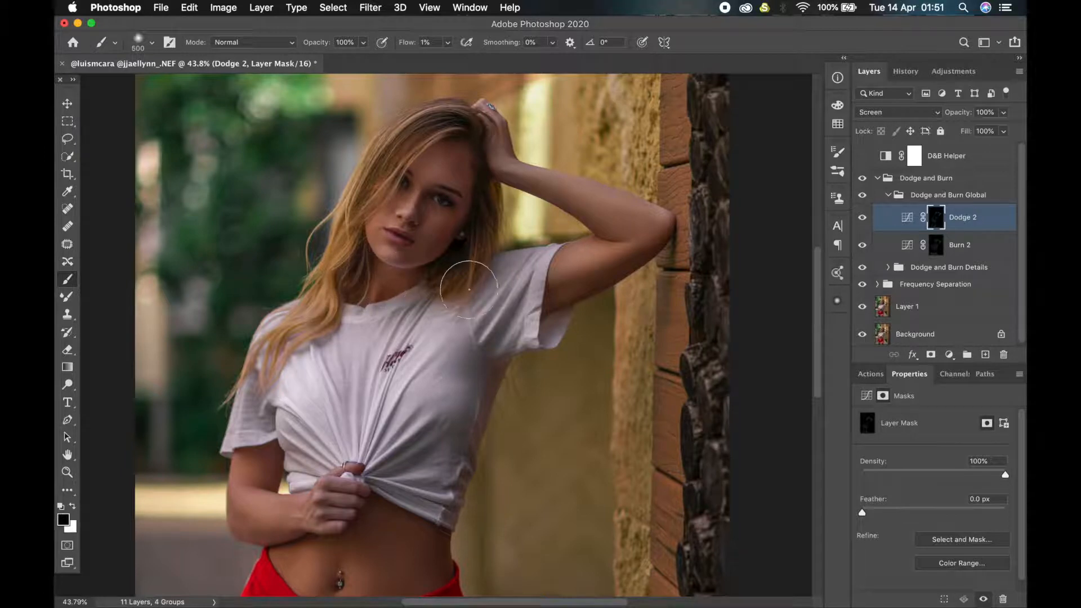
pyautogui.press('[')
pyautogui.press('[')
pyautogui.press('[')
pyautogui.moveTo(438, 168)
pyautogui.mouseDown()
pyautogui.moveTo(421, 164)
pyautogui.moveTo(430, 169)
pyautogui.mouseUp()
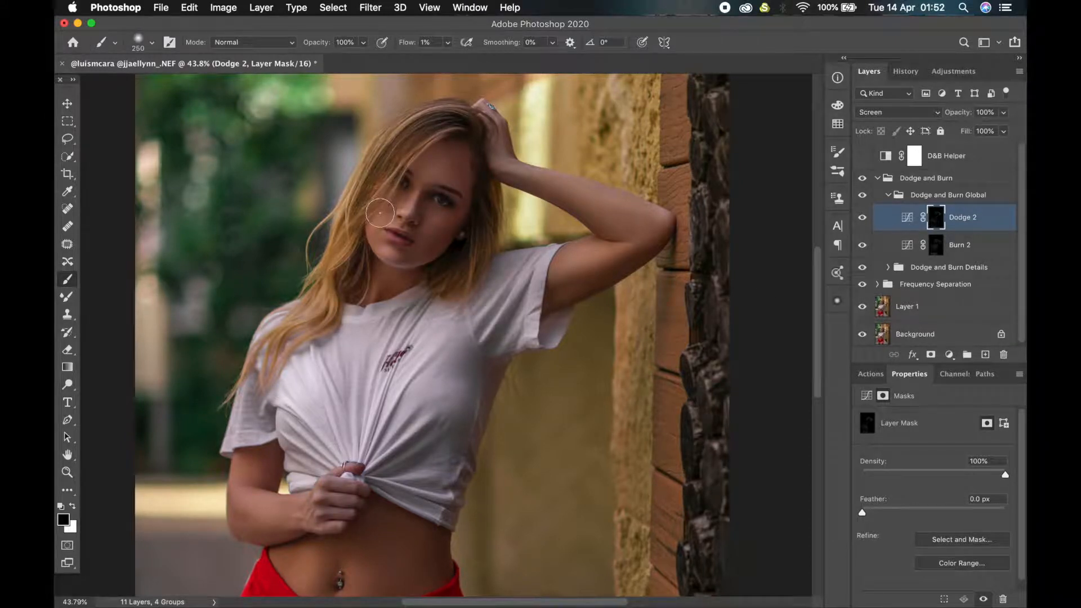
# Brighten the forehead with white on the Dodge 2 mask using a size 150 brush, then compare the Dodge and Burn Global group on and off.
pyautogui.press('x')
pyautogui.press('[')
pyautogui.moveTo(419, 164)
pyautogui.mouseDown()
pyautogui.moveTo(443, 144)
pyautogui.moveTo(409, 170)
pyautogui.moveTo(435, 168)
pyautogui.moveTo(433, 155)
pyautogui.moveTo(452, 170)
pyautogui.moveTo(446, 145)
pyautogui.moveTo(455, 178)
pyautogui.mouseUp()
pyautogui.press(']')
pyautogui.press(']')
pyautogui.press('[')
pyautogui.press('[')
pyautogui.moveTo(429, 165); pyautogui.dragTo(426, 169)
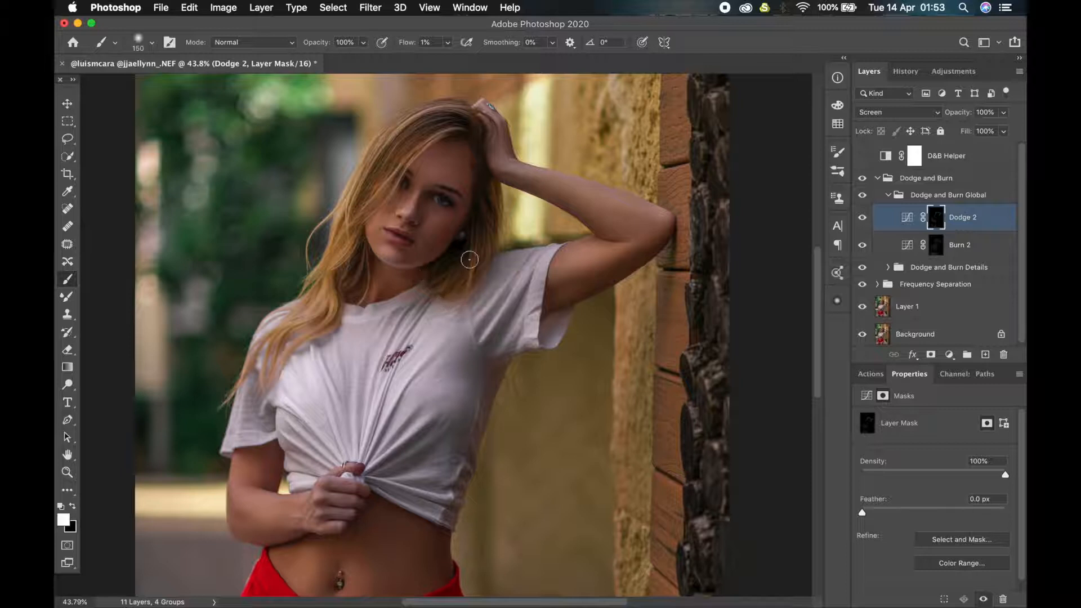
pyautogui.click(863, 195)
pyautogui.click(863, 195)
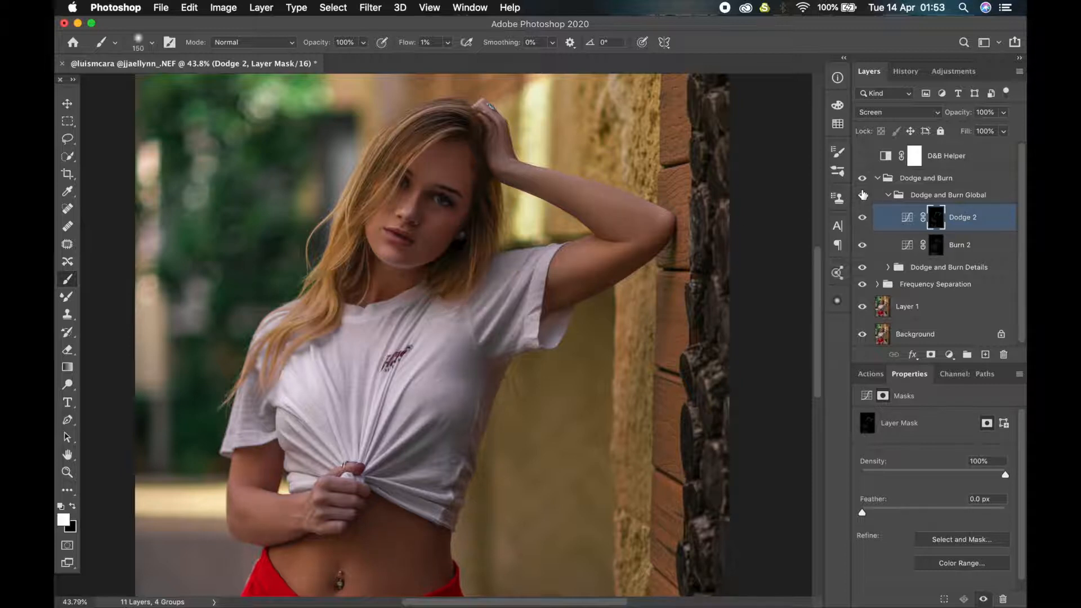
# Refine the facial contours on the Burn 2 mask with a size 80 brush and on the Dodge 2 mask with a size 35 brush.
pyautogui.scroll(5, 401, 207)
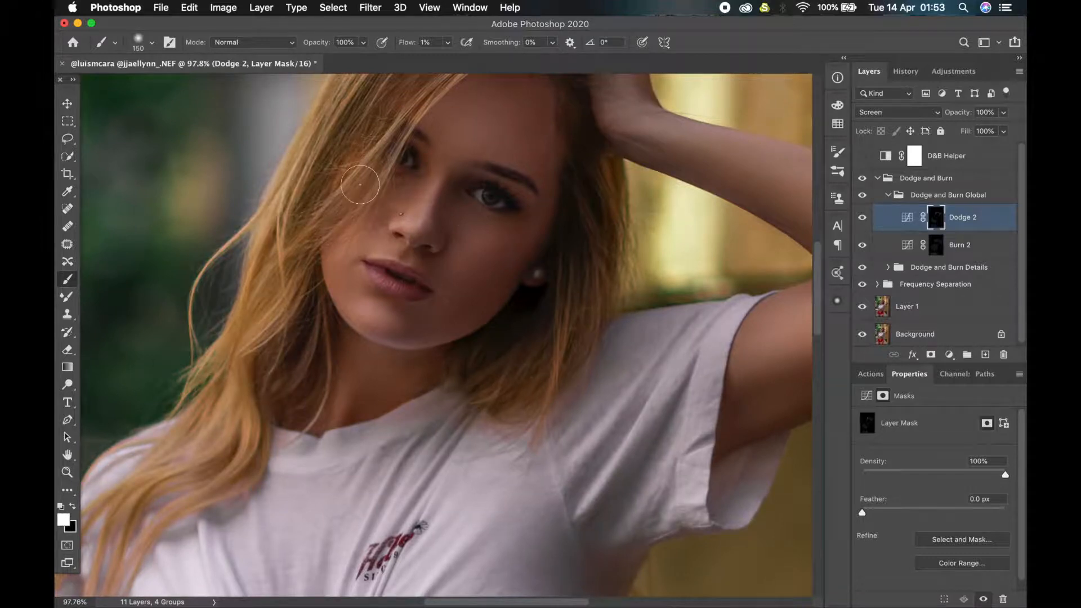
pyautogui.scroll(-2, 388, 184)
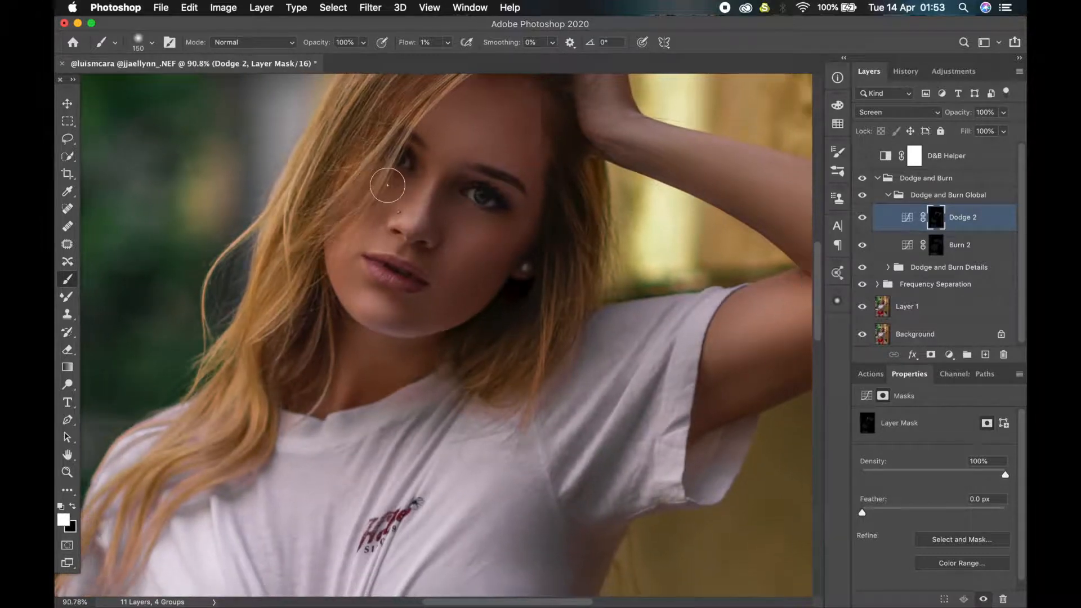
pyautogui.scroll(2, 388, 184)
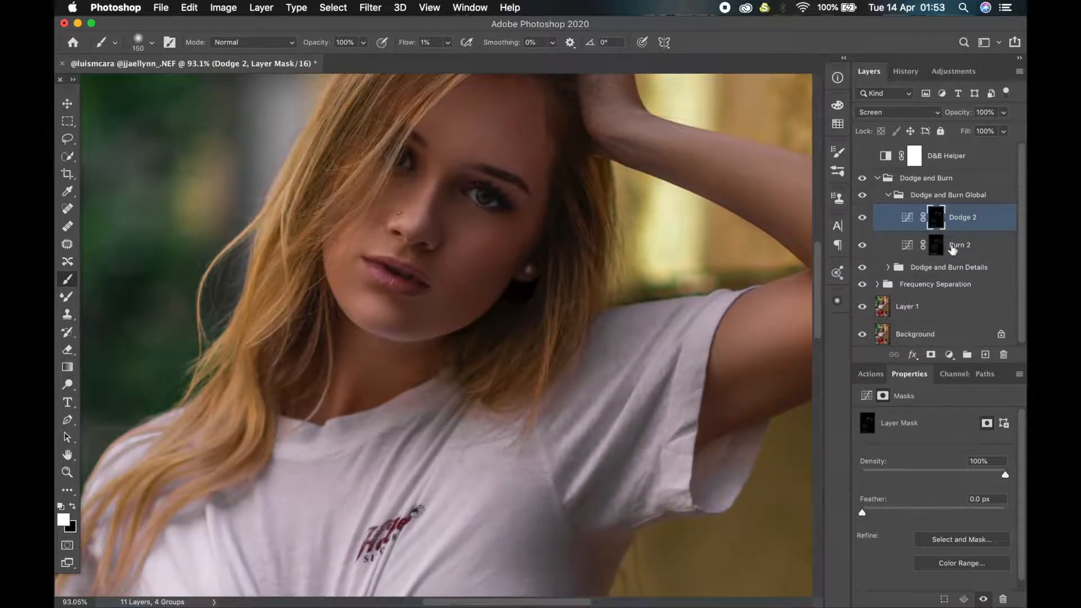
pyautogui.hotkey('alt', '[')
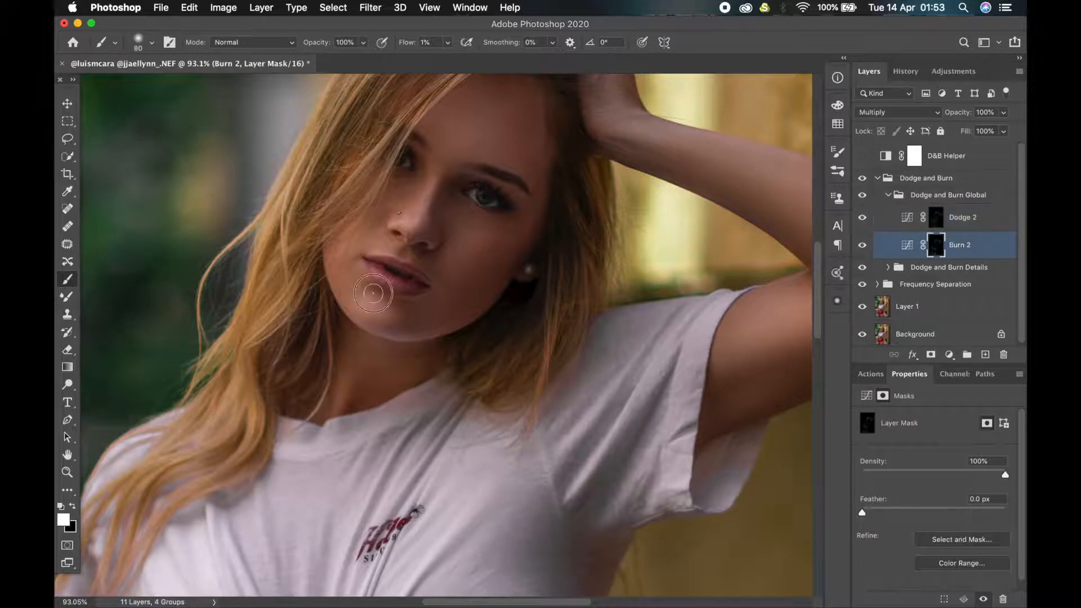
pyautogui.press(']')
pyautogui.press(']')
pyautogui.hotkey('alt', ']')
pyautogui.press('[')
pyautogui.press('[')
pyautogui.press('[')
pyautogui.press('[')
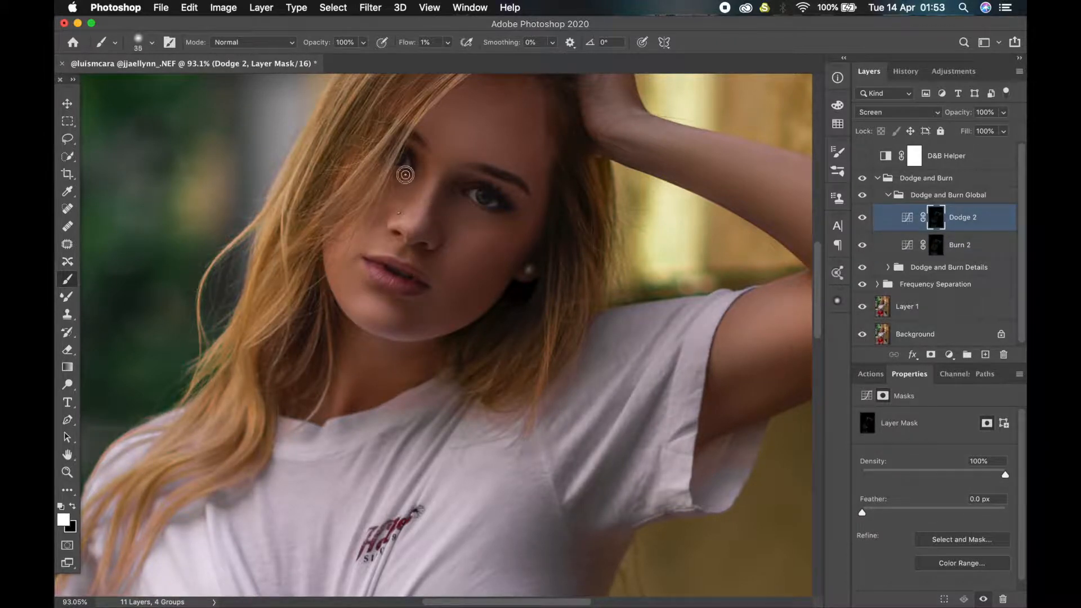
# Compare the Dodge 2 layer on and off around the neck and undo the last dodge strokes.
pyautogui.scroll(2, 487, 181)
pyautogui.scroll(-4, 487, 181)
pyautogui.press('[')
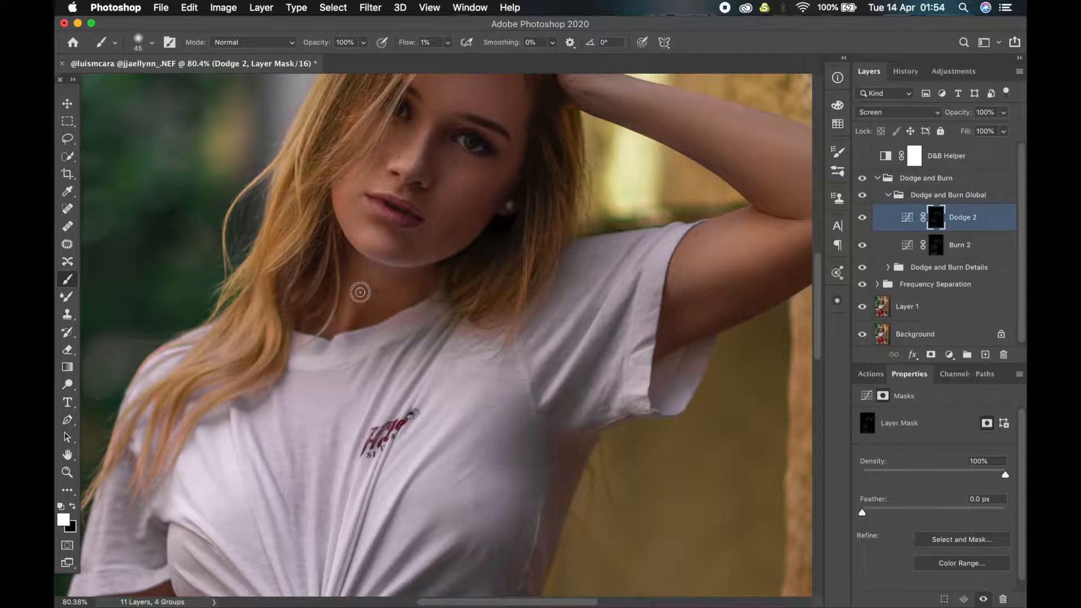
pyautogui.click(863, 218)
pyautogui.click(863, 218)
pyautogui.press('super+z')
pyautogui.press('super+z')
pyautogui.press('super+z')
pyautogui.press('super+z')
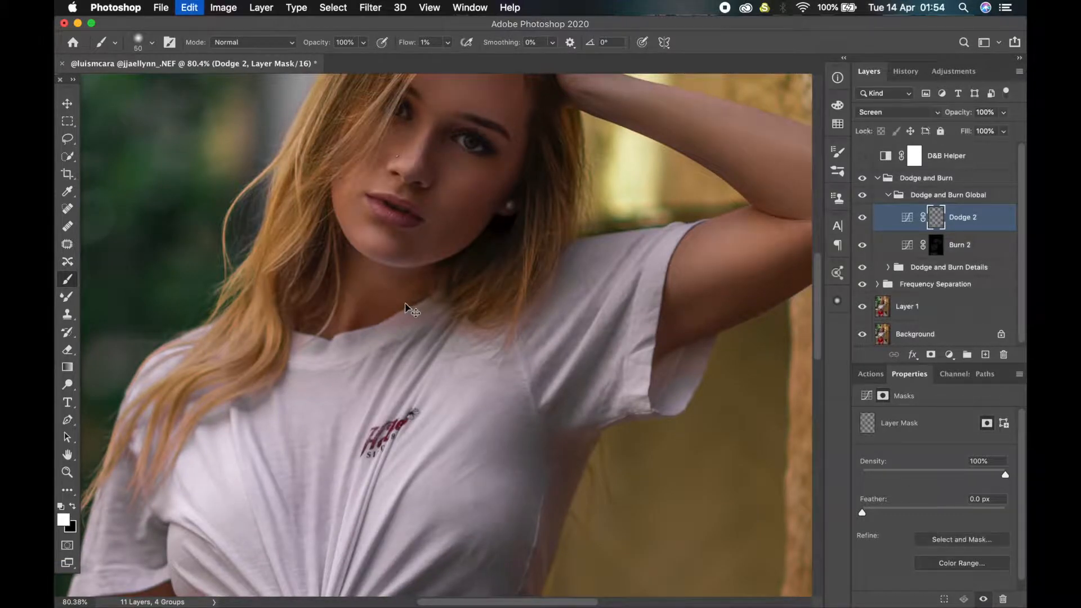
# Shade the neck on the Burn 2 mask with a size 50 brush and brighten the lowered forearm on Dodge 2 at size 40.
pyautogui.hotkey('alt', '[')
pyautogui.press(']')
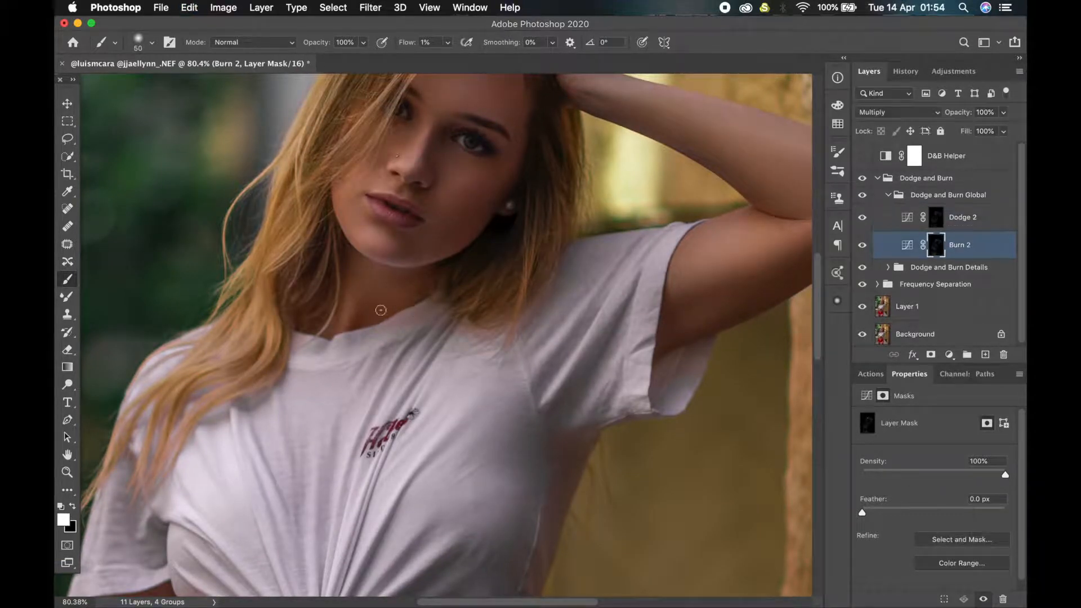
pyautogui.scroll(-1, 380, 305)
pyautogui.hotkey('alt', ']')
pyautogui.scroll(-10, 394, 254)
pyautogui.press('[')
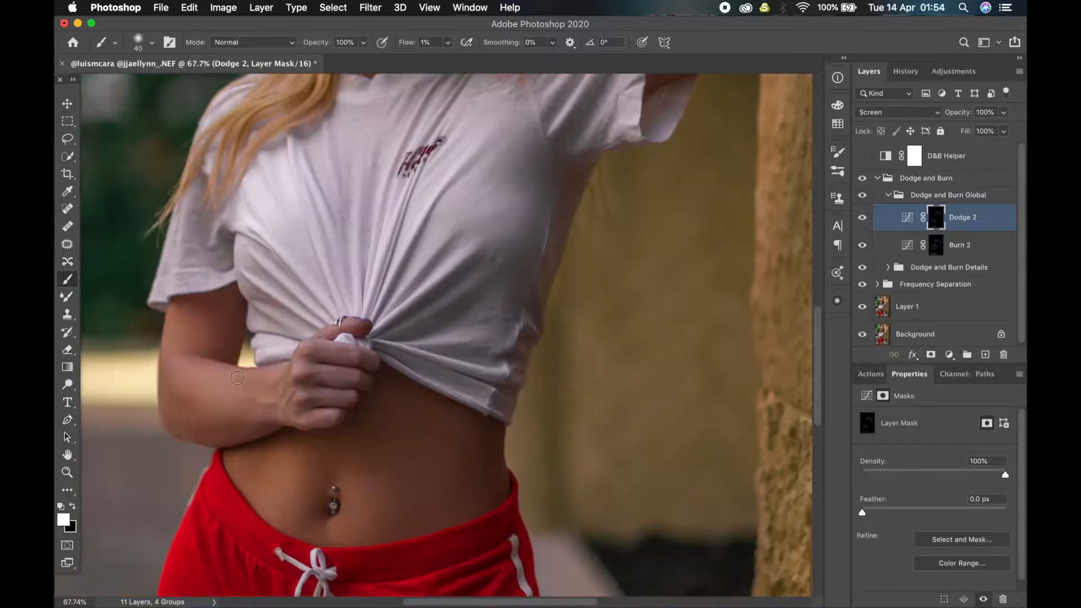
# Dodge the midriff and thighs on the Dodge 2 mask with a size 100 brush.
pyautogui.scroll(-10, 398, 518)
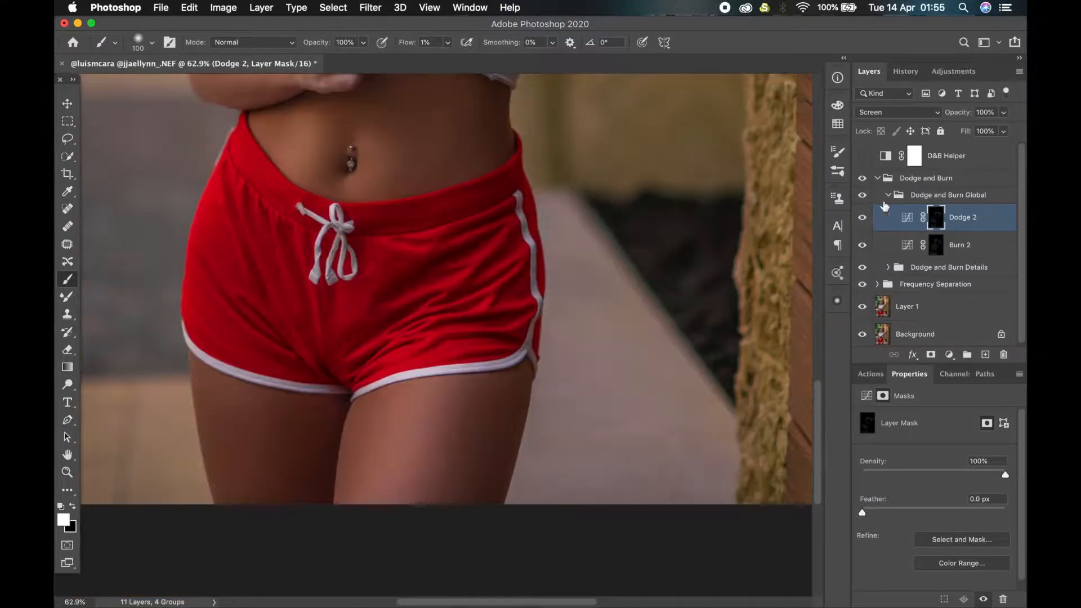
pyautogui.press(']')
pyautogui.press(']')
pyautogui.press(']')
pyautogui.press(']')
pyautogui.press(']')
pyautogui.press(']')
# Darken the shadowed cheek beside the ear on the Burn 2 mask with a size 175 brush.
pyautogui.scroll(-3, 627, 248)
pyautogui.scroll(8, 428, 169)
pyautogui.press(']')
pyautogui.press(']')
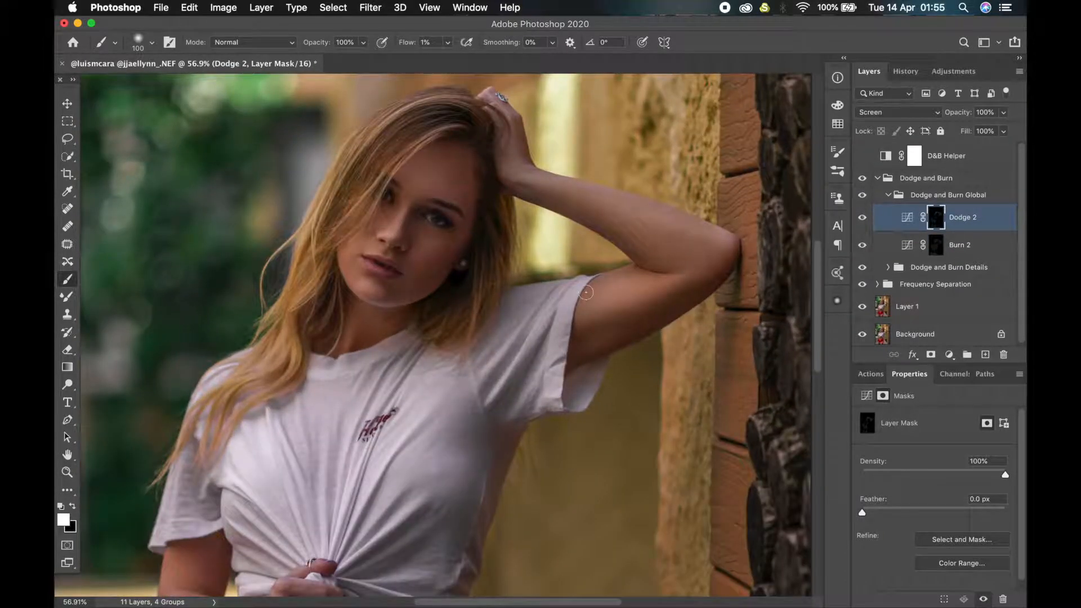
pyautogui.click(936, 244)
pyautogui.press(']')
pyautogui.moveTo(449, 255); pyautogui.dragTo(425, 249)
# Collapse the Dodge and Burn Global group and toggle its visibility to compare the whole portrait before and after.
pyautogui.click(889, 195)
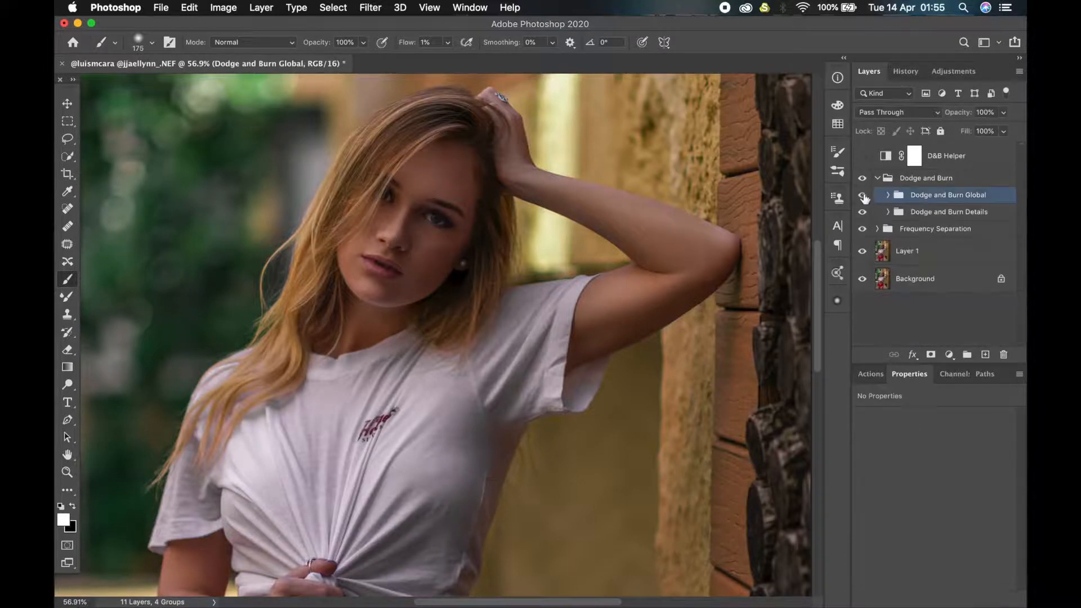
pyautogui.scroll(-6, 410, 282)
pyautogui.scroll(-4, 410, 281)
pyautogui.click(863, 196)
pyautogui.click(863, 195)
pyautogui.scroll(12, 444, 246)
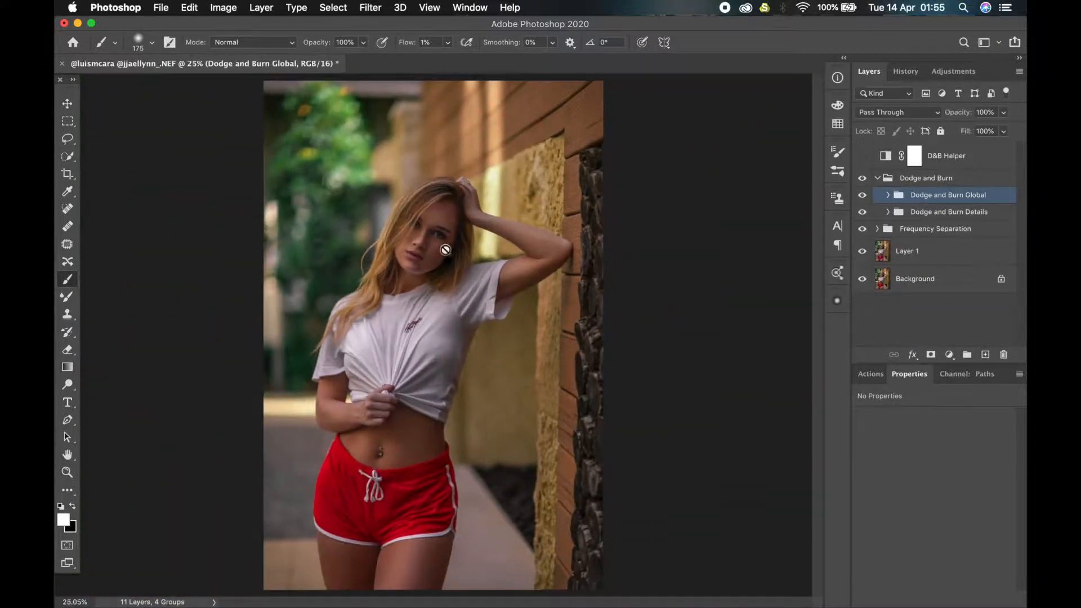
# Expand the Dodge and Burn Global group and shade the edge of the forehead on the Burn 2 mask at brush size 175.
pyautogui.click(888, 195)
pyautogui.click(936, 223)
pyautogui.click(936, 245)
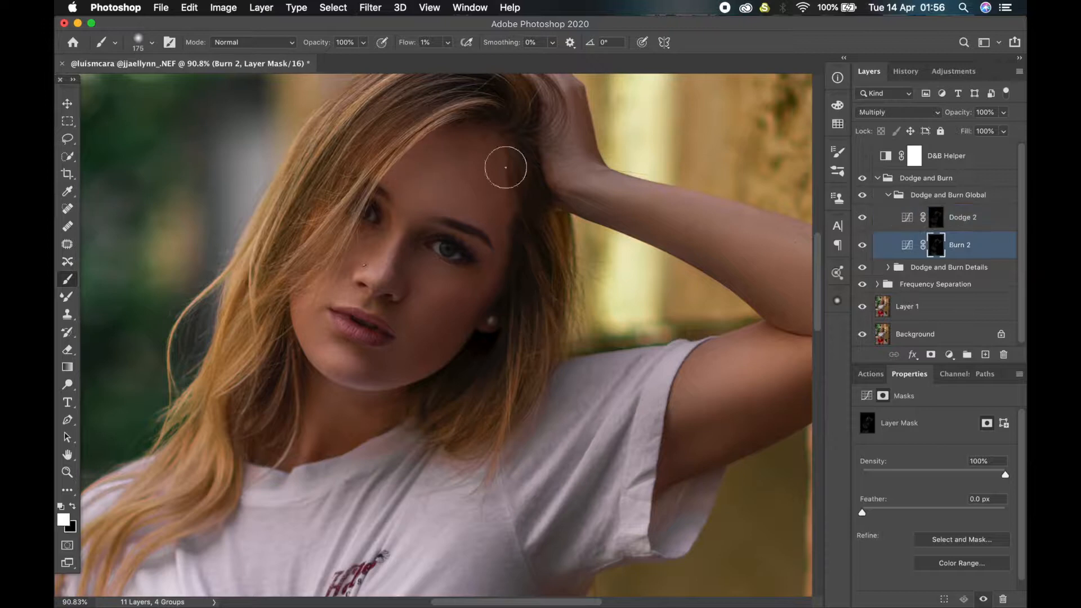
pyautogui.scroll(-5, 417, 246)
pyautogui.click(935, 218)
pyautogui.click(936, 244)
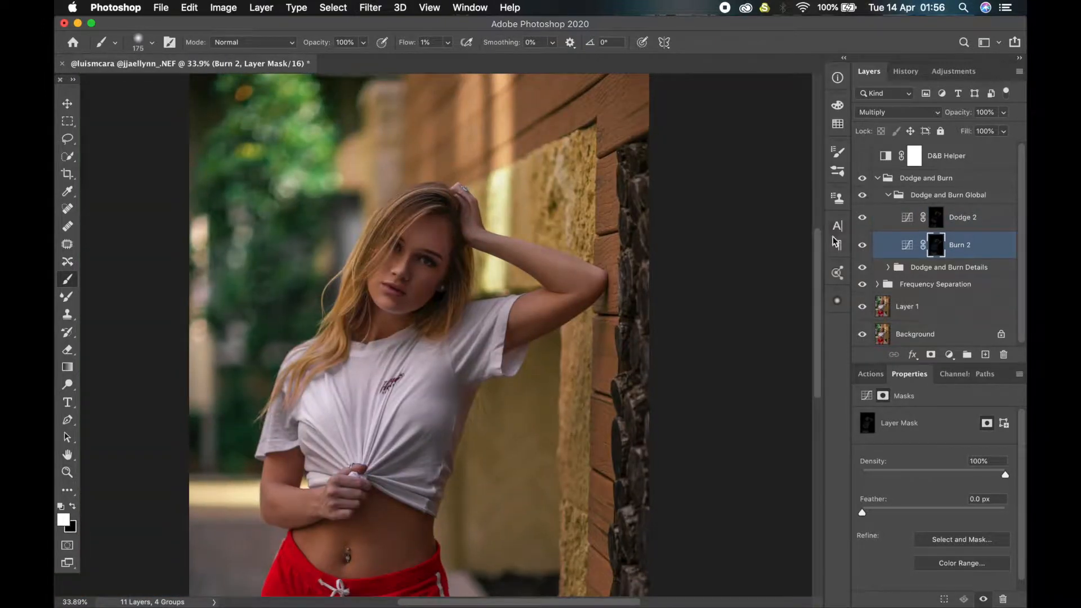
# Display the Dodge 2 mask alone, paint black over the forehead area with a size 300 brush, and return to the image.
pyautogui.click(968, 223)
pyautogui.press('x')
pyautogui.keyDown('alt'); pyautogui.click(937, 219); pyautogui.keyUp('alt')
pyautogui.press(']')
pyautogui.press(']')
pyautogui.press(']')
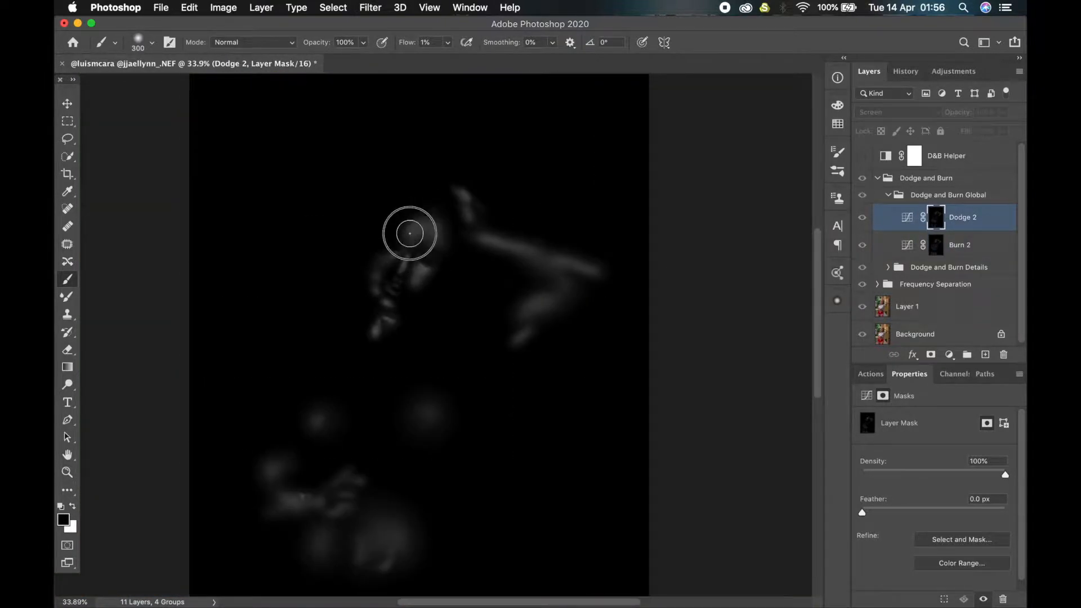
pyautogui.keyDown('alt'); pyautogui.click(939, 223); pyautogui.keyUp('alt')
pyautogui.scroll(-3, 642, 248)
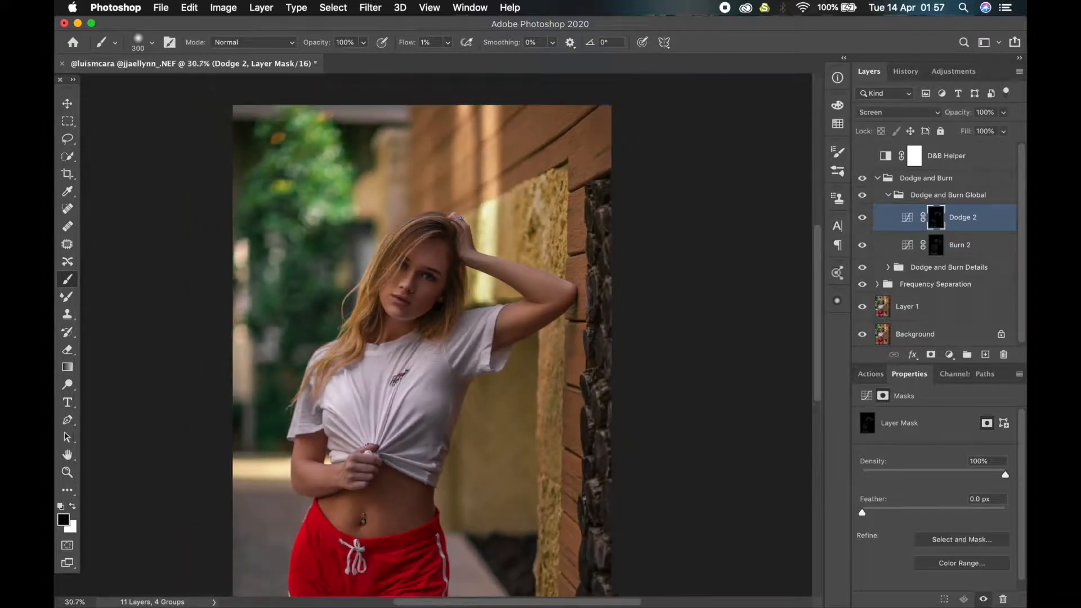
# Soften the face highlights with black on the Dodge 2 mask, resizing the brush to 125.
pyautogui.scroll(1, 416, 332)
pyautogui.scroll(2, 417, 333)
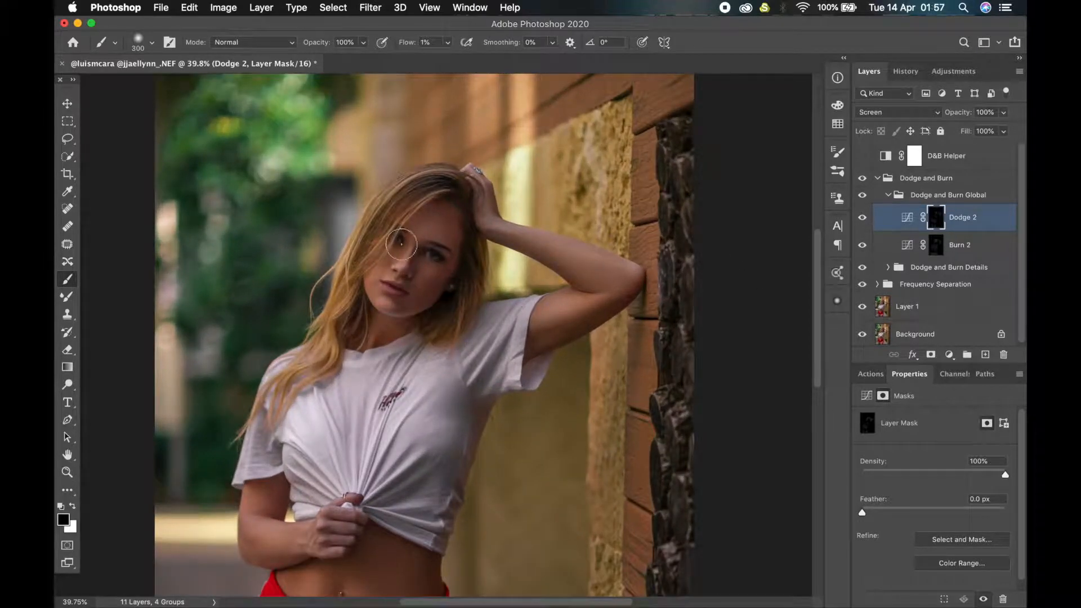
pyautogui.scroll(-3, 410, 332)
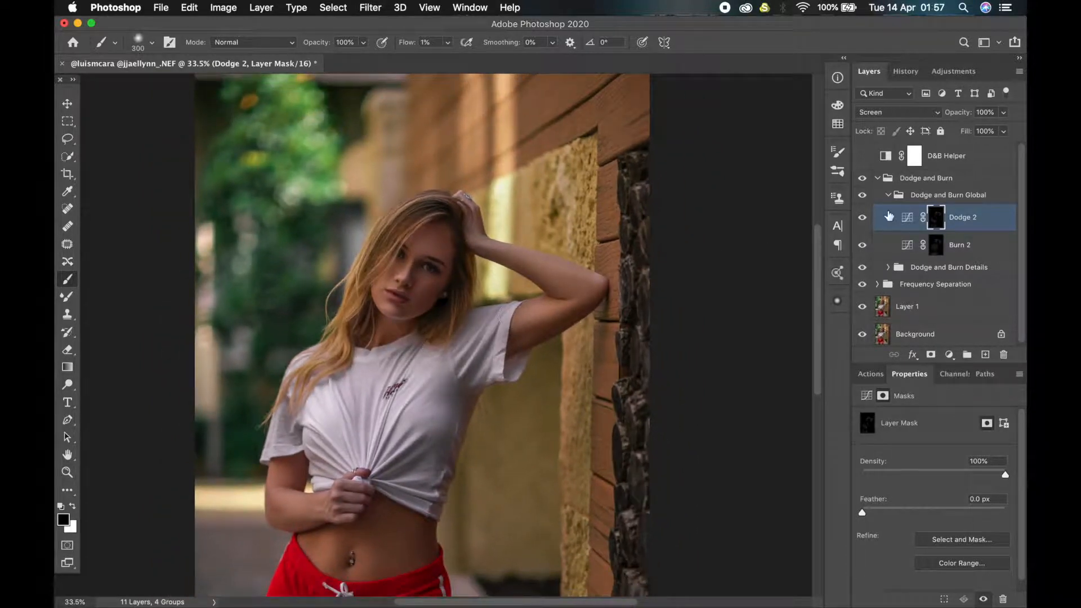
pyautogui.press('[')
pyautogui.press('[')
pyautogui.press(']')
pyautogui.press(']')
pyautogui.press(']')
# Examine the full portrait and toggle the collapsed Dodge and Burn Global group to judge the overall shading.
pyautogui.scroll(-1, 469, 341)
pyautogui.scroll(-2, 494, 417)
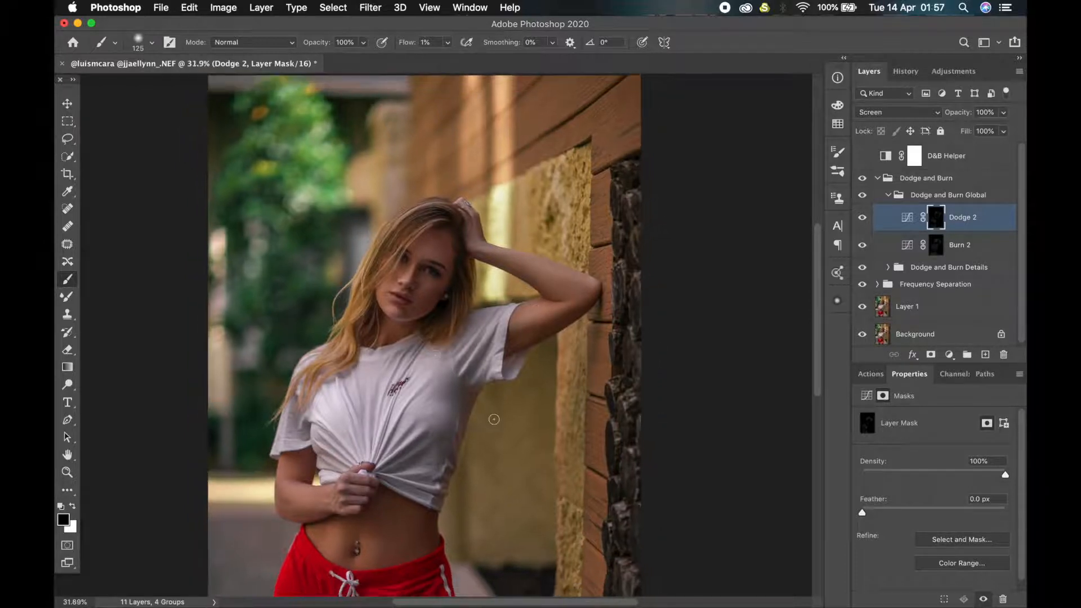
pyautogui.scroll(-6, 506, 391)
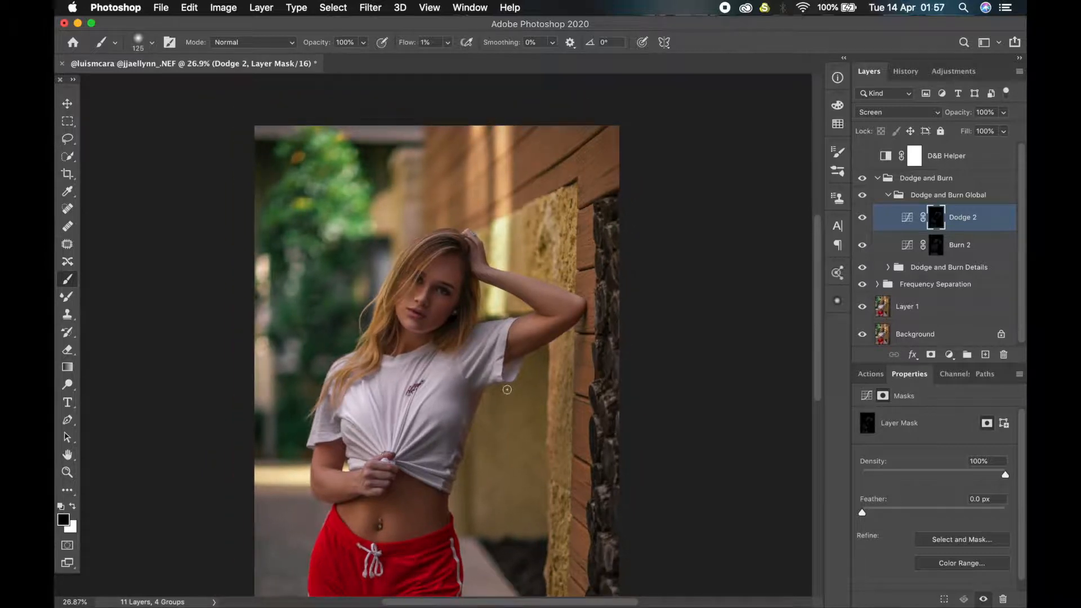
pyautogui.scroll(2, 475, 410)
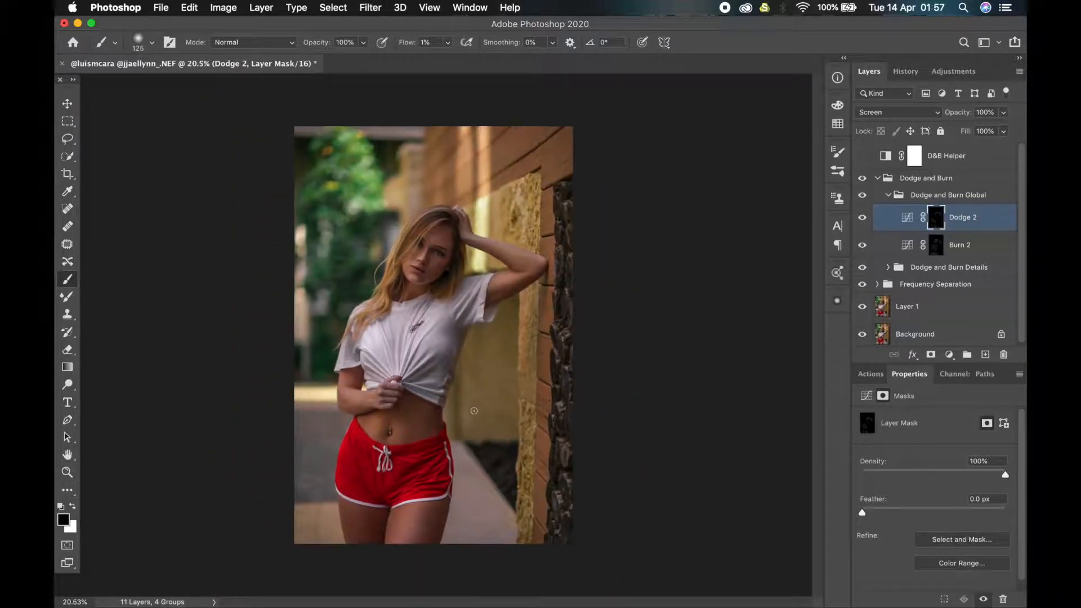
pyautogui.scroll(2, 463, 411)
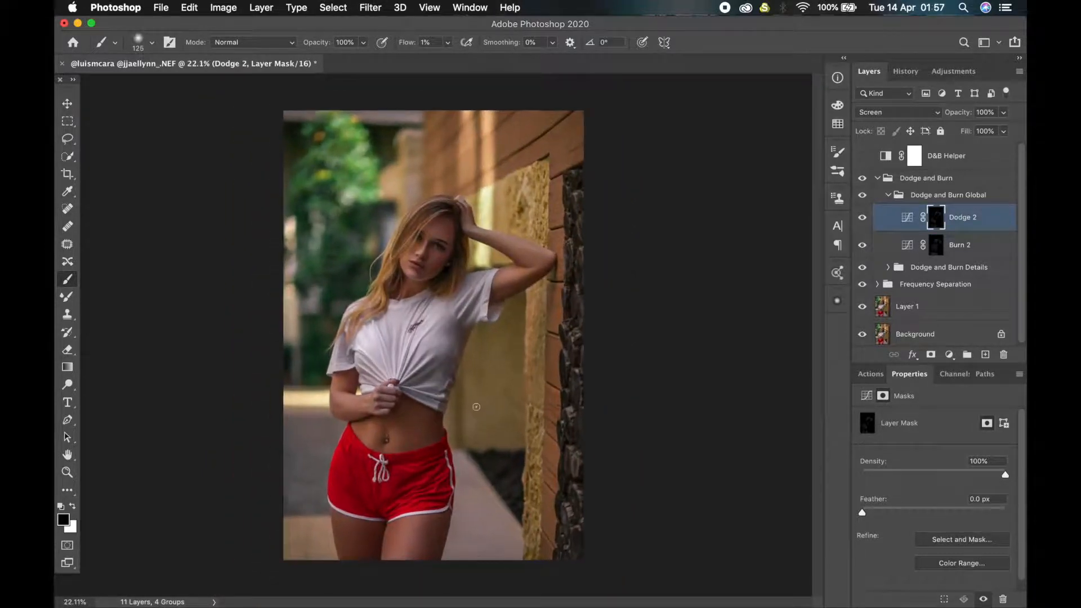
pyautogui.scroll(3, 477, 407)
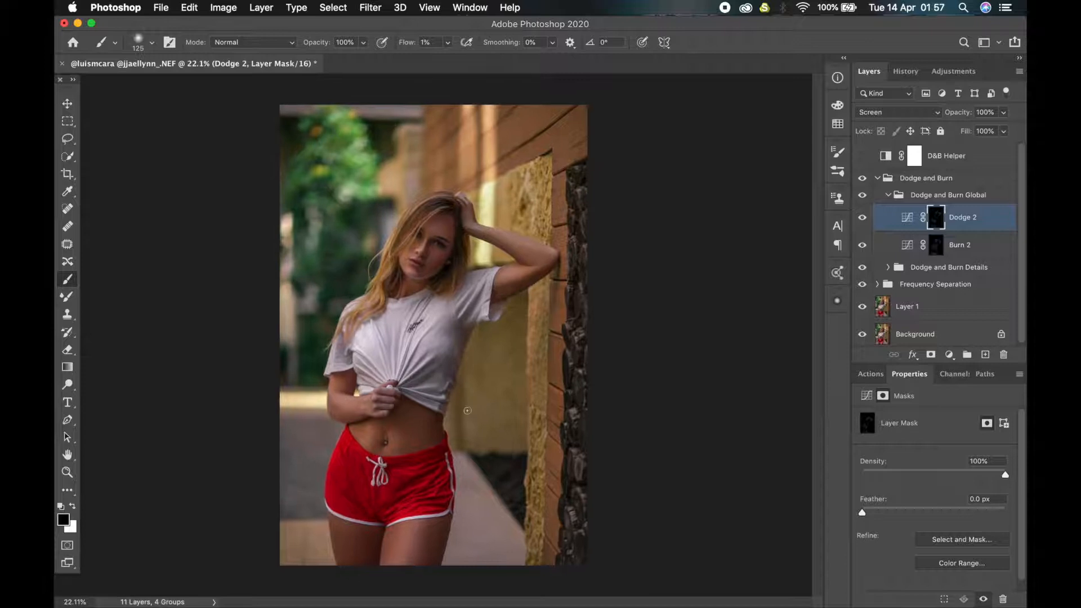
pyautogui.click(888, 196)
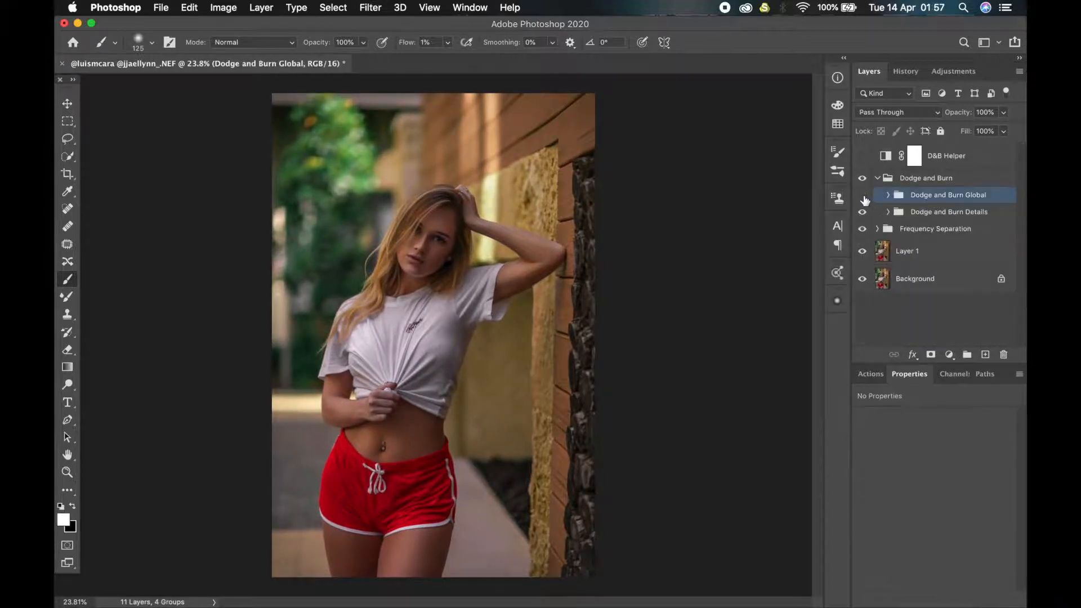
pyautogui.click(863, 195)
# Expand the Dodge and Burn Details group, target its Dodge mask, and set the brush flow to 5%.
pyautogui.scroll(5, 471, 236)
pyautogui.scroll(1, 387, 241)
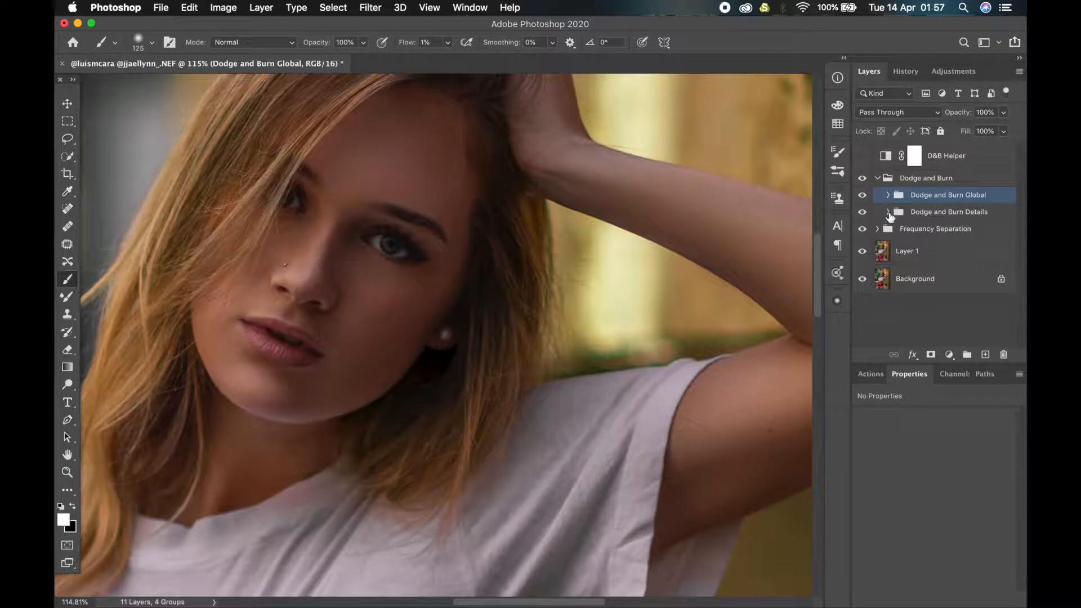
pyautogui.click(889, 213)
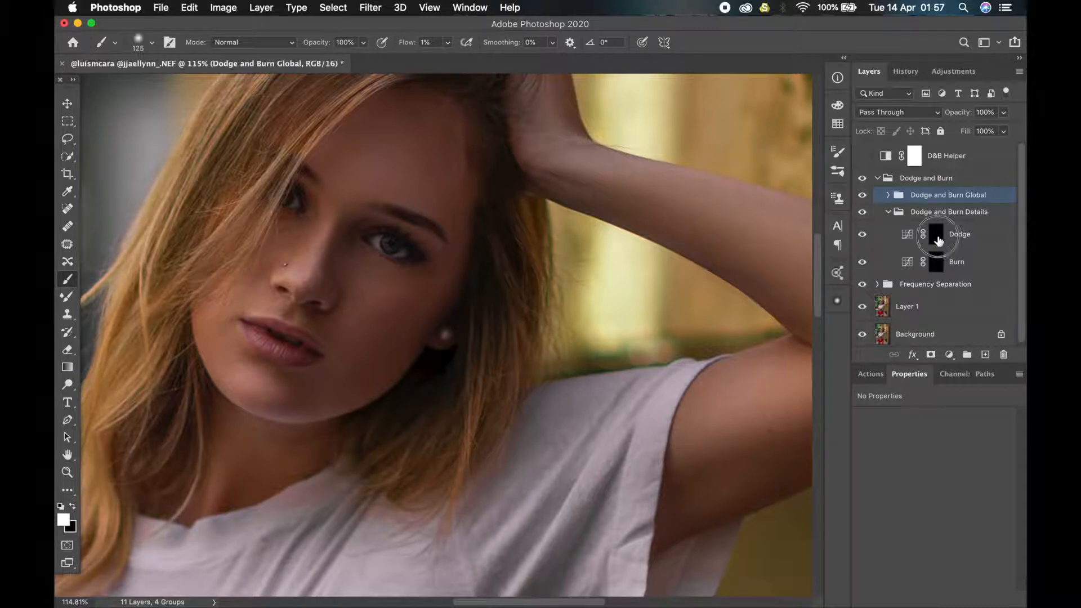
pyautogui.click(939, 241)
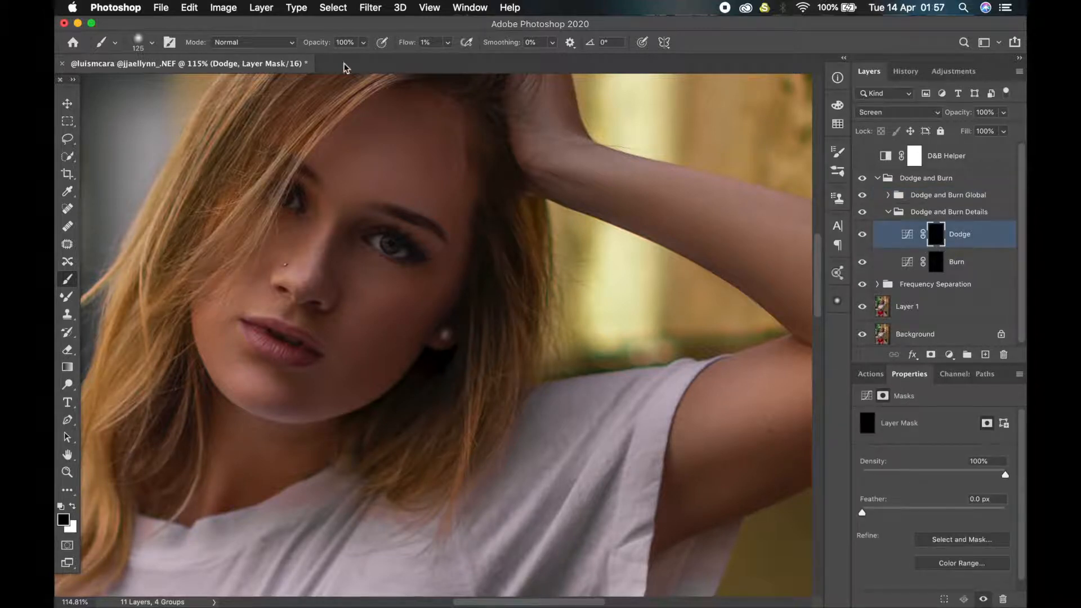
pyautogui.click(410, 44)
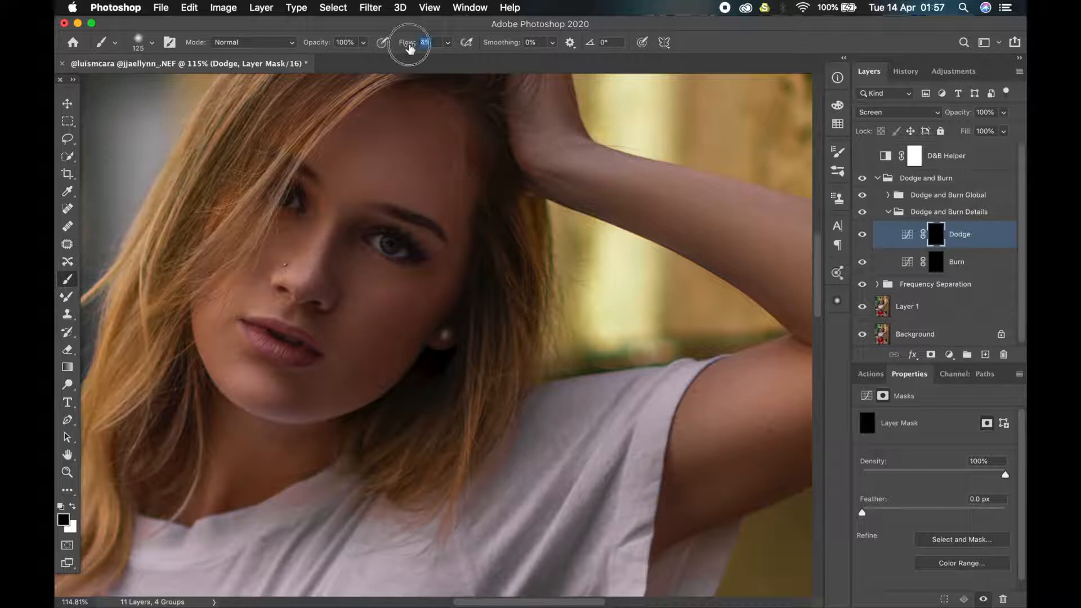
pyautogui.write('5')
pyautogui.press('Return')
pyautogui.scroll(2, 376, 253)
pyautogui.scroll(2, 377, 260)
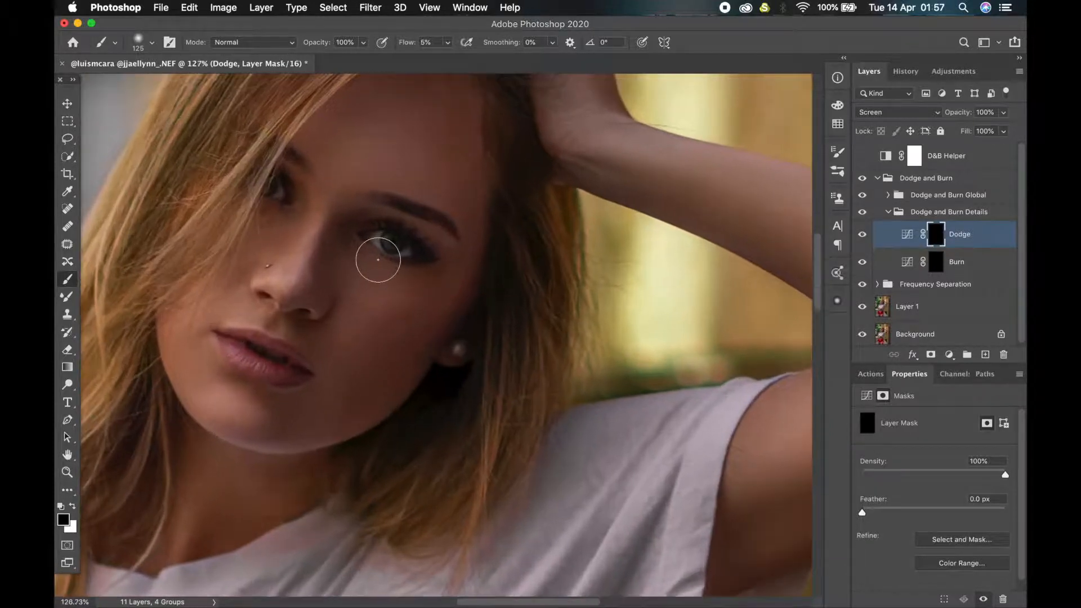
# Brighten both eyes by painting white on the Dodge mask with a size 20 brush.
pyautogui.press('[')
pyautogui.press('[')
pyautogui.press('[')
pyautogui.press('[')
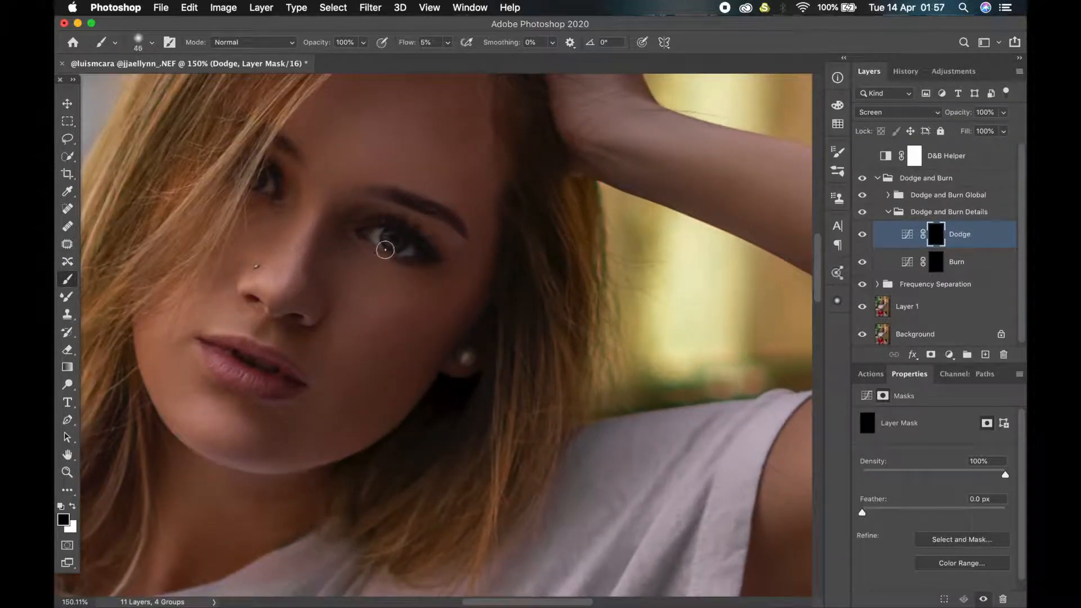
pyautogui.press('[')
pyautogui.press('x')
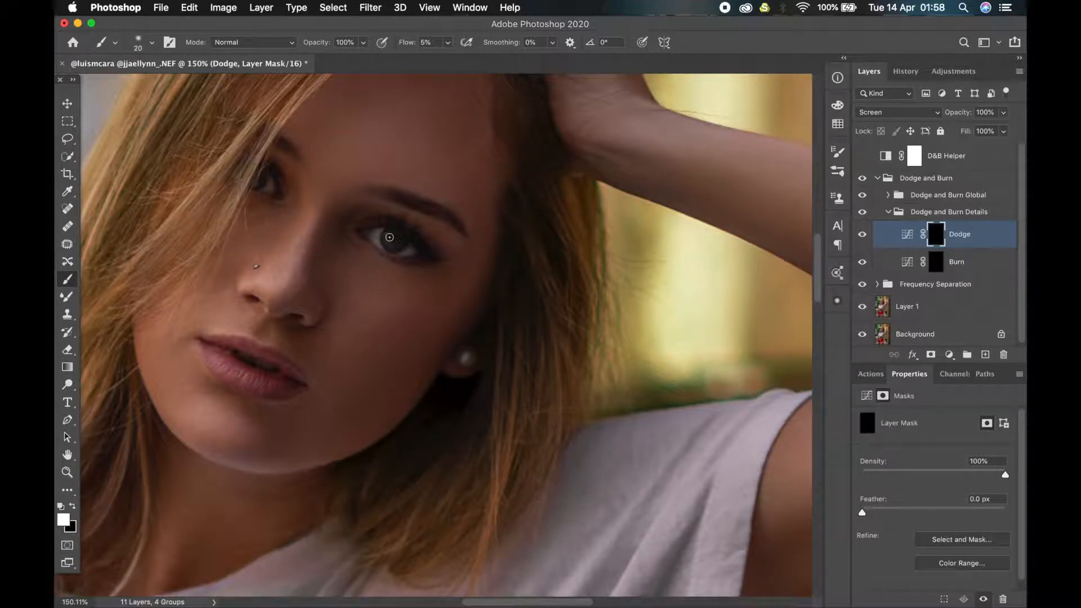
pyautogui.moveTo(388, 241)
pyautogui.mouseDown()
pyautogui.moveTo(405, 242)
pyautogui.moveTo(374, 232)
pyautogui.moveTo(406, 249)
pyautogui.mouseUp()
pyautogui.moveTo(275, 196)
pyautogui.mouseDown()
pyautogui.moveTo(268, 183)
pyautogui.moveTo(253, 187)
pyautogui.mouseUp()
# Darken the iris outlines, lash lines and eyebrows with white on the Details group's Burn mask, varying the brush size up to 40.
pyautogui.click(933, 266)
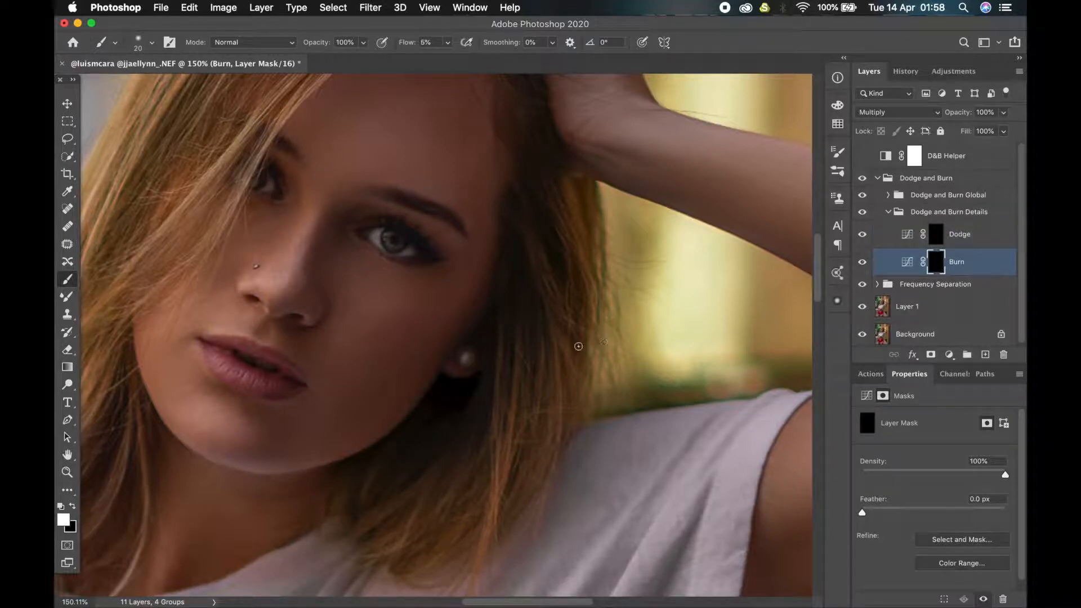
pyautogui.moveTo(366, 243); pyautogui.dragTo(414, 263)
pyautogui.press(']')
pyautogui.moveTo(361, 227)
pyautogui.mouseDown()
pyautogui.moveTo(403, 224)
pyautogui.moveTo(439, 258)
pyautogui.mouseUp()
pyautogui.press(']')
pyautogui.press(']')
pyautogui.press(']')
pyautogui.moveTo(381, 191); pyautogui.dragTo(468, 235)
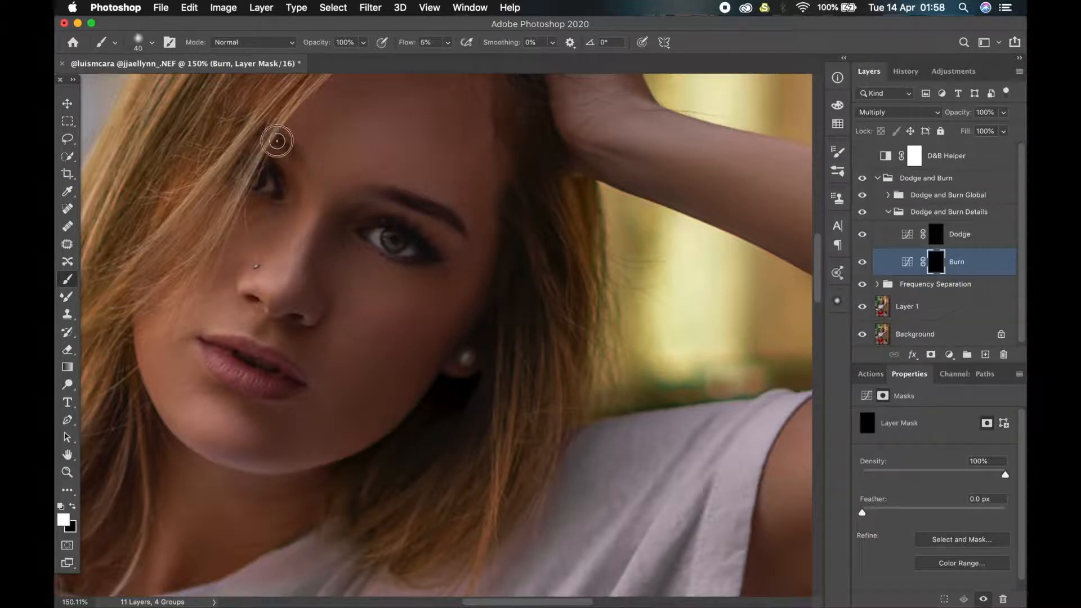
pyautogui.press('[')
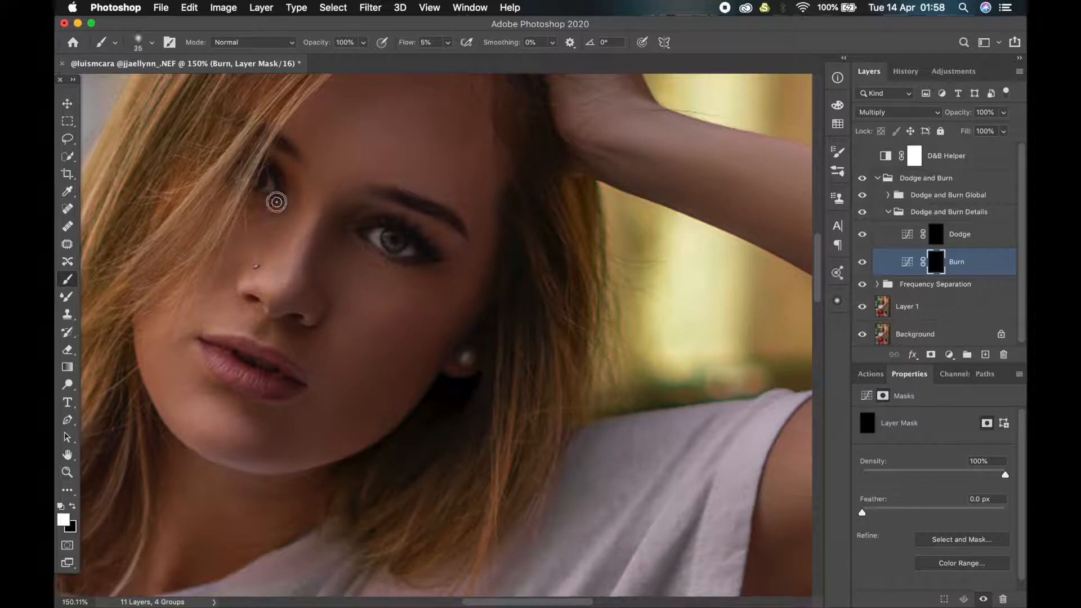
pyautogui.press('[')
# Highlight the lower lip with white on the Dodge mask, using brush sizes 45 and 30.
pyautogui.click(932, 244)
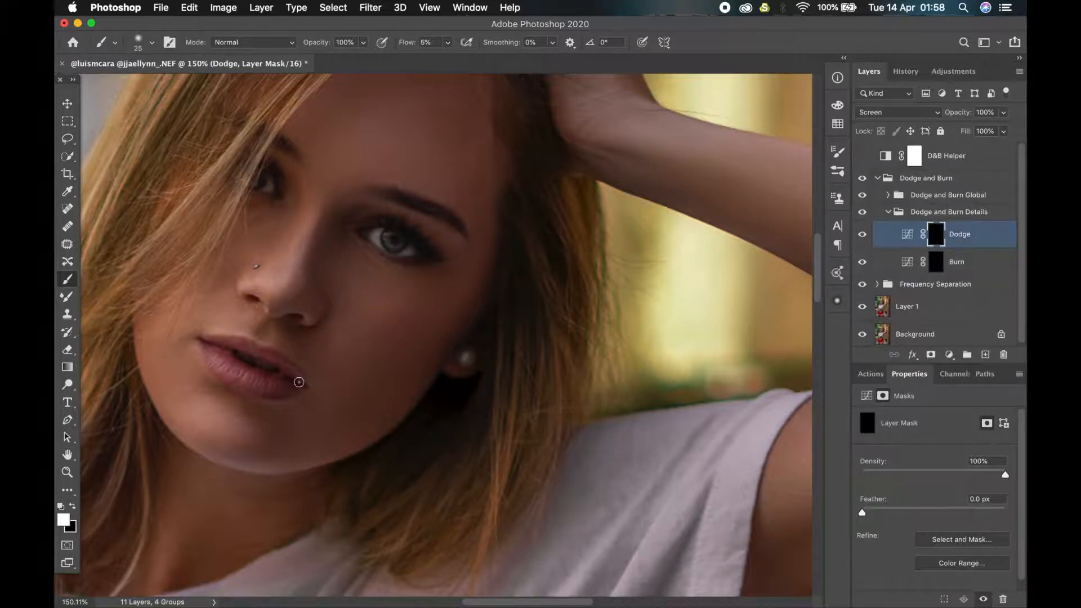
pyautogui.press(']')
pyautogui.press(']')
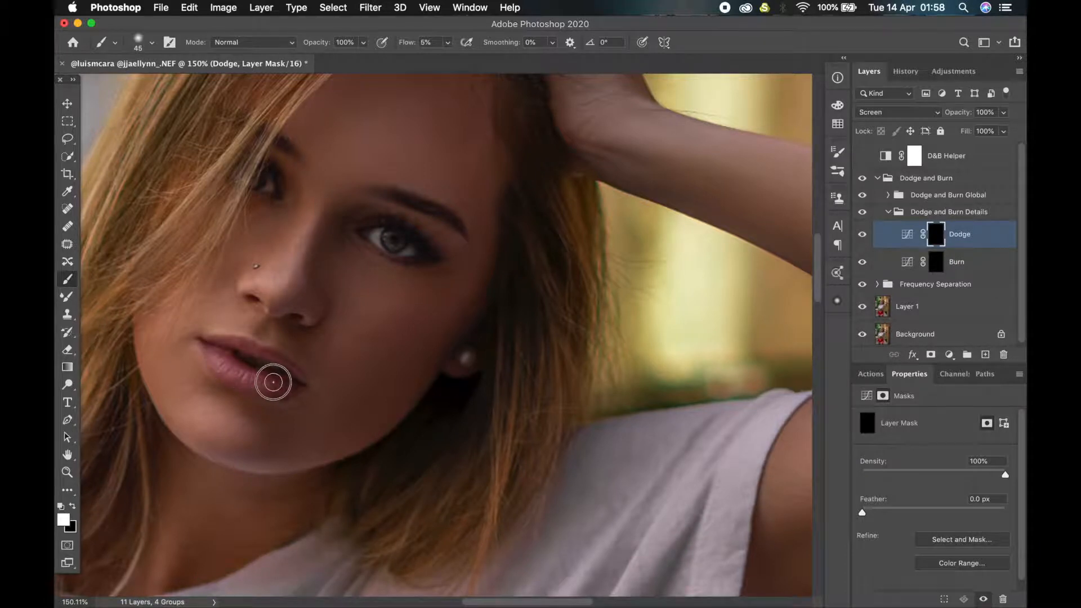
pyautogui.press('[')
pyautogui.press('[')
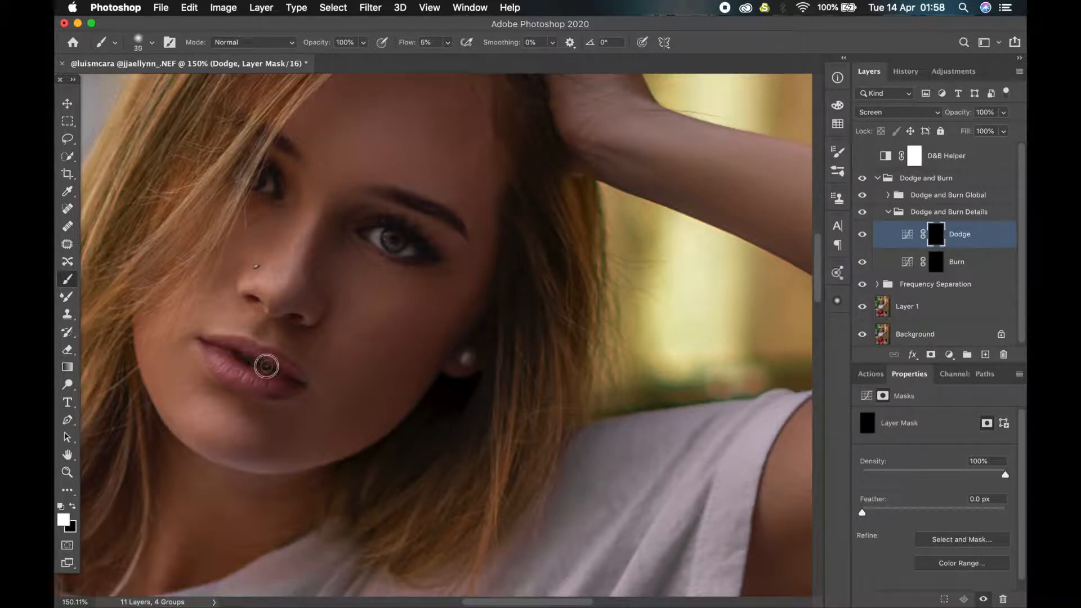
# Deepen the line between the lips on the Burn mask, enlarging the brush to 40.
pyautogui.hotkey('alt', '[')
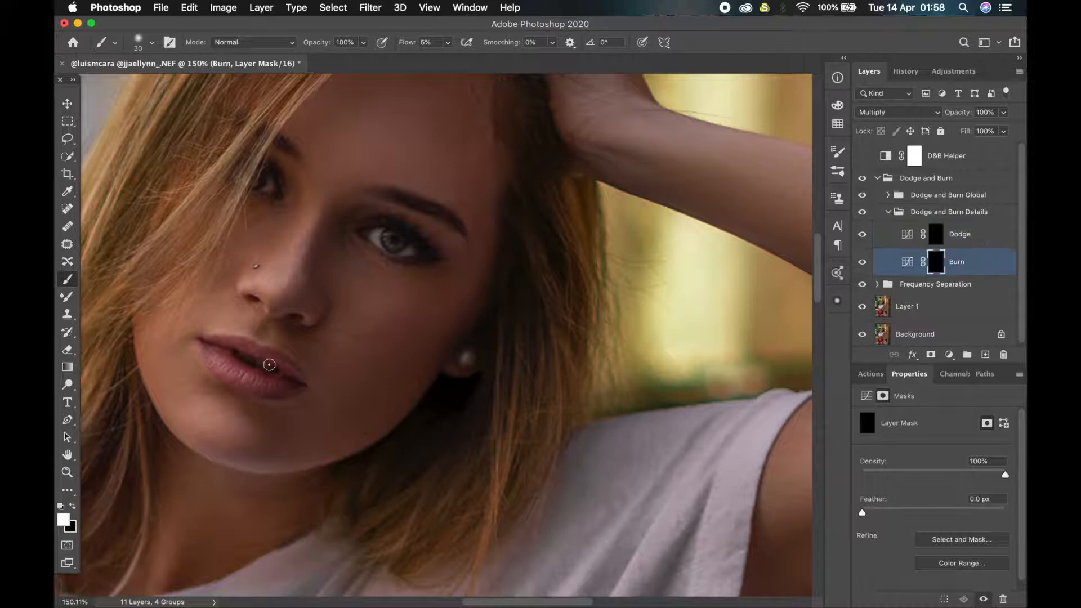
pyautogui.press(']')
pyautogui.press(']')
pyautogui.scroll(-5, 611, 261)
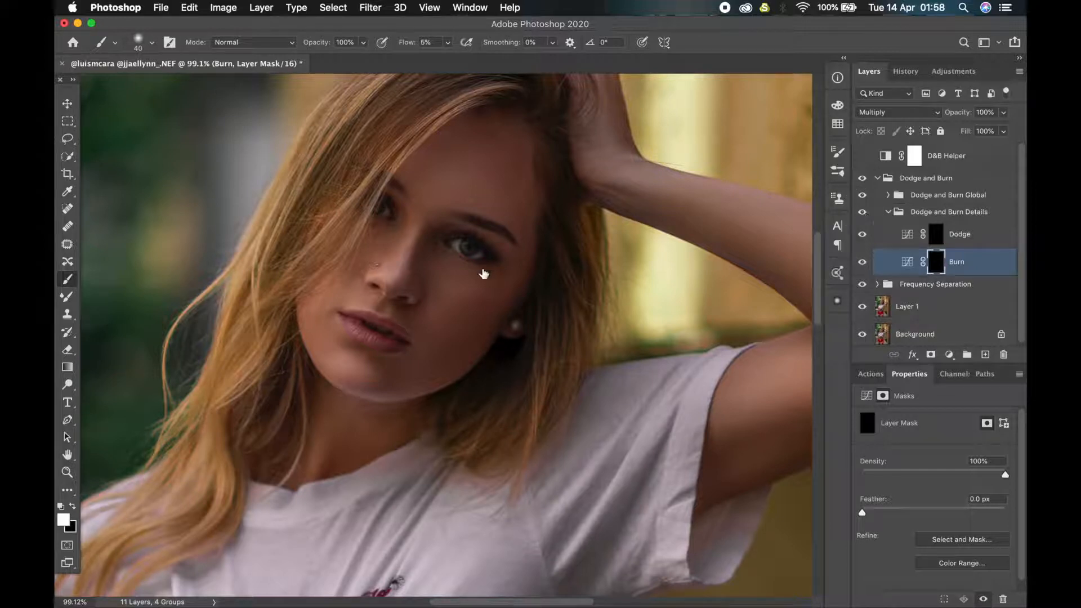
# Add more brightness to the eye on the Dodge mask with a size 25 brush, and toggle the layer to compare.
pyautogui.click(930, 240)
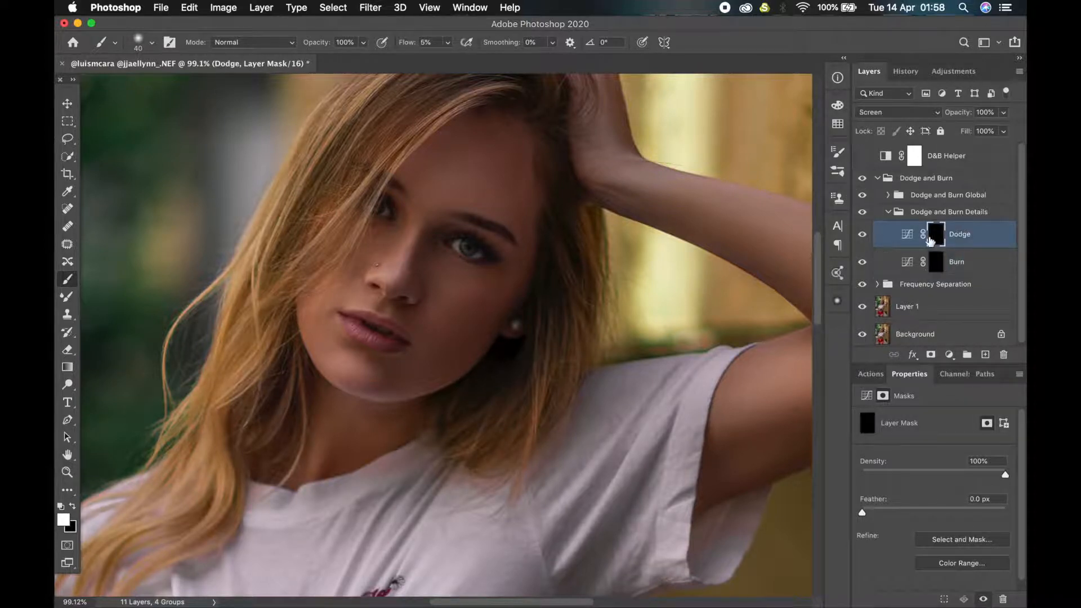
pyautogui.moveTo(455, 246)
pyautogui.mouseDown()
pyautogui.moveTo(473, 256)
pyautogui.moveTo(464, 244)
pyautogui.mouseUp()
pyautogui.scroll(-5, 425, 244)
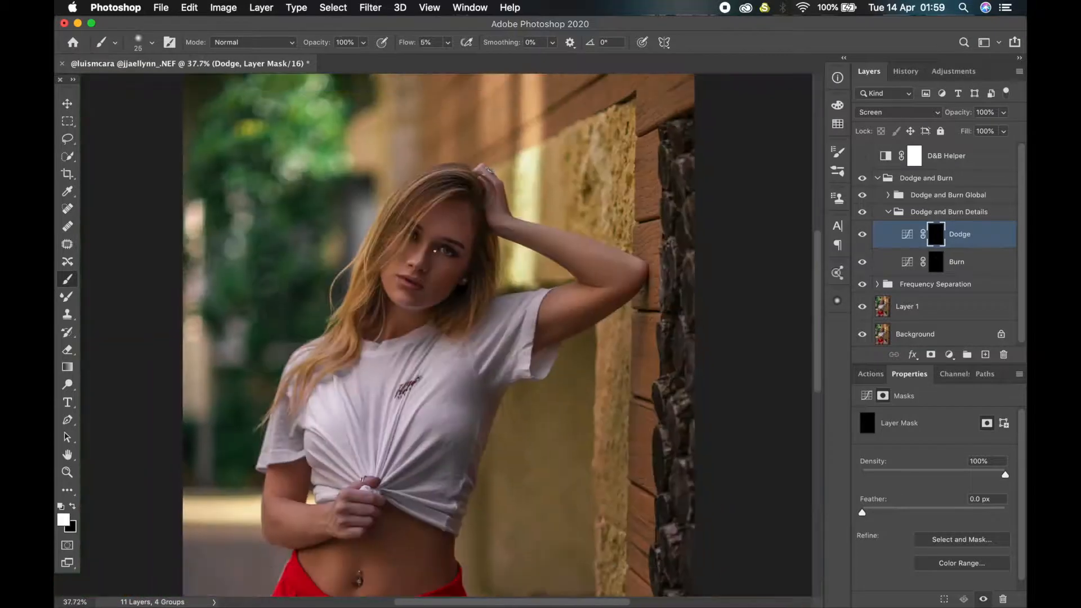
pyautogui.scroll(-2, 435, 251)
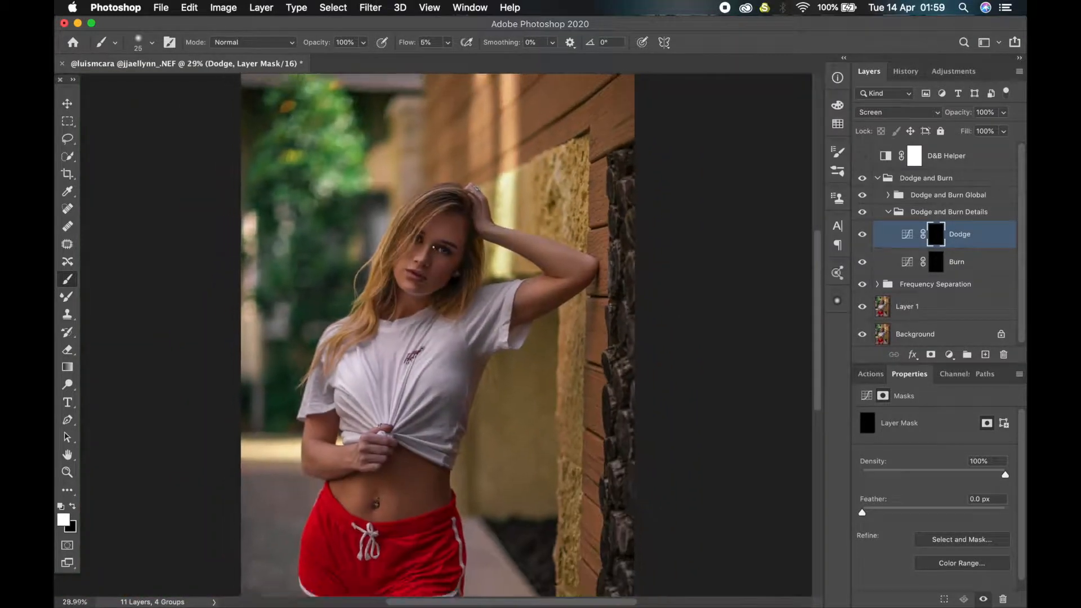
pyautogui.scroll(-1, 434, 247)
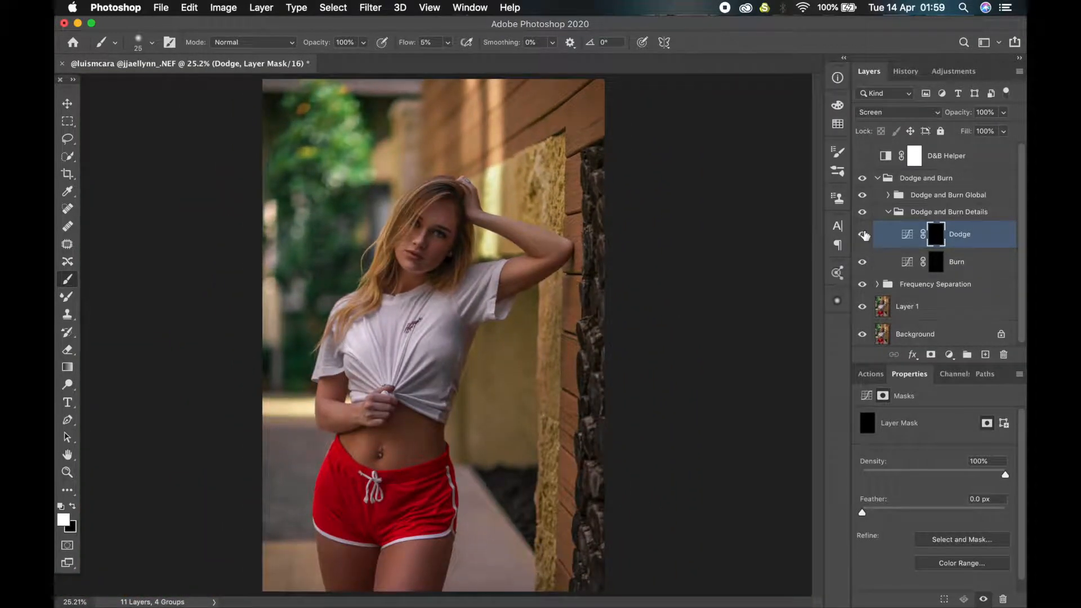
pyautogui.click(863, 234)
# Lower the Dodge and Burn Details group's opacity to 79% and collapse the group.
pyautogui.click(961, 213)
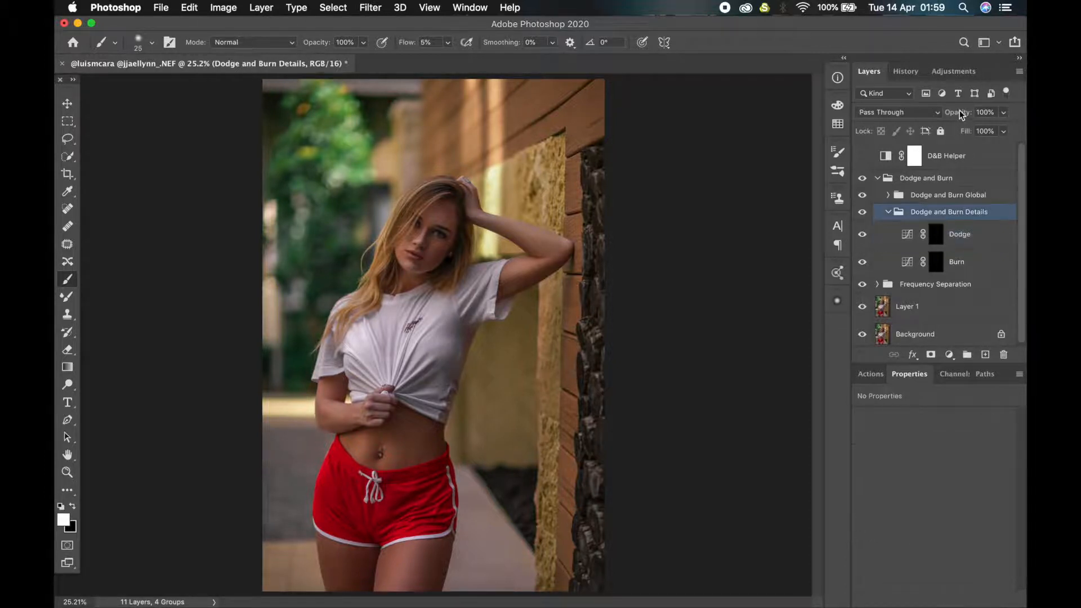
pyautogui.moveTo(959, 111); pyautogui.dragTo(945, 119)
pyautogui.click(888, 214)
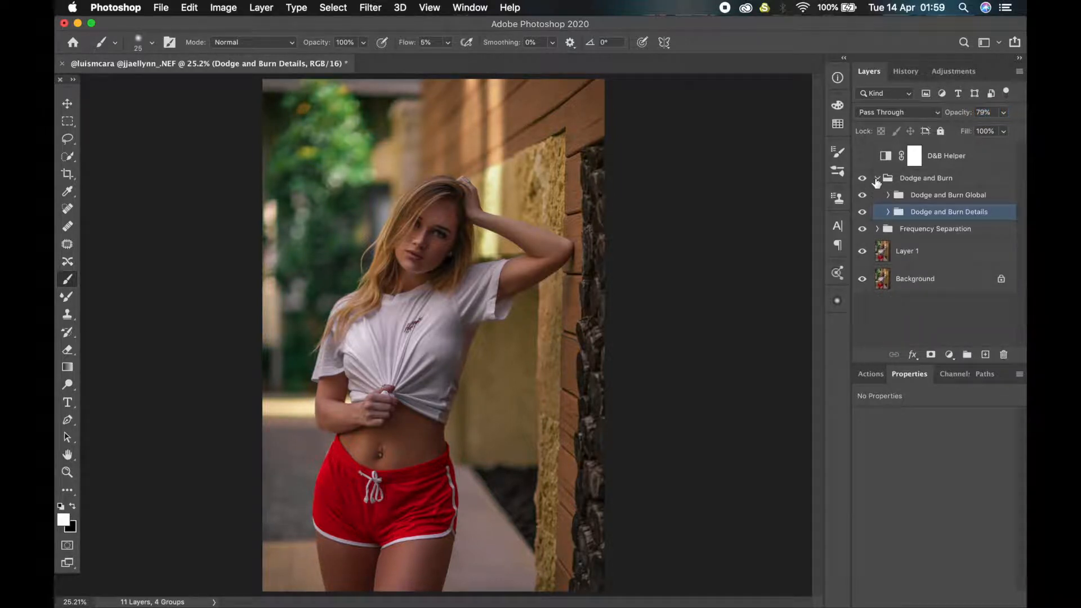
# Collapse the Dodge and Burn group and delete the D&B Helper layer.
pyautogui.click(877, 178)
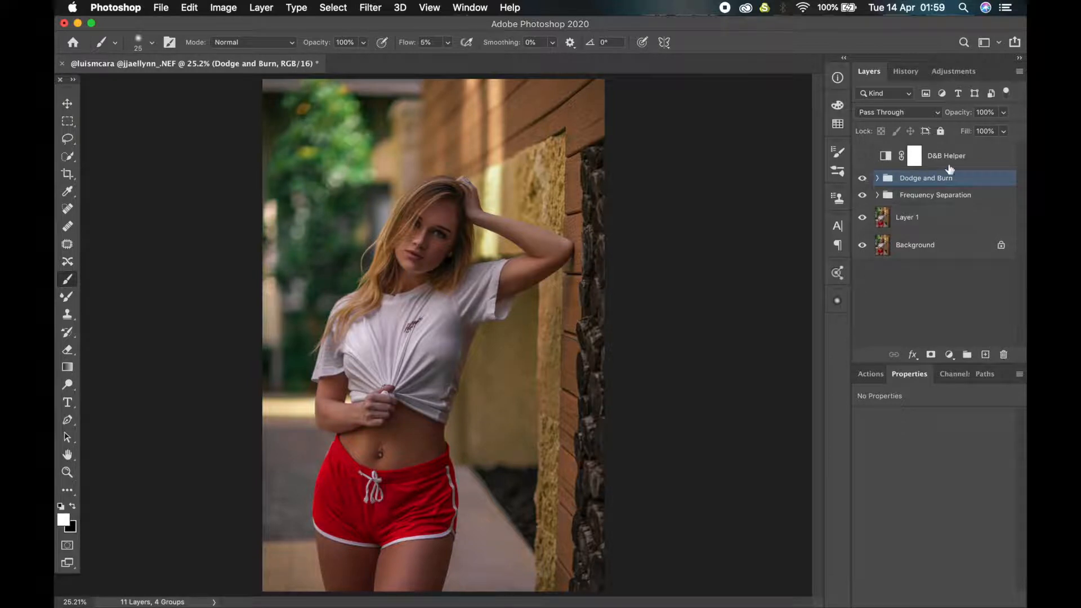
pyautogui.moveTo(901, 168)
pyautogui.mouseDown()
pyautogui.moveTo(861, 168)
pyautogui.moveTo(862, 150)
pyautogui.mouseUp()
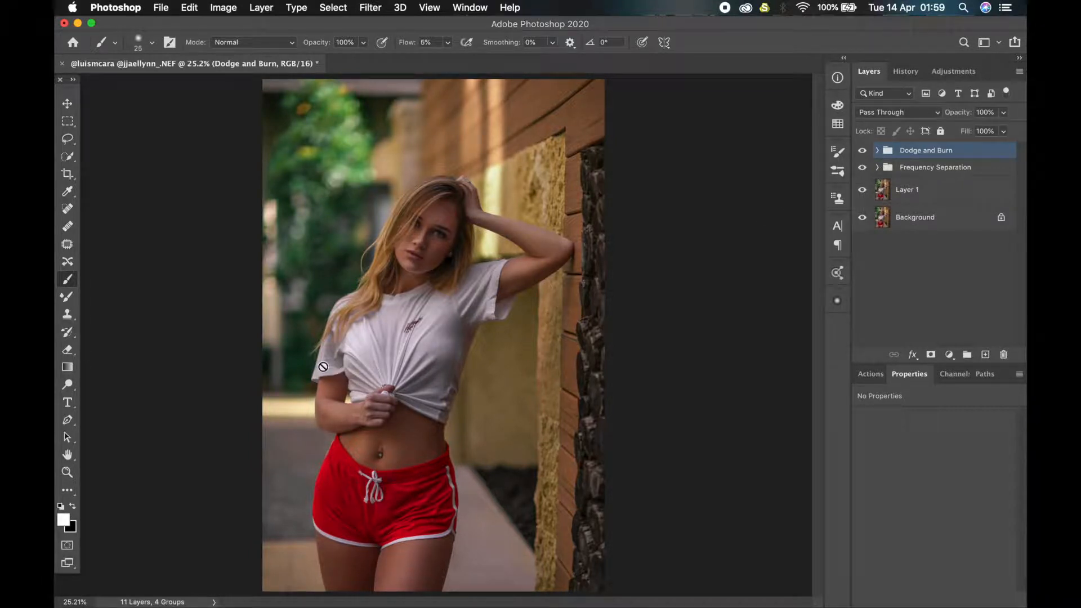
pyautogui.scroll(-1, 345, 301)
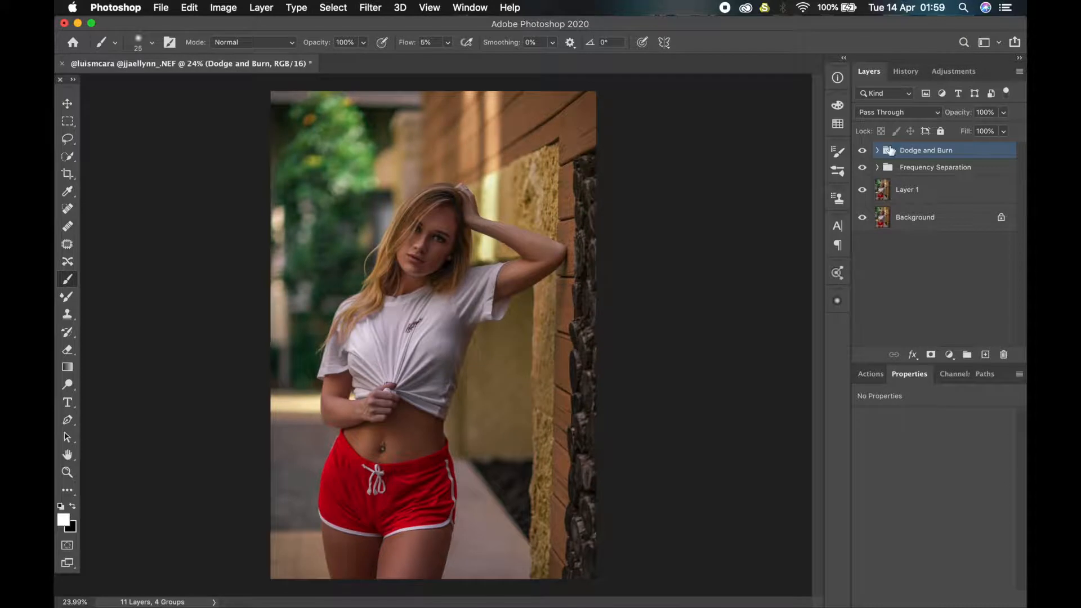
# Reopen the Dodge and Burn group and its Details subgroup, and target the Dodge mask with the whole portrait in view.
pyautogui.click(877, 151)
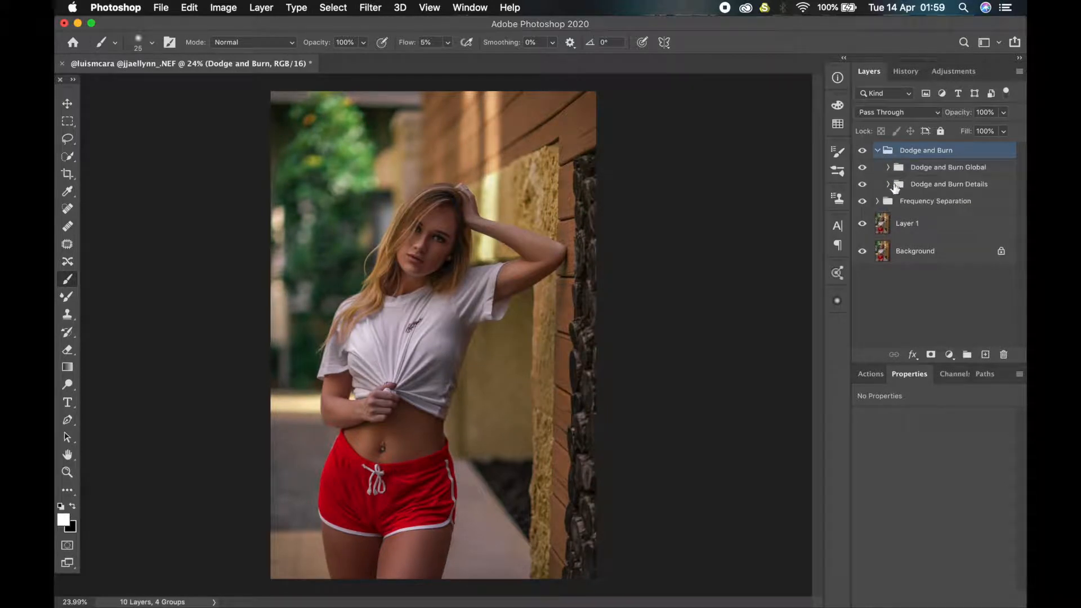
pyautogui.click(889, 185)
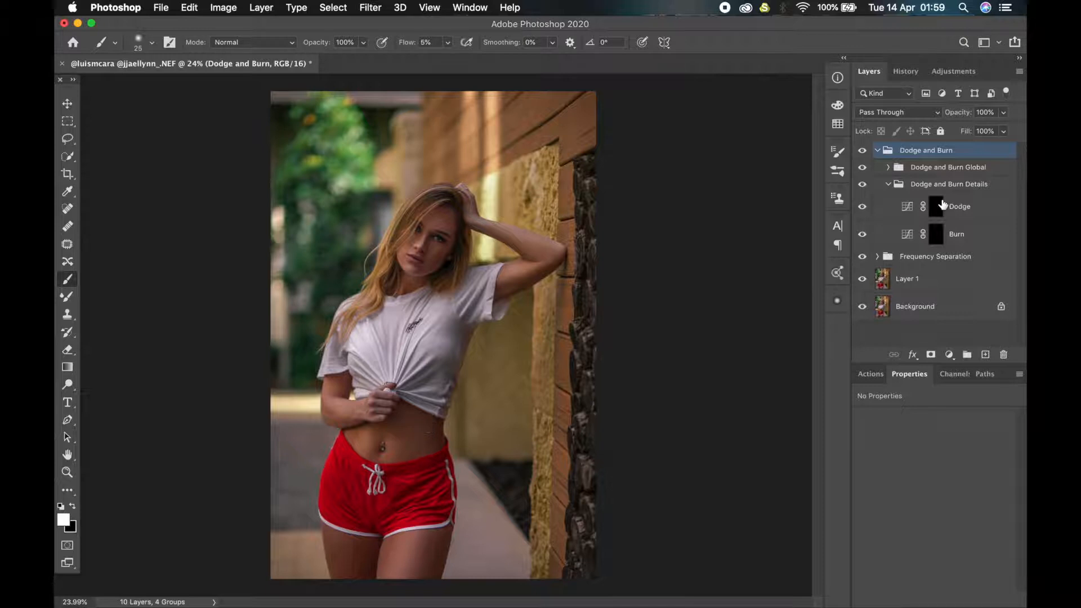
pyautogui.click(937, 208)
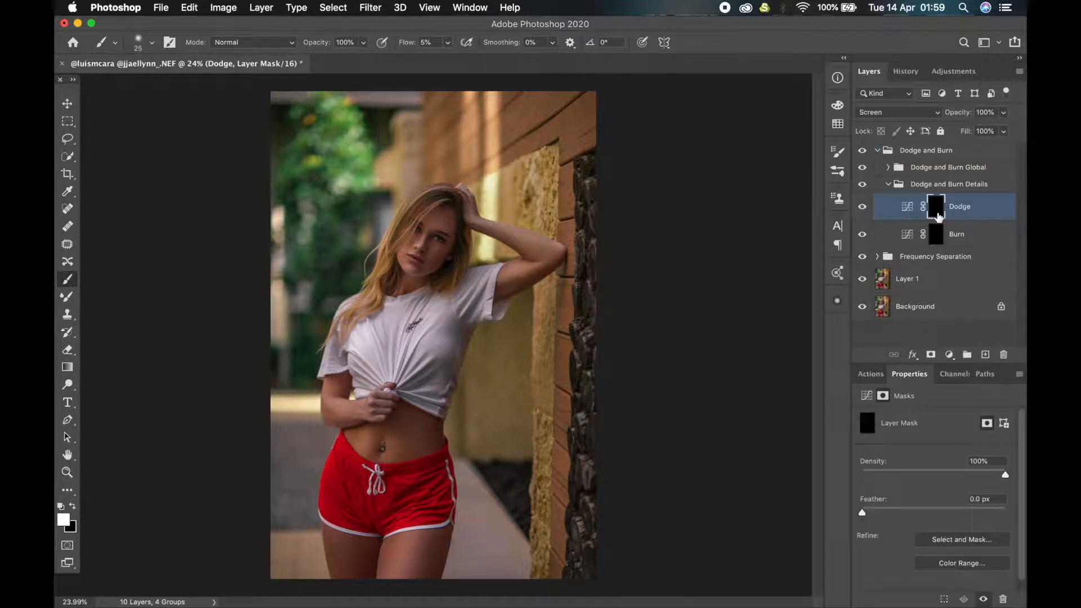
pyautogui.scroll(-2, 263, 201)
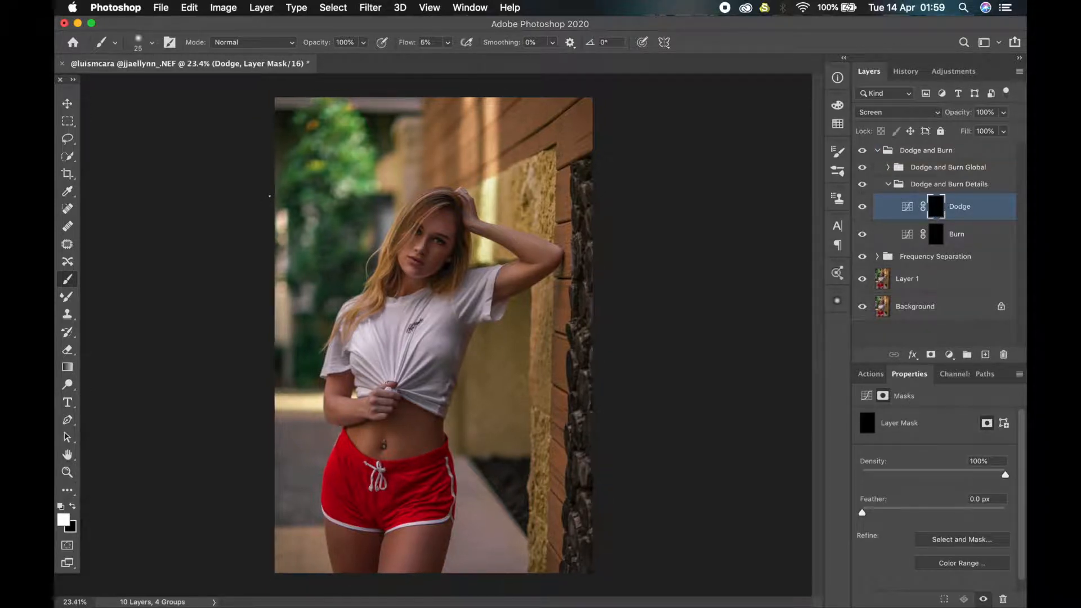
pyautogui.scroll(1, 272, 191)
pyautogui.scroll(-2, 248, 194)
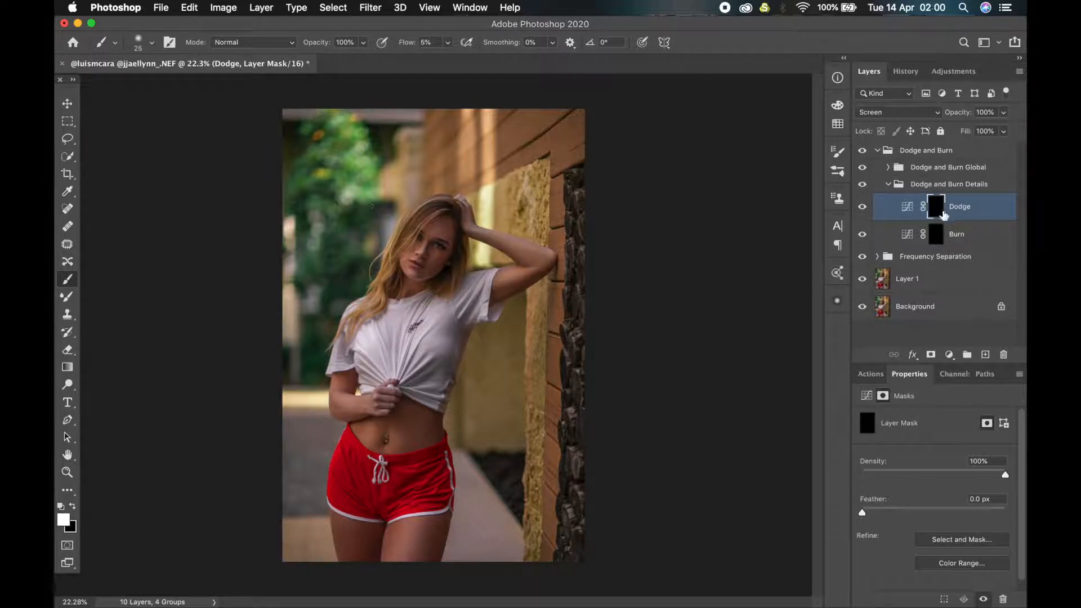
# Darken the outer background around the model with white on the Details group's Burn mask, using a size 1700 brush.
pyautogui.click(935, 235)
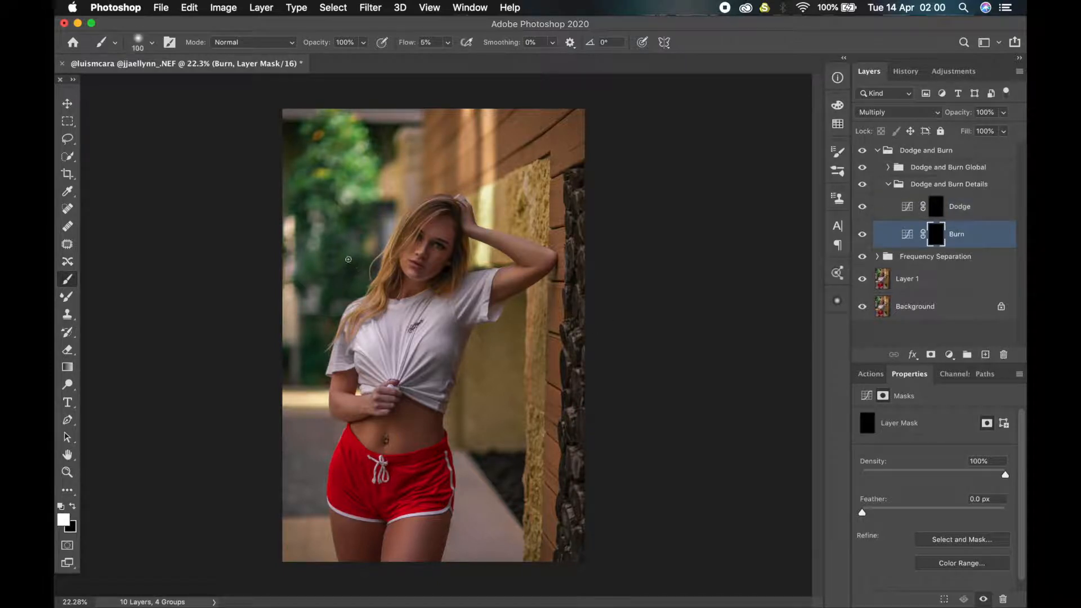
pyautogui.press(']')
pyautogui.press(']')
pyautogui.press(']')
pyautogui.press(']')
pyautogui.press(']')
pyautogui.press(']')
pyautogui.press(']')
pyautogui.press(']')
pyautogui.press(']')
pyautogui.press(']')
pyautogui.press(']')
pyautogui.press(']')
pyautogui.press(']')
pyautogui.press(']')
pyautogui.press(']')
pyautogui.press(']')
pyautogui.press(']')
pyautogui.press(']')
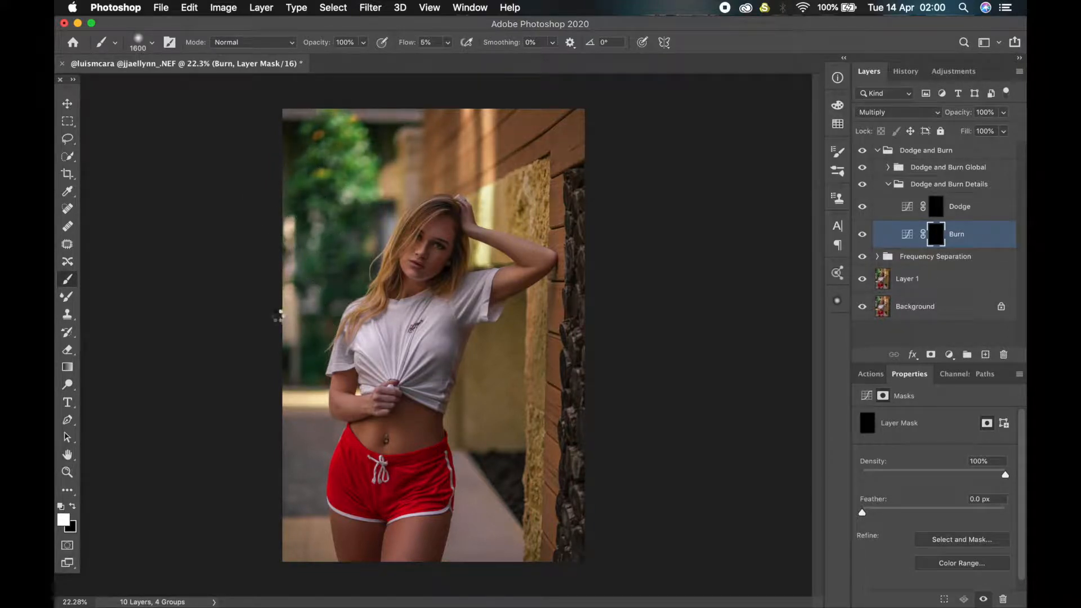
pyautogui.press(']')
pyautogui.moveTo(272, 536)
pyautogui.mouseDown()
pyautogui.moveTo(515, 547)
pyautogui.moveTo(503, 445)
pyautogui.moveTo(530, 352)
pyautogui.mouseUp()
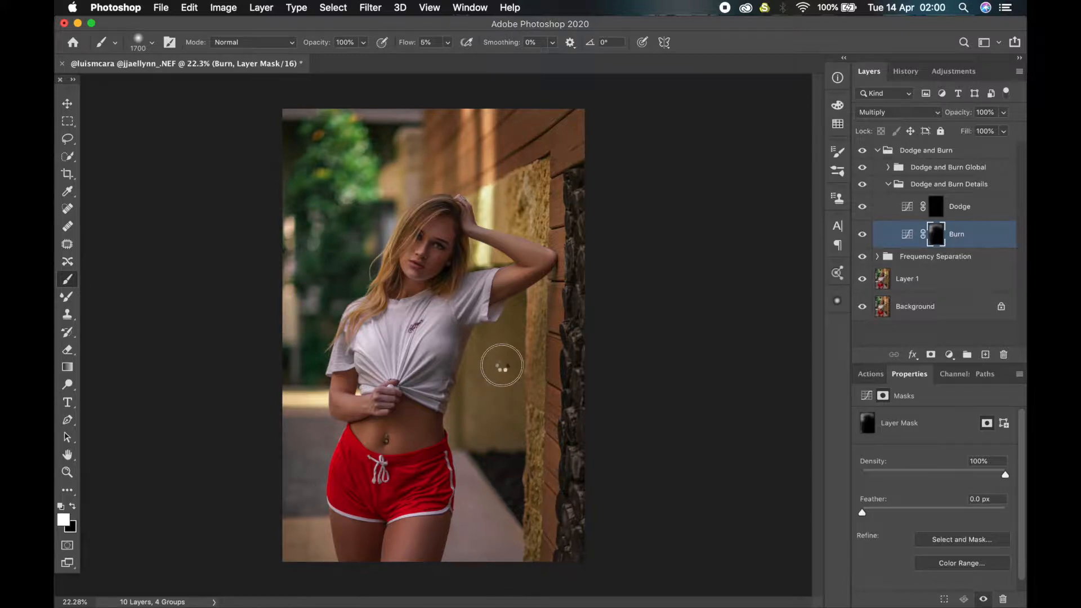
# Enlarge the brush to 2500 px and paint on the Burn mask to darken the wall beside the model.
pyautogui.press(']')
pyautogui.press(']')
pyautogui.press(']')
pyautogui.press(']')
pyautogui.press(']')
pyautogui.press(']')
pyautogui.press(']')
pyautogui.press(']')
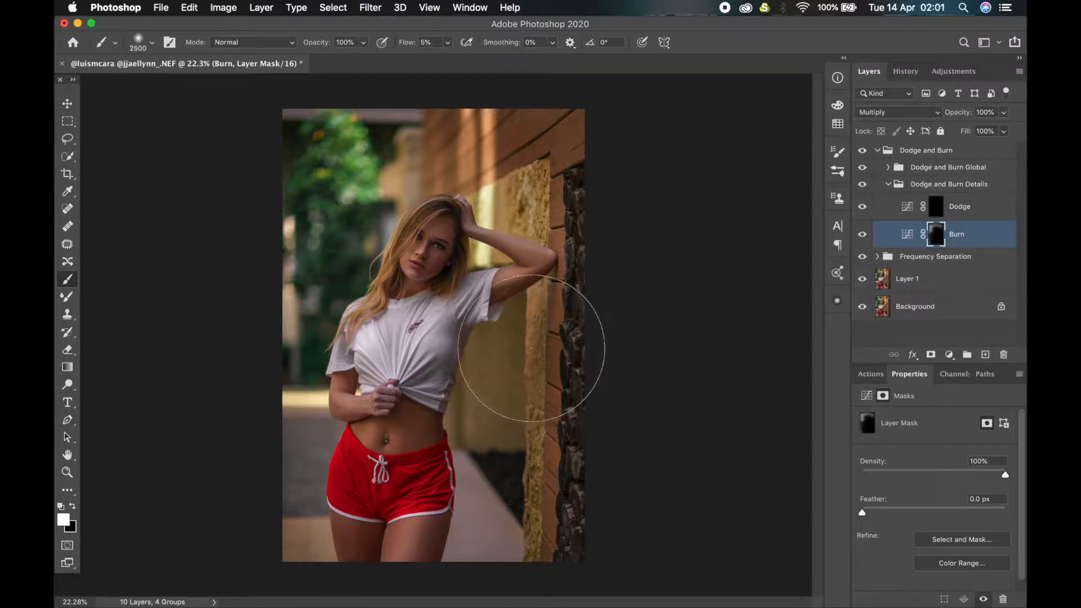
# Reduce the brush to 300 px and burn the bright wall gap between the model's hair and raised arm.
pyautogui.press('[')
pyautogui.press('[')
pyautogui.press('[')
pyautogui.press('[')
pyautogui.press('[')
pyautogui.press('[')
pyautogui.press('[')
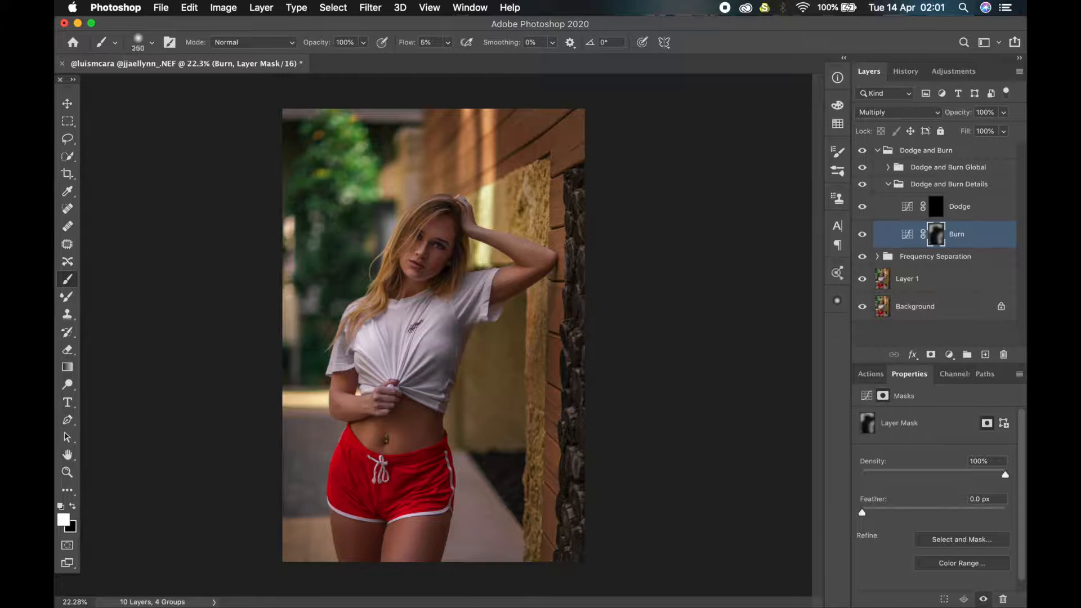
pyautogui.press(']')
pyautogui.moveTo(473, 257)
pyautogui.mouseDown()
pyautogui.moveTo(490, 201)
pyautogui.moveTo(489, 105)
pyautogui.moveTo(478, 262)
pyautogui.mouseUp()
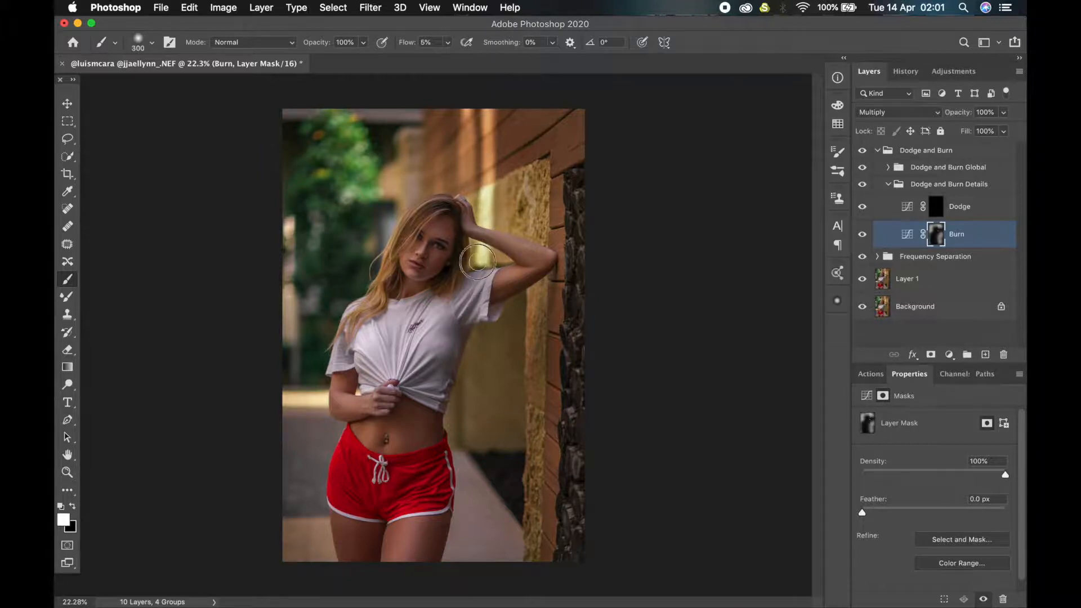
# Toggle the Burn layer's visibility off and on to compare the image with and without the darkening.
pyautogui.scroll(2, 478, 262)
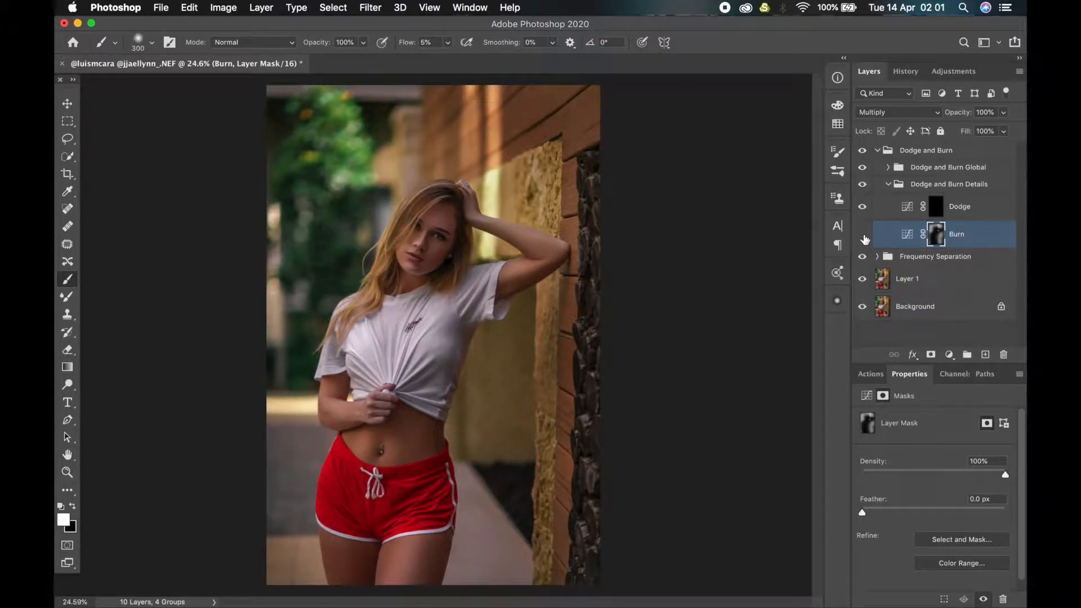
pyautogui.click(864, 236)
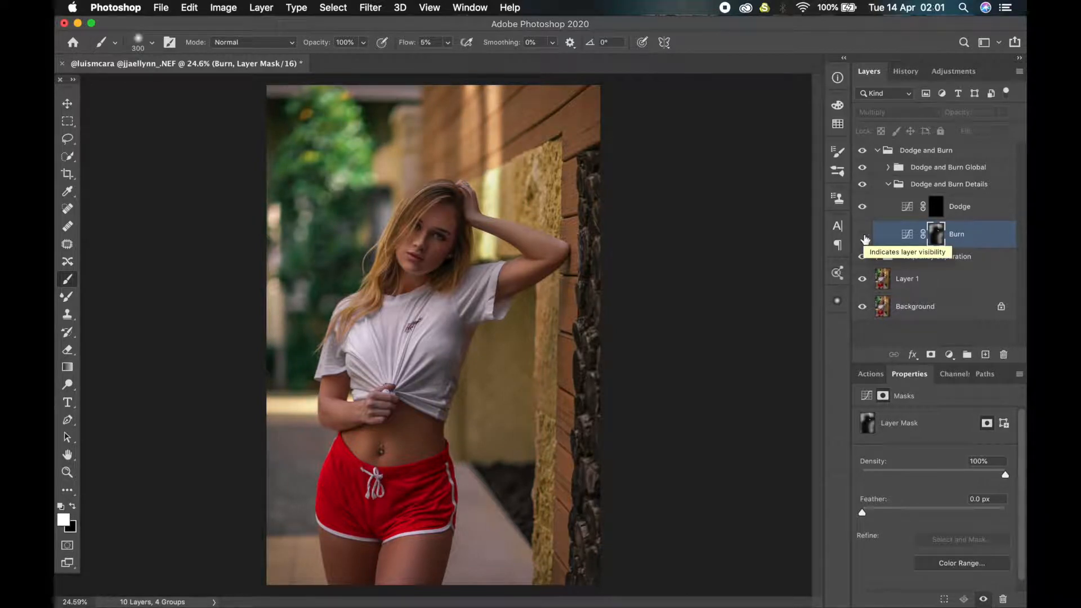
pyautogui.click(864, 236)
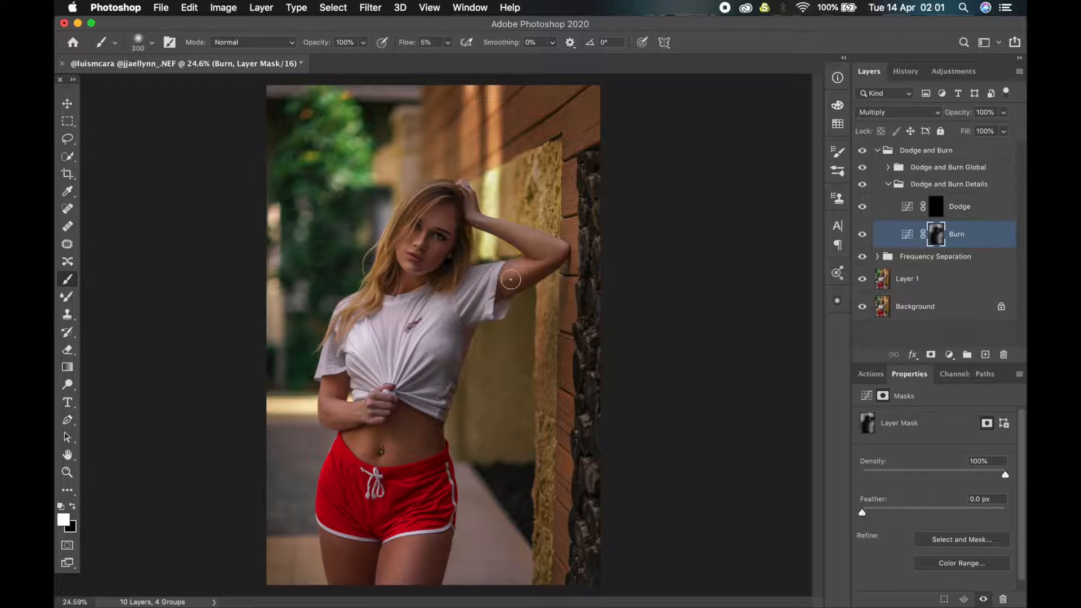
# Enlarge the brush to 1200 px and burn the blurred background and ground on the model's bare-background side.
pyautogui.press('super+0')
pyautogui.scroll(-2, 594, 300)
pyautogui.press(']')
pyautogui.press(']')
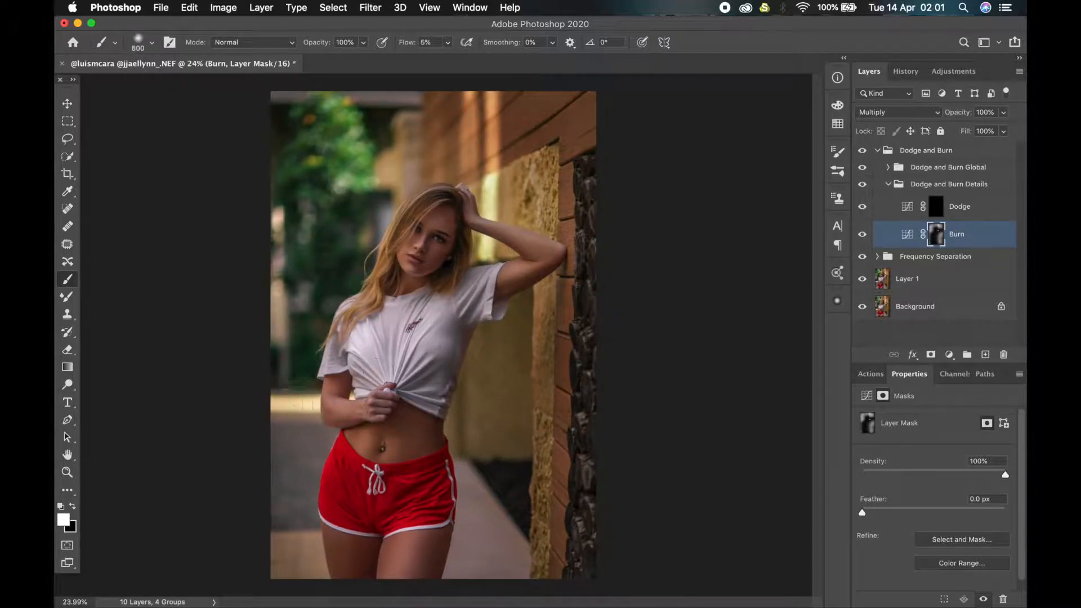
pyautogui.press(']')
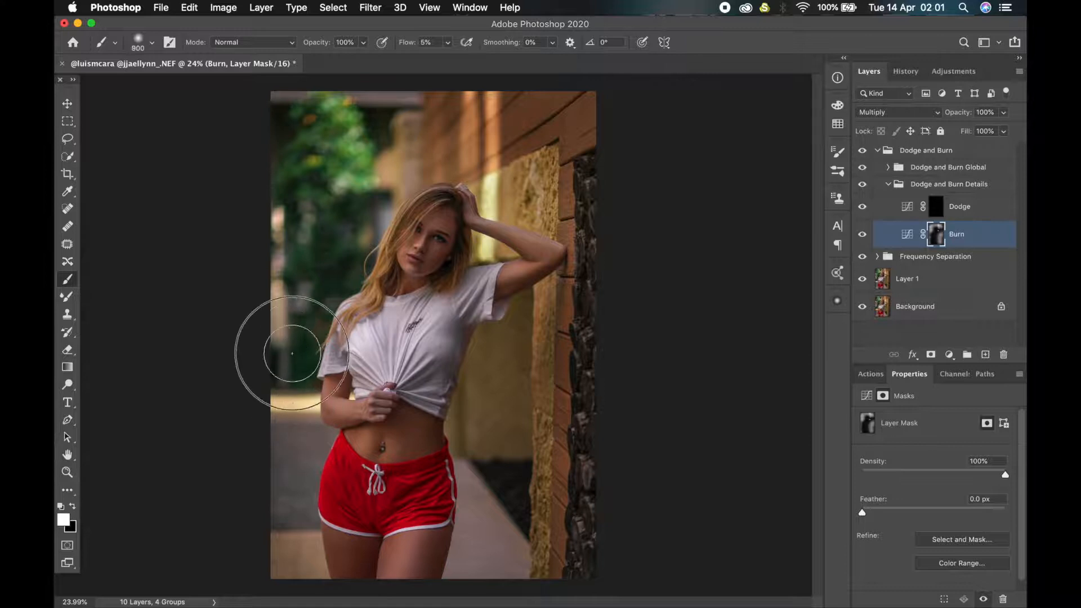
pyautogui.press(']')
pyautogui.press(']')
pyautogui.press(']')
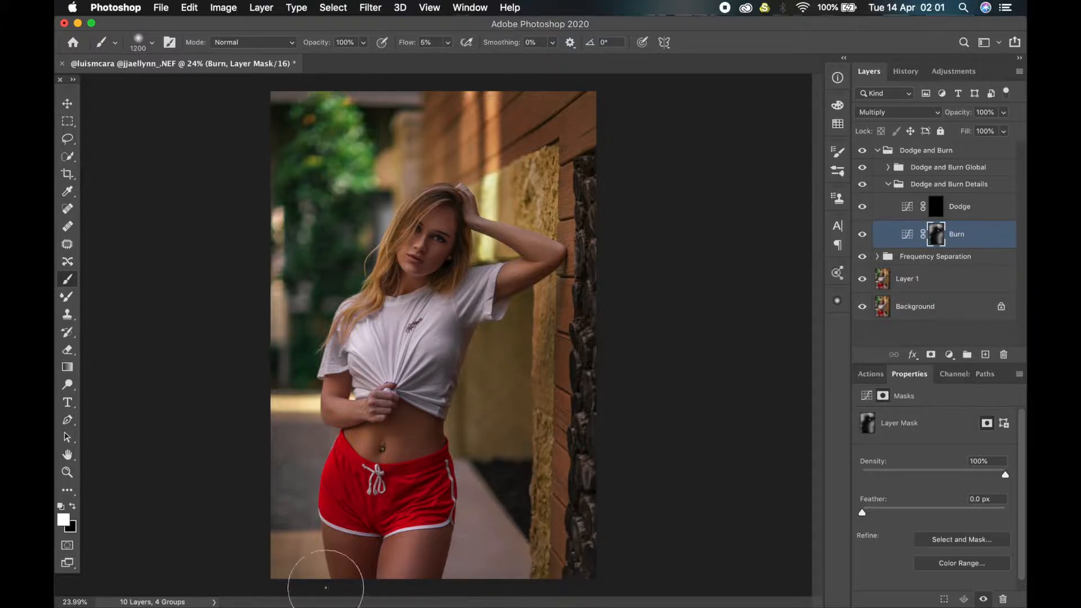
# Select the Dodge mask in the Dodge and Burn Details group and lighten the long hair strands falling beside the face.
pyautogui.scroll(2, 427, 206)
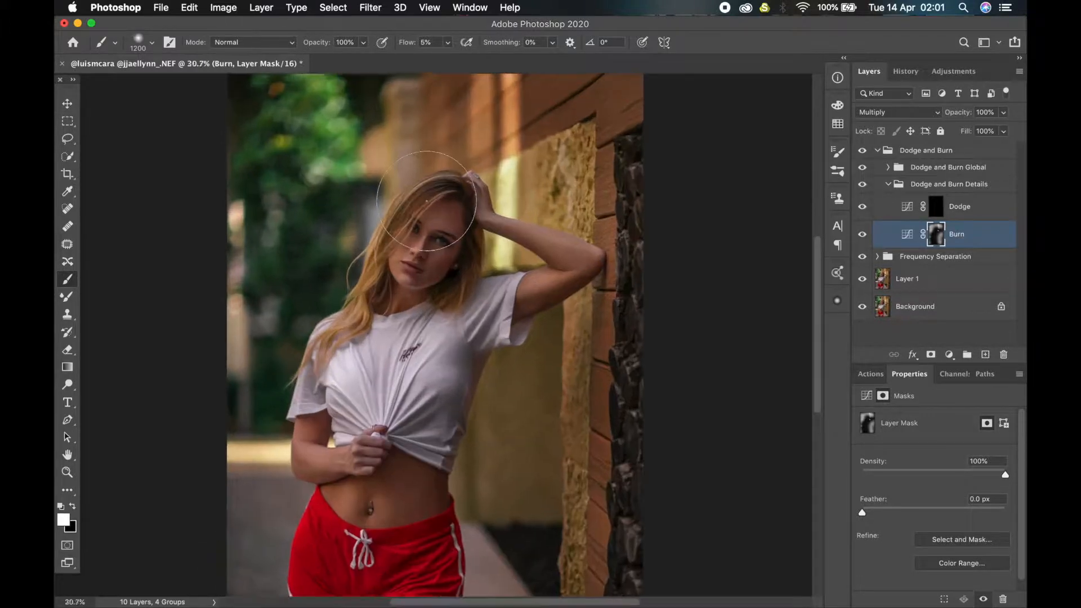
pyautogui.scroll(2, 427, 201)
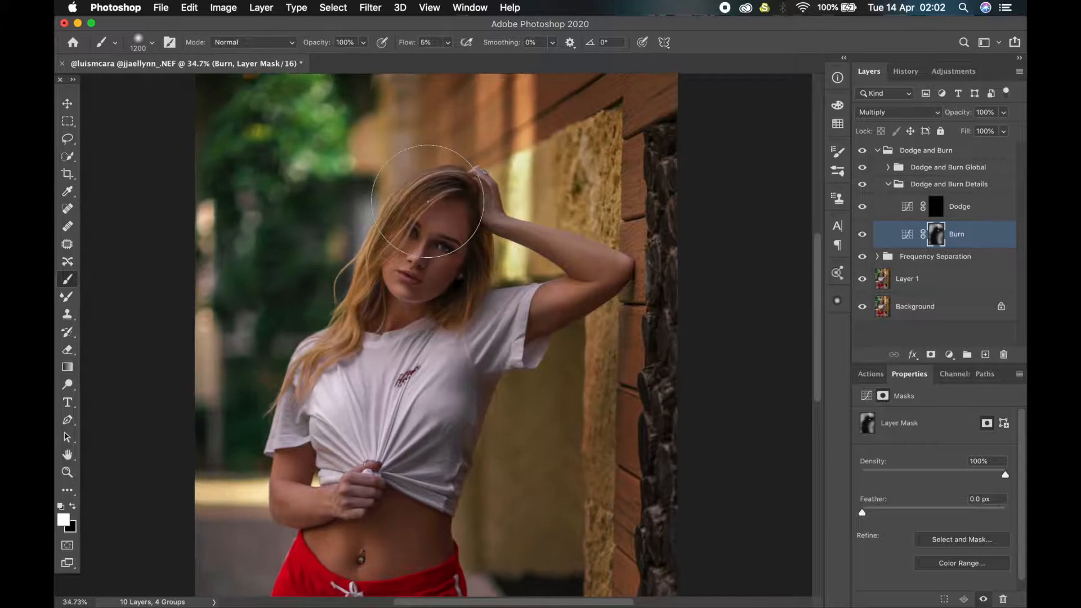
pyautogui.scroll(2, 427, 201)
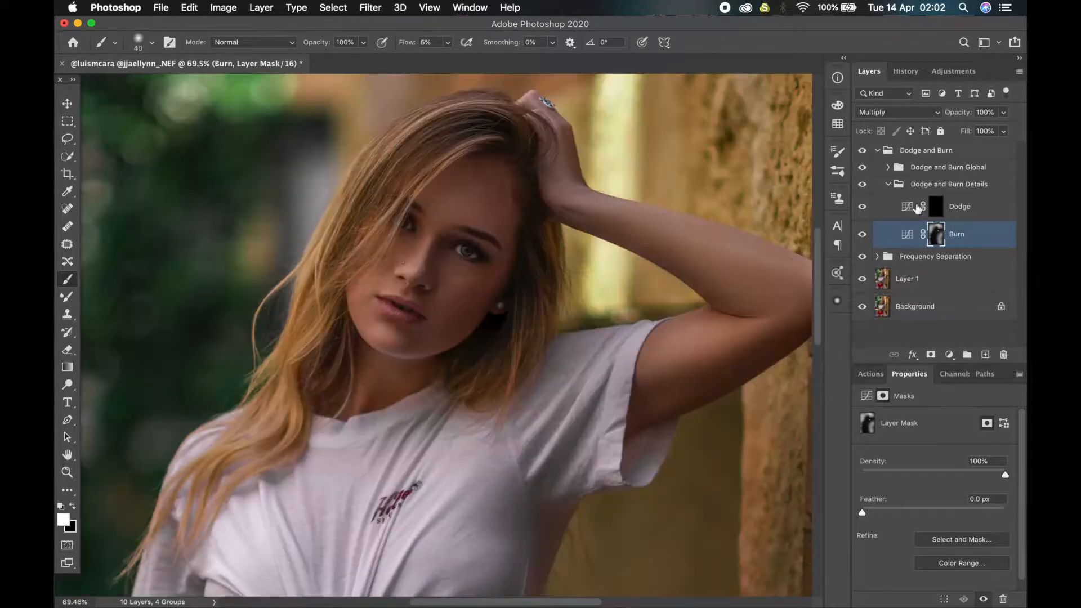
pyautogui.click(918, 209)
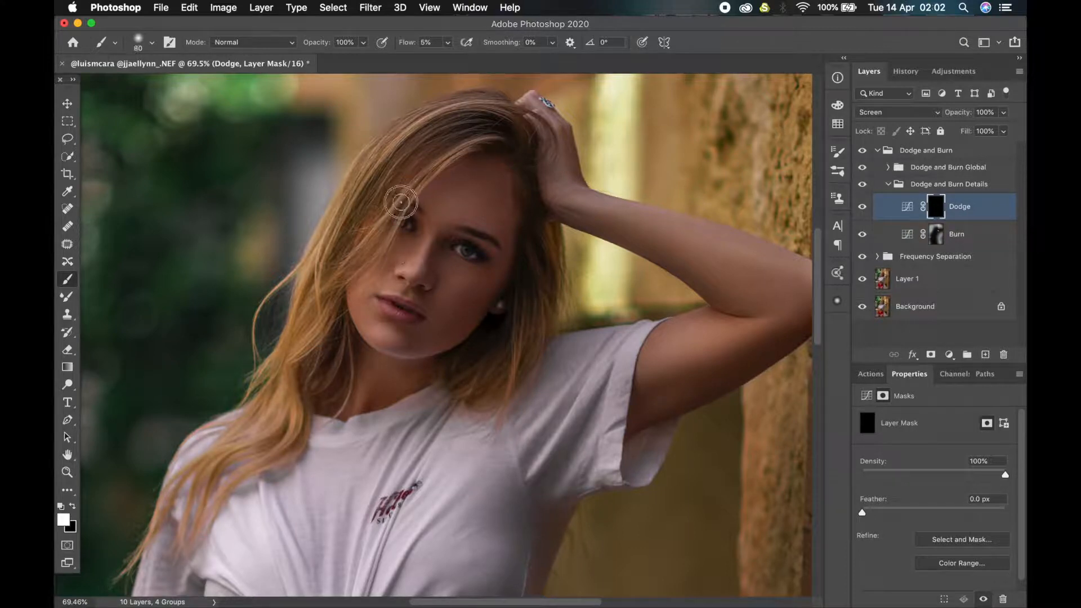
pyautogui.press(']')
pyautogui.press(']')
pyautogui.press(']')
pyautogui.press(']')
pyautogui.press(']')
pyautogui.moveTo(361, 163)
pyautogui.mouseDown()
pyautogui.moveTo(305, 269)
pyautogui.moveTo(292, 324)
pyautogui.moveTo(303, 326)
pyautogui.moveTo(271, 386)
pyautogui.moveTo(284, 397)
pyautogui.moveTo(290, 450)
pyautogui.moveTo(179, 527)
pyautogui.mouseUp()
pyautogui.moveTo(211, 469)
pyautogui.mouseDown()
pyautogui.moveTo(172, 483)
pyautogui.moveTo(250, 444)
pyautogui.moveTo(281, 367)
pyautogui.moveTo(261, 367)
pyautogui.moveTo(256, 318)
pyautogui.moveTo(299, 263)
pyautogui.mouseUp()
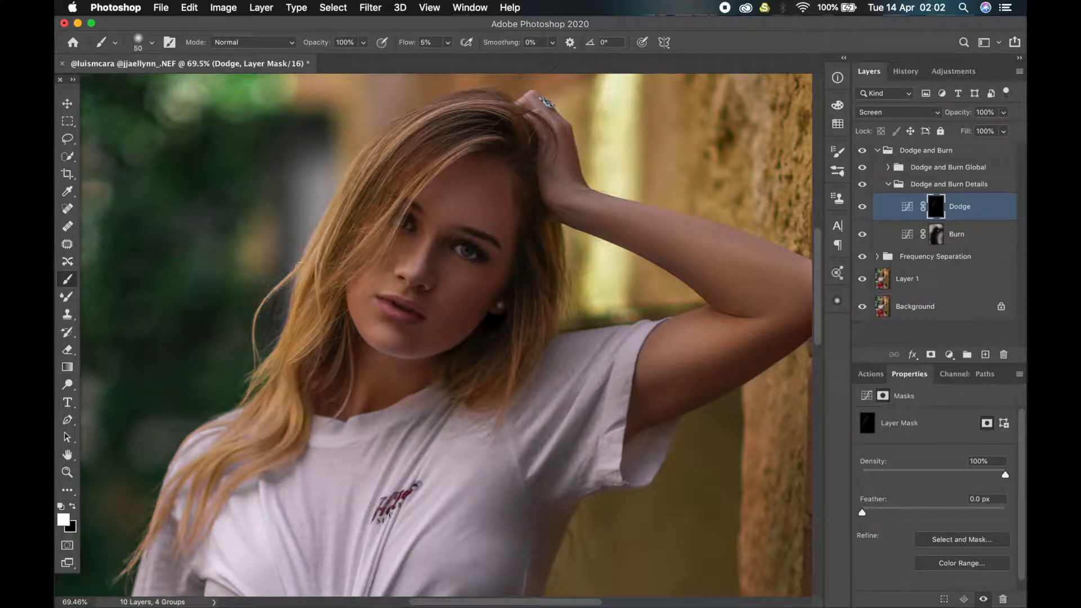
# Dodge the hair across the crown and the strands under the raised arm, finishing with a 150 px brush.
pyautogui.press(']')
pyautogui.press(']')
pyautogui.moveTo(342, 209)
pyautogui.mouseDown()
pyautogui.moveTo(365, 163)
pyautogui.moveTo(442, 105)
pyautogui.moveTo(479, 96)
pyautogui.moveTo(504, 122)
pyautogui.mouseUp()
pyautogui.press('[')
pyautogui.moveTo(529, 310)
pyautogui.mouseDown()
pyautogui.moveTo(499, 394)
pyautogui.moveTo(498, 379)
pyautogui.moveTo(467, 387)
pyautogui.moveTo(539, 299)
pyautogui.moveTo(541, 240)
pyautogui.mouseUp()
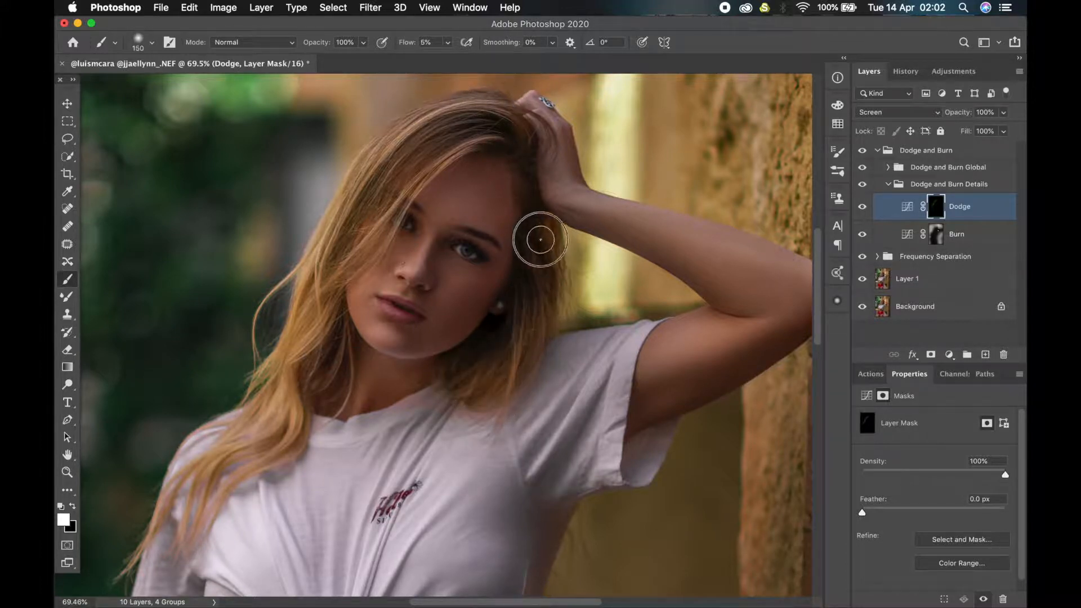
# On the Burn mask, set the brush flow to 2% and size to 200 px, and darken the edges of the face and hair.
pyautogui.click(938, 236)
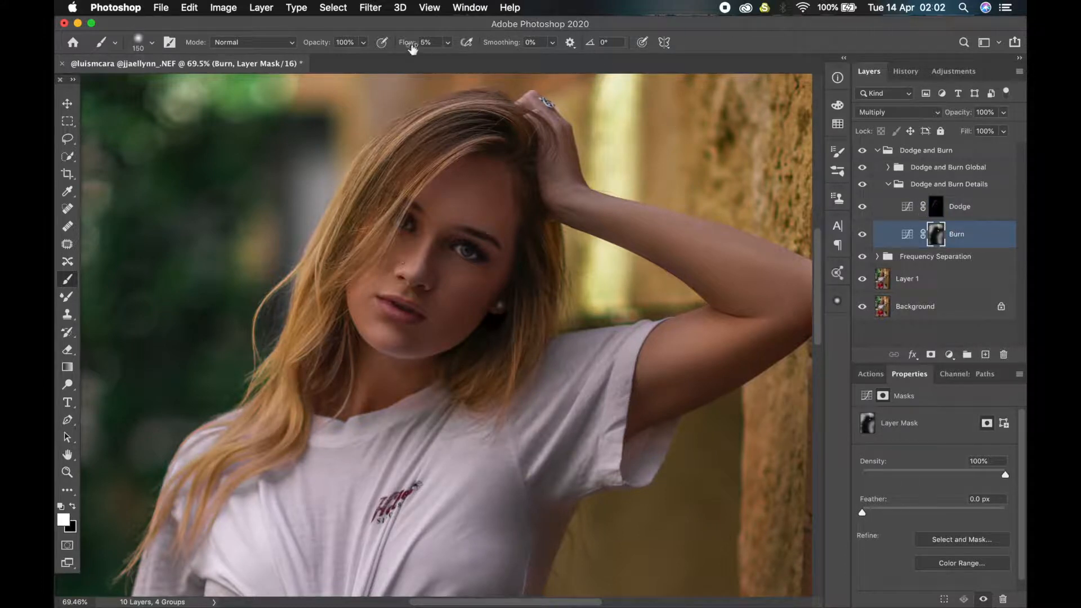
pyautogui.click(402, 45)
pyautogui.write('2')
pyautogui.press('Return')
pyautogui.press(']')
pyautogui.press(']')
pyautogui.moveTo(342, 250)
pyautogui.mouseDown()
pyautogui.moveTo(317, 315)
pyautogui.moveTo(306, 292)
pyautogui.moveTo(300, 381)
pyautogui.moveTo(336, 339)
pyautogui.moveTo(299, 428)
pyautogui.moveTo(205, 474)
pyautogui.moveTo(189, 520)
pyautogui.moveTo(149, 540)
pyautogui.moveTo(279, 392)
pyautogui.moveTo(265, 376)
pyautogui.moveTo(322, 280)
pyautogui.moveTo(370, 152)
pyautogui.moveTo(401, 117)
pyautogui.moveTo(472, 96)
pyautogui.moveTo(498, 101)
pyautogui.moveTo(493, 117)
pyautogui.moveTo(530, 183)
pyautogui.moveTo(513, 176)
pyautogui.moveTo(546, 226)
pyautogui.moveTo(526, 307)
pyautogui.moveTo(525, 277)
pyautogui.moveTo(492, 353)
pyautogui.moveTo(504, 331)
pyautogui.moveTo(463, 377)
pyautogui.moveTo(514, 333)
pyautogui.moveTo(507, 360)
pyautogui.moveTo(543, 259)
pyautogui.moveTo(510, 362)
pyautogui.moveTo(484, 367)
pyautogui.moveTo(485, 302)
pyautogui.mouseUp()
# Collapse the Dodge and Burn Details group and its parent Dodge and Burn group.
pyautogui.scroll(-5, 486, 302)
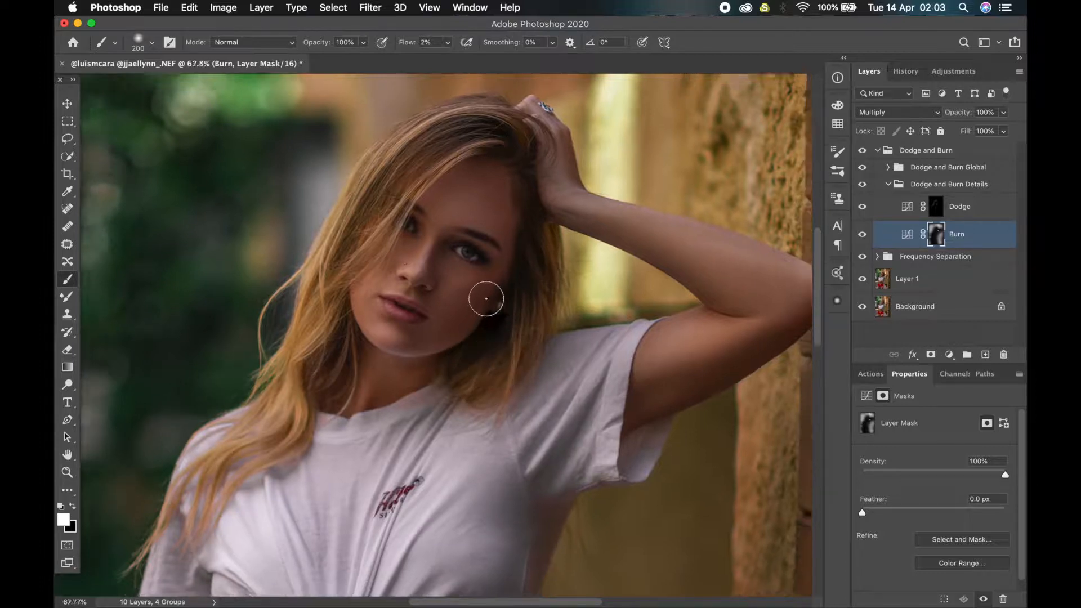
pyautogui.scroll(-4, 482, 292)
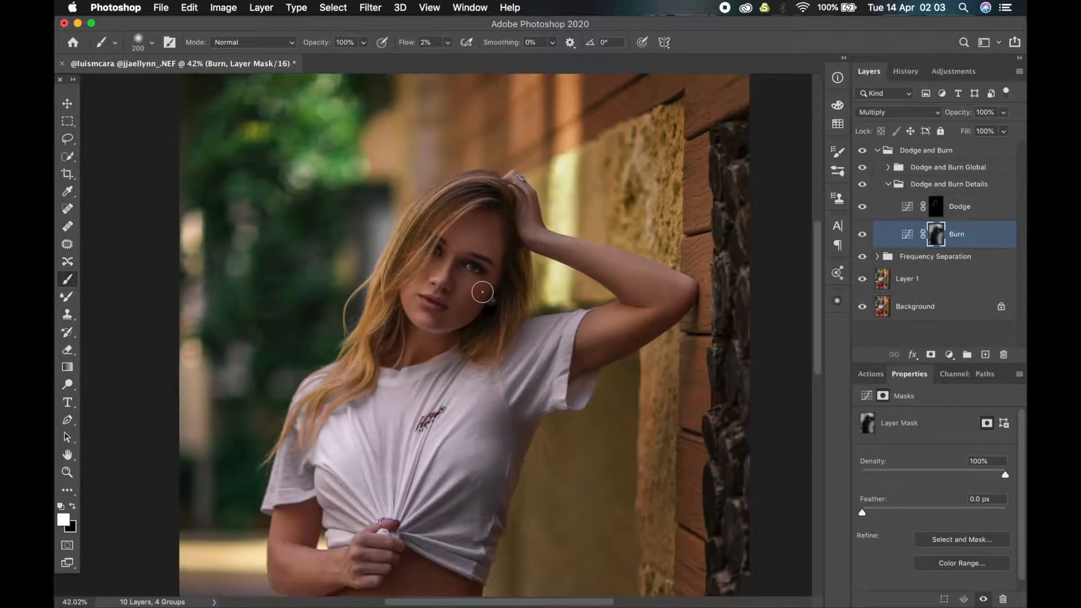
pyautogui.scroll(-4, 484, 291)
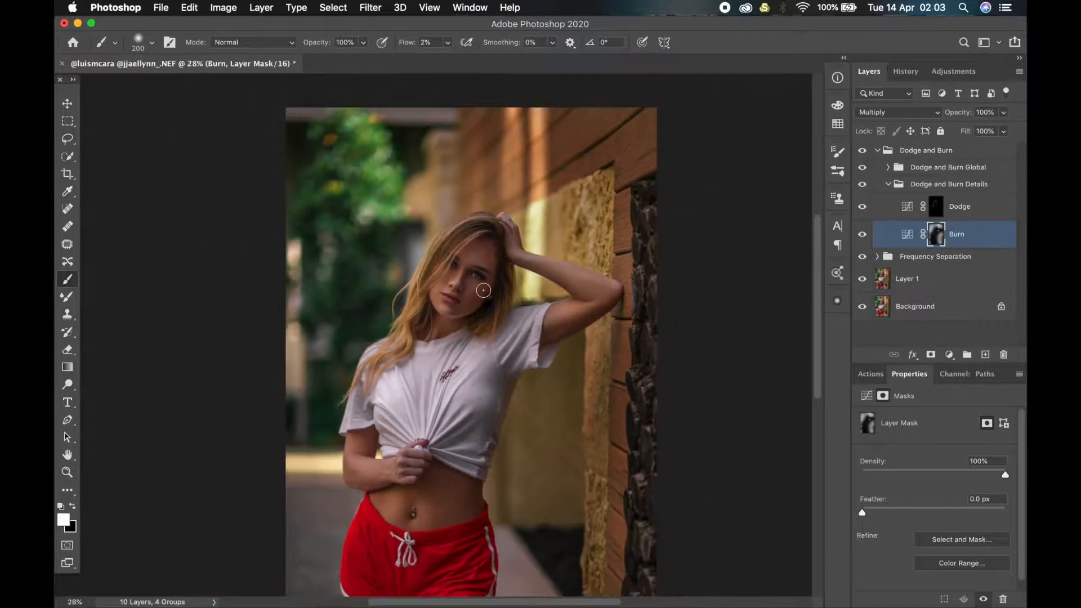
pyautogui.scroll(-2, 483, 292)
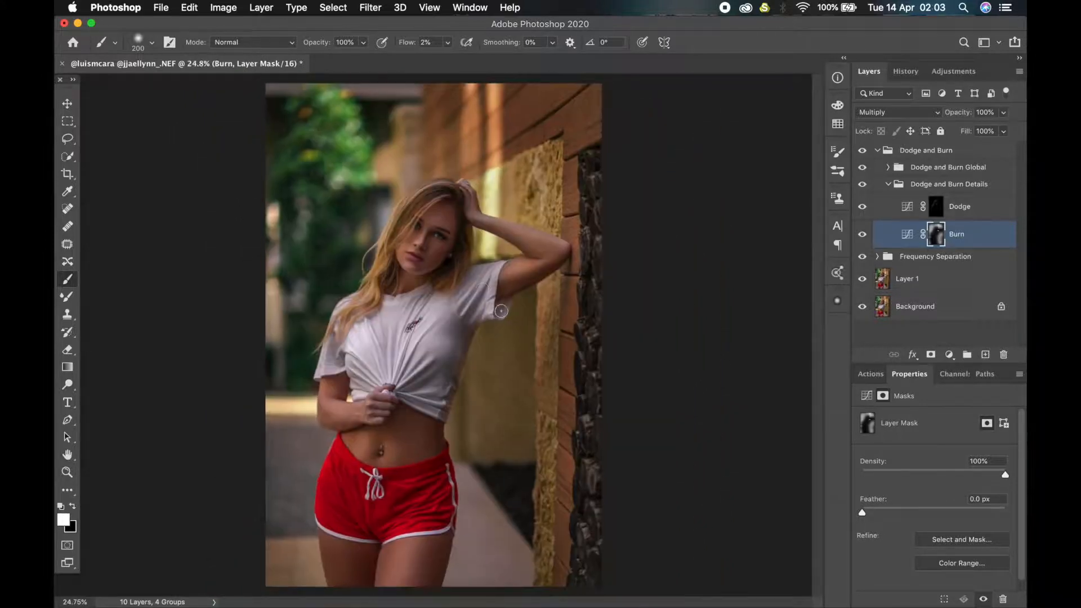
pyautogui.click(889, 185)
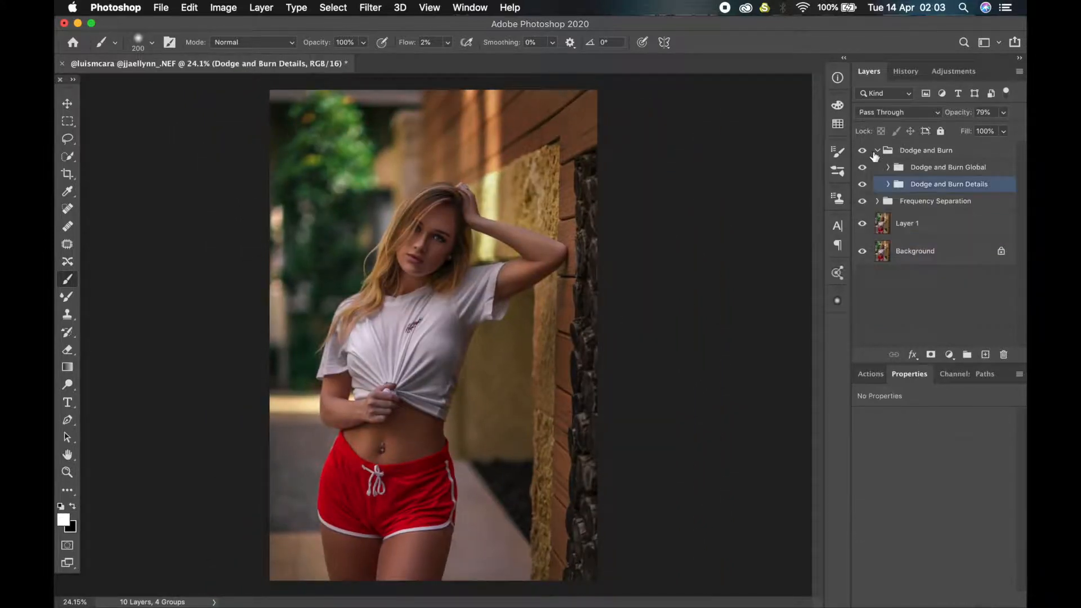
pyautogui.click(878, 154)
pyautogui.click(877, 151)
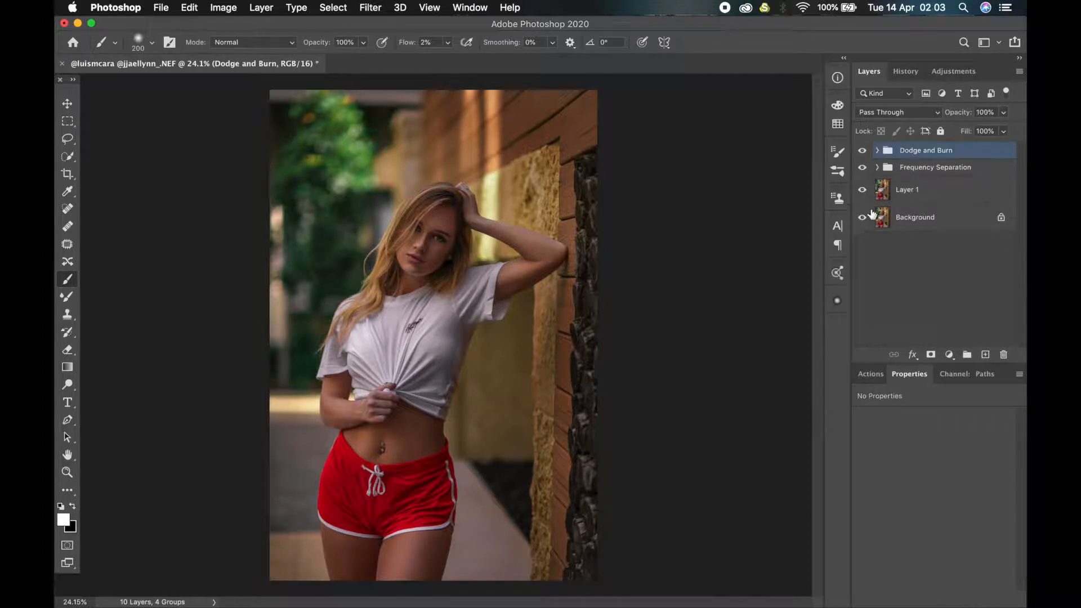
# Toggle between the Background layer alone and all layers to compare the original with the retouched image.
pyautogui.keyDown('alt'); pyautogui.click(862, 218); pyautogui.keyUp('alt')
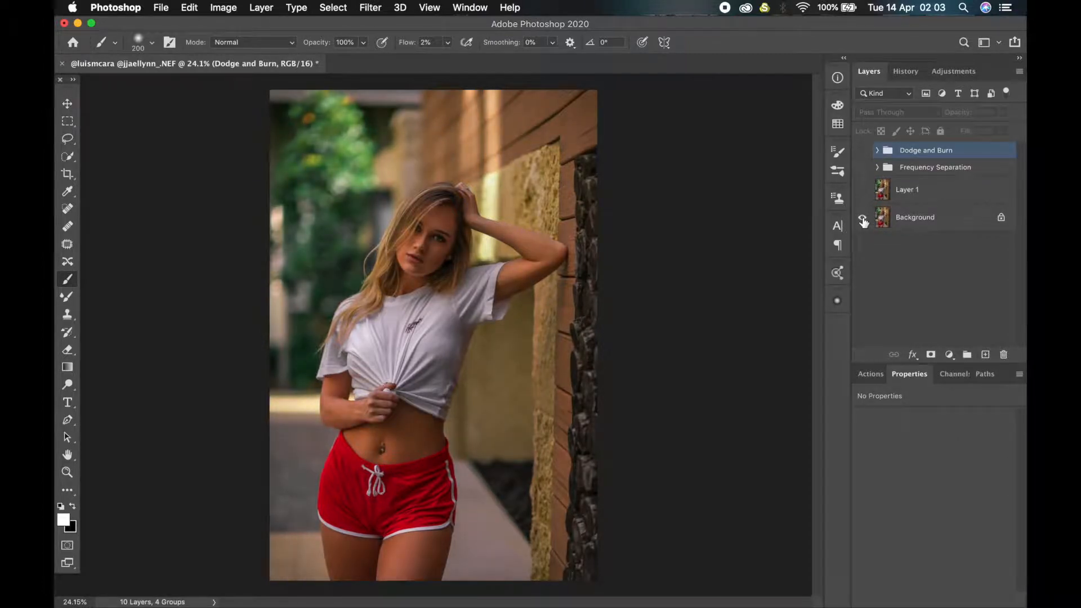
pyautogui.keyDown('alt'); pyautogui.click(862, 218); pyautogui.keyUp('alt')
pyautogui.keyDown('alt'); pyautogui.click(862, 218); pyautogui.keyUp('alt')
pyautogui.keyDown('alt'); pyautogui.click(862, 218); pyautogui.keyUp('alt')
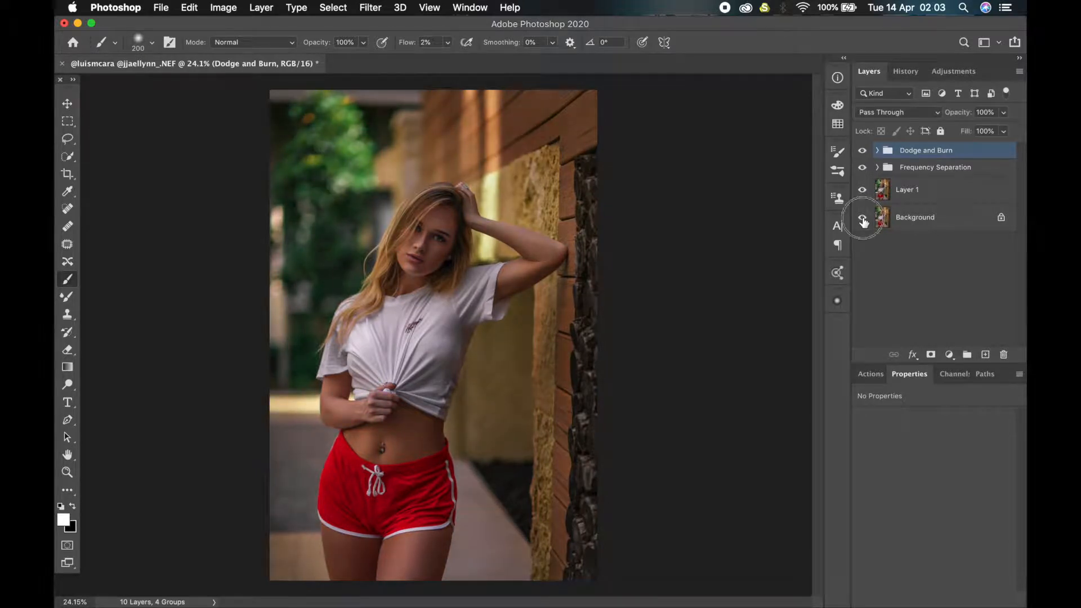
pyautogui.keyDown('alt'); pyautogui.click(862, 218); pyautogui.keyUp('alt')
pyautogui.keyDown('alt'); pyautogui.click(862, 218); pyautogui.keyUp('alt')
# Select the Burn 2 mask in the Dodge and Burn Global group and enlarge the brush to 800 px.
pyautogui.click(878, 151)
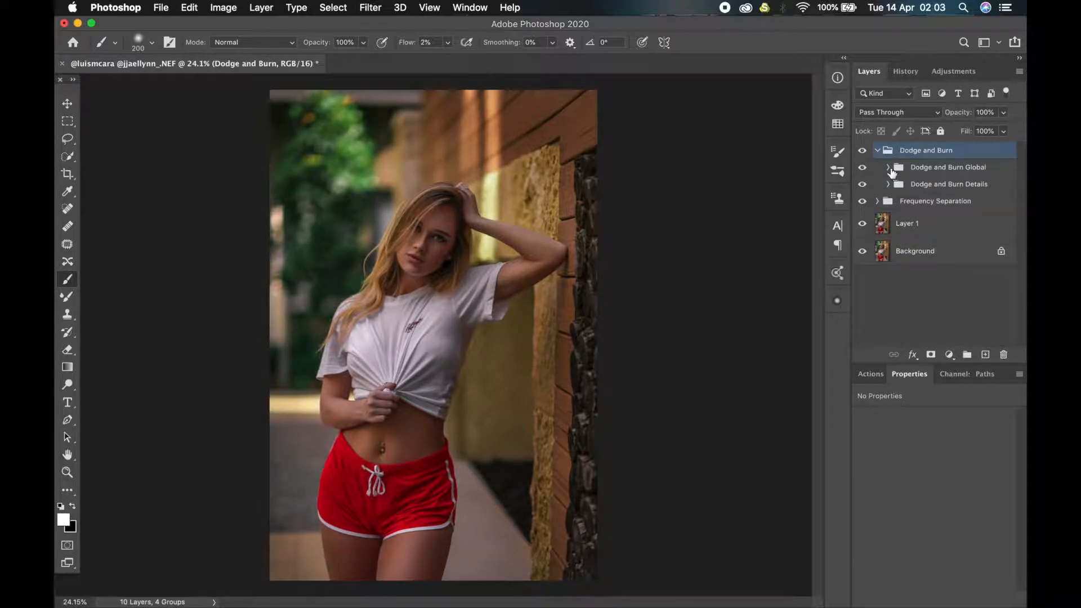
pyautogui.click(888, 168)
pyautogui.click(929, 219)
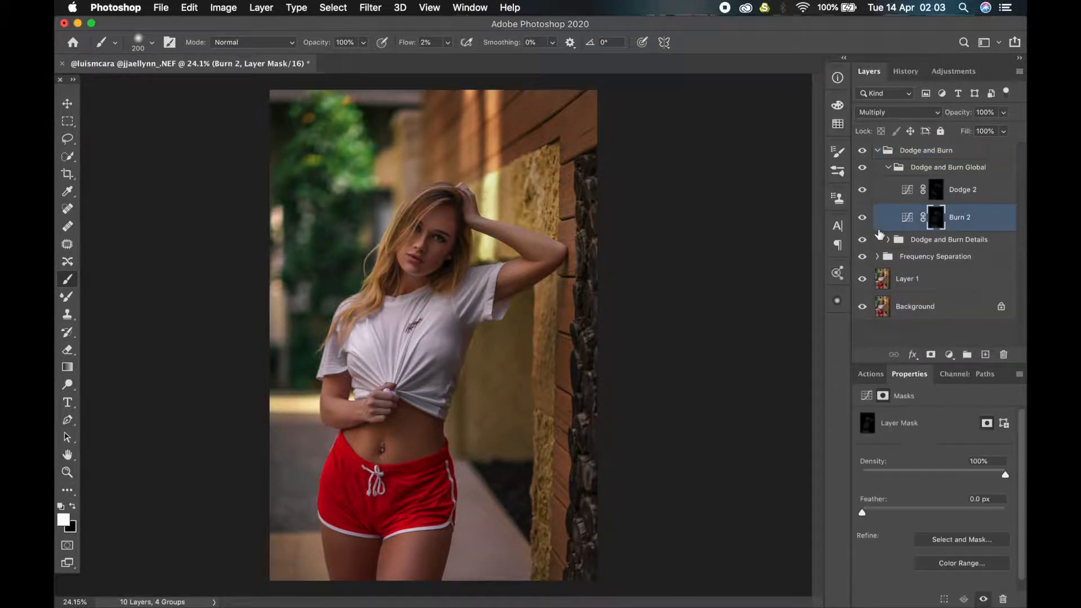
pyautogui.press(']')
pyautogui.press(']')
pyautogui.press(']')
pyautogui.press(']')
pyautogui.press(']')
# Collapse the dodge and burn groups and toggle the Dodge and Burn group's visibility to compare its effect.
pyautogui.click(889, 167)
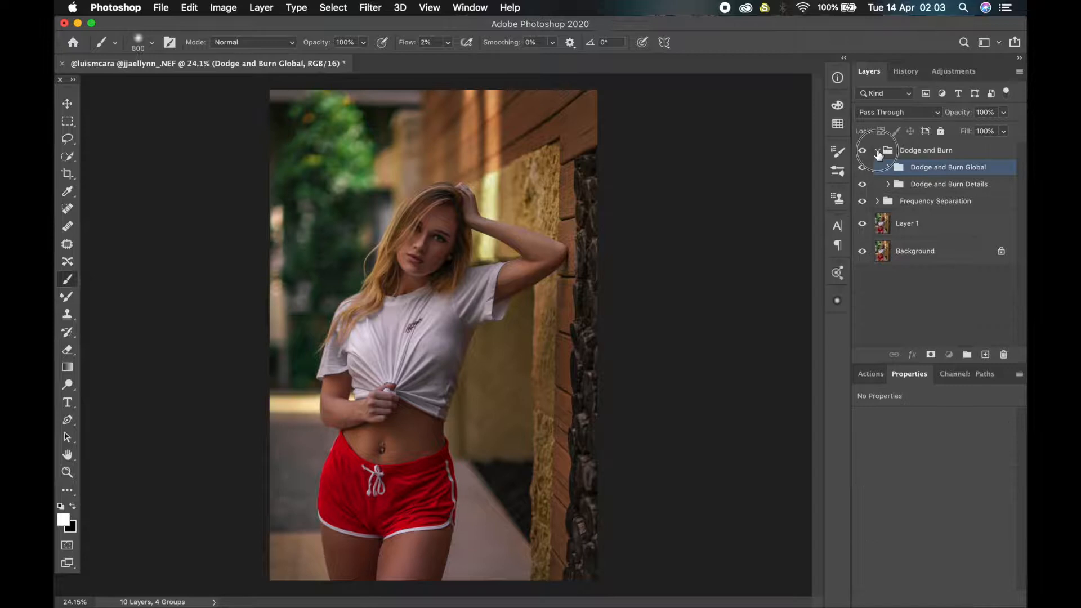
pyautogui.click(877, 151)
pyautogui.scroll(-1, 512, 363)
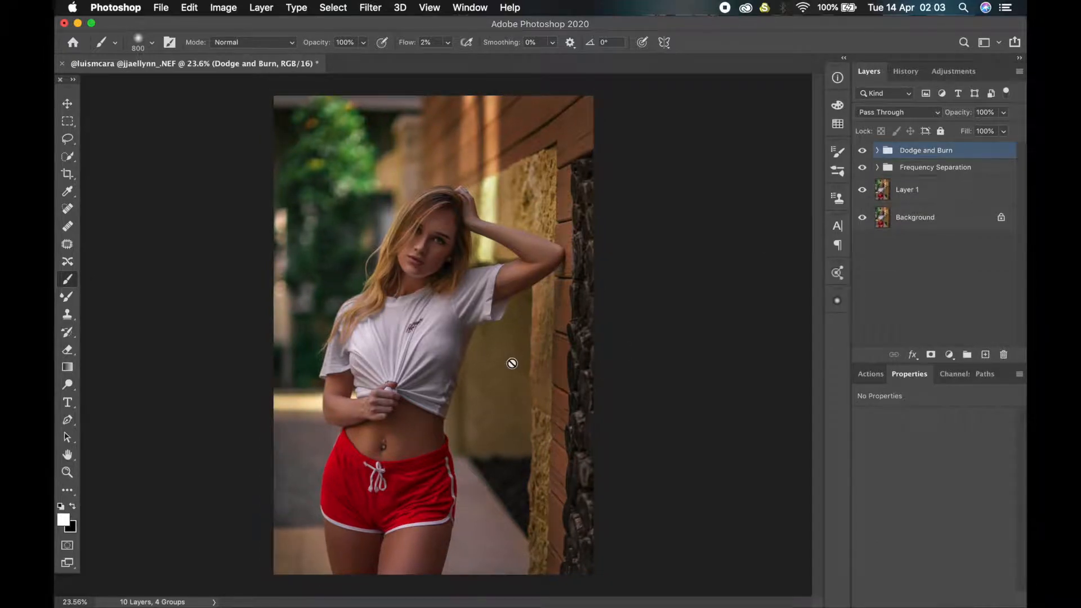
pyautogui.scroll(1, 513, 364)
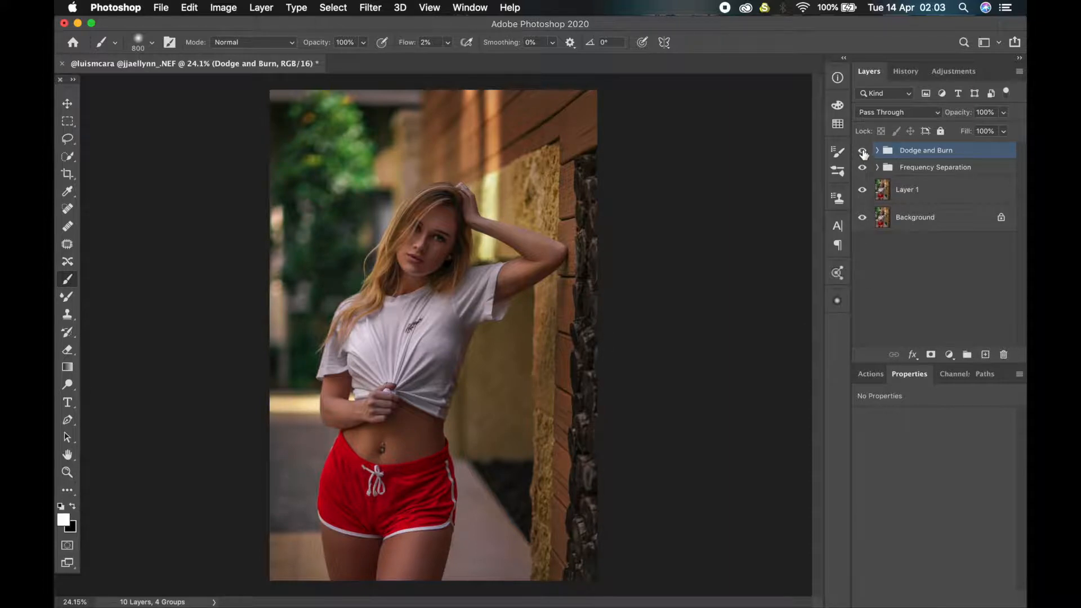
pyautogui.click(862, 151)
pyautogui.click(863, 151)
# Select the Dodge 2 mask in the Dodge and Burn Global group and size the brush to 250 px for the stomach.
pyautogui.click(877, 150)
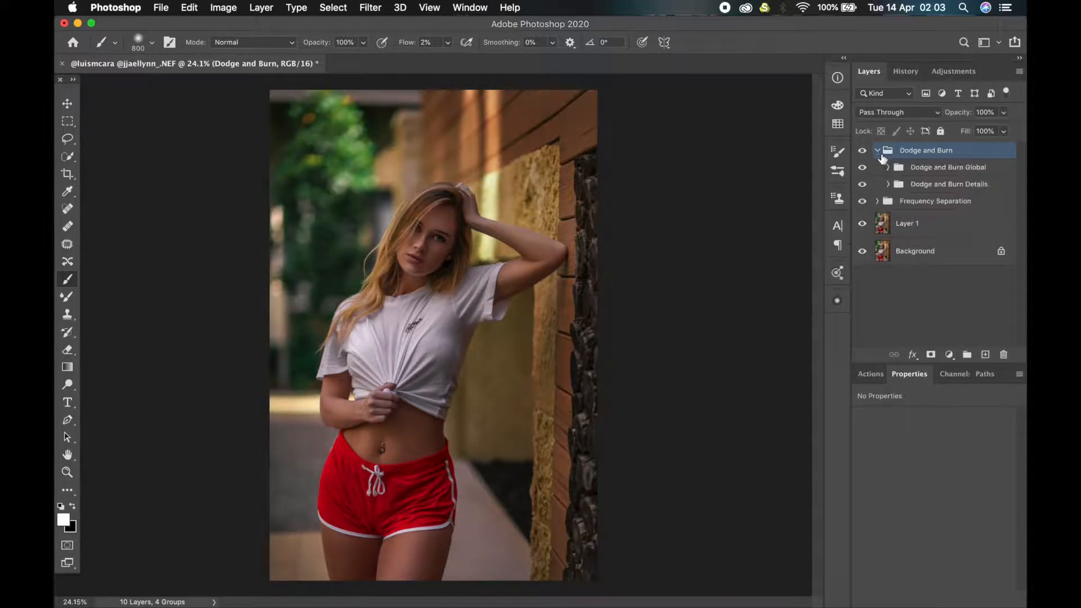
pyautogui.click(895, 170)
pyautogui.click(888, 168)
pyautogui.click(936, 190)
pyautogui.press('[')
pyautogui.press('[')
pyautogui.press('[')
pyautogui.press('[')
pyautogui.press('[')
pyautogui.press('[')
pyautogui.press('[')
pyautogui.press('[')
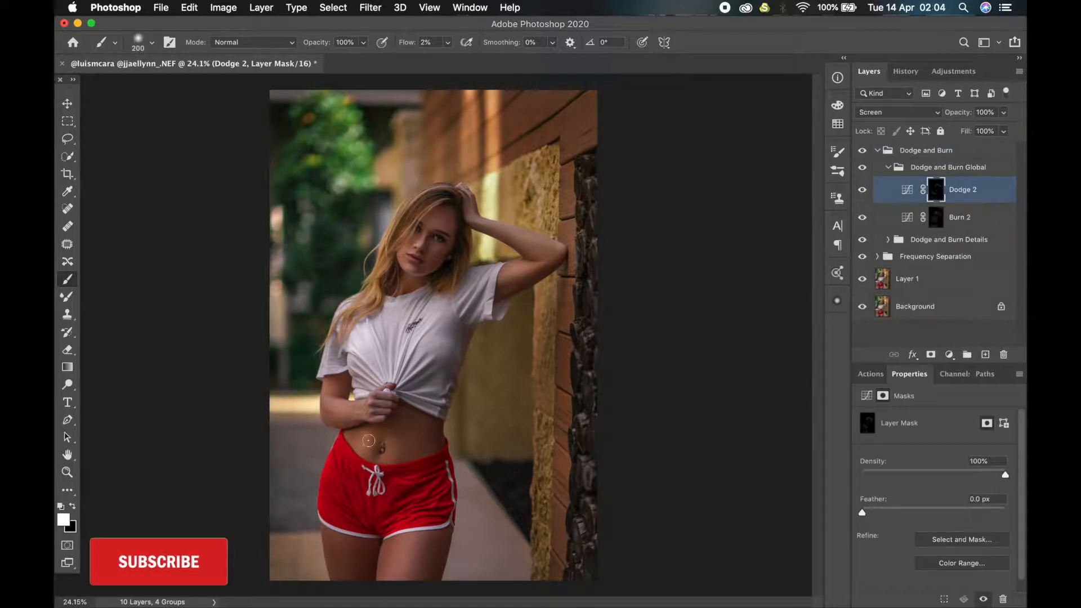
pyautogui.press(']')
pyautogui.press(']')
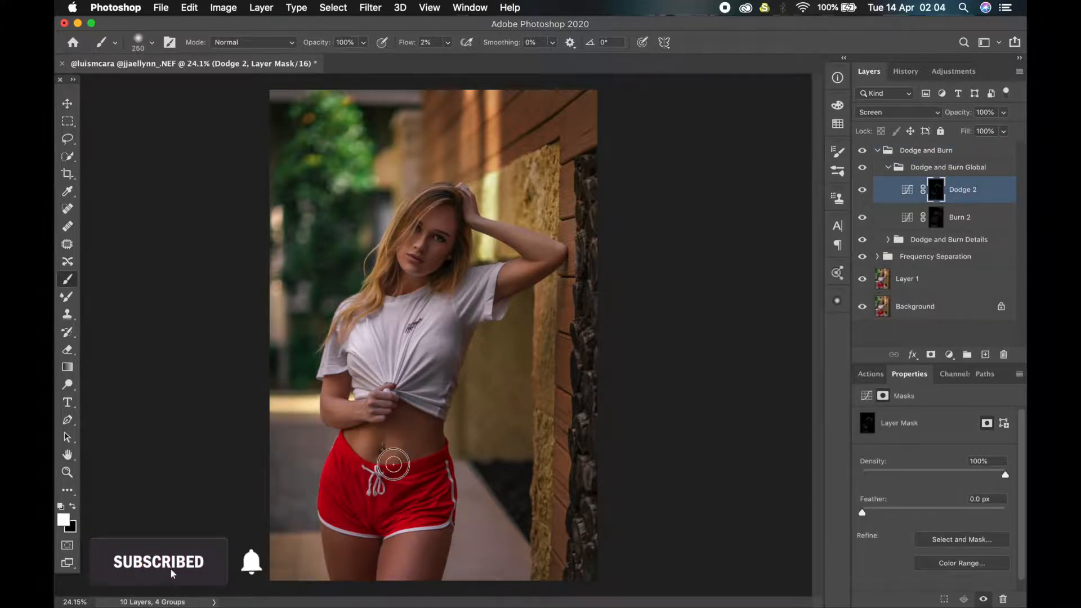
# Roll back the image history to an earlier Brush Tool state and return to the layer list.
pyautogui.click(905, 71)
pyautogui.click(912, 182)
pyautogui.click(913, 151)
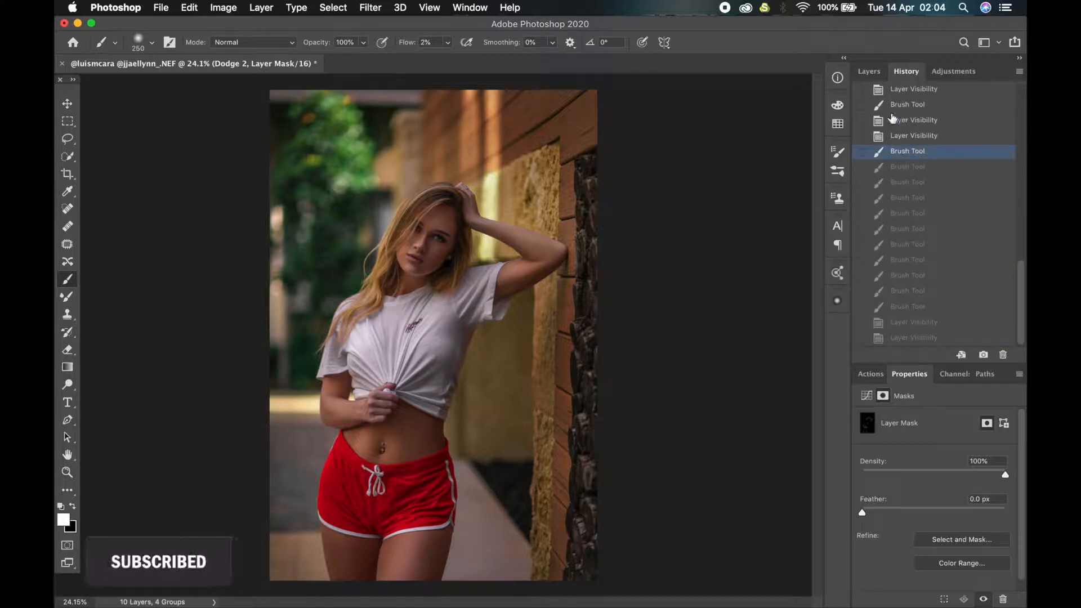
pyautogui.click(869, 72)
# Set the brush flow to 1% and dodge the stomach around the navel on the Dodge 2 mask.
pyautogui.moveTo(414, 43); pyautogui.dragTo(410, 43)
pyautogui.moveTo(394, 430); pyautogui.dragTo(400, 441)
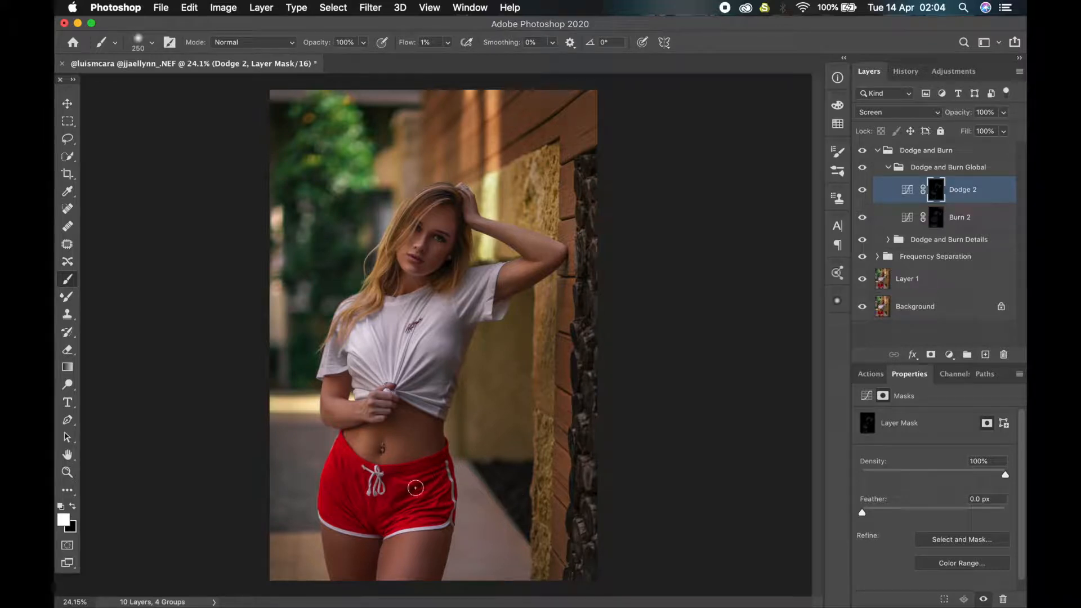
pyautogui.moveTo(393, 459); pyautogui.dragTo(389, 457)
pyautogui.moveTo(397, 445); pyautogui.dragTo(397, 446)
pyautogui.scroll(-1, 396, 445)
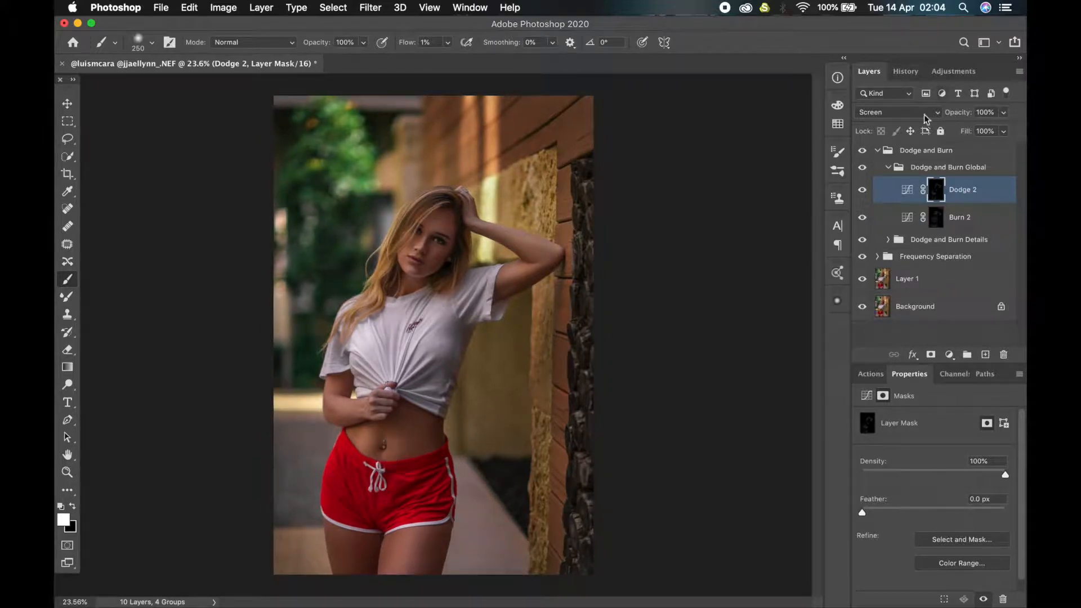
# Collapse the Dodge and Burn Global group and its parent Dodge and Burn group in the layer list.
pyautogui.click(889, 167)
pyautogui.click(883, 151)
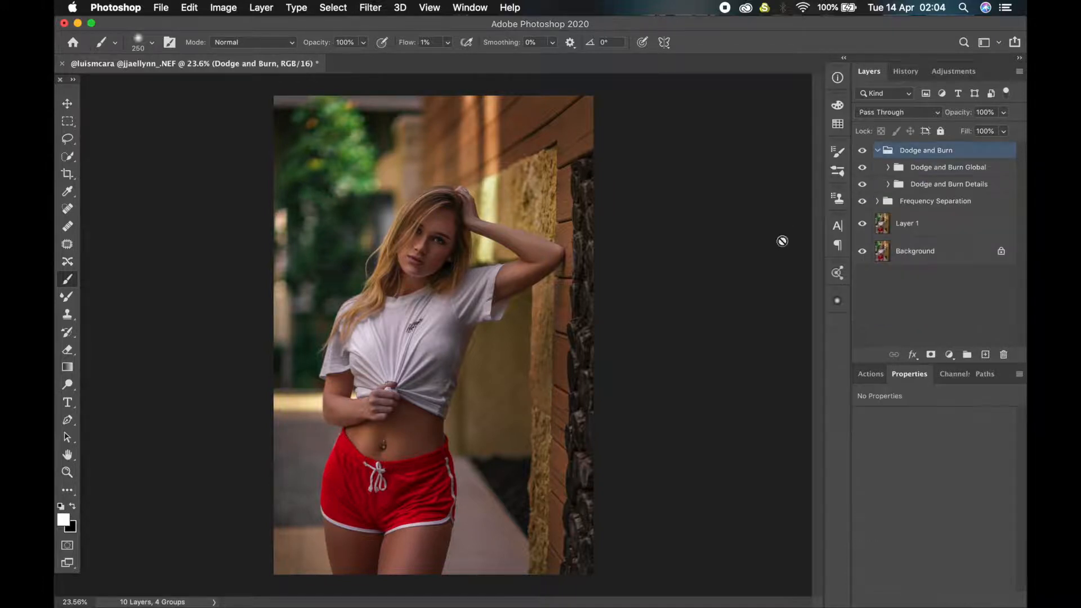
pyautogui.click(877, 151)
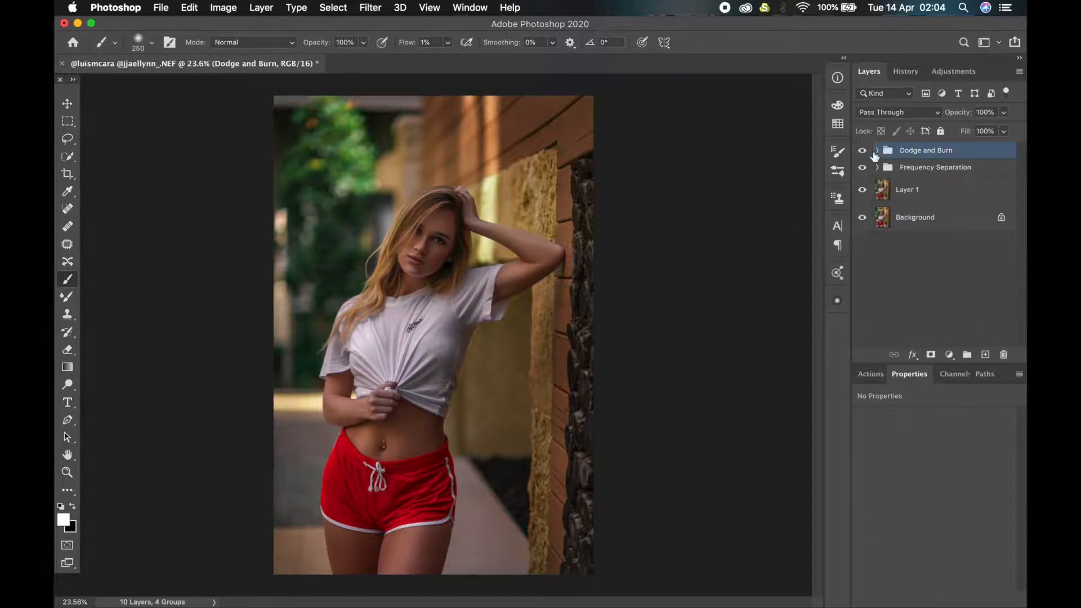
# Run the Eyes N Teeth Whitening action and set the brush flow to 7%.
pyautogui.scroll(-2, 535, 281)
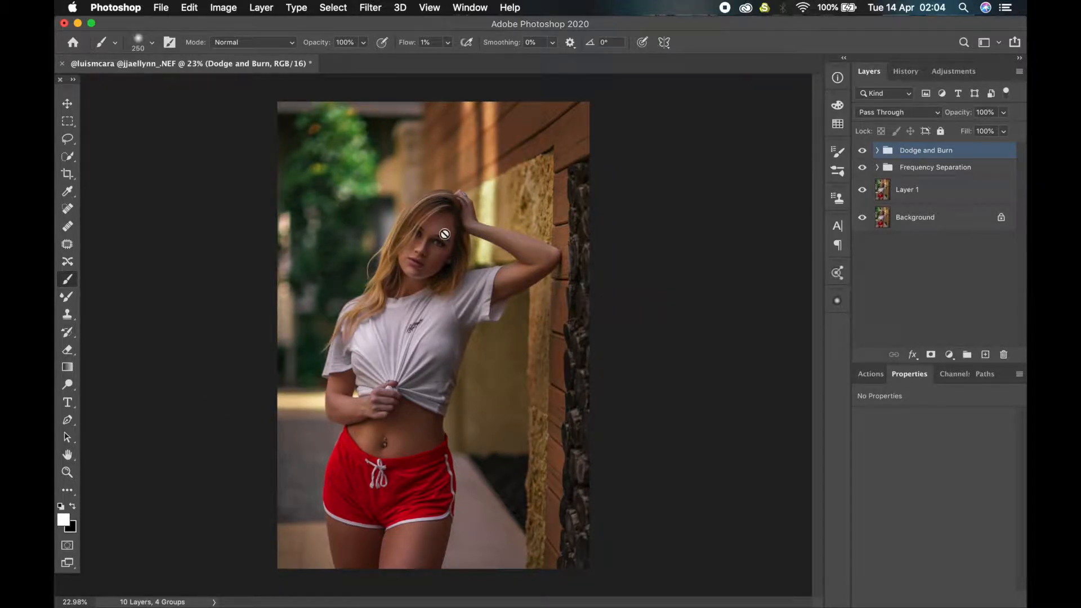
pyautogui.scroll(10, 445, 233)
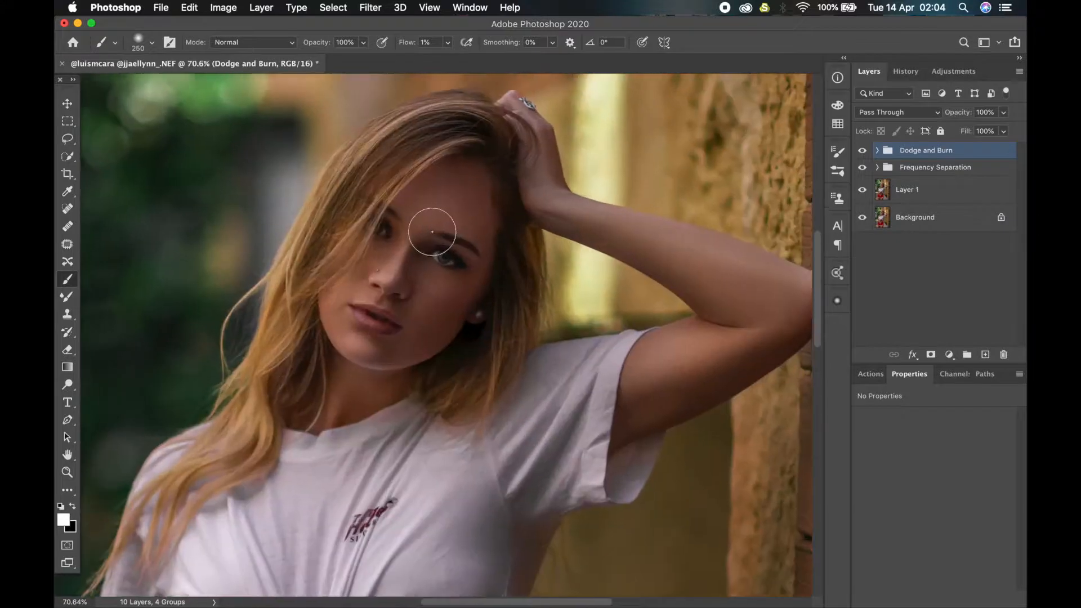
pyautogui.scroll(1, 432, 231)
pyautogui.click(871, 375)
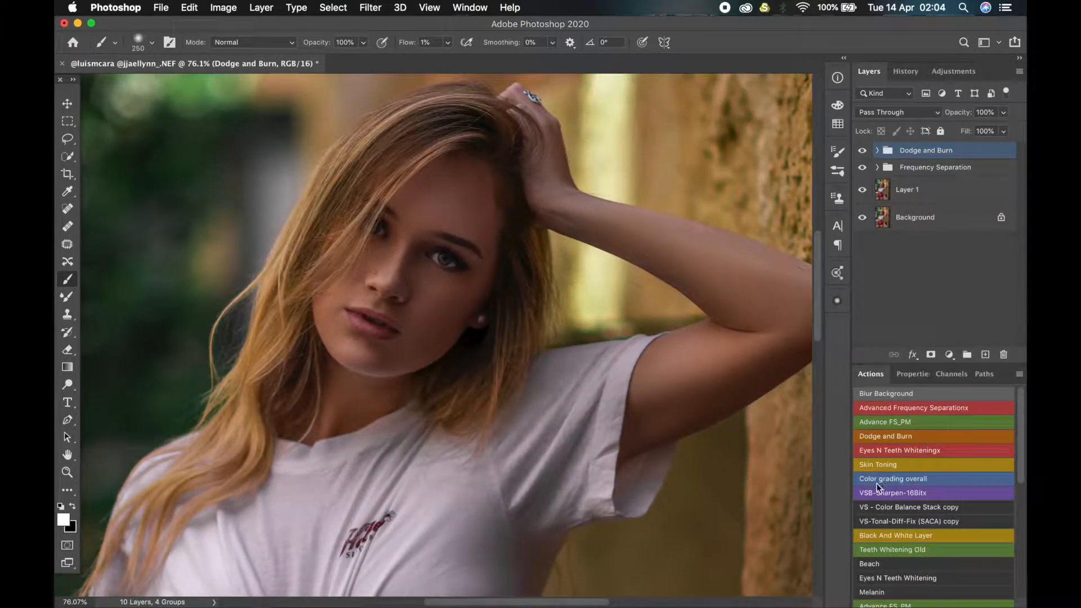
pyautogui.scroll(-1, 932, 475)
pyautogui.scroll(1, 926, 451)
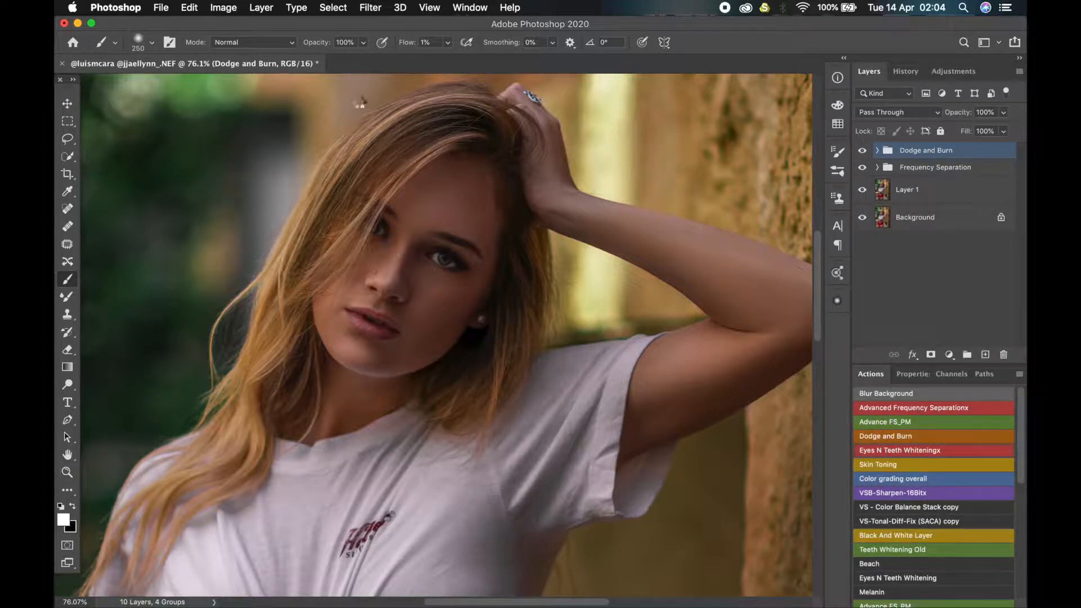
pyautogui.moveTo(404, 44); pyautogui.dragTo(406, 49)
pyautogui.click(877, 150)
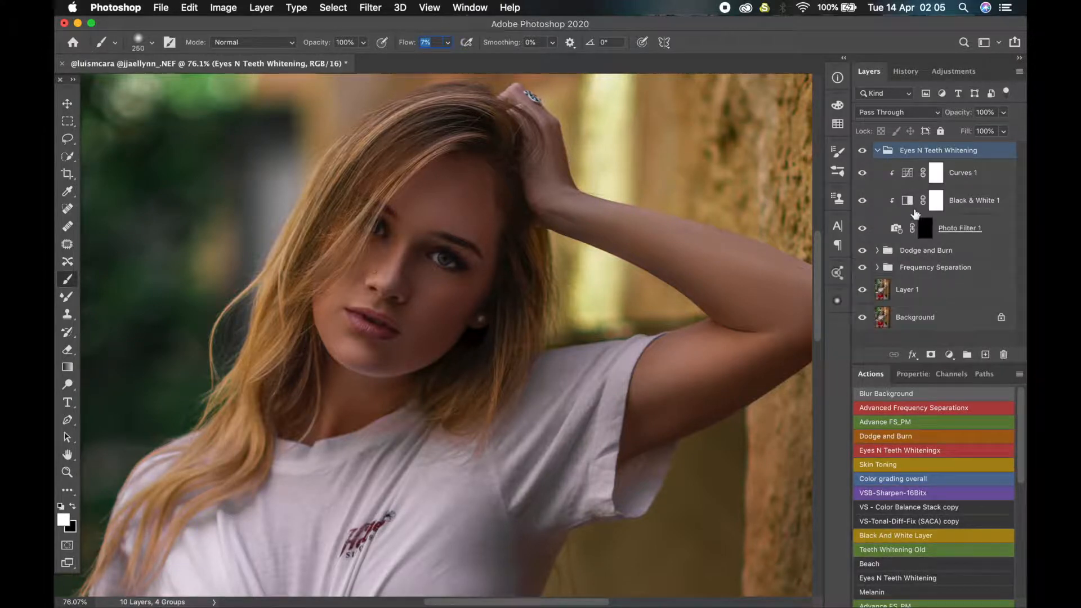
# Paint both eyes white on the Photo Filter 1 mask with the brush reduced to 25 px.
pyautogui.click(925, 228)
pyautogui.scroll(3, 442, 265)
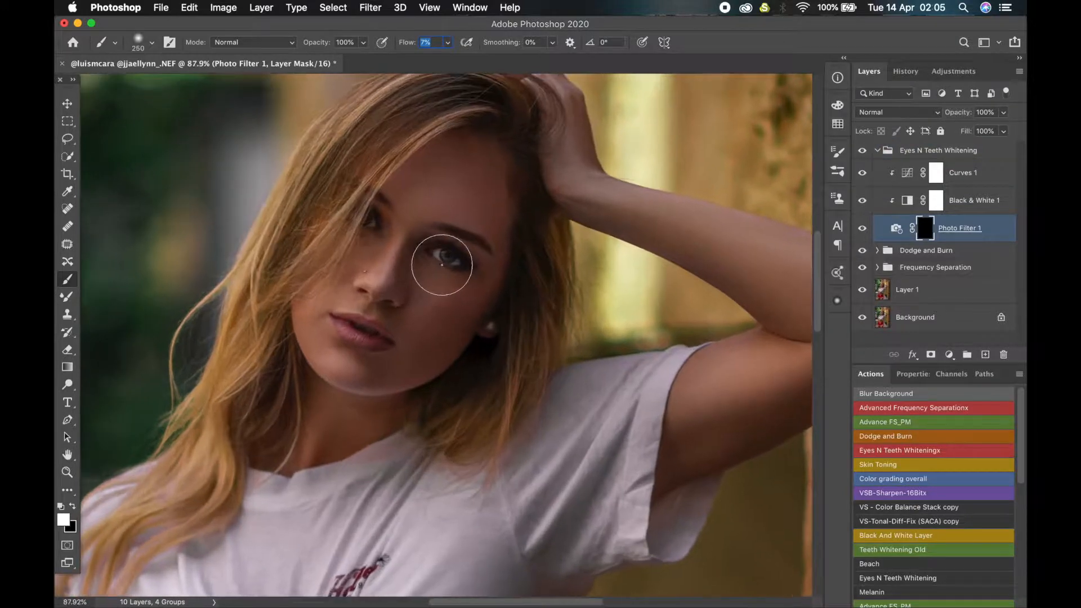
pyautogui.scroll(1, 442, 265)
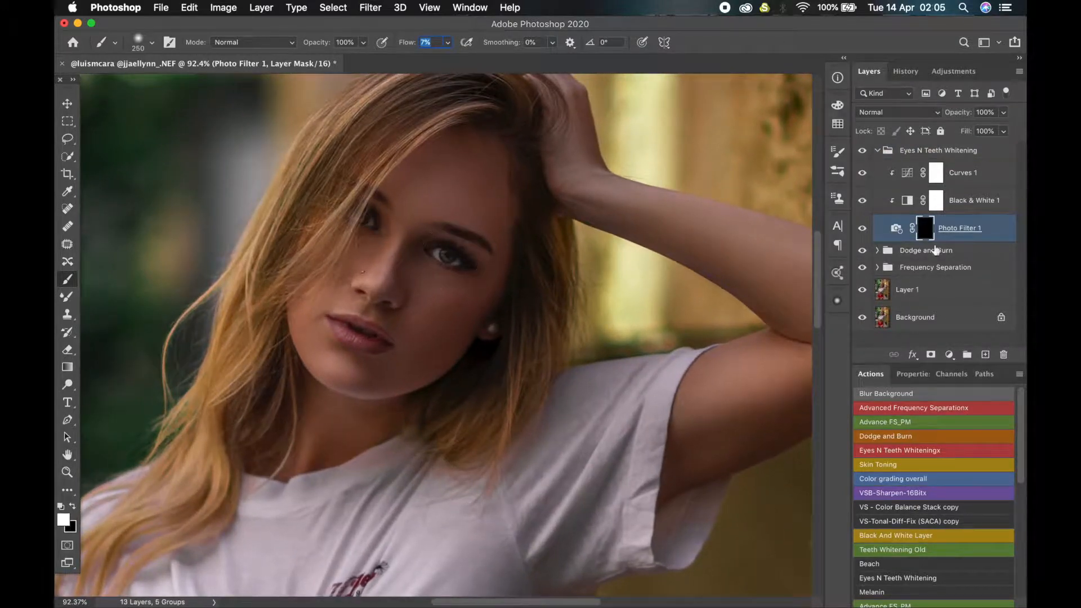
pyautogui.press('[')
pyautogui.press('[')
pyautogui.press('[')
pyautogui.press('[')
pyautogui.press('[')
pyautogui.scroll(4, 531, 212)
pyautogui.press('[')
pyautogui.press('[')
pyautogui.press('[')
pyautogui.press('[')
pyautogui.press('[')
pyautogui.press('[')
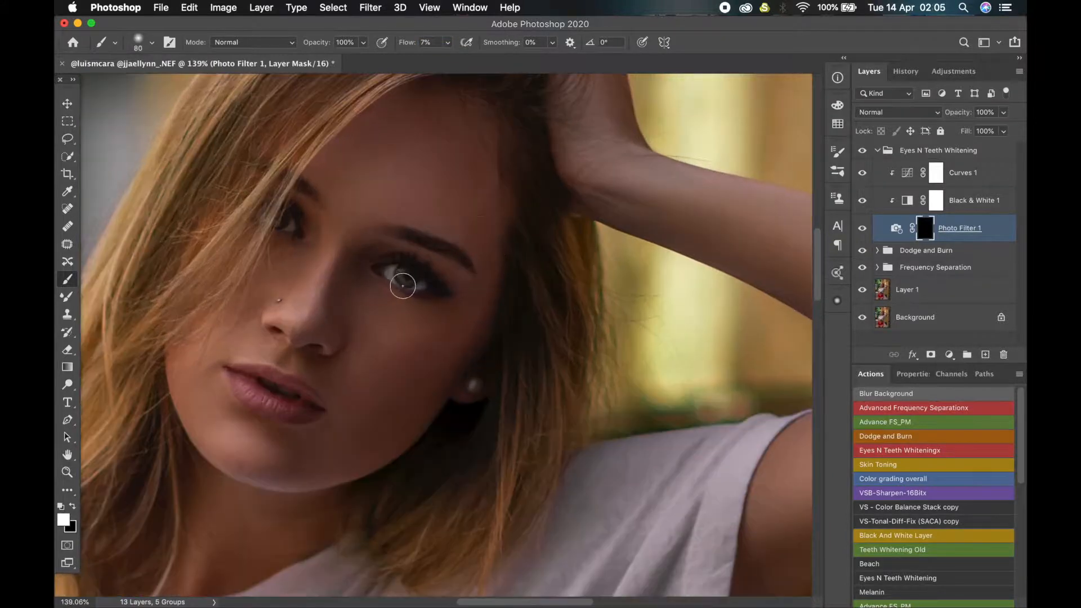
pyautogui.moveTo(396, 267)
pyautogui.mouseDown()
pyautogui.moveTo(386, 279)
pyautogui.moveTo(396, 266)
pyautogui.moveTo(408, 287)
pyautogui.moveTo(422, 282)
pyautogui.mouseUp()
pyautogui.moveTo(288, 229); pyautogui.dragTo(280, 232)
# Toggle the Photo Filter 1 layer's visibility to compare the eyes, and collapse the Eyes N Teeth Whitening group.
pyautogui.click(864, 229)
pyautogui.click(864, 229)
pyautogui.click(877, 151)
pyautogui.scroll(-10, 380, 366)
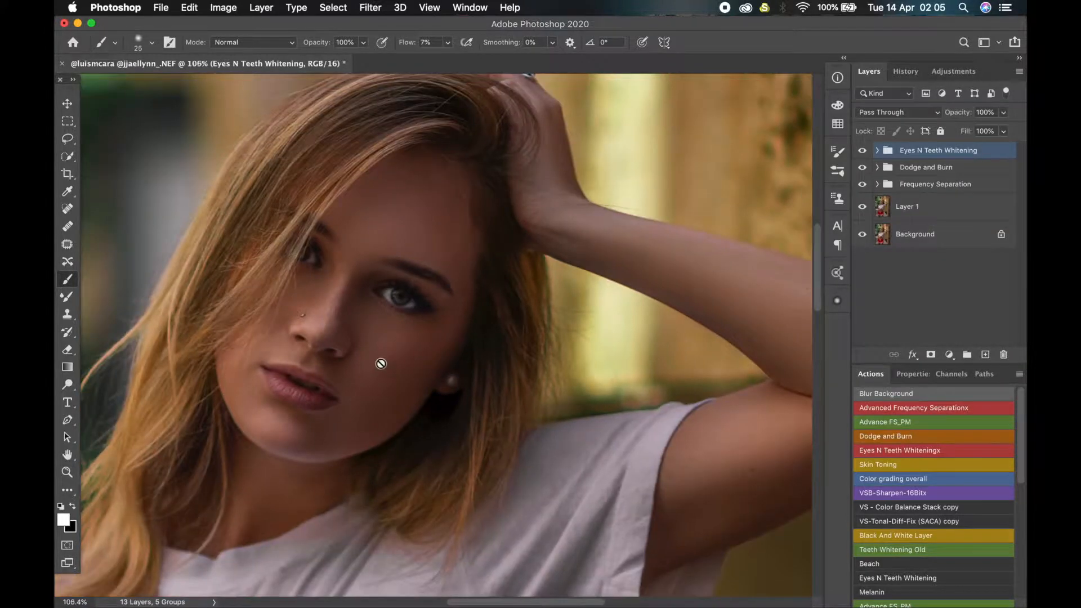
pyautogui.scroll(-6, 382, 362)
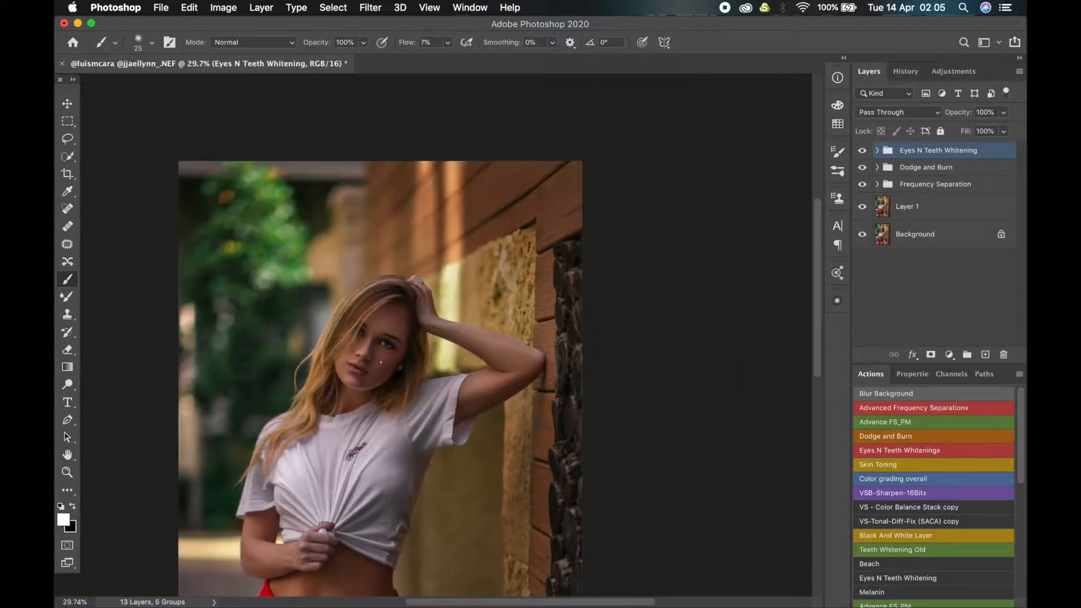
pyautogui.scroll(2, 382, 363)
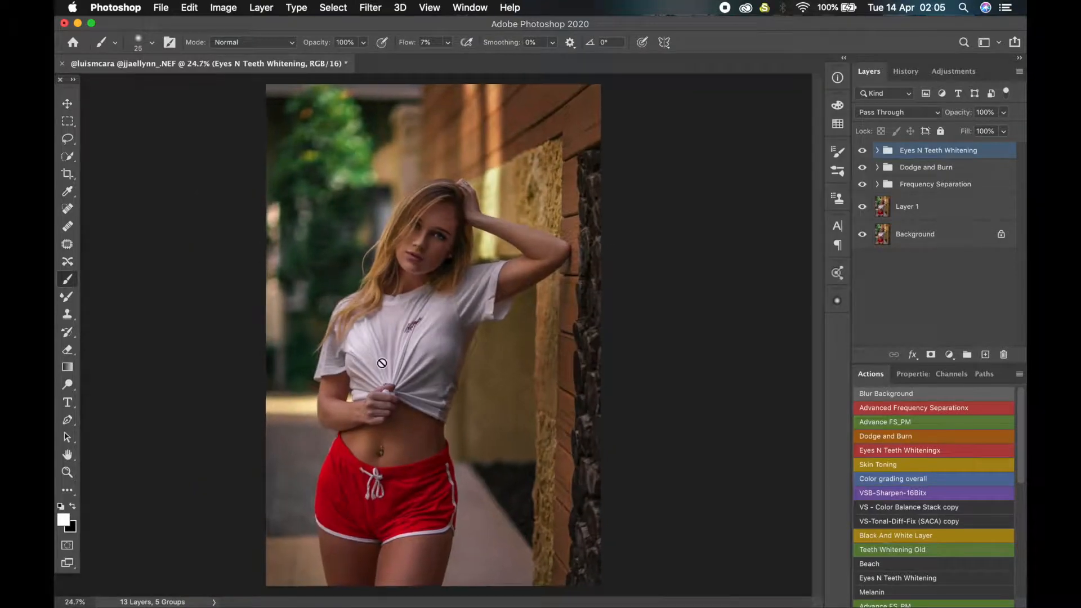
# Run the Skin Toning action, collapse the resulting group and hide it.
pyautogui.click(899, 464)
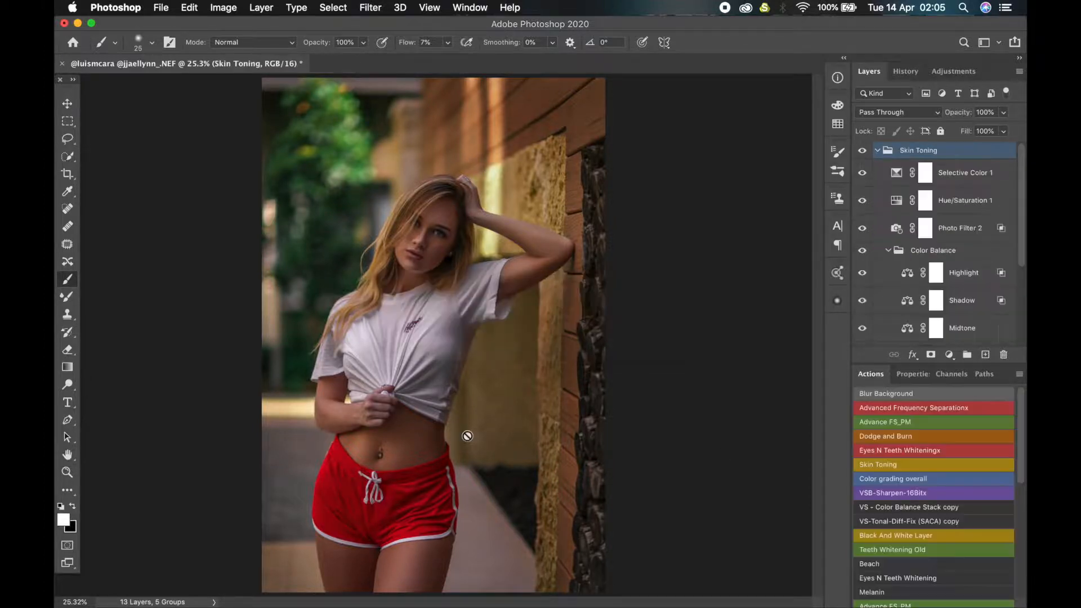
pyautogui.click(878, 151)
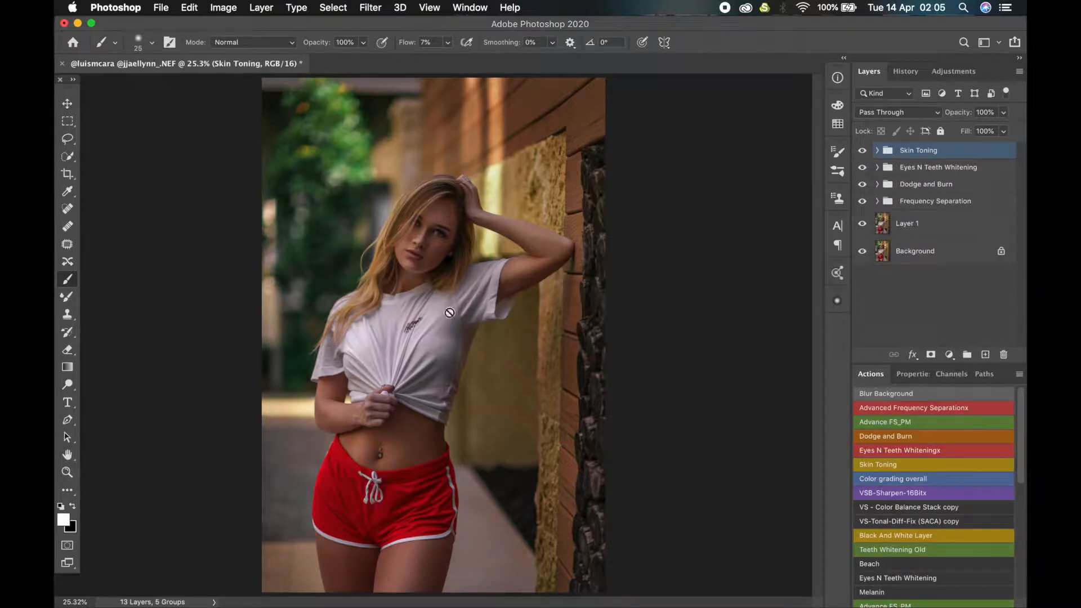
pyautogui.click(862, 151)
# Select the face, arms, stomach and legs on Layer 1 with the Quick Selection tool.
pyautogui.click(942, 227)
pyautogui.click(70, 157)
pyautogui.moveTo(435, 230); pyautogui.dragTo(401, 282)
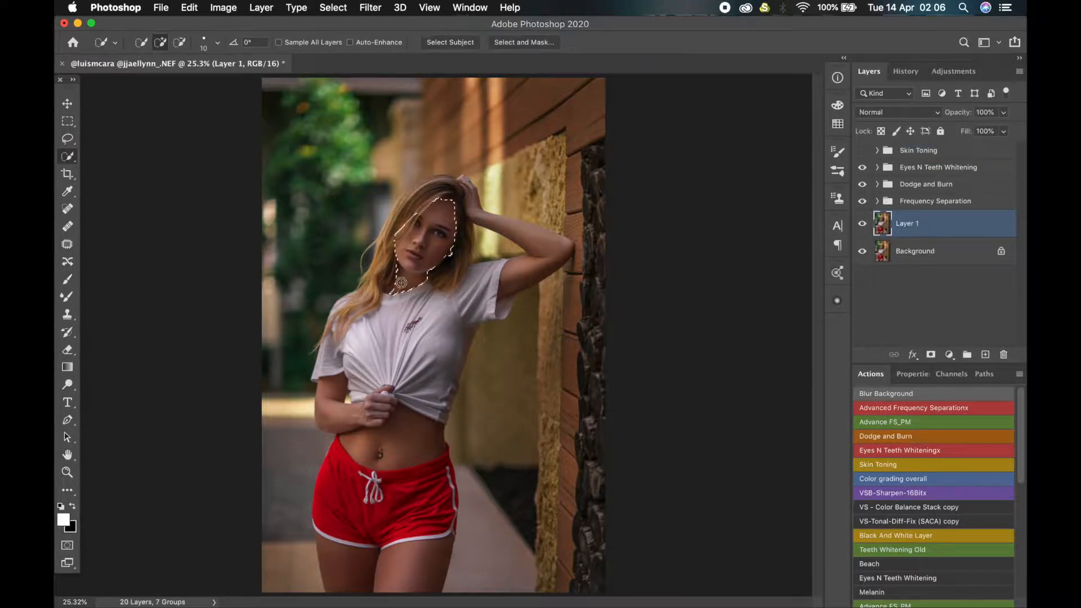
pyautogui.moveTo(476, 205); pyautogui.dragTo(549, 245)
pyautogui.moveTo(414, 423); pyautogui.dragTo(363, 442)
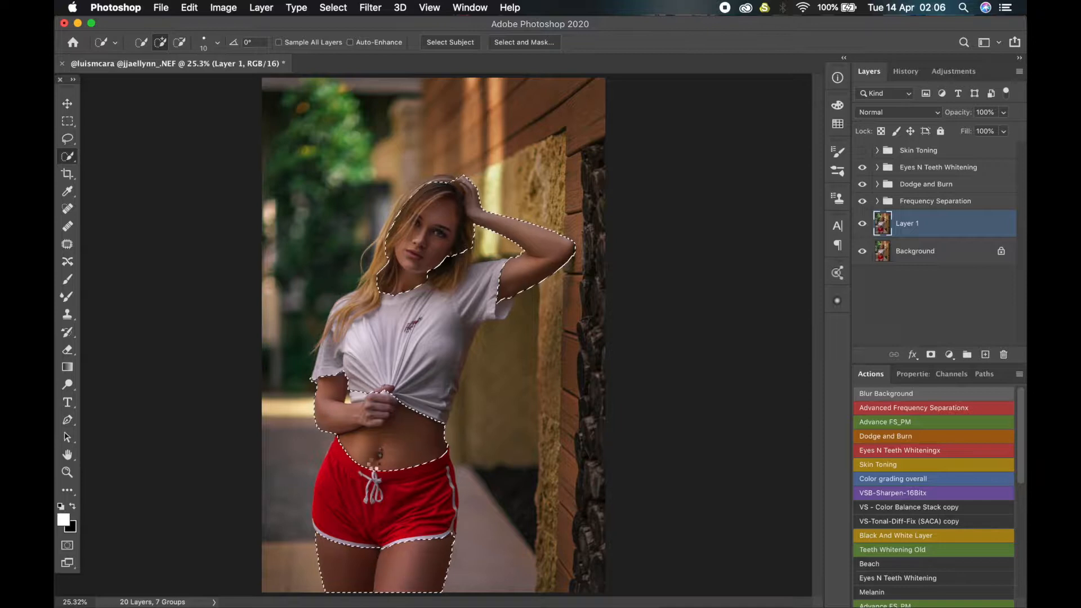
# Subtract the shirt areas beside the gripping hand from the skin selection with a 20 px Quick Selection brush.
pyautogui.scroll(5, 367, 411)
pyautogui.scroll(1, 349, 355)
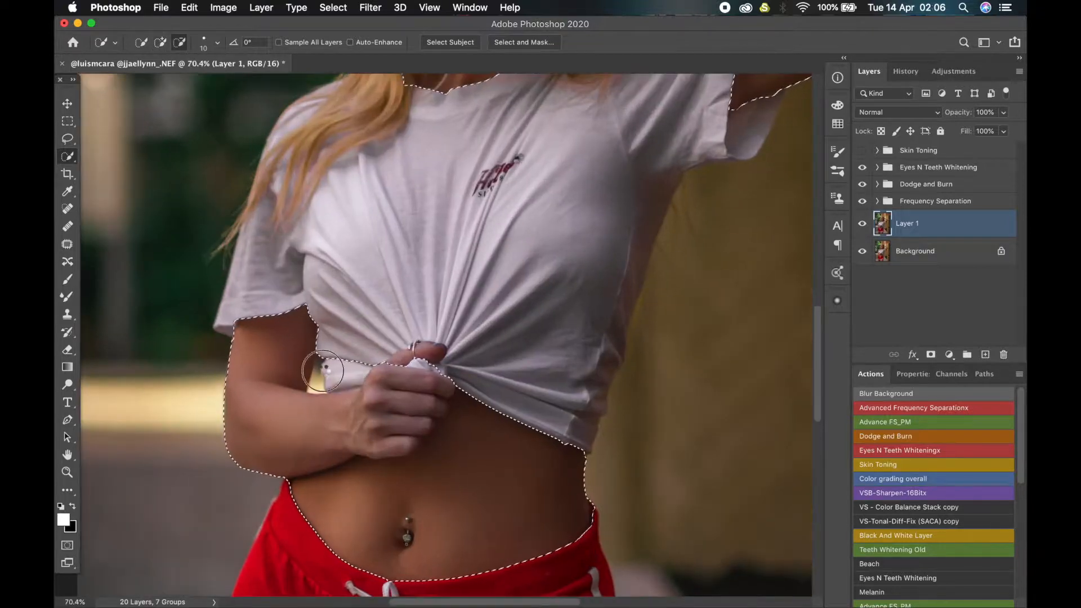
pyautogui.press(']')
pyautogui.keyDown('alt'); pyautogui.click(332, 377); pyautogui.keyUp('alt')
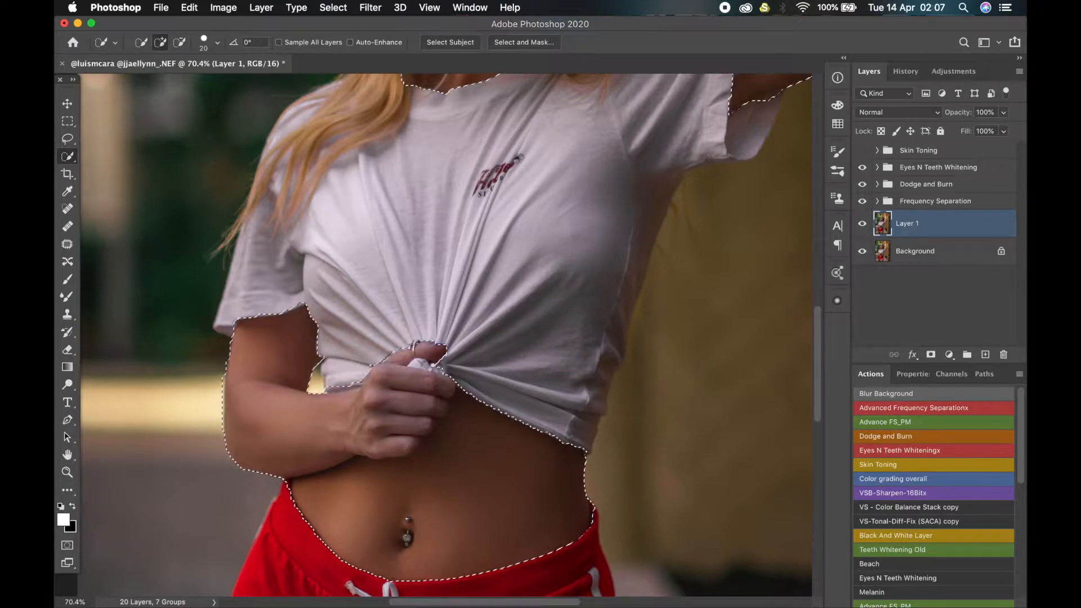
pyautogui.keyDown('alt'); pyautogui.click(416, 363); pyautogui.keyUp('alt')
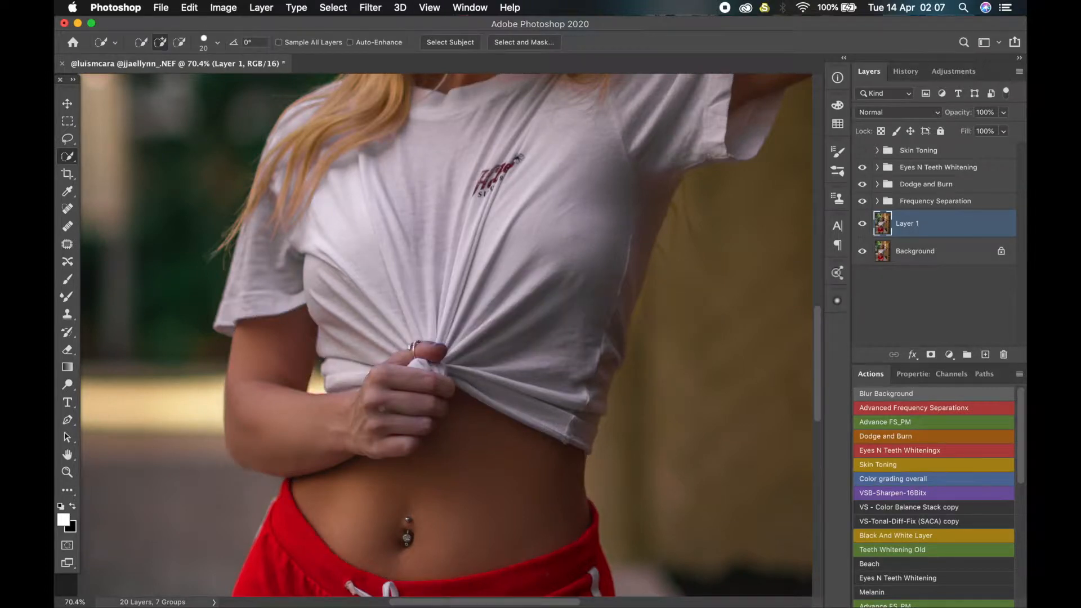
# Subtract the dark hair between the face and the raised arm from the skin selection.
pyautogui.scroll(10, 505, 422)
pyautogui.moveTo(431, 436); pyautogui.dragTo(333, 602)
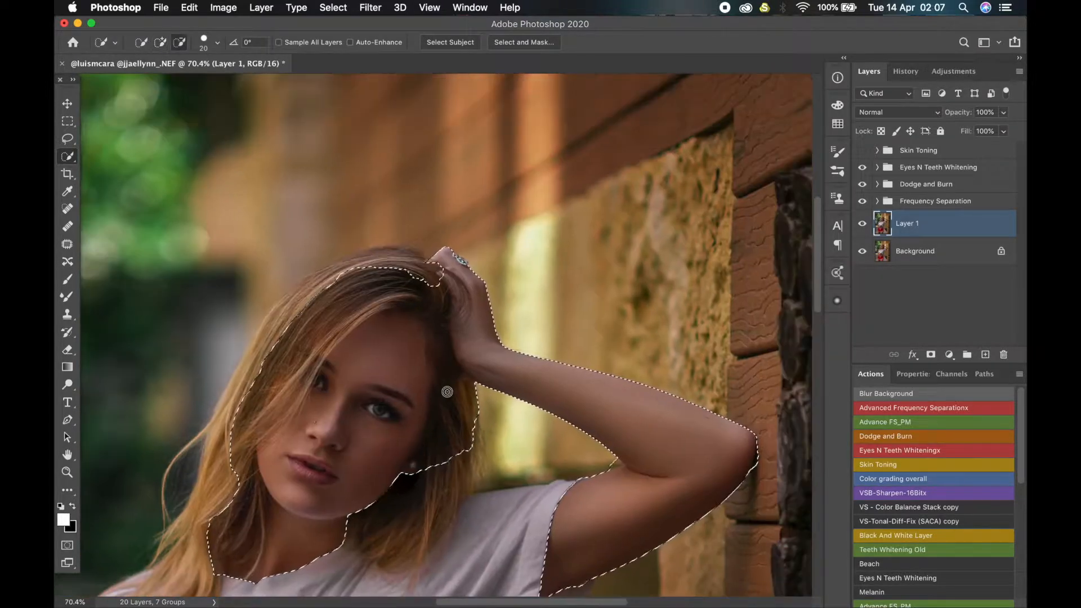
pyautogui.moveTo(445, 391)
pyautogui.mouseDown()
pyautogui.moveTo(432, 464)
pyautogui.moveTo(472, 404)
pyautogui.mouseUp()
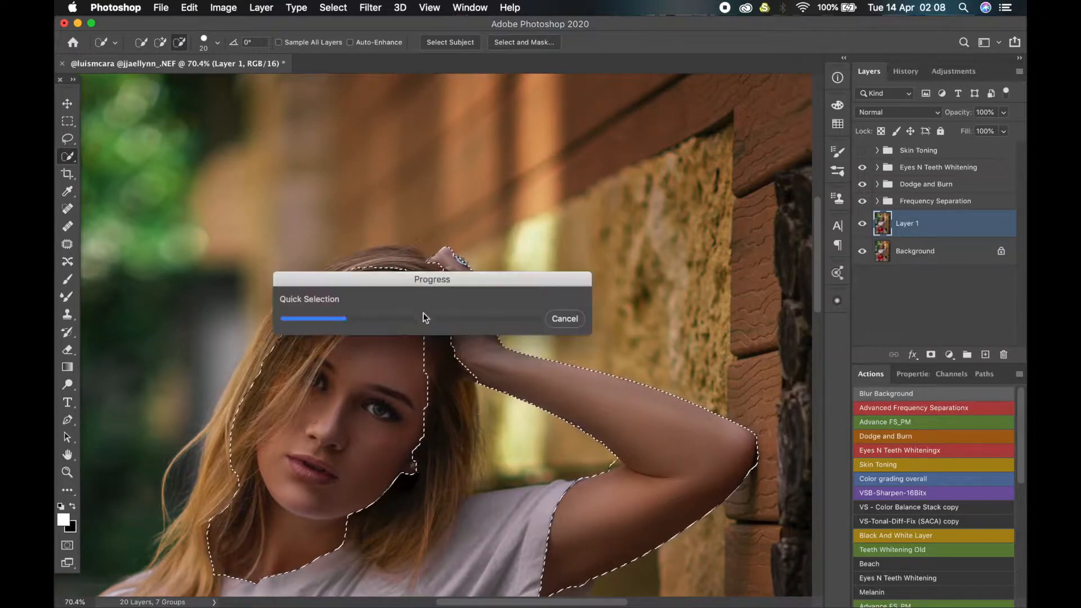
# Switch to Quick Mask mode and paint the face edge along the hair with a 100 px brush at 18% flow.
pyautogui.click(67, 545)
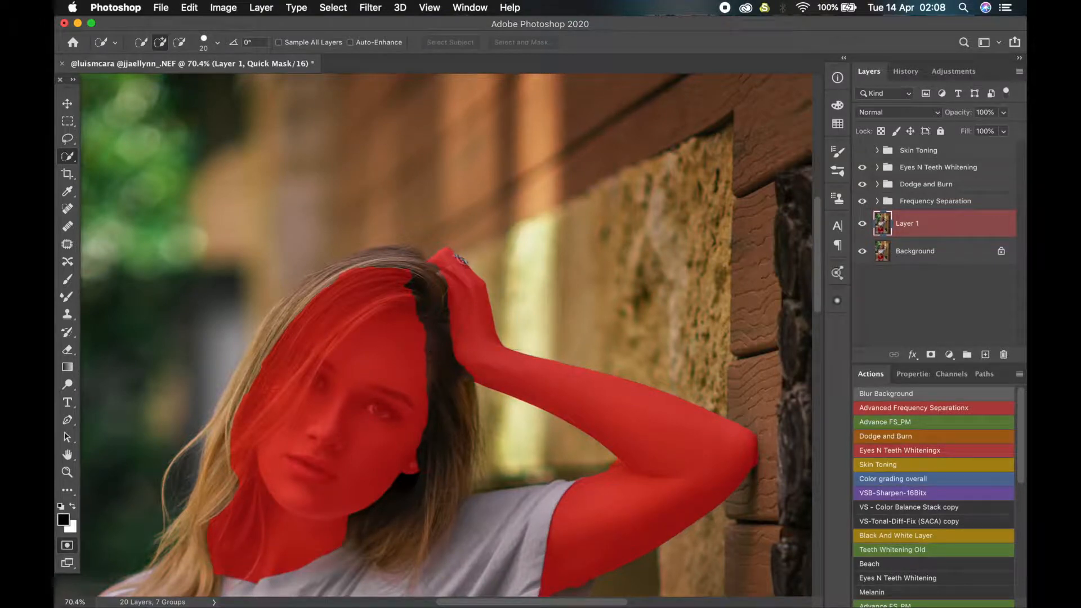
pyautogui.click(67, 281)
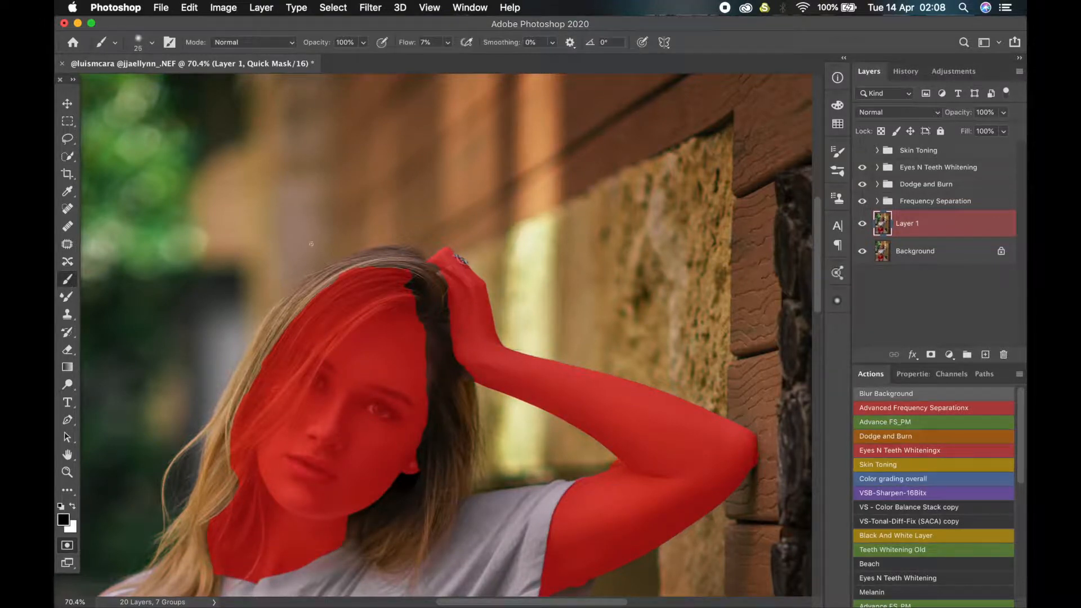
pyautogui.moveTo(409, 49); pyautogui.dragTo(414, 52)
pyautogui.press(']')
pyautogui.moveTo(417, 326); pyautogui.dragTo(426, 402)
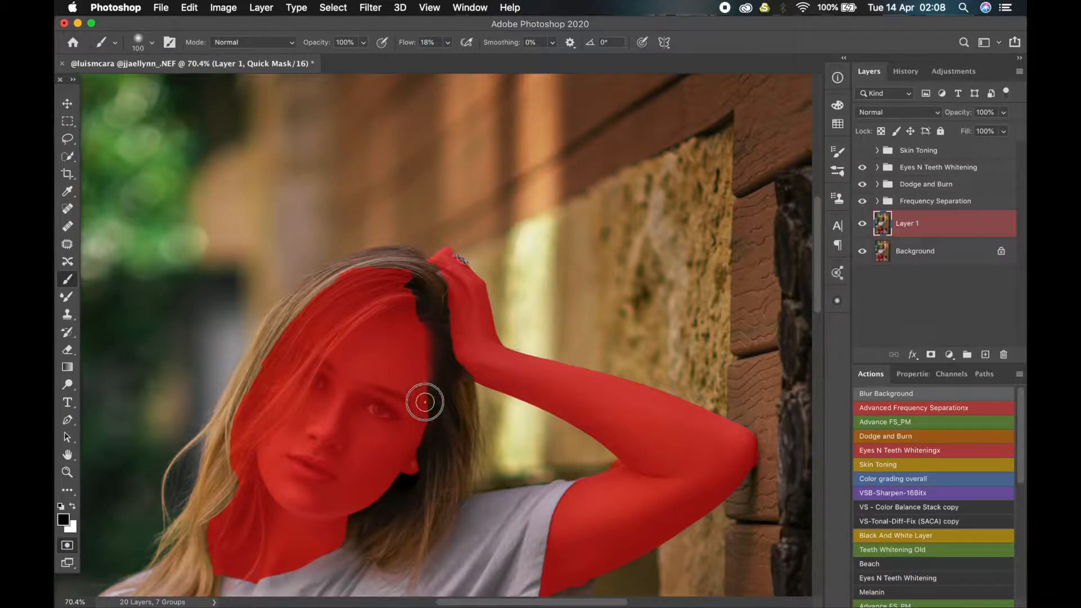
# Raise the brush flow to 88% and erase the hair above the forehead from the quick mask, touching up the face with a 60 px brush.
pyautogui.moveTo(412, 44); pyautogui.dragTo(449, 44)
pyautogui.press('x')
pyautogui.press('[')
pyautogui.press('[')
pyautogui.moveTo(401, 285)
pyautogui.mouseDown()
pyautogui.moveTo(326, 283)
pyautogui.moveTo(242, 418)
pyautogui.moveTo(231, 459)
pyautogui.moveTo(312, 325)
pyautogui.moveTo(379, 285)
pyautogui.moveTo(413, 285)
pyautogui.moveTo(416, 338)
pyautogui.moveTo(406, 328)
pyautogui.moveTo(278, 403)
pyautogui.moveTo(337, 326)
pyautogui.mouseUp()
pyautogui.press('x')
pyautogui.moveTo(413, 369)
pyautogui.mouseDown()
pyautogui.moveTo(413, 342)
pyautogui.moveTo(382, 334)
pyautogui.moveTo(267, 448)
pyautogui.moveTo(344, 334)
pyautogui.mouseUp()
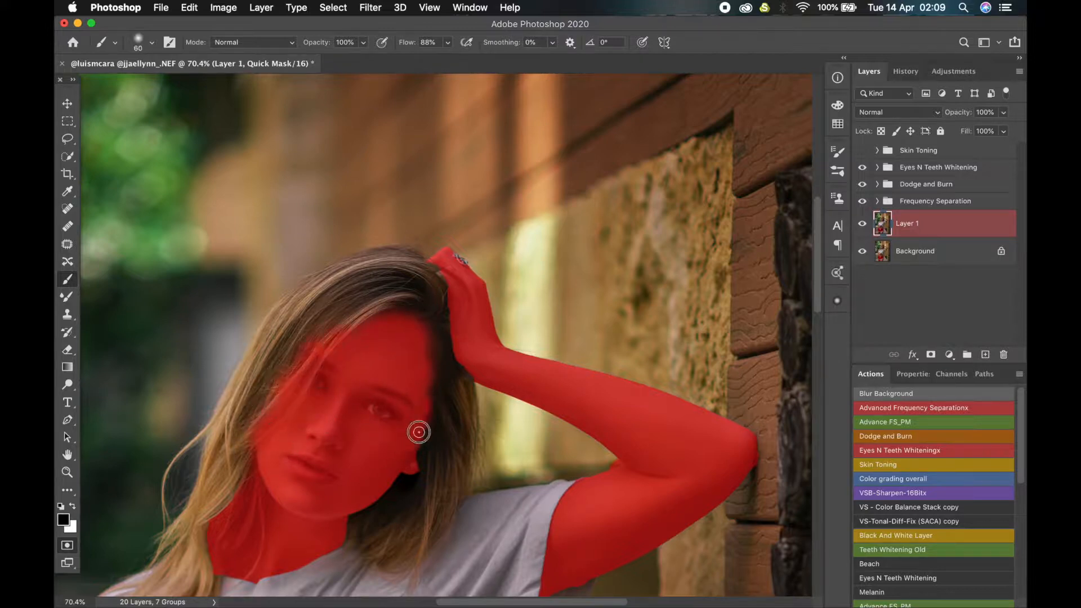
# Erase the hair beside the neck from the quick mask at 125 px and fill in the neck edge at 80 px.
pyautogui.press(']')
pyautogui.press(']')
pyautogui.press(']')
pyautogui.press(']')
pyautogui.press(']')
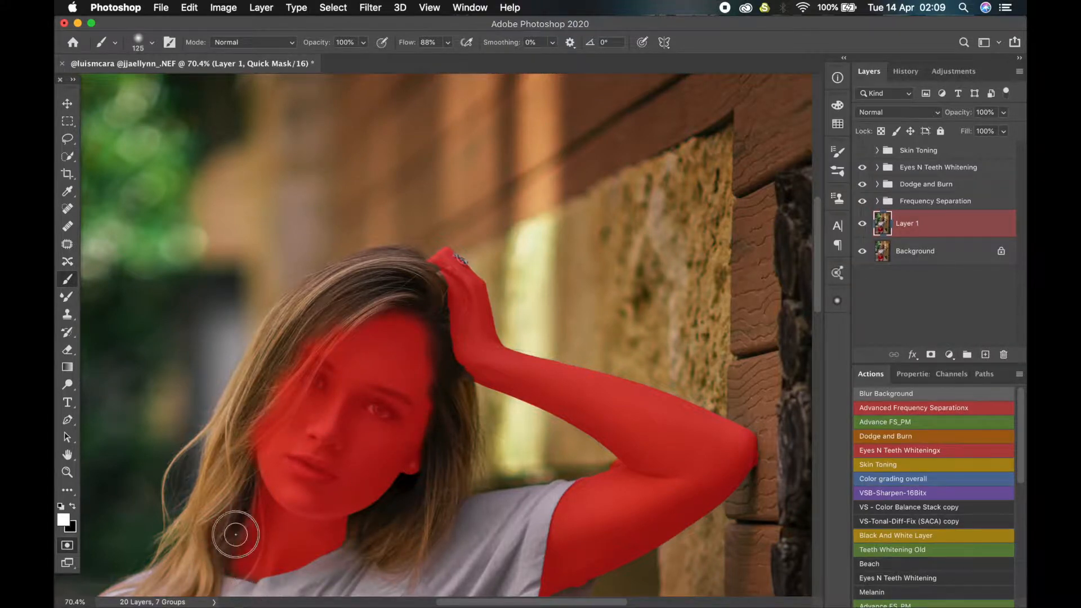
pyautogui.moveTo(234, 531); pyautogui.dragTo(241, 550)
pyautogui.press('[')
pyautogui.press('[')
pyautogui.press('[')
pyautogui.press('x')
pyautogui.moveTo(336, 540); pyautogui.dragTo(347, 524)
# Convert the quick mask back into a selection and return to the Quick Selection tool.
pyautogui.scroll(-6, 304, 524)
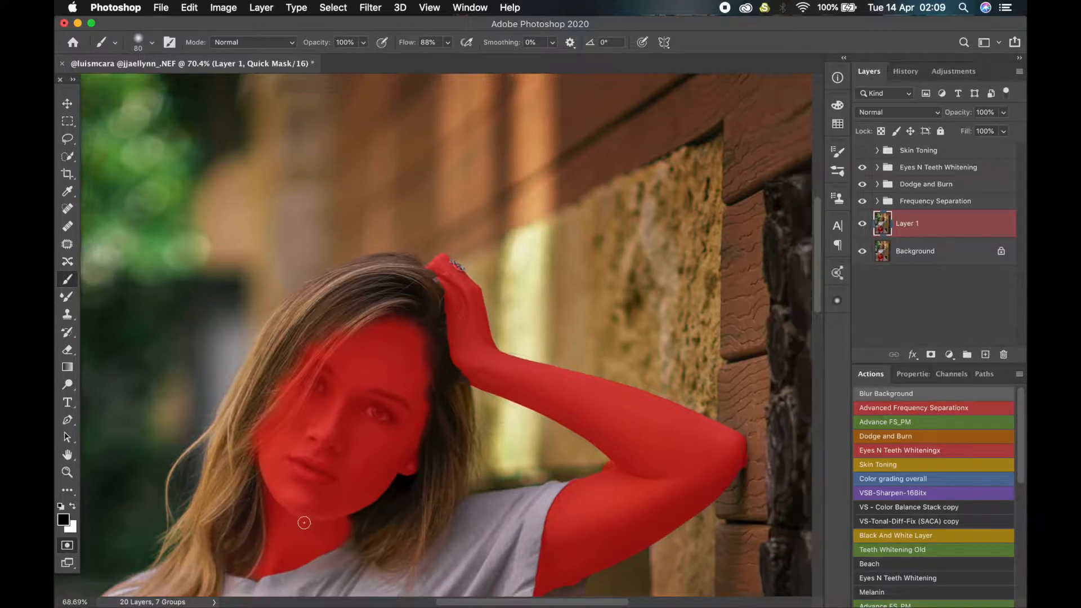
pyautogui.scroll(4, 332, 511)
pyautogui.scroll(1, 338, 507)
pyautogui.press('x')
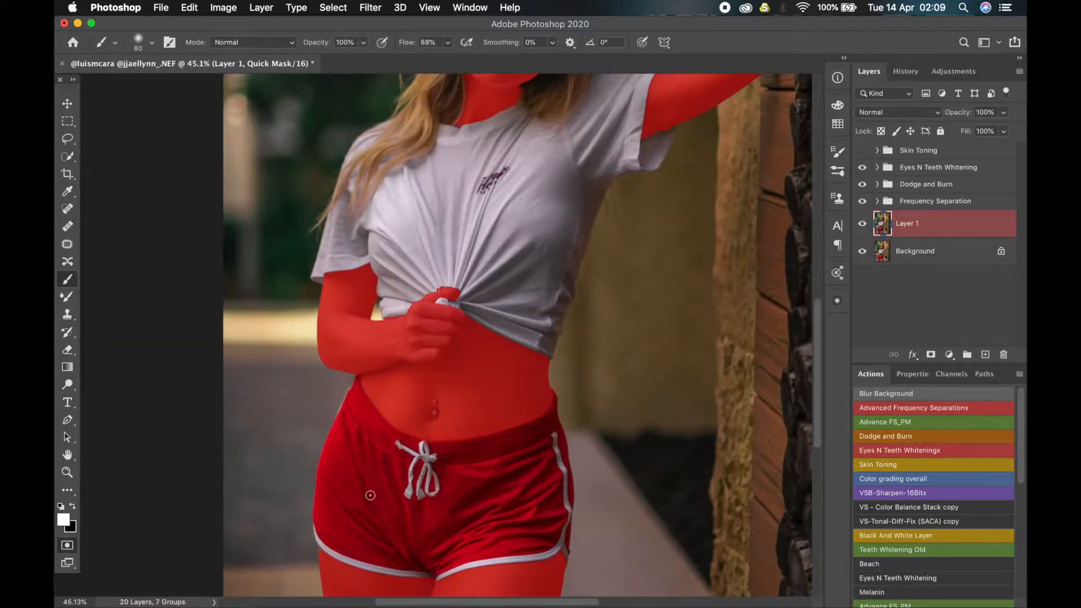
pyautogui.press('q')
pyautogui.scroll(-5, 372, 494)
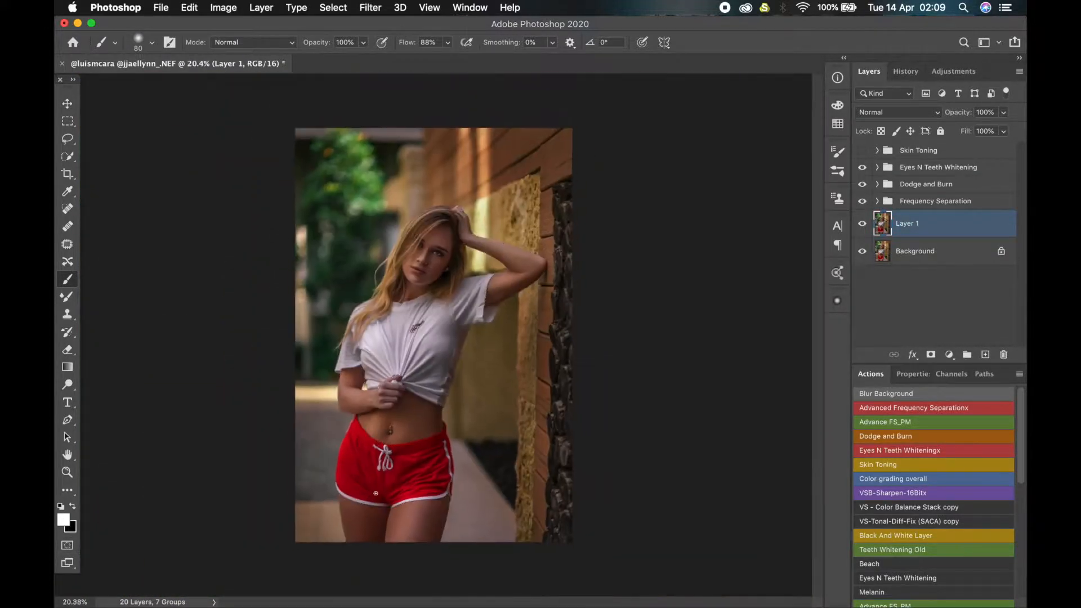
pyautogui.rightClick(422, 456)
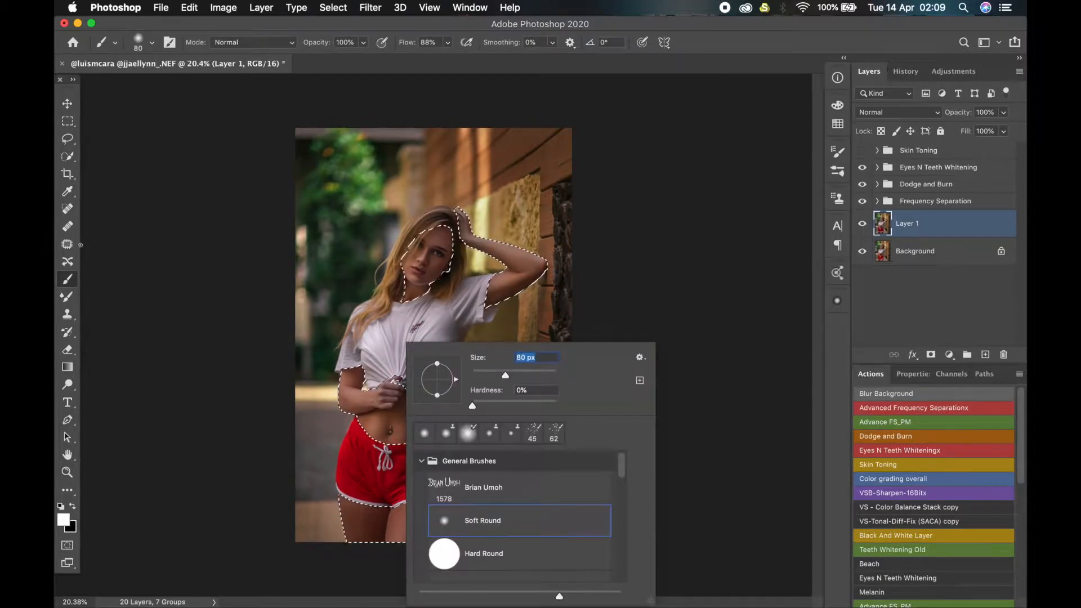
pyautogui.click(68, 156)
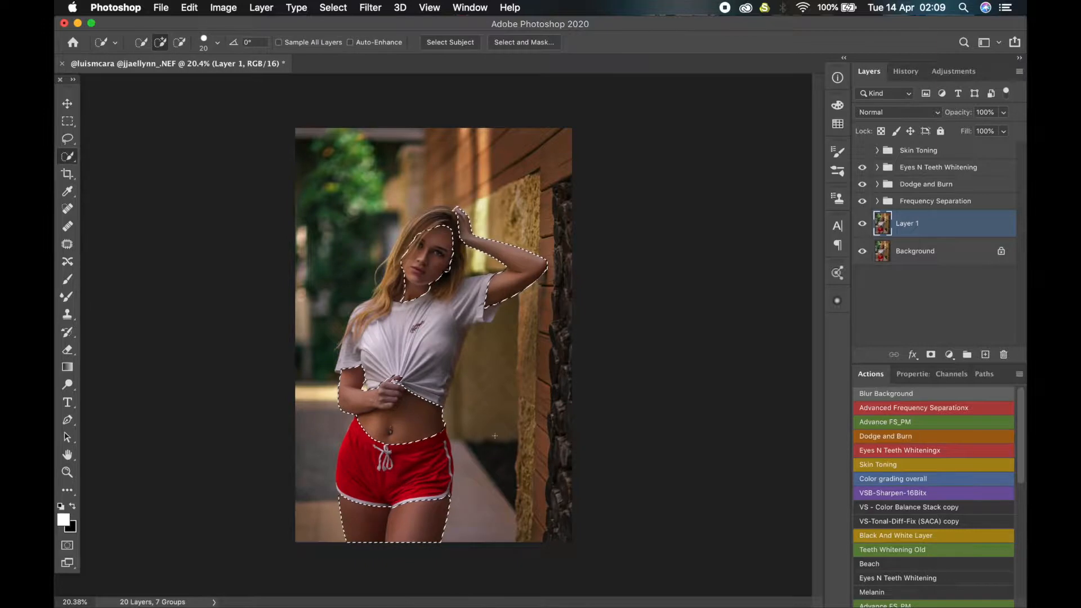
# Feather the skin selection by 5 pixels and apply it as a layer mask on the Skin Toning group.
pyautogui.rightClick(410, 415)
pyautogui.click(493, 388)
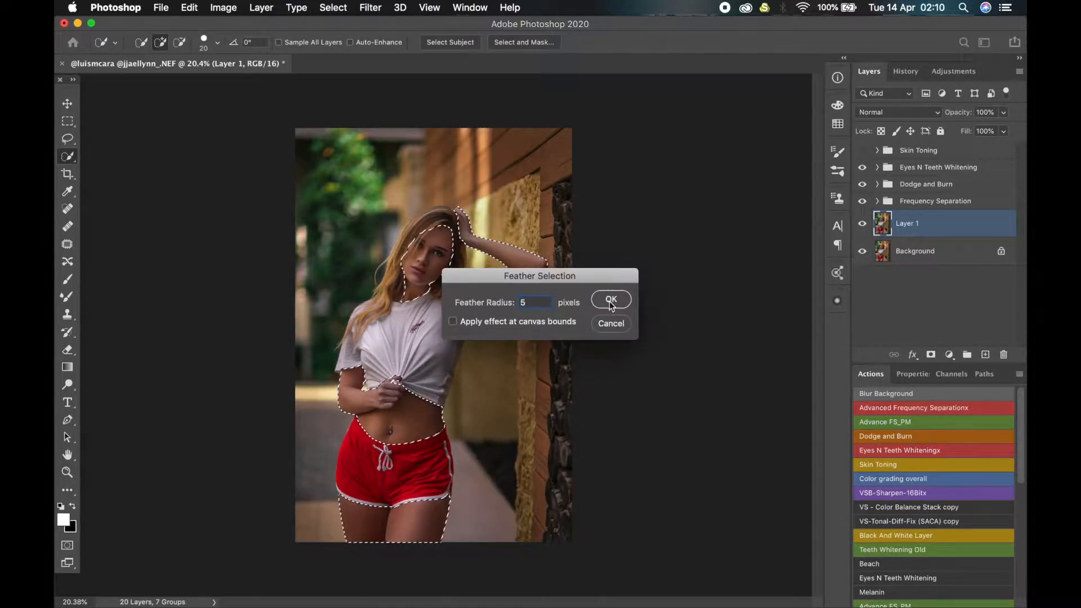
pyautogui.press('Return')
pyautogui.click(932, 151)
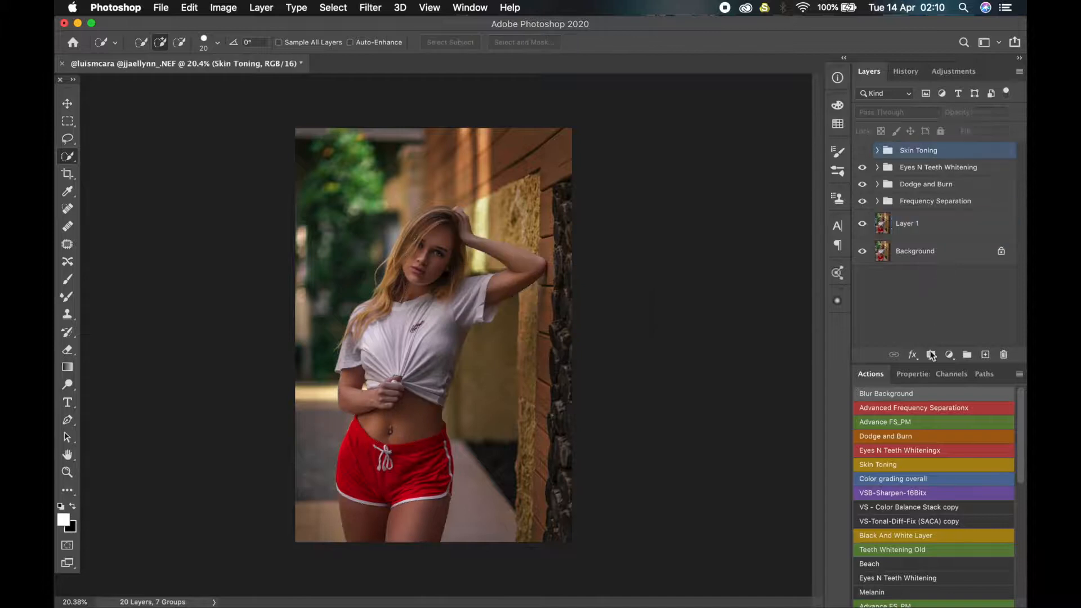
pyautogui.click(931, 356)
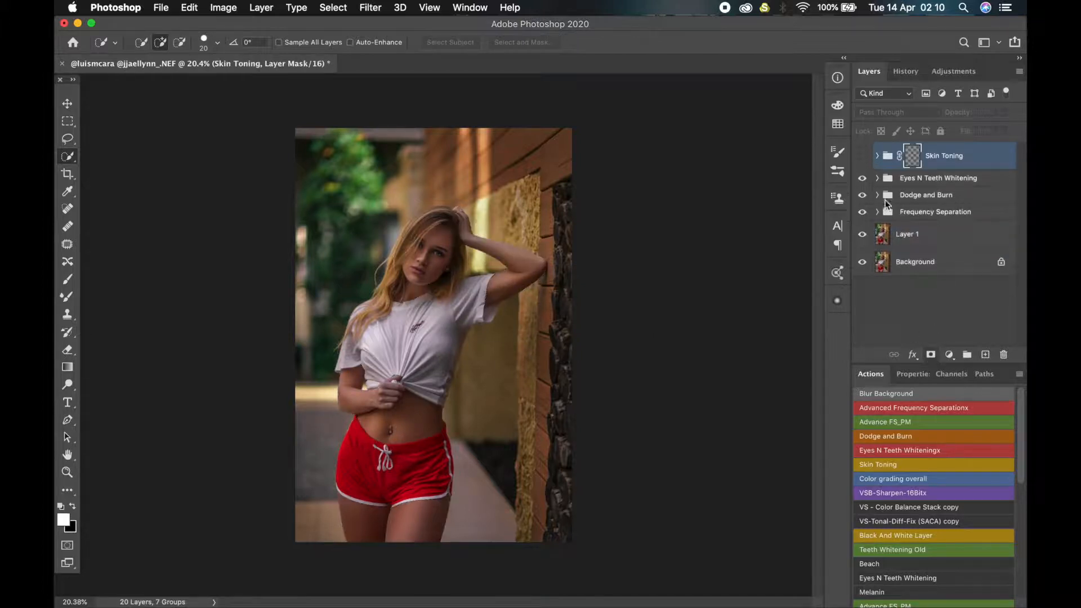
# Add a Gradient Map adjustment layer directly above Levels 2 in the Skin Toning group.
pyautogui.click(879, 156)
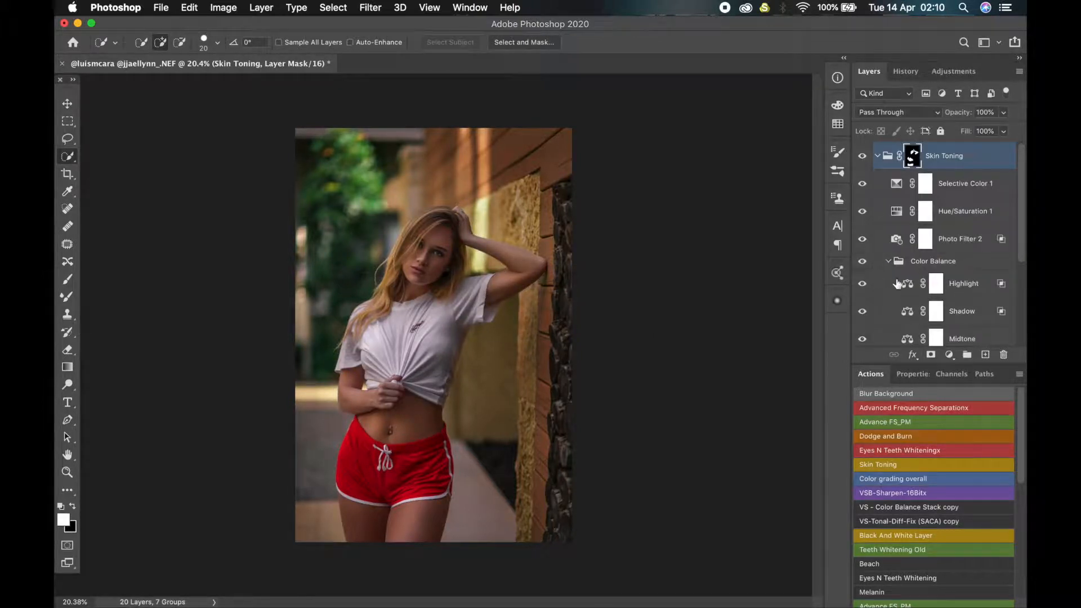
pyautogui.scroll(-3, 897, 283)
pyautogui.click(895, 179)
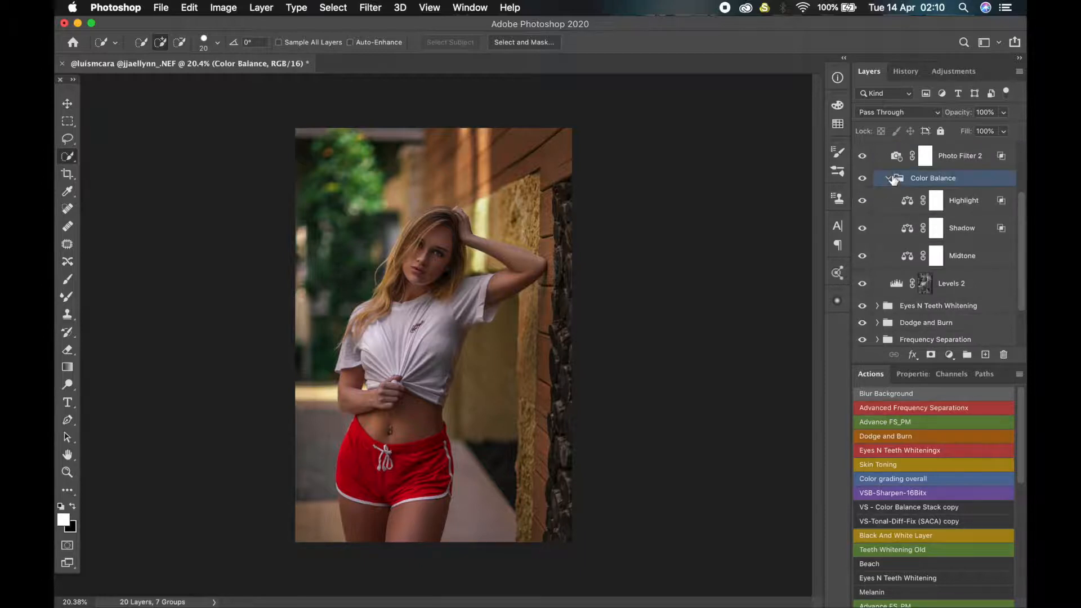
pyautogui.click(888, 179)
pyautogui.click(957, 228)
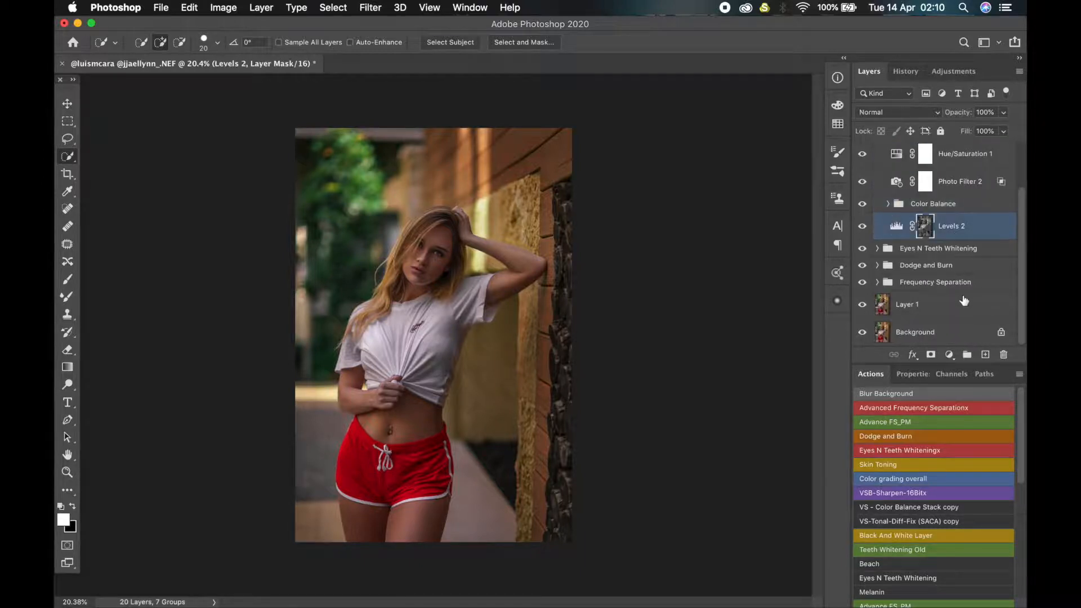
pyautogui.click(950, 354)
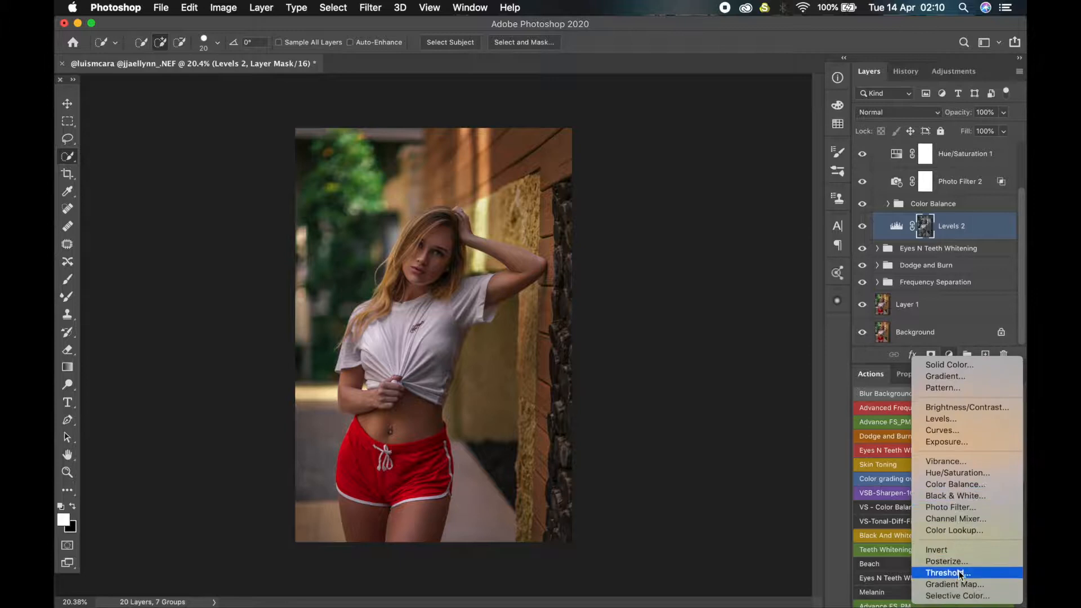
pyautogui.click(951, 587)
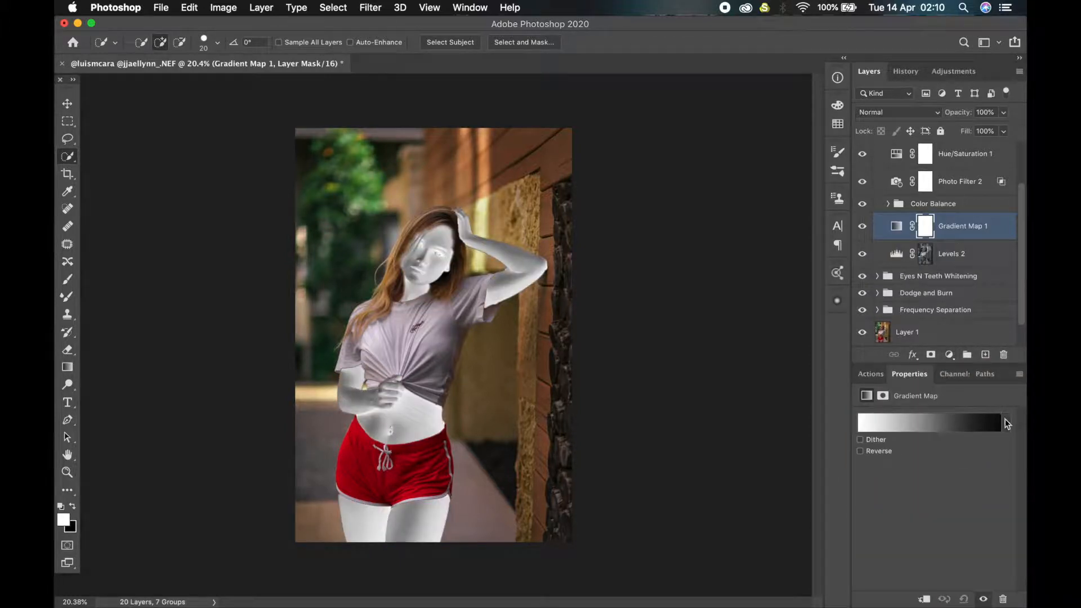
# Apply the saved black-to-orange-brown gradient preset to the Gradient Map layer.
pyautogui.click(1005, 422)
pyautogui.scroll(-5, 898, 501)
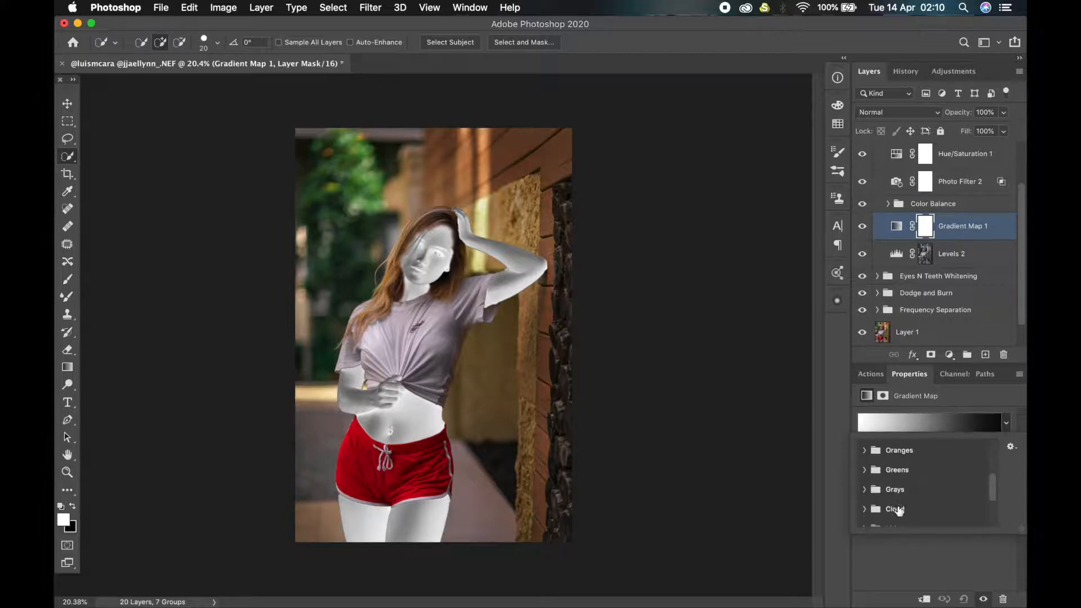
pyautogui.click(870, 513)
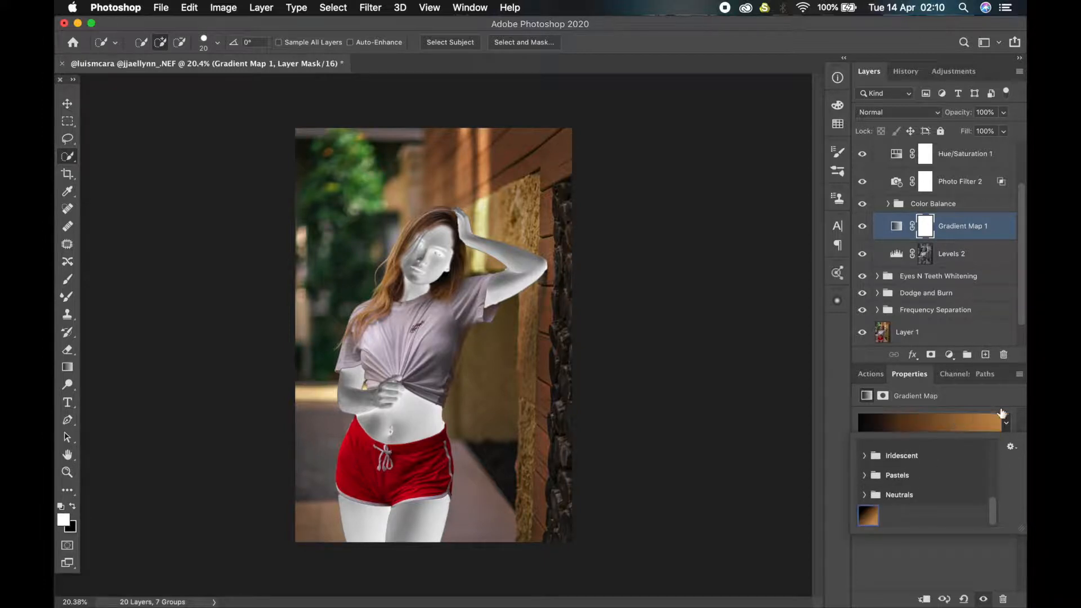
pyautogui.click(976, 401)
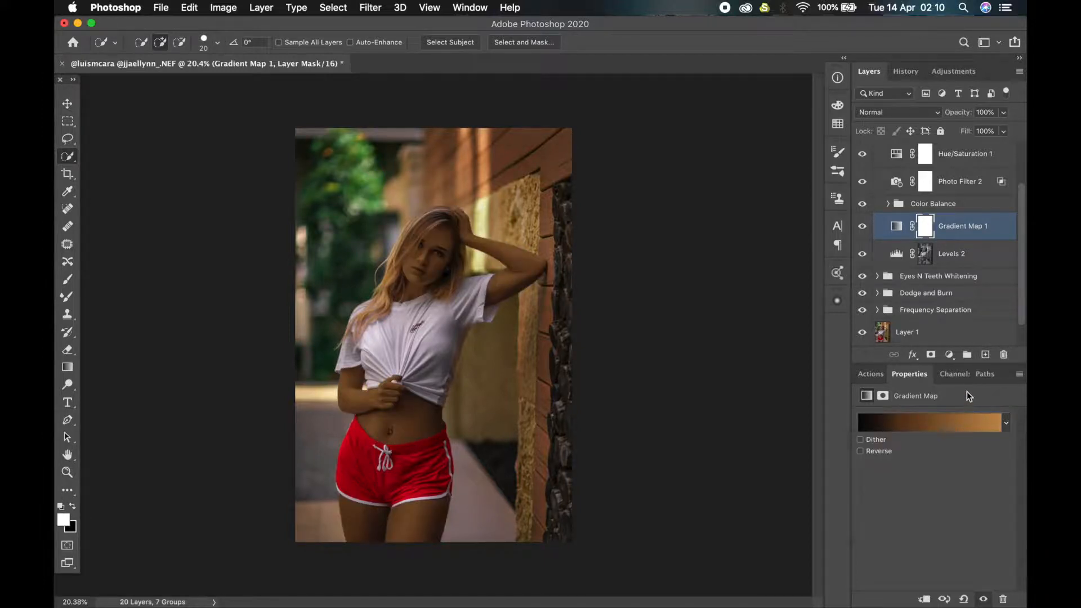
# Blend the Gradient Map layer in Soft Light mode at 10% opacity.
pyautogui.click(903, 117)
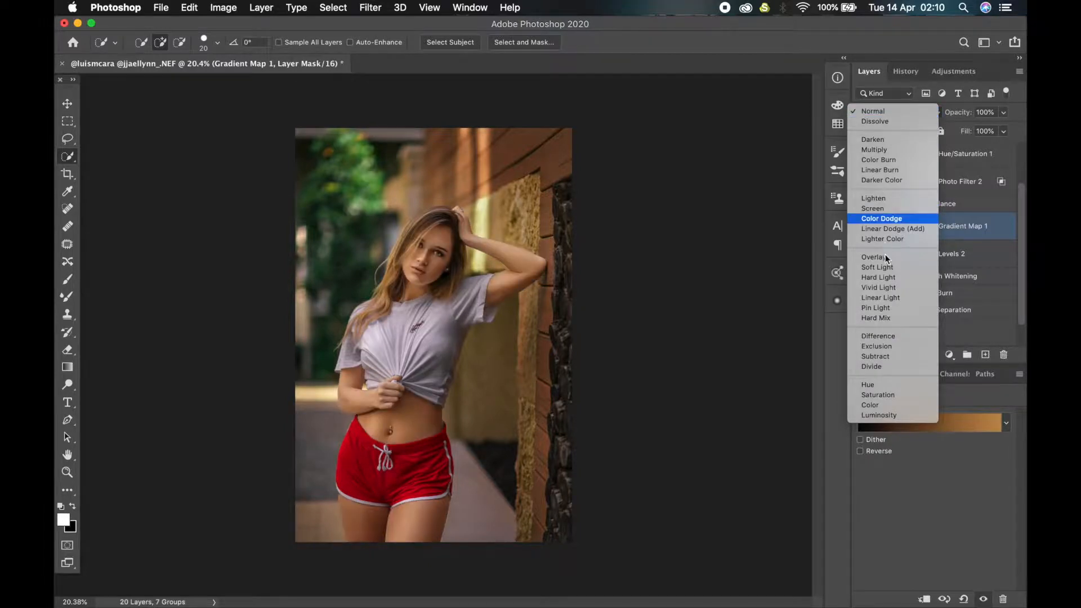
pyautogui.click(885, 265)
pyautogui.scroll(3, 428, 217)
pyautogui.scroll(4, 428, 217)
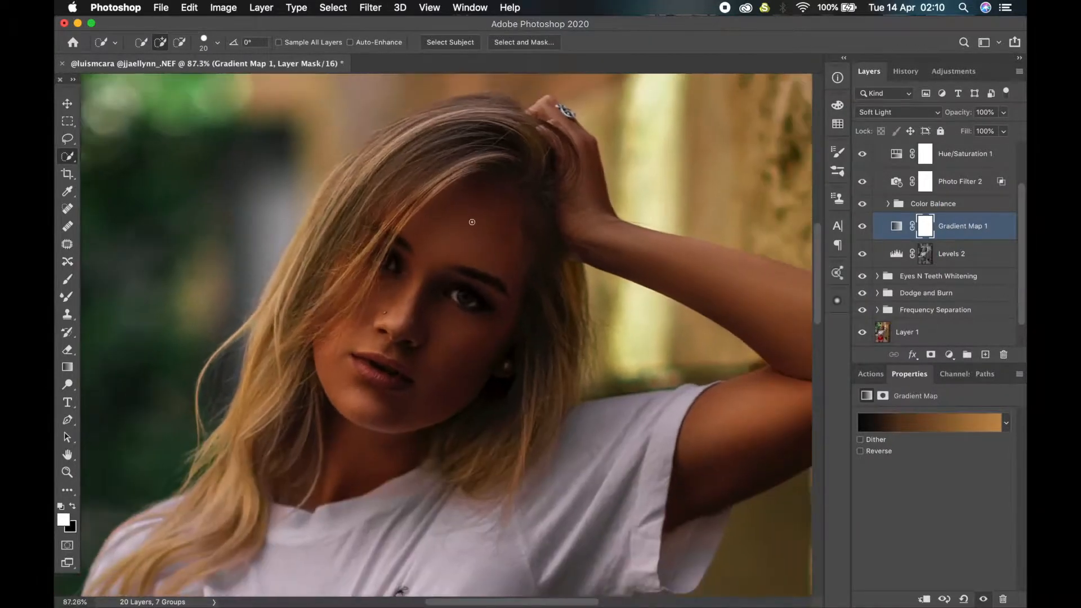
pyautogui.press('1')
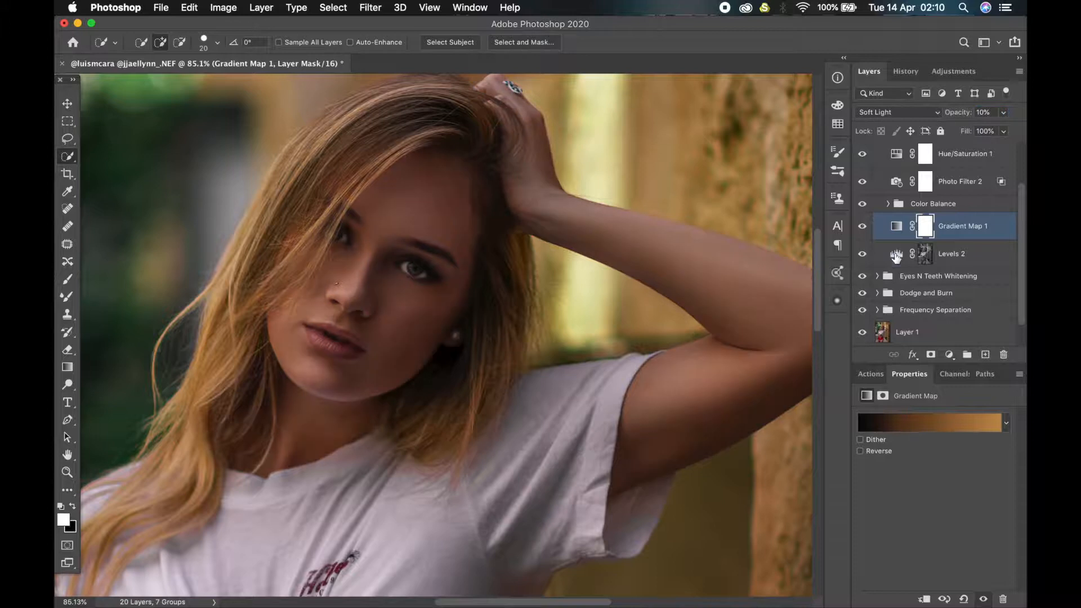
# Fine-tune the cyan–red and yellow–blue balance of the Midtone layer in the Color Balance group.
pyautogui.click(896, 255)
pyautogui.click(888, 204)
pyautogui.scroll(-1, 611, 258)
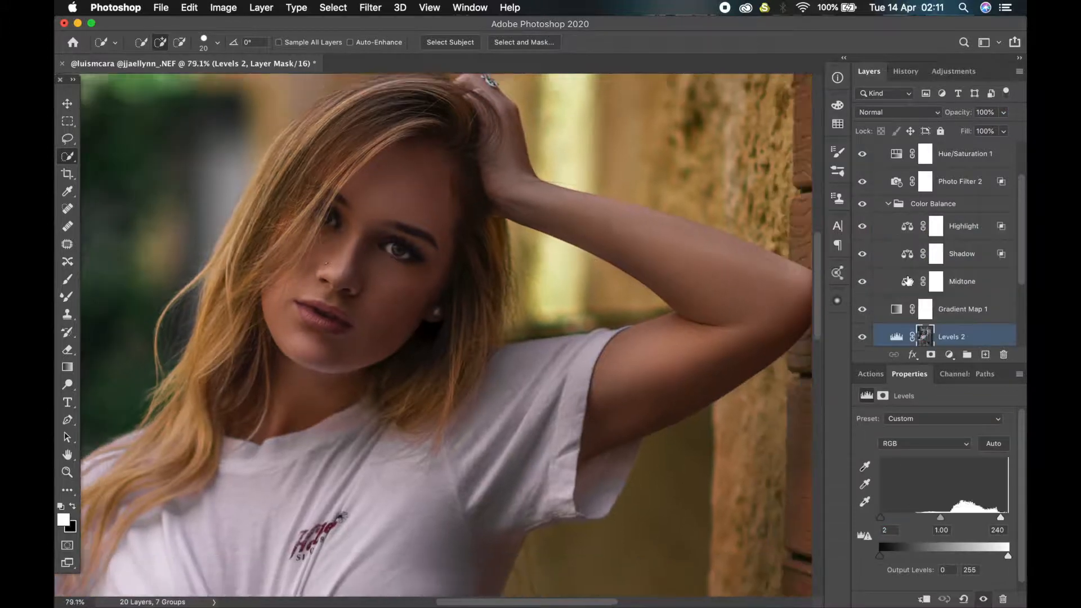
pyautogui.click(962, 282)
pyautogui.moveTo(918, 451)
pyautogui.mouseDown()
pyautogui.moveTo(948, 449)
pyautogui.moveTo(893, 449)
pyautogui.moveTo(918, 449)
pyautogui.mouseUp()
pyautogui.moveTo(919, 496); pyautogui.dragTo(922, 496)
# Adjust the Highlight color balance and set the Shadow layer to +3 on cyan–red and -2 on yellow–blue.
pyautogui.click(907, 225)
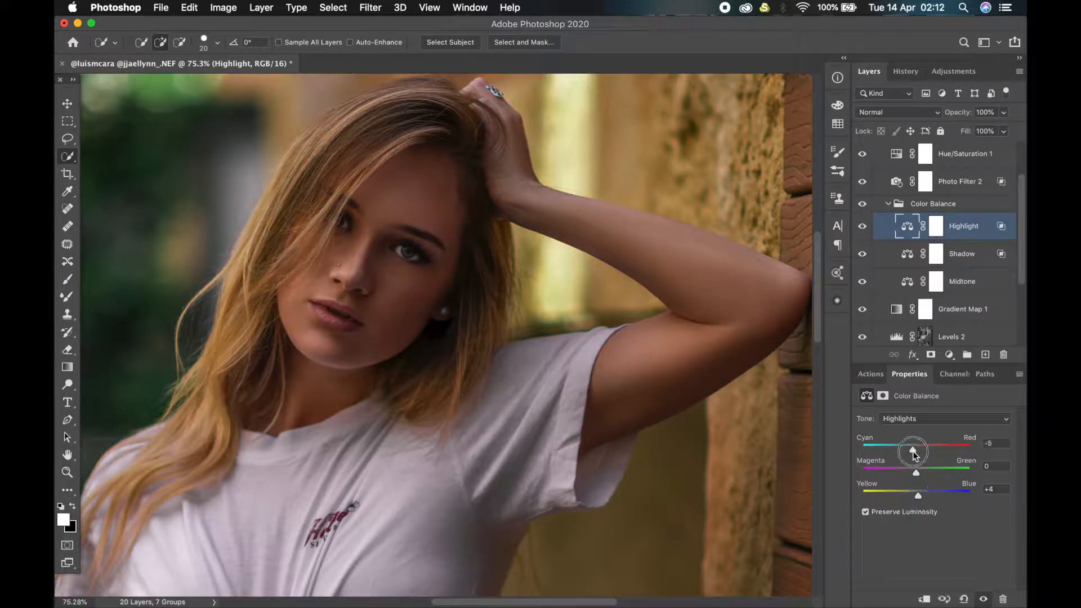
pyautogui.hotkey('alt', '[')
pyautogui.moveTo(918, 453)
pyautogui.mouseDown()
pyautogui.moveTo(910, 450)
pyautogui.moveTo(920, 451)
pyautogui.mouseUp()
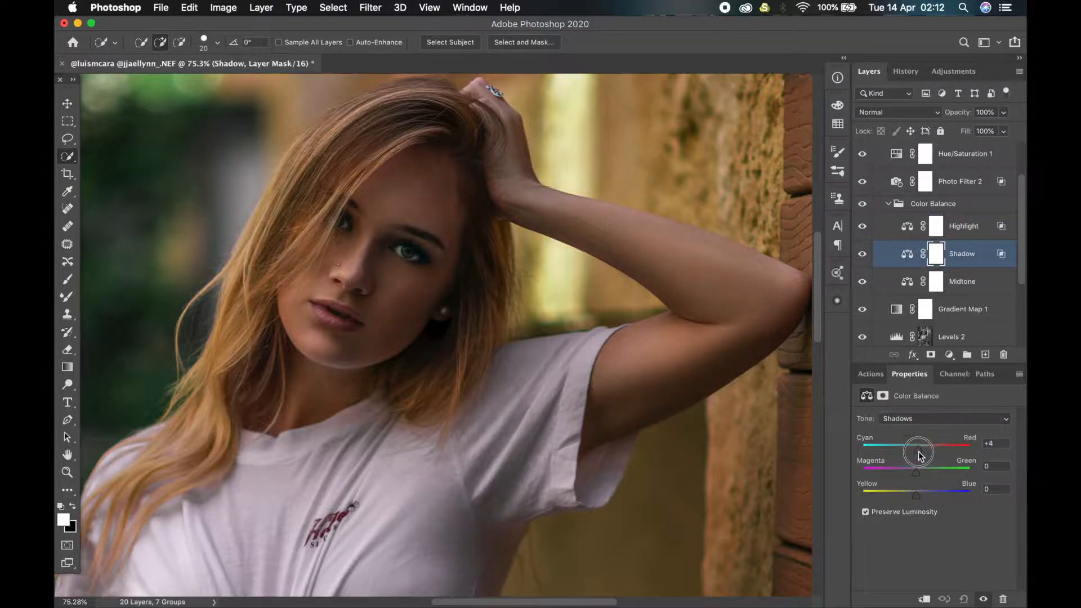
pyautogui.moveTo(916, 496); pyautogui.dragTo(915, 497)
pyautogui.scroll(-1, 540, 442)
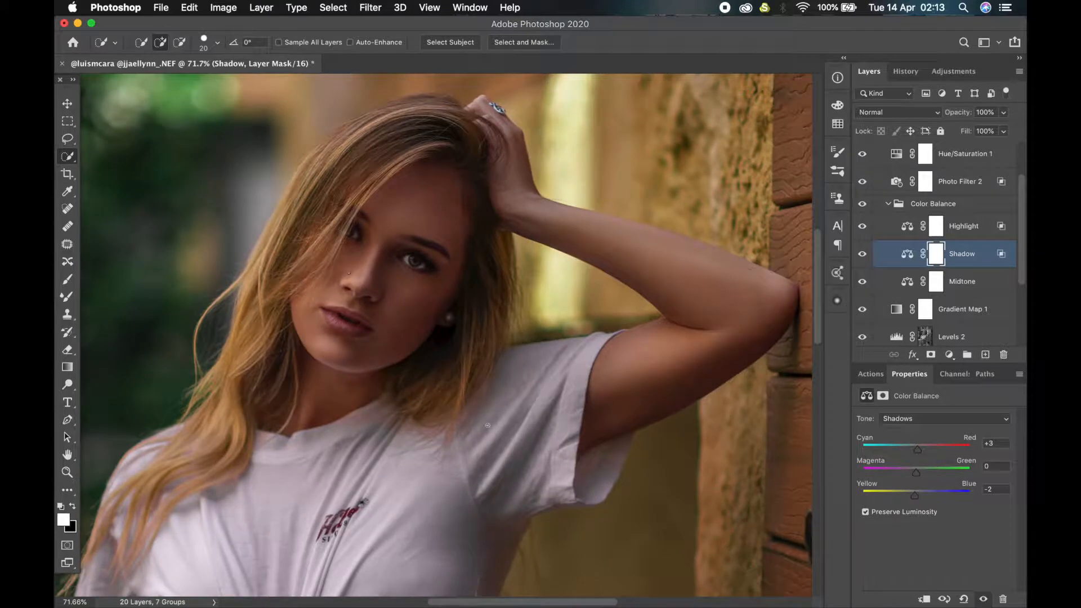
pyautogui.scroll(-2, 608, 286)
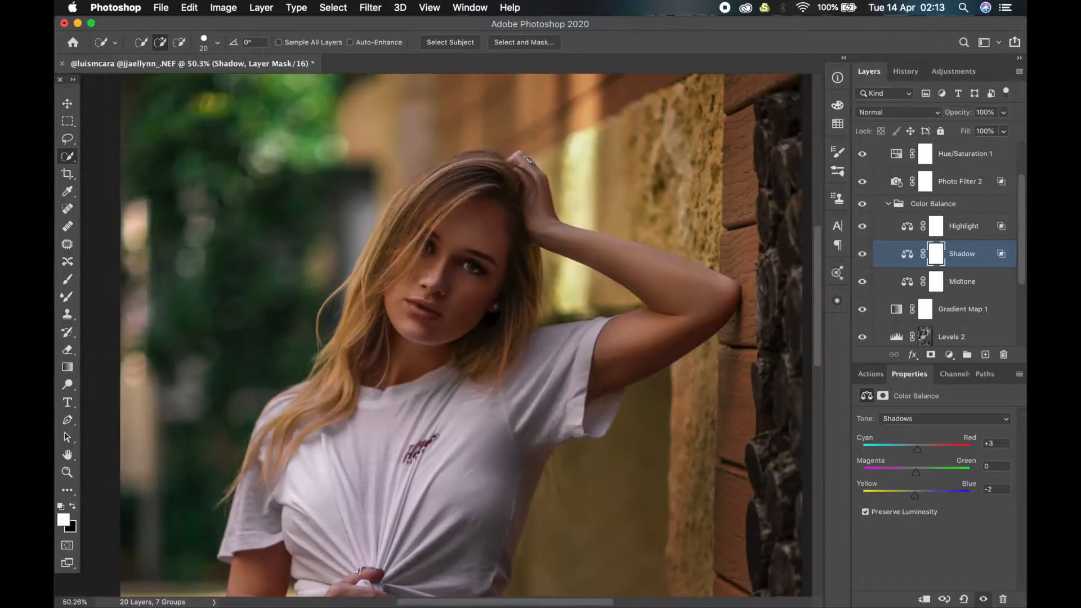
# Adjust the saturation and lightness of a single color range in the Hue/Saturation 1 layer.
pyautogui.click(889, 203)
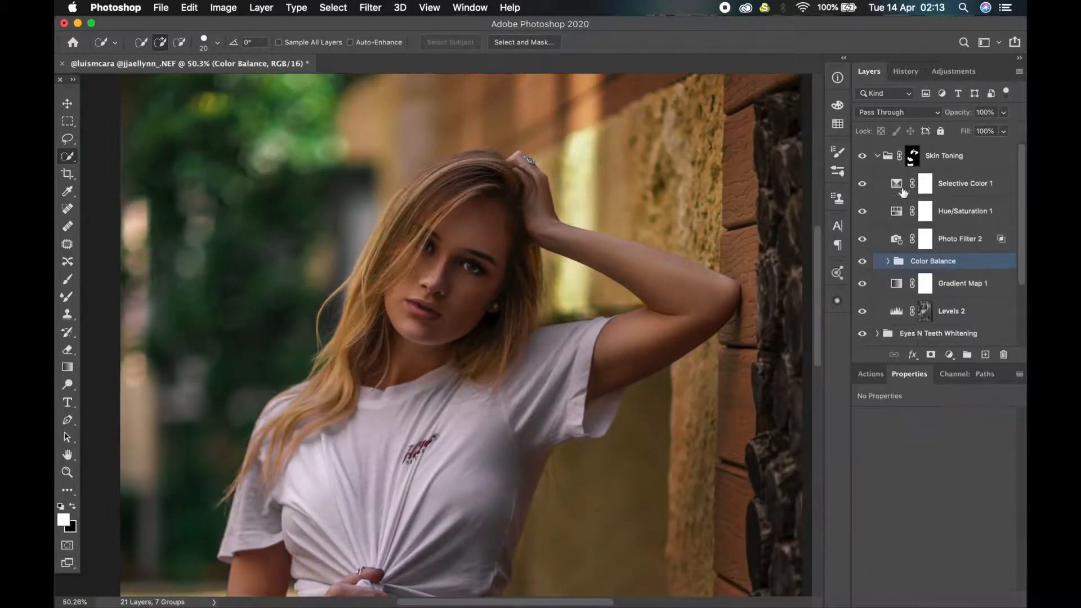
pyautogui.click(900, 205)
pyautogui.click(926, 437)
pyautogui.click(926, 447)
pyautogui.moveTo(934, 495); pyautogui.dragTo(930, 496)
pyautogui.moveTo(933, 521)
pyautogui.mouseDown()
pyautogui.moveTo(936, 494)
pyautogui.moveTo(890, 504)
pyautogui.moveTo(928, 506)
pyautogui.moveTo(937, 518)
pyautogui.mouseUp()
pyautogui.click(929, 437)
pyautogui.click(930, 447)
# Adjust the cyan, yellow and black amounts of the Whites in the Selective Color 1 layer.
pyautogui.click(901, 191)
pyautogui.click(928, 463)
pyautogui.click(929, 435)
pyautogui.click(926, 499)
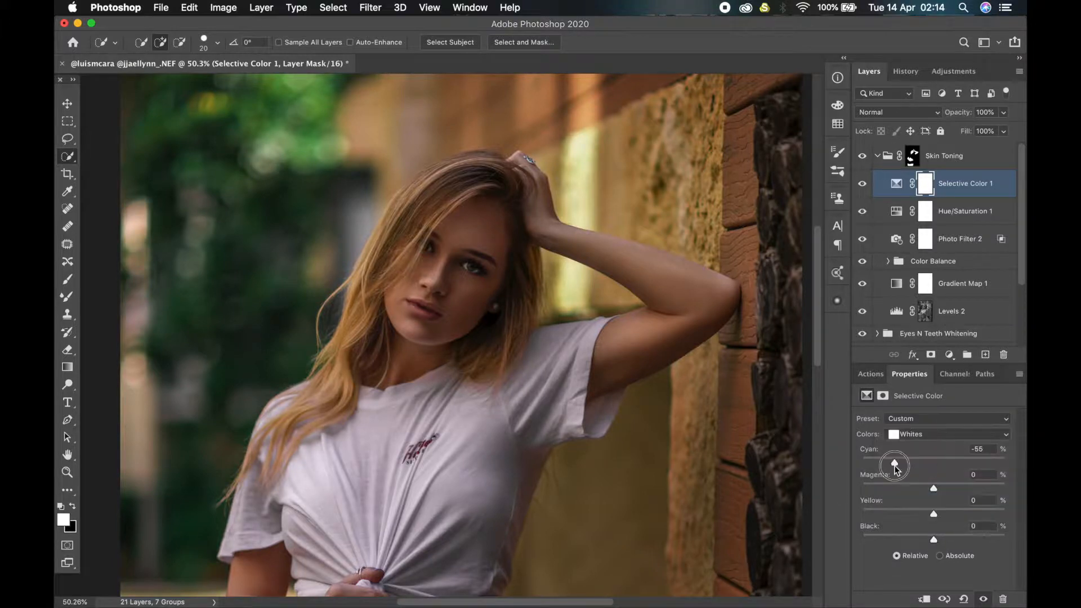
pyautogui.moveTo(852, 466); pyautogui.dragTo(930, 461)
pyautogui.moveTo(934, 513)
pyautogui.mouseDown()
pyautogui.moveTo(825, 526)
pyautogui.moveTo(941, 516)
pyautogui.mouseUp()
pyautogui.moveTo(934, 539)
pyautogui.mouseDown()
pyautogui.moveTo(968, 528)
pyautogui.moveTo(794, 552)
pyautogui.moveTo(923, 538)
pyautogui.mouseUp()
# Collapse the Skin Toning group and compare the portrait with and without it, both full-frame and close up on the face.
pyautogui.scroll(-7, 580, 315)
pyautogui.click(878, 156)
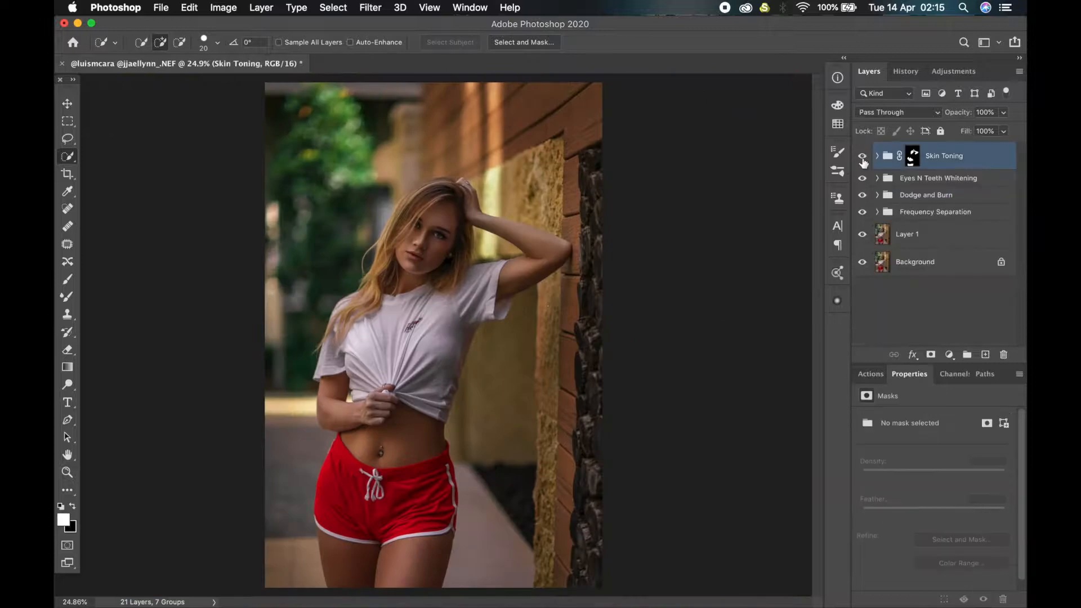
pyautogui.click(863, 158)
pyautogui.click(863, 159)
pyautogui.scroll(5, 435, 221)
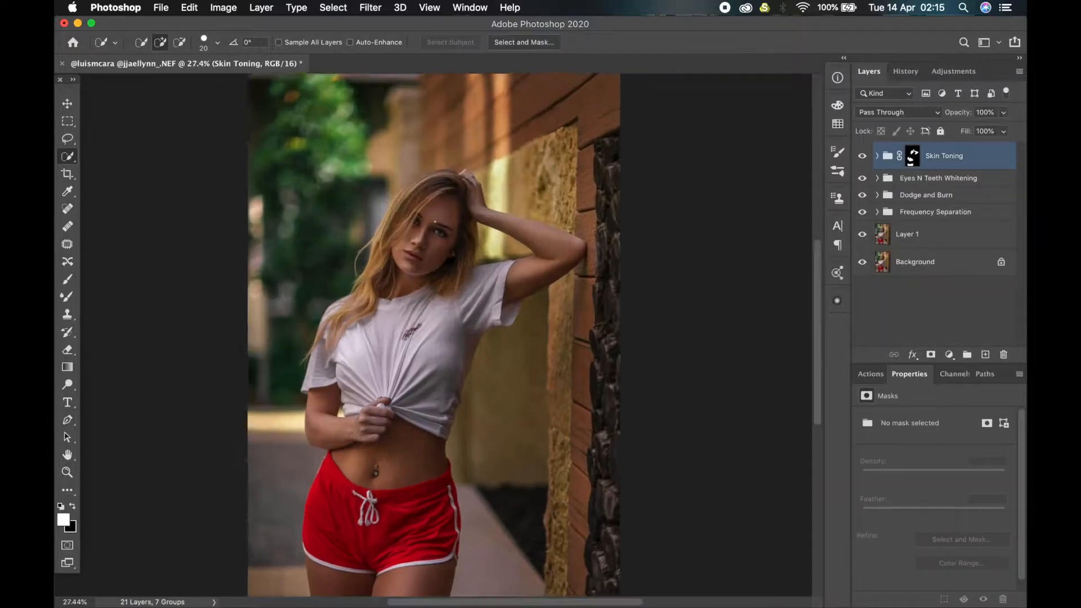
pyautogui.scroll(2, 434, 221)
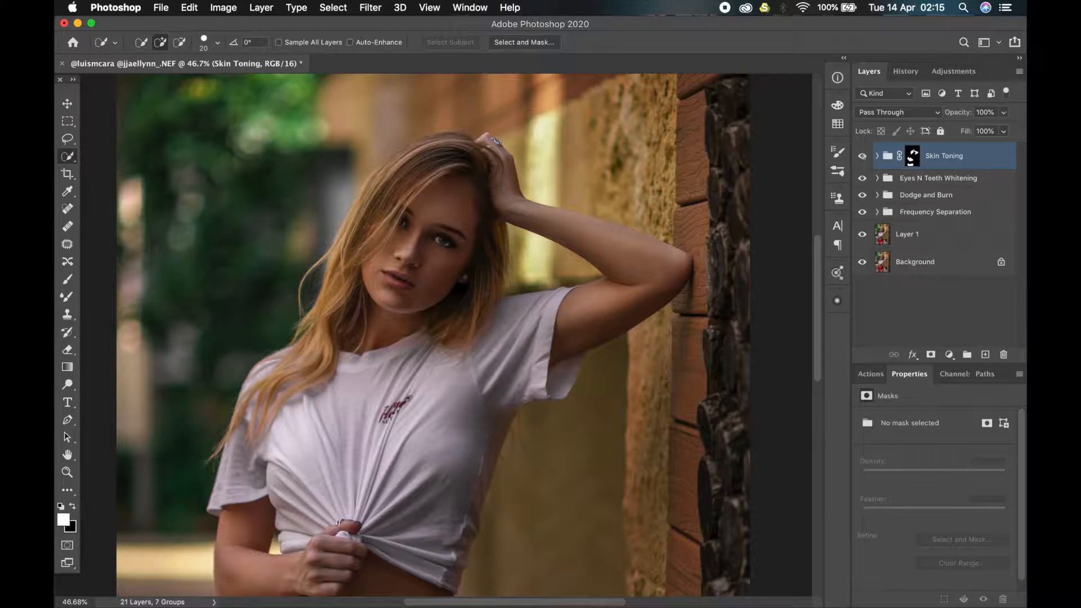
pyautogui.scroll(6, 428, 311)
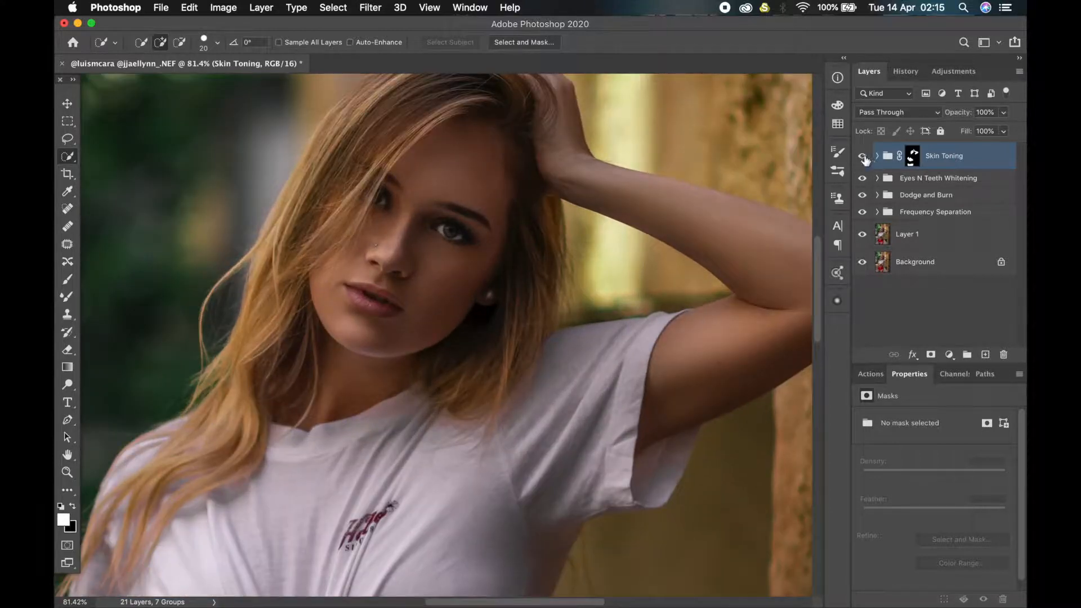
pyautogui.click(863, 158)
pyautogui.click(863, 157)
# Outline both eyes and the lips with the Lasso tool as one combined selection.
pyautogui.click(67, 141)
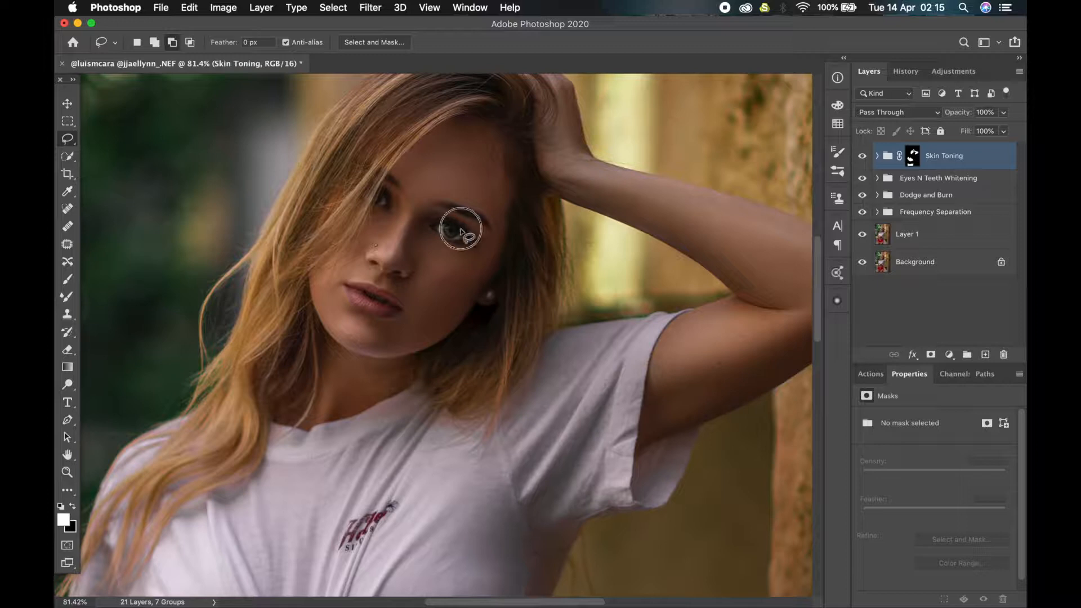
pyautogui.moveTo(461, 230)
pyautogui.mouseDown()
pyautogui.moveTo(431, 224)
pyautogui.moveTo(453, 241)
pyautogui.mouseUp()
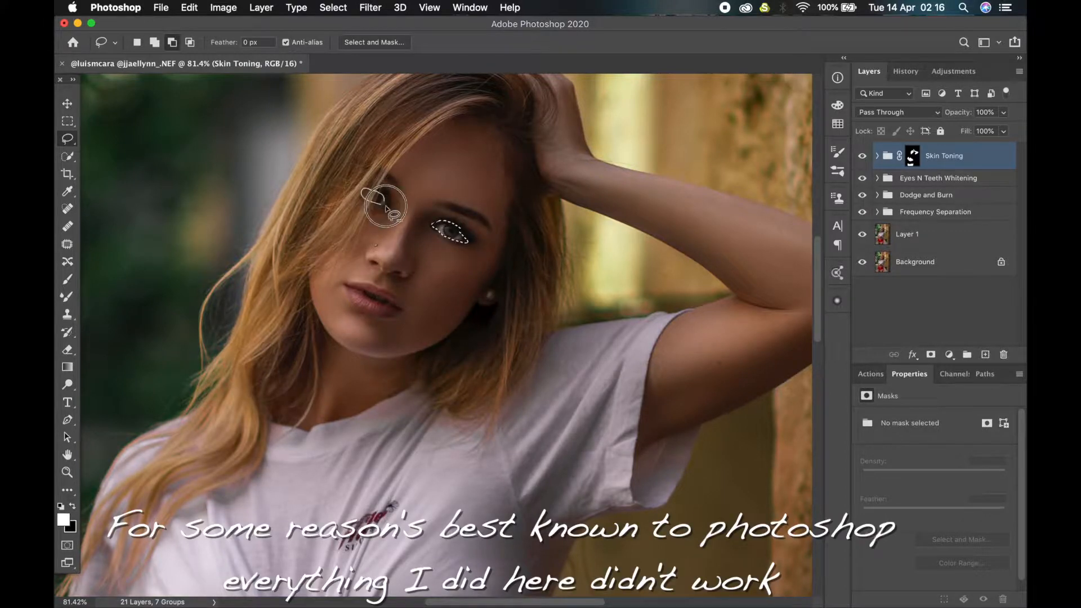
pyautogui.moveTo(369, 280)
pyautogui.mouseDown()
pyautogui.moveTo(386, 317)
pyautogui.moveTo(400, 302)
pyautogui.moveTo(345, 281)
pyautogui.moveTo(362, 310)
pyautogui.mouseUp()
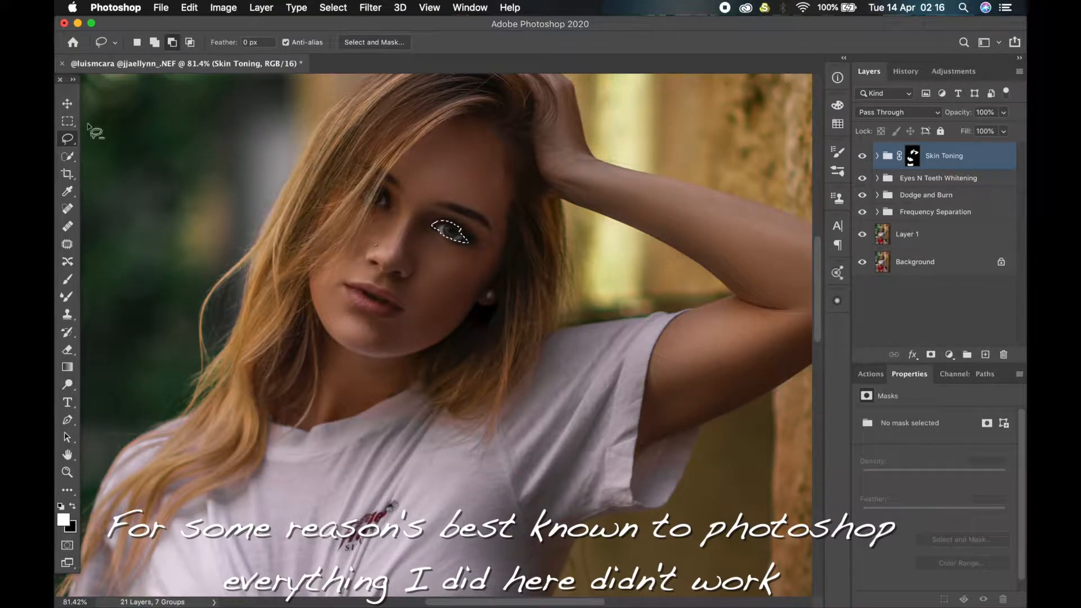
pyautogui.press('shift')
pyautogui.moveTo(390, 294)
pyautogui.mouseDown()
pyautogui.moveTo(348, 291)
pyautogui.moveTo(368, 318)
pyautogui.moveTo(398, 319)
pyautogui.moveTo(402, 303)
pyautogui.moveTo(363, 283)
pyautogui.mouseUp()
pyautogui.moveTo(386, 200)
pyautogui.mouseDown()
pyautogui.moveTo(360, 191)
pyautogui.moveTo(385, 204)
pyautogui.mouseUp()
# Try to combine the eye and lip selection with the Skin Toning mask, then compare the face with the group hidden and shown.
pyautogui.keyDown('super'); pyautogui.click(914, 159); pyautogui.keyUp('super')
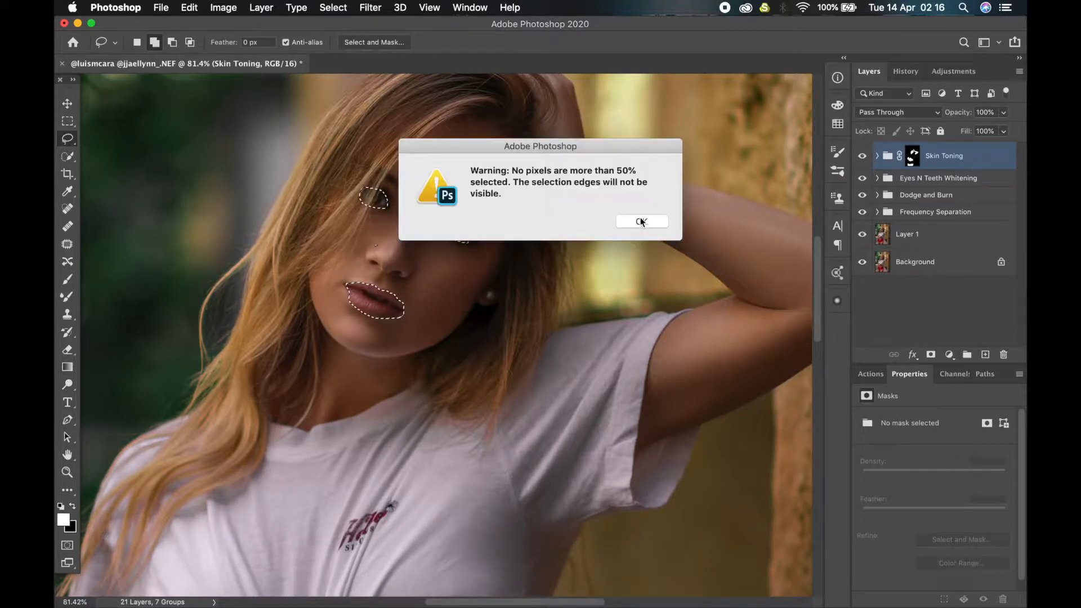
pyautogui.click(642, 221)
pyautogui.keyDown('alt'); pyautogui.click(913, 158); pyautogui.keyUp('alt')
pyautogui.keyDown('alt'); pyautogui.click(913, 158); pyautogui.keyUp('alt')
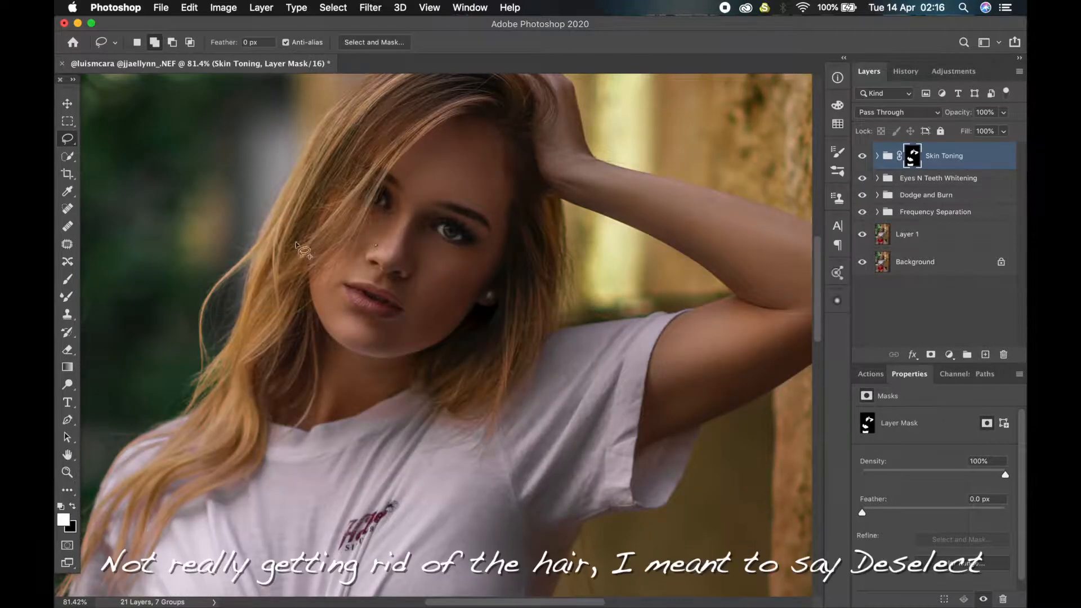
pyautogui.click(862, 157)
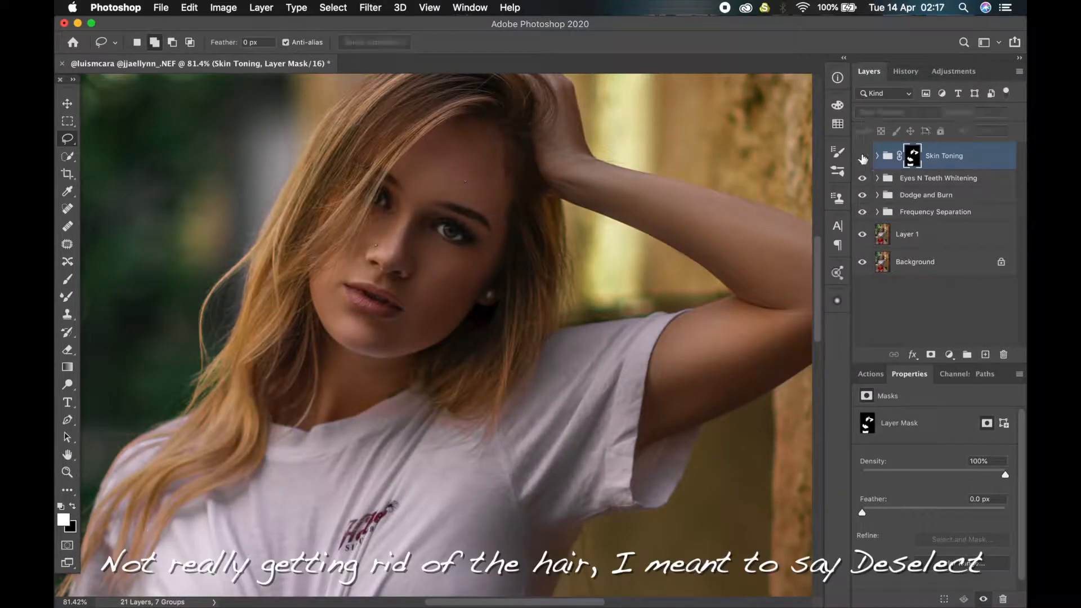
pyautogui.click(862, 157)
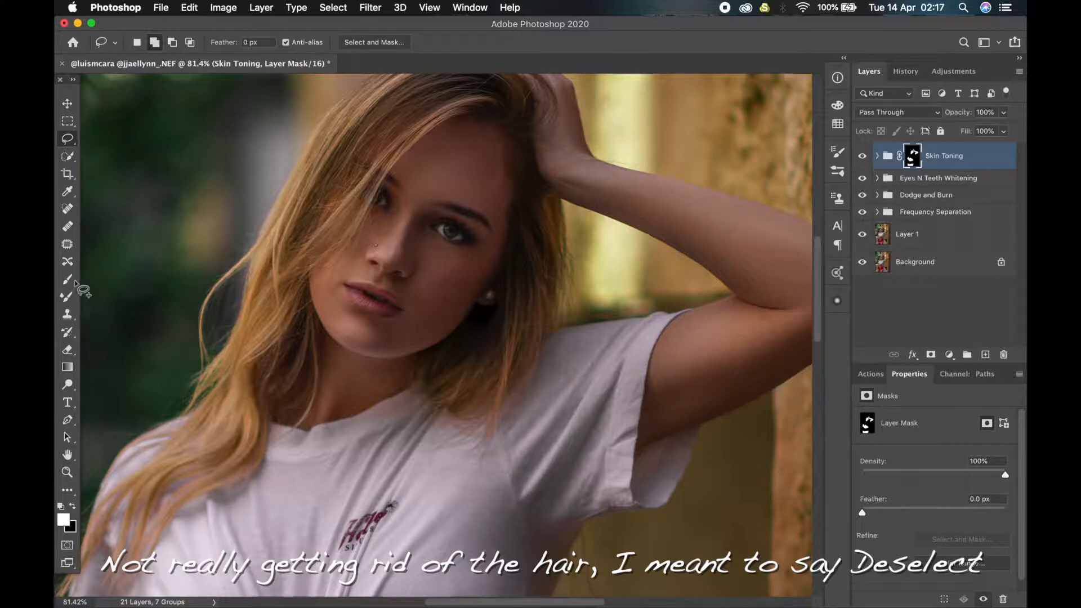
# Switch to a black brush with flow set to 64% for the Skin Toning mask and inspect the mask.
pyautogui.click(69, 281)
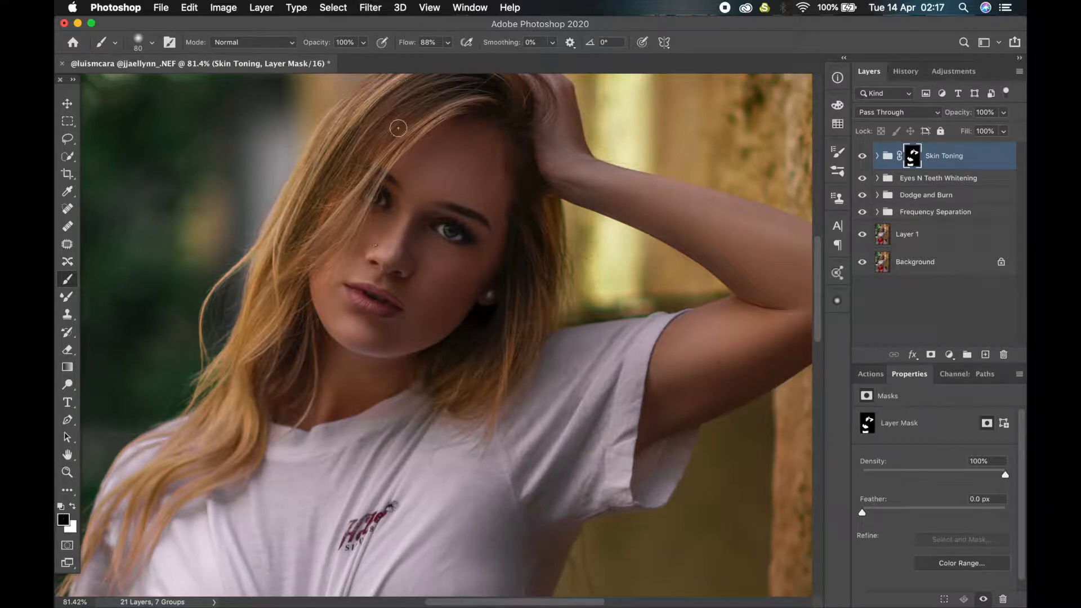
pyautogui.moveTo(406, 46); pyautogui.dragTo(389, 49)
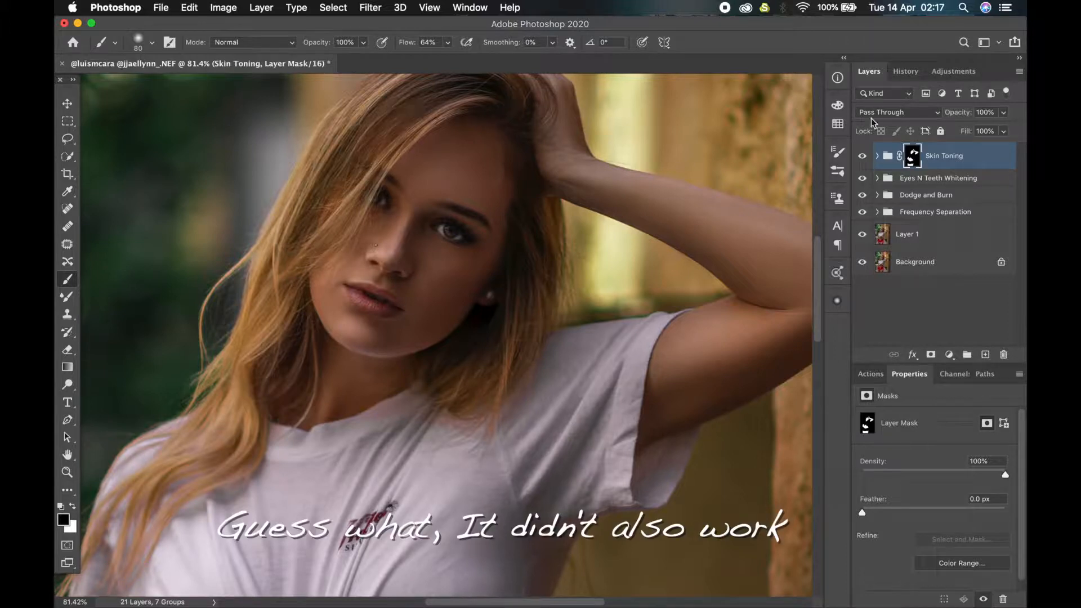
pyautogui.keyDown('alt'); pyautogui.click(913, 156); pyautogui.keyUp('alt')
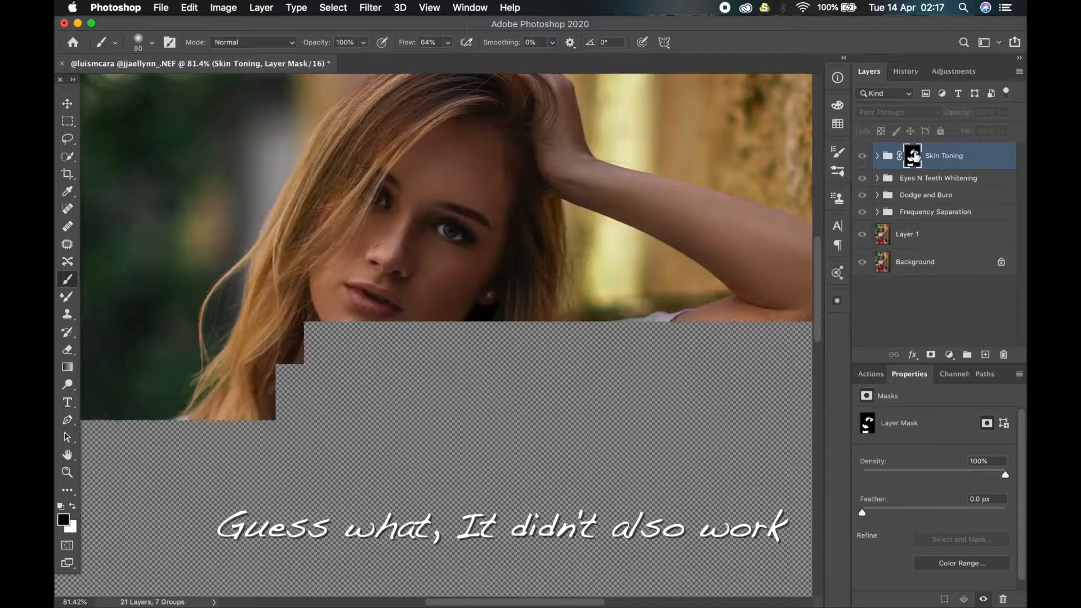
pyautogui.scroll(-1, 358, 289)
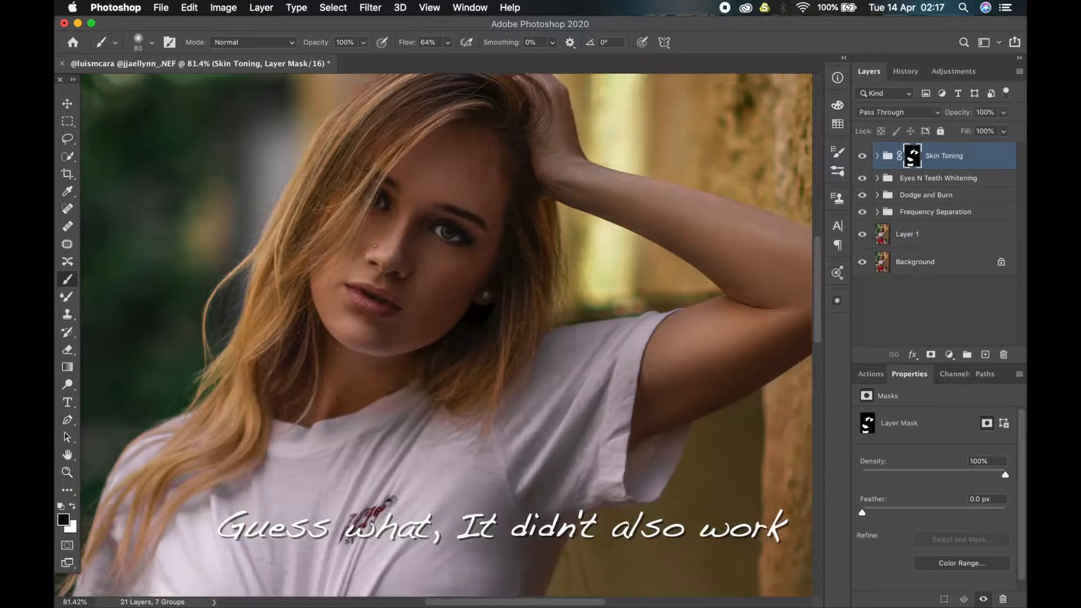
pyautogui.scroll(-5, 424, 274)
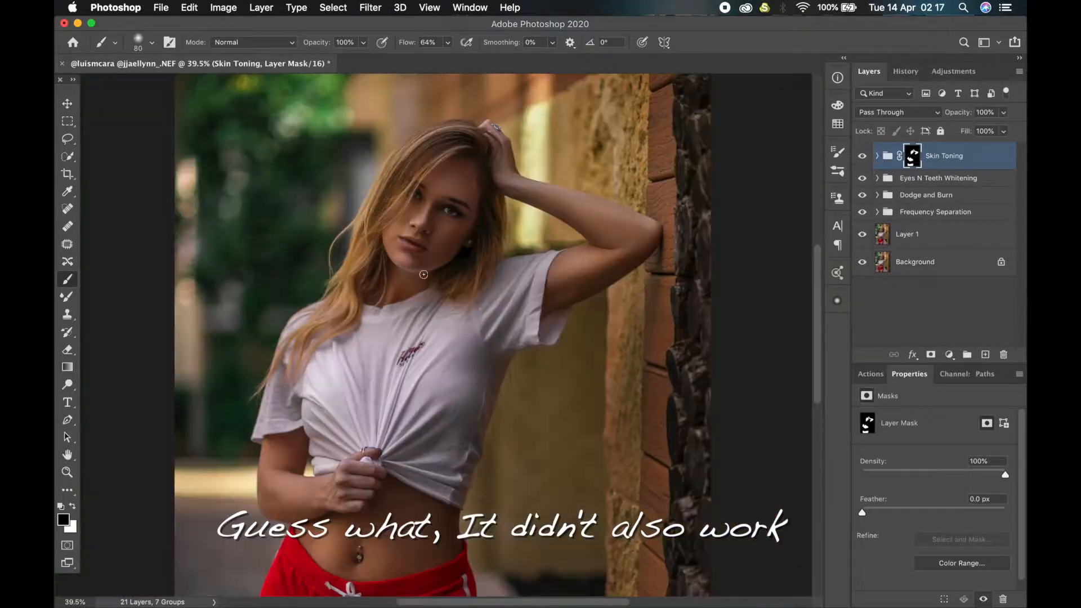
pyautogui.scroll(2, 417, 287)
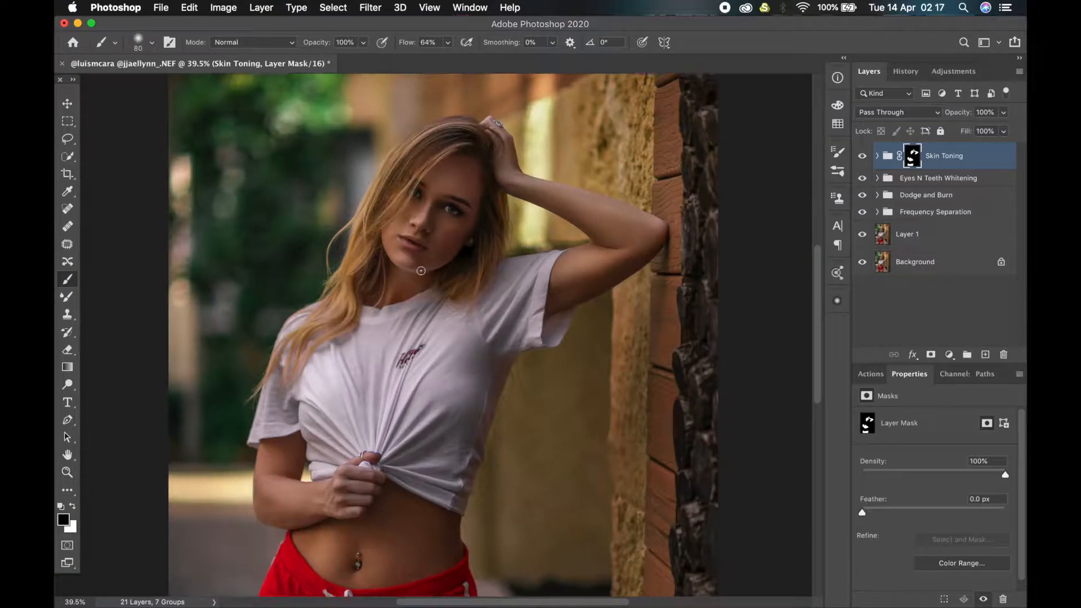
# Try to select the hair on Layer 1 with the Quick Selection tool, then clear the selection.
pyautogui.click(68, 157)
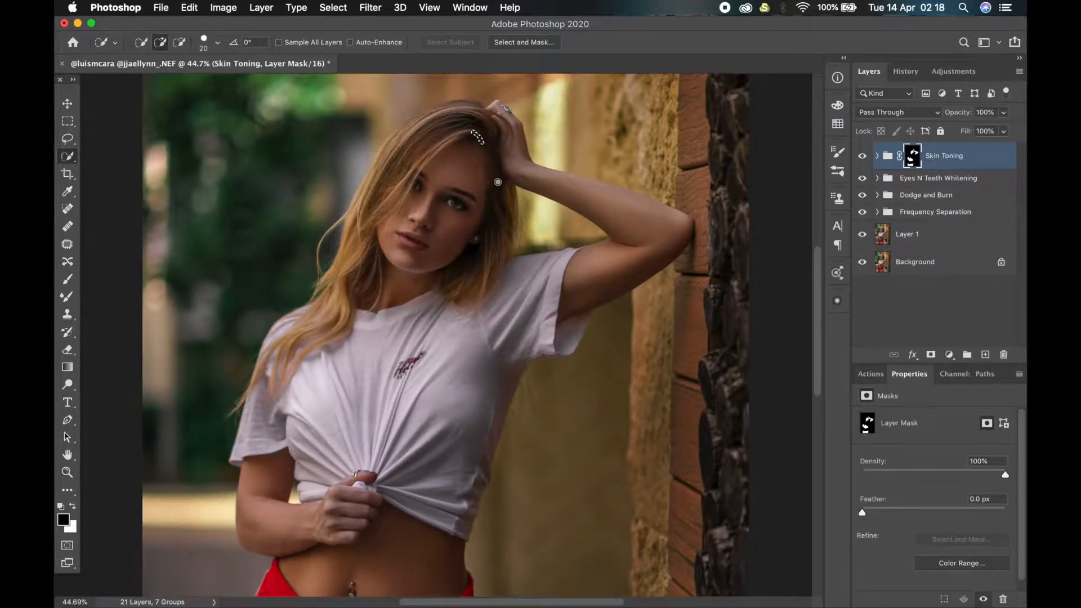
pyautogui.moveTo(503, 212); pyautogui.dragTo(500, 228)
pyautogui.click(925, 239)
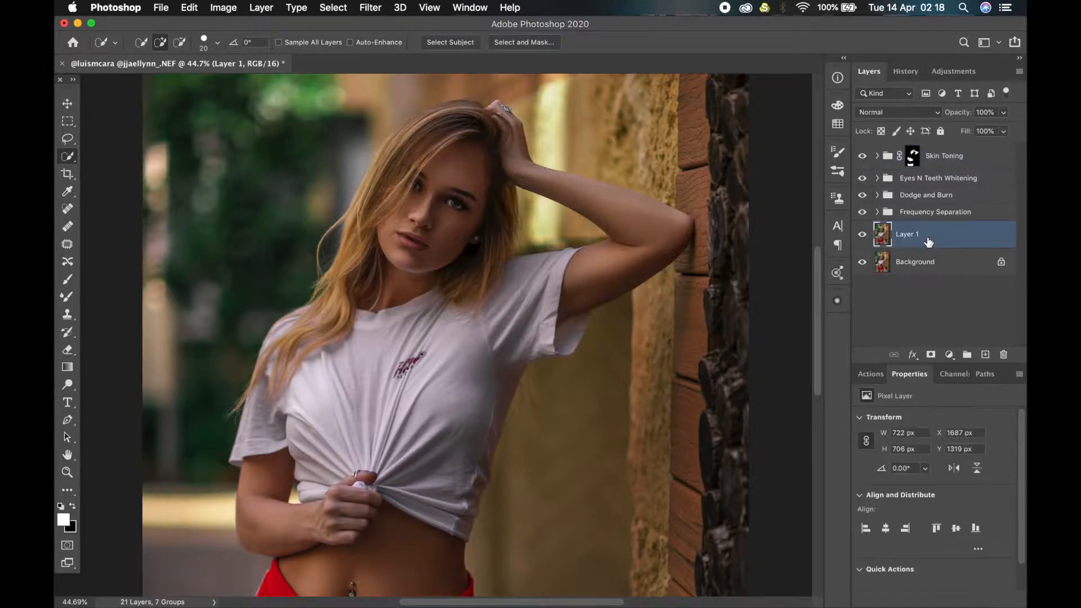
pyautogui.moveTo(503, 211)
pyautogui.mouseDown()
pyautogui.moveTo(485, 260)
pyautogui.moveTo(457, 288)
pyautogui.moveTo(467, 307)
pyautogui.mouseUp()
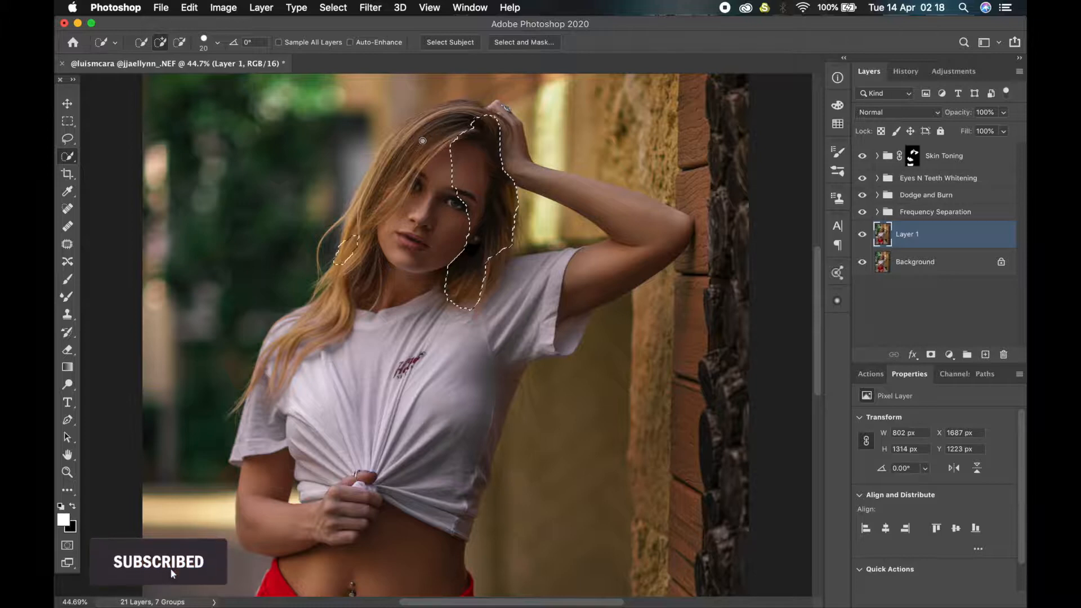
pyautogui.press('super+a')
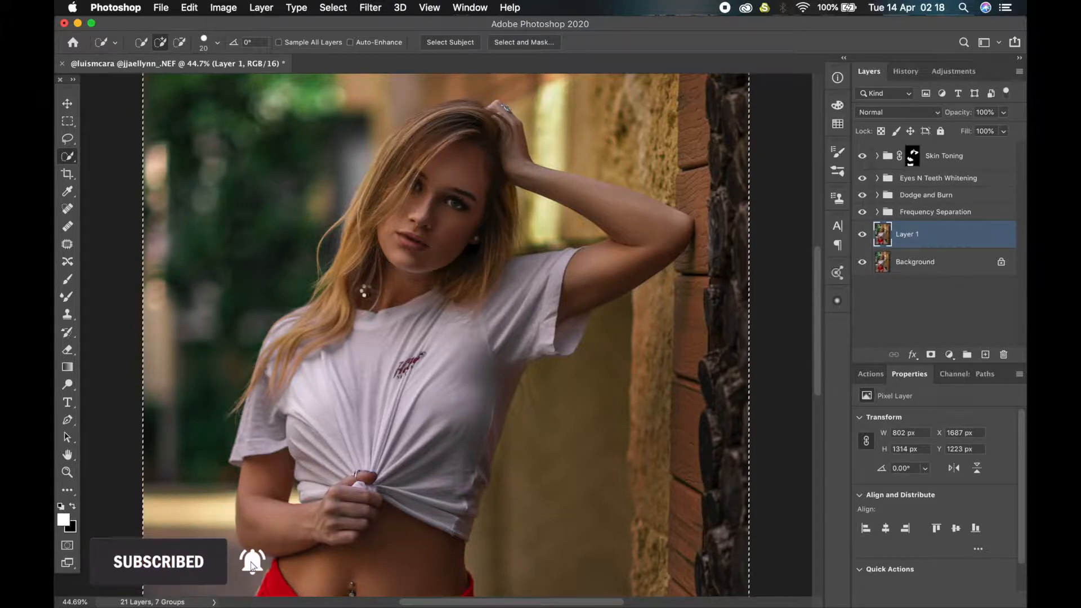
pyautogui.press('super+d')
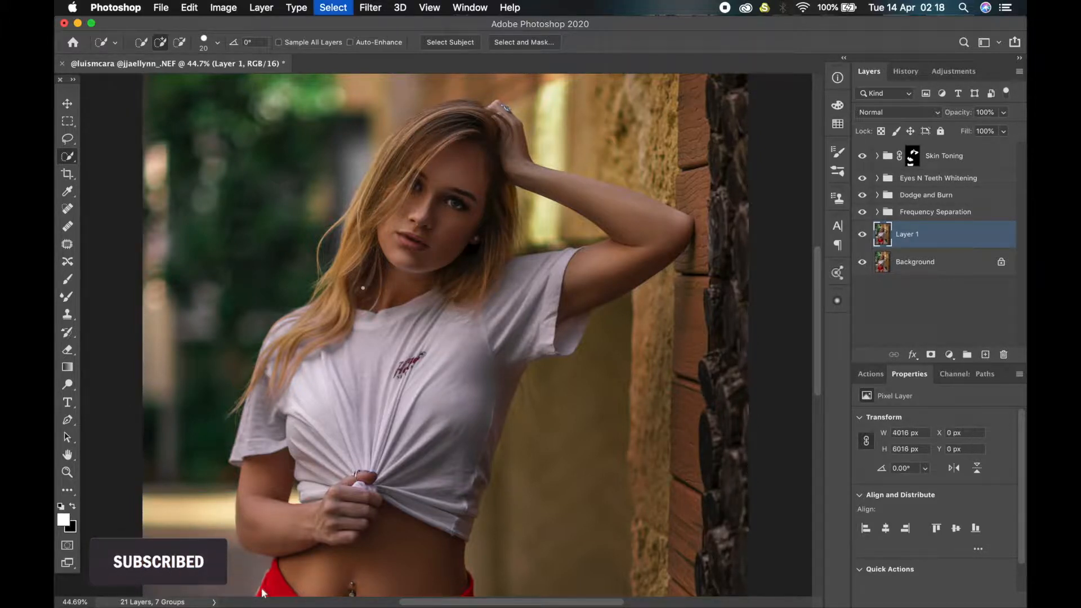
# Start a Quick Mask on Layer 1 and brush black over the hair between the face and the raised arm.
pyautogui.click(67, 546)
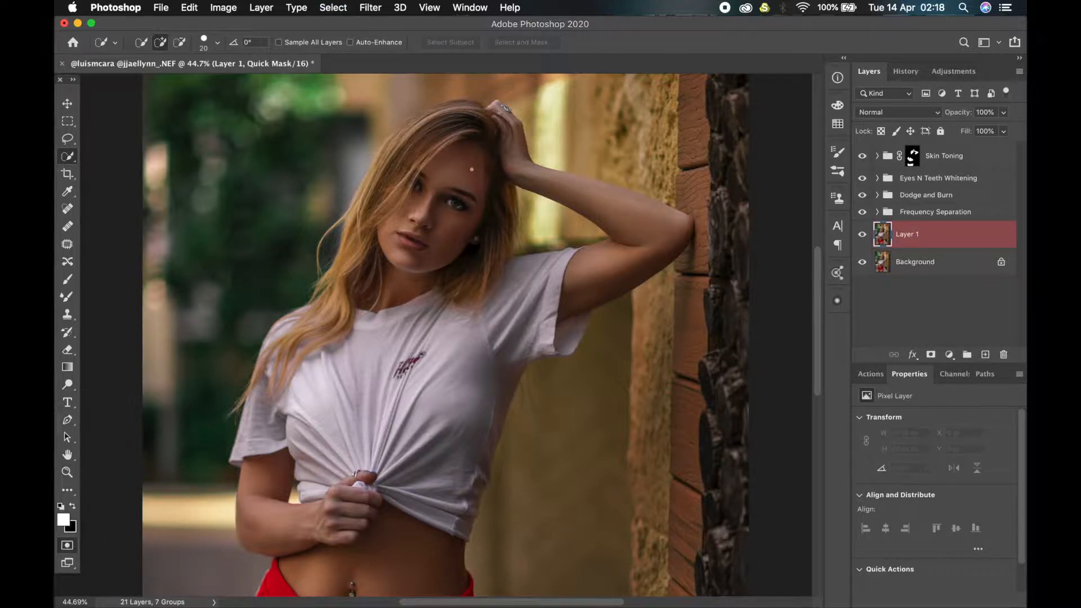
pyautogui.scroll(4, 419, 139)
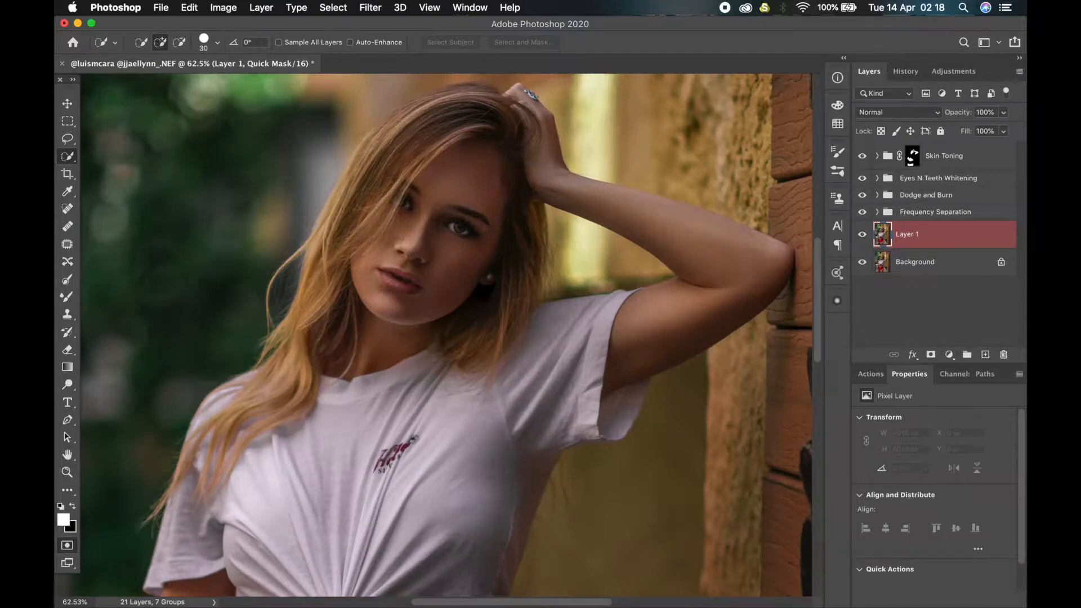
pyautogui.scroll(1, 419, 276)
pyautogui.press('b')
pyautogui.press('x')
pyautogui.moveTo(521, 172)
pyautogui.mouseDown()
pyautogui.moveTo(521, 108)
pyautogui.moveTo(507, 135)
pyautogui.moveTo(521, 210)
pyautogui.moveTo(541, 215)
pyautogui.moveTo(519, 269)
pyautogui.moveTo(457, 345)
pyautogui.moveTo(477, 368)
pyautogui.moveTo(525, 295)
pyautogui.moveTo(533, 237)
pyautogui.moveTo(521, 192)
pyautogui.moveTo(542, 264)
pyautogui.mouseUp()
pyautogui.moveTo(479, 211); pyautogui.dragTo(527, 249)
# Extend the Quick Mask over the crown and down the long side of the hair with a brush of 150 to 175.
pyautogui.press(']')
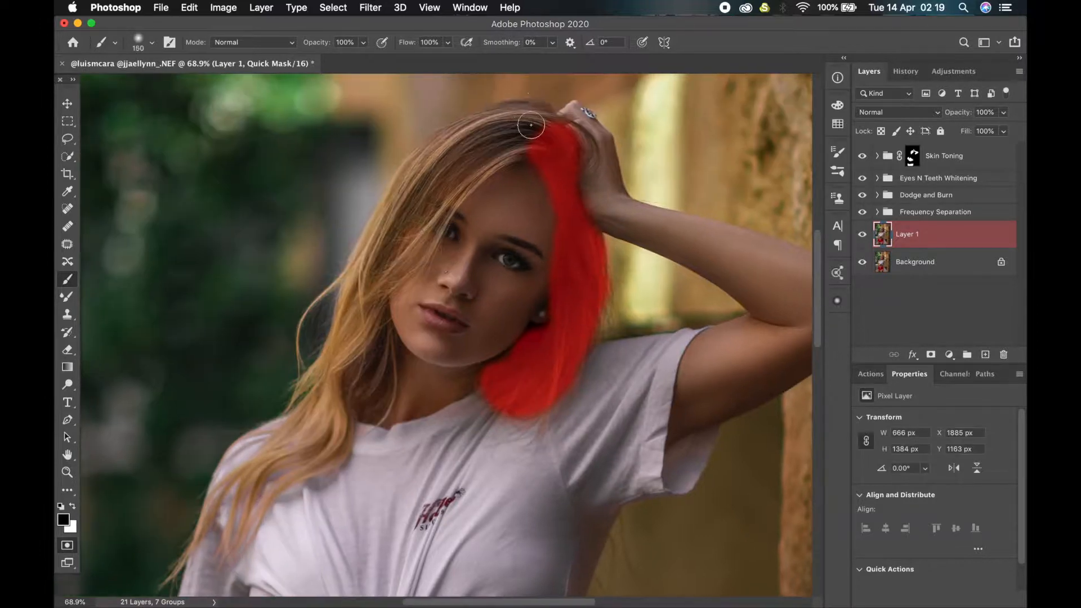
pyautogui.moveTo(531, 125)
pyautogui.mouseDown()
pyautogui.moveTo(448, 148)
pyautogui.moveTo(516, 127)
pyautogui.mouseUp()
pyautogui.press(']')
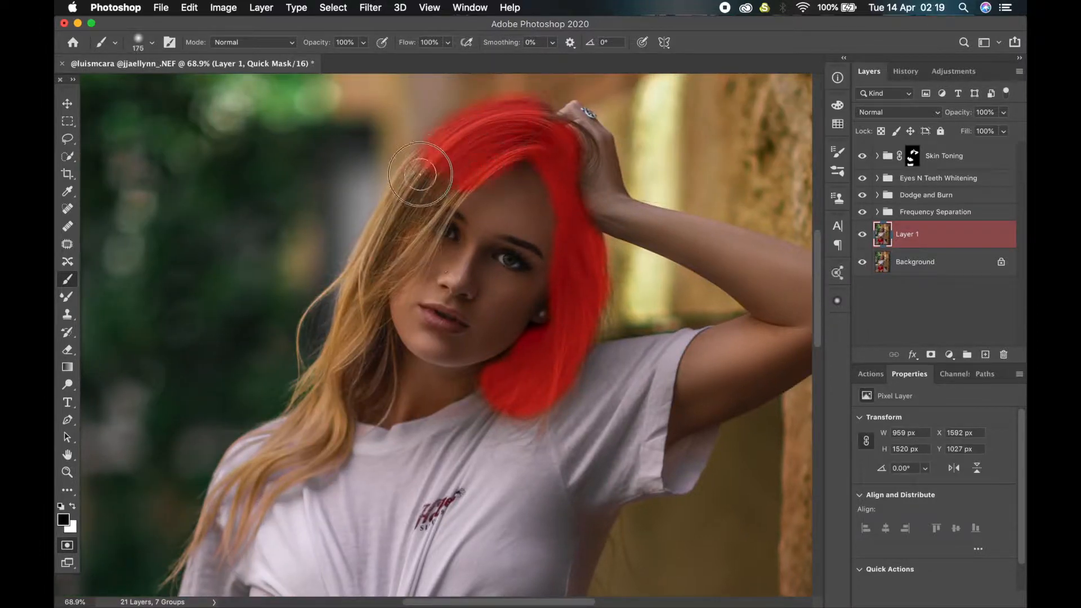
pyautogui.moveTo(421, 174)
pyautogui.mouseDown()
pyautogui.moveTo(370, 260)
pyautogui.moveTo(356, 316)
pyautogui.mouseUp()
pyautogui.moveTo(372, 254); pyautogui.dragTo(406, 197)
# Mask the thin loose strand beside the long hair with a smaller brush, and cover the hair down to the shoulder at size 150.
pyautogui.press('[')
pyautogui.press('[')
pyautogui.press('[')
pyautogui.press('[')
pyautogui.press('[')
pyautogui.press('[')
pyautogui.press('[')
pyautogui.moveTo(345, 271)
pyautogui.mouseDown()
pyautogui.moveTo(308, 316)
pyautogui.moveTo(298, 371)
pyautogui.moveTo(335, 337)
pyautogui.moveTo(347, 379)
pyautogui.moveTo(334, 426)
pyautogui.mouseUp()
pyautogui.press(']')
pyautogui.press(']')
pyautogui.press(']')
pyautogui.press(']')
pyautogui.press(']')
pyautogui.press(']')
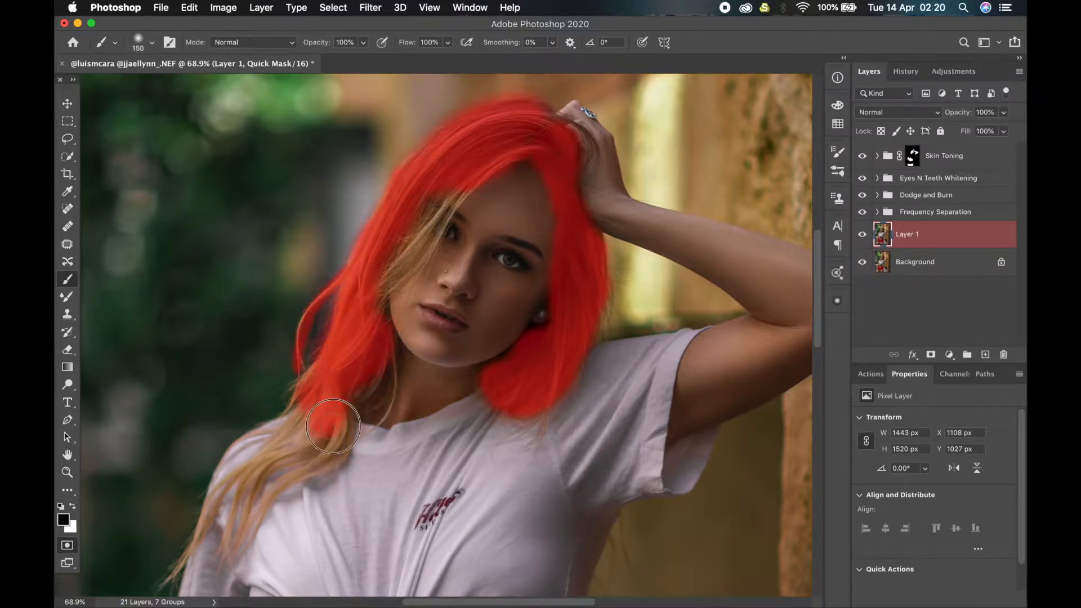
# Extend the mask at the shoulder and trace the thin hair strand running along the neck to the collar with a small brush.
pyautogui.press('[')
pyautogui.press('[')
pyautogui.press('[')
pyautogui.scroll(-2, 323, 414)
pyautogui.hscroll(-1, 322, 415)
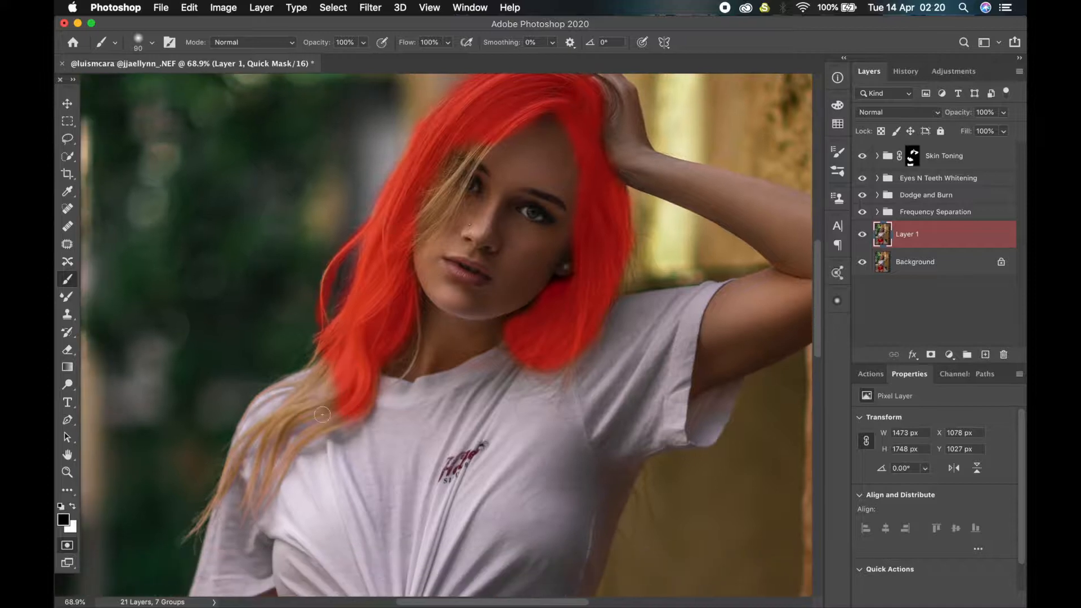
pyautogui.press('[')
pyautogui.press('[')
pyautogui.press('[')
pyautogui.press('[')
pyautogui.press('[')
pyautogui.moveTo(419, 293)
pyautogui.mouseDown()
pyautogui.moveTo(419, 338)
pyautogui.moveTo(390, 387)
pyautogui.mouseUp()
# Mask the hair lying over the shoulder with a size 100 brush.
pyautogui.press(']')
pyautogui.press(']')
pyautogui.press(']')
pyautogui.press(']')
pyautogui.press(']')
pyautogui.press(']')
pyautogui.moveTo(331, 394)
pyautogui.mouseDown()
pyautogui.moveTo(275, 428)
pyautogui.moveTo(325, 376)
pyautogui.mouseUp()
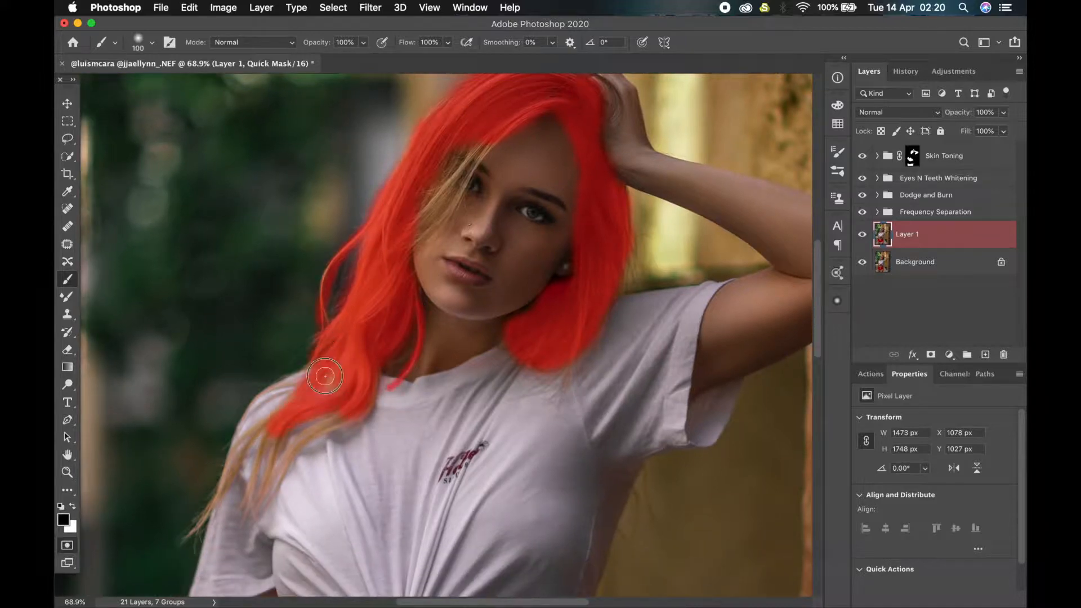
# Paint the mask over the separate hair tips hanging on the shirt and sleeve with a size 60 brush.
pyautogui.press('[')
pyautogui.press('[')
pyautogui.press('[')
pyautogui.press('[')
pyautogui.moveTo(287, 420); pyautogui.dragTo(251, 443)
pyautogui.moveTo(341, 420)
pyautogui.mouseDown()
pyautogui.moveTo(243, 509)
pyautogui.moveTo(271, 429)
pyautogui.moveTo(201, 518)
pyautogui.mouseUp()
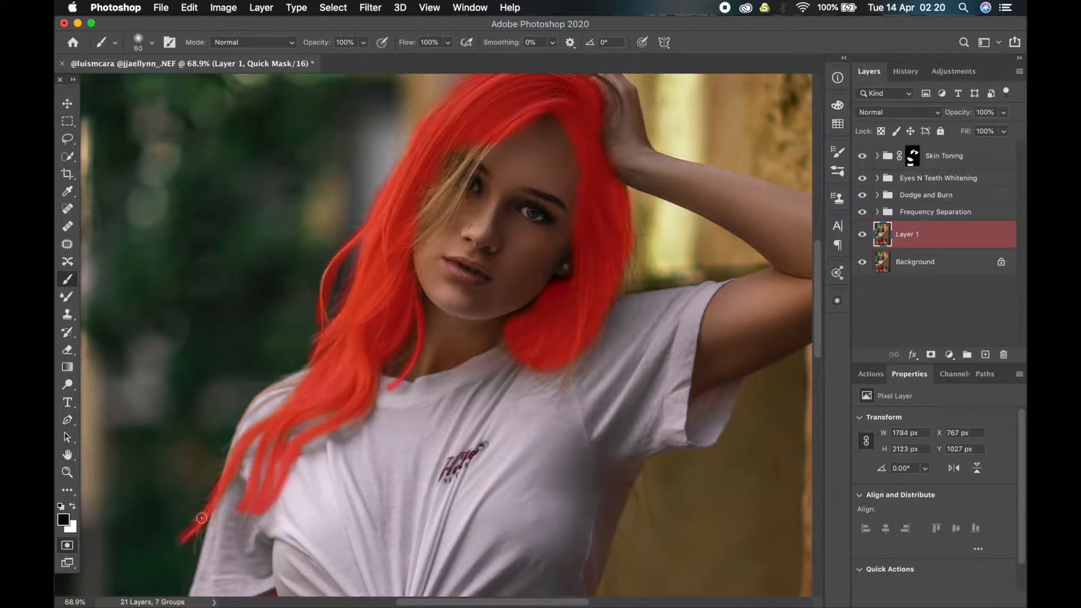
# Finish the outermost hair tips and clear the mask from the background inside the loose strand with a size 60 white brush.
pyautogui.press('[')
pyautogui.press('[')
pyautogui.press('x')
pyautogui.press(']')
pyautogui.press(']')
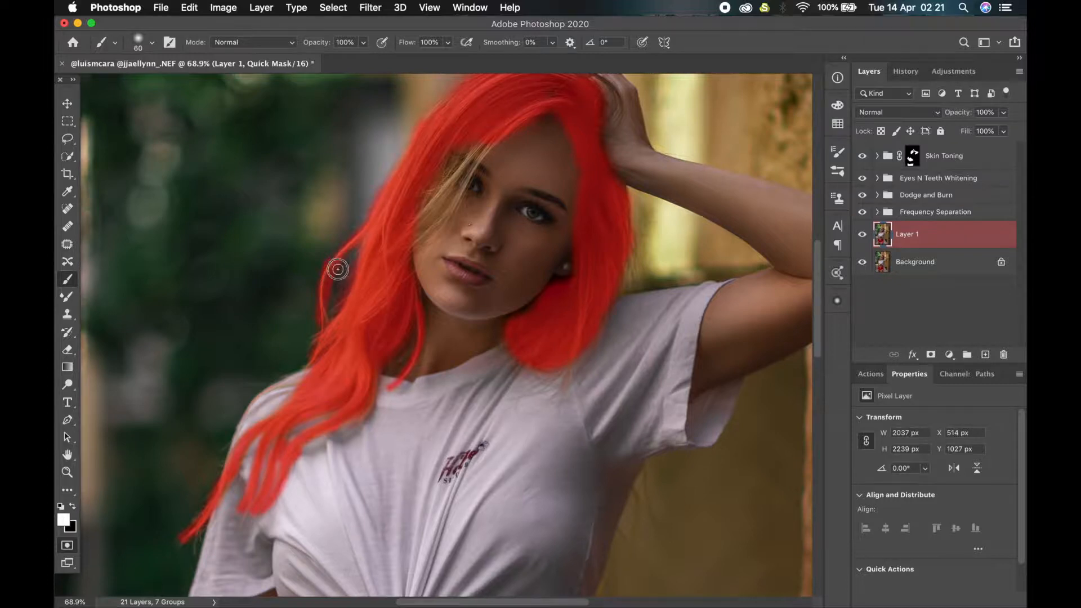
pyautogui.moveTo(443, 228); pyautogui.dragTo(437, 302)
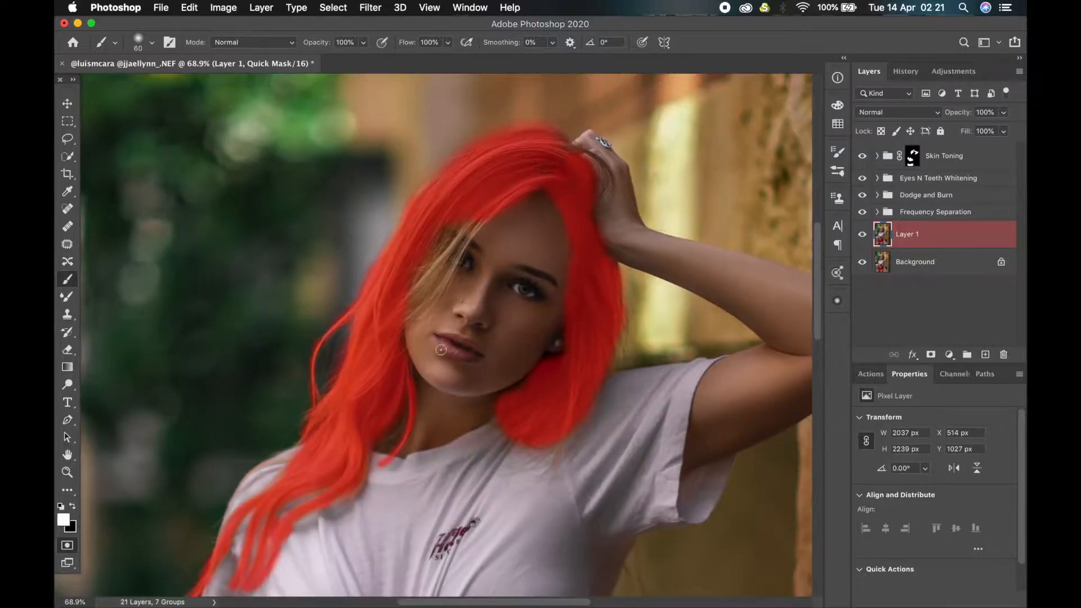
# Mask the hair strands crossing the face with black, and lower the brush flow to 15%.
pyautogui.press('x')
pyautogui.moveTo(466, 227)
pyautogui.mouseDown()
pyautogui.moveTo(405, 322)
pyautogui.moveTo(482, 218)
pyautogui.mouseUp()
pyautogui.moveTo(407, 43); pyautogui.dragTo(353, 64)
pyautogui.press('x')
# Refine the Quick Mask around the face strands with a soft white brush, then convert the mask into a hair selection.
pyautogui.press('super+e')
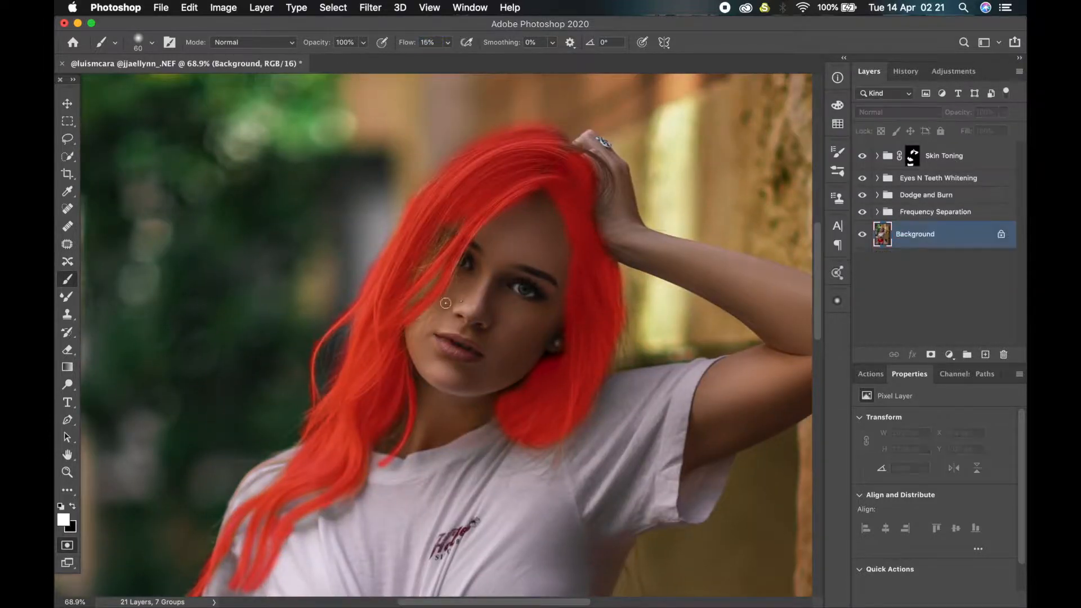
pyautogui.press('super+j')
pyautogui.press(']')
pyautogui.press(']')
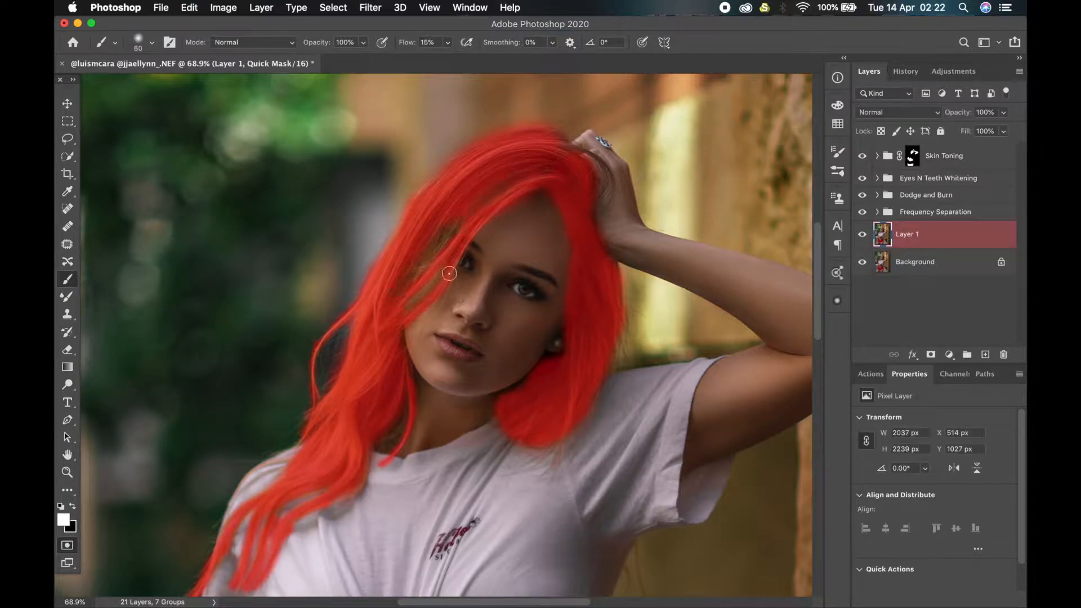
pyautogui.press('[')
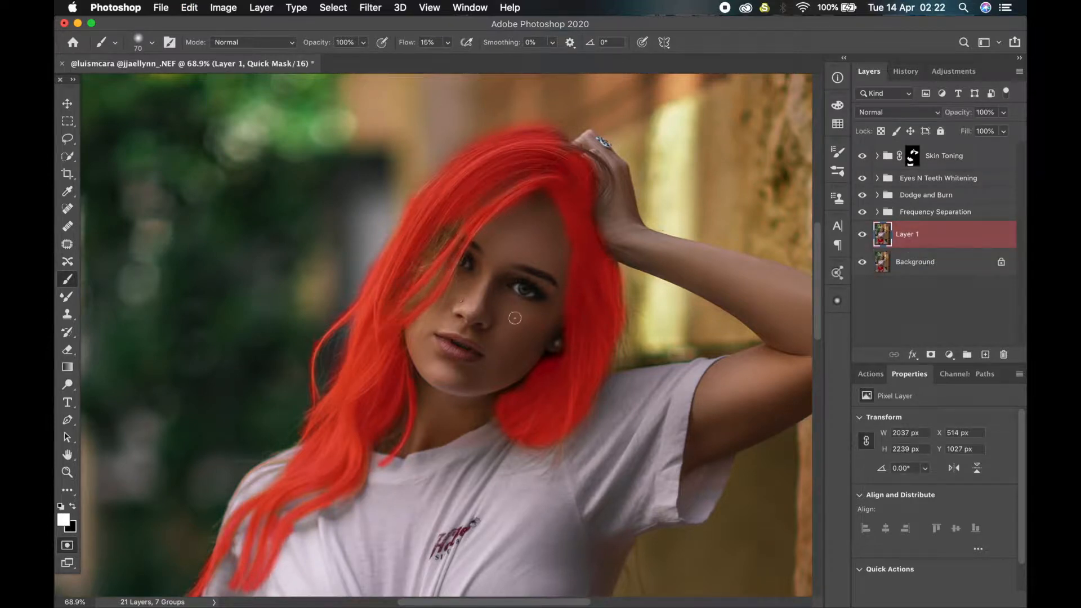
pyautogui.press('x')
pyautogui.click(67, 545)
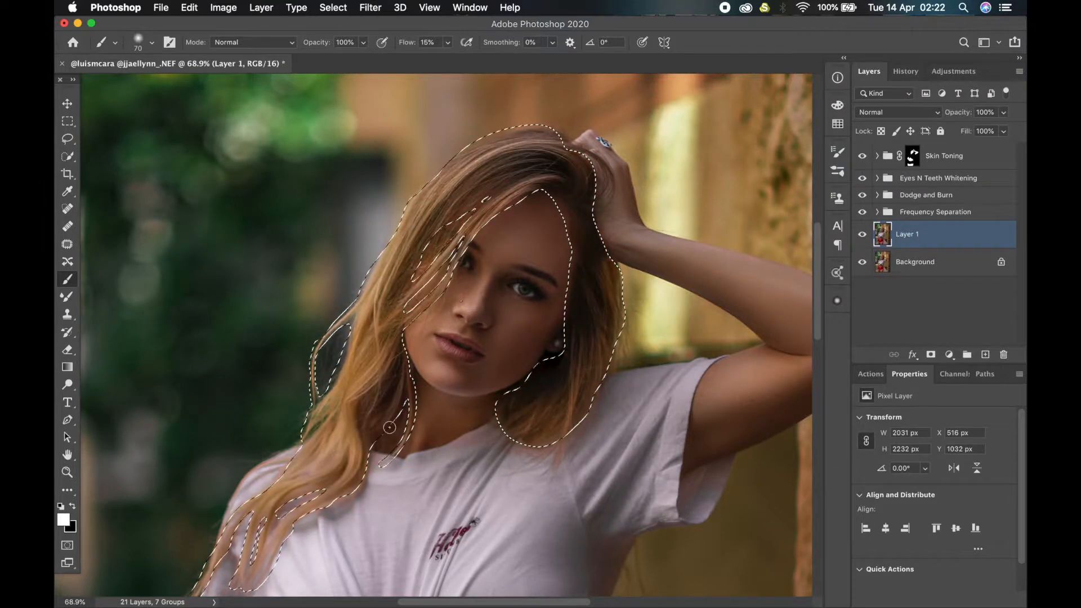
# Add a Selective Color adjustment masked to the hair above the Skin Toning group and name it Hair.
pyautogui.scroll(-1, 382, 409)
pyautogui.click(951, 156)
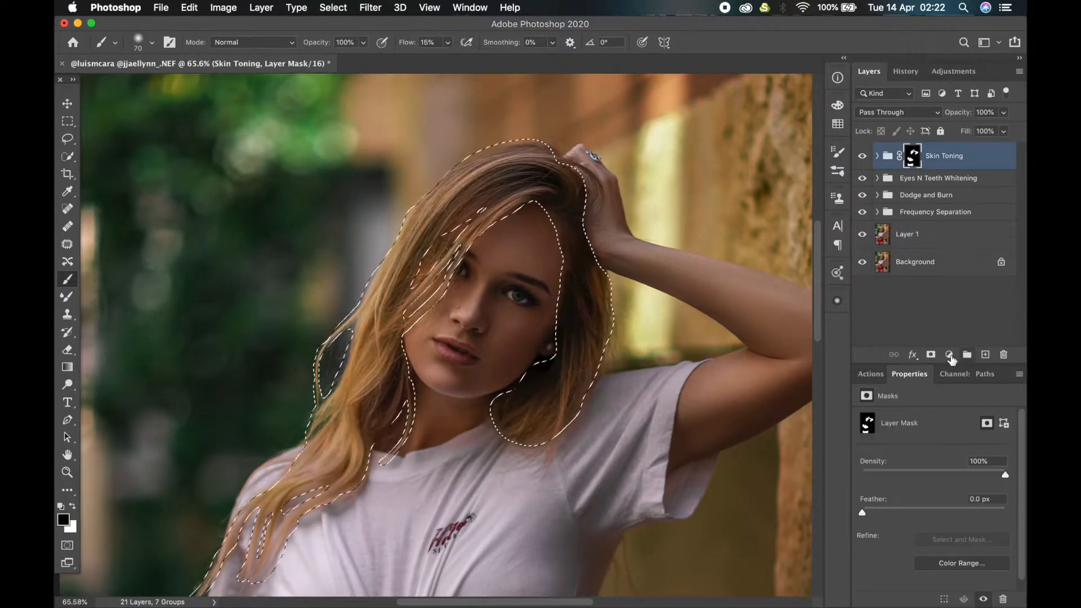
pyautogui.click(949, 355)
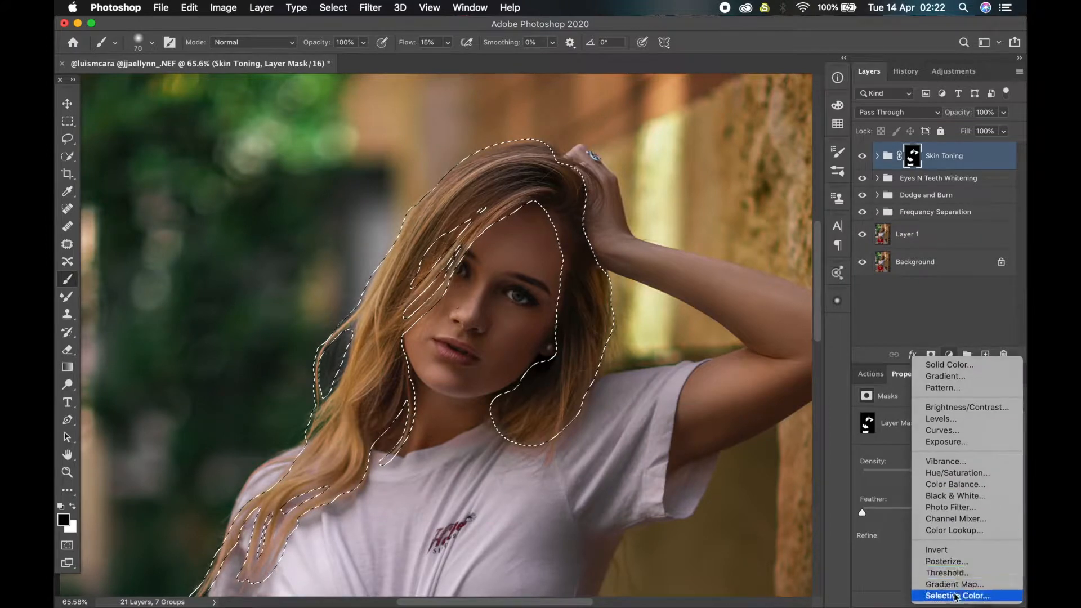
pyautogui.click(956, 596)
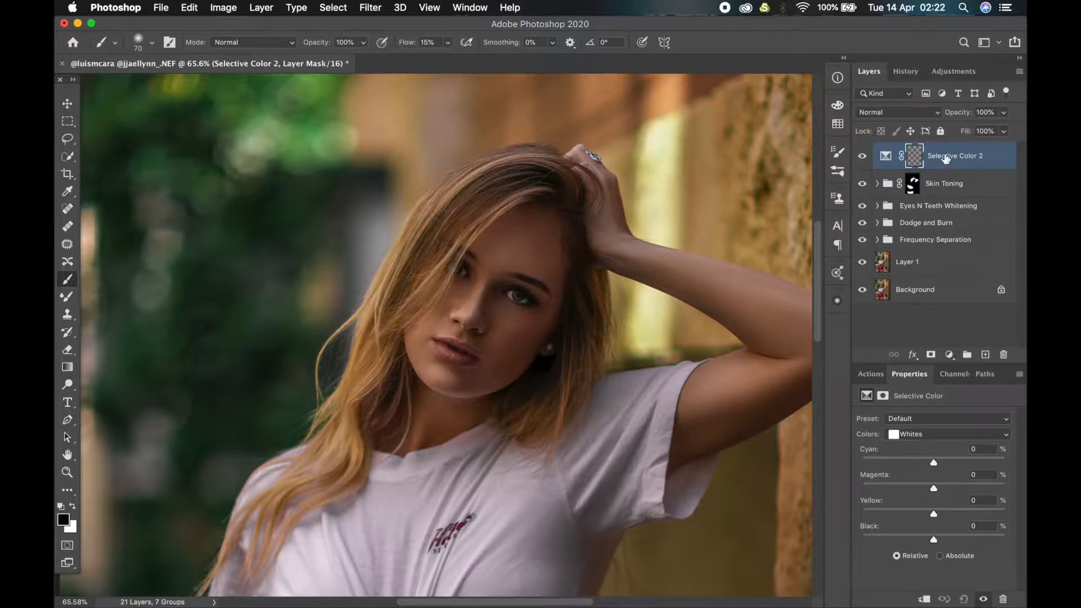
pyautogui.press('x')
pyautogui.doubleClick(950, 157)
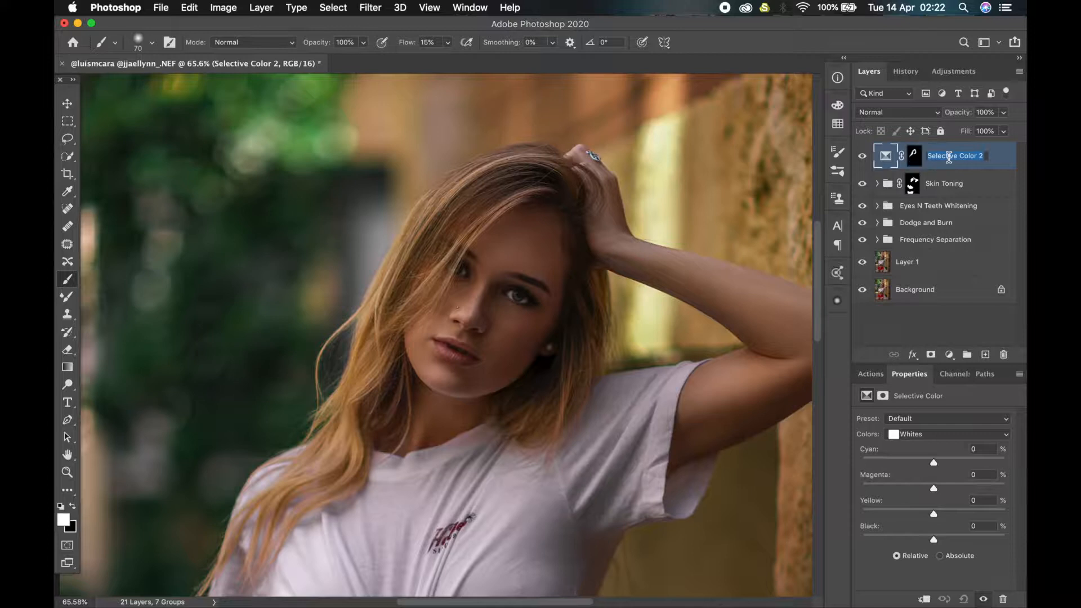
pyautogui.write('Hair')
# In the Hair adjustment, set Neutrals to Cyan -5, Yellow +2 and Black +4, and set Blacks to Cyan +1.
pyautogui.click(930, 436)
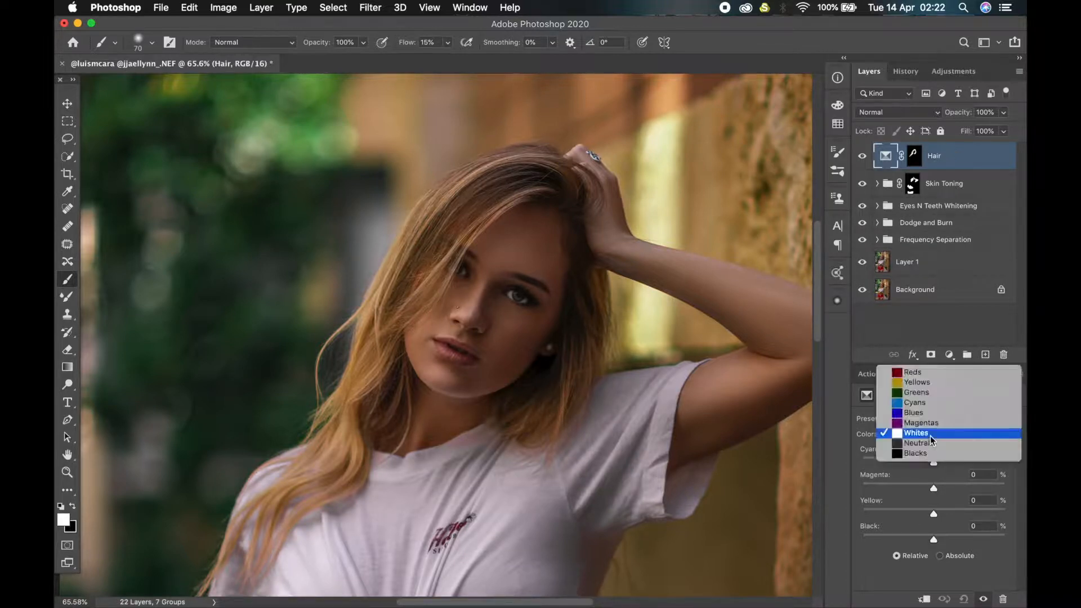
pyautogui.click(923, 446)
pyautogui.moveTo(934, 463); pyautogui.dragTo(930, 463)
pyautogui.moveTo(933, 540); pyautogui.dragTo(934, 516)
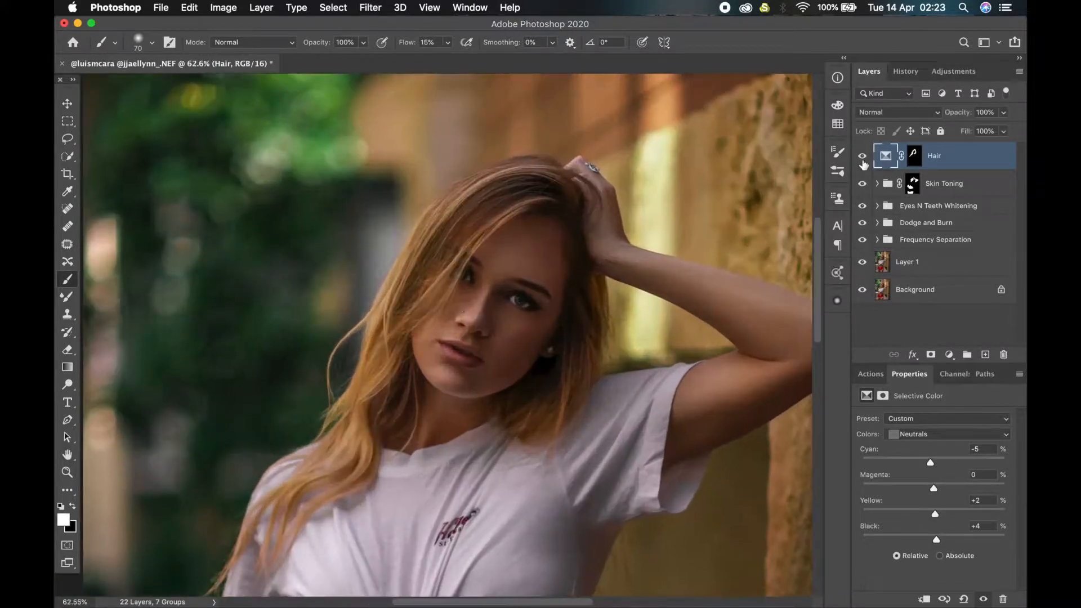
pyautogui.click(924, 434)
pyautogui.click(920, 443)
pyautogui.moveTo(934, 462); pyautogui.dragTo(936, 470)
pyautogui.click(934, 513)
# For the Whites of the Hair adjustment, try Cyan at -100, return it to 0, and set Black to -7.
pyautogui.click(943, 435)
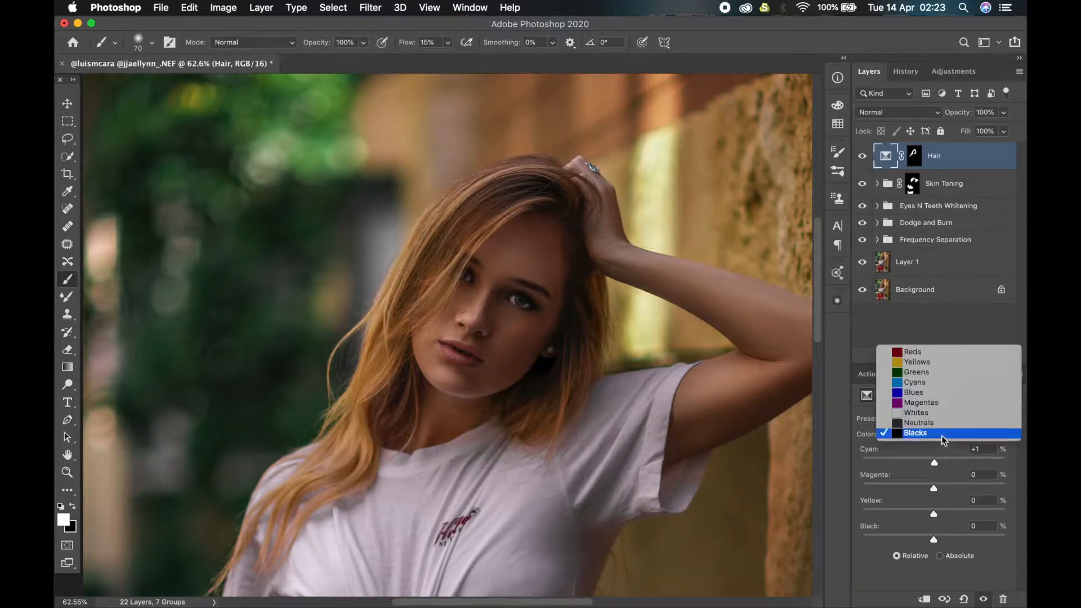
pyautogui.click(916, 413)
pyautogui.moveTo(957, 462); pyautogui.dragTo(879, 468)
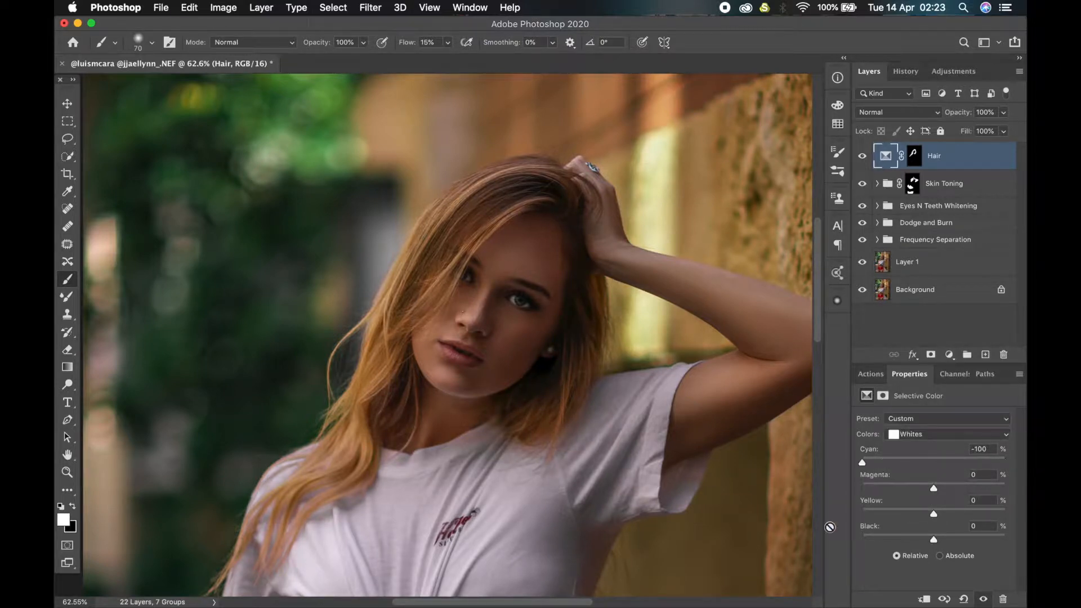
pyautogui.moveTo(830, 527); pyautogui.dragTo(934, 470)
pyautogui.moveTo(933, 539)
pyautogui.mouseDown()
pyautogui.moveTo(829, 544)
pyautogui.moveTo(982, 555)
pyautogui.moveTo(930, 554)
pyautogui.mouseUp()
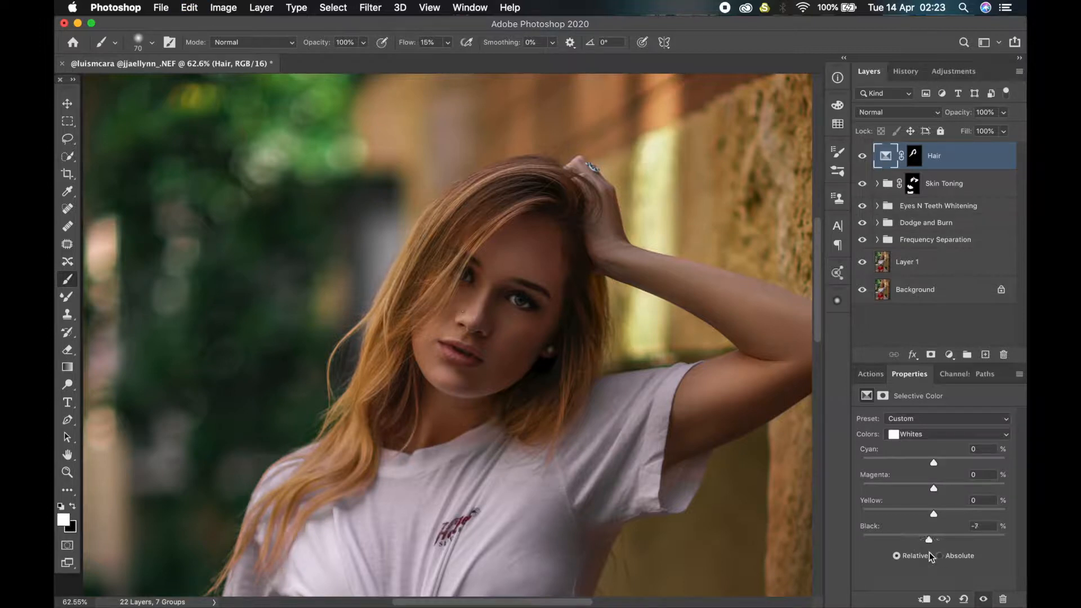
# Fine-tune the cyan and black amounts of the Reds in the Hair adjustment.
pyautogui.click(914, 434)
pyautogui.click(912, 370)
pyautogui.moveTo(934, 463)
pyautogui.mouseDown()
pyautogui.moveTo(849, 473)
pyautogui.moveTo(932, 476)
pyautogui.mouseUp()
pyautogui.moveTo(924, 519); pyautogui.dragTo(938, 542)
# Set the Yellows of the Hair adjustment to Cyan -3, Yellow 0 and Black -3.
pyautogui.click(924, 434)
pyautogui.click(922, 442)
pyautogui.moveTo(933, 463)
pyautogui.mouseDown()
pyautogui.moveTo(916, 464)
pyautogui.moveTo(932, 465)
pyautogui.mouseUp()
pyautogui.moveTo(934, 514)
pyautogui.mouseDown()
pyautogui.moveTo(924, 516)
pyautogui.moveTo(934, 516)
pyautogui.mouseUp()
pyautogui.moveTo(933, 540); pyautogui.dragTo(932, 540)
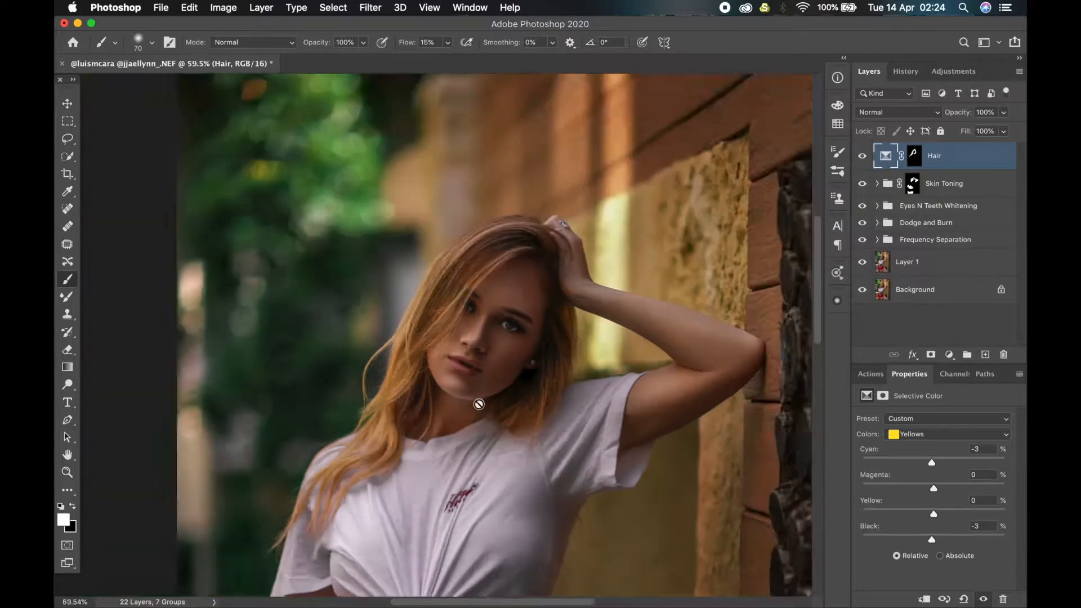
# Add a Hue/Saturation adjustment above the Hair layer, masked to the hair, and set its saturation to -3.
pyautogui.press('super+0')
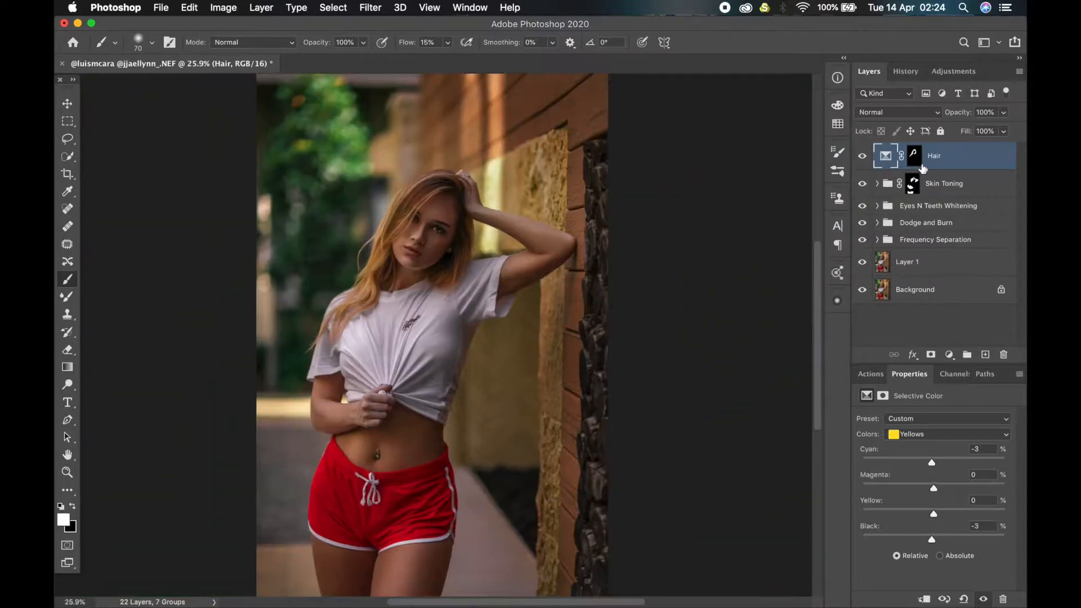
pyautogui.click(949, 354)
pyautogui.click(946, 482)
pyautogui.moveTo(933, 495); pyautogui.dragTo(933, 498)
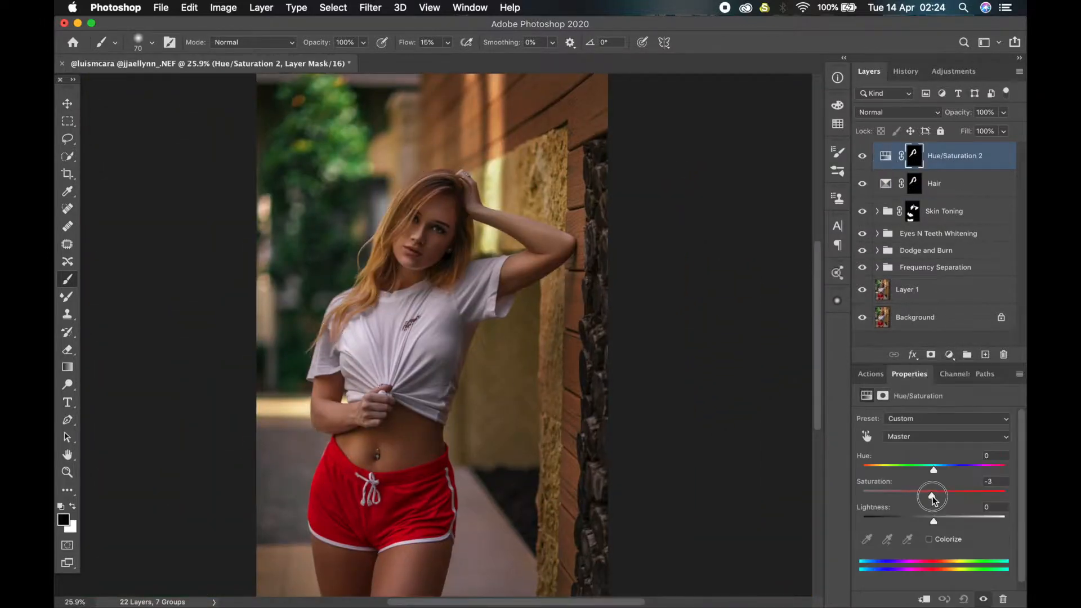
# Compare the hair with the Hue/Saturation and Hair adjustment layers hidden and shown.
pyautogui.scroll(5, 443, 238)
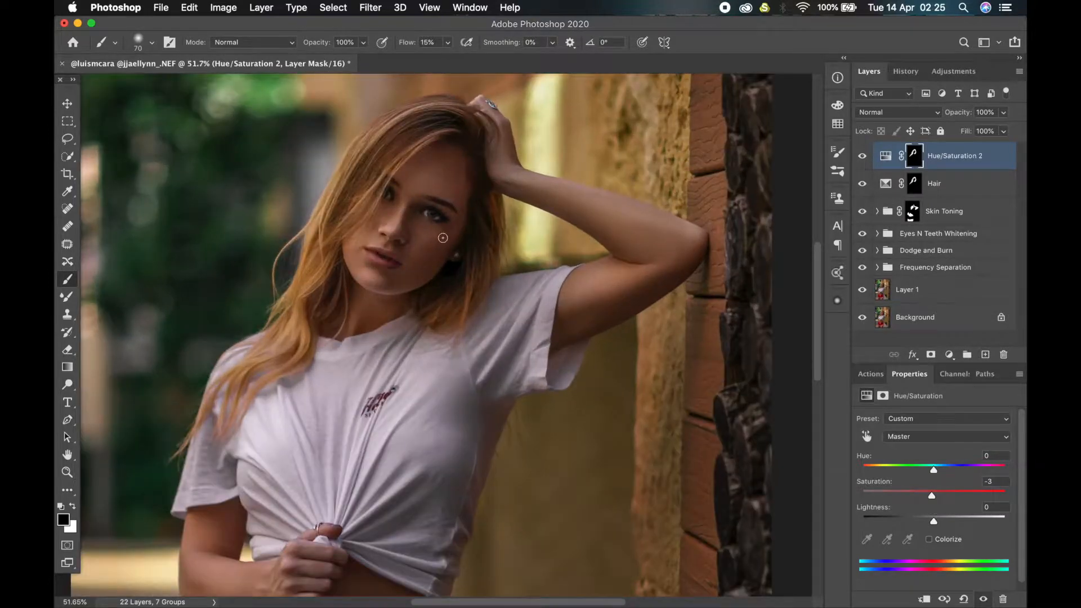
pyautogui.click(865, 163)
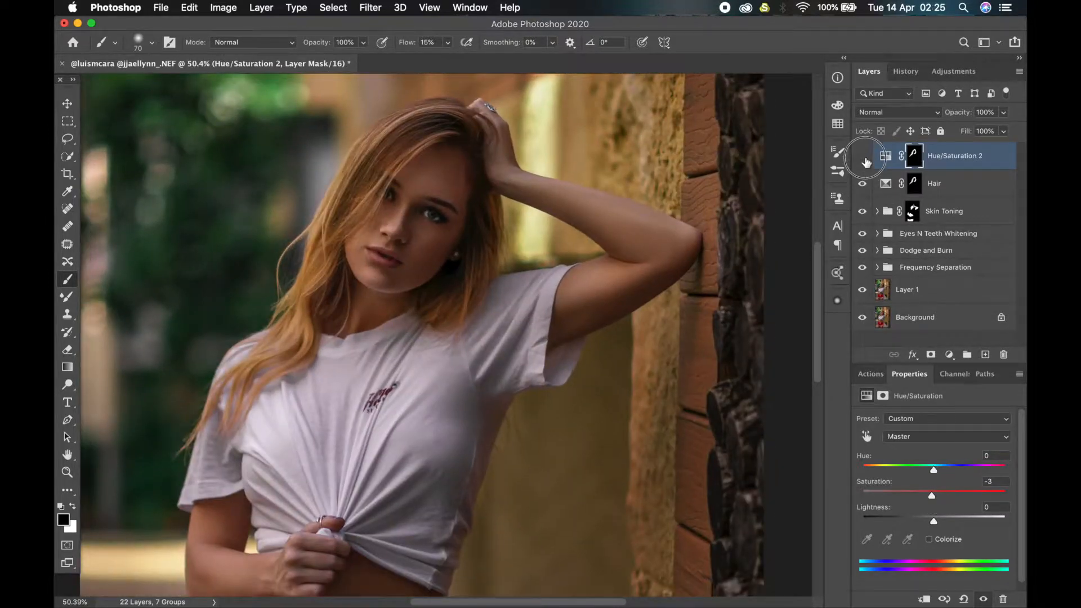
pyautogui.click(865, 186)
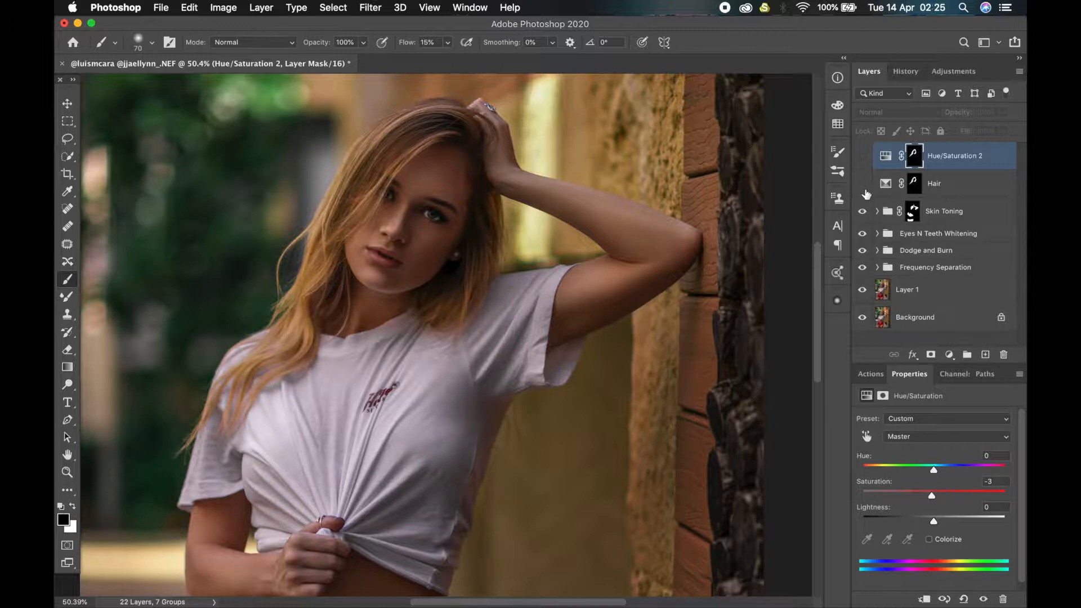
pyautogui.click(865, 161)
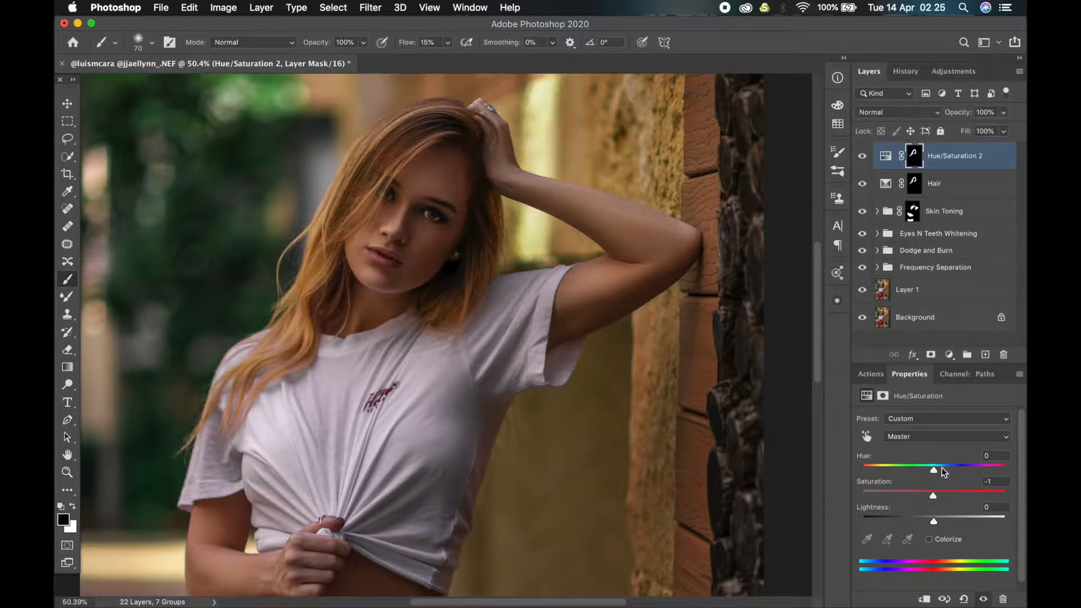
# Group the Hue/Saturation 2 and Hair adjustment layers and name the group Hair.
pyautogui.click(998, 482)
pyautogui.keyDown('shift'); pyautogui.click(939, 184); pyautogui.keyUp('shift')
pyautogui.press('super+g')
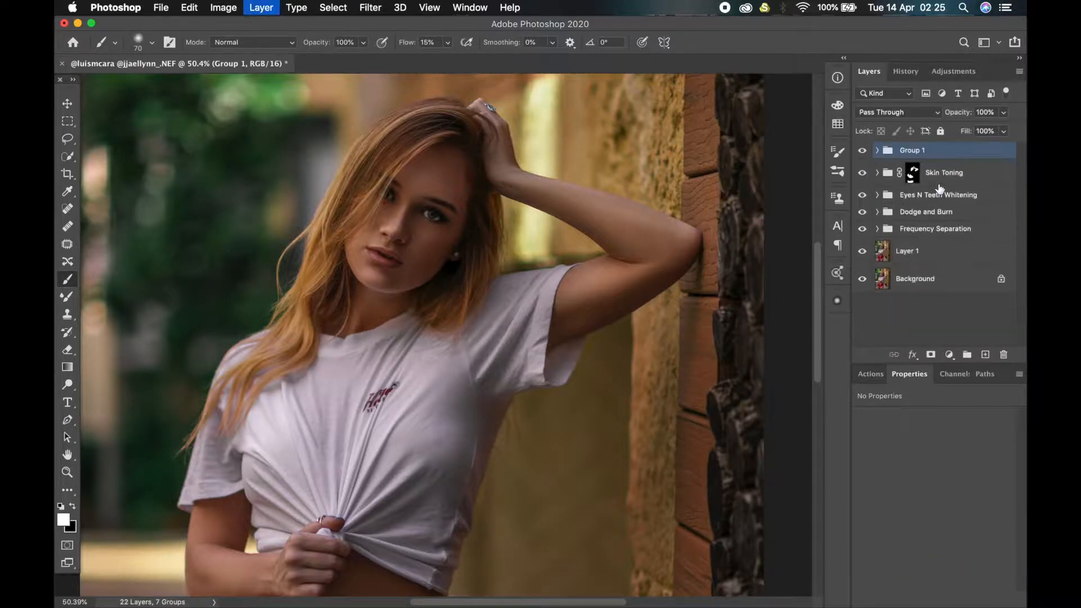
pyautogui.doubleClick(914, 150)
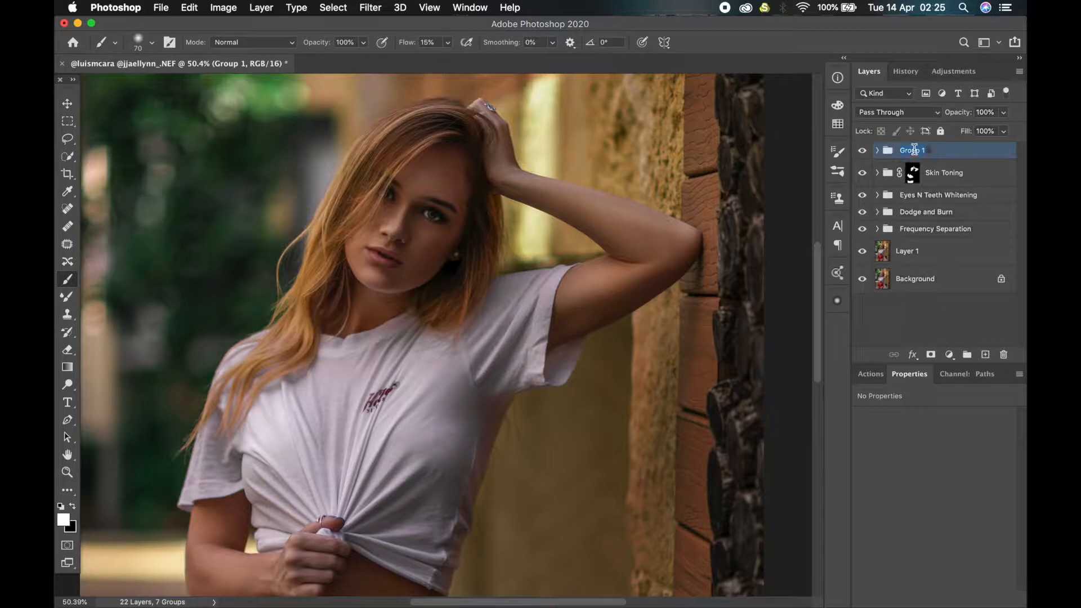
pyautogui.write('Hair')
pyautogui.press('Return')
# Compare the whole retouched photo with the original by showing only the Background layer and restoring the others.
pyautogui.scroll(-6, 507, 247)
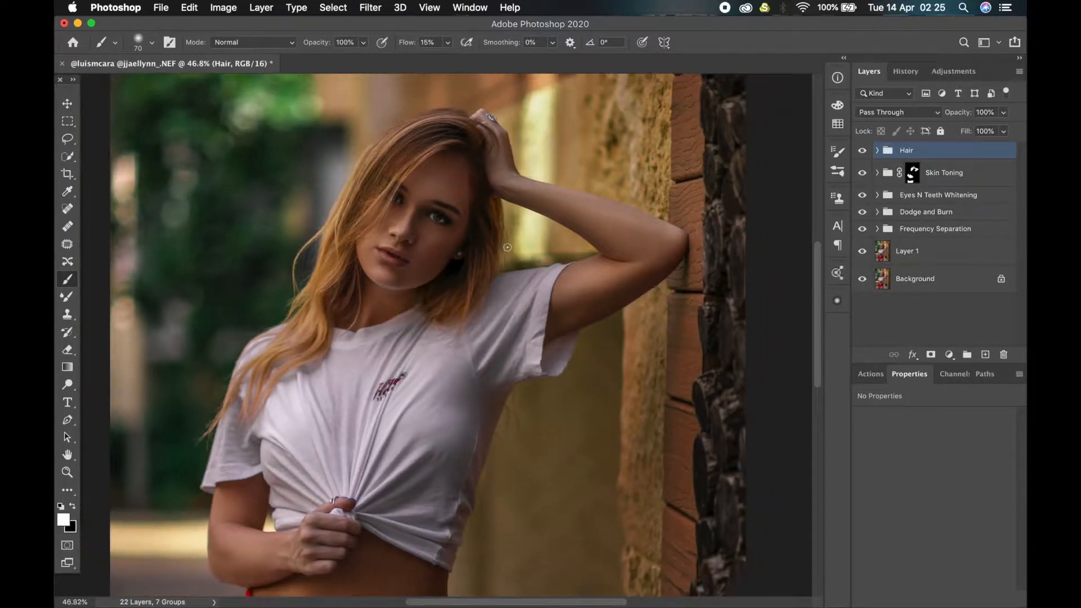
pyautogui.scroll(4, 509, 244)
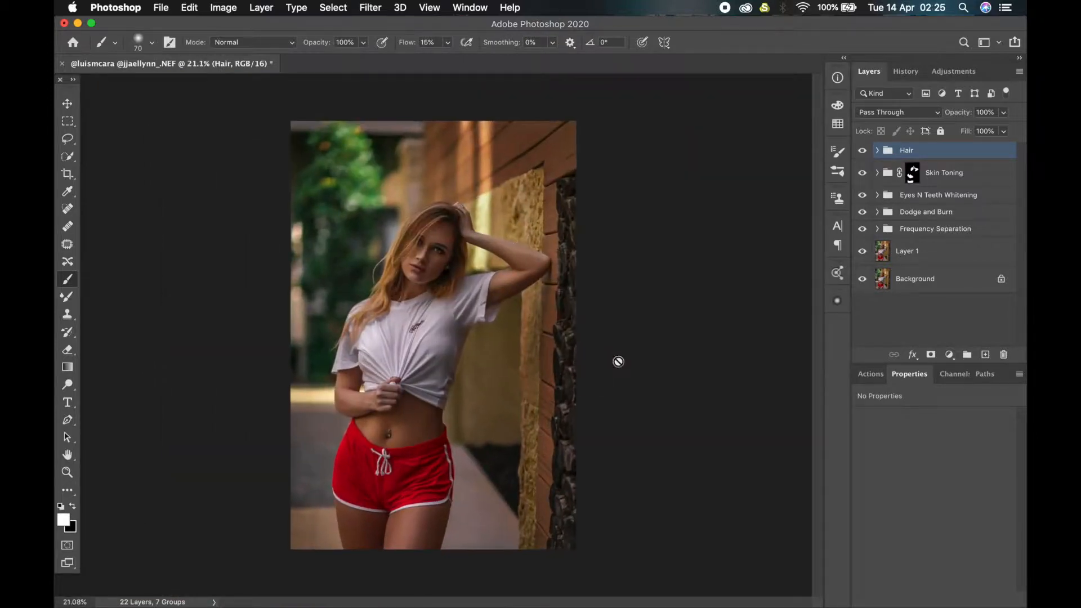
pyautogui.scroll(1, 585, 367)
pyautogui.scroll(1, 833, 304)
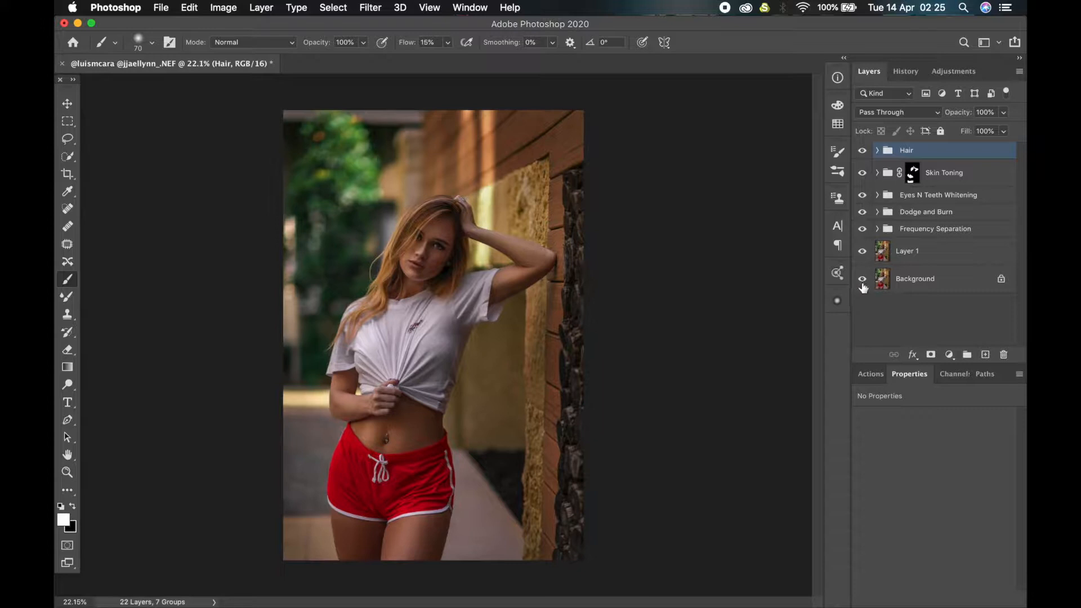
pyautogui.keyDown('alt'); pyautogui.click(863, 280); pyautogui.keyUp('alt')
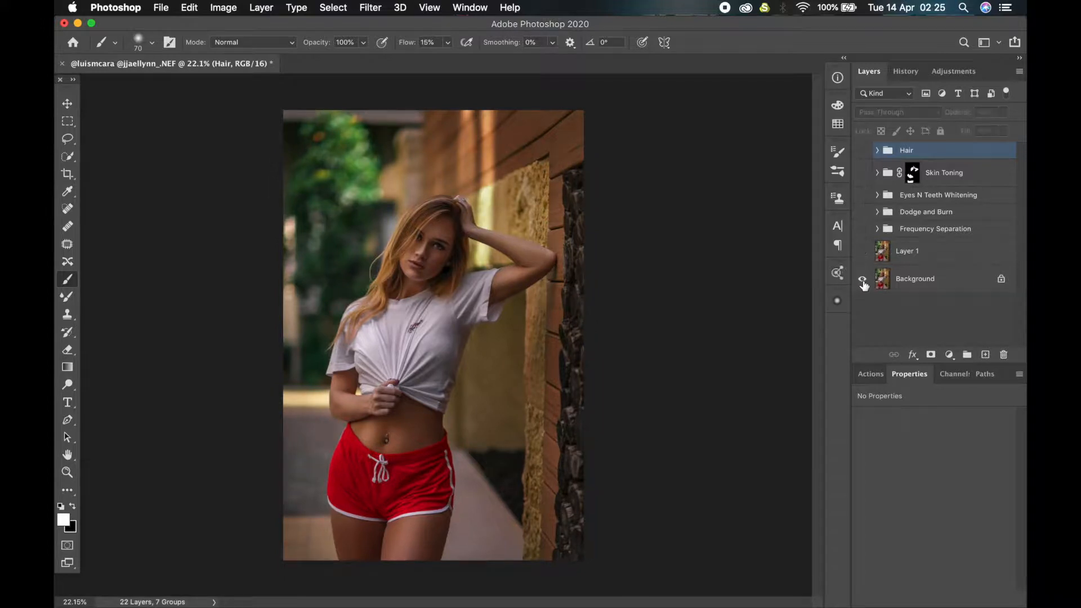
pyautogui.keyDown('alt'); pyautogui.click(863, 280); pyautogui.keyUp('alt')
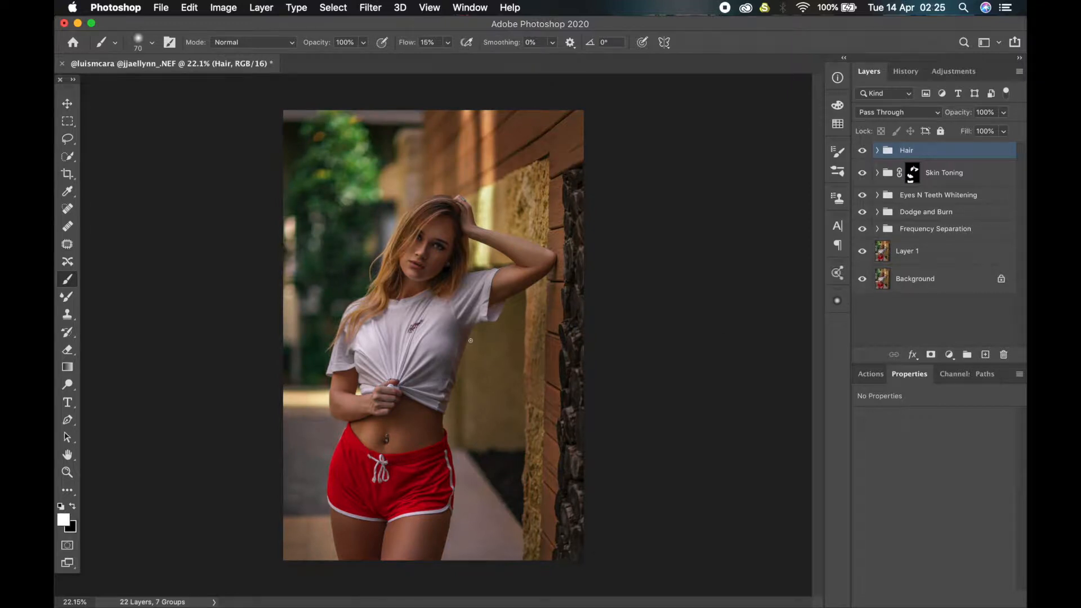
pyautogui.scroll(1, 471, 340)
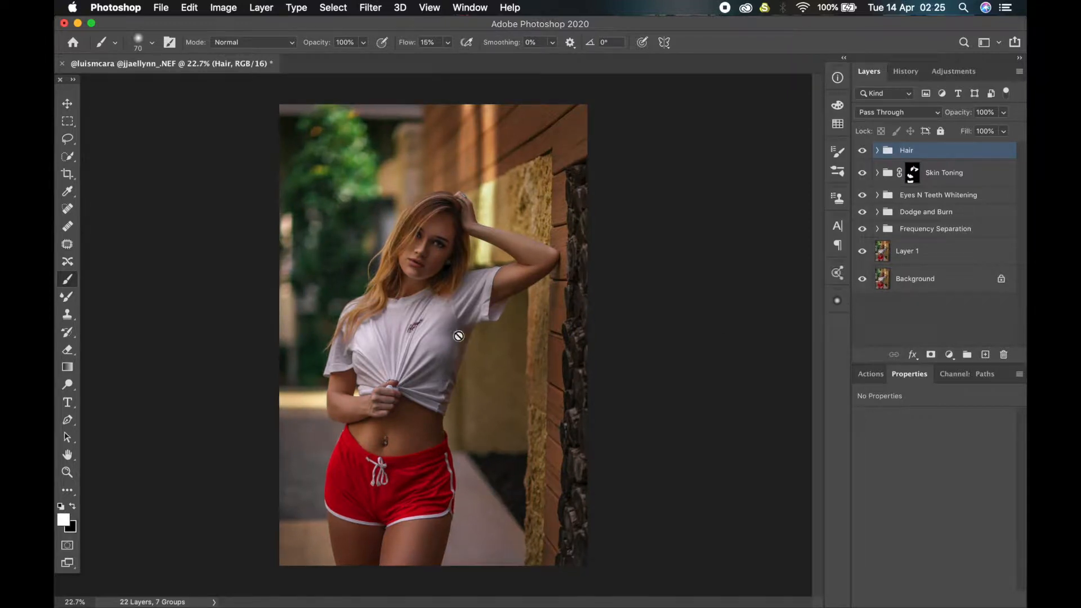
pyautogui.scroll(2, 537, 224)
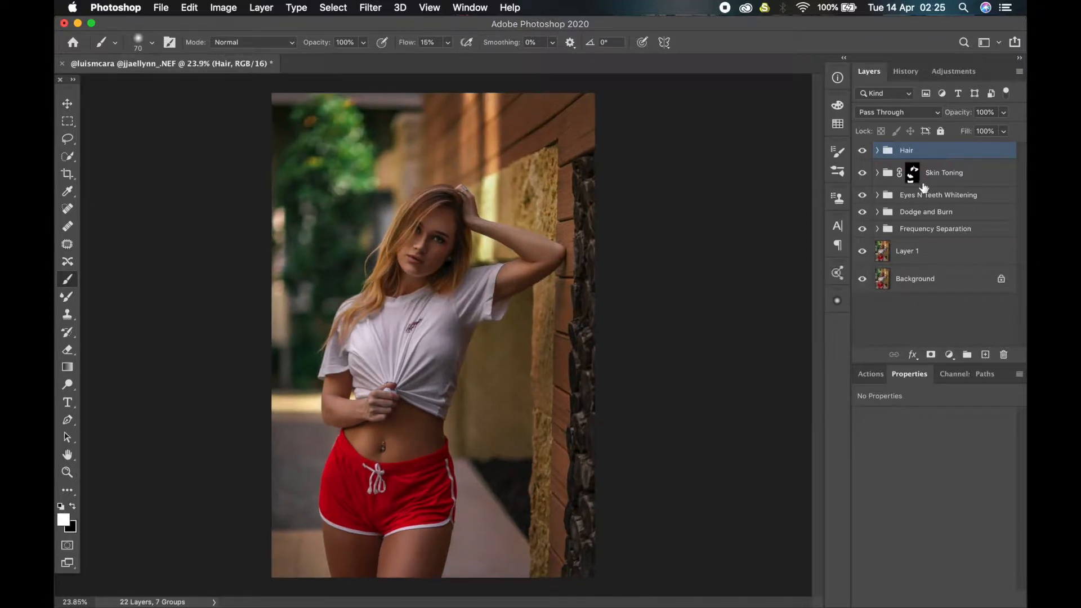
# Inspect the Skin Toning group's mask over the face, as a selection, disabled, and on its own.
pyautogui.keyDown('super'); pyautogui.click(911, 175); pyautogui.keyUp('super')
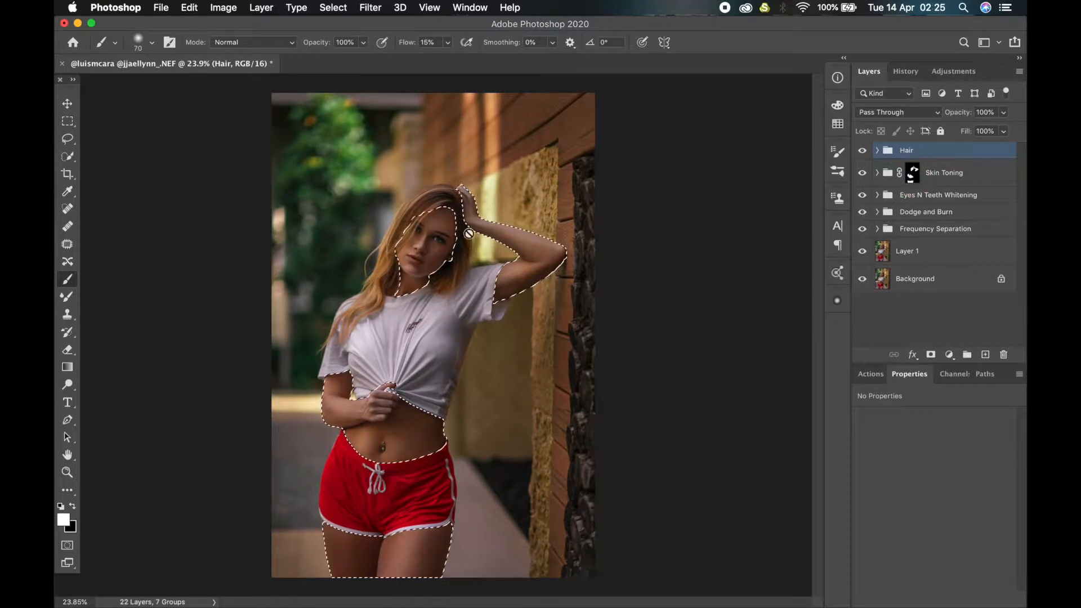
pyautogui.scroll(10, 414, 234)
pyautogui.press('super+d')
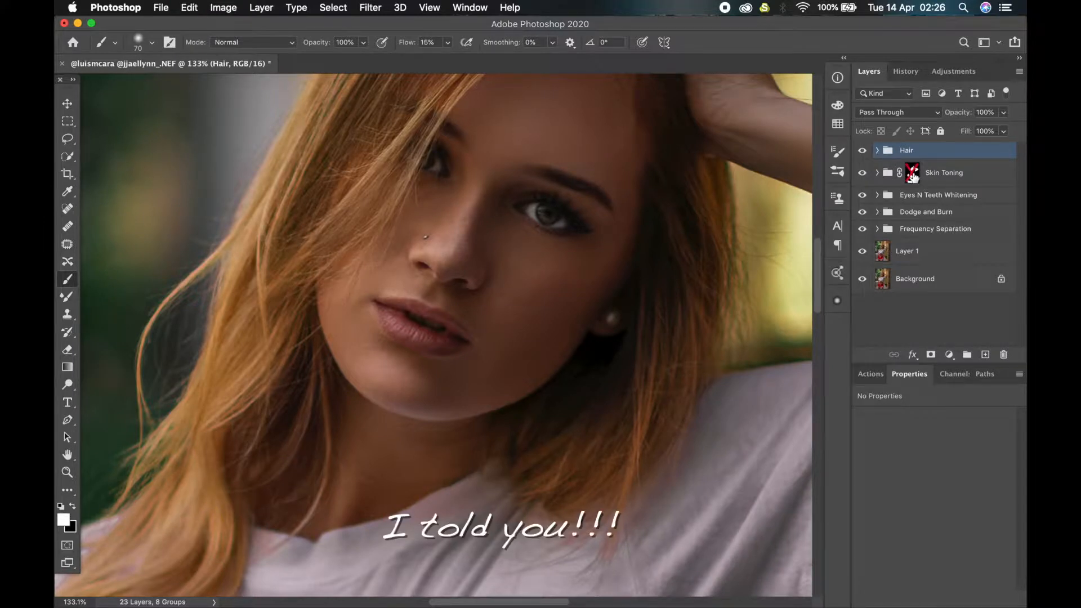
pyautogui.keyDown('shift'); pyautogui.click(913, 176); pyautogui.keyUp('shift')
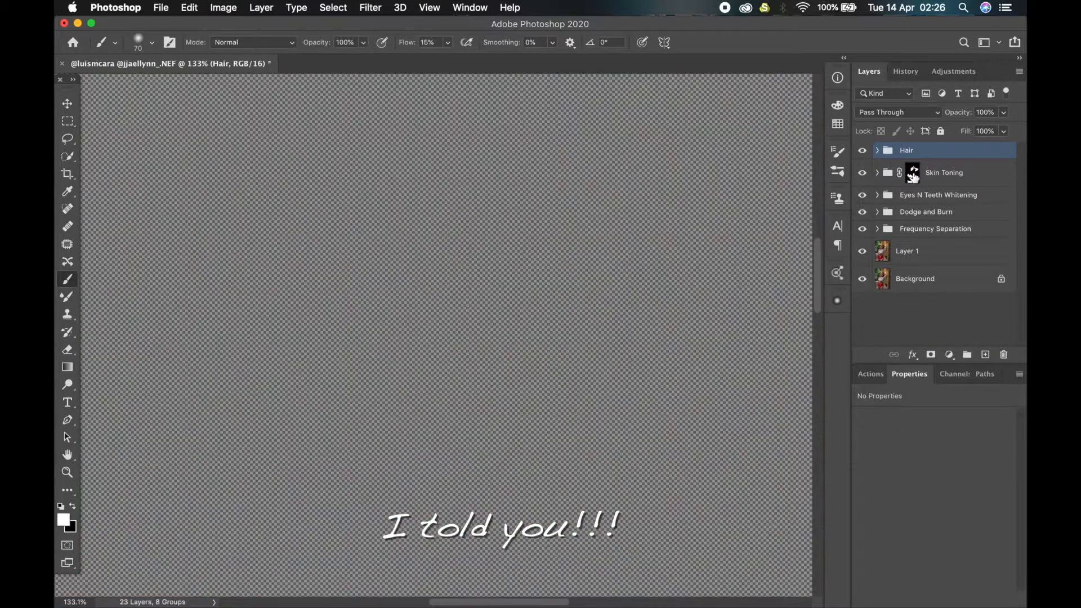
pyautogui.keyDown('alt'); pyautogui.click(914, 176); pyautogui.keyUp('alt')
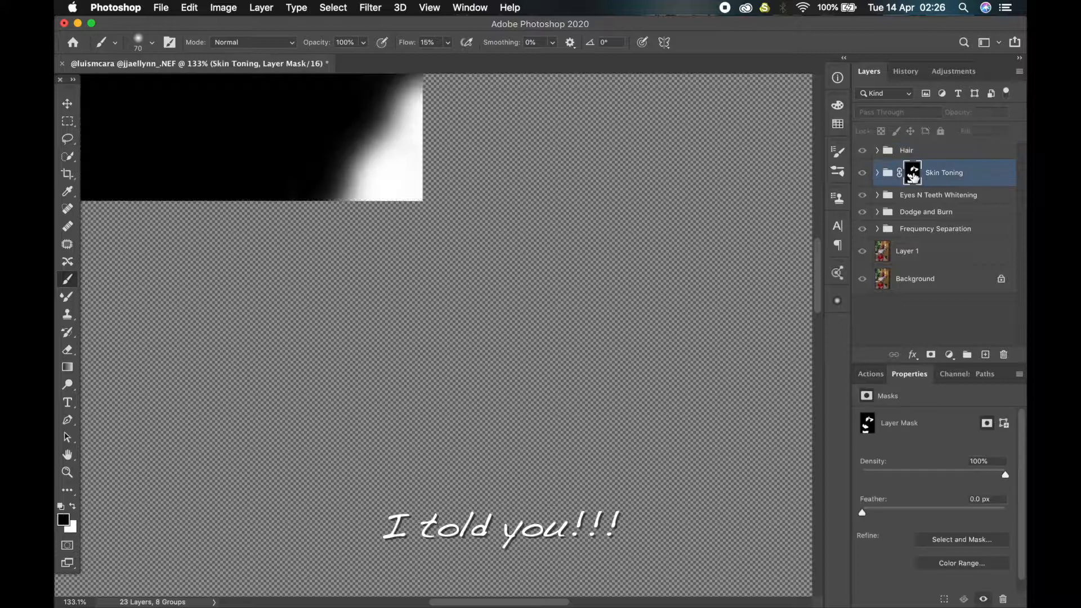
pyautogui.keyDown('alt'); pyautogui.click(913, 177); pyautogui.keyUp('alt')
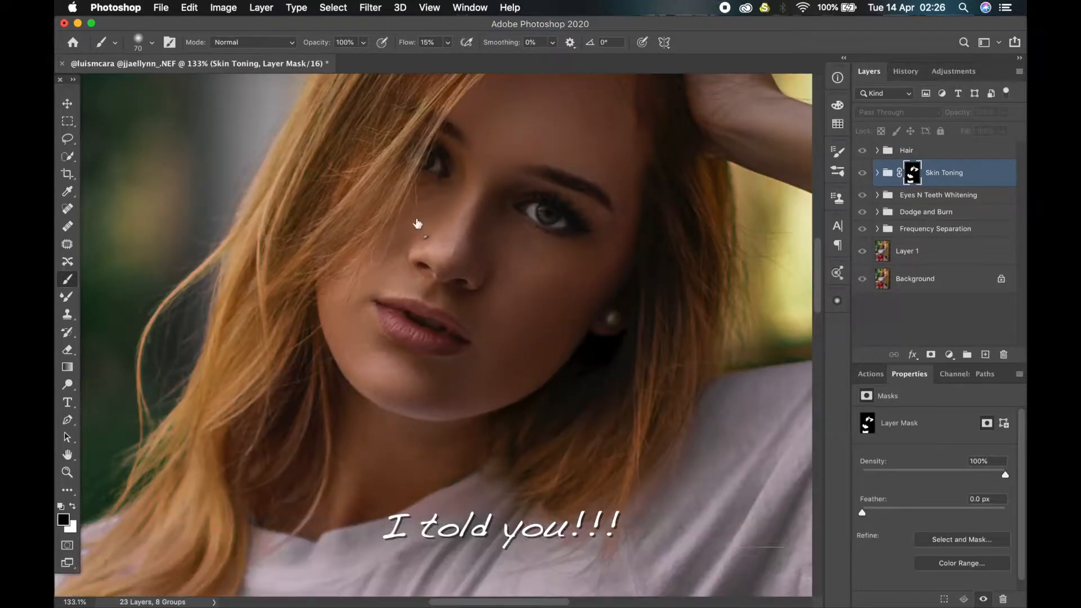
# Outline both eyes and the lips with the Lasso tool as one selection.
pyautogui.click(67, 141)
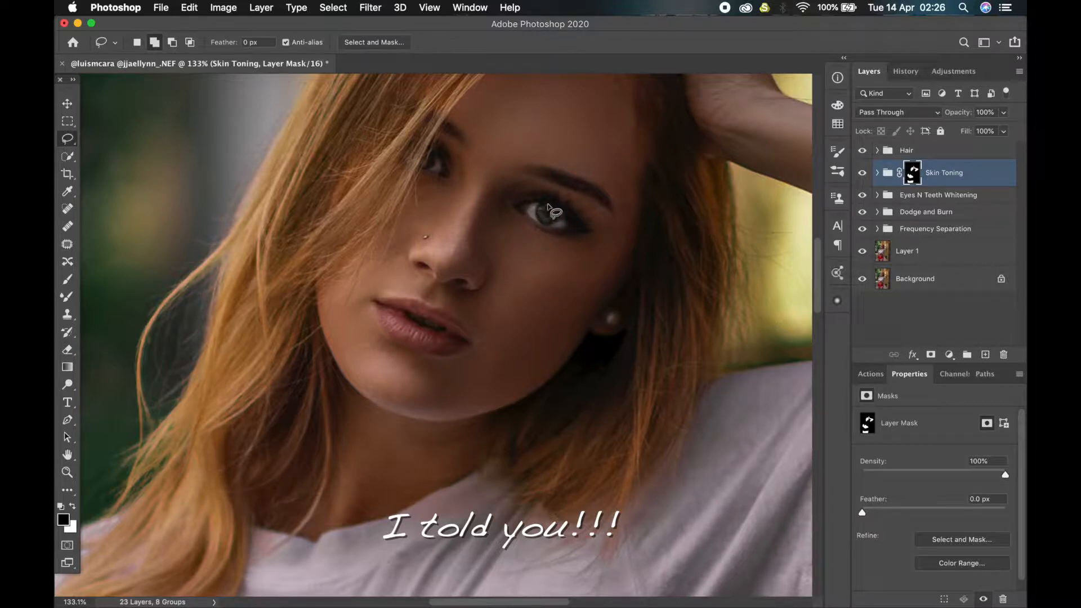
pyautogui.moveTo(548, 204)
pyautogui.mouseDown()
pyautogui.moveTo(526, 198)
pyautogui.moveTo(545, 229)
pyautogui.moveTo(565, 230)
pyautogui.moveTo(548, 203)
pyautogui.mouseUp()
pyautogui.moveTo(434, 151)
pyautogui.mouseDown()
pyautogui.moveTo(444, 169)
pyautogui.moveTo(436, 151)
pyautogui.mouseUp()
pyautogui.moveTo(403, 296)
pyautogui.mouseDown()
pyautogui.moveTo(374, 300)
pyautogui.moveTo(423, 349)
pyautogui.moveTo(454, 314)
pyautogui.moveTo(374, 301)
pyautogui.moveTo(425, 354)
pyautogui.mouseUp()
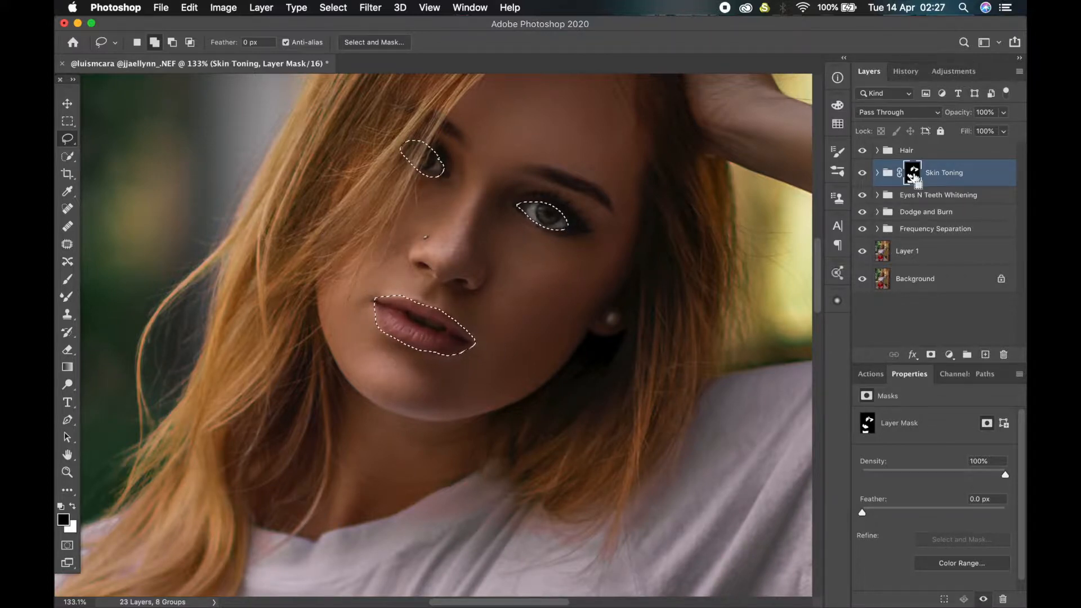
# Fill the selected eyes and lips with black on the Skin Toning mask, deselect, and check the mask.
pyautogui.keyDown('super'); pyautogui.click(913, 178); pyautogui.keyUp('super')
pyautogui.press('super+z')
pyautogui.press('z')
pyautogui.press('super+d')
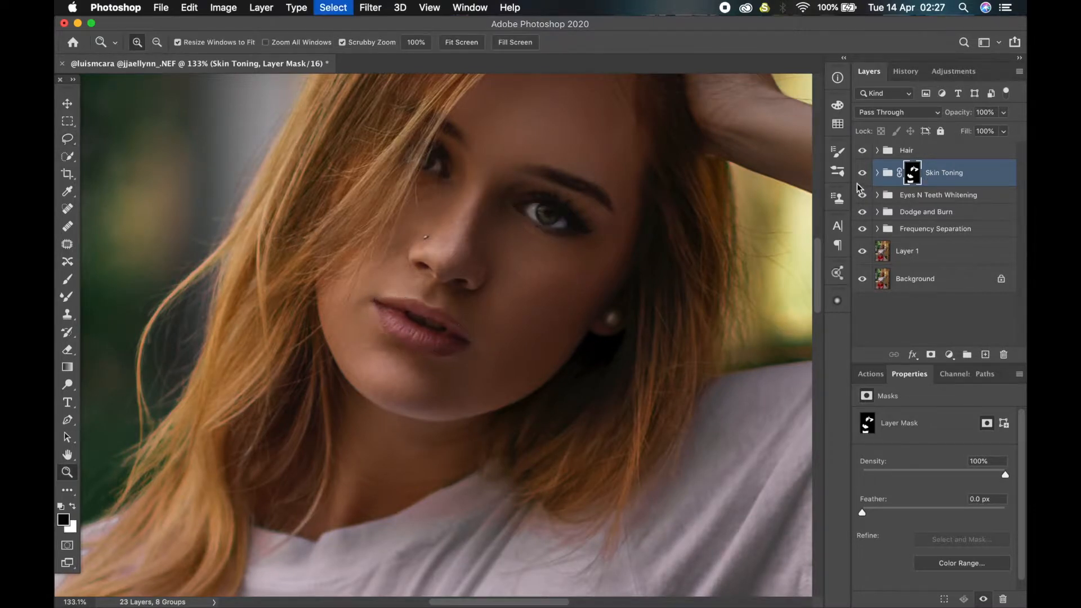
pyautogui.keyDown('alt'); pyautogui.click(913, 173); pyautogui.keyUp('alt')
pyautogui.keyDown('alt'); pyautogui.click(913, 173); pyautogui.keyUp('alt')
pyautogui.press('super+z')
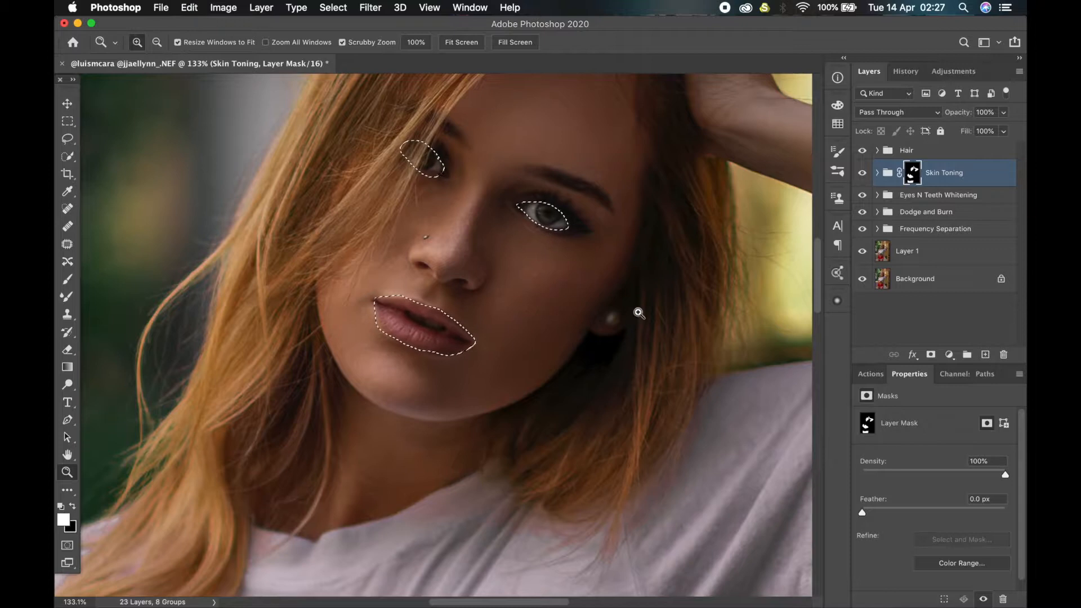
pyautogui.press('super+d')
pyautogui.keyDown('alt'); pyautogui.click(913, 177); pyautogui.keyUp('alt')
pyautogui.keyDown('alt'); pyautogui.click(912, 177); pyautogui.keyUp('alt')
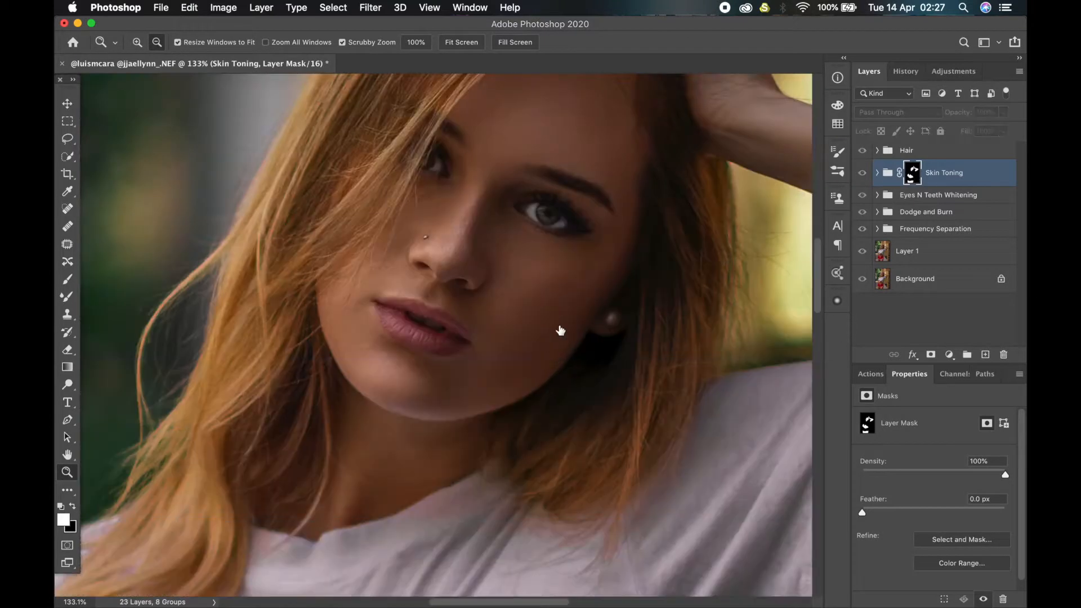
# Load the Skin Toning mask as a selection and add the lips and both eyes with the Lasso tool.
pyautogui.scroll(-4, 560, 329)
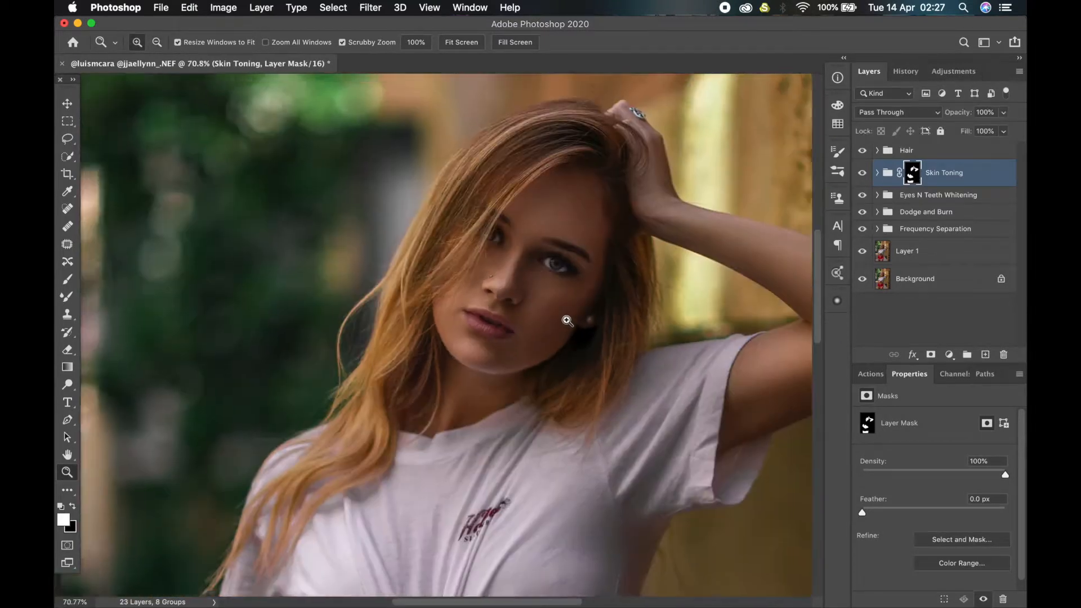
pyautogui.scroll(-5, 567, 321)
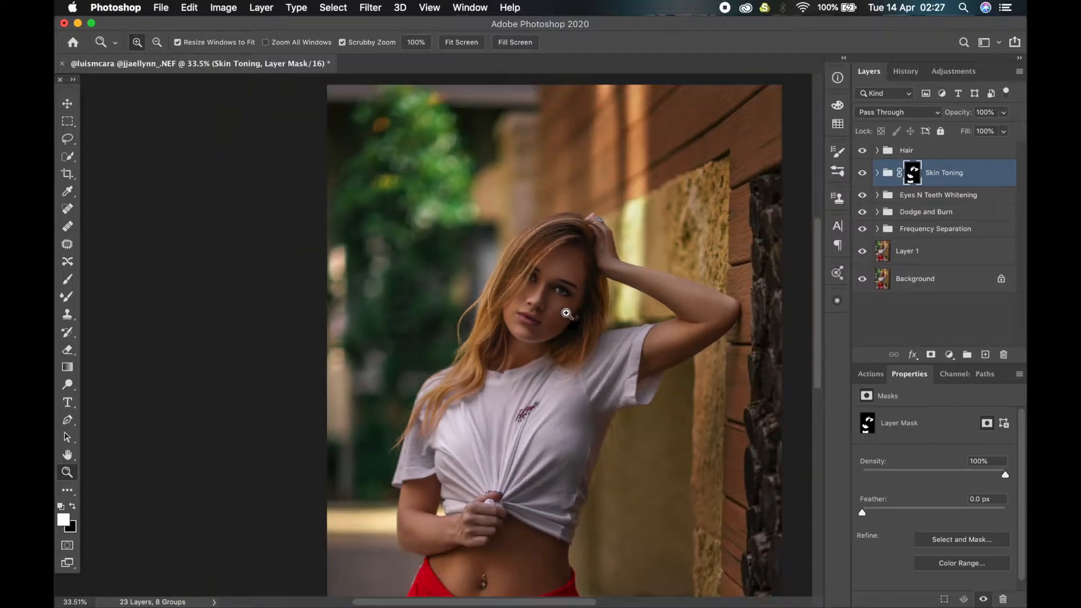
pyautogui.scroll(-3, 566, 312)
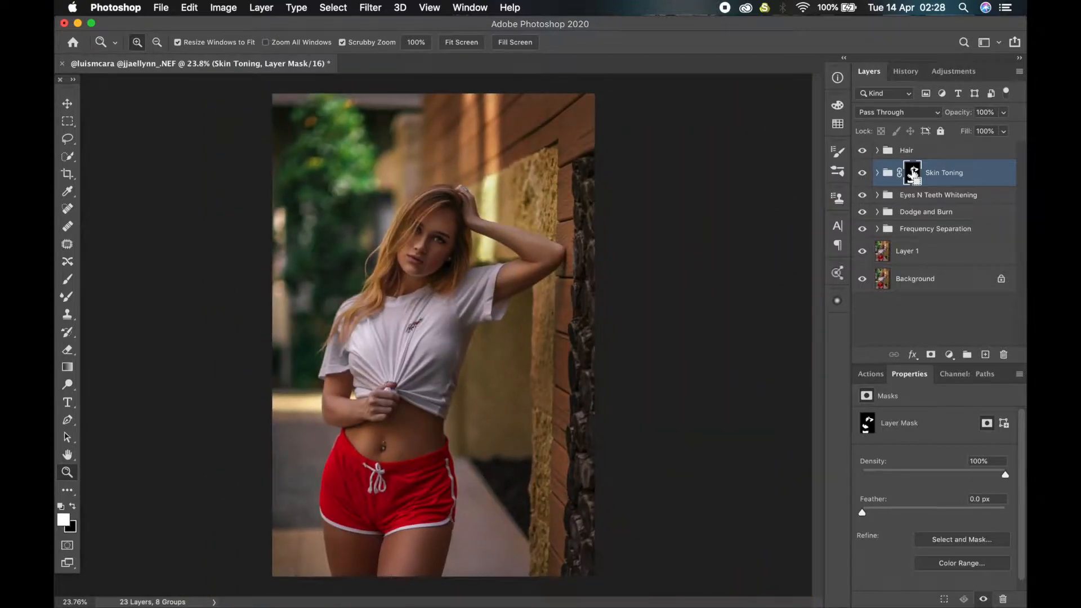
pyautogui.keyDown('super'); pyautogui.click(913, 174); pyautogui.keyUp('super')
pyautogui.scroll(2, 445, 241)
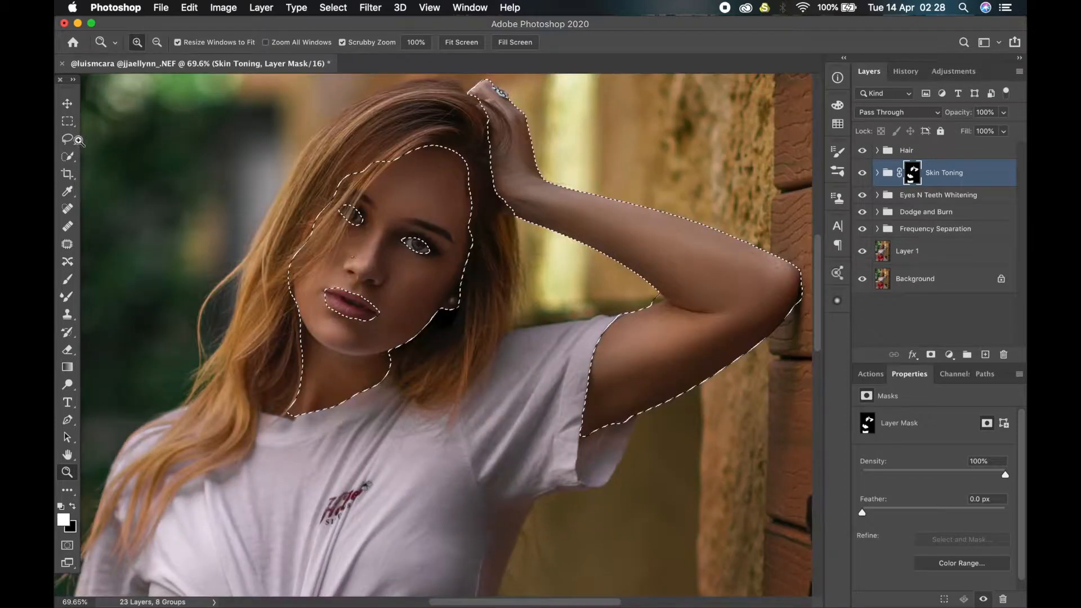
pyautogui.click(69, 139)
pyautogui.moveTo(343, 278); pyautogui.dragTo(317, 314)
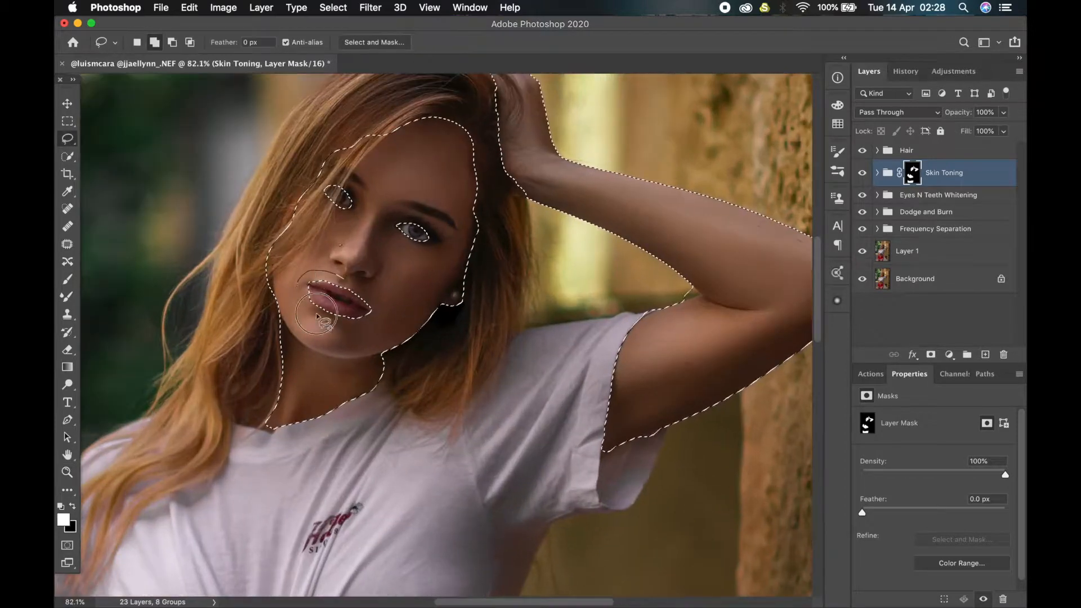
pyautogui.moveTo(351, 174); pyautogui.dragTo(342, 276)
pyautogui.scroll(-3, 401, 243)
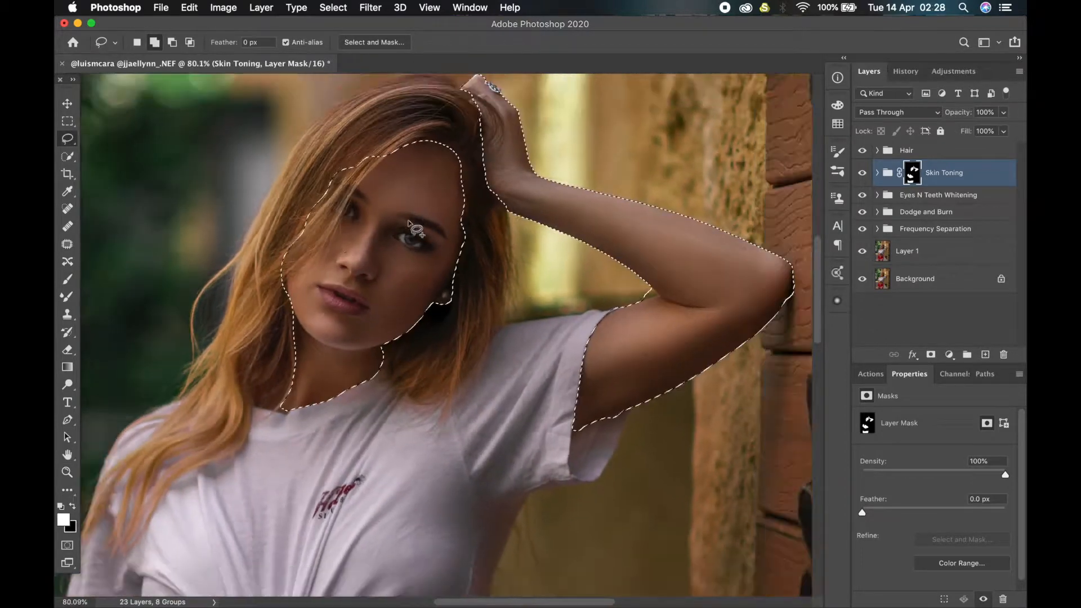
# Invert the skin selection and subtract the model's hair from it using the Hair layer's mask.
pyautogui.rightClick(590, 124)
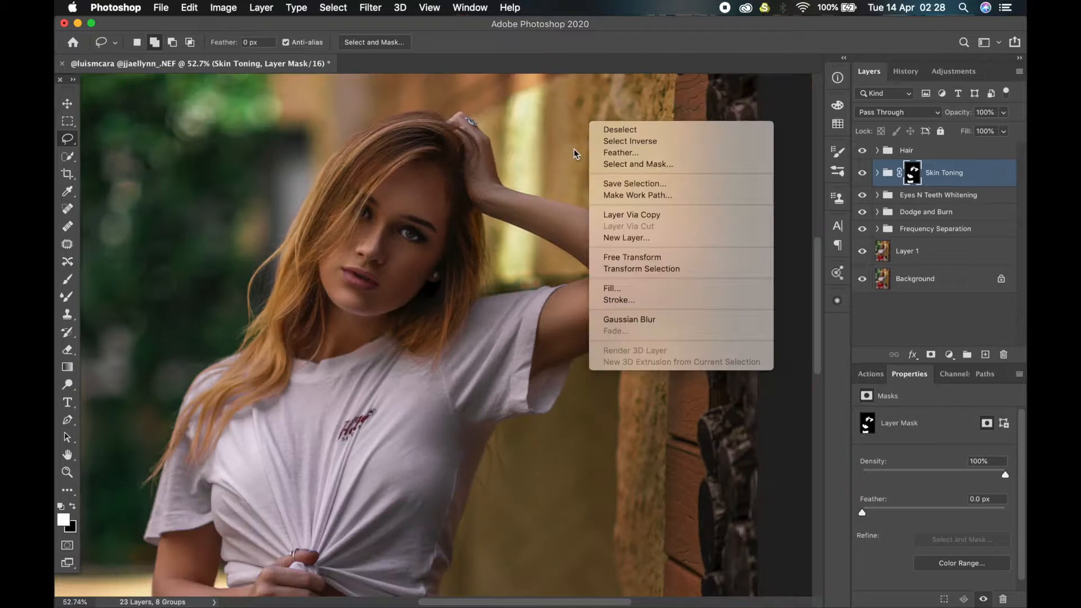
pyautogui.click(620, 146)
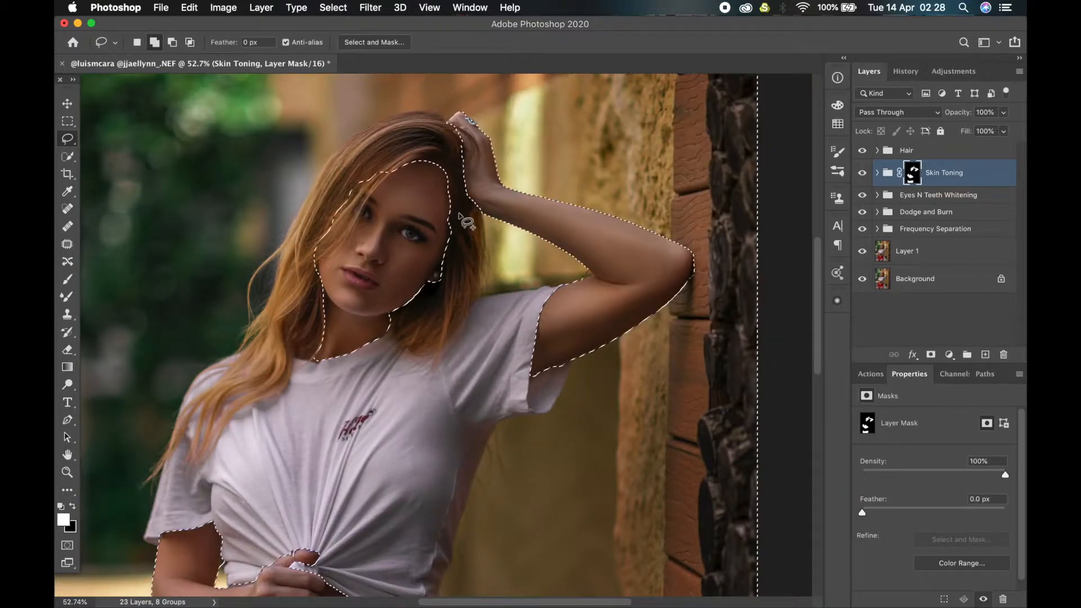
pyautogui.scroll(-5, 459, 225)
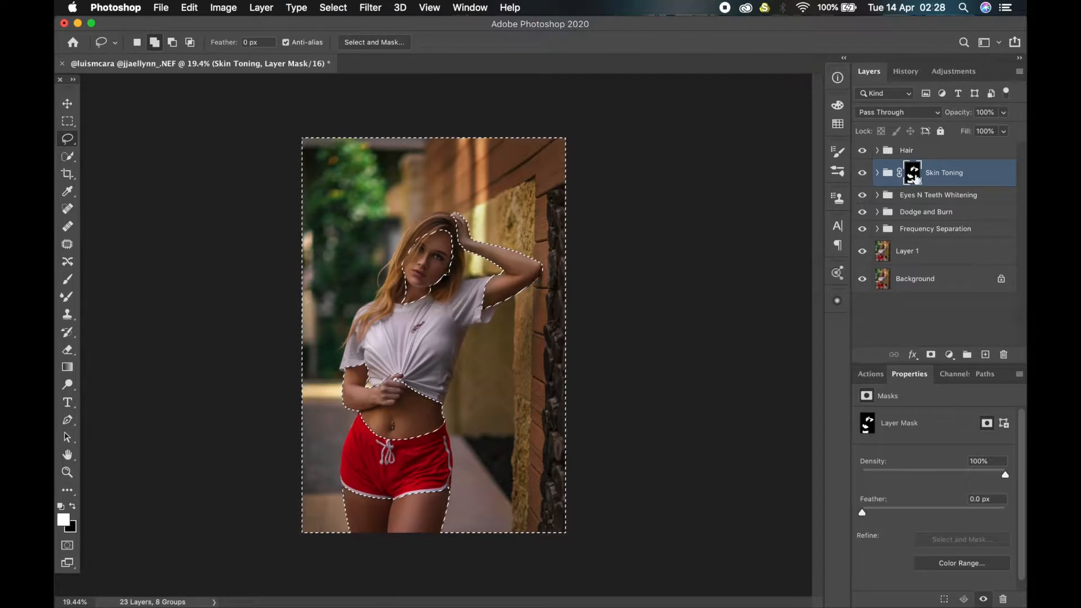
pyautogui.click(878, 150)
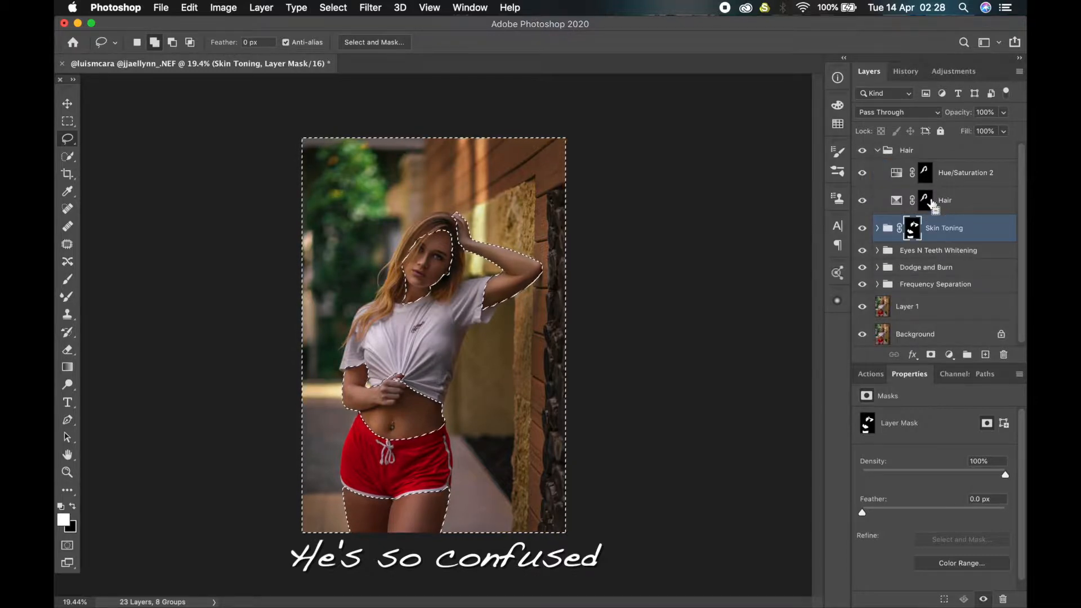
pyautogui.scroll(-1, 449, 361)
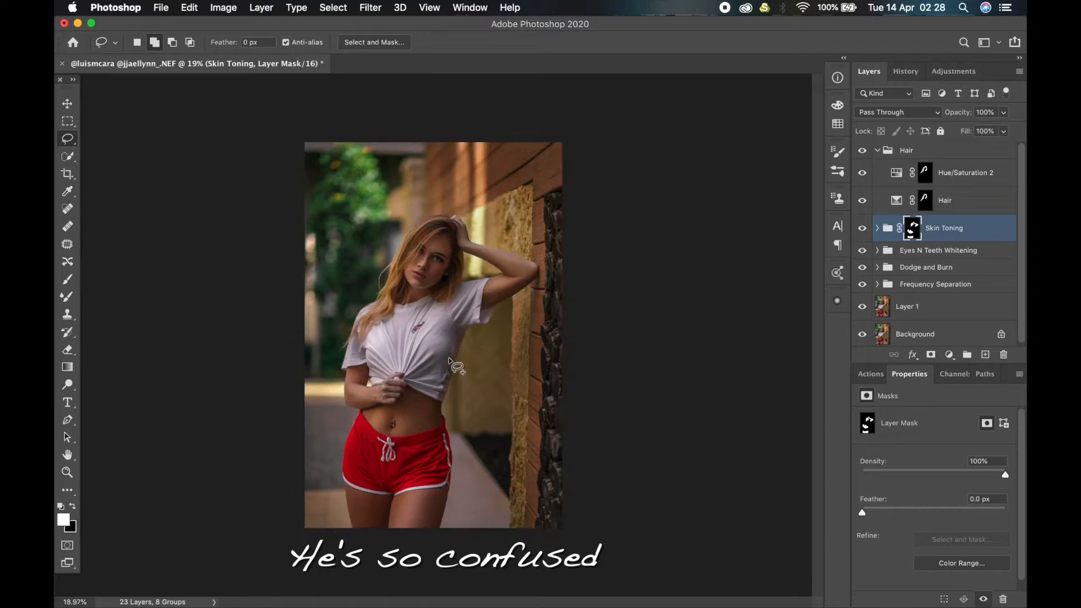
pyautogui.scroll(-1, 457, 338)
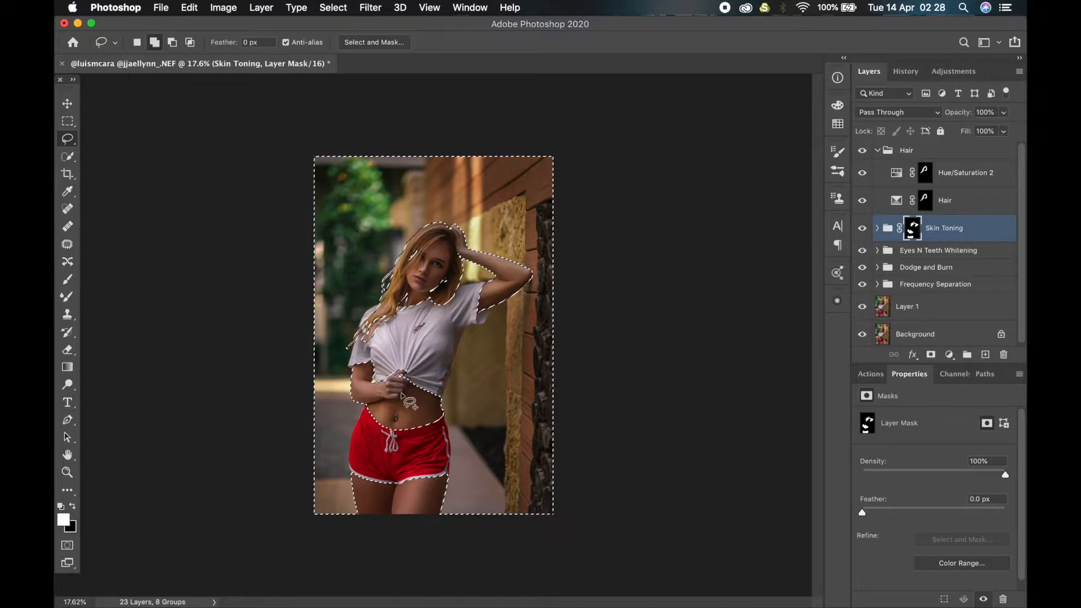
# Select and collapse the Hair group, and run the "Color grading overall" action above it.
pyautogui.click(907, 152)
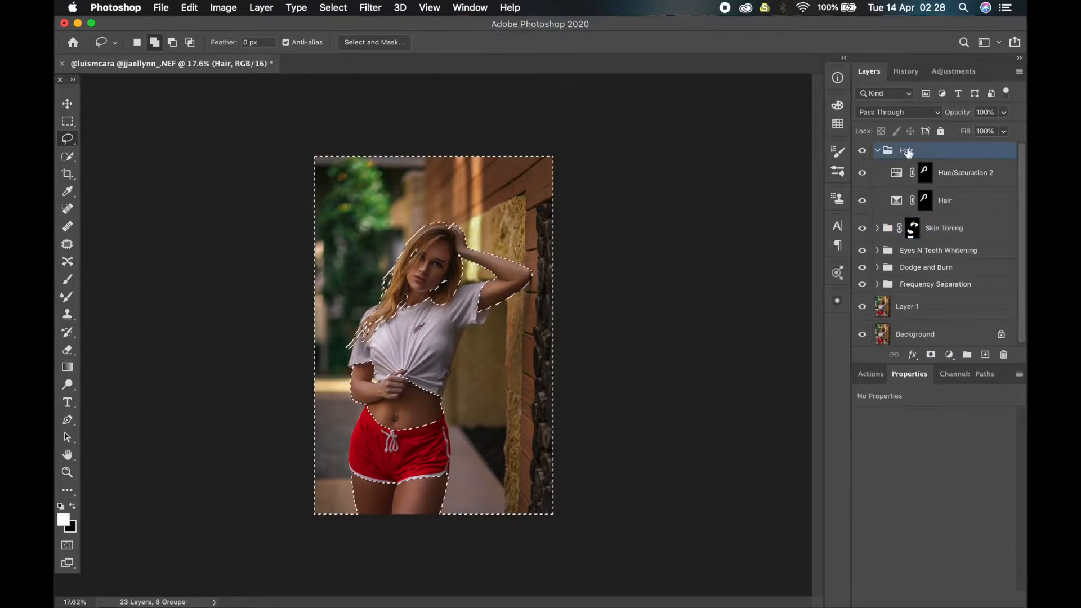
pyautogui.click(877, 151)
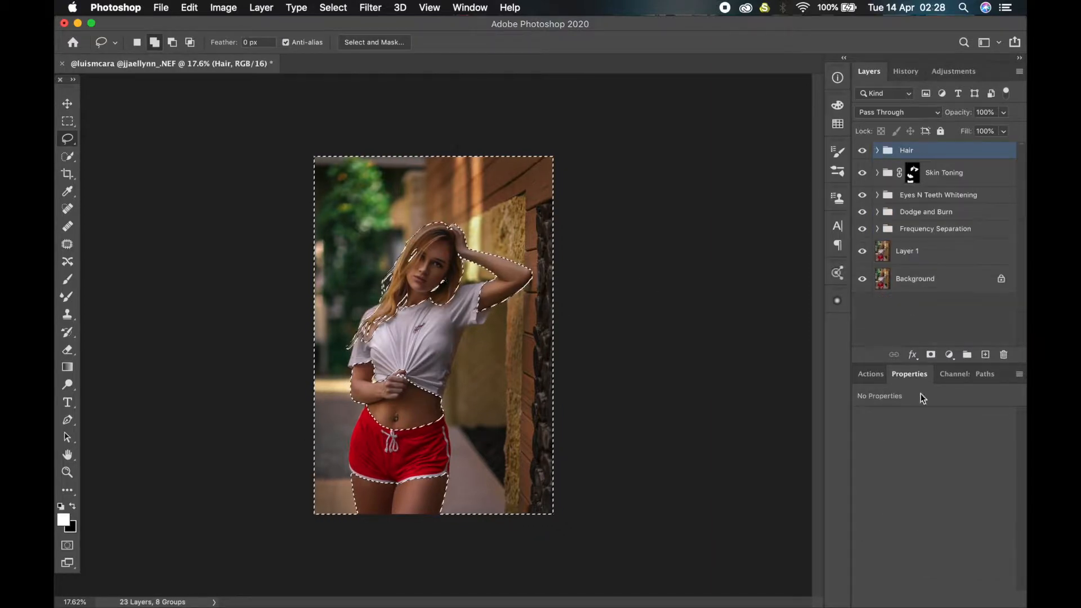
pyautogui.click(872, 375)
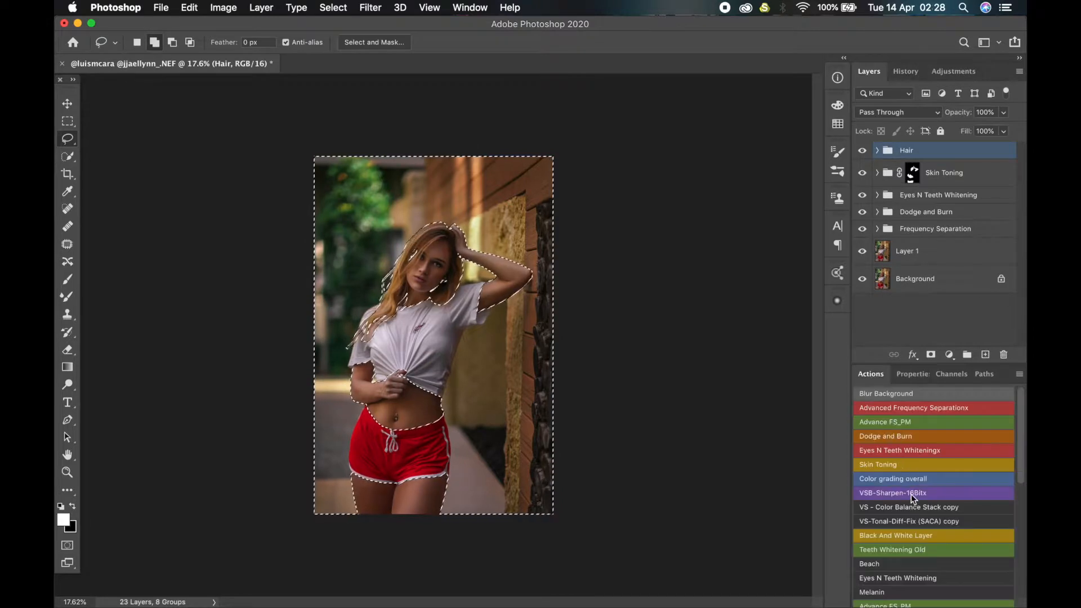
pyautogui.click(911, 481)
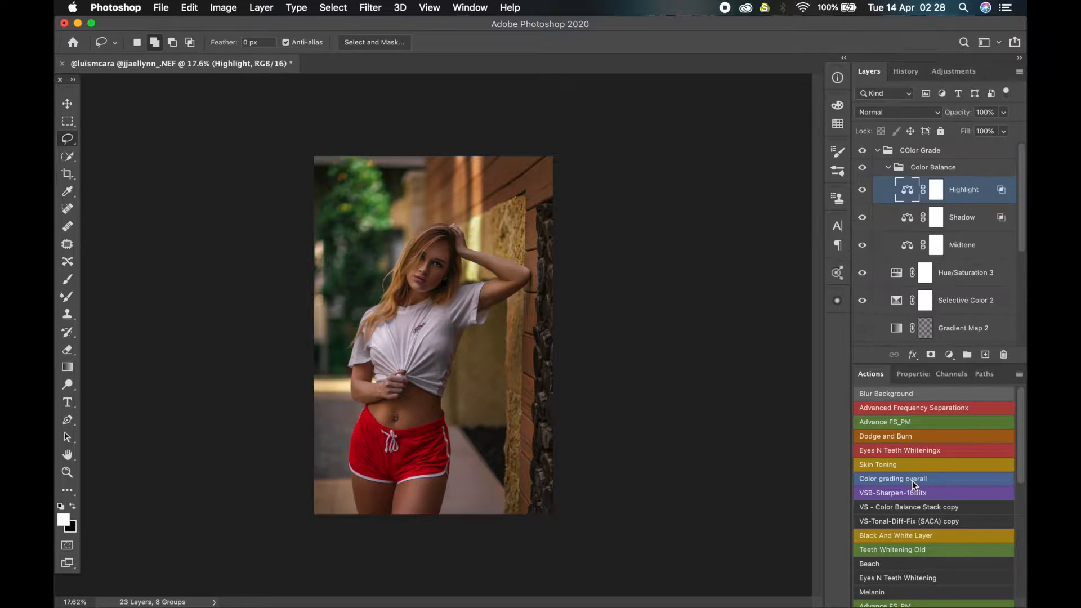
# Collapse the Color Balance group and copy the Gradient Map 2 layer's mask onto the COlor Grade group.
pyautogui.click(890, 169)
pyautogui.click(889, 169)
pyautogui.click(889, 169)
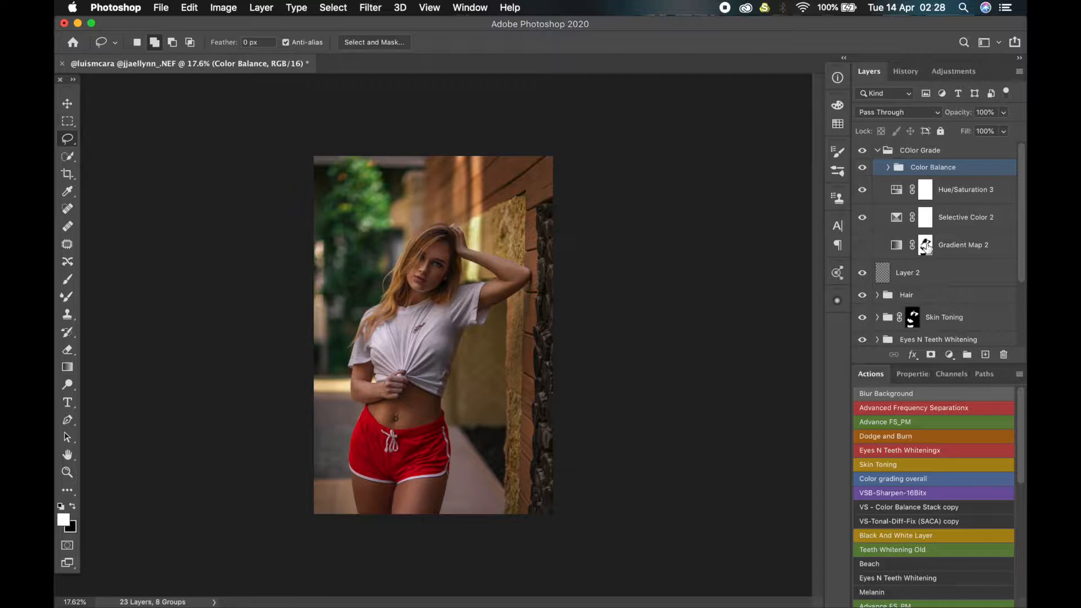
pyautogui.moveTo(925, 246); pyautogui.dragTo(928, 155)
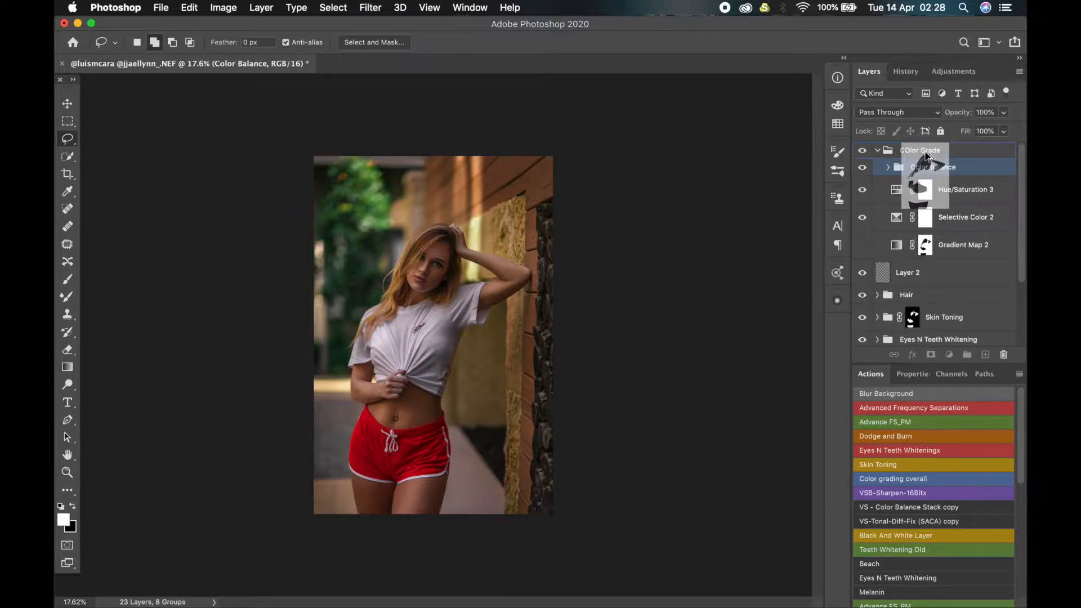
pyautogui.moveTo(908, 207); pyautogui.dragTo(907, 207)
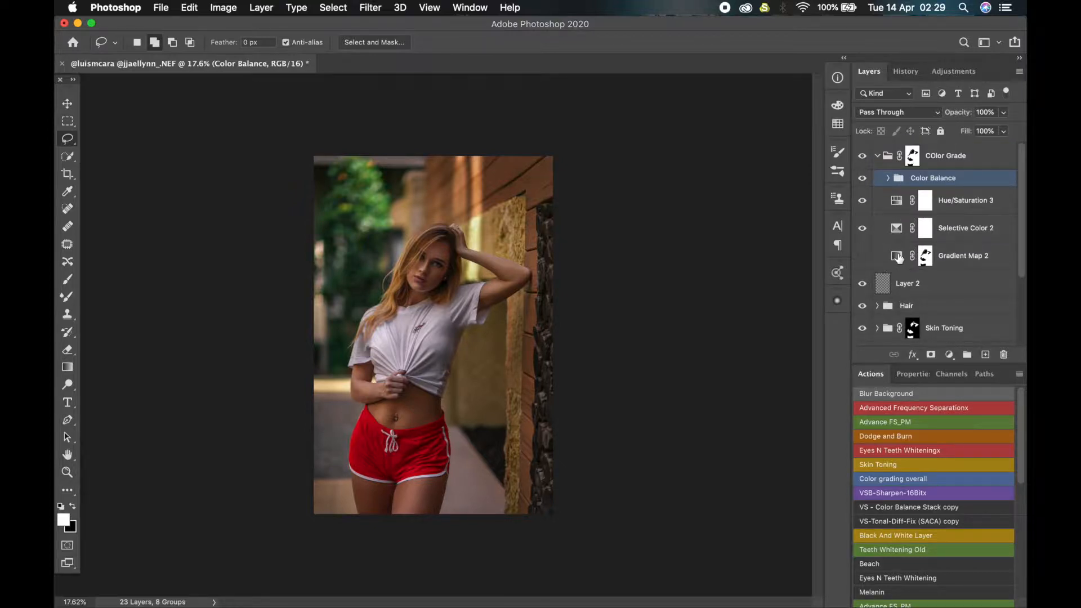
# Delete the Gradient Map 2 layer and compare the photo with and without the COlor Grade group.
pyautogui.click(900, 258)
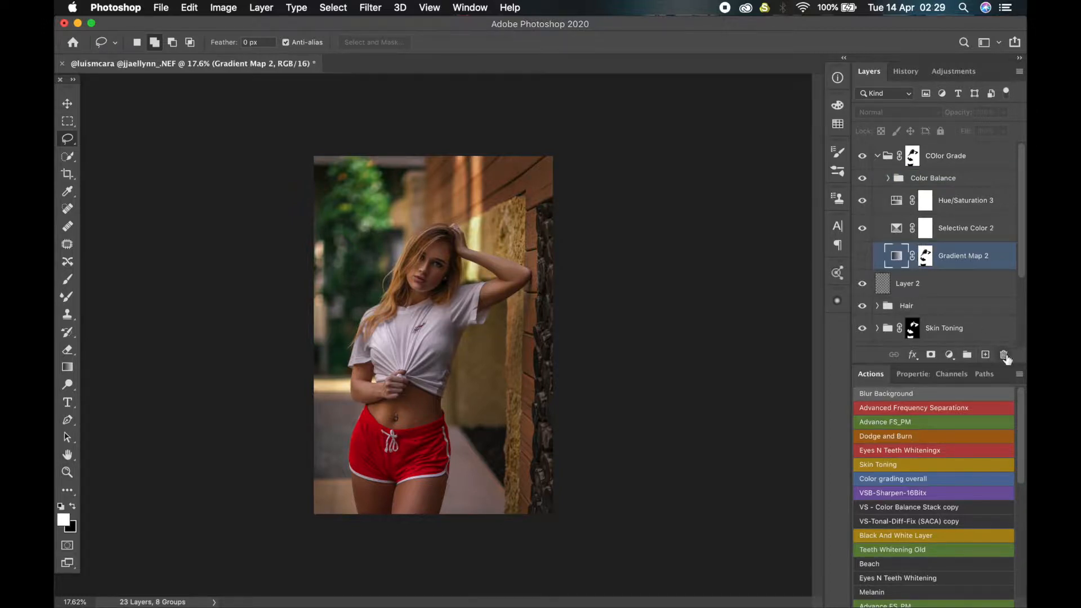
pyautogui.click(1003, 354)
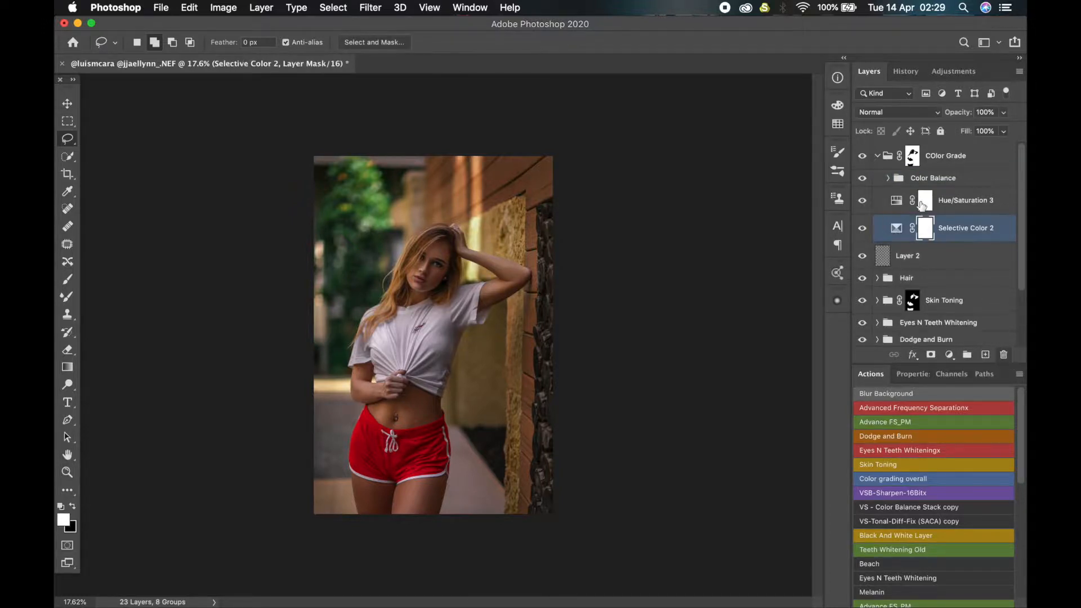
pyautogui.click(863, 156)
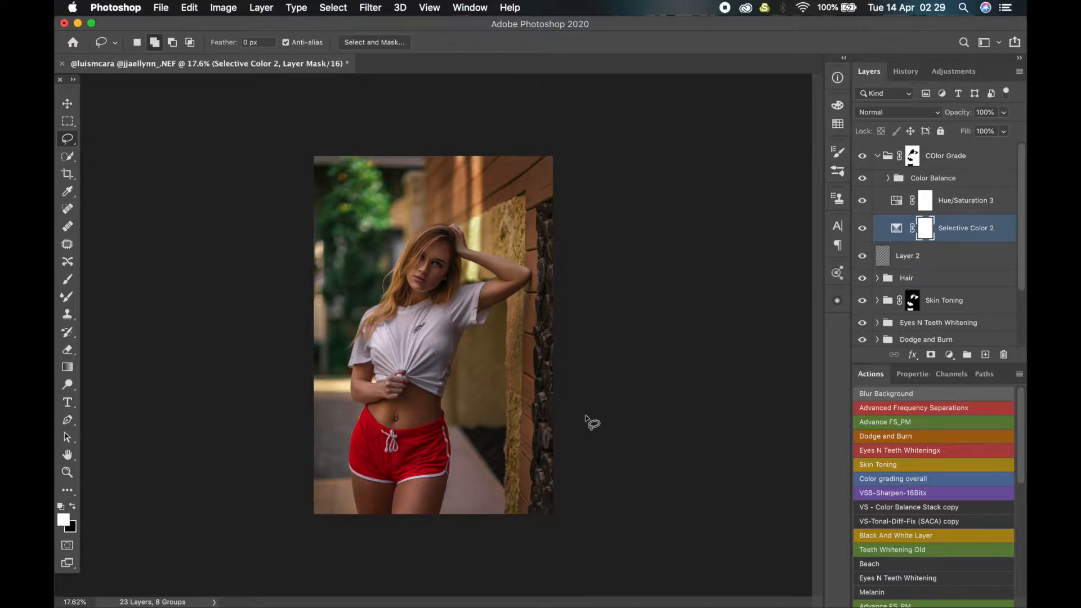
pyautogui.scroll(1, 457, 323)
pyautogui.scroll(6, 457, 324)
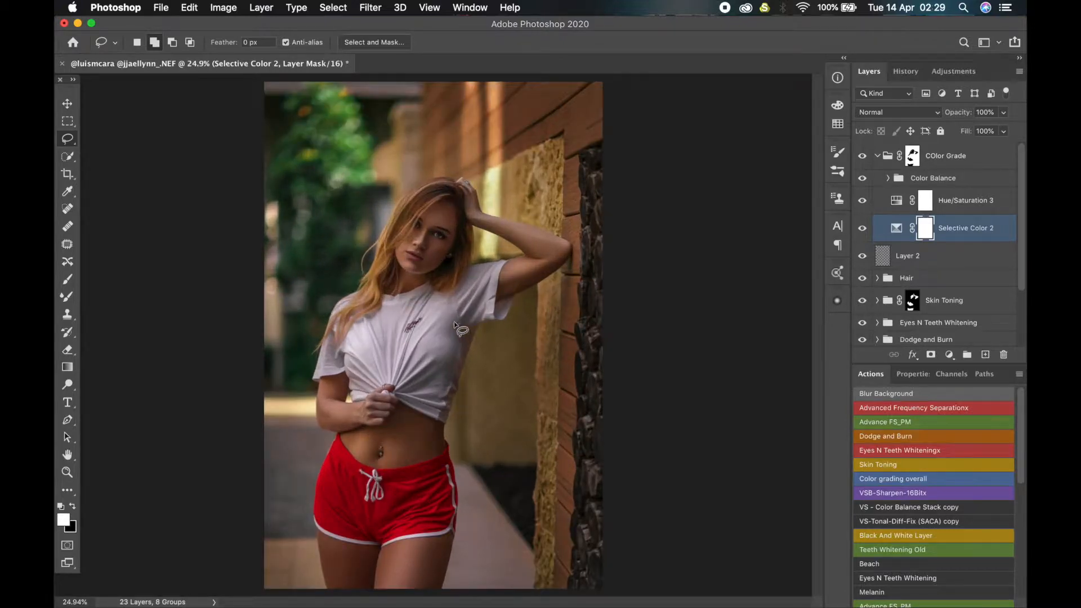
pyautogui.scroll(-2, 457, 325)
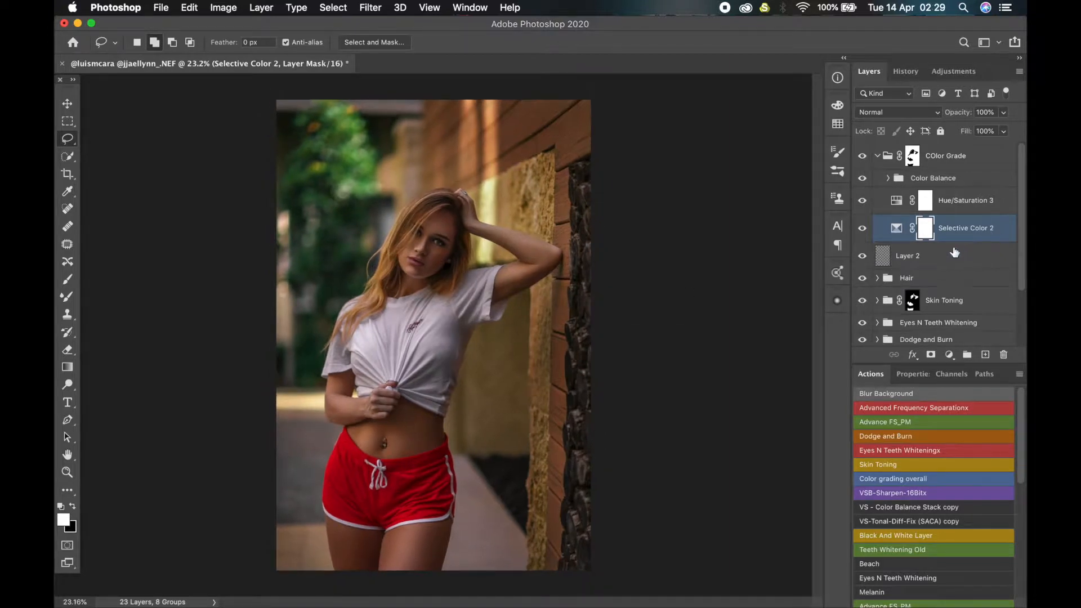
# In the Selective Color 2 adjustment, raise the Yellows' cyan, lower their yellow and set their black to +22%.
pyautogui.click(897, 227)
pyautogui.click(910, 377)
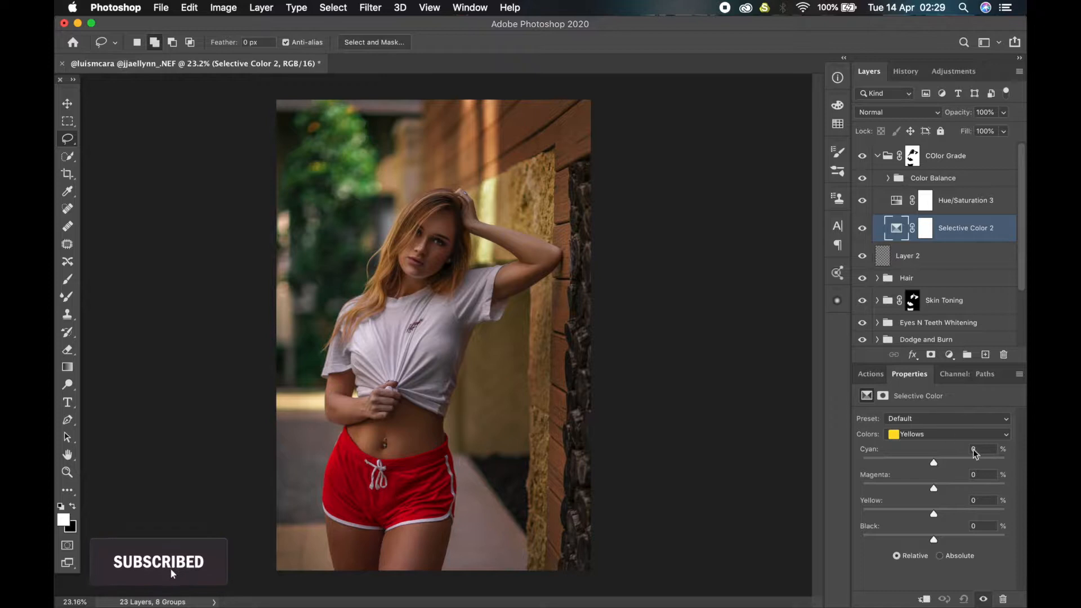
pyautogui.moveTo(934, 463)
pyautogui.mouseDown()
pyautogui.moveTo(907, 465)
pyautogui.moveTo(950, 474)
pyautogui.moveTo(946, 465)
pyautogui.mouseUp()
pyautogui.moveTo(933, 514); pyautogui.dragTo(920, 540)
# Raise the cyan of the Reds in Selective Color 2 and fine-tune their yellow and black.
pyautogui.click(948, 435)
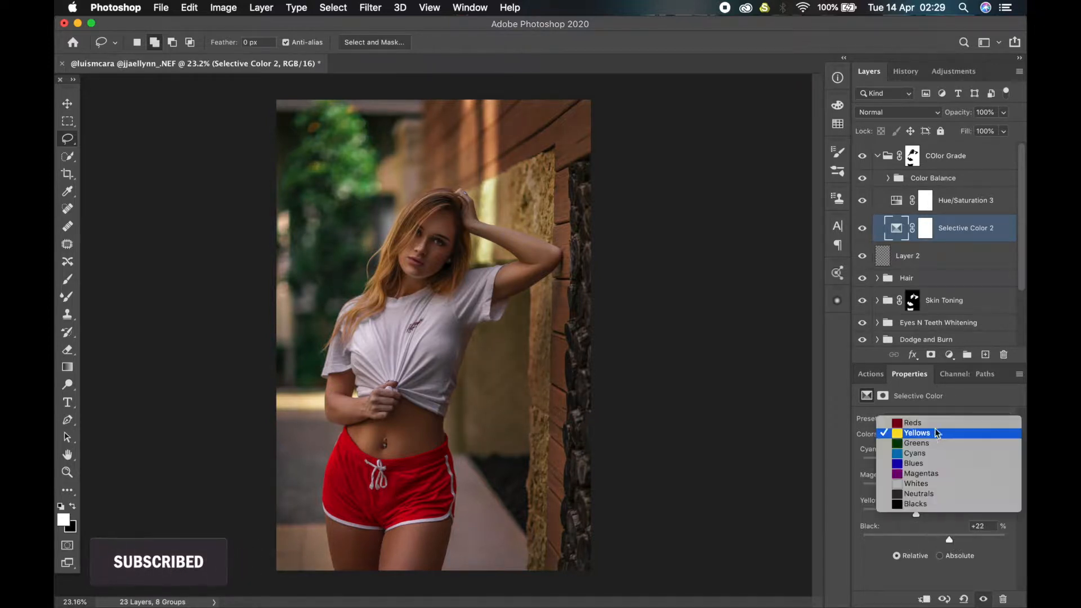
pyautogui.click(915, 424)
pyautogui.moveTo(934, 463); pyautogui.dragTo(944, 462)
pyautogui.moveTo(934, 513); pyautogui.dragTo(935, 539)
# Fine-tune the Blacks in Selective Color 2, and set the Whites to cyan +5%, yellow -8% and black +12%.
pyautogui.click(923, 434)
pyautogui.click(923, 513)
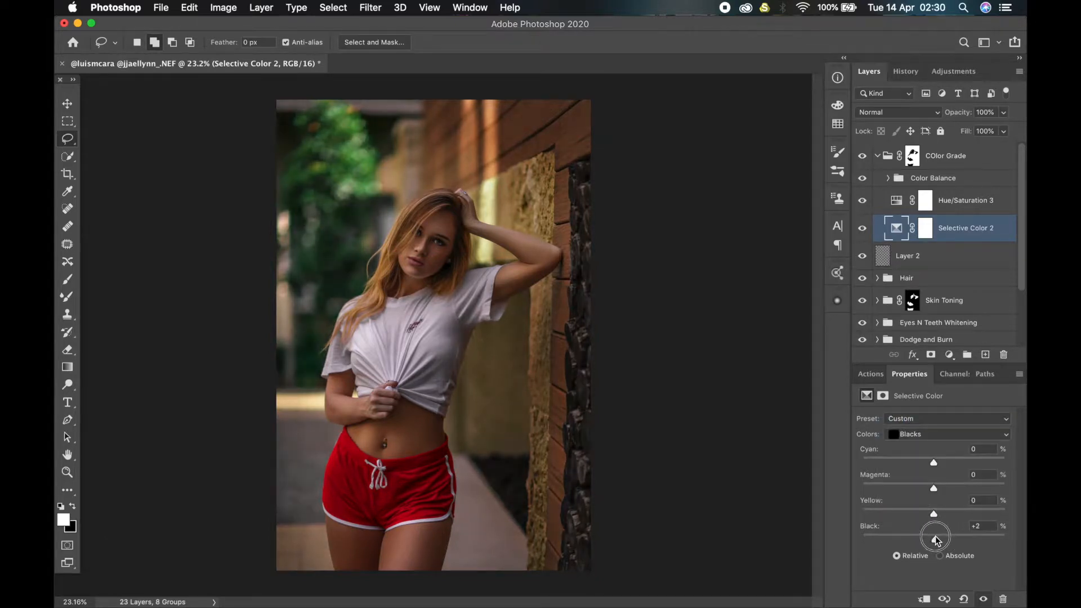
pyautogui.moveTo(934, 463)
pyautogui.mouseDown()
pyautogui.moveTo(925, 466)
pyautogui.moveTo(938, 464)
pyautogui.mouseUp()
pyautogui.moveTo(933, 514); pyautogui.dragTo(942, 540)
pyautogui.click(923, 434)
pyautogui.click(924, 412)
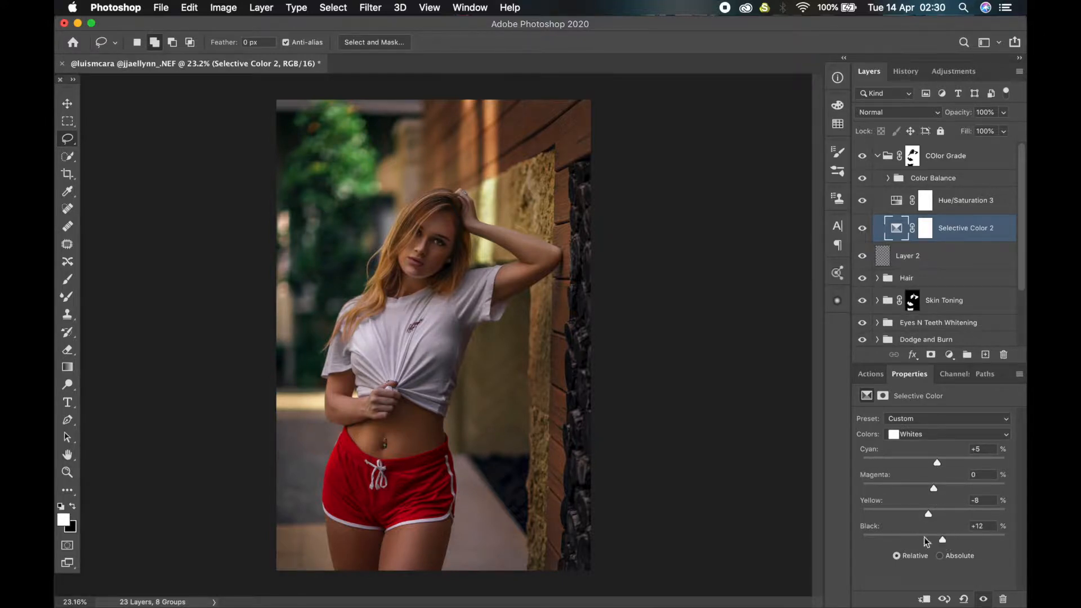
pyautogui.click(936, 434)
# In the Hue/Saturation 3 adjustment, set the Reds to saturation -24 and lightness -7, and return to the Master range.
pyautogui.click(925, 201)
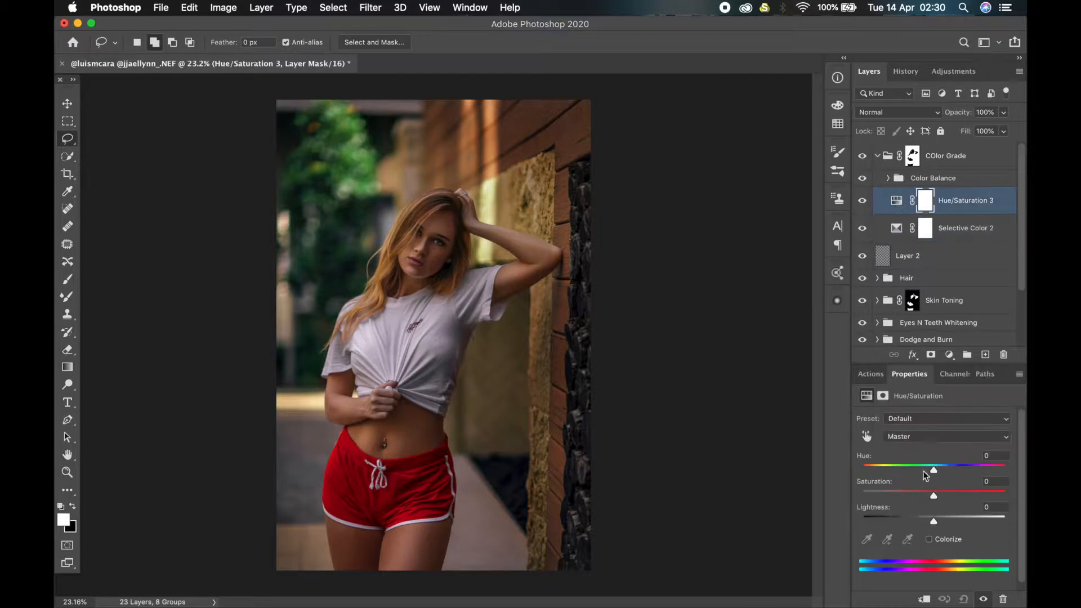
pyautogui.click(917, 437)
pyautogui.click(910, 465)
pyautogui.moveTo(934, 496); pyautogui.dragTo(929, 520)
pyautogui.click(930, 436)
pyautogui.click(928, 415)
pyautogui.moveTo(934, 470); pyautogui.dragTo(933, 474)
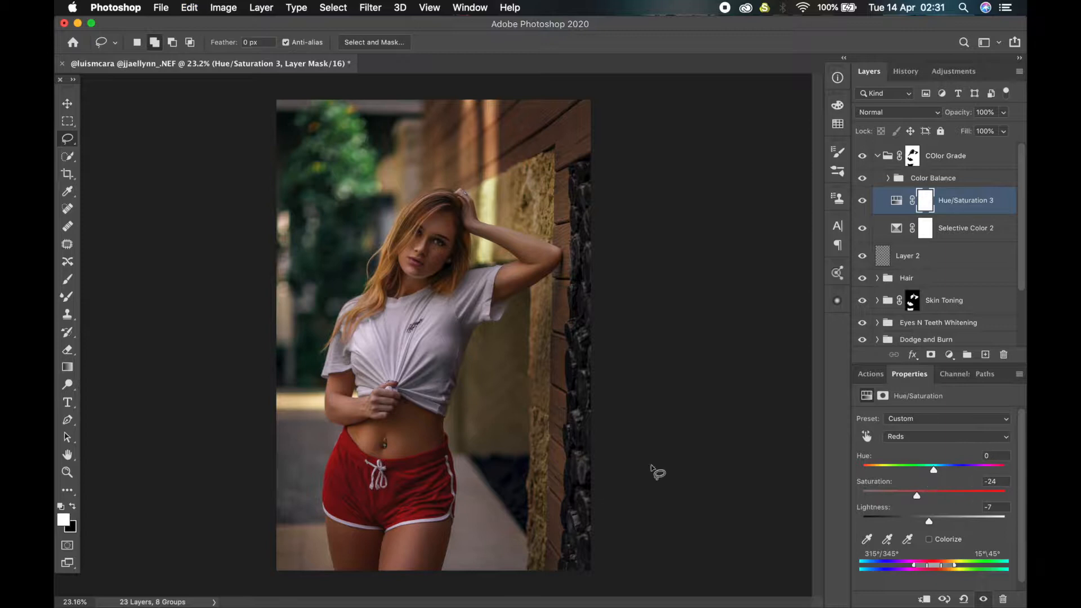
pyautogui.scroll(1, 623, 451)
pyautogui.click(928, 438)
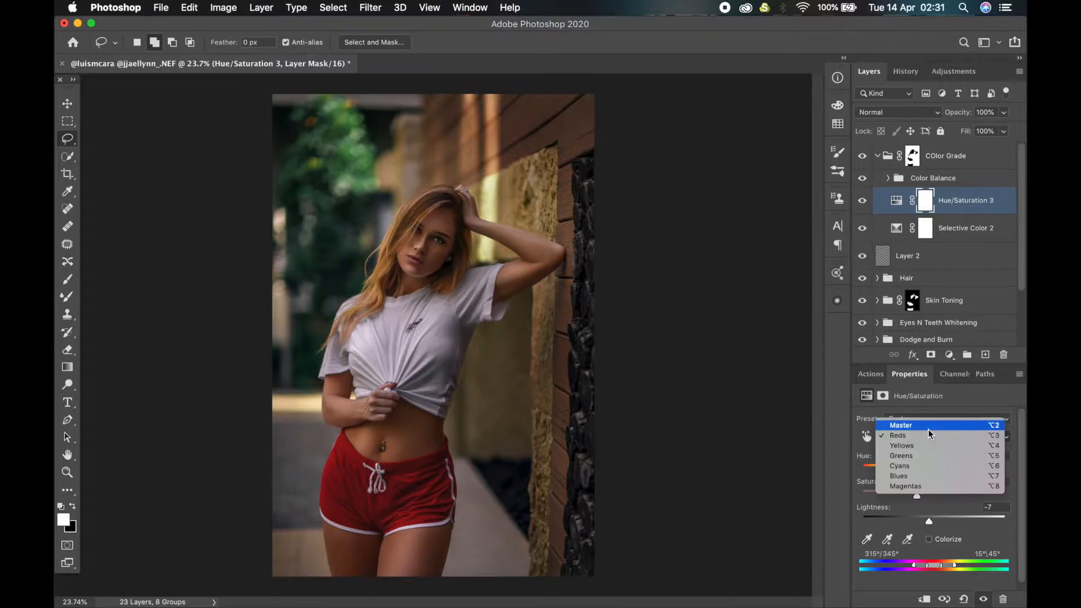
pyautogui.click(898, 423)
# Expand the Color Balance group and set the Midtone layer to -5 cyan/red and +3 yellow/blue.
pyautogui.click(889, 178)
pyautogui.click(907, 256)
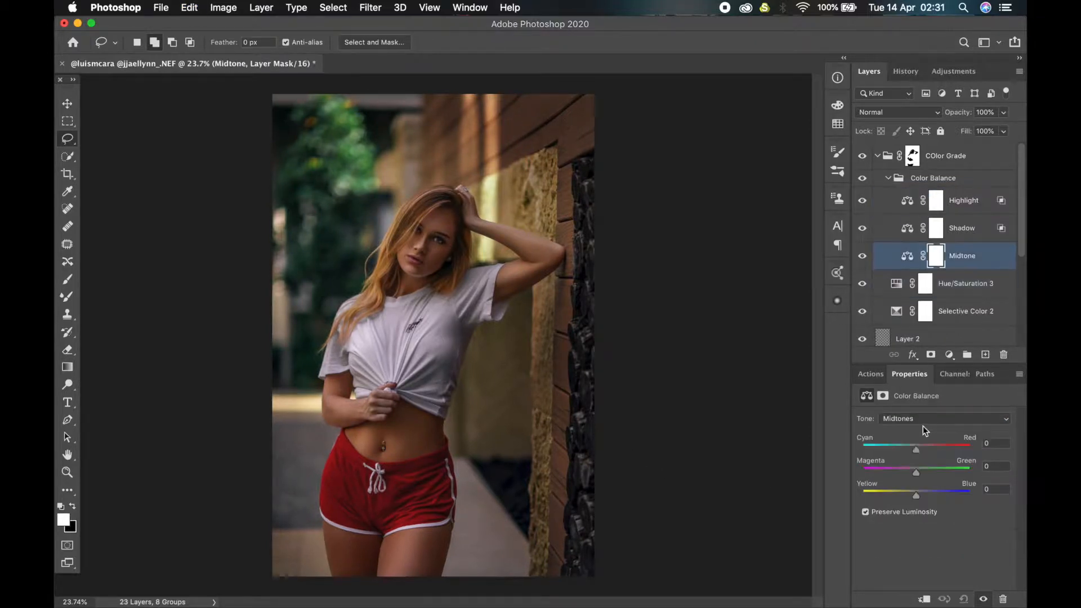
pyautogui.moveTo(916, 448); pyautogui.dragTo(912, 451)
pyautogui.moveTo(915, 495); pyautogui.dragTo(918, 494)
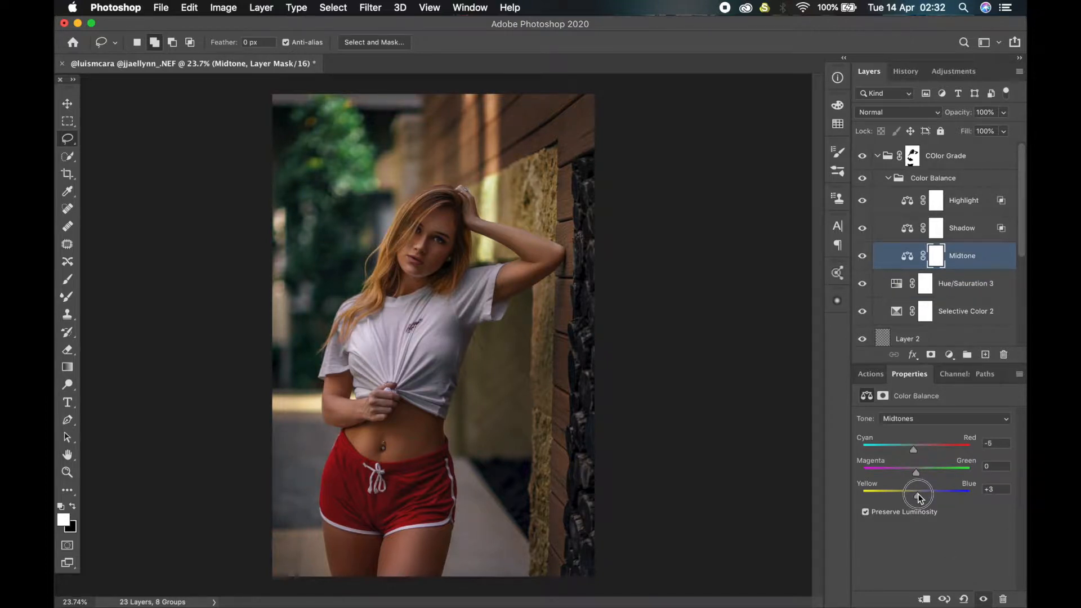
# Set the shadows of the Shadow color balance layer to +3 cyan/red and +3 yellow/blue.
pyautogui.click(907, 228)
pyautogui.click(912, 419)
pyautogui.click(899, 407)
pyautogui.moveTo(916, 449); pyautogui.dragTo(917, 455)
pyautogui.moveTo(916, 495); pyautogui.dragTo(917, 495)
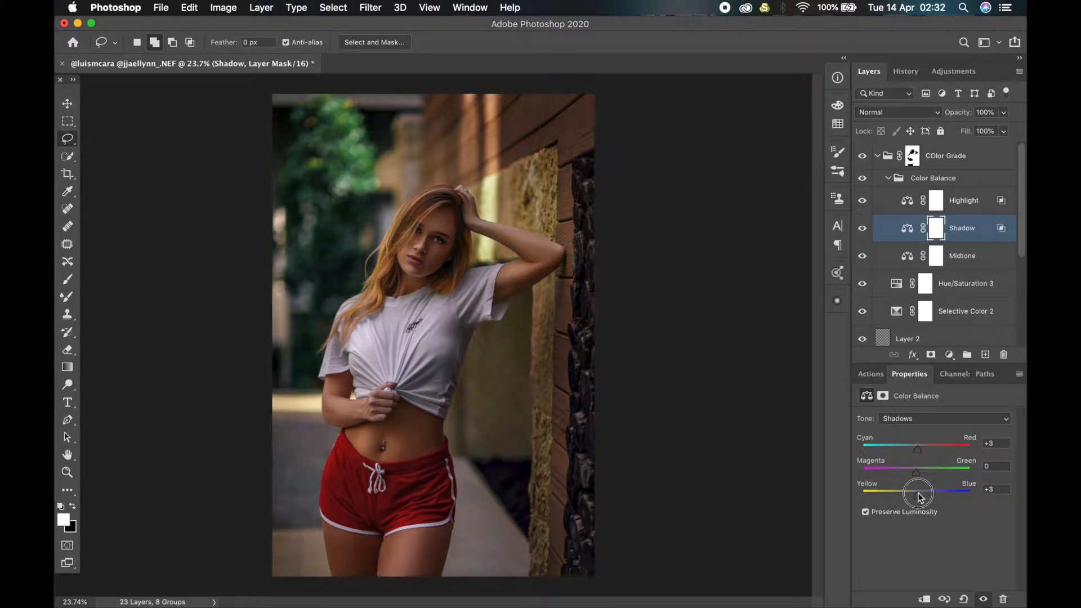
# Shift the Highlight layer slightly toward cyan and yellow, collapse the Color Balance group, and compare the photo with and without the grade.
pyautogui.click(908, 201)
pyautogui.click(911, 450)
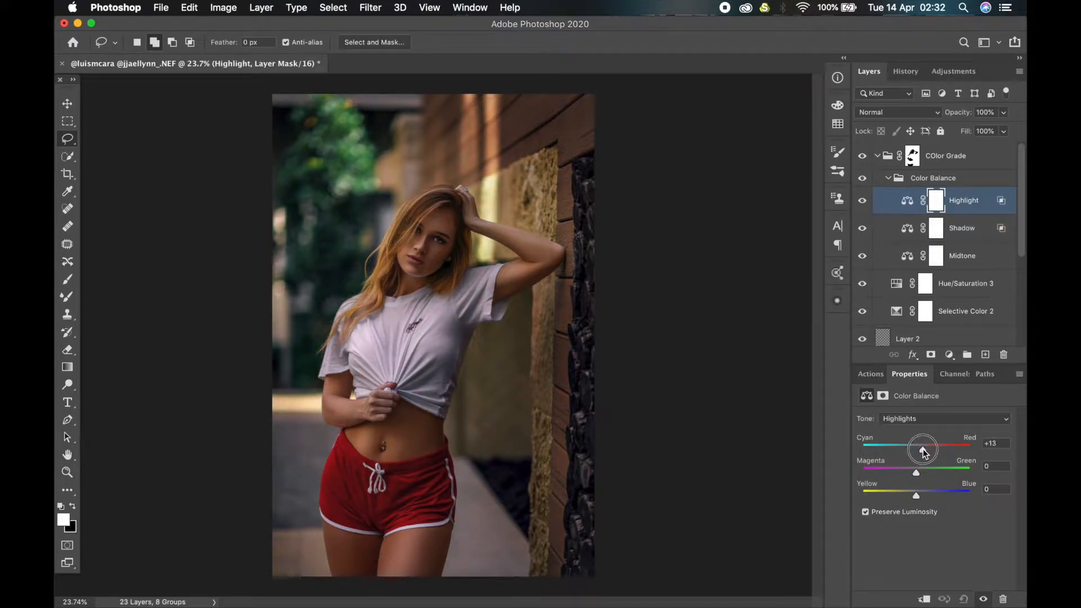
pyautogui.moveTo(923, 450); pyautogui.dragTo(913, 451)
pyautogui.moveTo(916, 495); pyautogui.dragTo(914, 497)
pyautogui.click(890, 178)
pyautogui.click(862, 157)
pyautogui.click(862, 156)
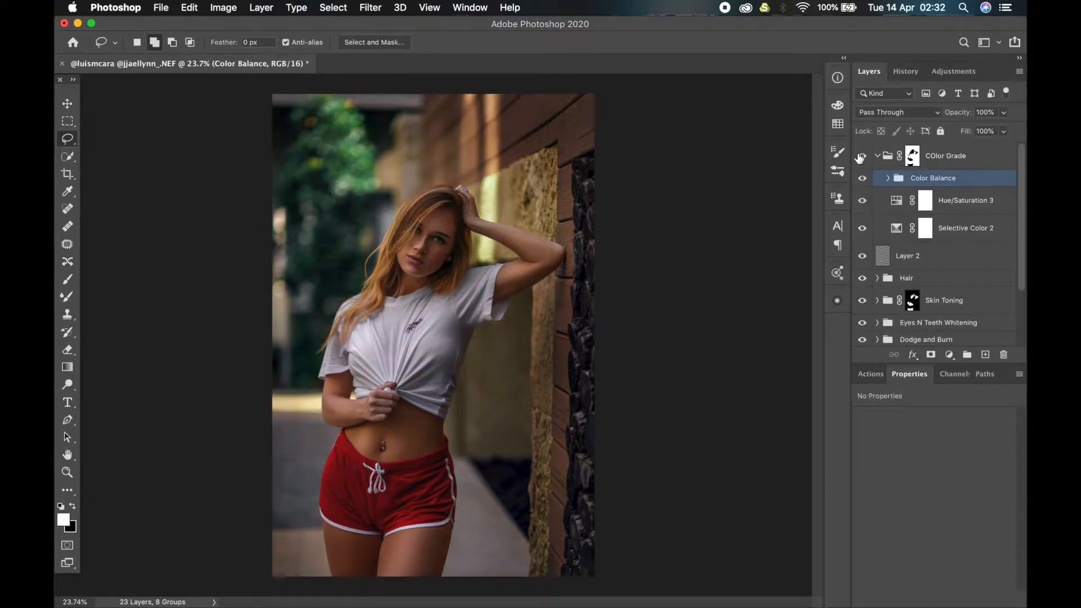
pyautogui.scroll(1, 493, 317)
pyautogui.scroll(-1, 493, 317)
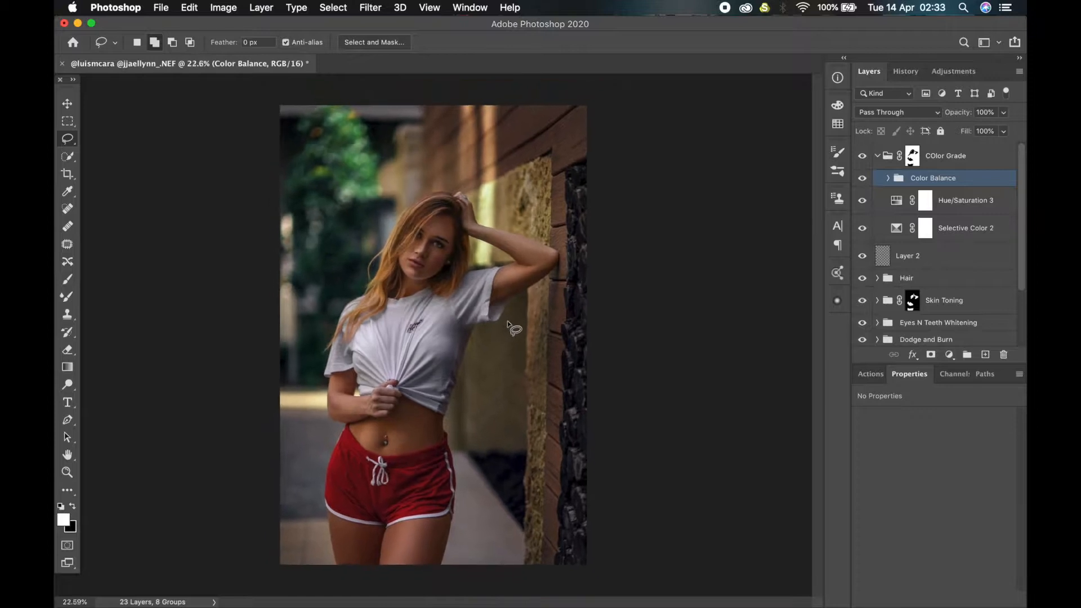
# Lower the Master lightness of Hue/Saturation 3 to about -5 and rework the saturation of its Reds and Yellows.
pyautogui.click(925, 200)
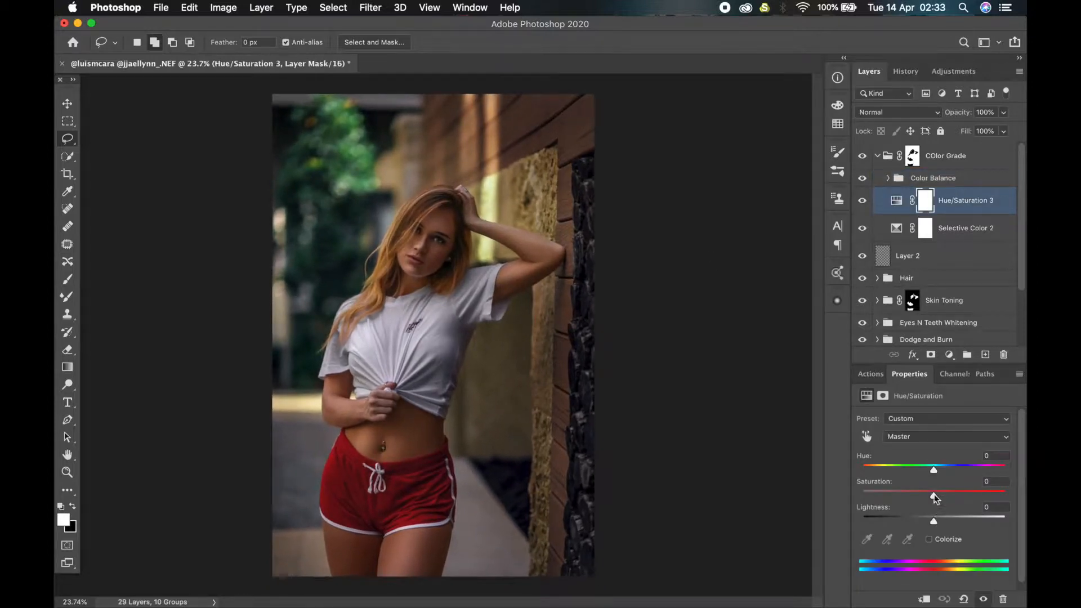
pyautogui.moveTo(934, 521); pyautogui.dragTo(931, 521)
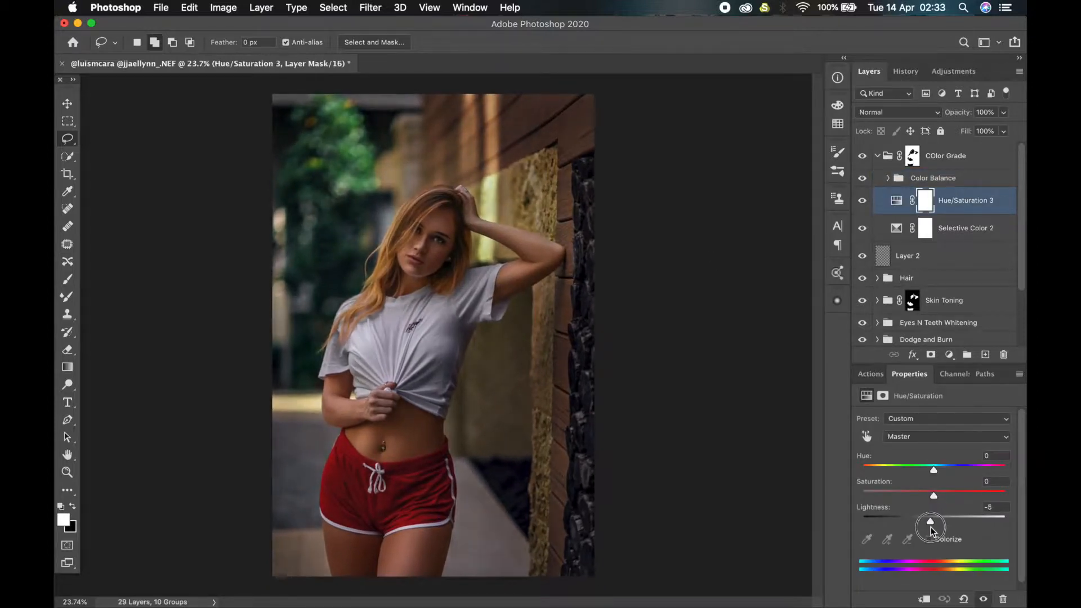
pyautogui.click(924, 437)
pyautogui.click(901, 449)
pyautogui.moveTo(933, 496); pyautogui.dragTo(912, 505)
pyautogui.click(946, 437)
pyautogui.click(912, 449)
# Set the Greens of Hue/Saturation 3 to hue +9 and saturation +3, and compare the result with the ungraded and original photo.
pyautogui.click(946, 437)
pyautogui.click(912, 449)
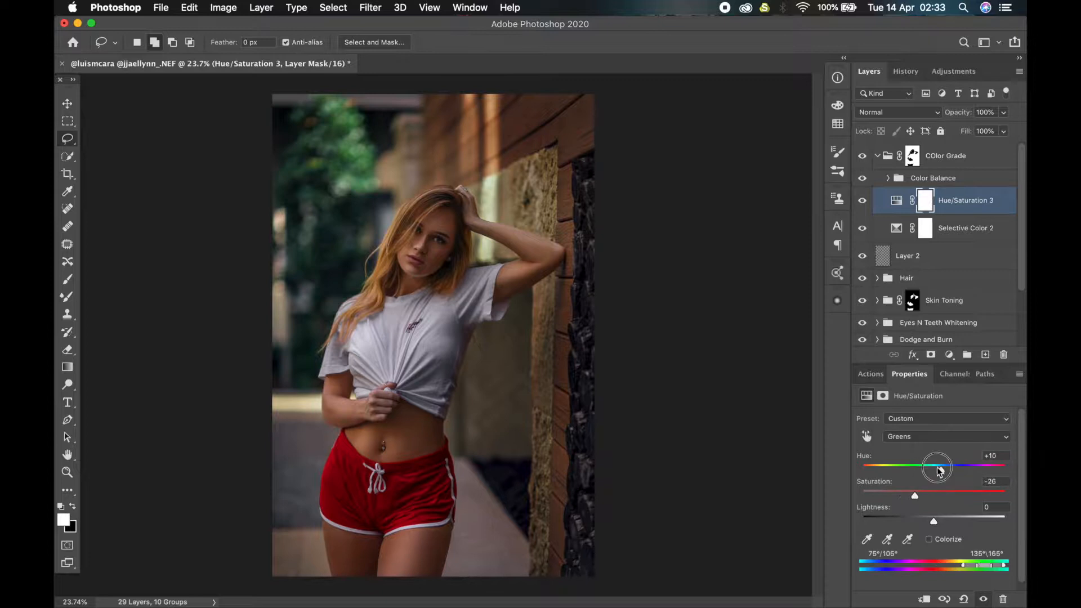
pyautogui.moveTo(933, 469)
pyautogui.mouseDown()
pyautogui.moveTo(944, 472)
pyautogui.moveTo(919, 496)
pyautogui.moveTo(936, 495)
pyautogui.moveTo(930, 466)
pyautogui.moveTo(941, 471)
pyautogui.mouseUp()
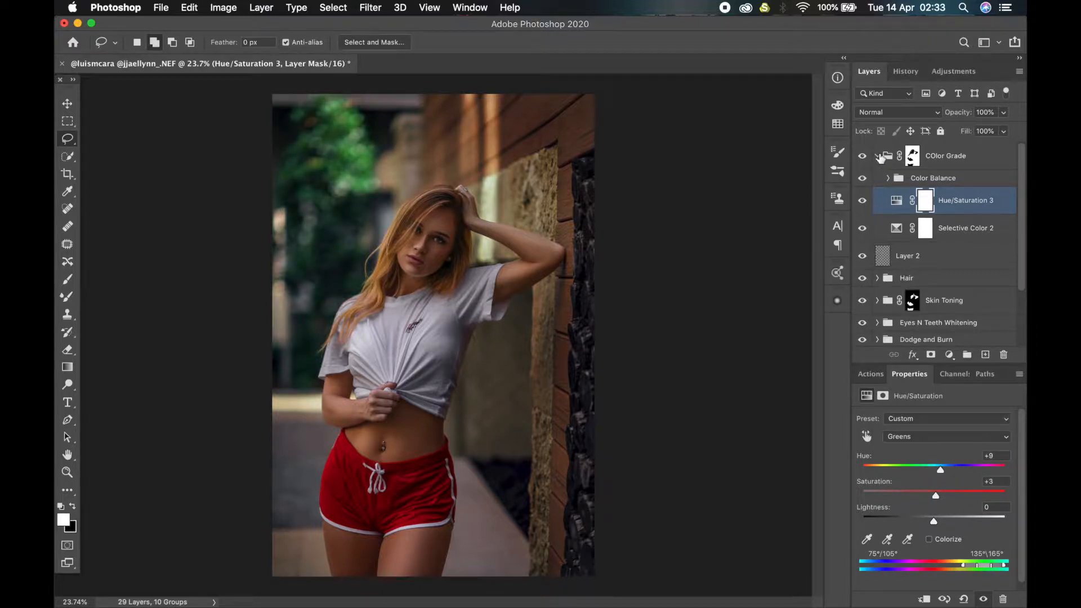
pyautogui.click(878, 157)
pyautogui.click(862, 156)
pyautogui.click(862, 156)
pyautogui.keyDown('alt'); pyautogui.click(863, 332); pyautogui.keyUp('alt')
pyautogui.keyDown('alt'); pyautogui.click(862, 333); pyautogui.keyUp('alt')
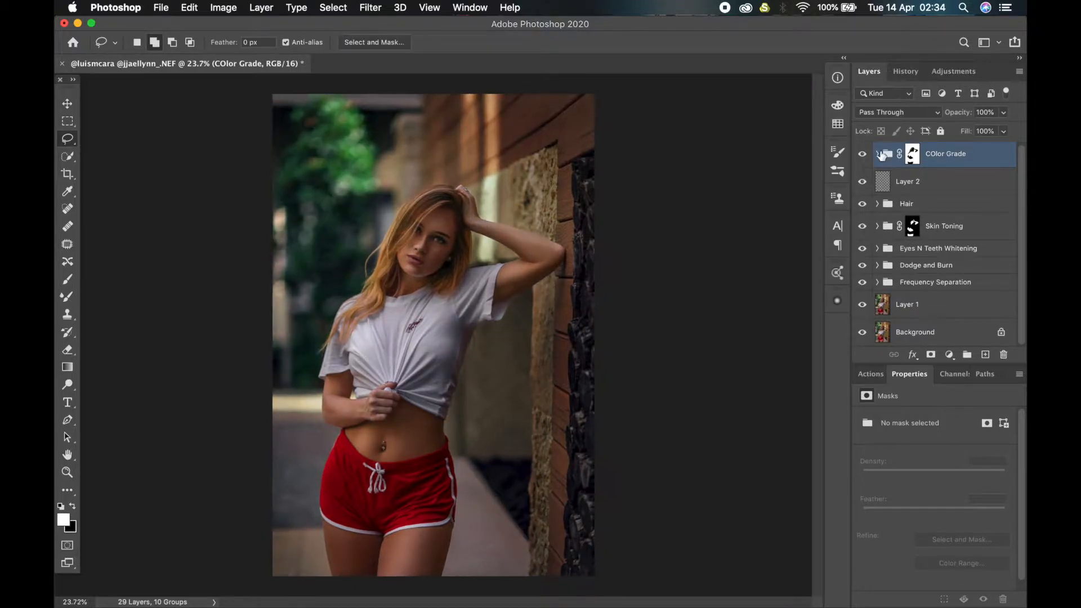
# Reopen Hue/Saturation 3 in the COlor Grade group and set its Reds saturation to +13.
pyautogui.click(879, 154)
pyautogui.click(895, 201)
pyautogui.click(936, 437)
pyautogui.click(936, 445)
pyautogui.moveTo(934, 495)
pyautogui.mouseDown()
pyautogui.moveTo(965, 494)
pyautogui.moveTo(943, 495)
pyautogui.mouseUp()
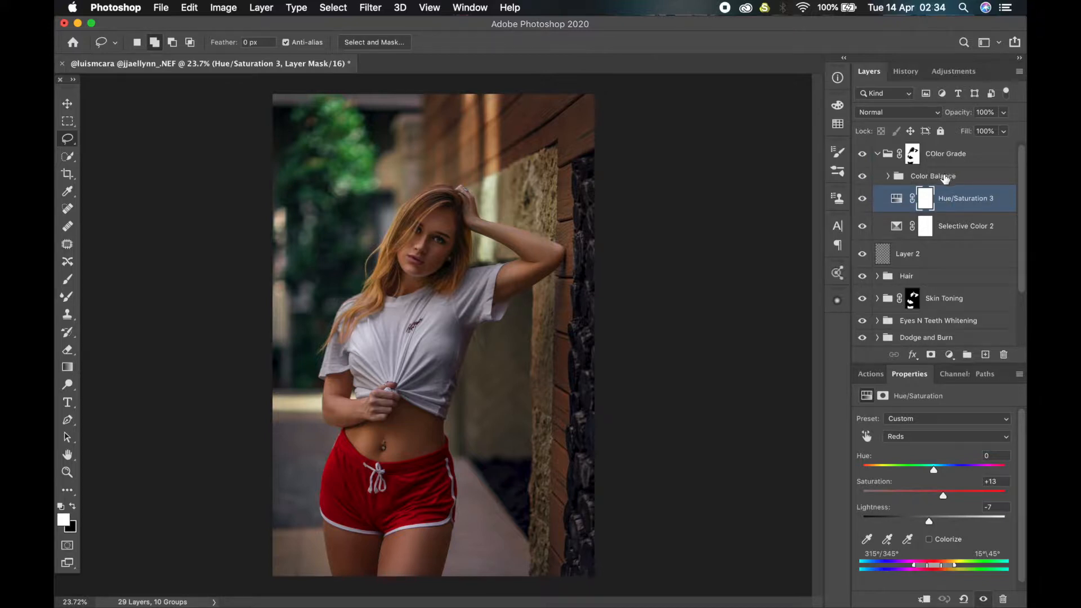
# Select the model's red shorts on Layer 1 with the Quick Selection tool.
pyautogui.click(946, 178)
pyautogui.scroll(-3, 914, 237)
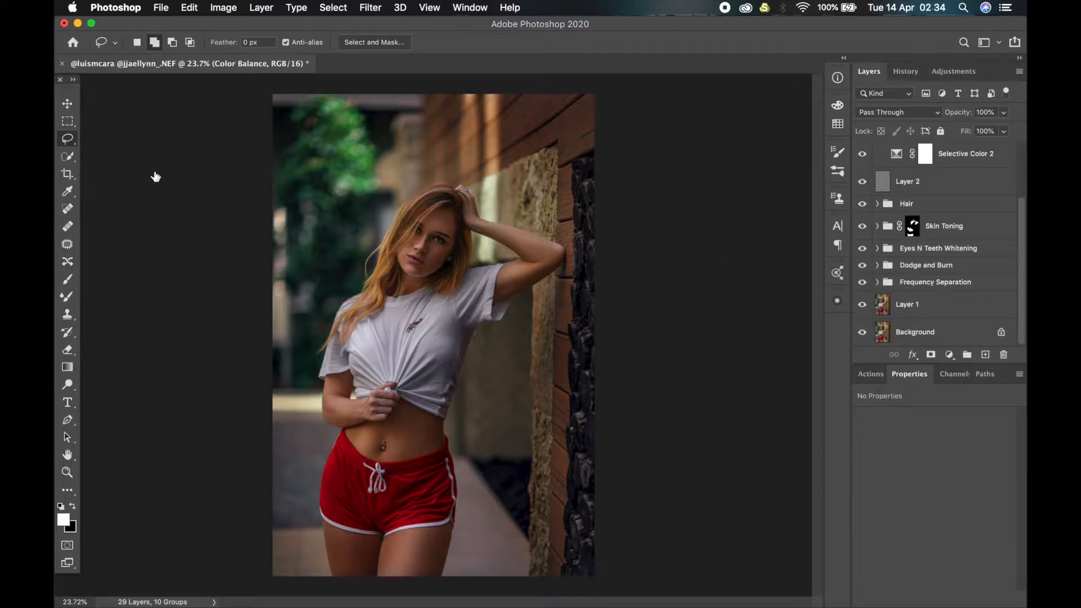
pyautogui.click(66, 158)
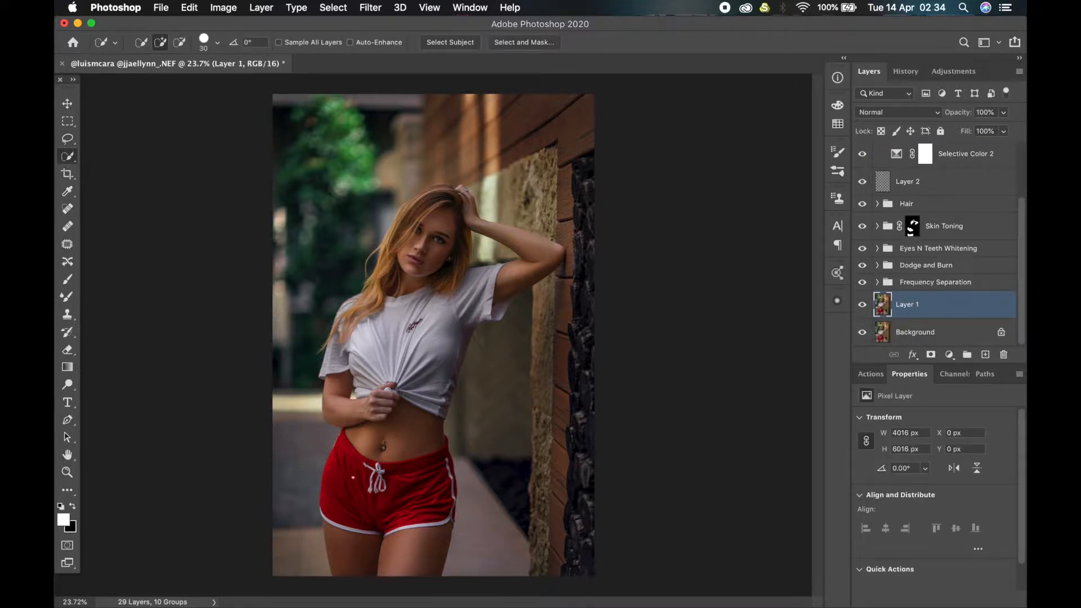
pyautogui.moveTo(341, 475)
pyautogui.mouseDown()
pyautogui.moveTo(363, 490)
pyautogui.moveTo(338, 507)
pyautogui.moveTo(439, 496)
pyautogui.moveTo(448, 457)
pyautogui.moveTo(378, 469)
pyautogui.moveTo(380, 497)
pyautogui.mouseUp()
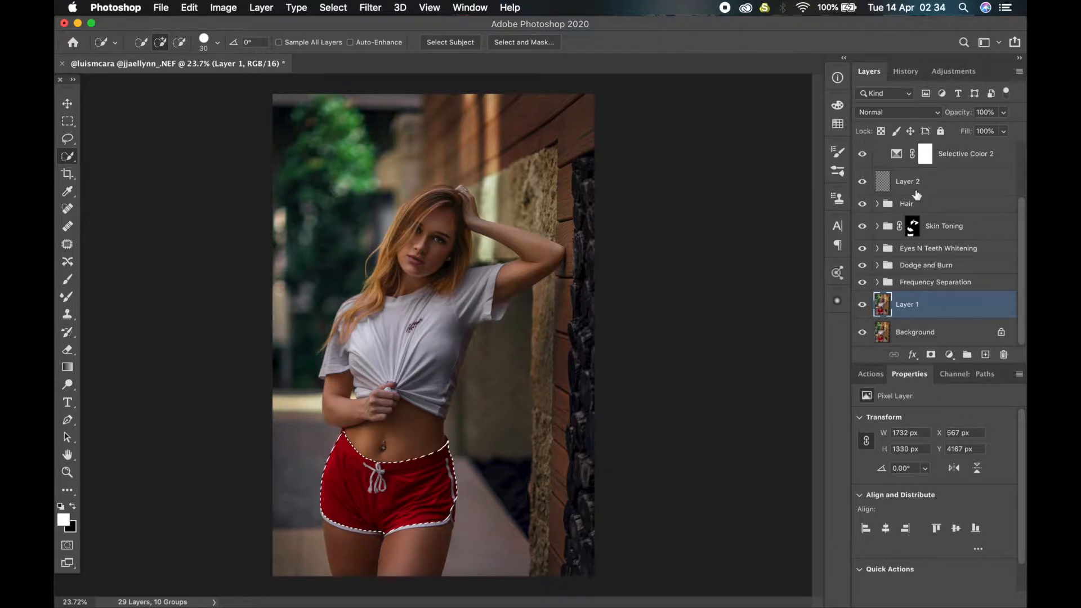
# Add a Hue/Saturation adjustment masked to the shorts above the Color Balance group, and set its Reds saturation to +27.
pyautogui.scroll(3, 918, 198)
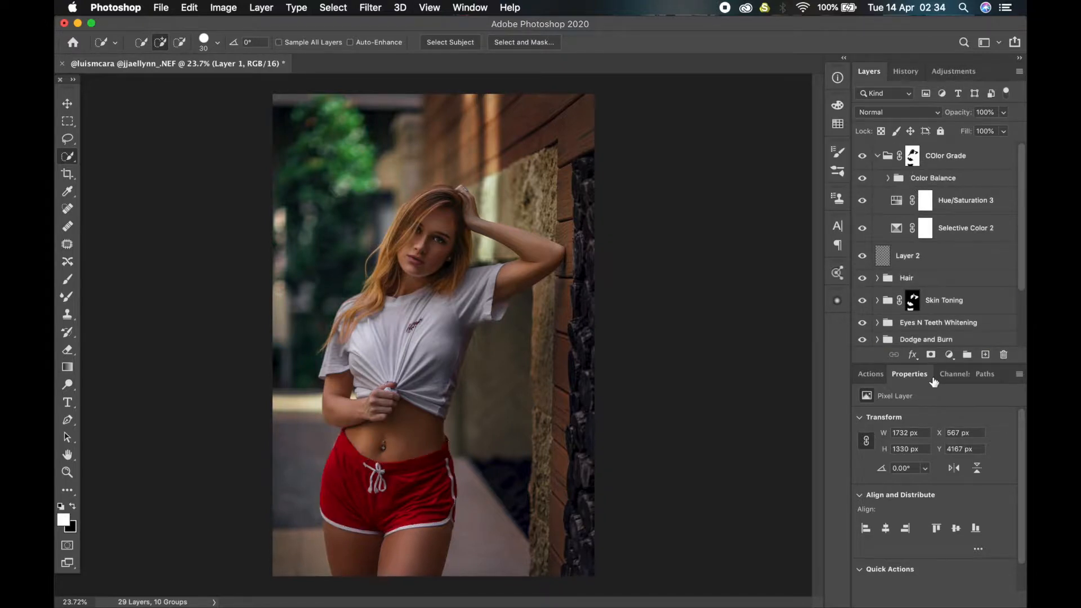
pyautogui.click(932, 179)
pyautogui.click(950, 356)
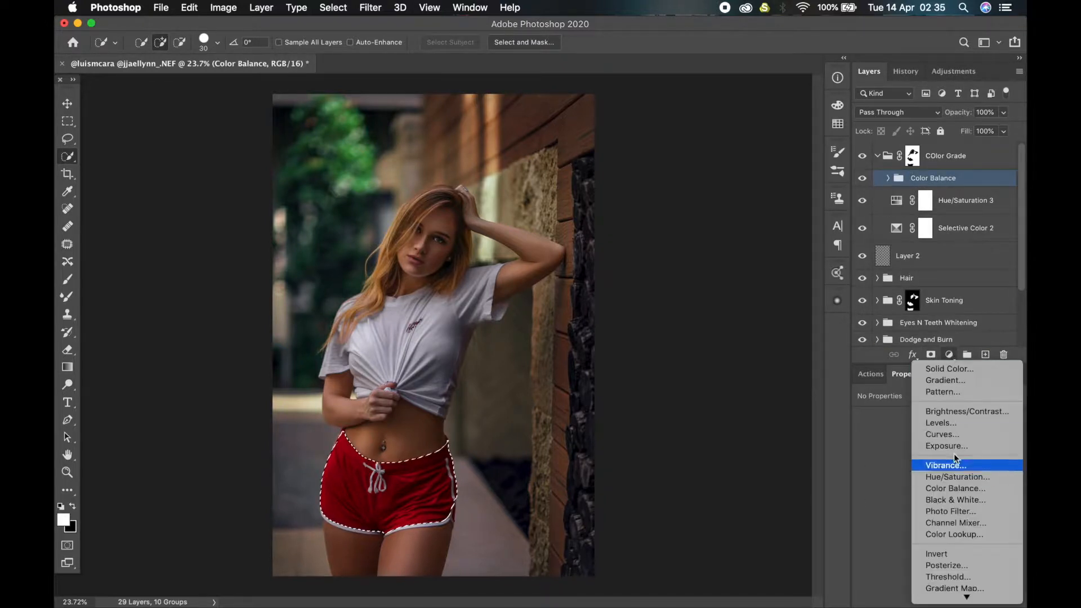
pyautogui.click(960, 477)
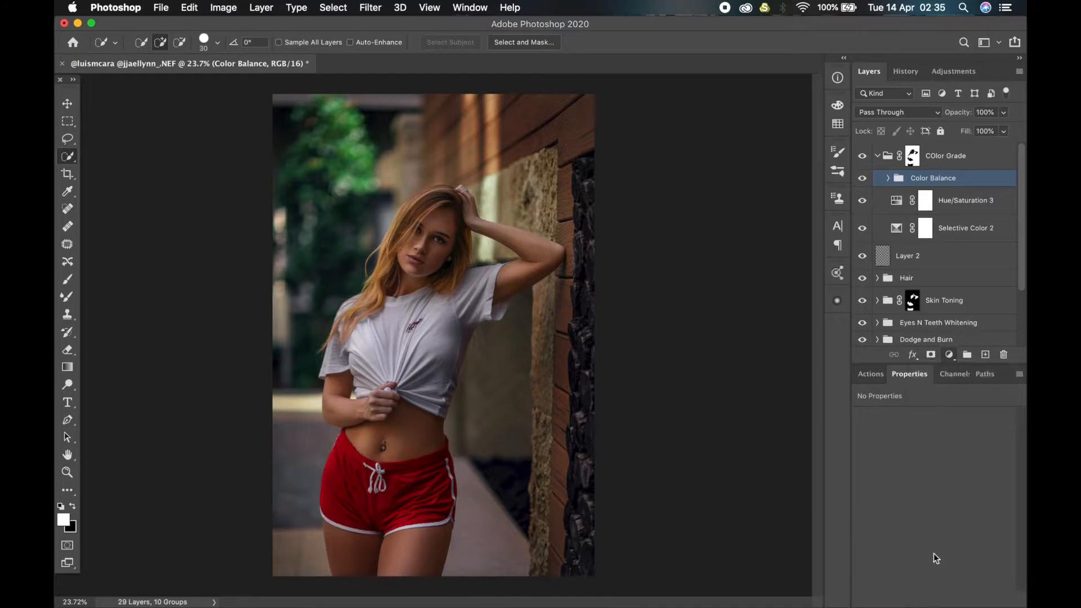
pyautogui.click(934, 437)
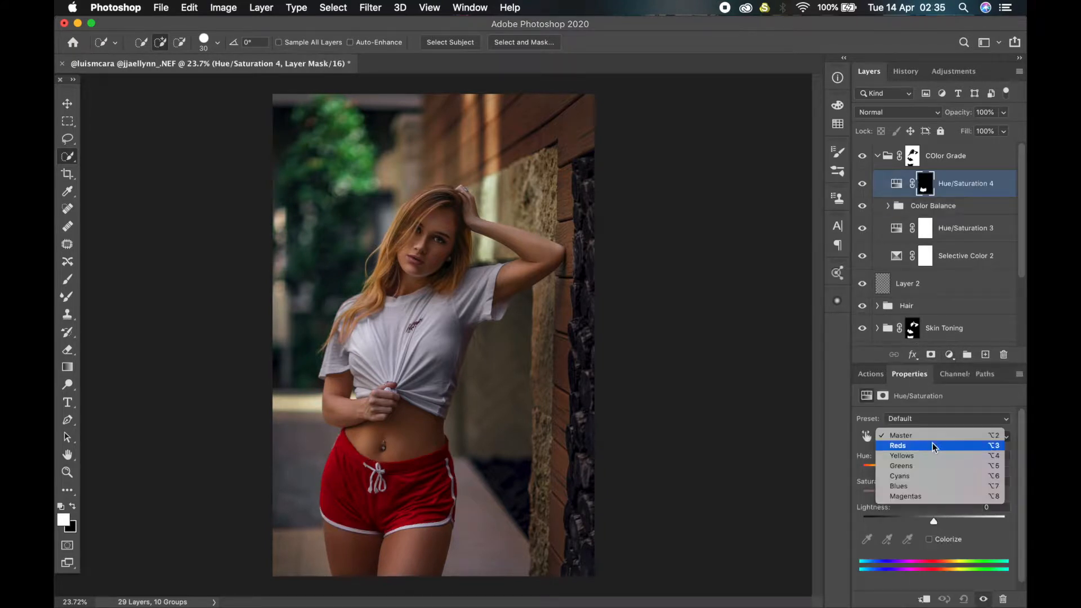
pyautogui.click(935, 446)
pyautogui.moveTo(935, 497); pyautogui.dragTo(953, 491)
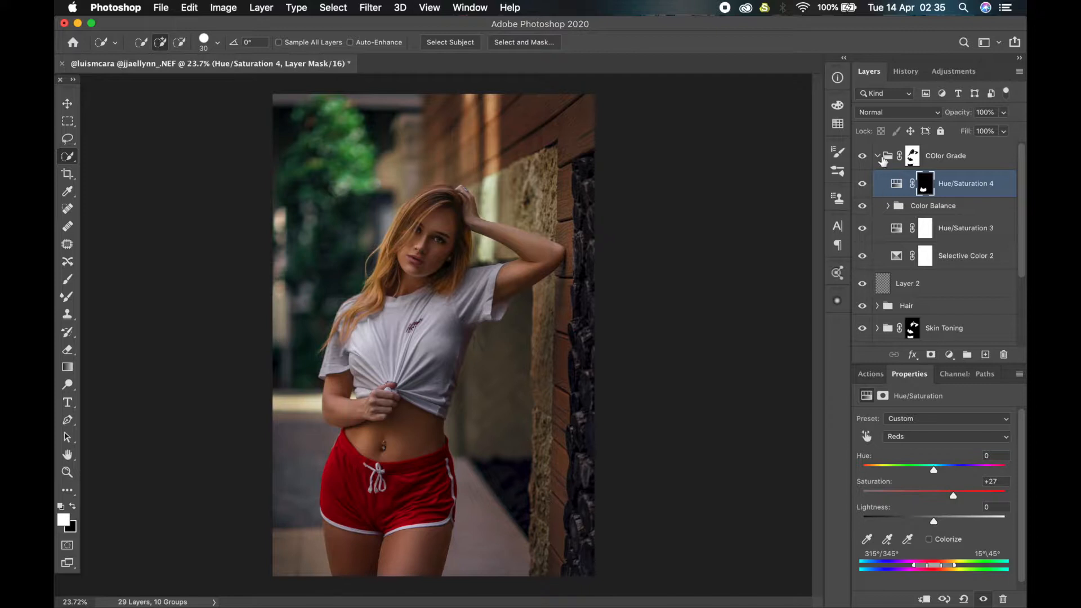
# Collapse the COlor Grade group and compare the photo with and without it.
pyautogui.click(879, 157)
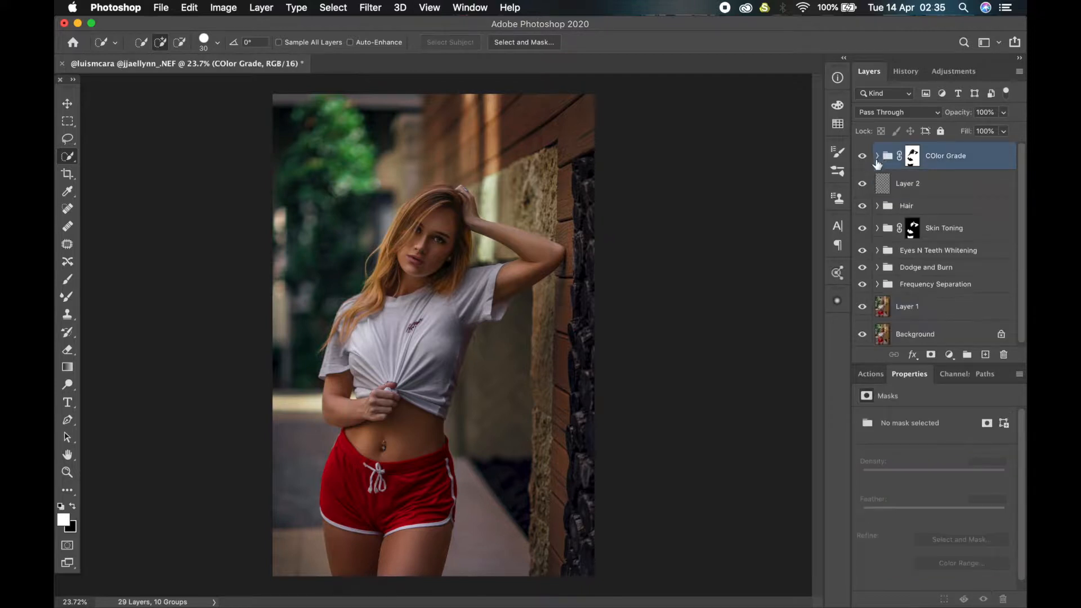
pyautogui.click(863, 157)
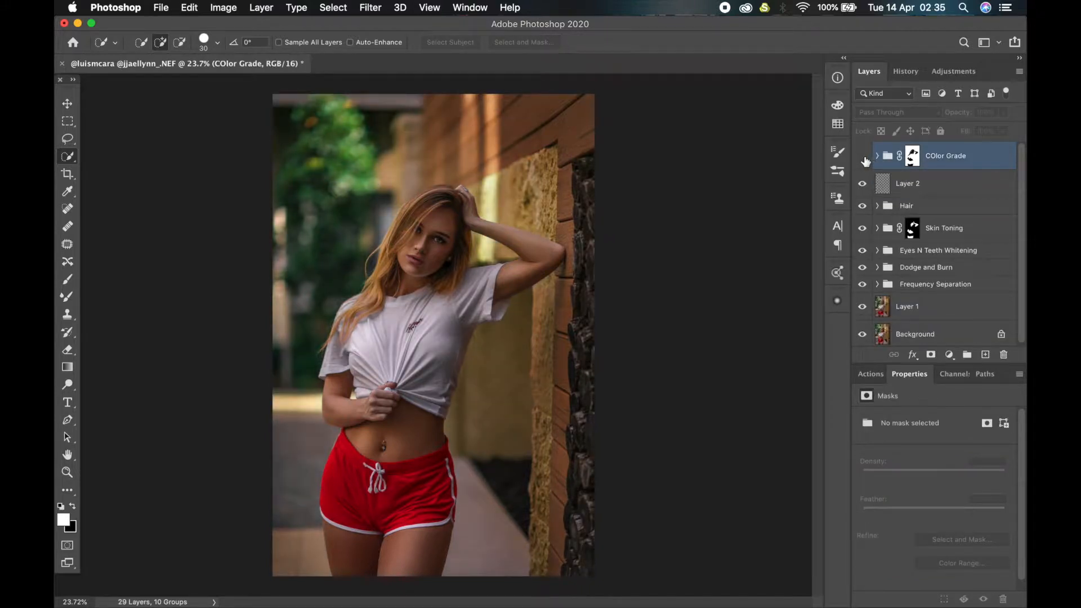
pyautogui.click(863, 157)
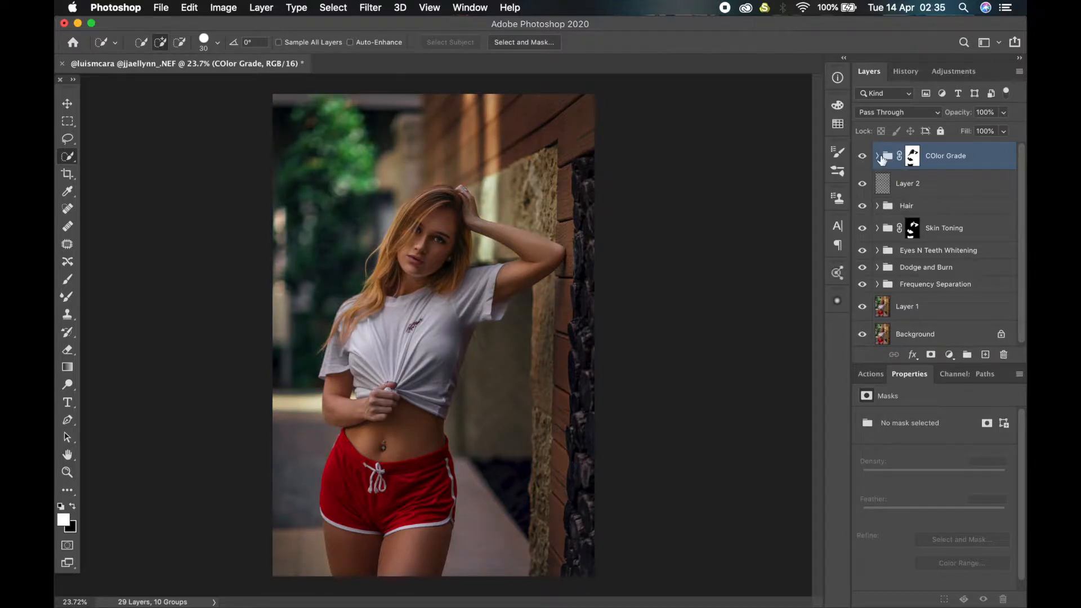
# Reopen the shorts' Hue/Saturation 4 adjustment in the COlor Grade group and lower its Reds lightness to about -6.
pyautogui.click(877, 156)
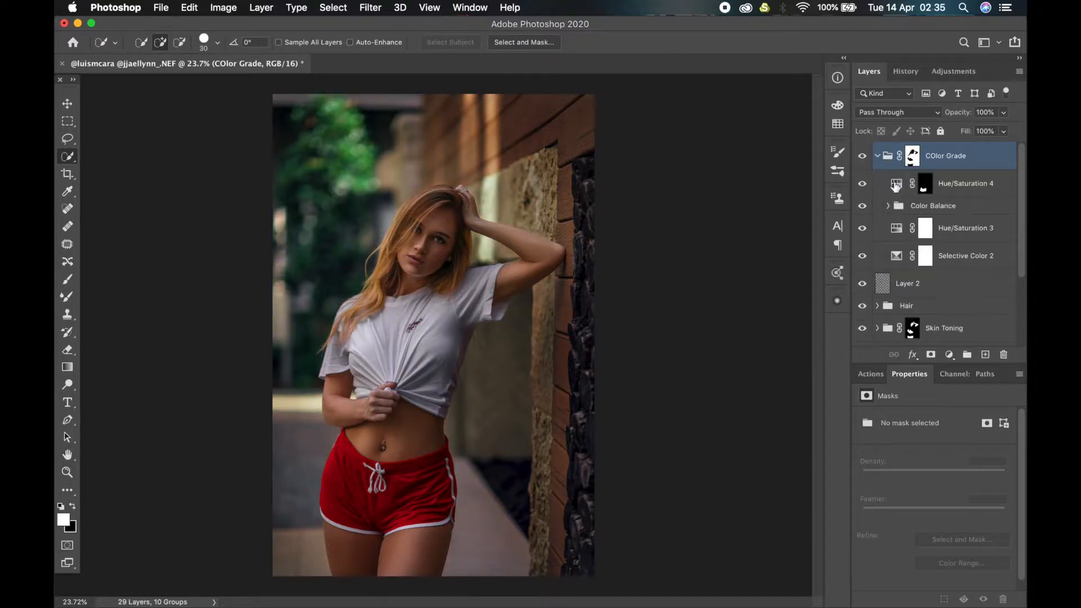
pyautogui.click(896, 186)
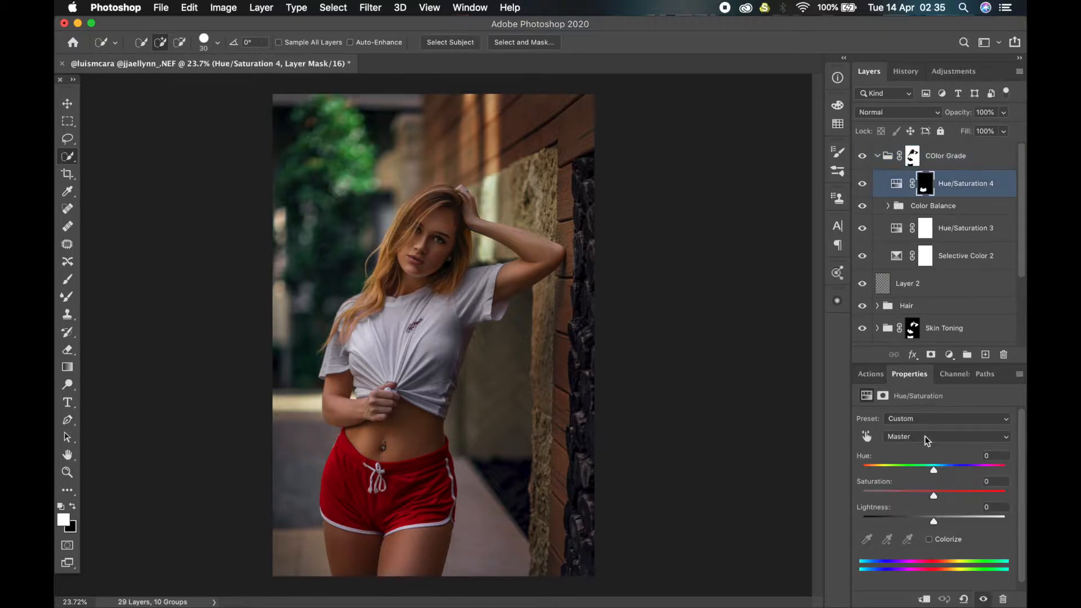
pyautogui.click(927, 441)
pyautogui.click(924, 448)
pyautogui.moveTo(934, 495); pyautogui.dragTo(930, 525)
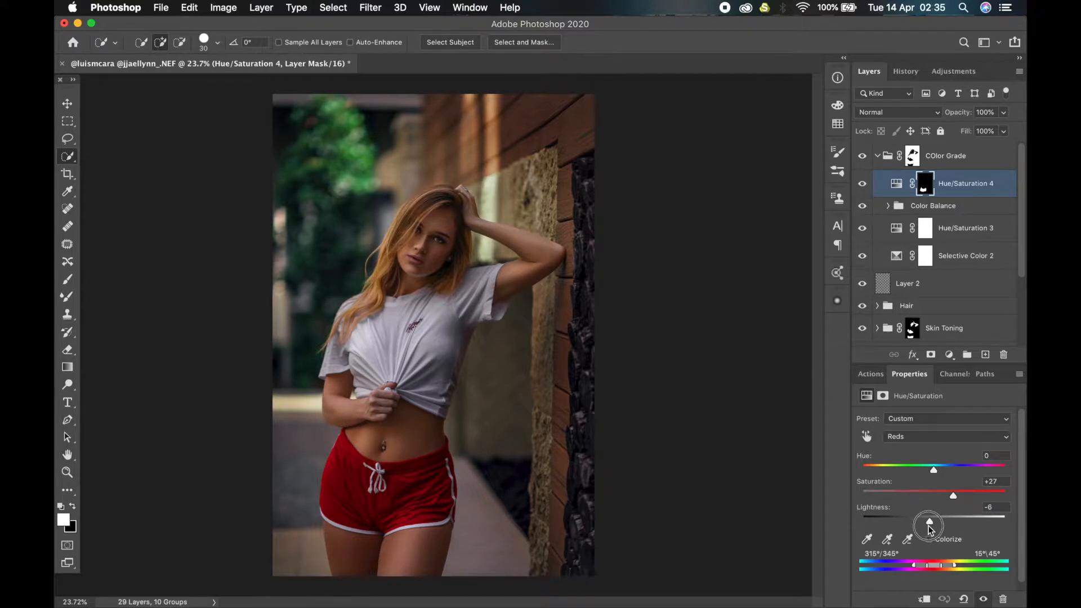
pyautogui.moveTo(929, 529); pyautogui.dragTo(930, 528)
pyautogui.click(877, 156)
# Stamp all visible layers above the COlor Grade group, and in its Camera Raw Filter set Highlights +18, Shadows +31 and Vibrance +5.
pyautogui.click(948, 163)
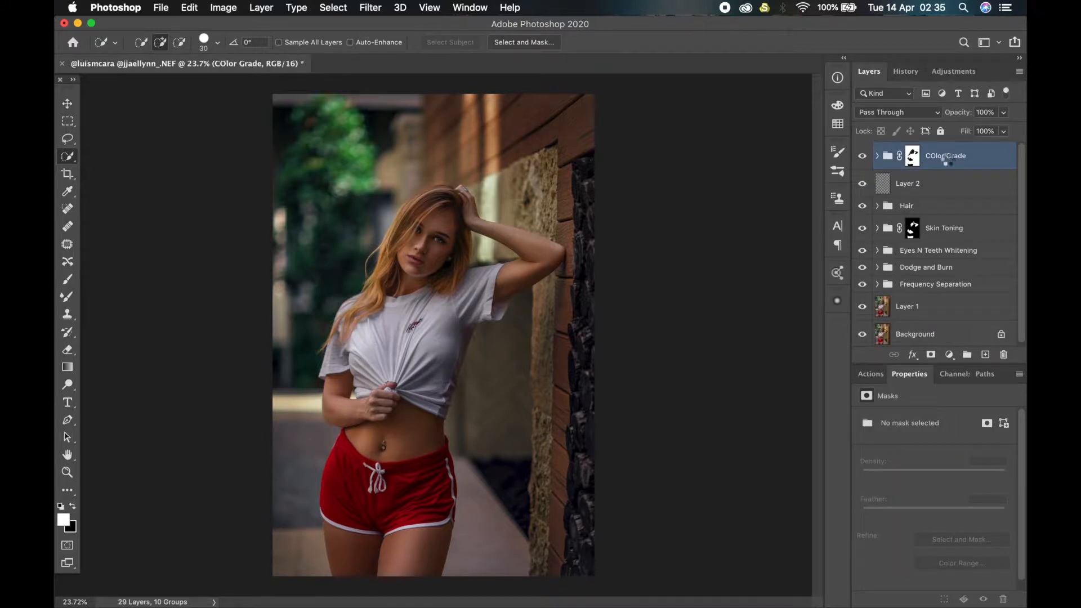
pyautogui.press('super+alt+shift+e')
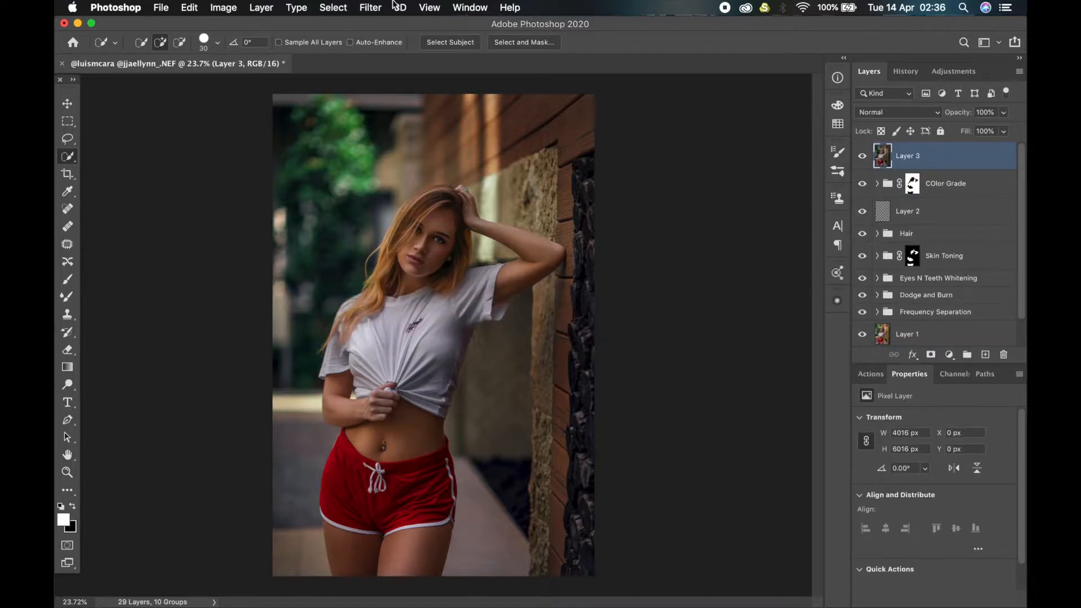
pyautogui.click(369, 8)
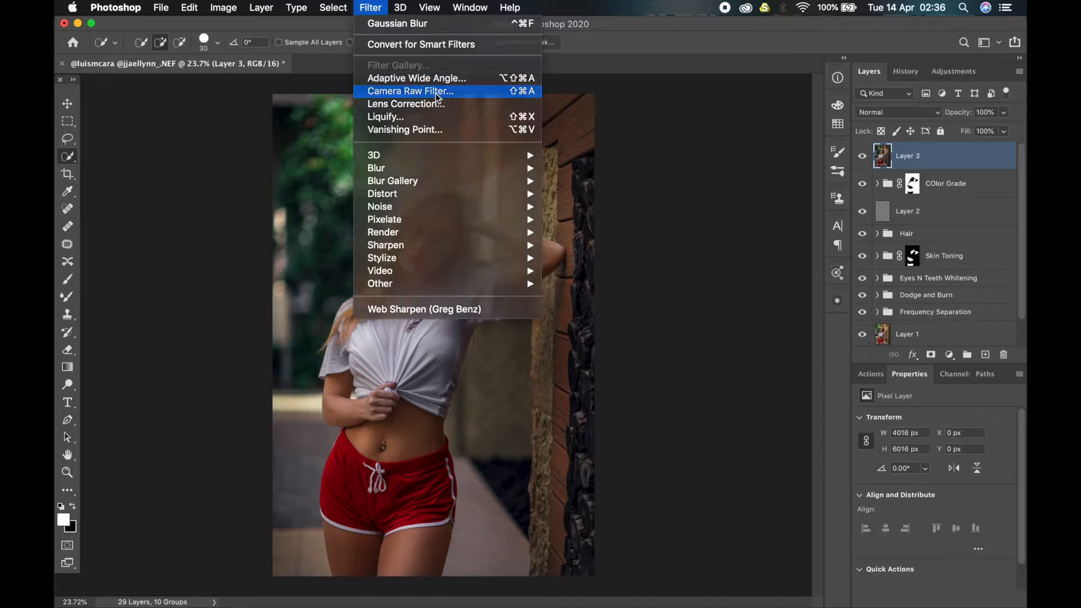
pyautogui.click(438, 93)
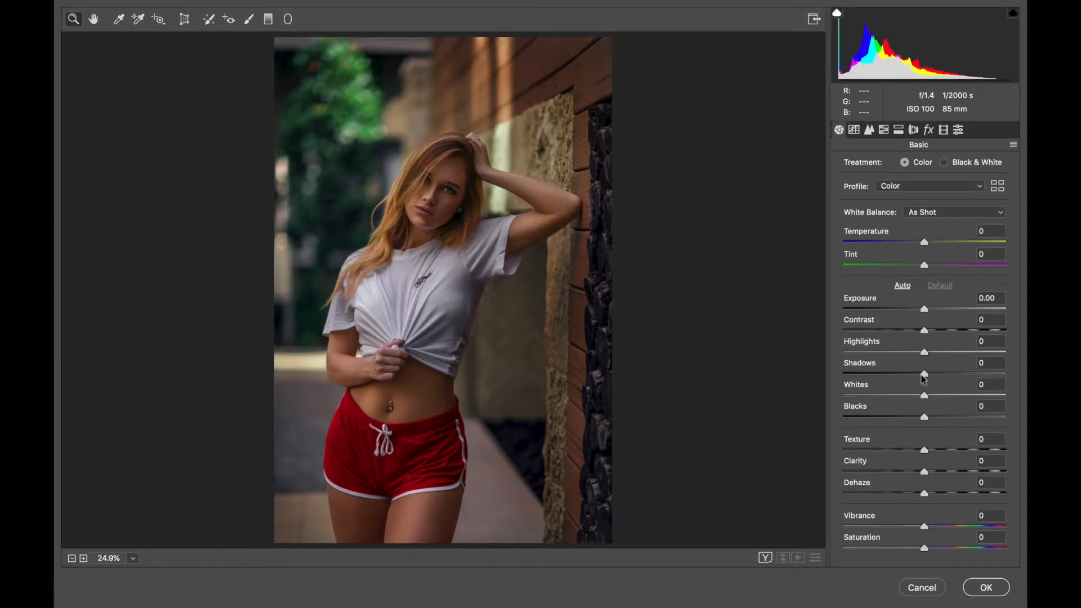
pyautogui.moveTo(923, 375); pyautogui.dragTo(942, 356)
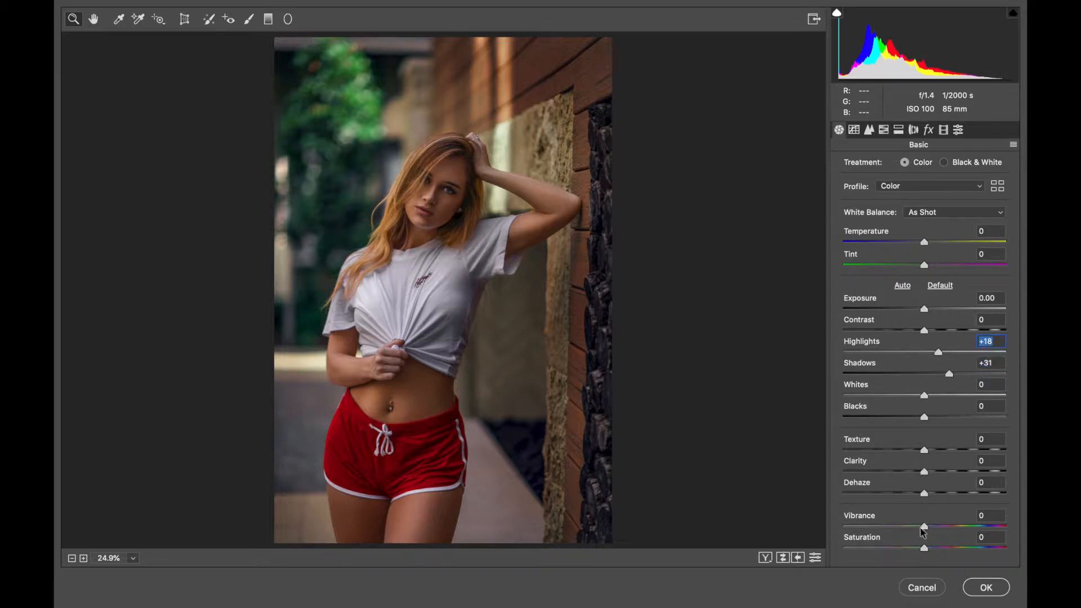
pyautogui.moveTo(926, 528)
pyautogui.mouseDown()
pyautogui.moveTo(909, 527)
pyautogui.moveTo(931, 529)
pyautogui.mouseUp()
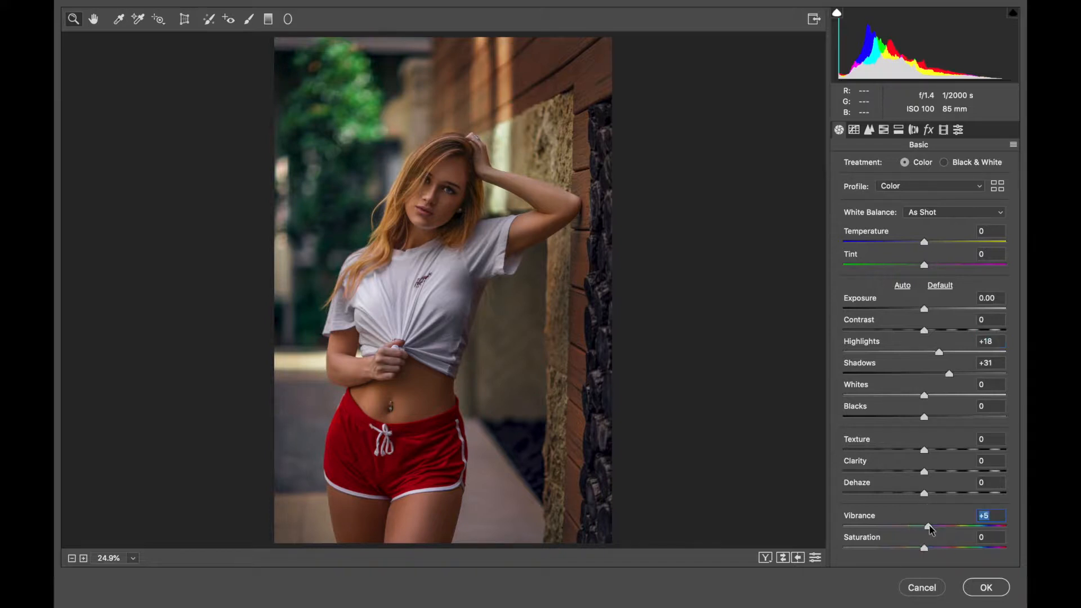
# Add a subtle dark post-crop vignette in the Camera Raw effects.
pyautogui.click(944, 130)
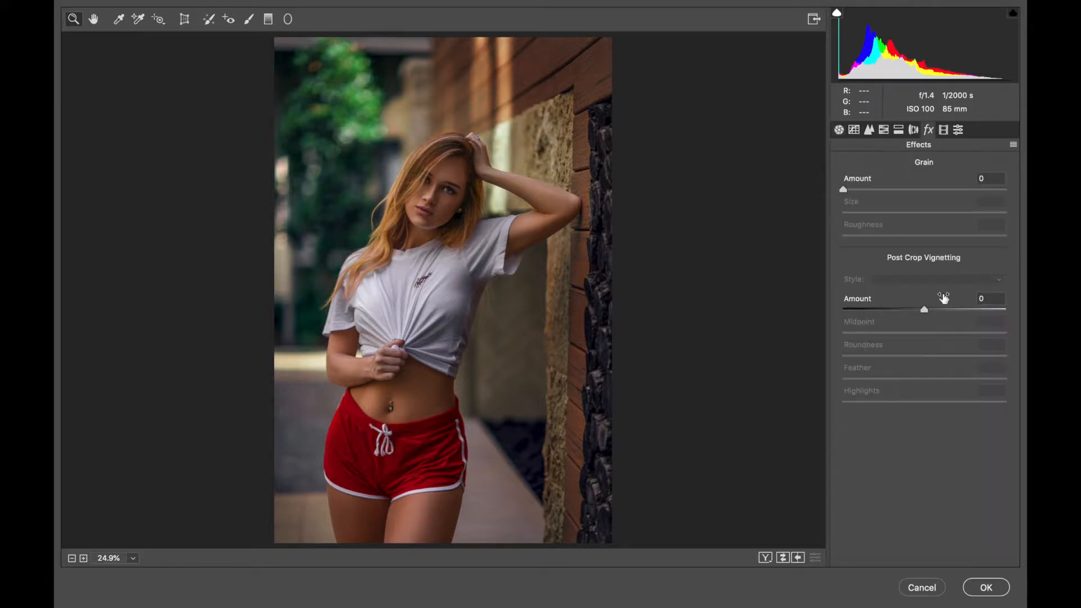
pyautogui.moveTo(924, 309); pyautogui.dragTo(949, 359)
pyautogui.moveTo(926, 379); pyautogui.dragTo(938, 353)
# Set the Camera Raw Exposure to +0.15 and Temperature to +2, and apply the filter to Layer 3.
pyautogui.click(839, 130)
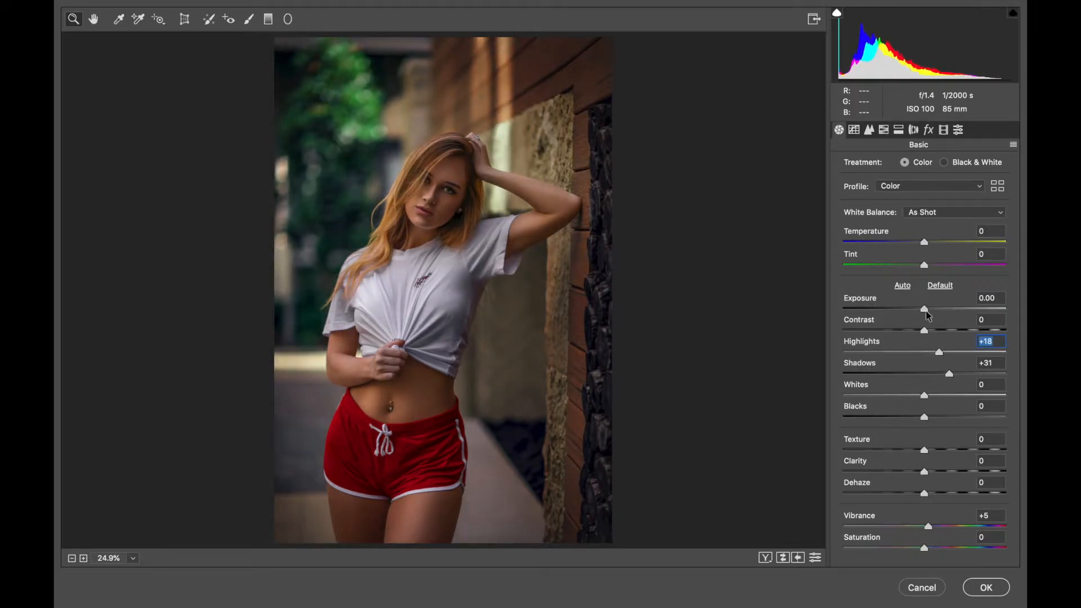
pyautogui.moveTo(929, 316); pyautogui.dragTo(934, 317)
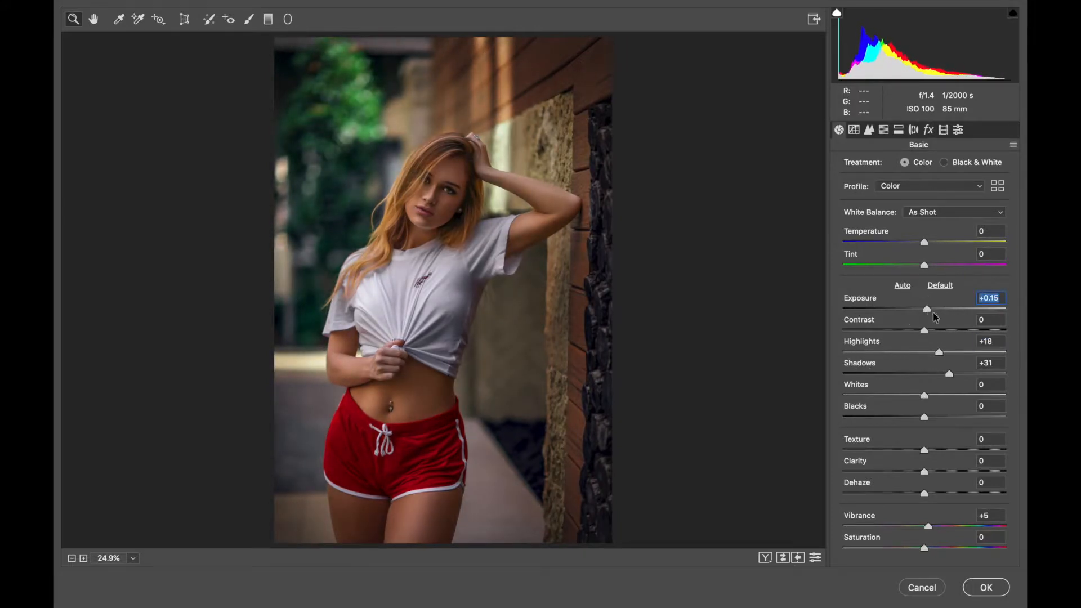
pyautogui.moveTo(924, 242); pyautogui.dragTo(926, 242)
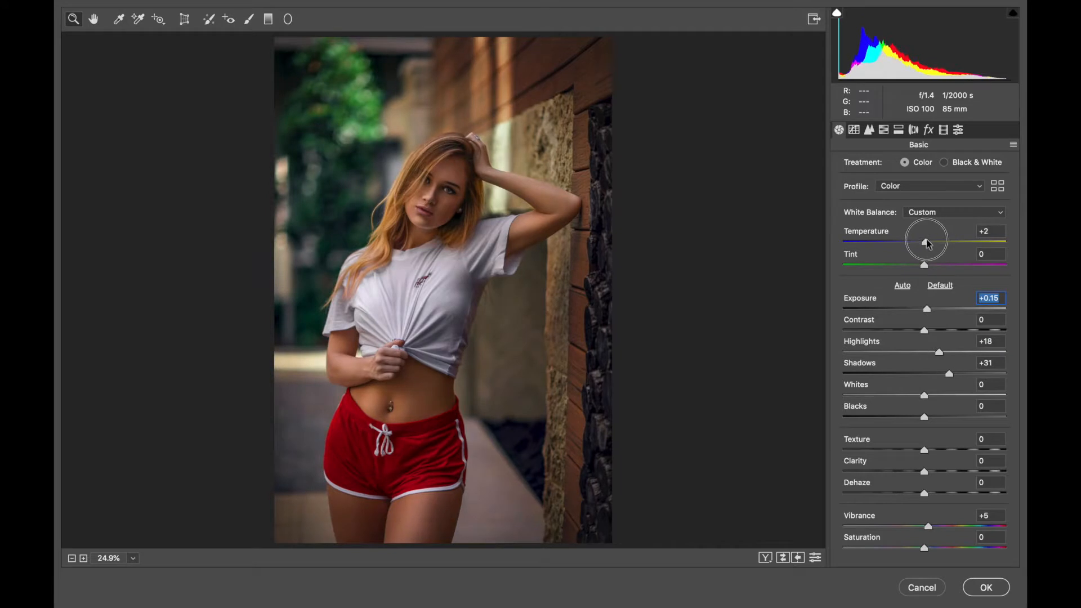
pyautogui.click(993, 589)
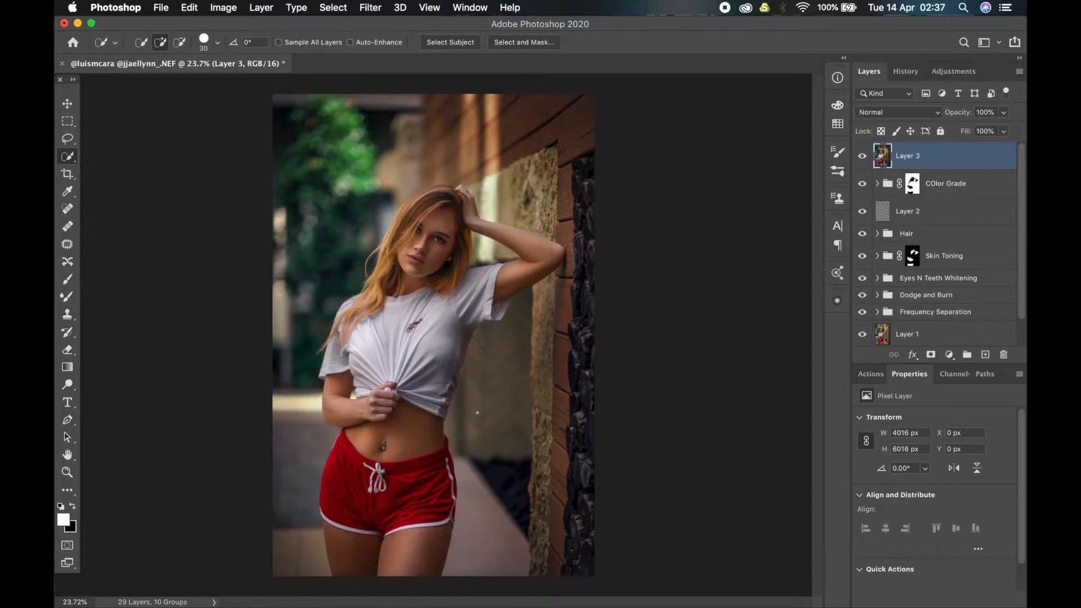
# Compare the photo with and without the Camera Raw edits on Layer 3.
pyautogui.scroll(1, 479, 411)
pyautogui.scroll(-1, 434, 335)
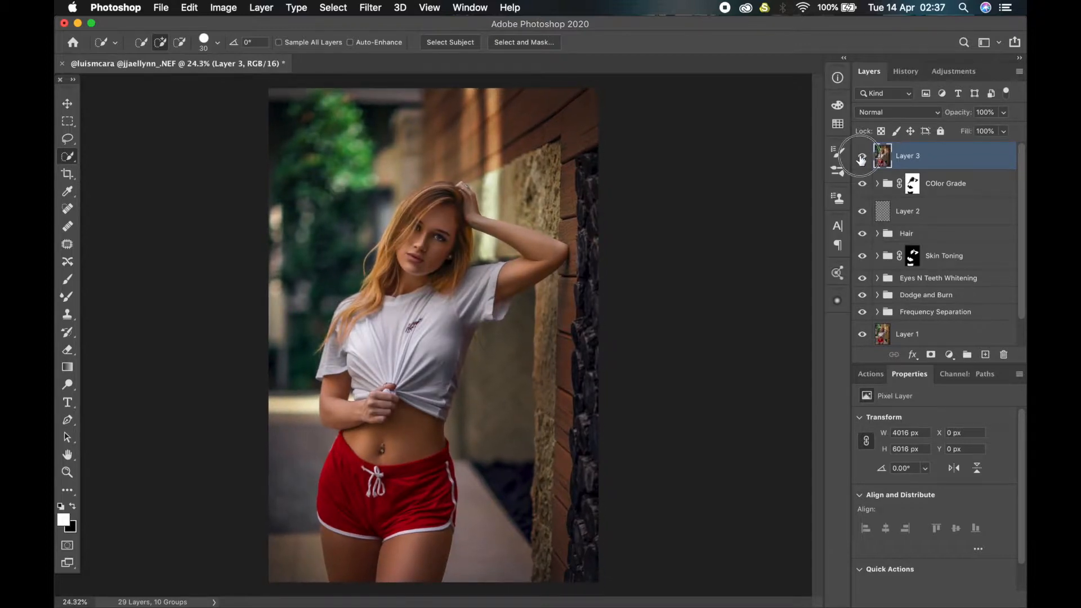
pyautogui.click(862, 156)
pyautogui.click(863, 156)
pyautogui.click(868, 158)
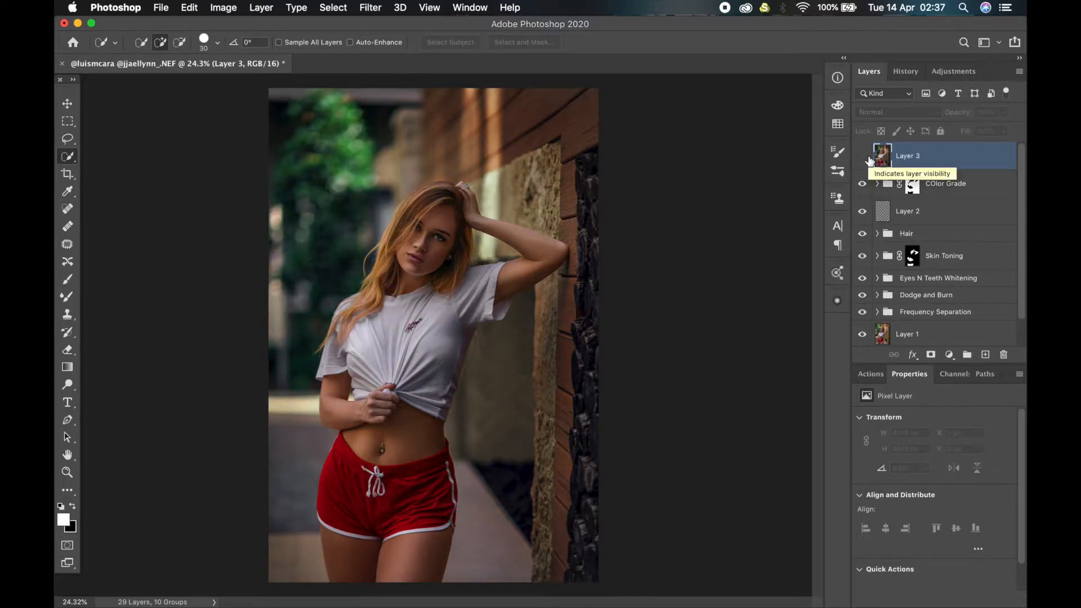
pyautogui.click(869, 159)
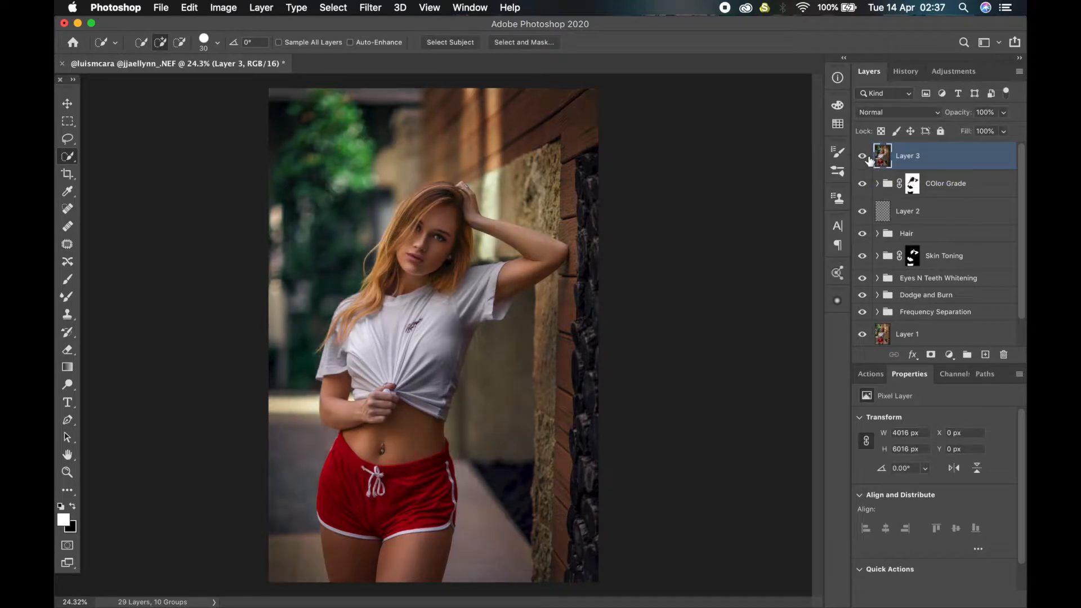
# On a new layer above Layer 3, draw a reversed black-to-transparent radial gradient from the model's face to the photo's bottom edge.
pyautogui.click(986, 355)
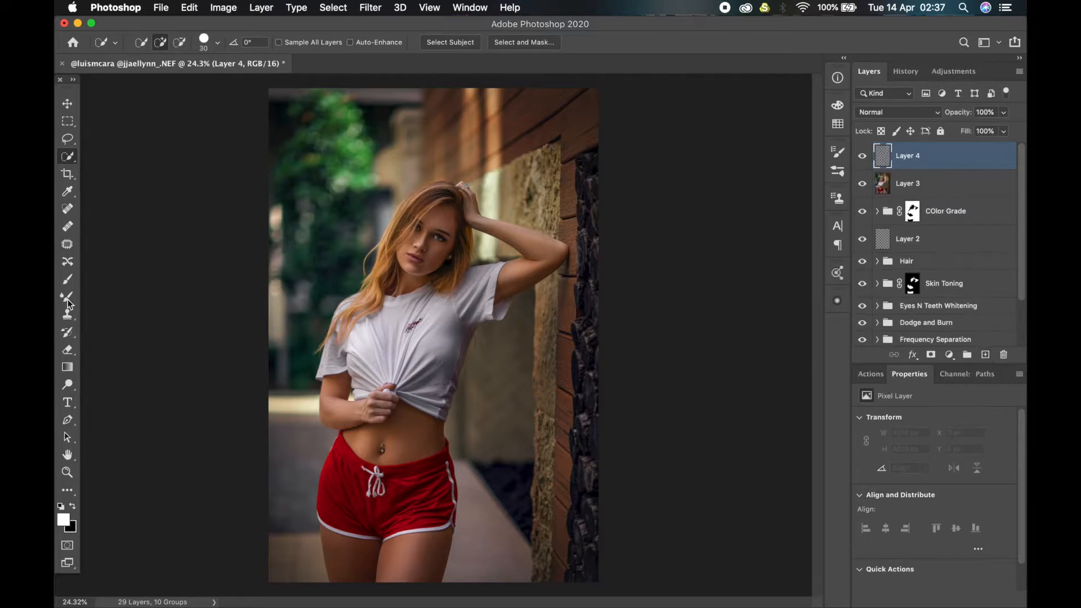
pyautogui.click(67, 279)
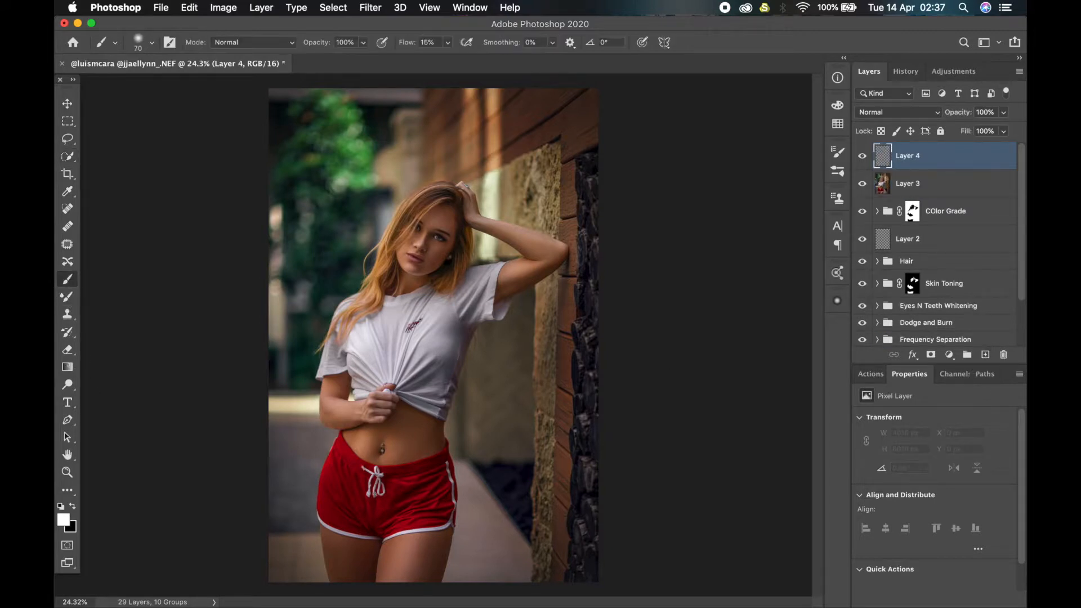
pyautogui.click(67, 368)
pyautogui.press('x')
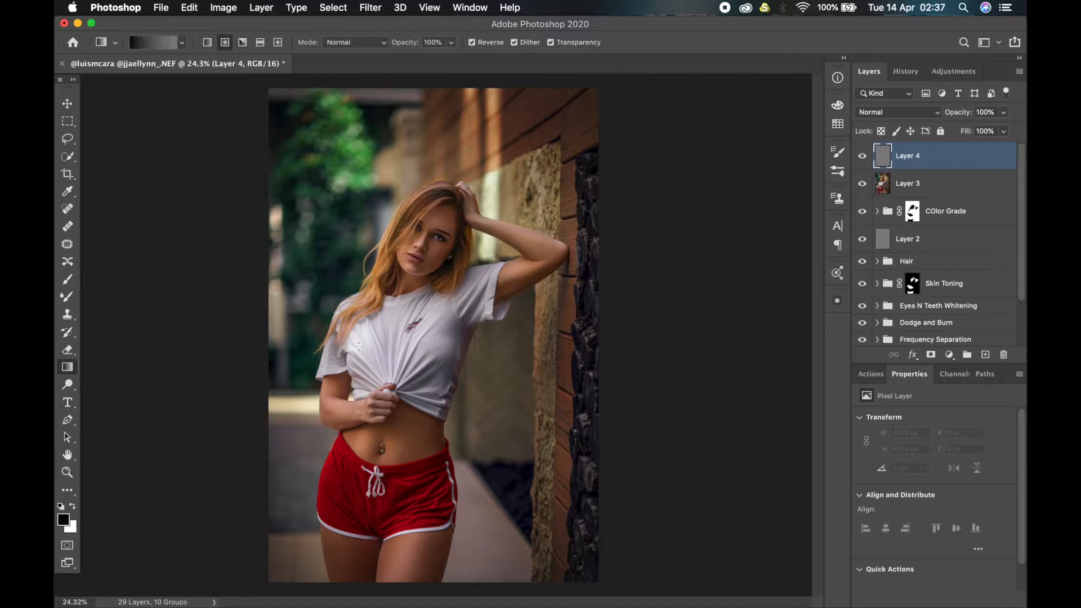
pyautogui.moveTo(420, 230); pyautogui.dragTo(387, 585)
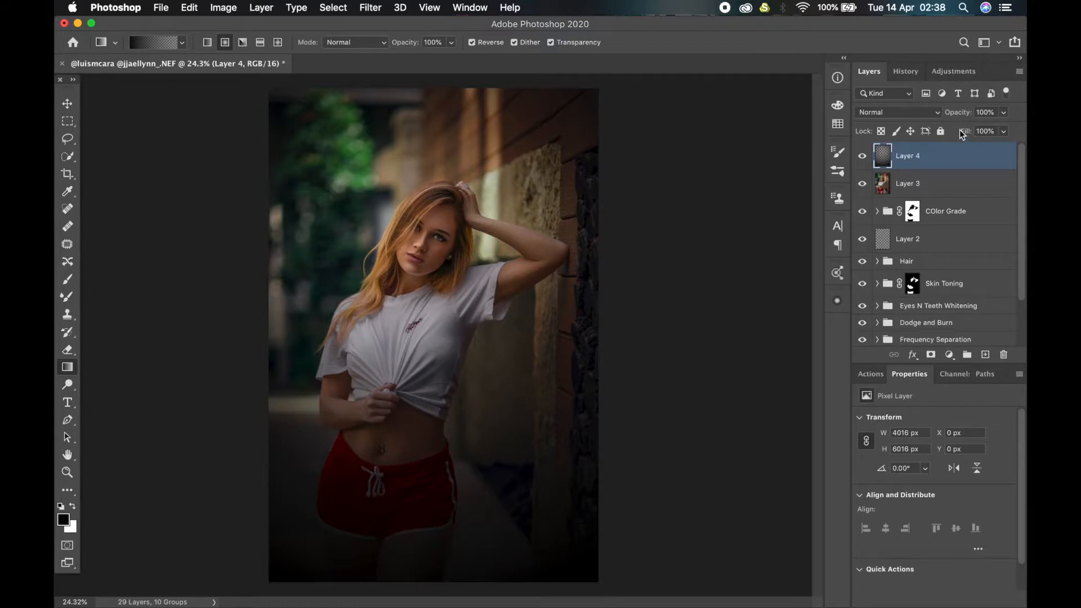
# Lower the opacity of the gradient vignette on Layer 4 to 34% and compare the photo with and without it.
pyautogui.click(966, 113)
pyautogui.moveTo(966, 115); pyautogui.dragTo(921, 125)
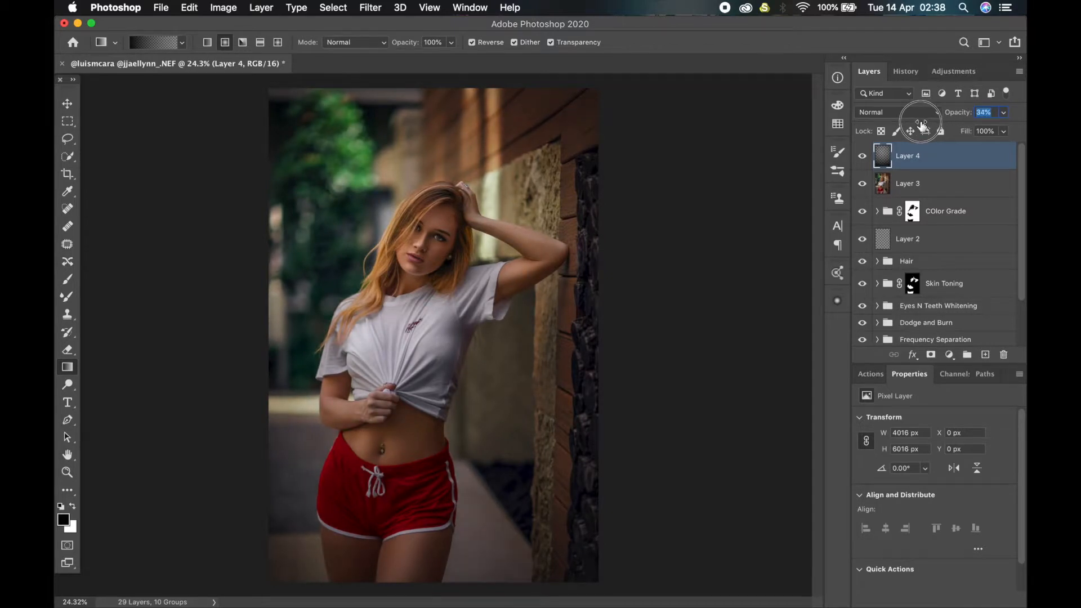
pyautogui.click(862, 156)
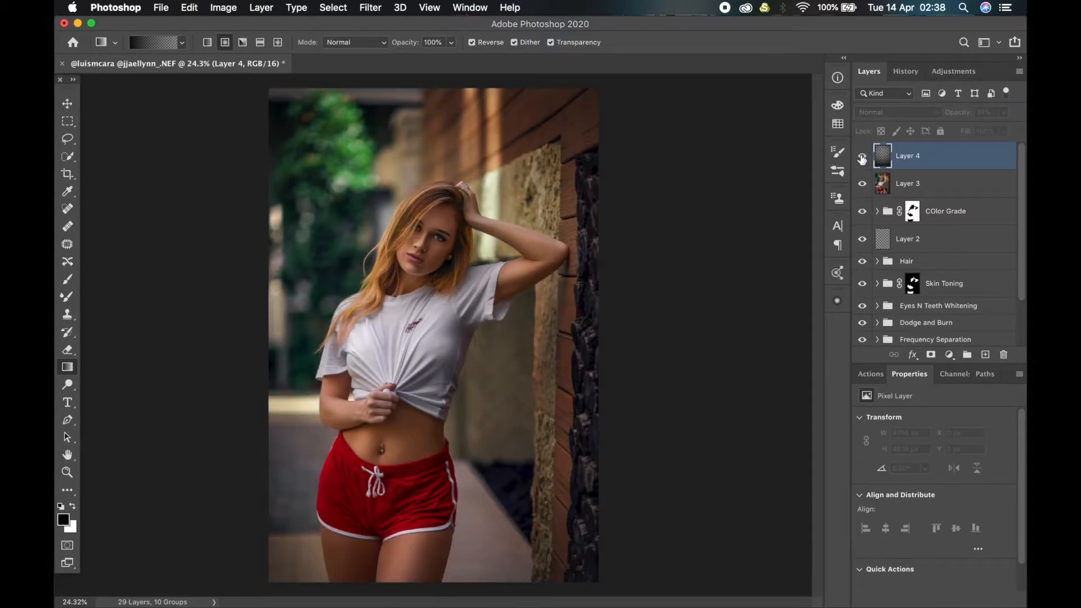
pyautogui.click(862, 157)
# Add a Levels adjustment above Layer 4 with the white input at 228 and the black input at 2.
pyautogui.click(950, 355)
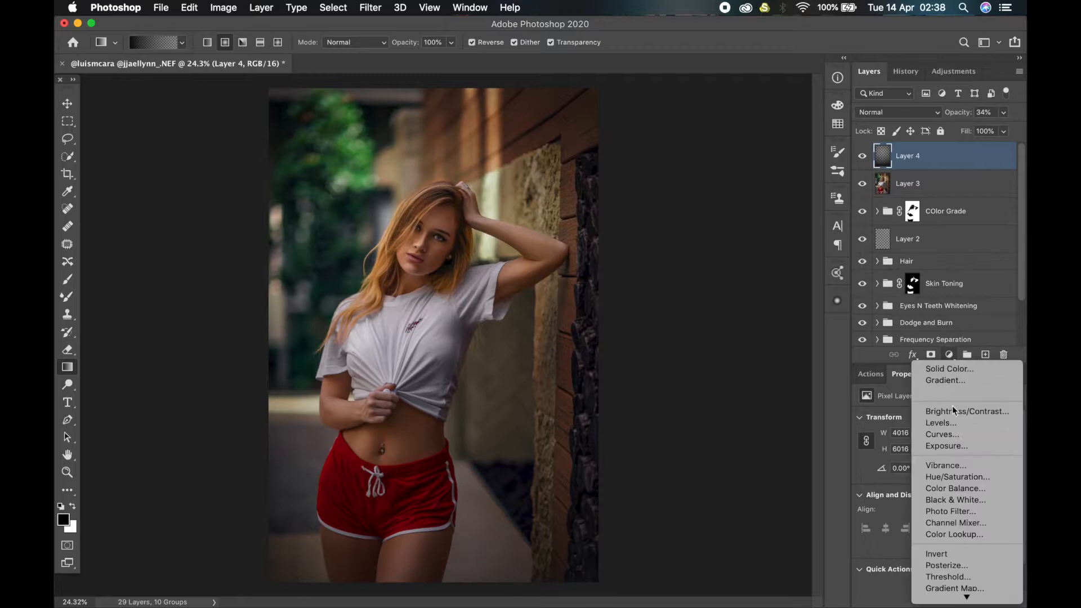
pyautogui.click(941, 423)
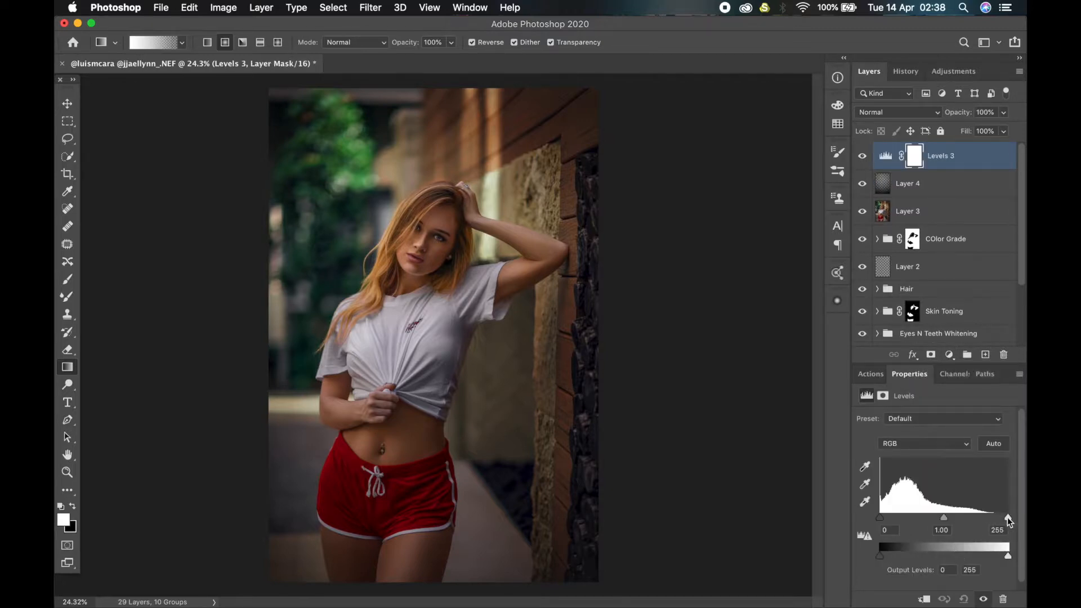
pyautogui.moveTo(1008, 517); pyautogui.dragTo(995, 519)
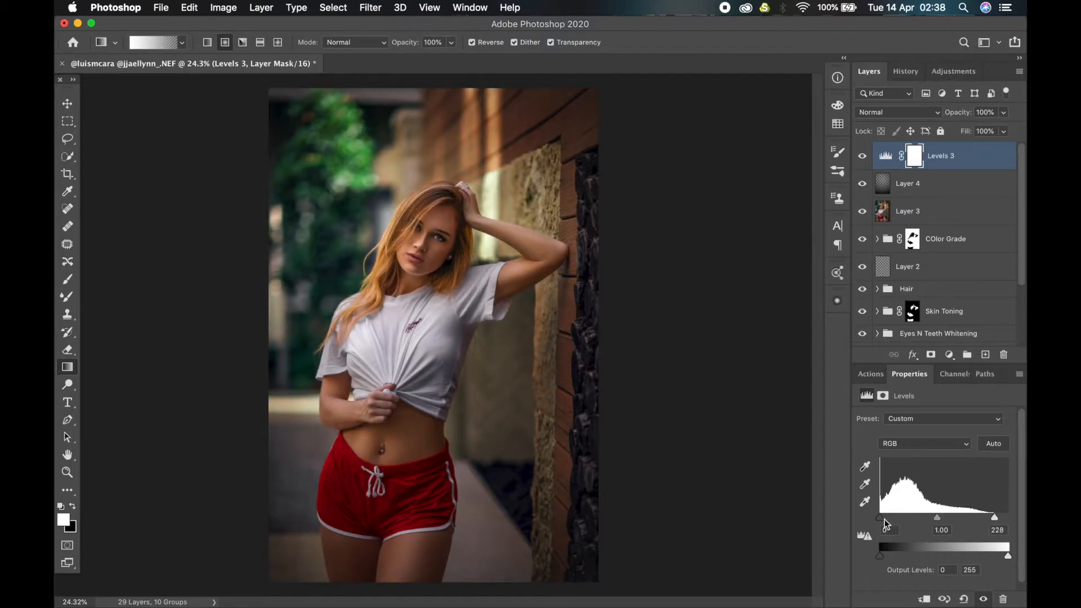
pyautogui.click(882, 529)
pyautogui.write('2')
pyautogui.click(880, 162)
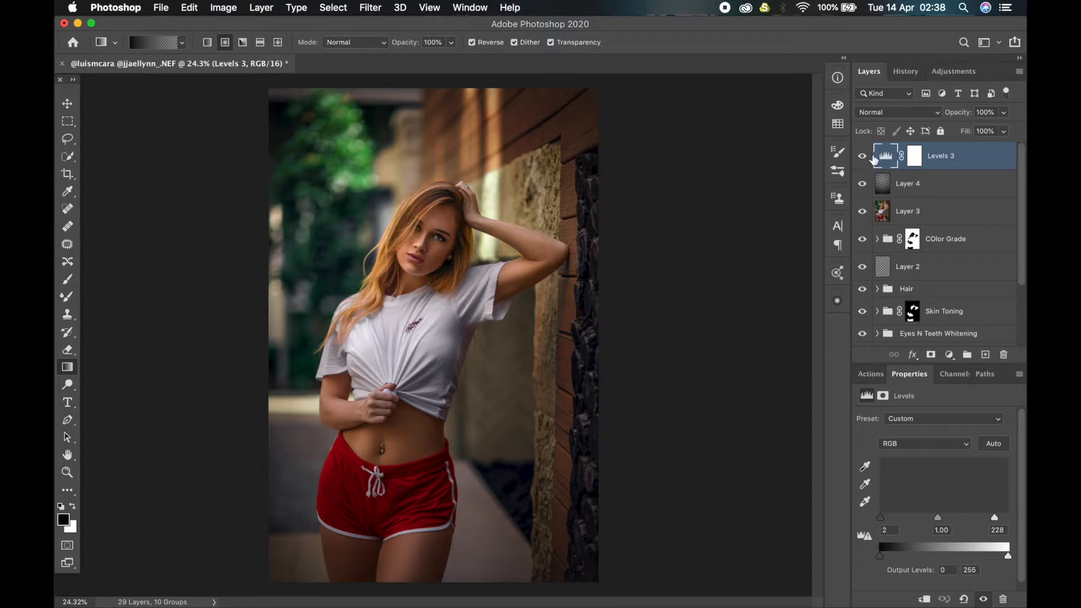
# Compare the photo with and without the Layer 4 vignette and the Levels 3 adjustment, and view the whole image.
pyautogui.click(863, 184)
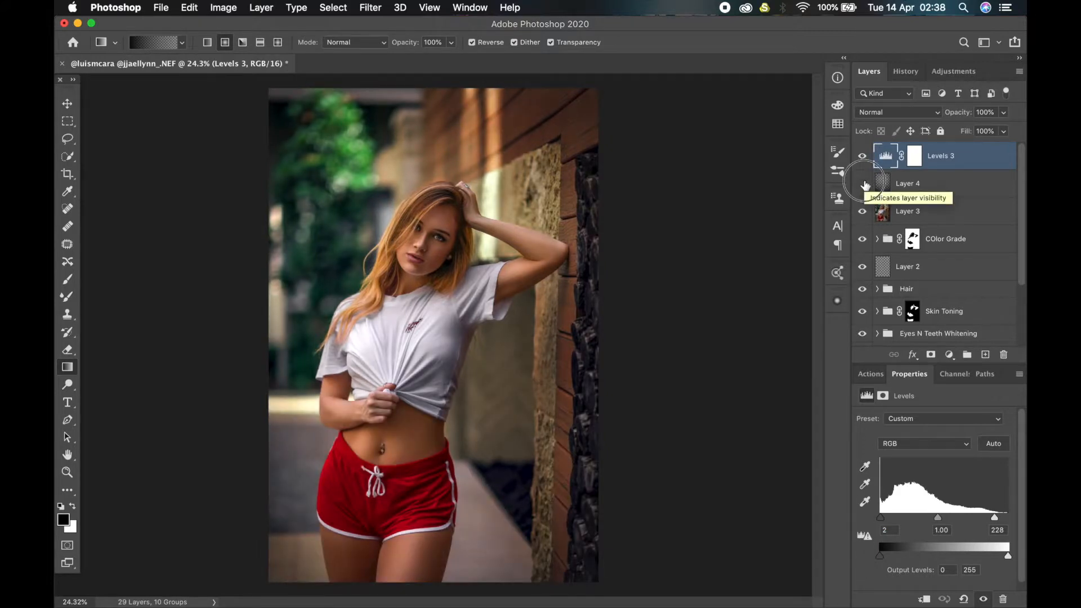
pyautogui.click(863, 184)
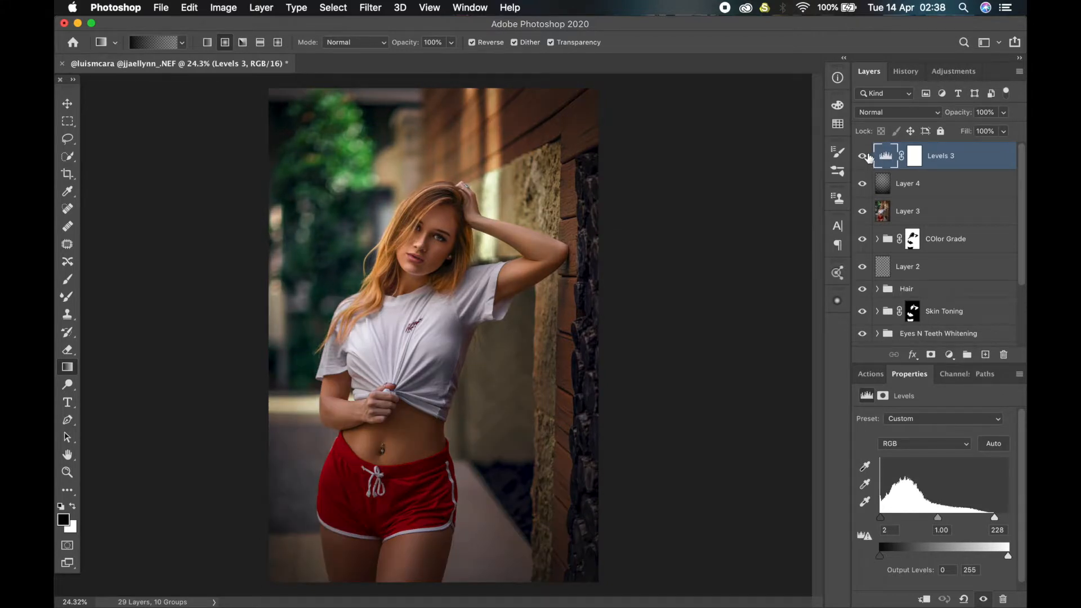
pyautogui.click(863, 158)
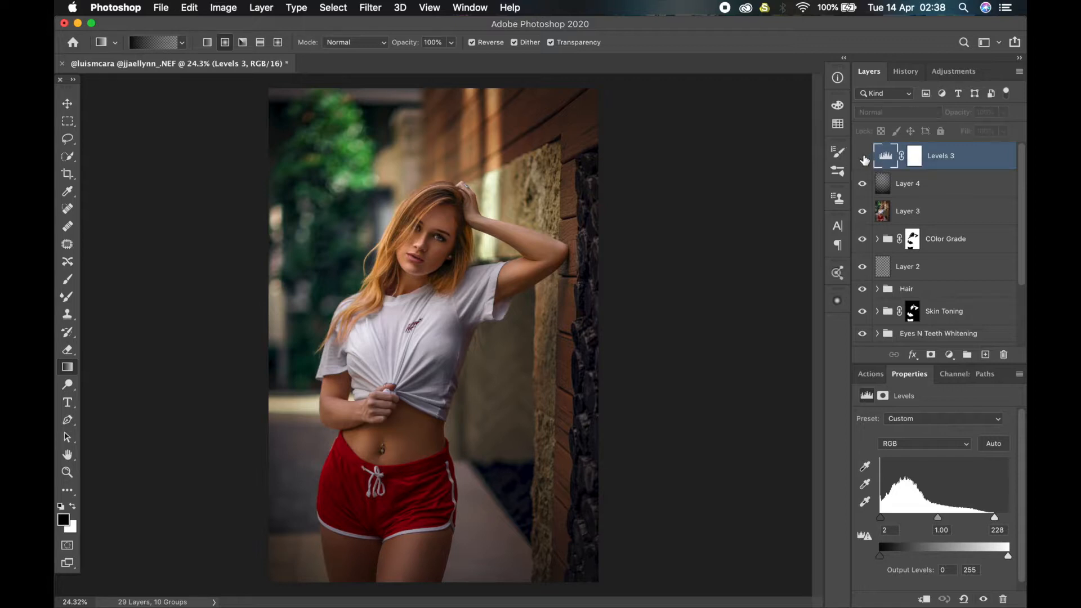
pyautogui.click(863, 158)
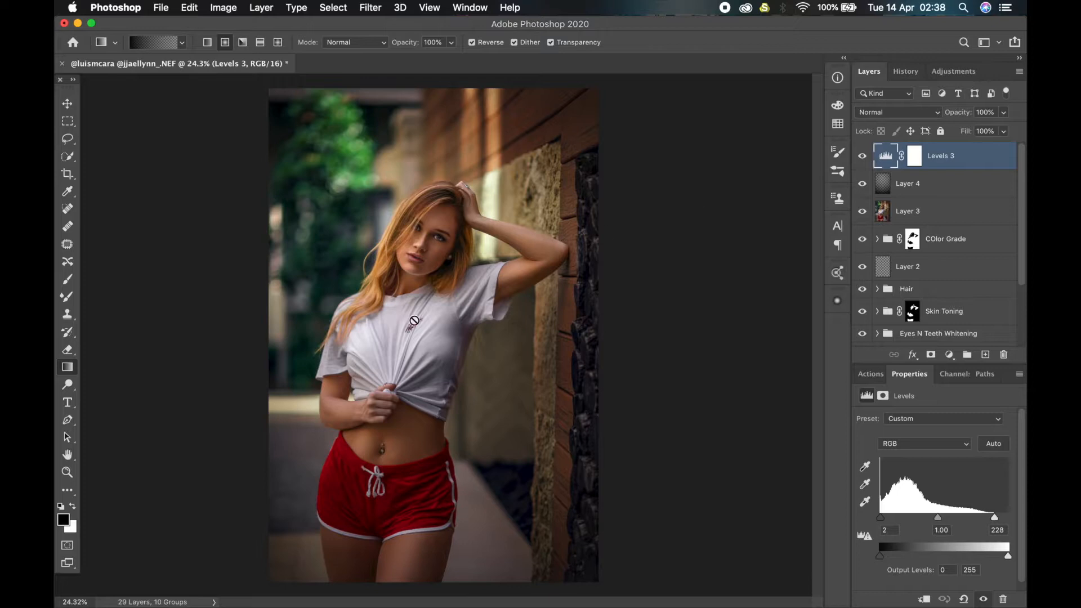
pyautogui.scroll(-1, 416, 318)
pyautogui.scroll(-3, 416, 319)
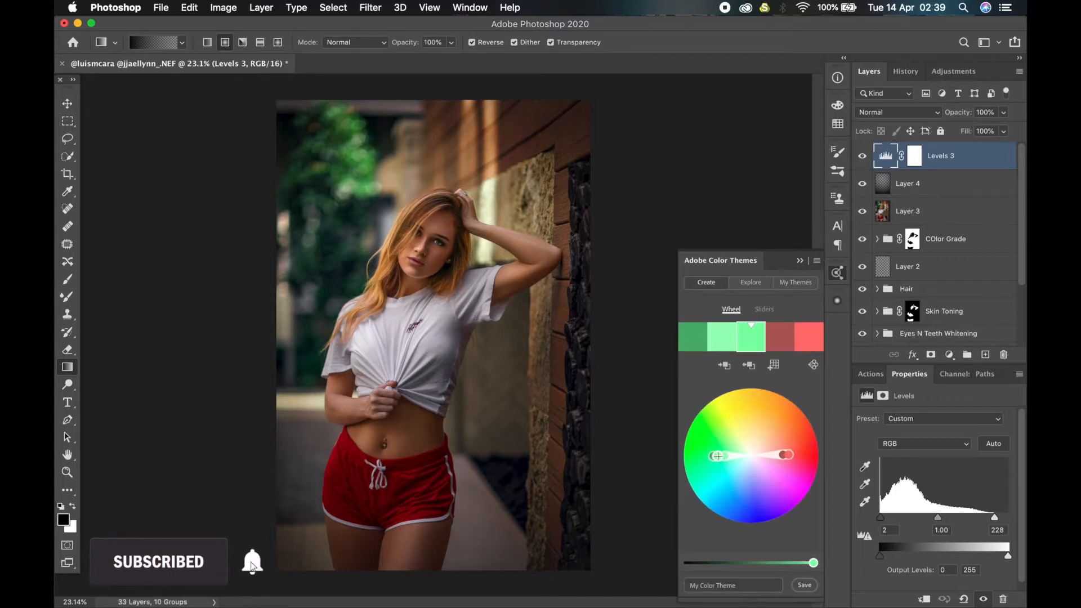
# Move the first green and last red swatches outward on the Adobe Color Themes wheel for stronger saturation, and close the wheel.
pyautogui.moveTo(716, 456); pyautogui.dragTo(684, 458)
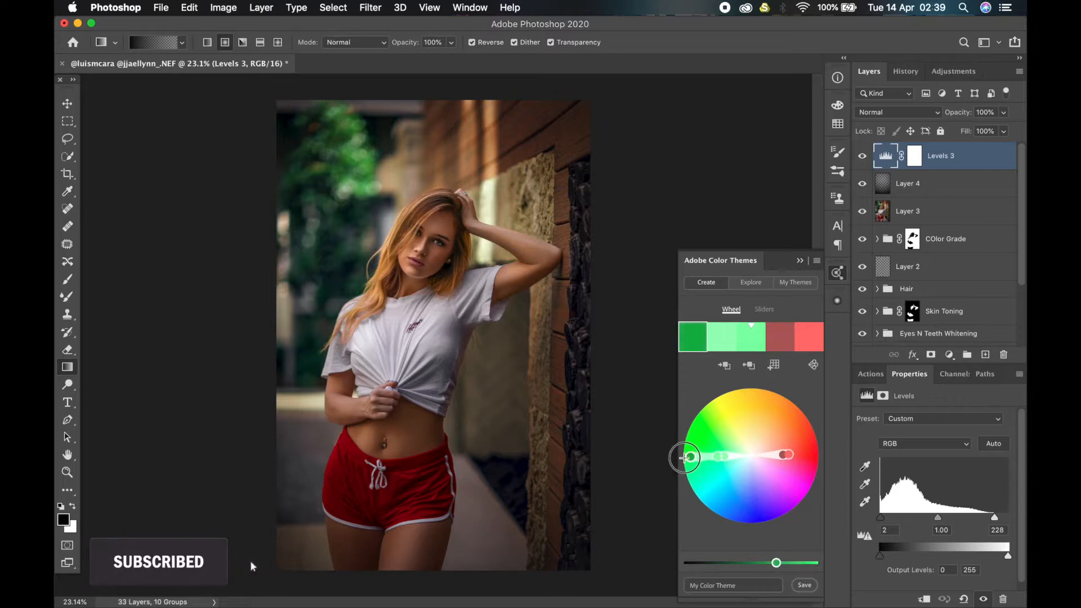
pyautogui.moveTo(787, 454)
pyautogui.mouseDown()
pyautogui.moveTo(815, 454)
pyautogui.moveTo(806, 456)
pyautogui.mouseUp()
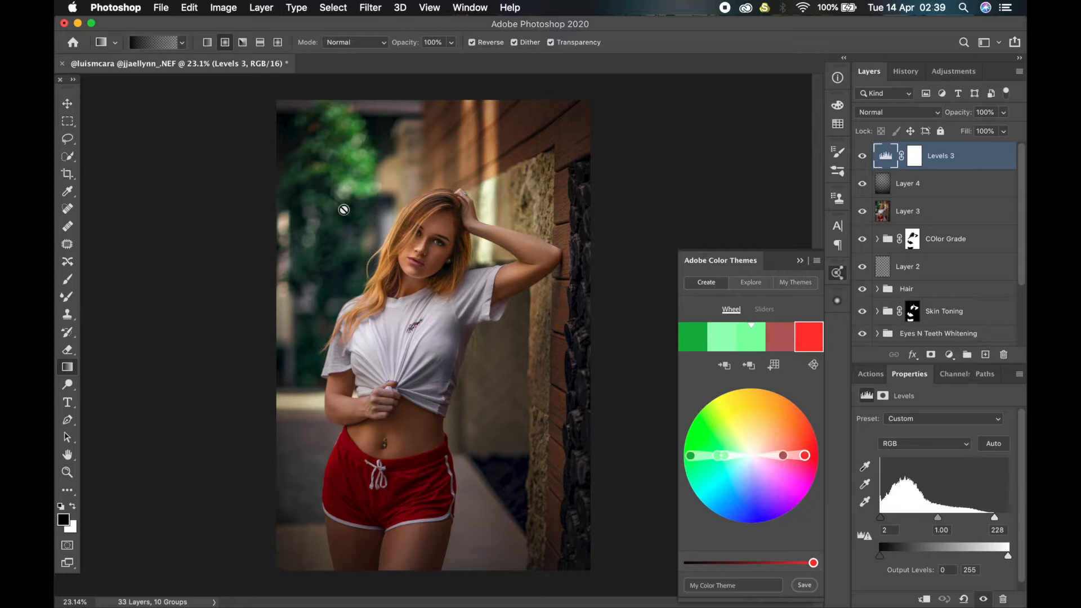
pyautogui.click(800, 263)
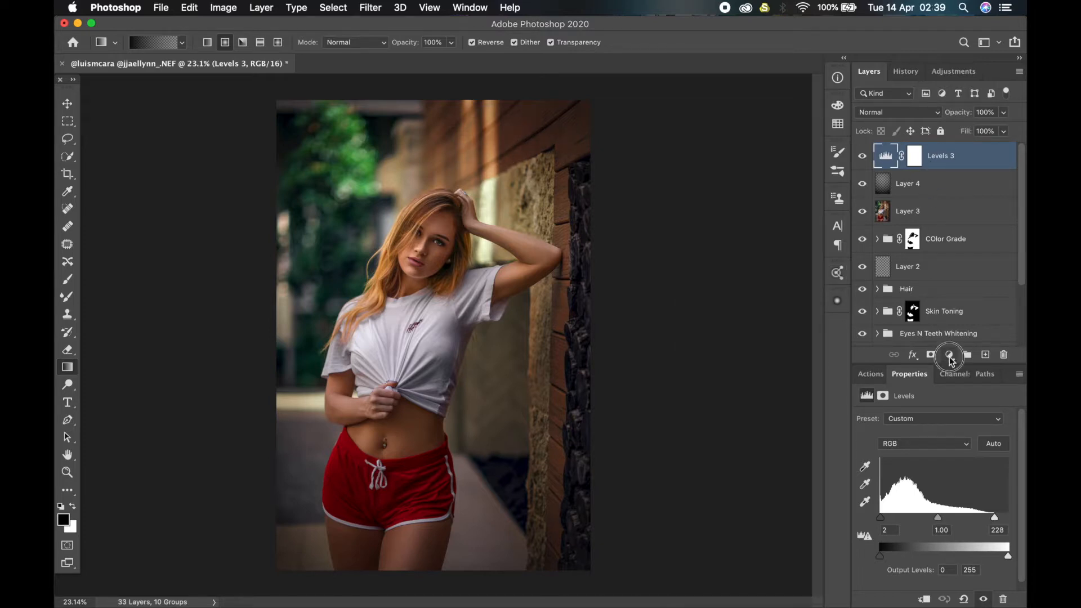
# Add a Hue/Saturation adjustment above Levels 3, sample the brown wooden wall, and set the Reds saturation to -32.
pyautogui.click(948, 354)
pyautogui.click(942, 473)
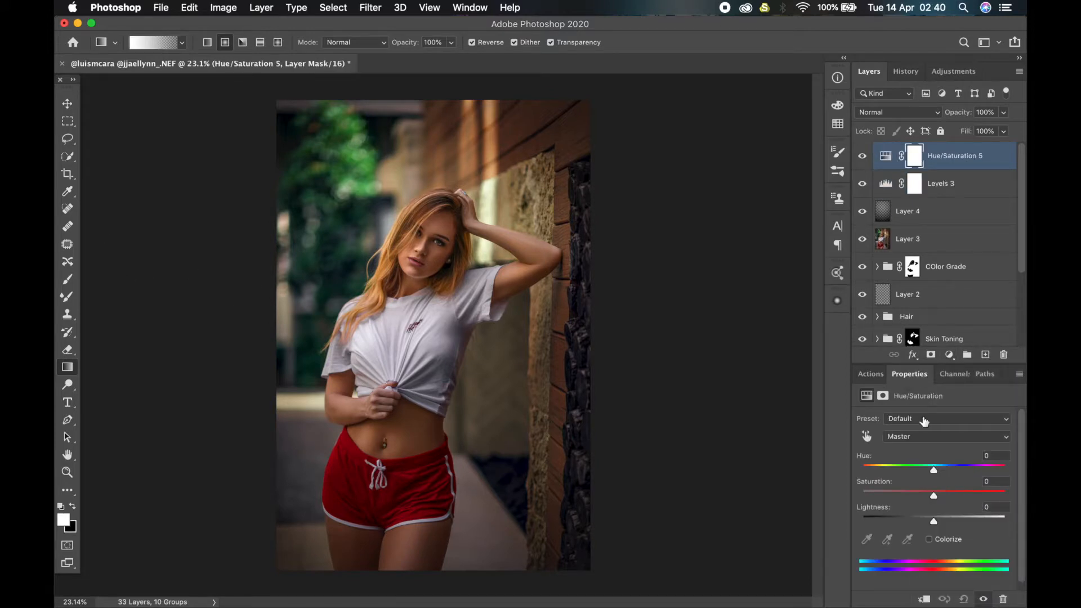
pyautogui.click(867, 436)
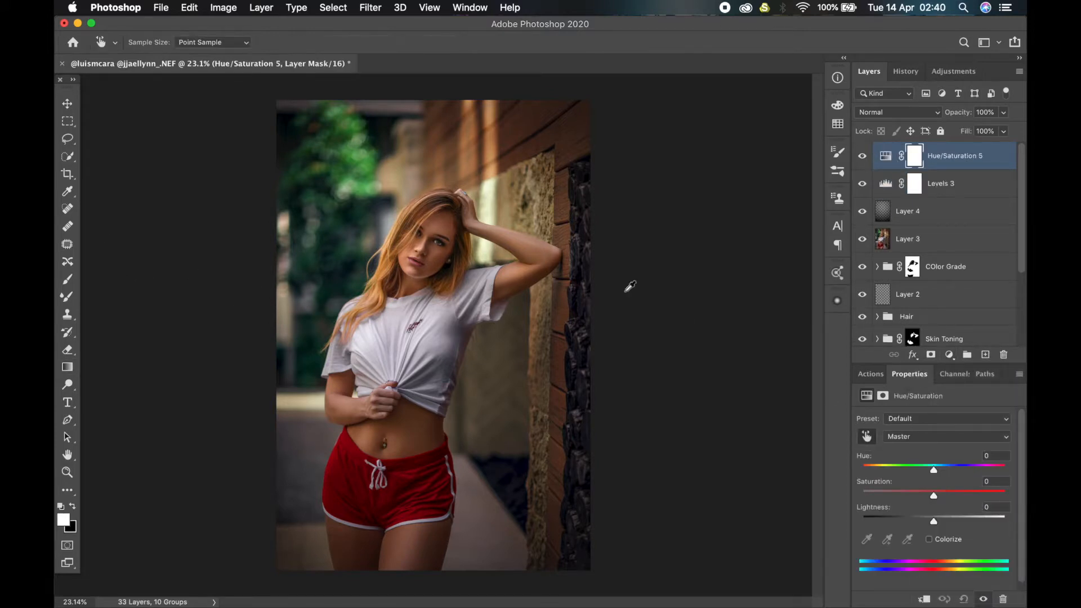
pyautogui.click(528, 121)
pyautogui.moveTo(933, 493); pyautogui.dragTo(912, 500)
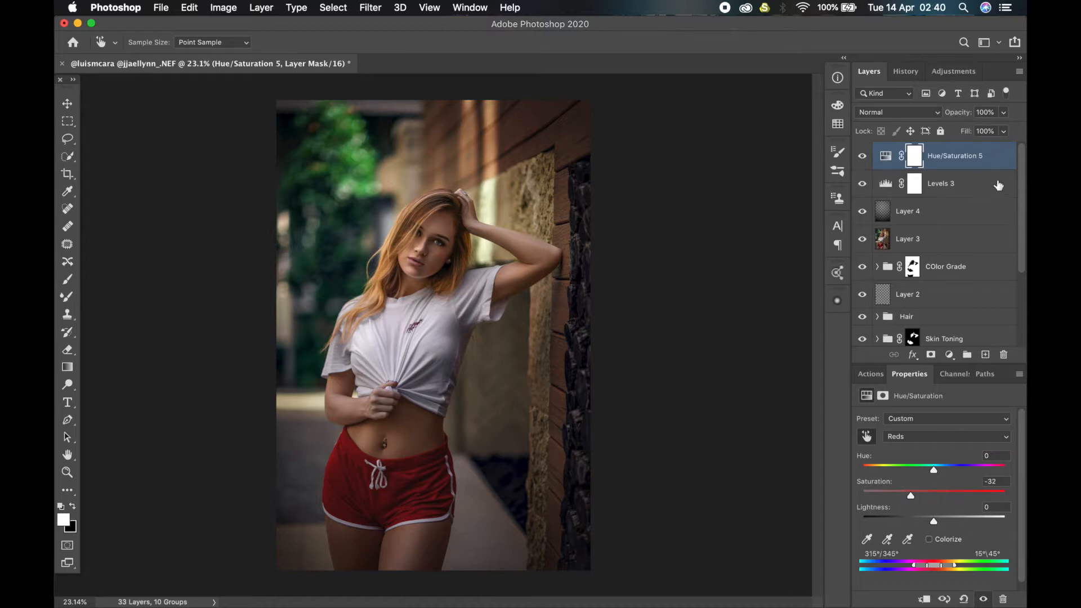
# Invert the Hue/Saturation 5 mask, reveal the effect over the wooden wall with a 700 px white brush at 100% flow, and compare.
pyautogui.click(912, 156)
pyautogui.press('g')
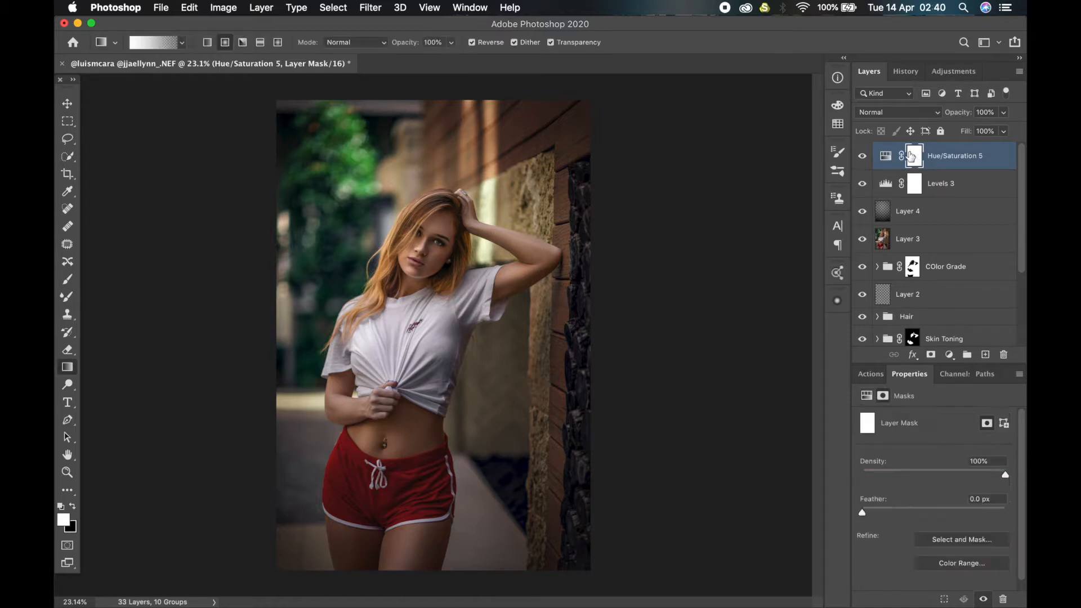
pyautogui.press('super+i')
pyautogui.press('b')
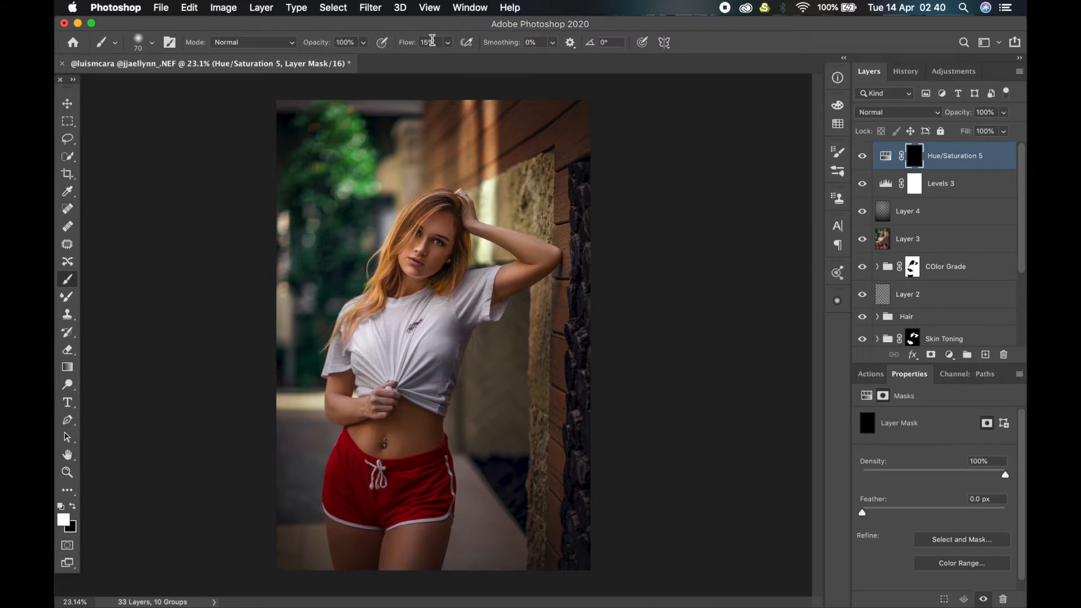
pyautogui.moveTo(405, 42); pyautogui.dragTo(541, 42)
pyautogui.press(']')
pyautogui.press(']')
pyautogui.press(']')
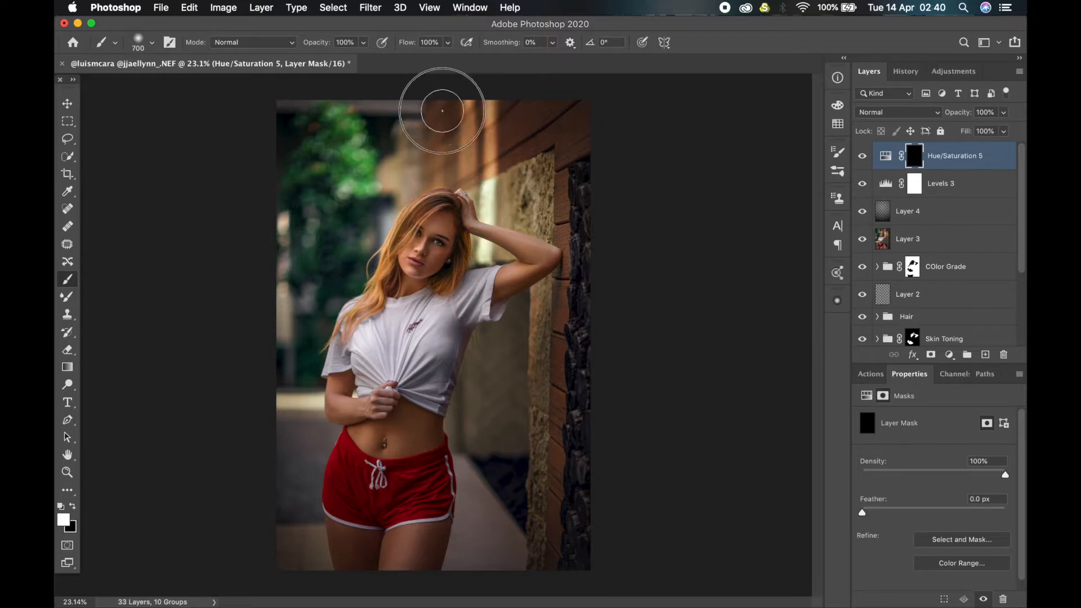
pyautogui.moveTo(460, 157)
pyautogui.mouseDown()
pyautogui.moveTo(534, 131)
pyautogui.moveTo(458, 122)
pyautogui.moveTo(540, 139)
pyautogui.moveTo(560, 161)
pyautogui.moveTo(577, 208)
pyautogui.mouseUp()
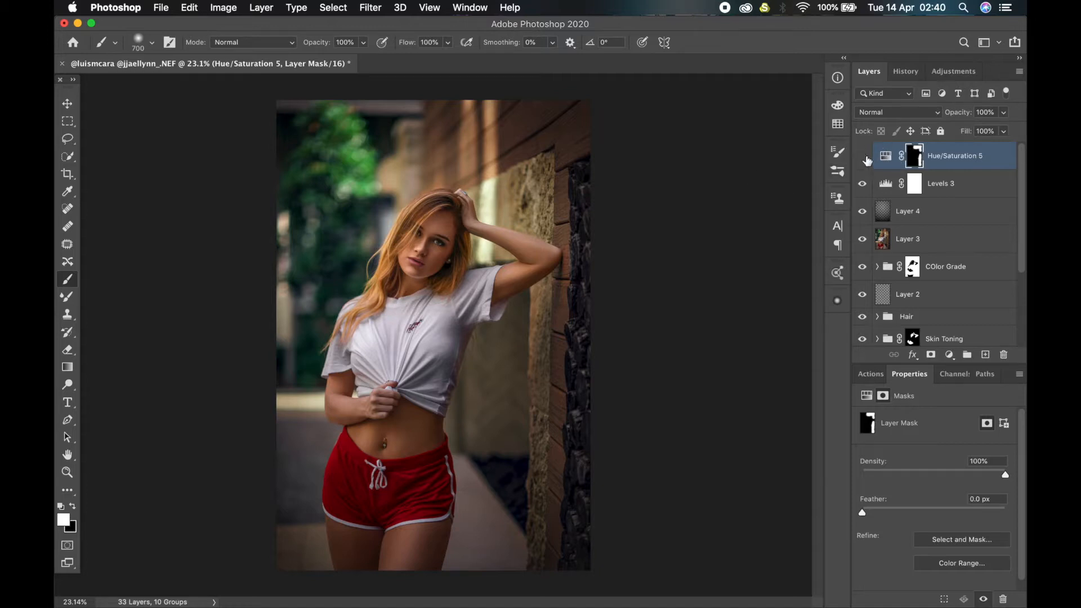
pyautogui.click(864, 158)
# Add a Selective Color adjustment above Hue/Saturation 5 and set Black to +100% for the Whites.
pyautogui.click(949, 355)
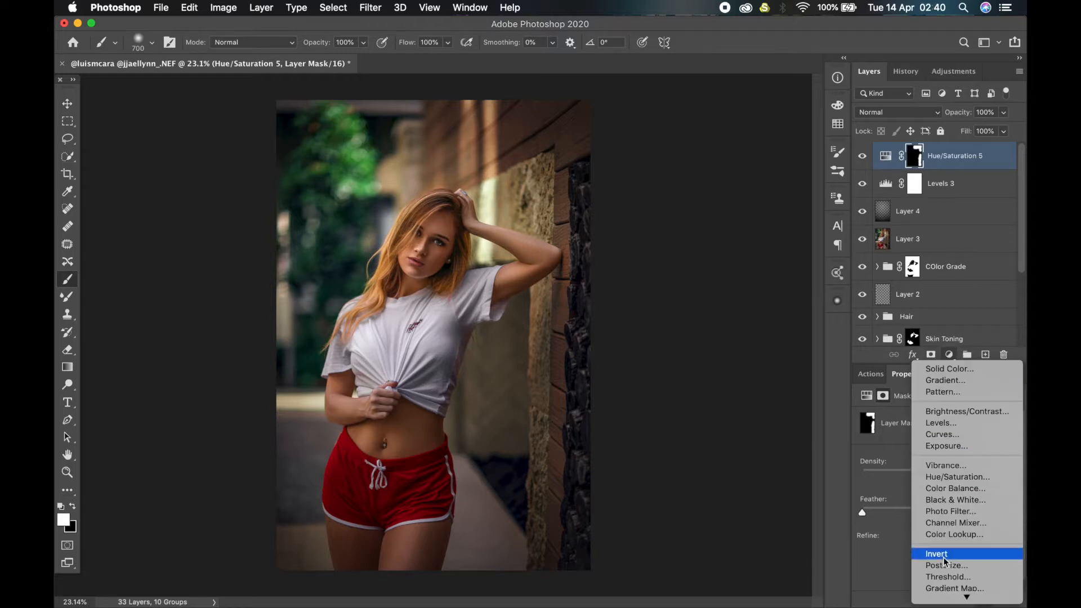
pyautogui.click(950, 595)
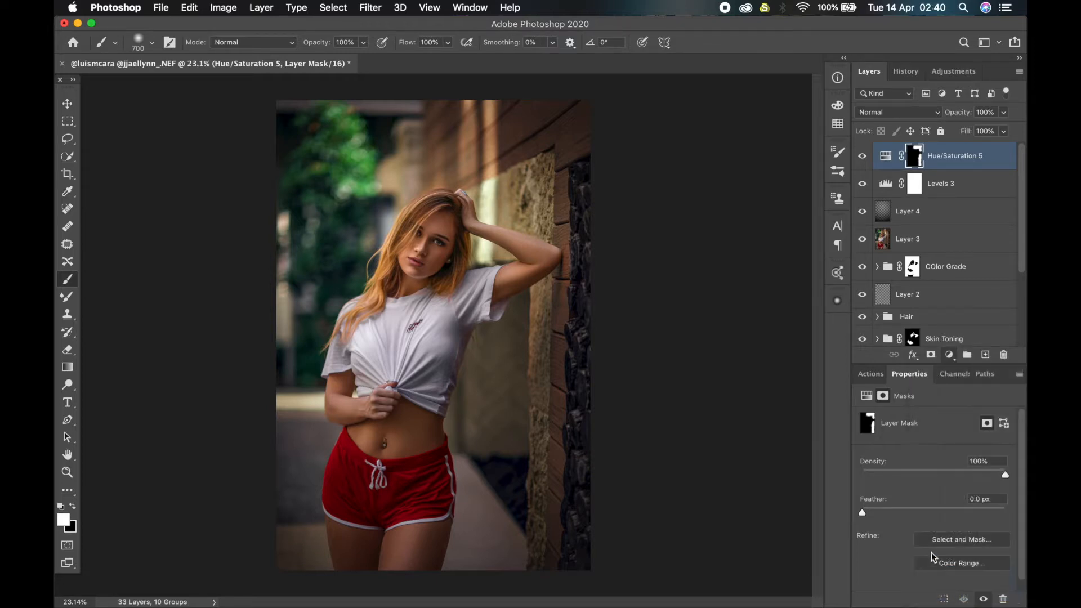
pyautogui.moveTo(934, 541); pyautogui.dragTo(1025, 537)
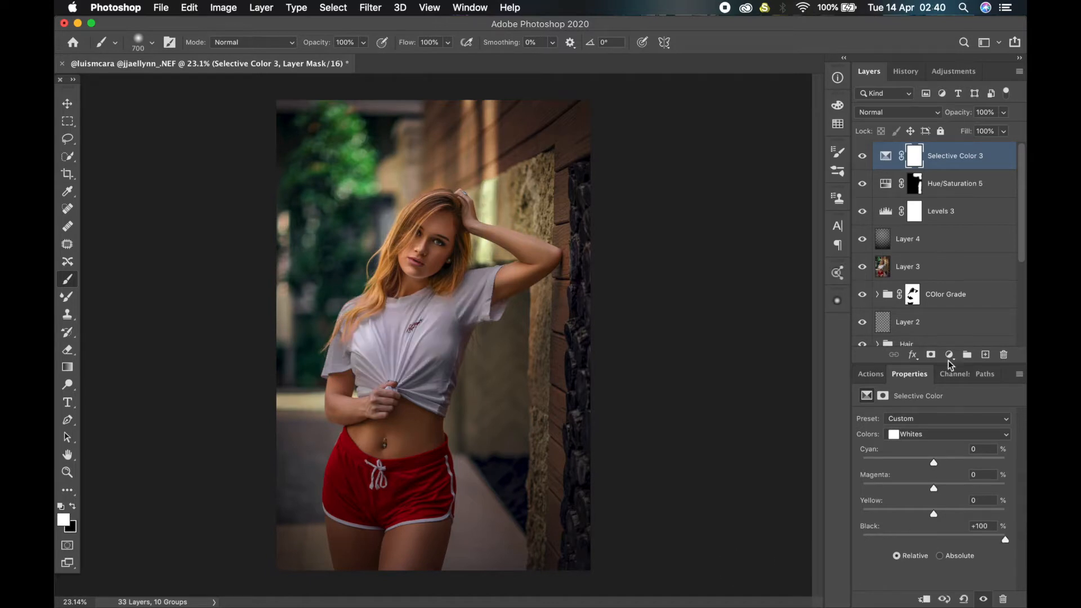
# Invert the Selective Color 3 mask and paint white with a 300 px brush over the bright wall between the model's head and raised arm.
pyautogui.click(913, 163)
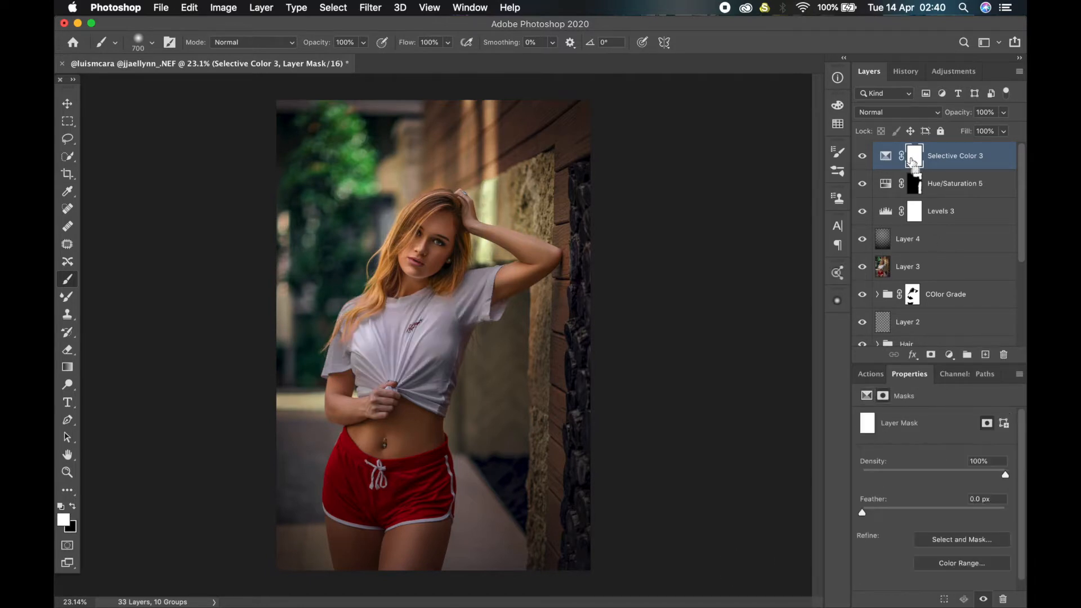
pyautogui.press('super+i')
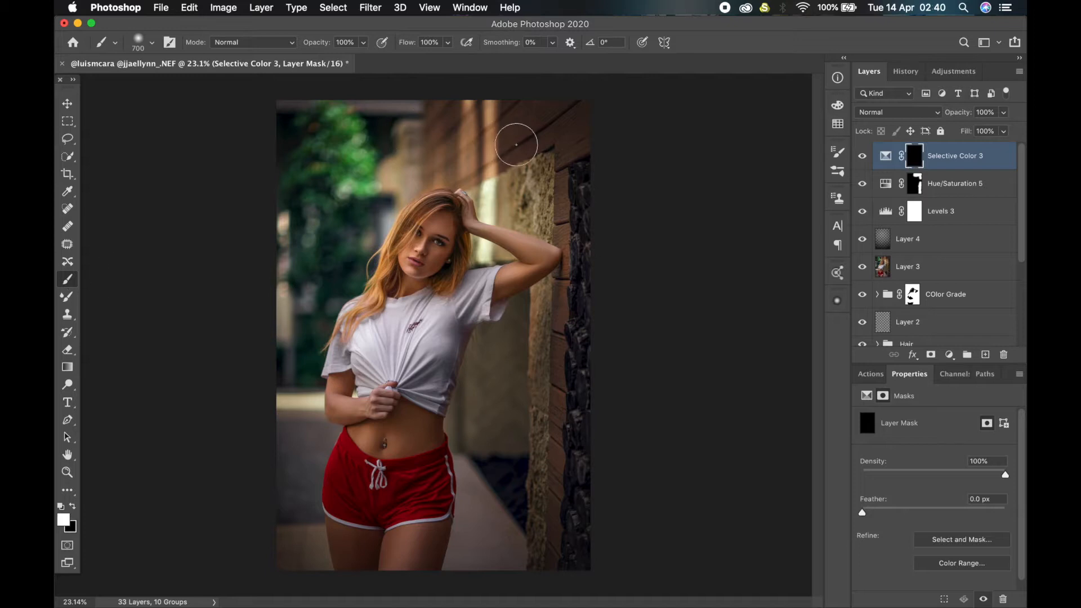
pyautogui.press('[')
pyautogui.press('[')
pyautogui.press('[')
pyautogui.press('[')
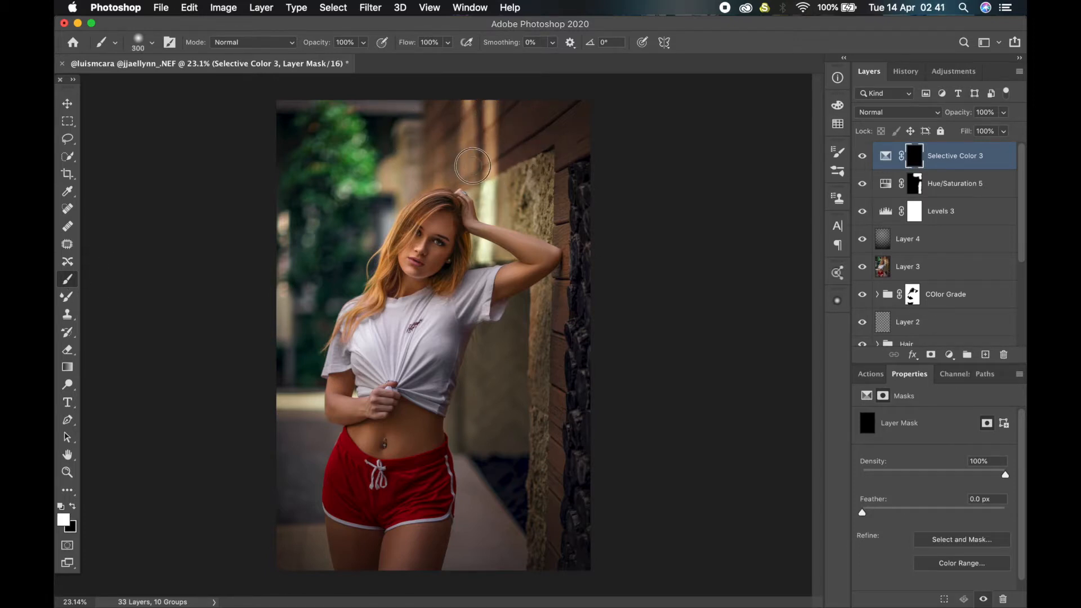
pyautogui.moveTo(488, 197); pyautogui.dragTo(482, 251)
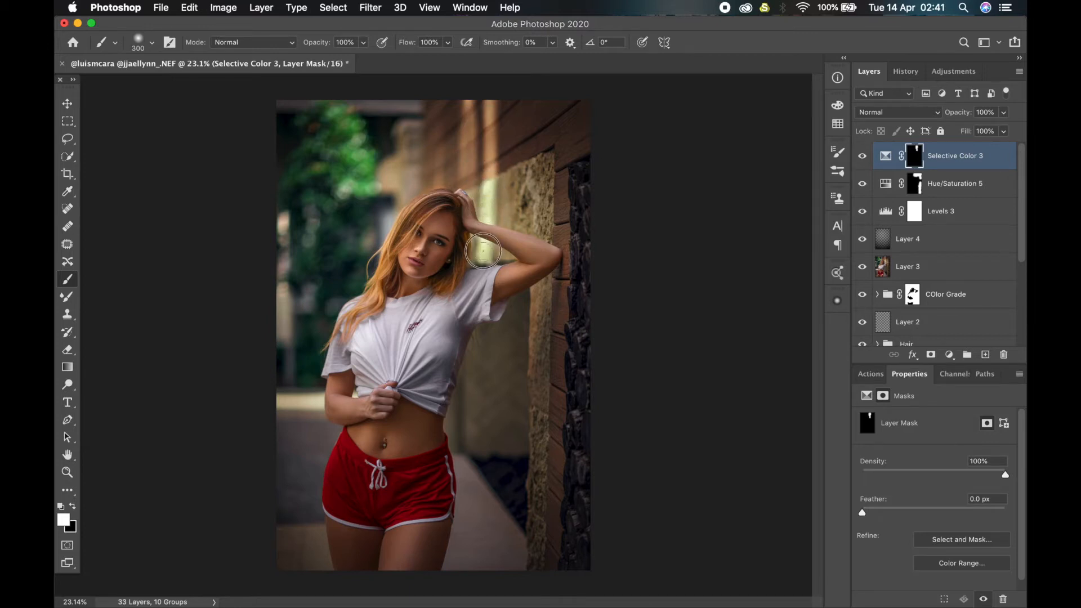
# Paint white on the Selective Color 3 mask over the bright background areas behind the model's left side, using a 400 px brush for the foliage.
pyautogui.press(']')
pyautogui.press(']')
pyautogui.press('[')
pyautogui.press('[')
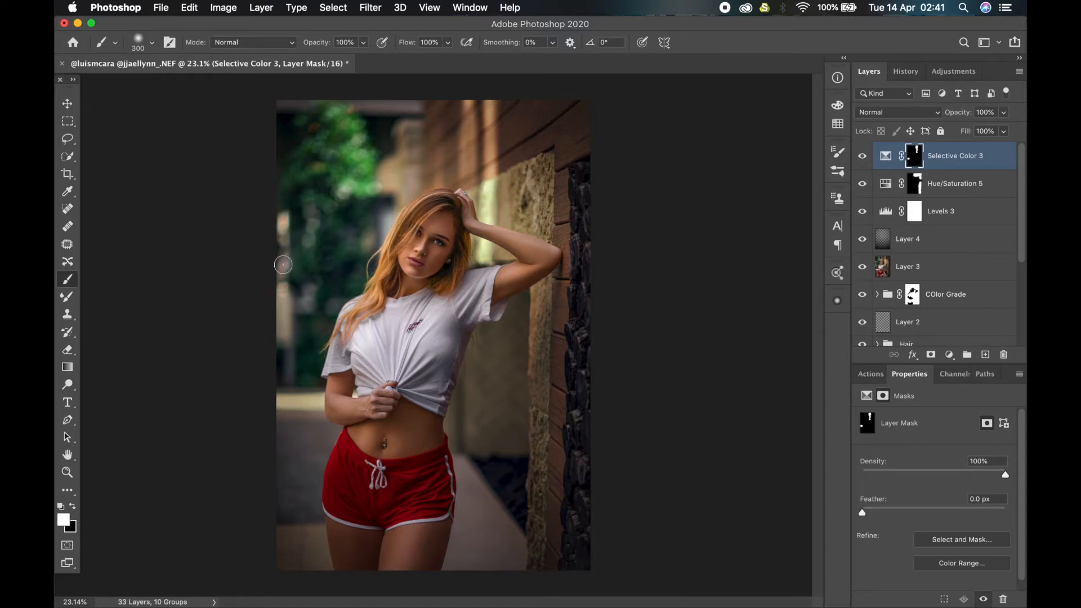
pyautogui.press(']')
pyautogui.moveTo(349, 142); pyautogui.dragTo(354, 147)
# In the Selective Color 3 adjustment, set the Whites to Yellow -28% and Cyan +42%.
pyautogui.click(866, 396)
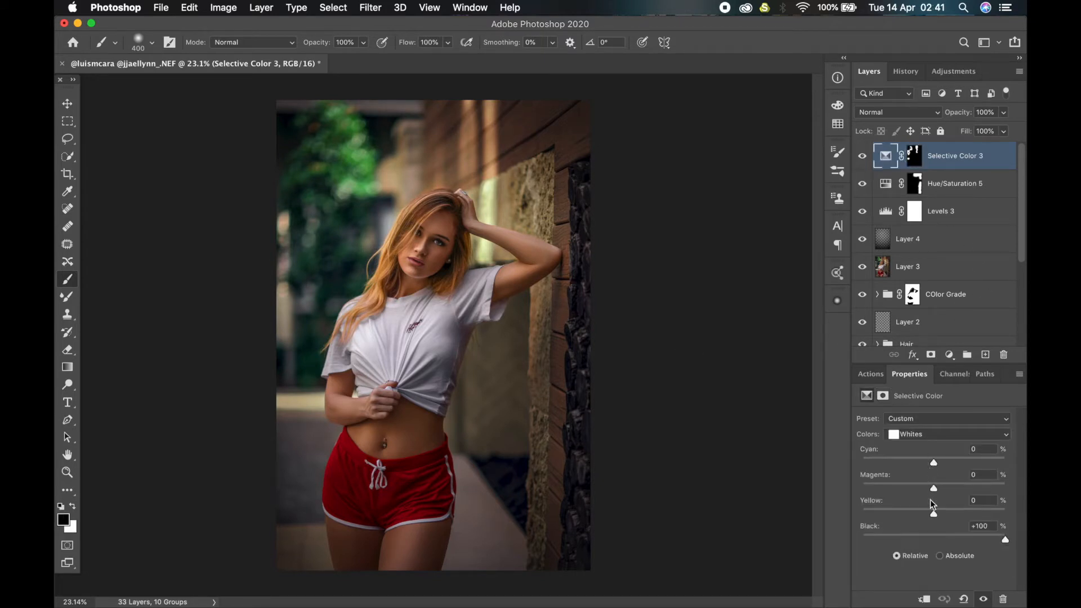
pyautogui.moveTo(933, 514)
pyautogui.mouseDown()
pyautogui.moveTo(951, 513)
pyautogui.moveTo(900, 517)
pyautogui.moveTo(971, 513)
pyautogui.moveTo(855, 524)
pyautogui.moveTo(914, 514)
pyautogui.mouseUp()
pyautogui.moveTo(933, 462); pyautogui.dragTo(966, 484)
# Compare the photo with and without the Selective Color 3 and Hue/Saturation 5 layers, and against the Background layer alone.
pyautogui.moveTo(862, 155); pyautogui.dragTo(863, 186)
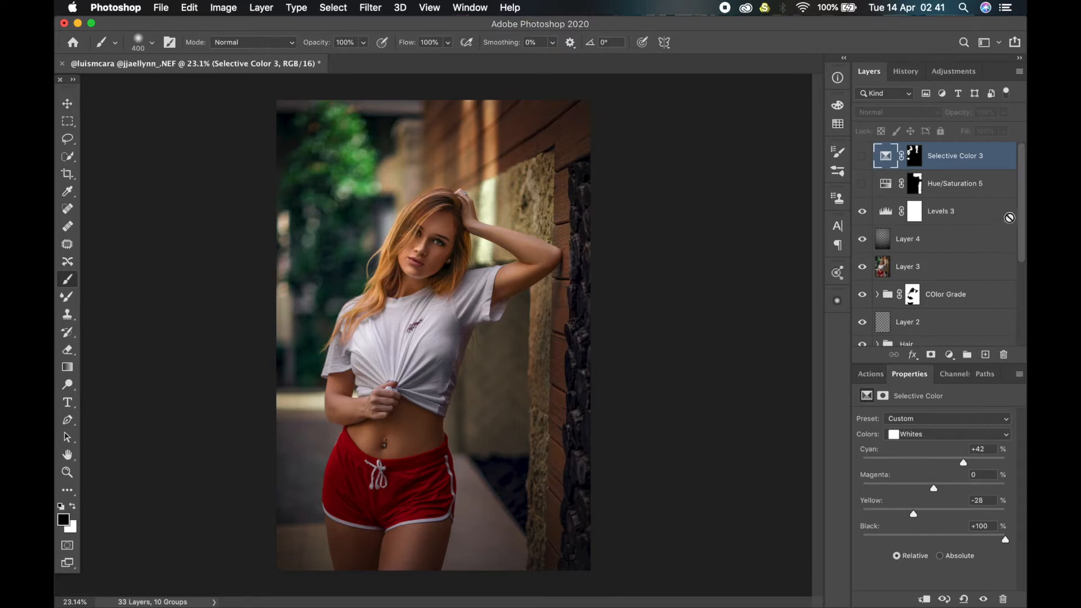
pyautogui.moveTo(864, 166); pyautogui.dragTo(867, 189)
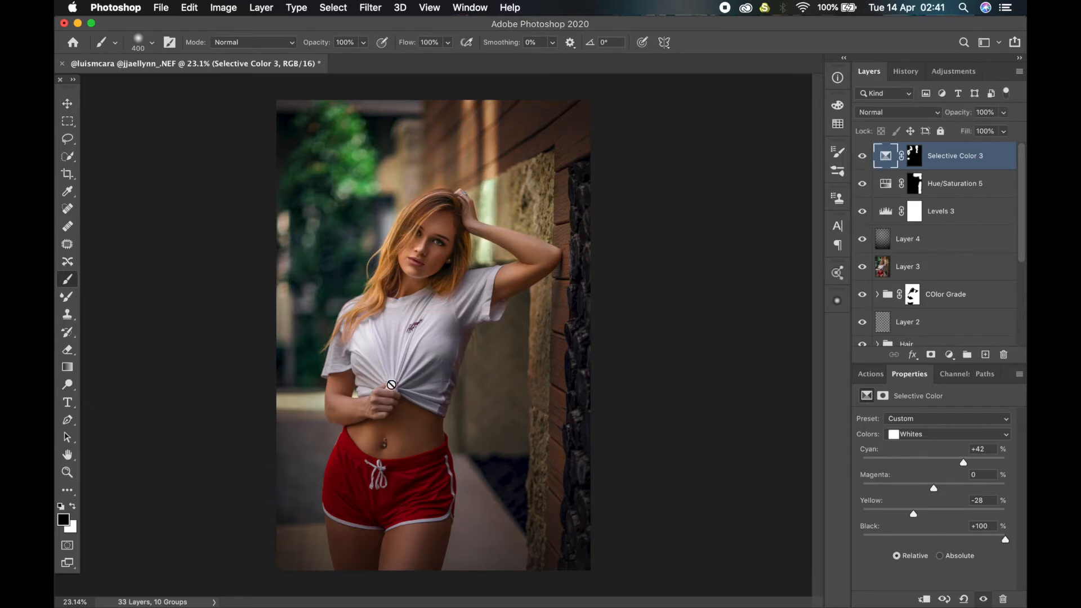
pyautogui.scroll(-5, 925, 259)
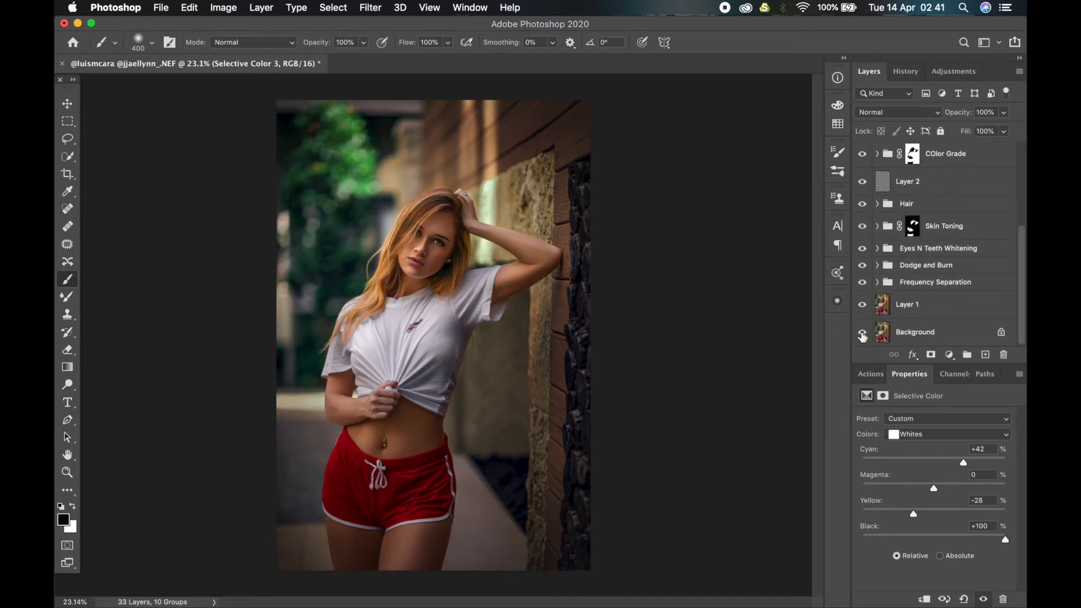
pyautogui.keyDown('alt'); pyautogui.click(862, 333); pyautogui.keyUp('alt')
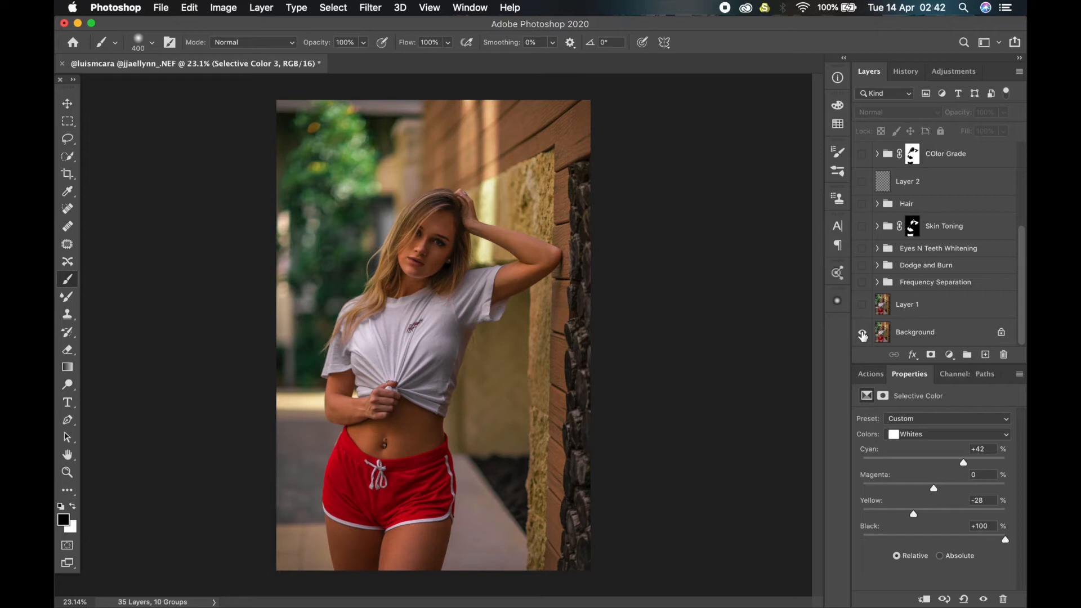
pyautogui.keyDown('alt'); pyautogui.click(862, 335); pyautogui.keyUp('alt')
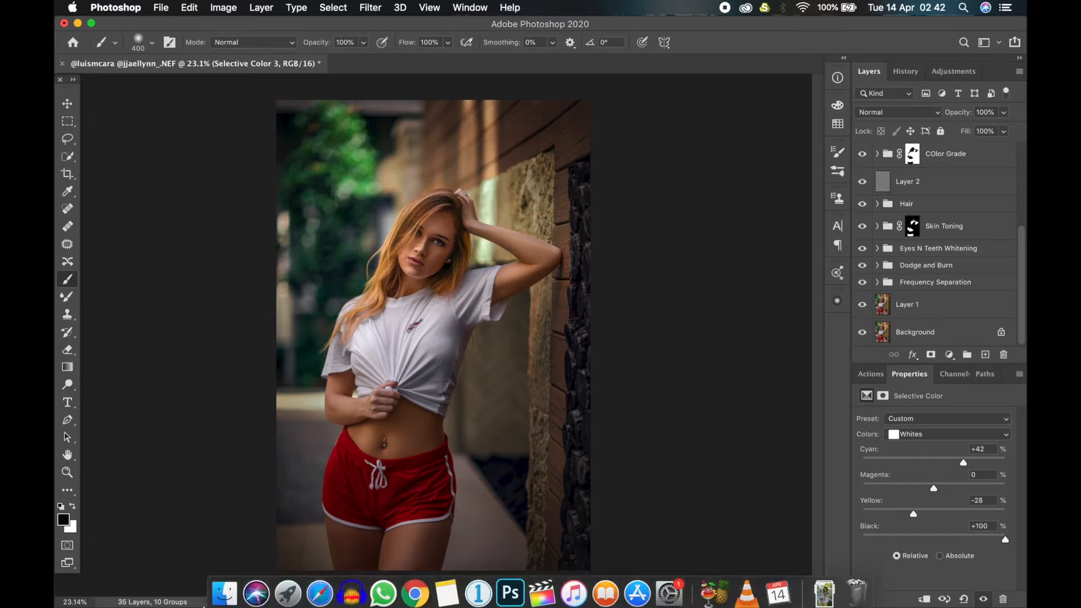
# Open the original NEF photo from Finder's recent files in Photoshop, compare it with the retouched version, and return to the edited document.
pyautogui.click(233, 604)
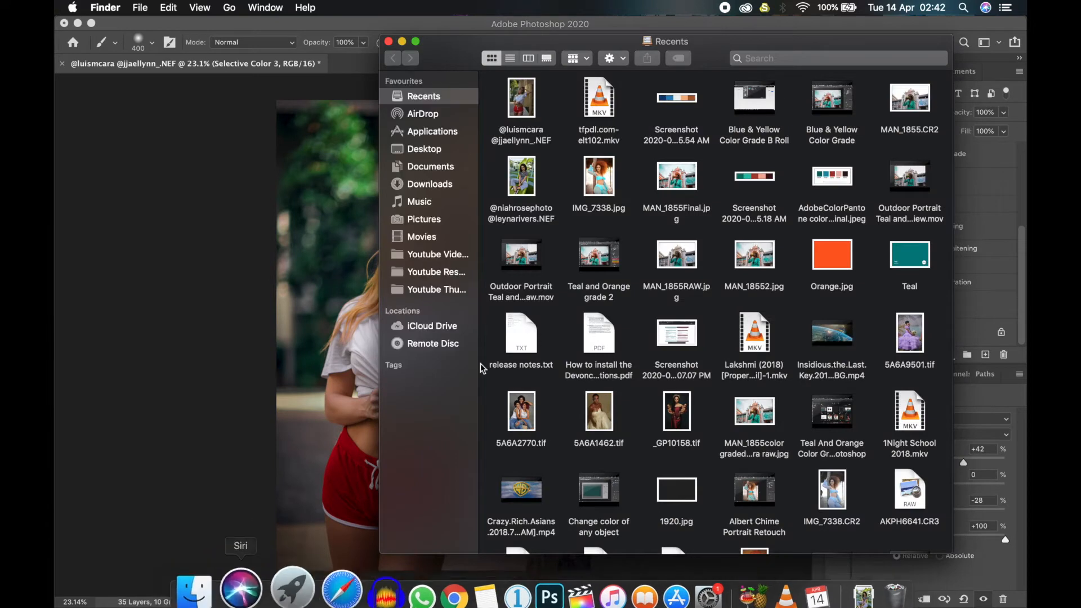
pyautogui.click(533, 110)
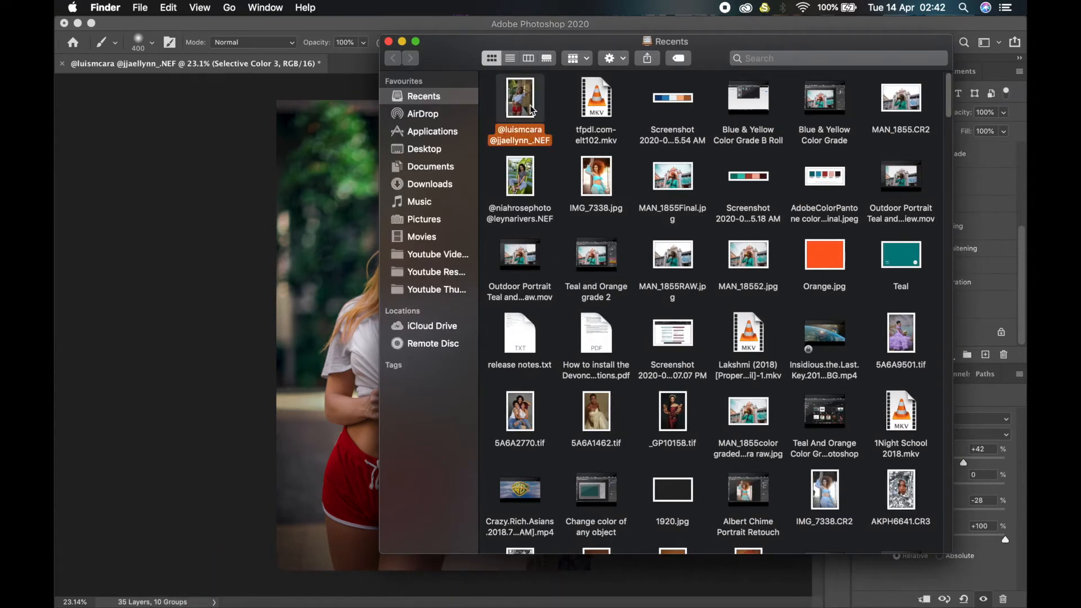
pyautogui.doubleClick(530, 146)
pyautogui.press('Return')
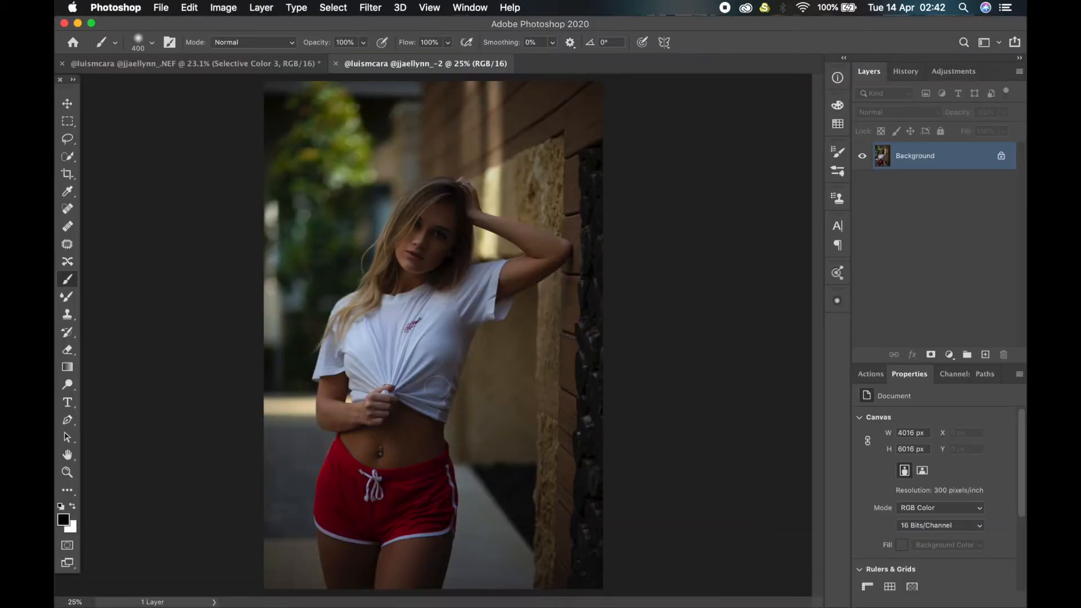
pyautogui.click(252, 63)
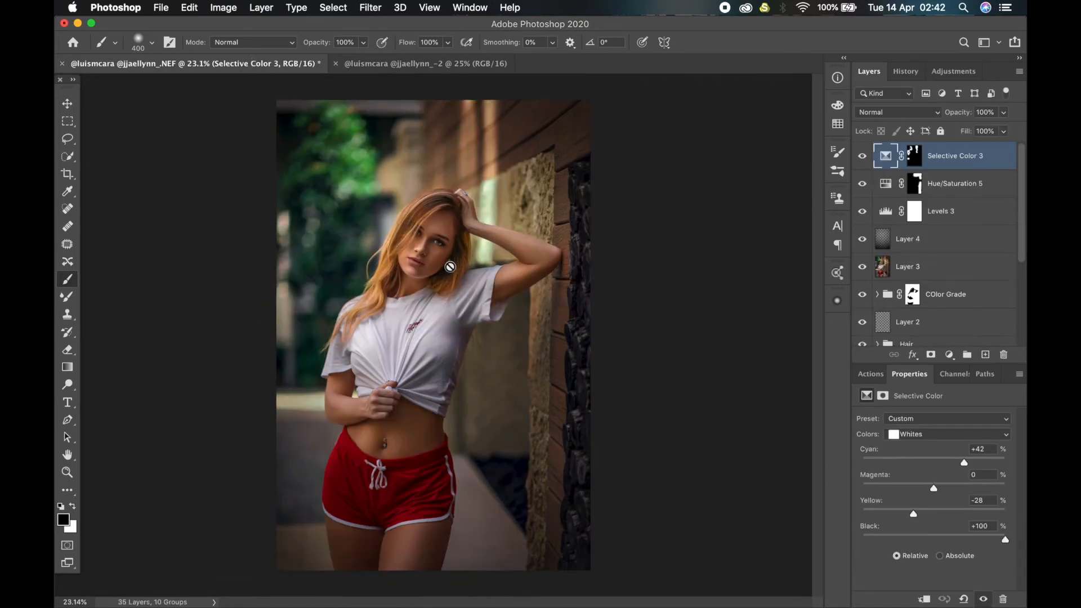
pyautogui.scroll(1, 453, 265)
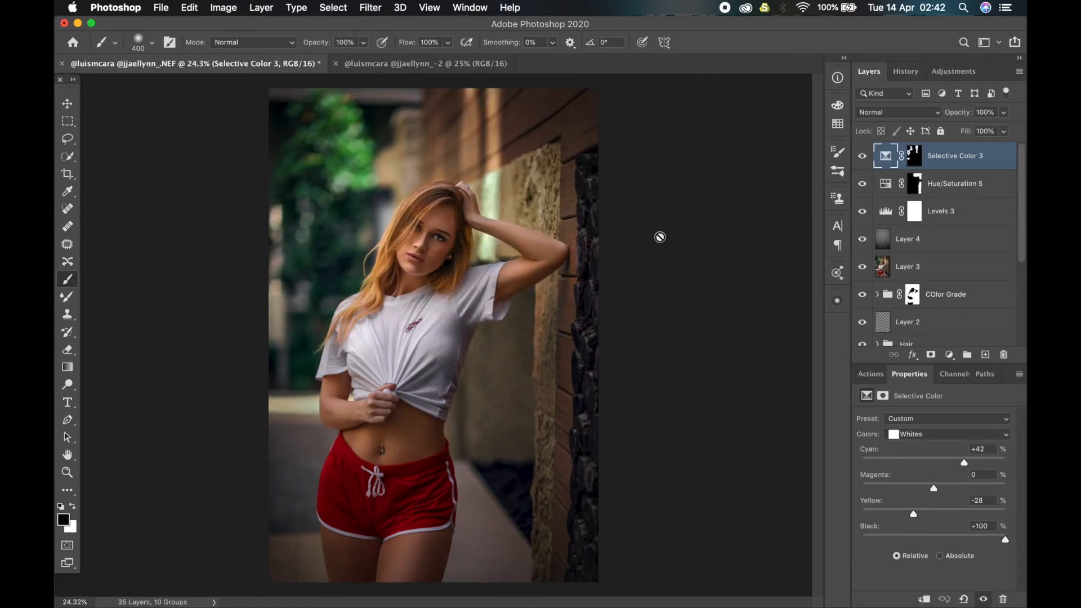